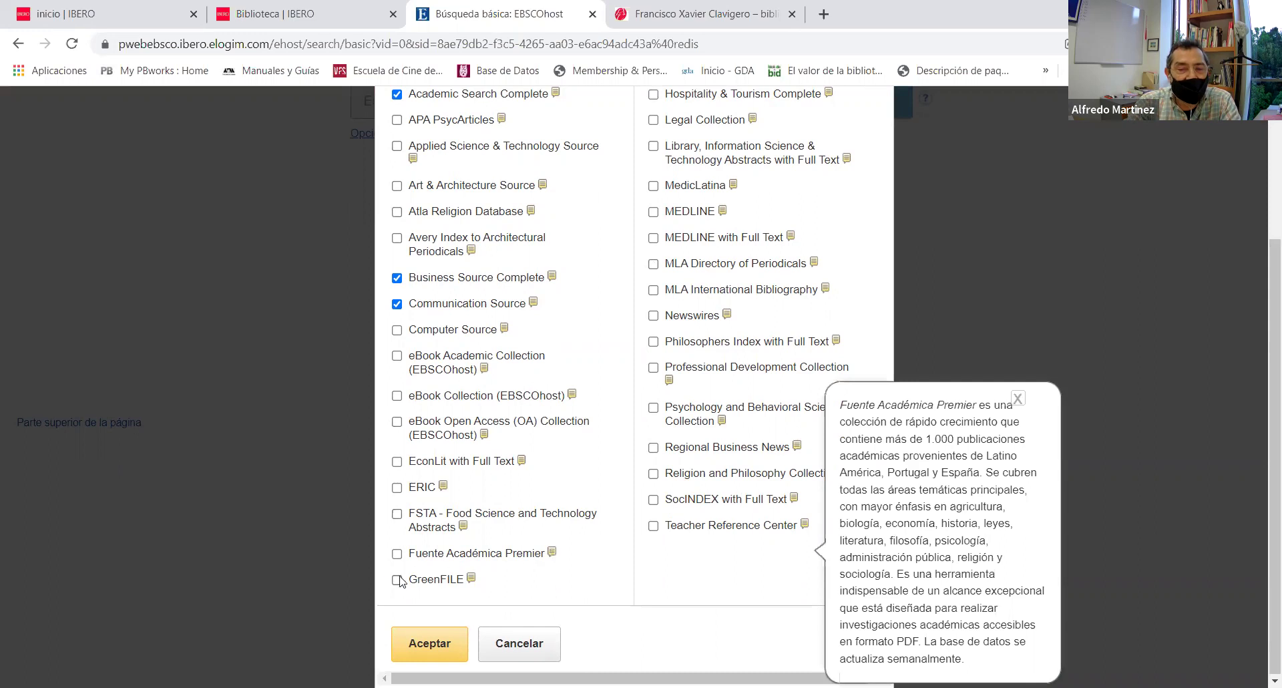
# Select the Fuente Académica Premier, Teacher Reference Center, SocINDEX with Full Text, Religion and Philosophy Collection, and Psychology and Behavioral Sciences Collection databases
pyautogui.click(398, 555)
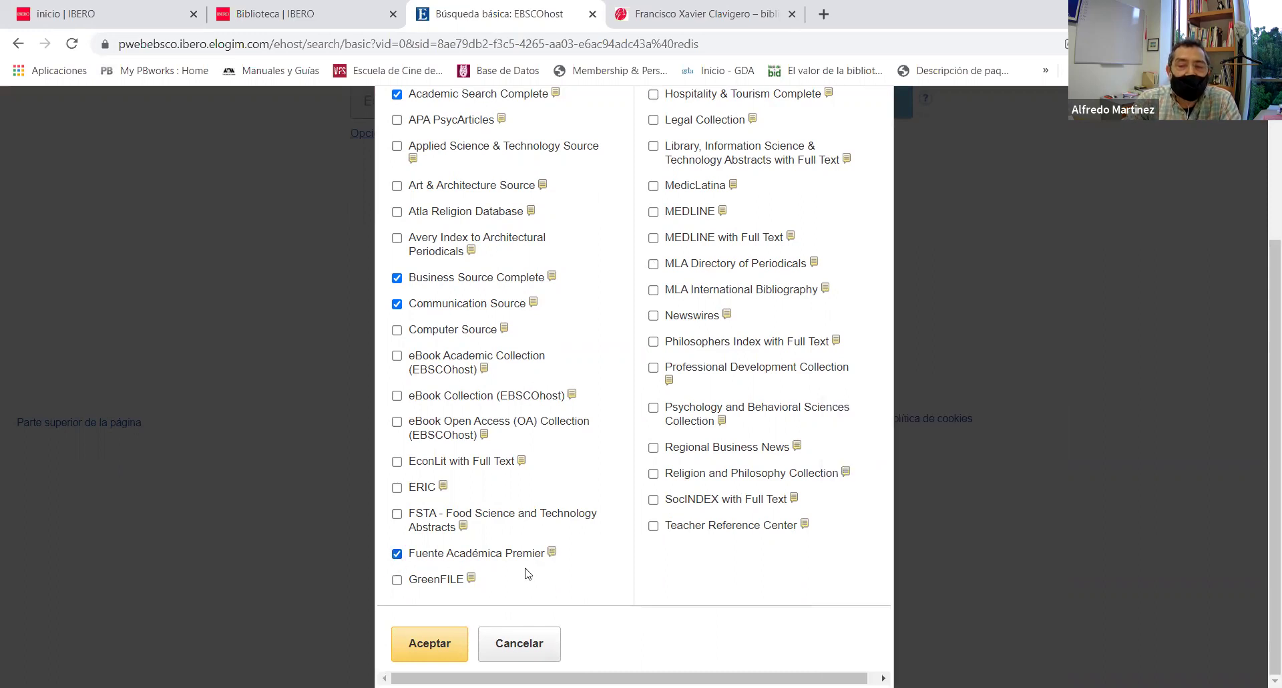
pyautogui.click(655, 527)
pyautogui.click(653, 503)
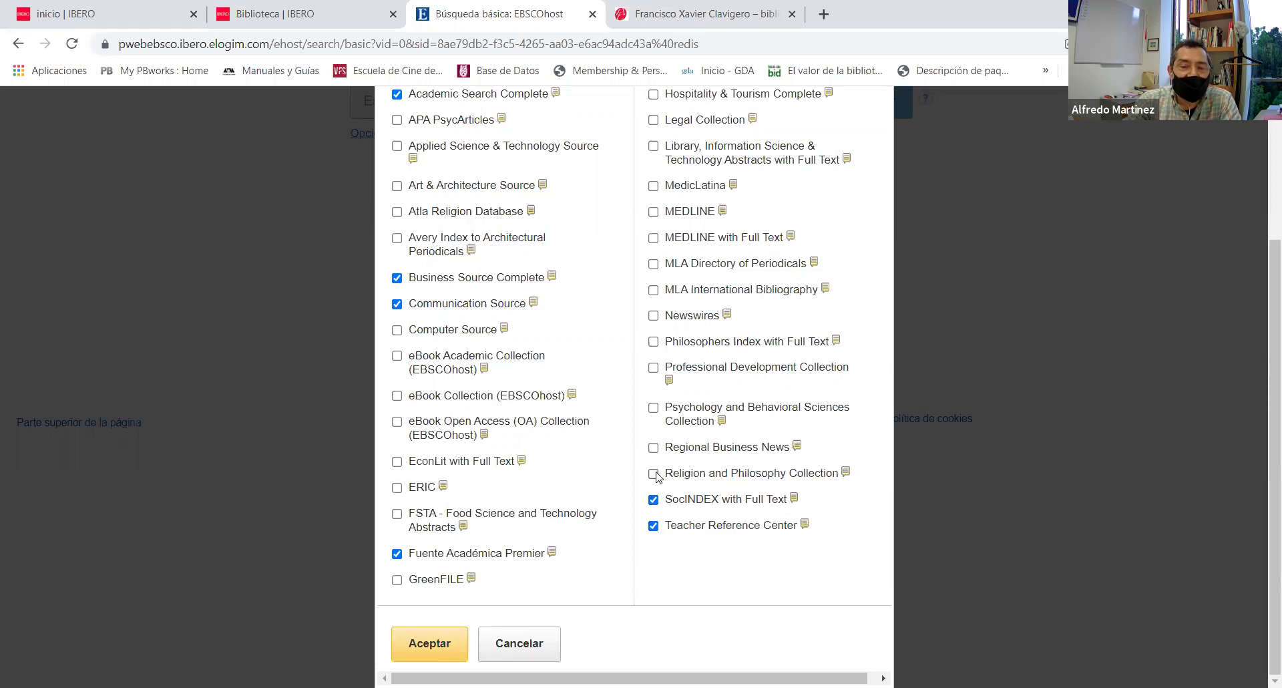
pyautogui.click(654, 474)
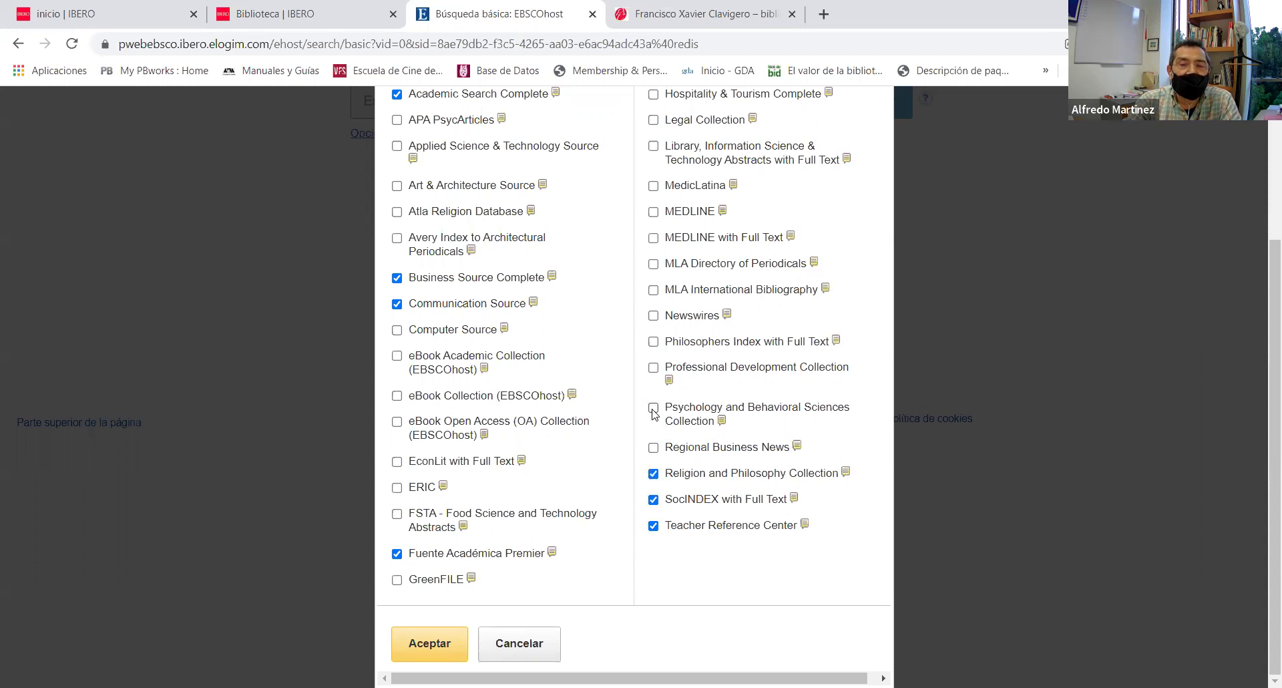
pyautogui.click(654, 409)
# Add Legal Collection, Hospitality & Tourism Complete, ERIC, and FSTA - Food Science and Technology Abstracts, and accept the database selection
pyautogui.scroll(1, 654, 415)
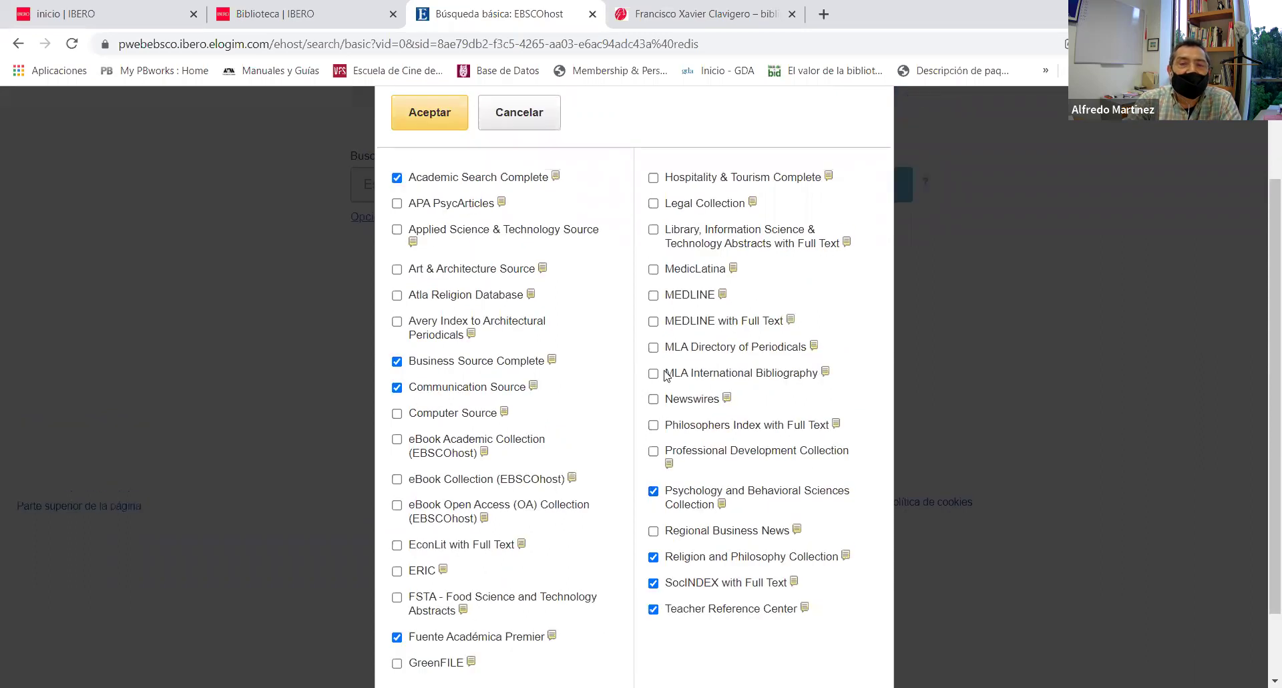
pyautogui.click(654, 205)
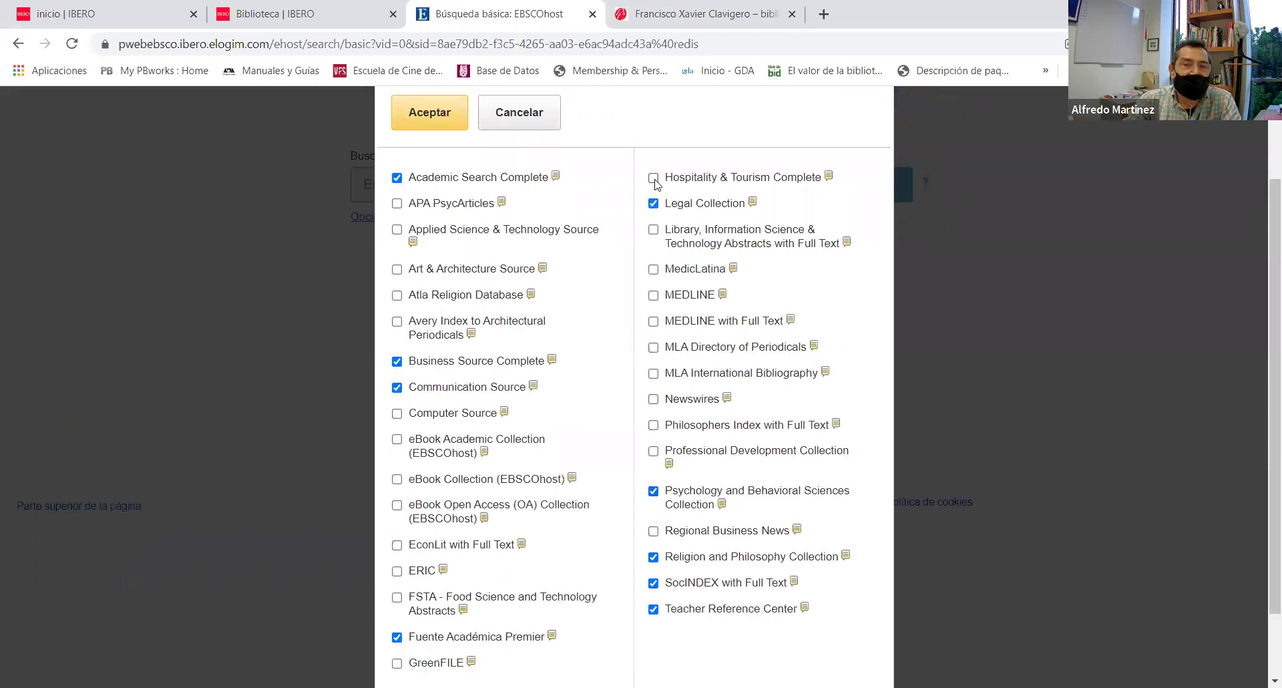
pyautogui.click(654, 179)
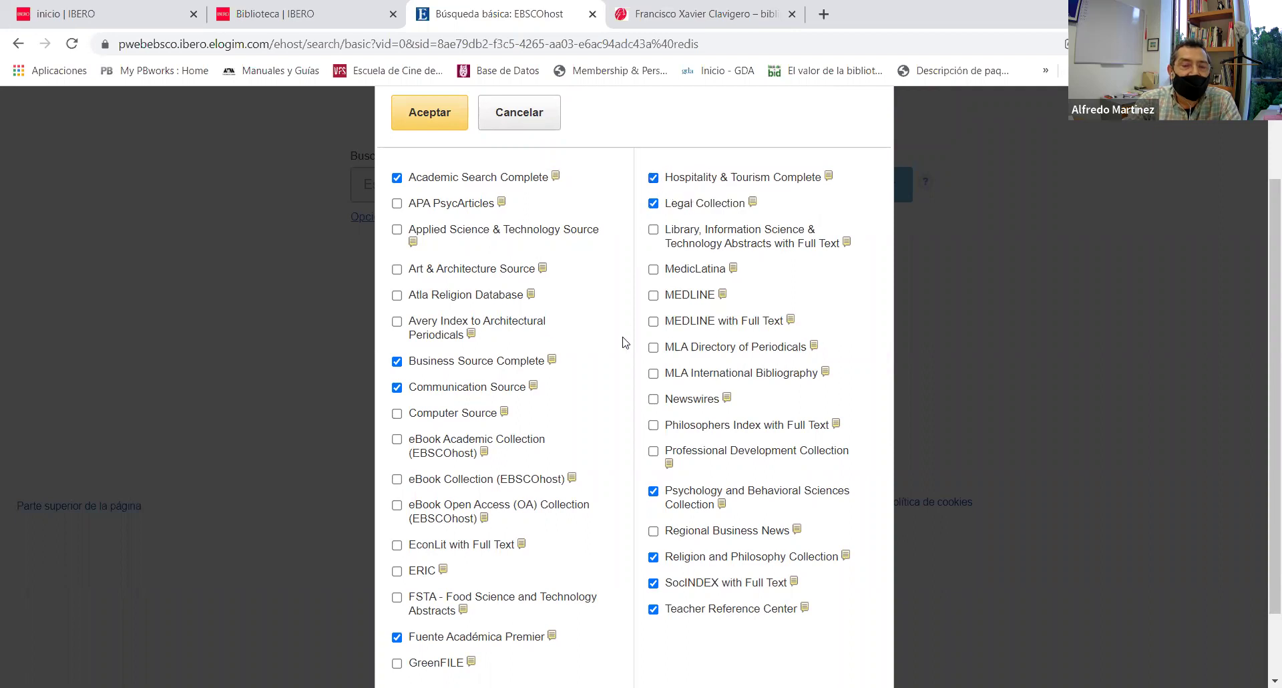
pyautogui.scroll(-1, 625, 342)
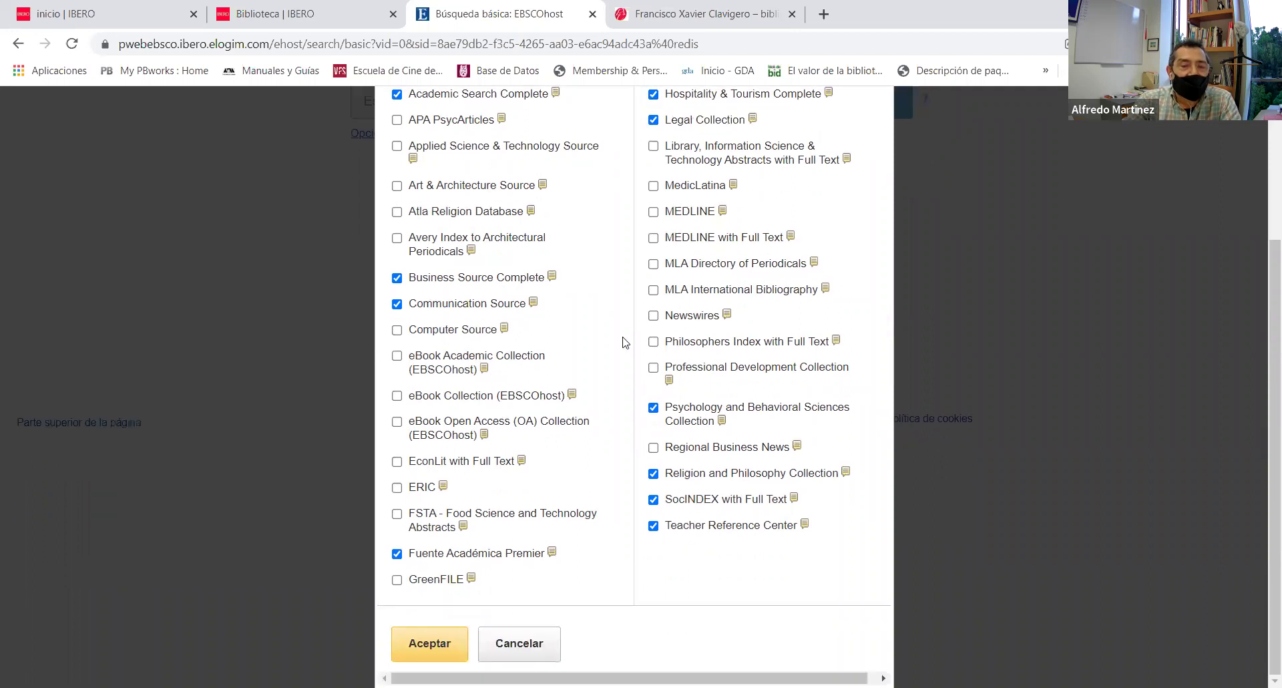
pyautogui.click(399, 490)
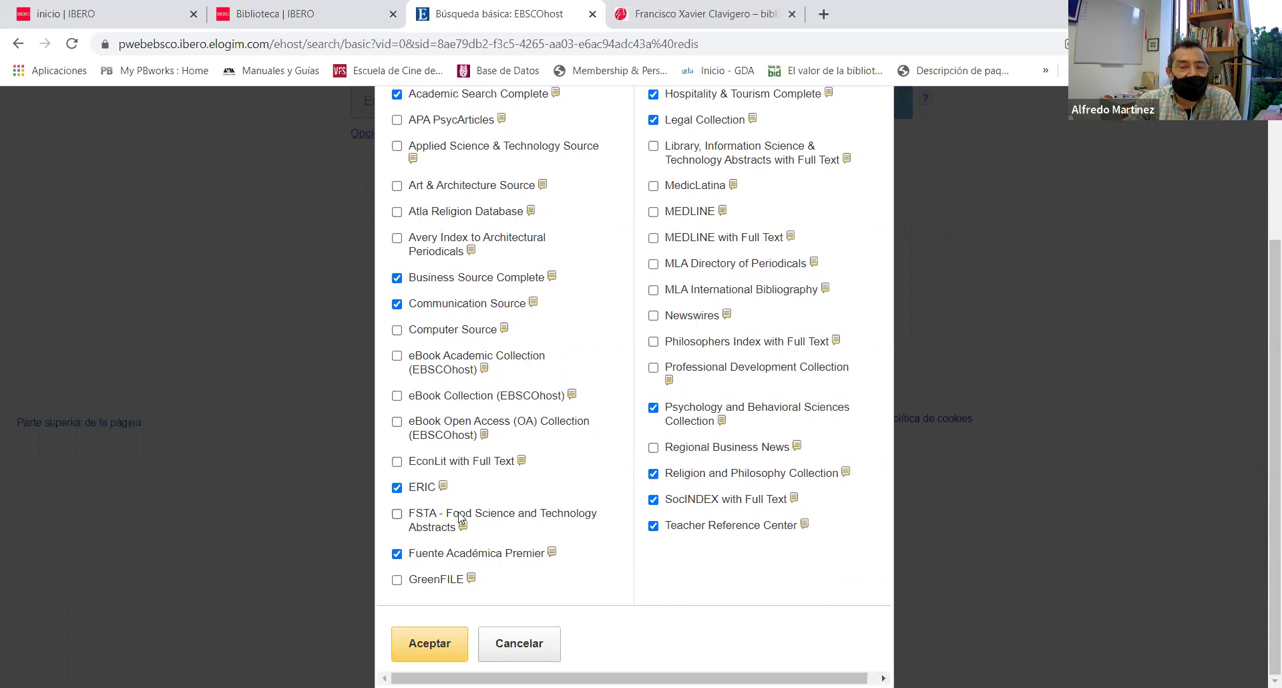
pyautogui.click(404, 522)
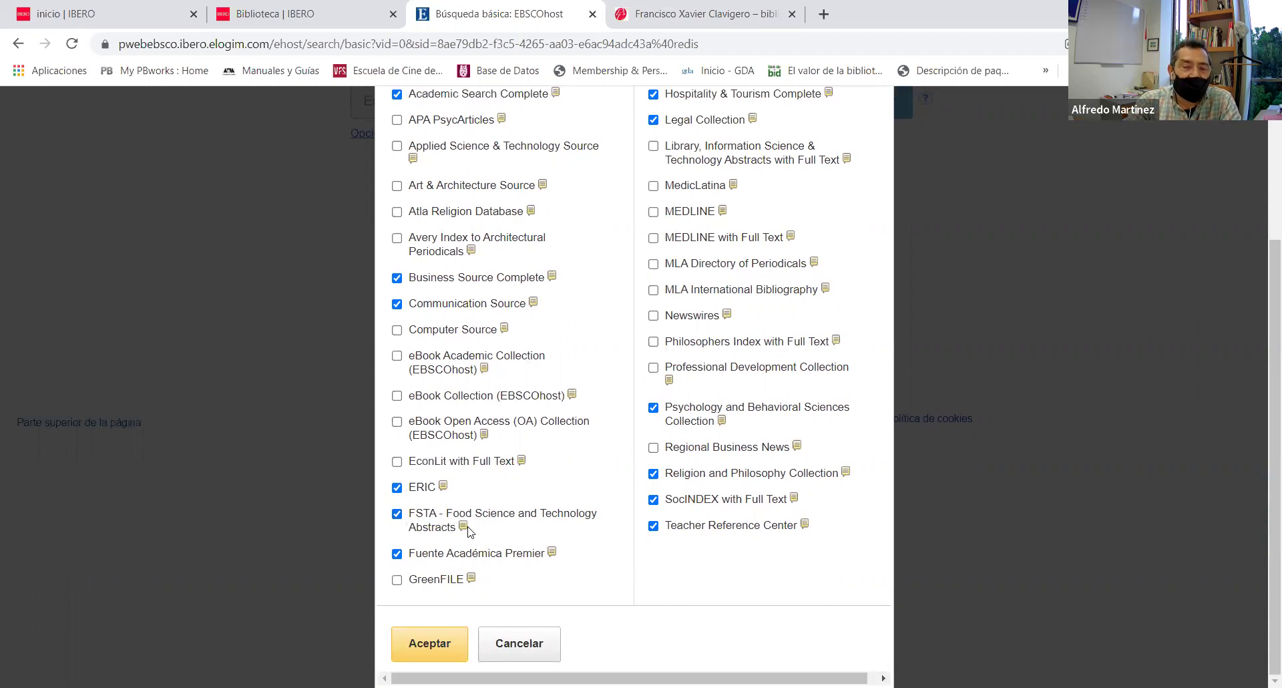
pyautogui.moveTo(465, 529)
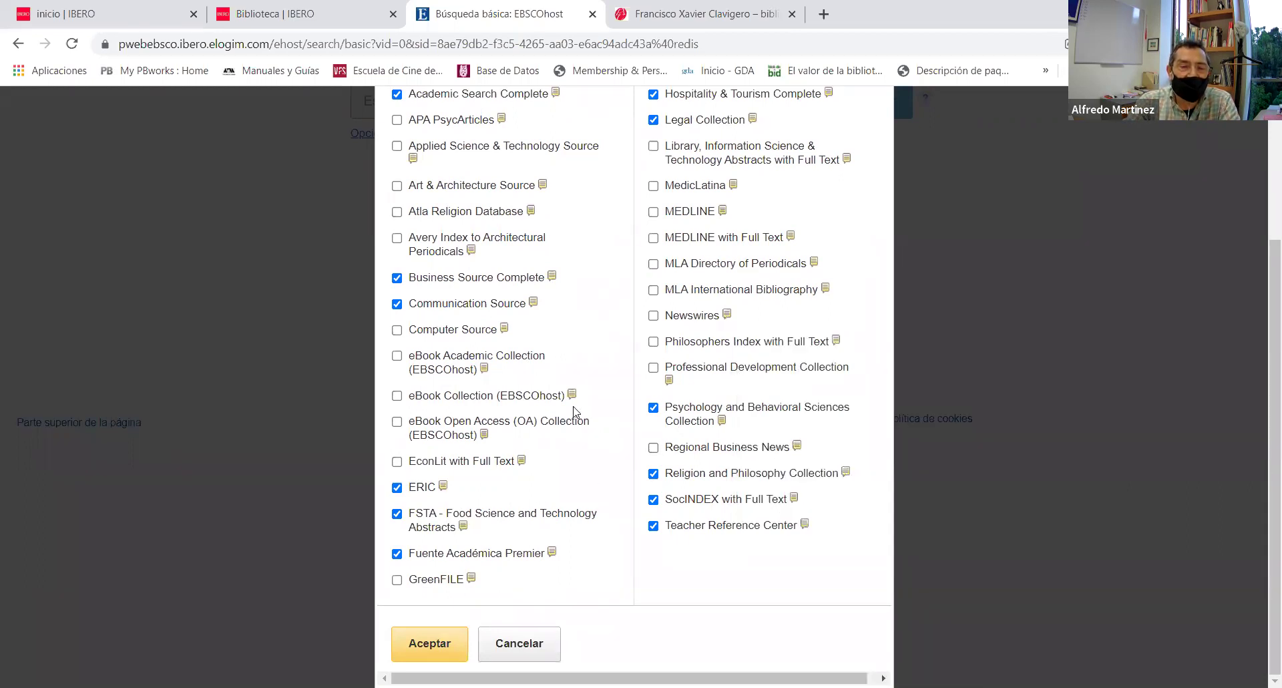
pyautogui.scroll(3, 575, 411)
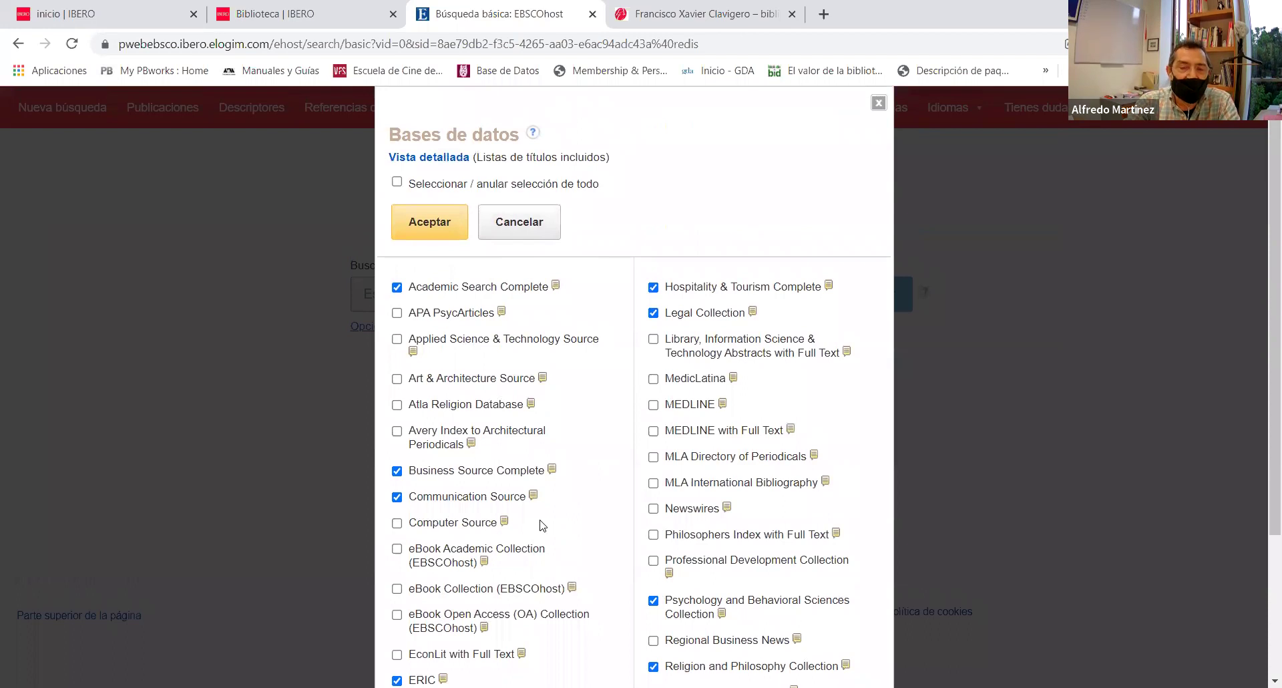
pyautogui.click(436, 227)
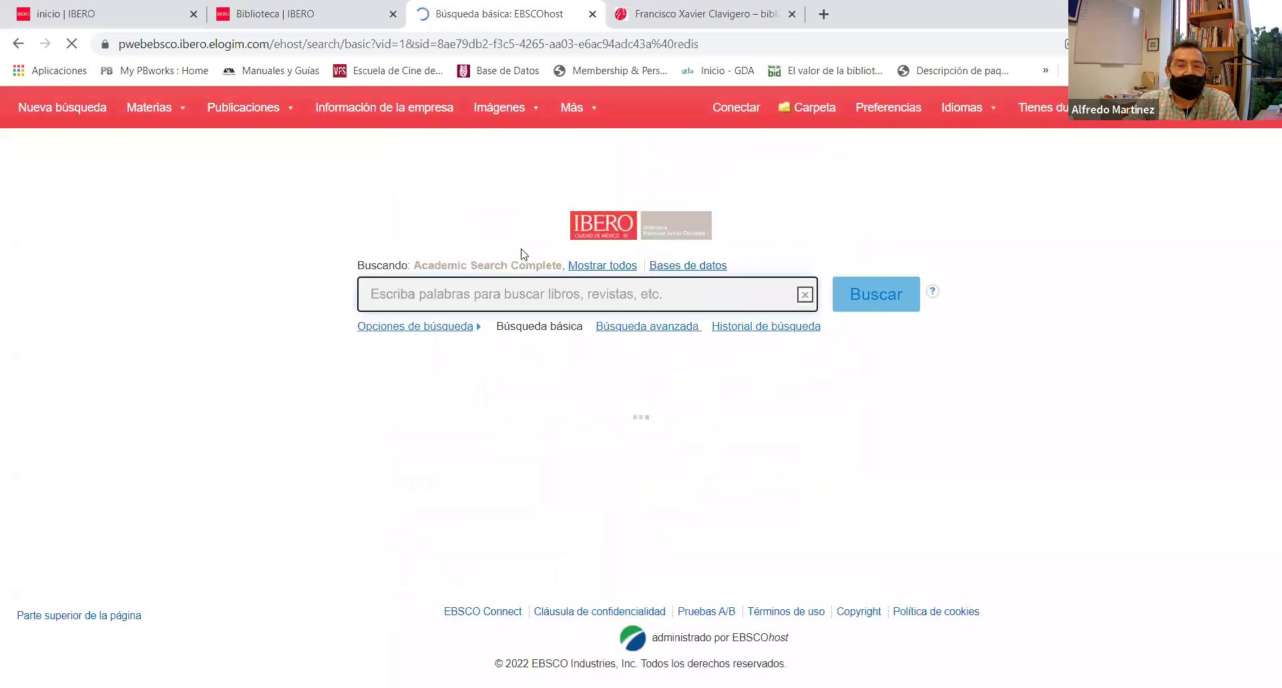
# Show the full list of databases being searched and switch to the advanced search (Búsqueda avanzada)
pyautogui.click(600, 269)
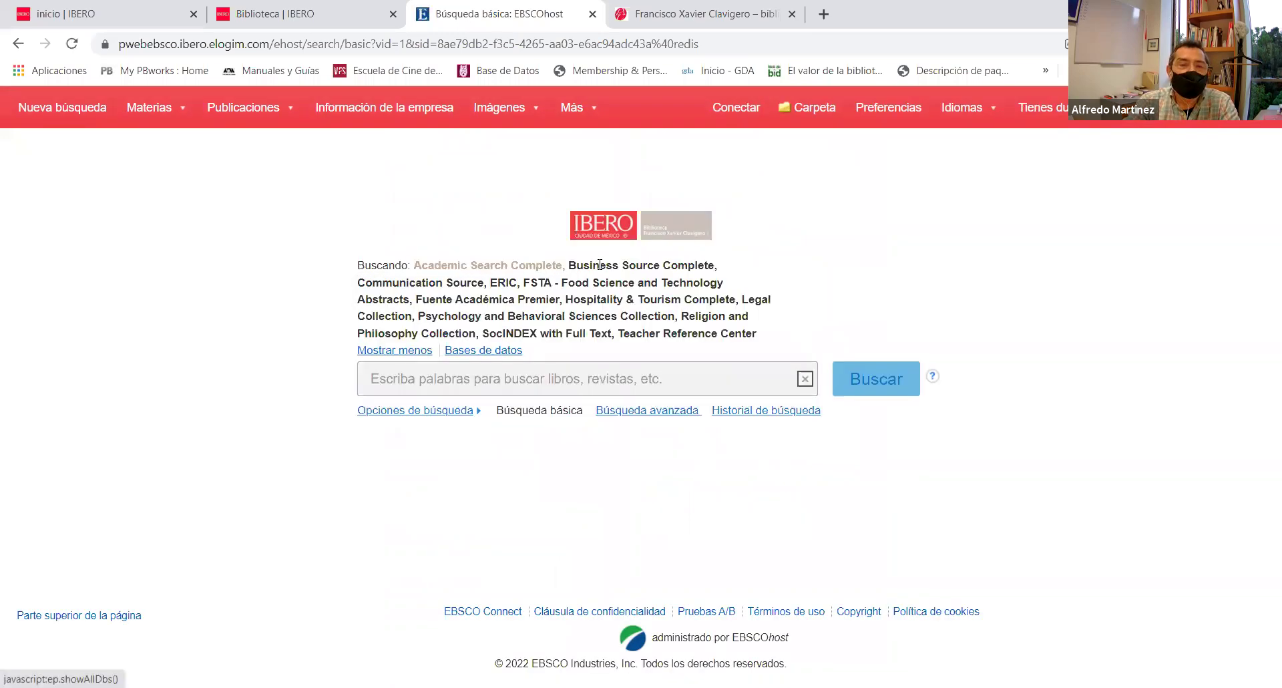
pyautogui.moveTo(757, 334); pyautogui.dragTo(417, 260)
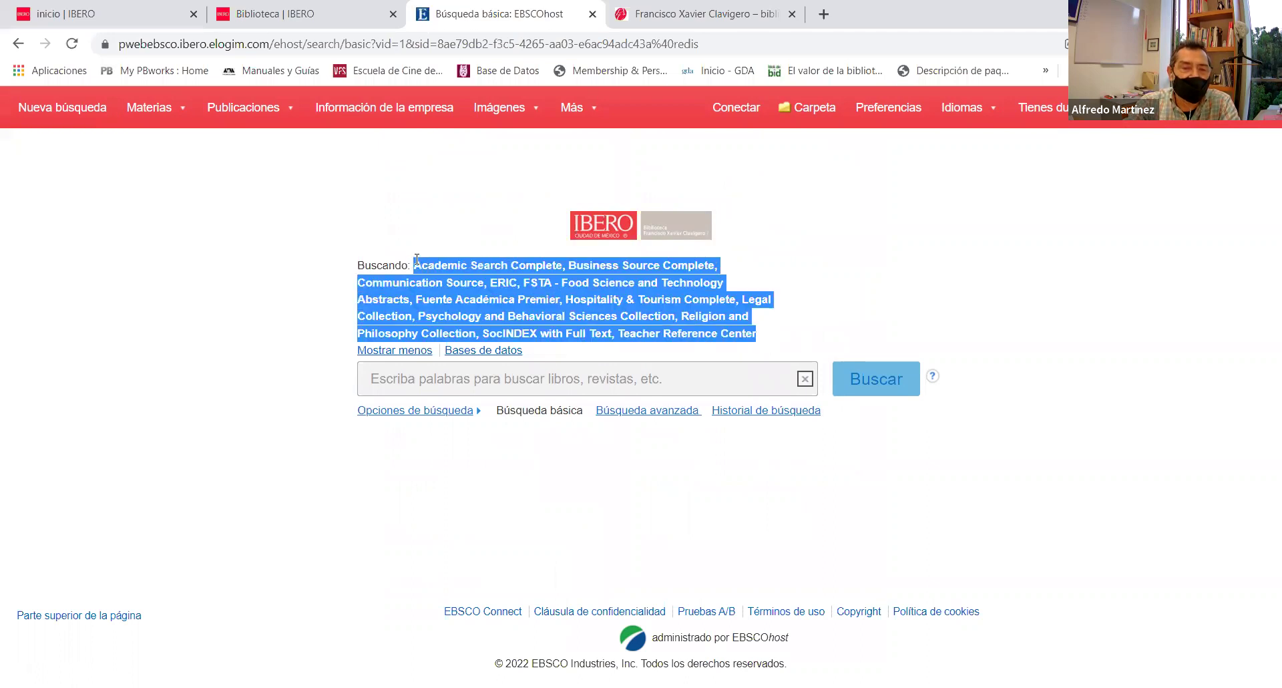
pyautogui.click(648, 411)
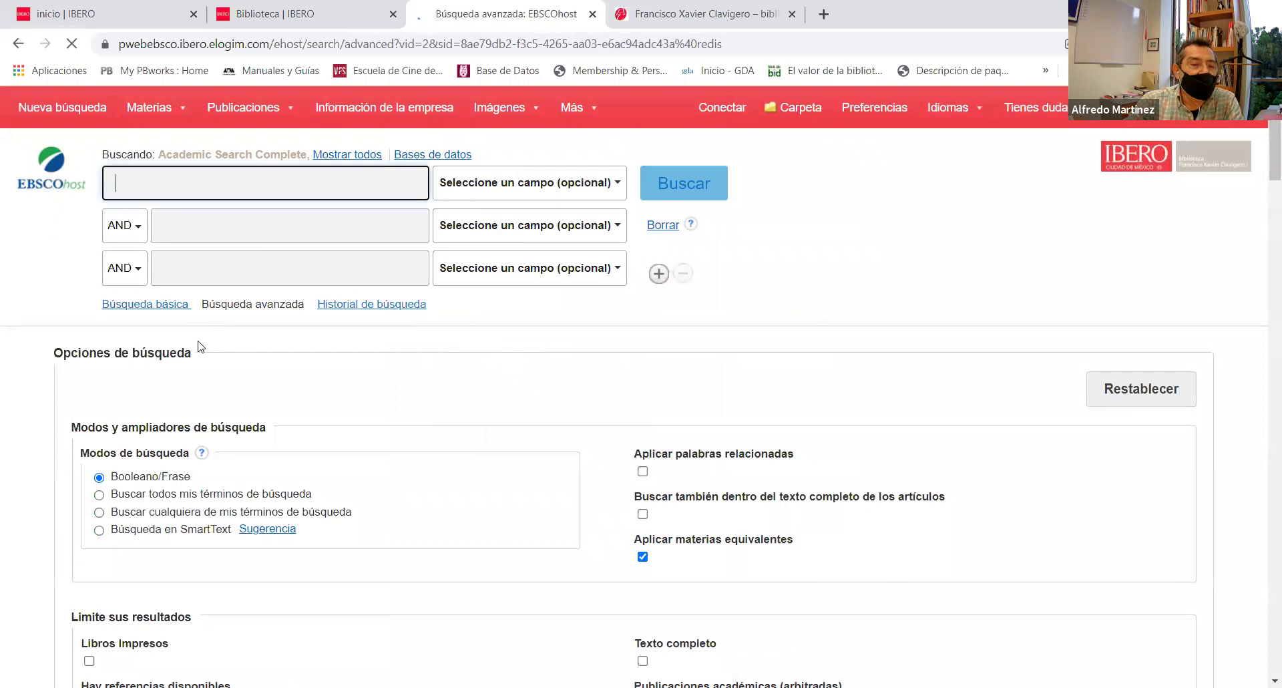
# Try OR as the Boolean operator between the first and second search rows
pyautogui.moveTo(193, 476); pyautogui.dragTo(126, 476)
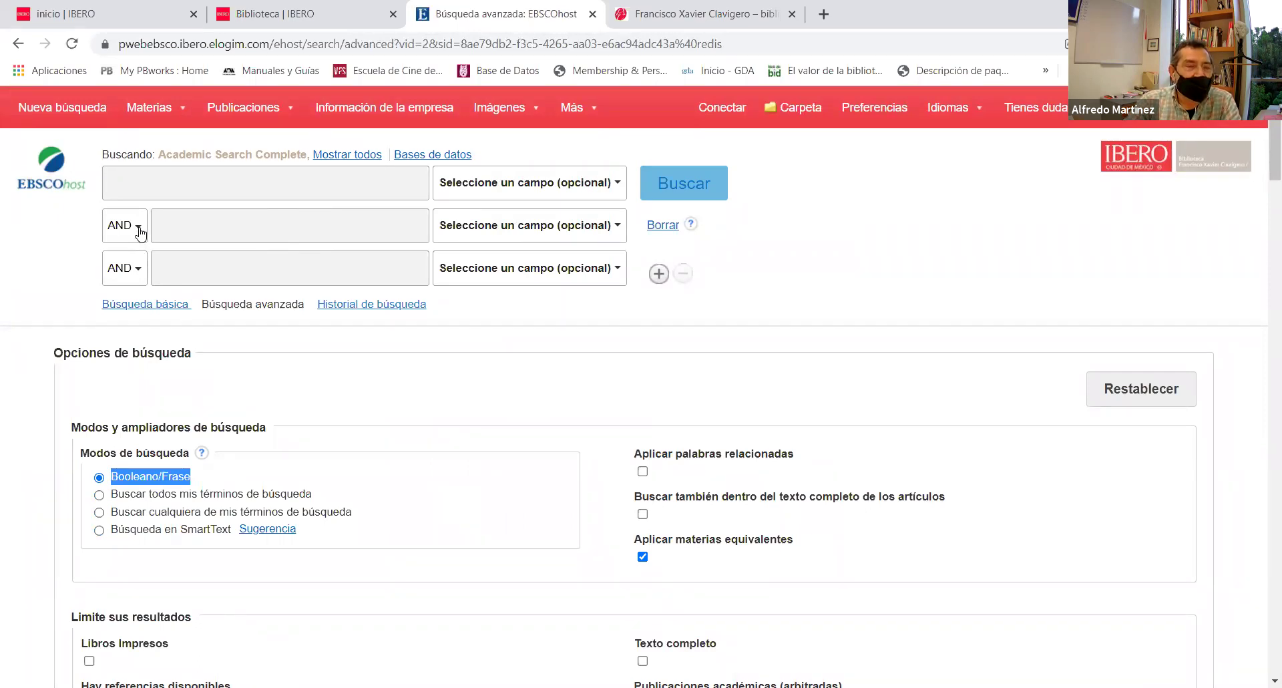
pyautogui.click(190, 183)
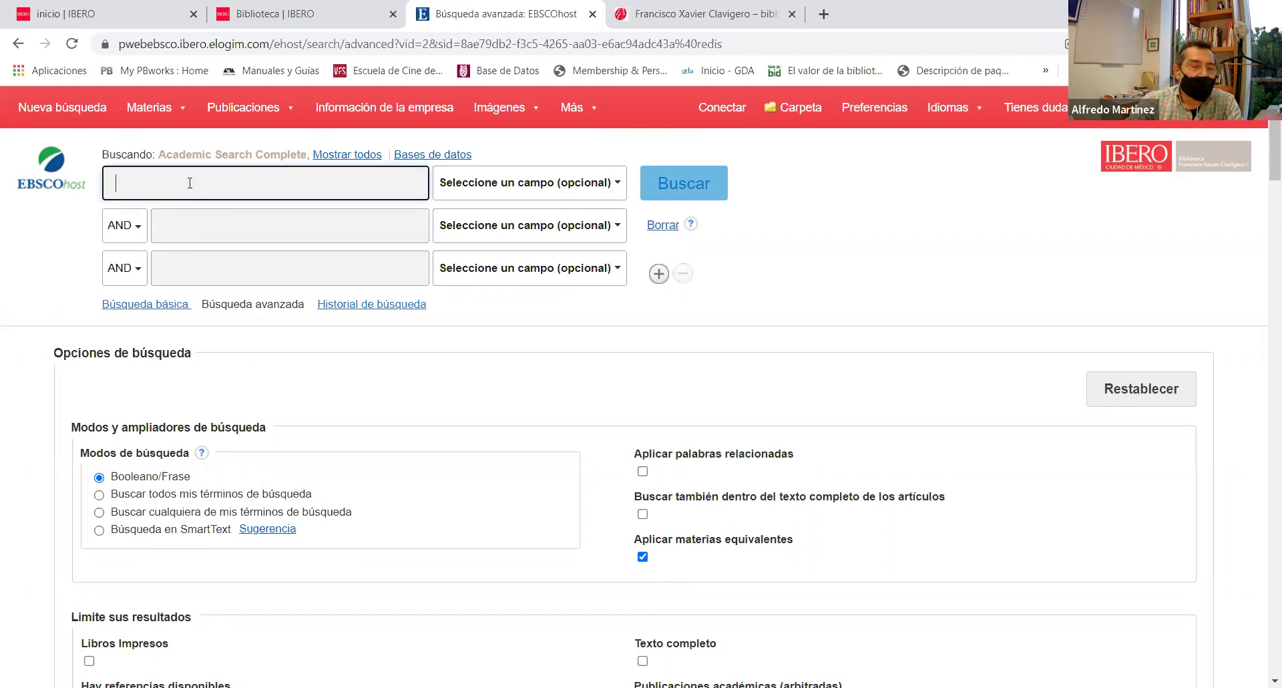
pyautogui.click(185, 233)
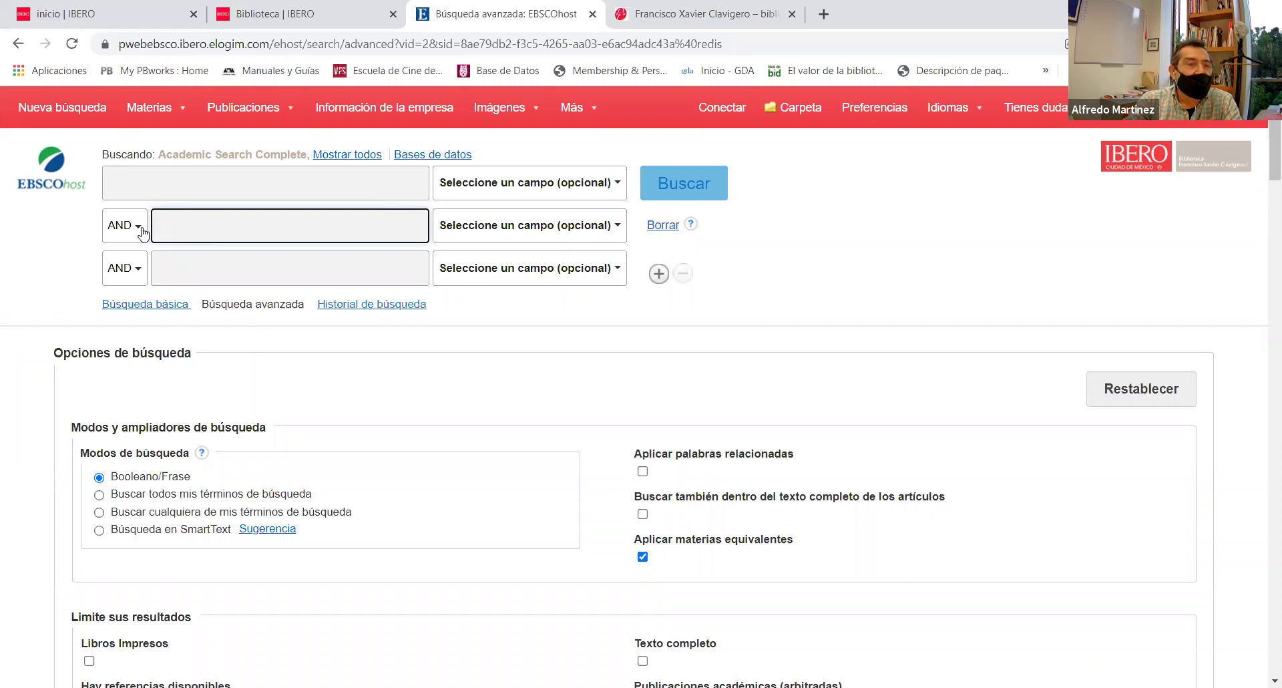
pyautogui.click(132, 227)
pyautogui.click(121, 277)
pyautogui.click(184, 187)
pyautogui.click(187, 227)
pyautogui.click(177, 221)
# Try NOT as the second search row's operator and set it back to AND
pyautogui.click(131, 230)
pyautogui.click(134, 300)
pyautogui.click(158, 229)
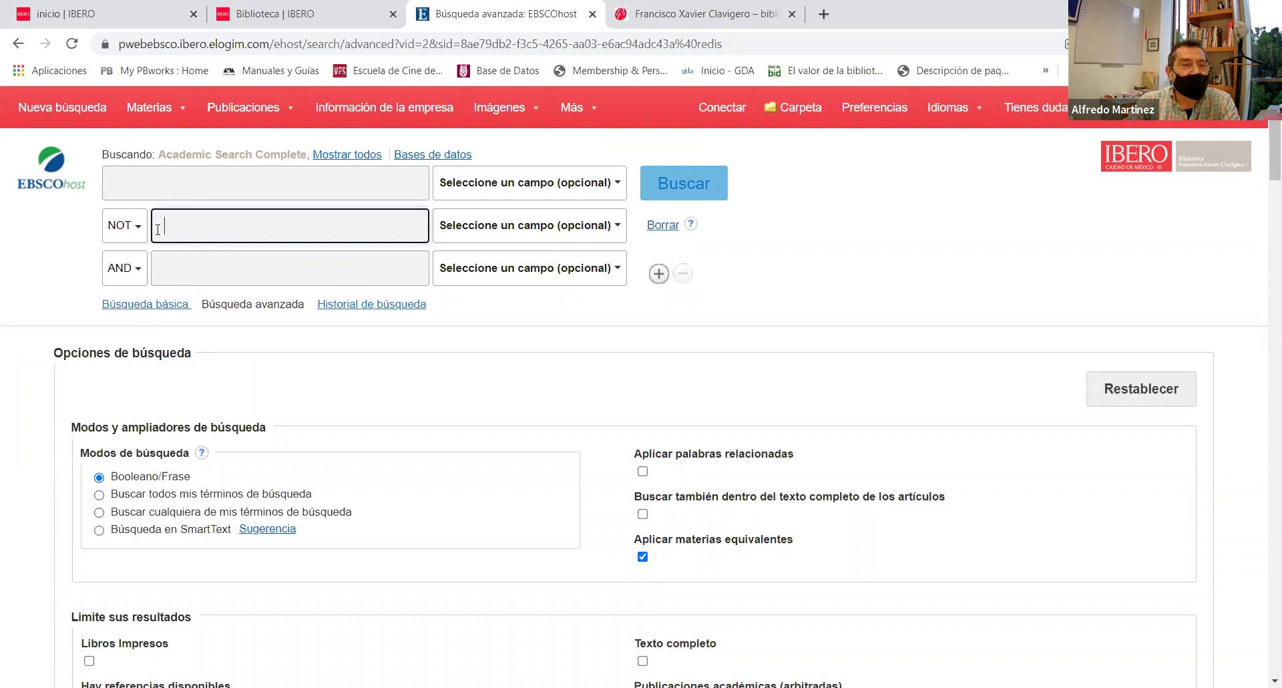
pyautogui.click(141, 231)
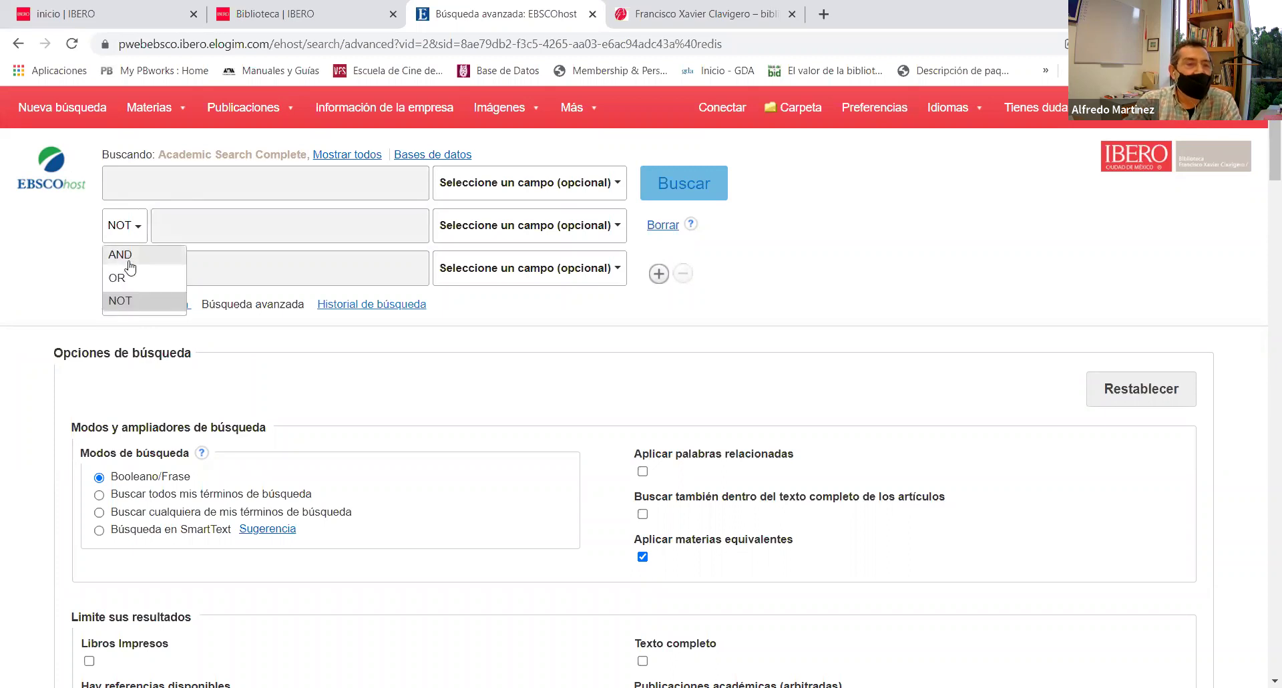
pyautogui.click(127, 256)
pyautogui.moveTo(192, 475); pyautogui.dragTo(109, 472)
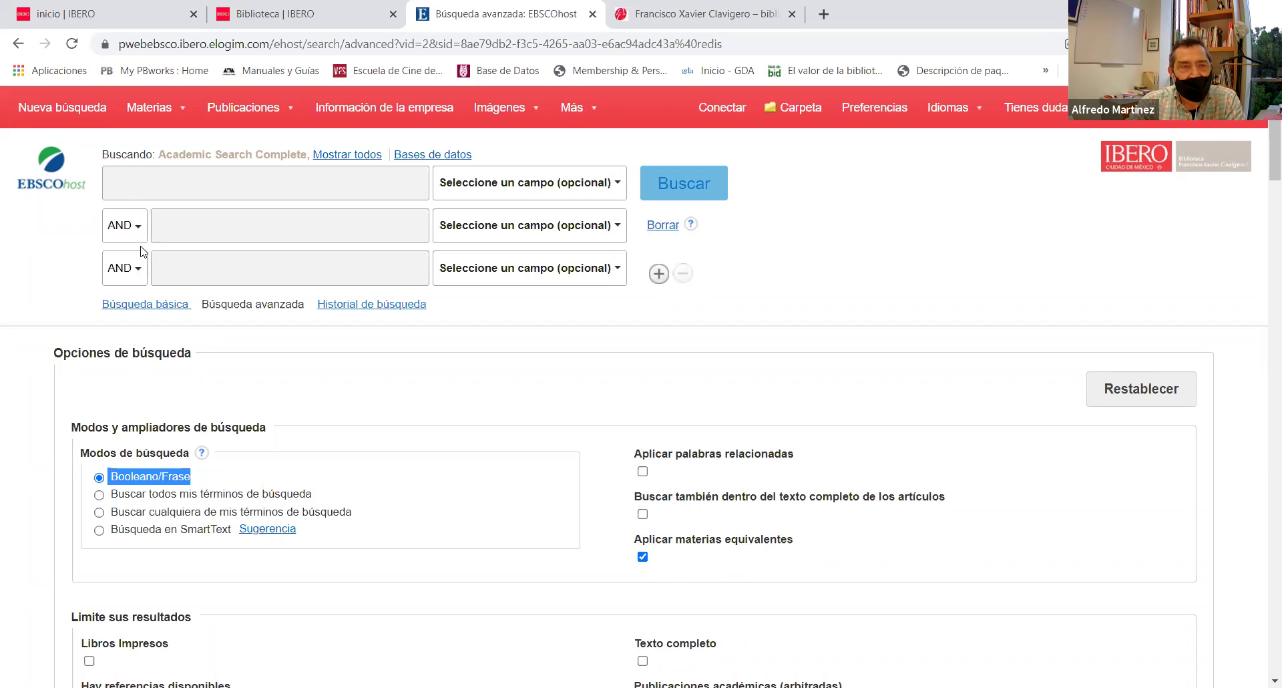
# Enter "movie theaters" as the first search term, using the suggestion for "movie"
pyautogui.click(164, 186)
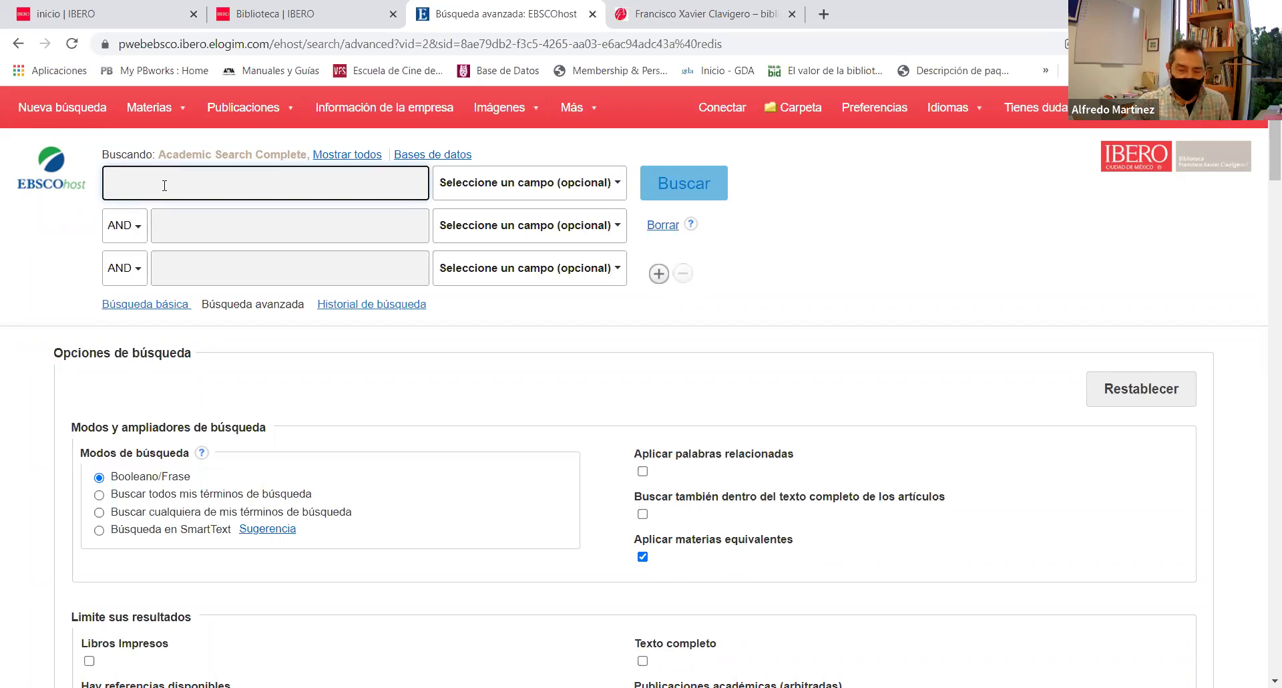
pyautogui.write('movie')
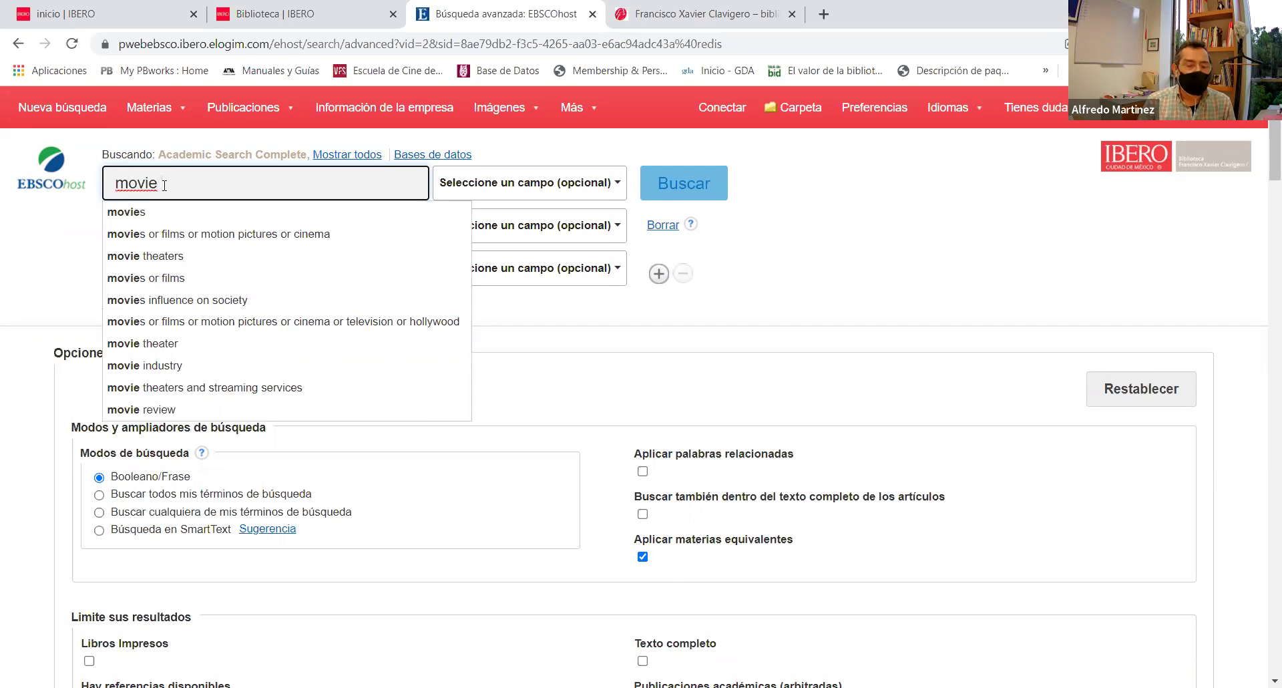
pyautogui.click(132, 263)
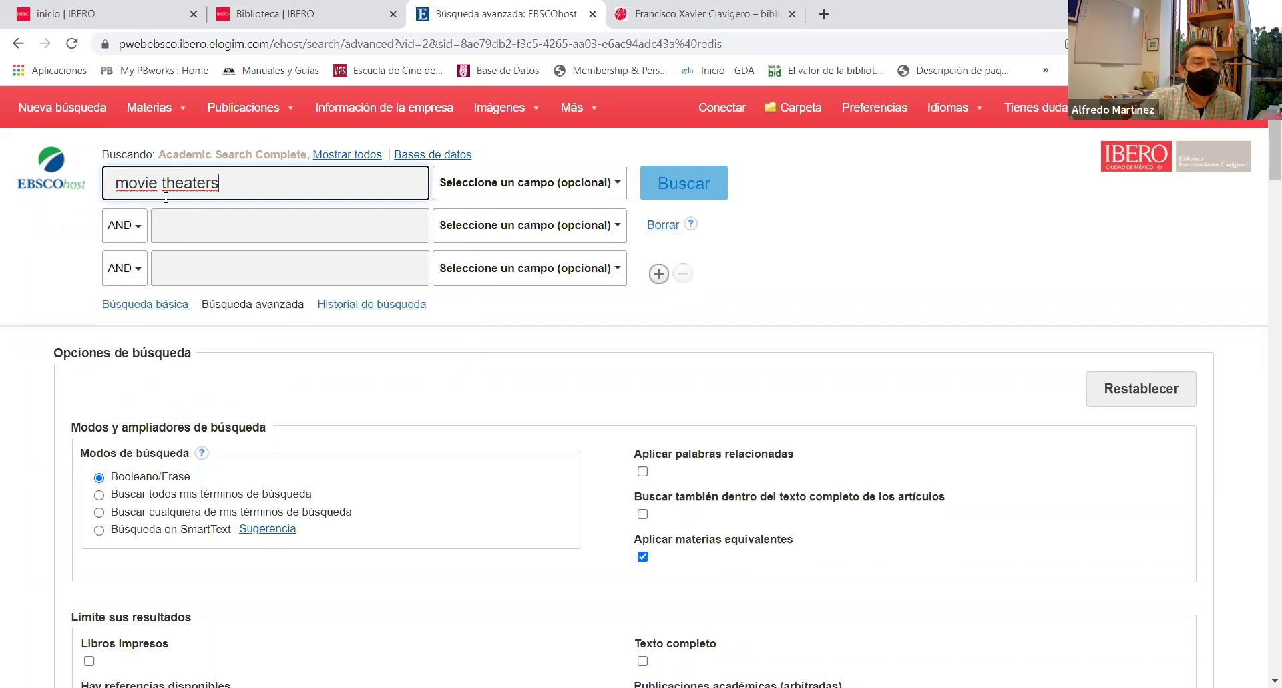
# Set the second search row's operator to OR and enter "cine" as its term
pyautogui.click(141, 227)
pyautogui.click(134, 281)
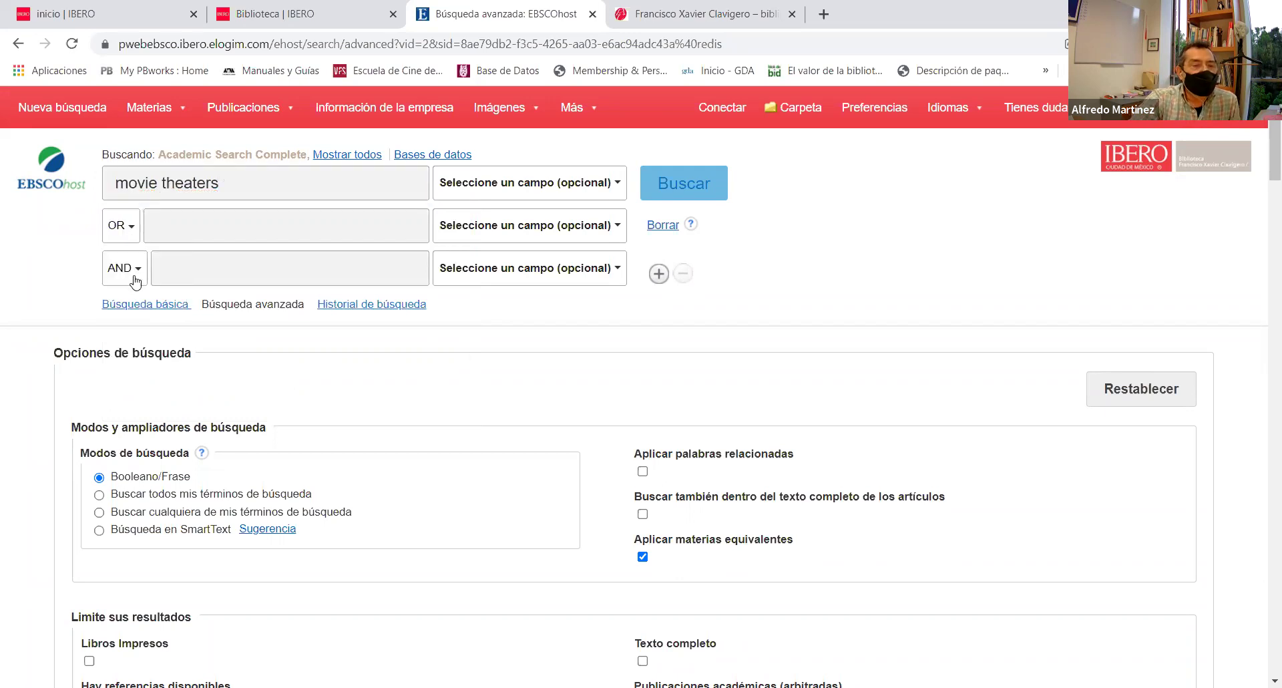
pyautogui.click(181, 225)
pyautogui.write('c')
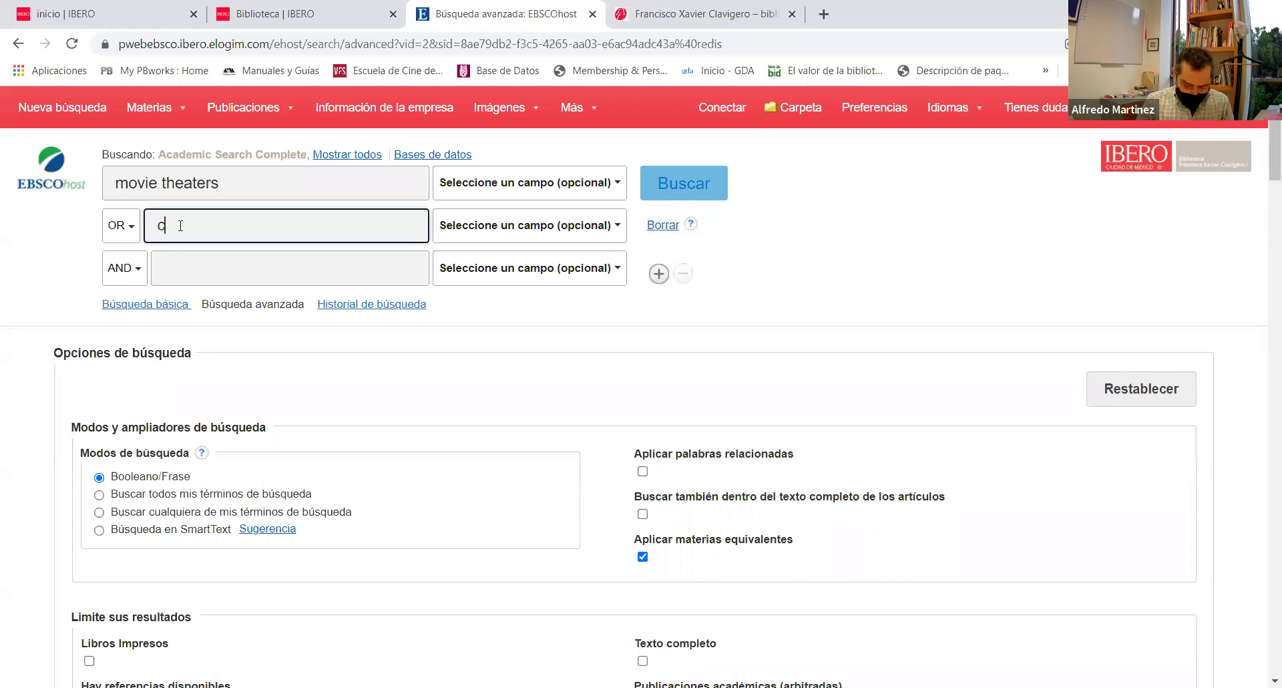
pyautogui.write('ine')
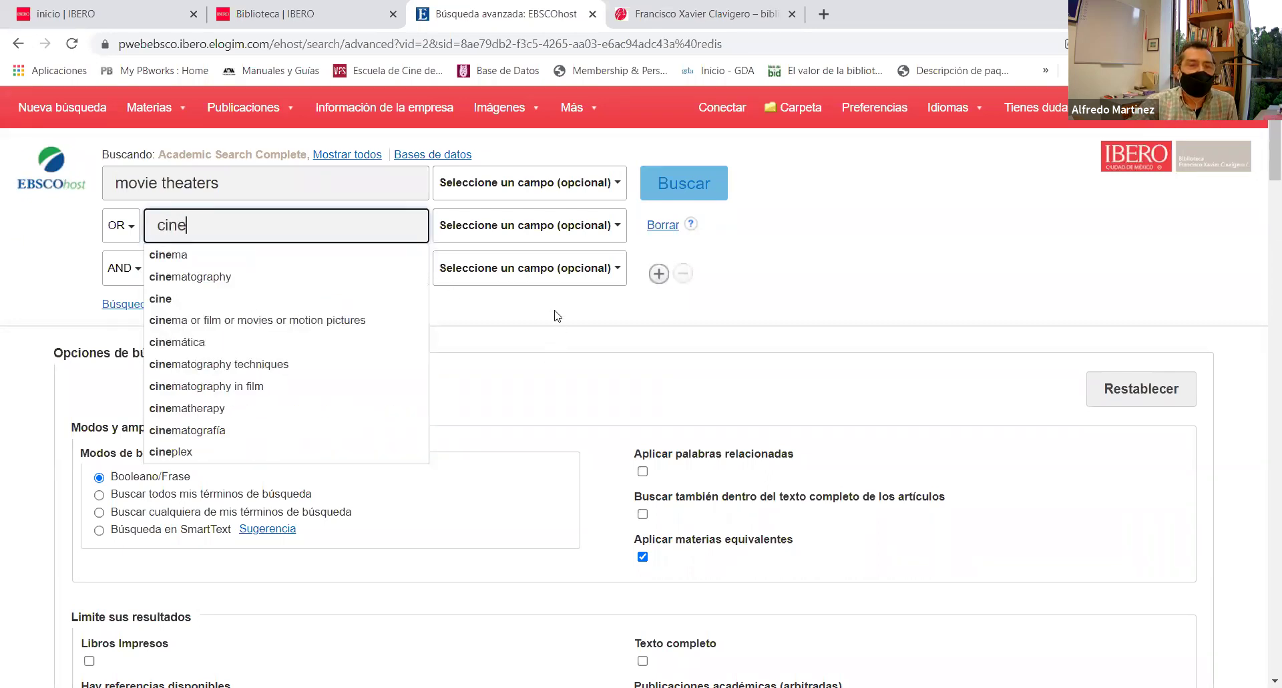
pyautogui.click(558, 316)
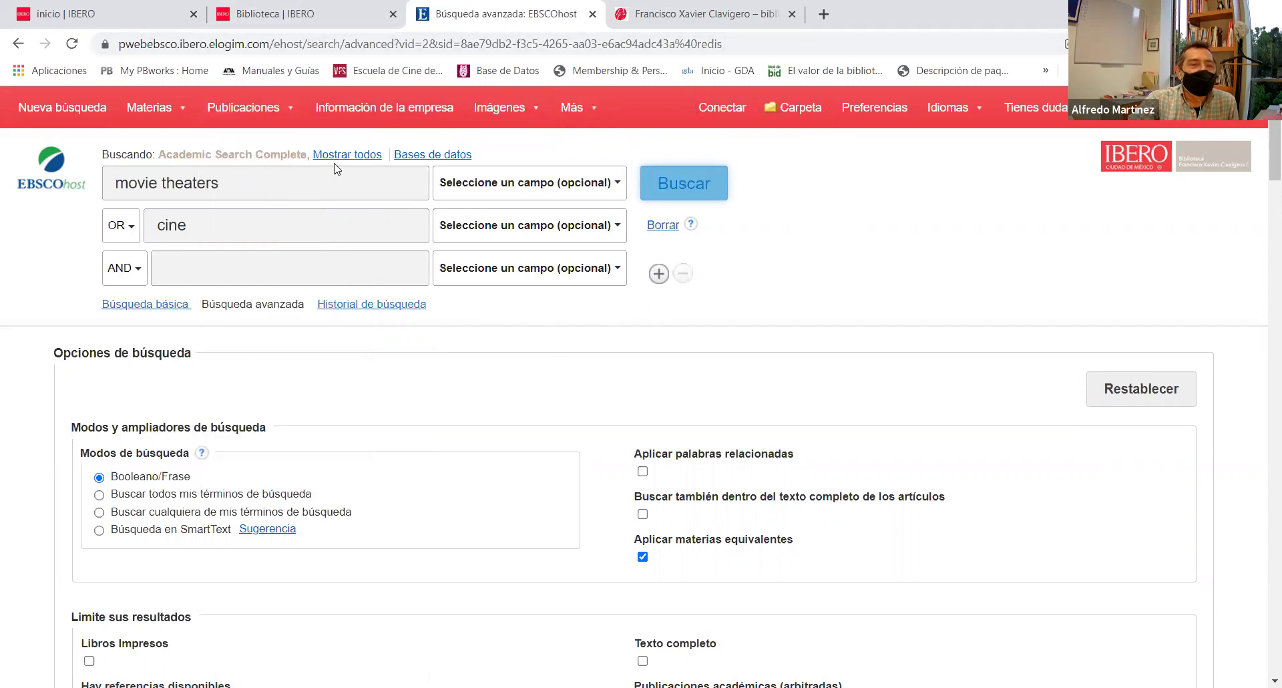
# Review which databases are chosen for the advanced search and close the database list
pyautogui.click(259, 16)
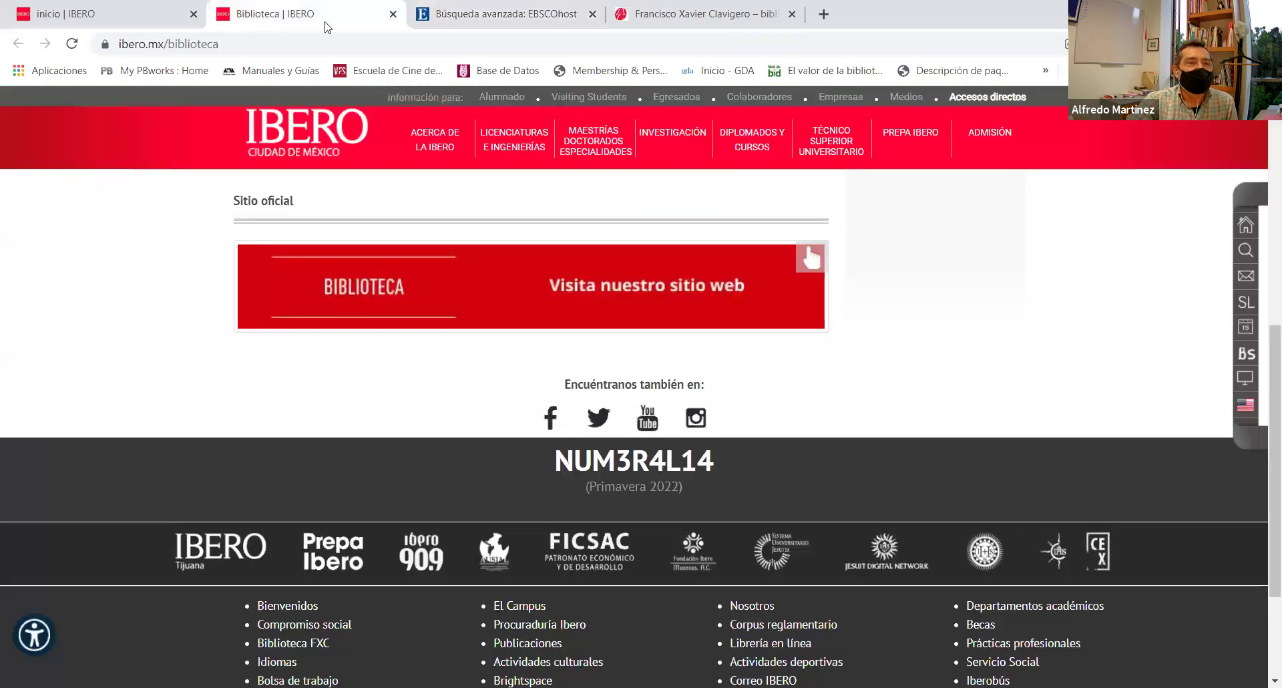
pyautogui.click(525, 14)
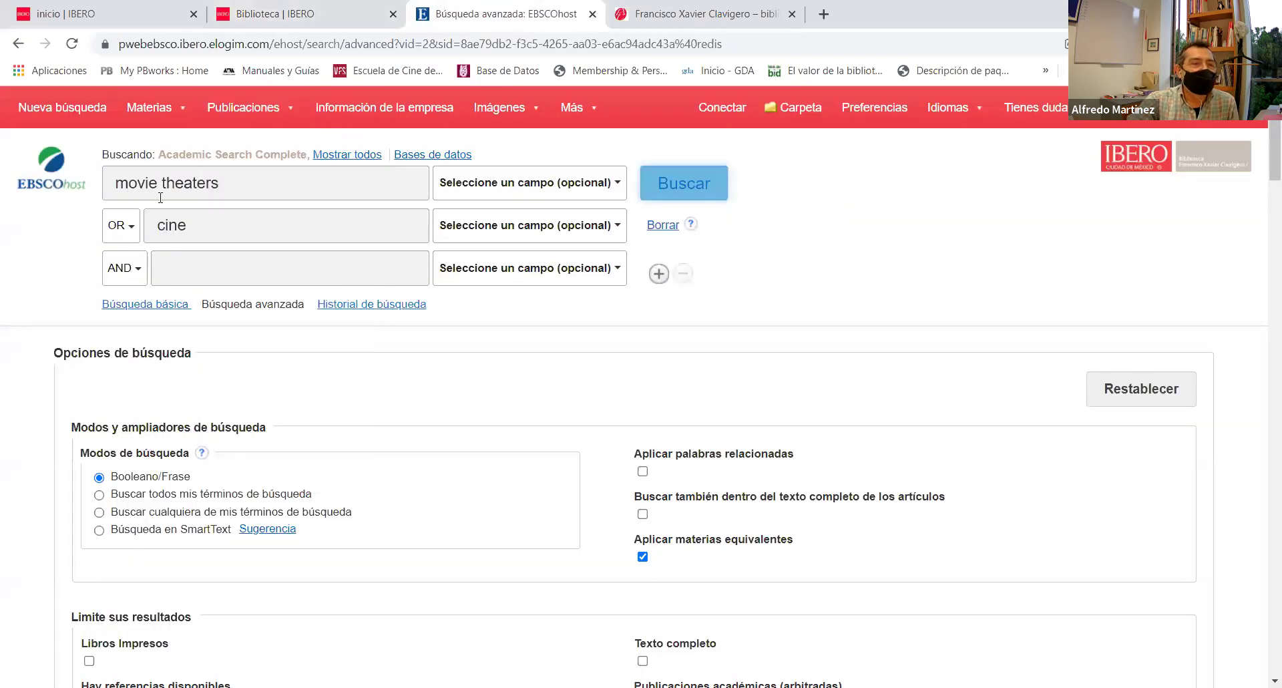
pyautogui.click(415, 155)
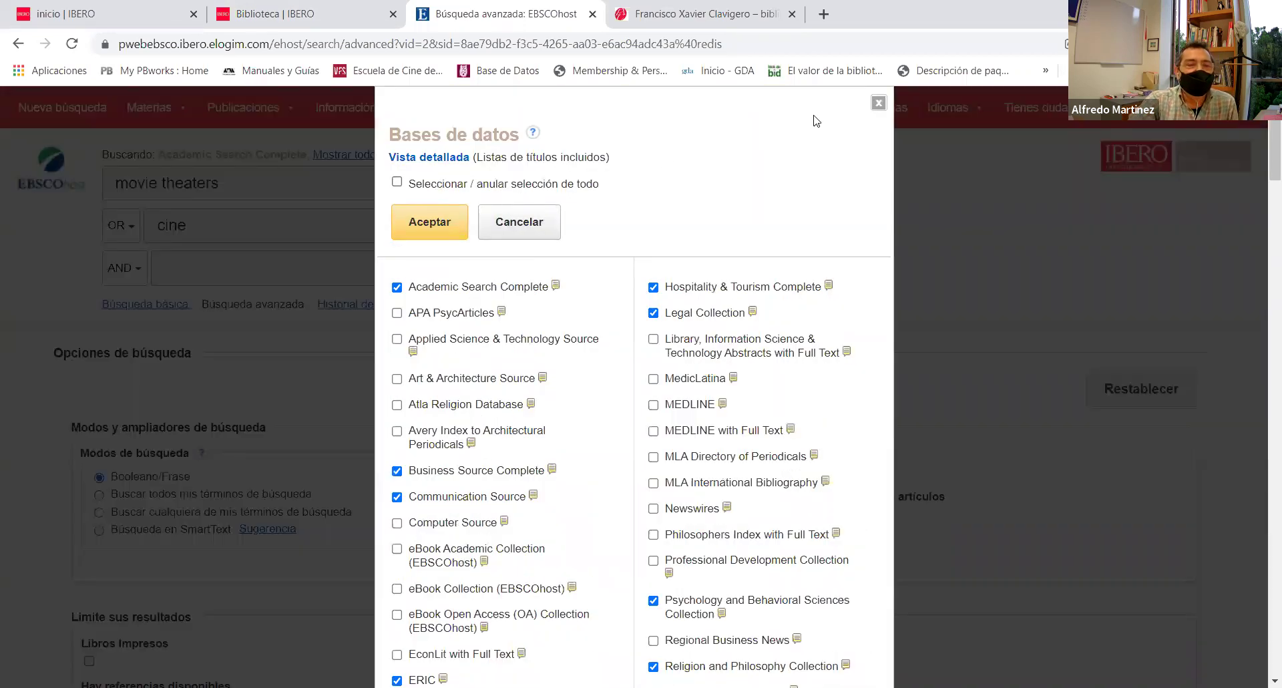
pyautogui.click(879, 103)
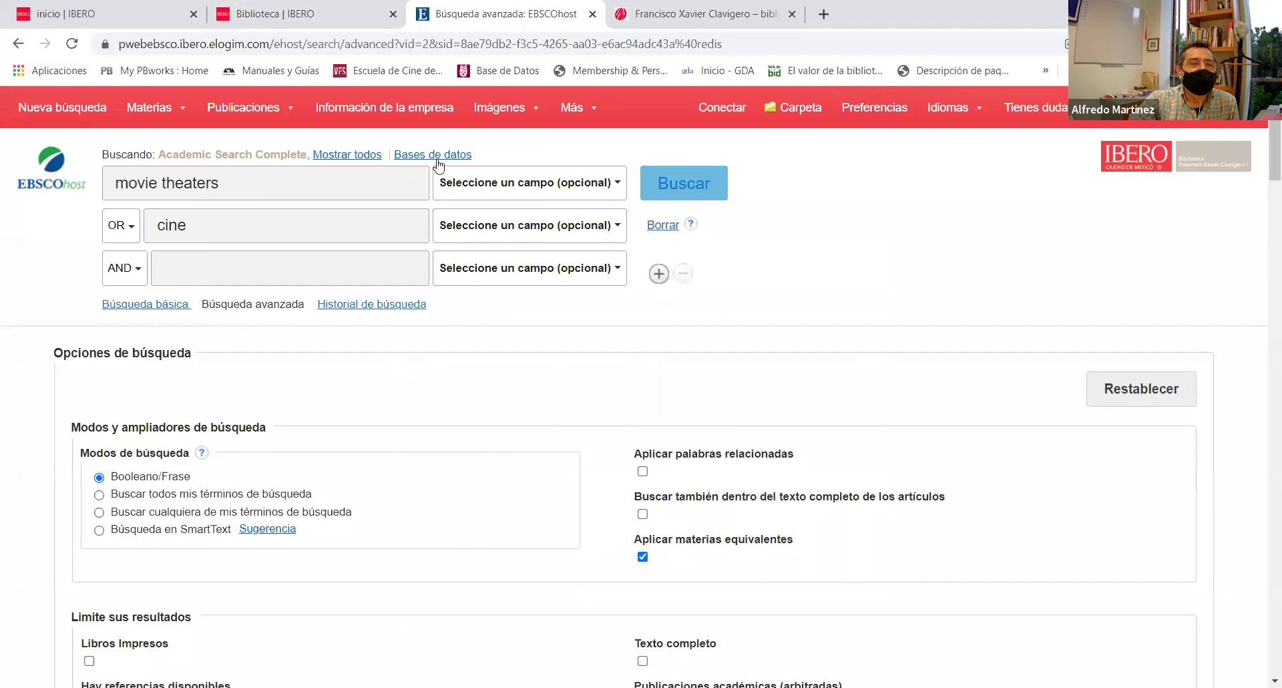
pyautogui.moveTo(474, 158); pyautogui.dragTo(397, 158)
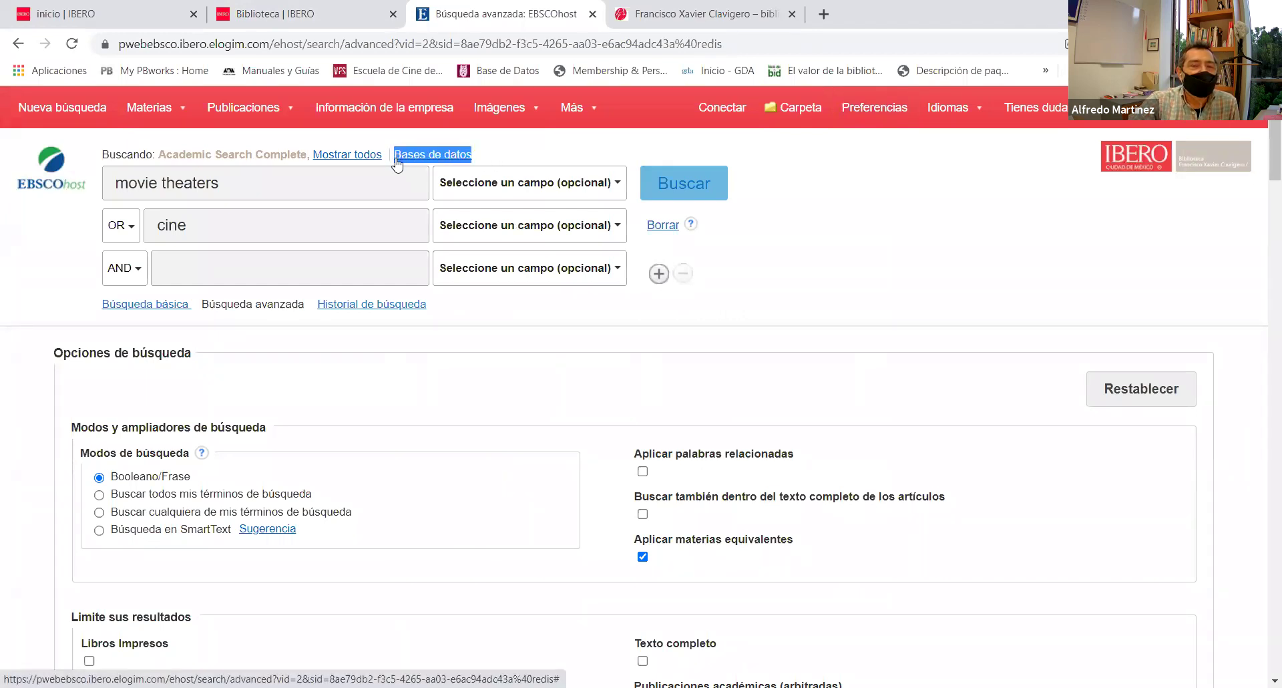
pyautogui.moveTo(156, 154); pyautogui.dragTo(310, 157)
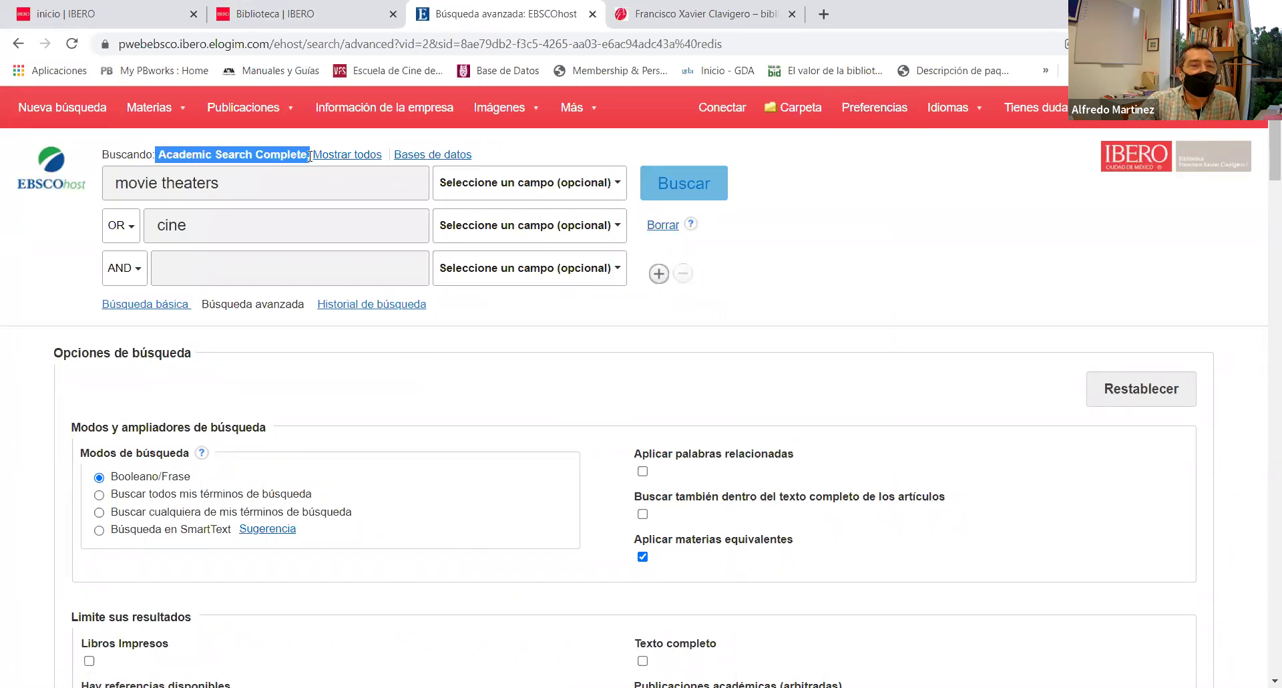
pyautogui.moveTo(475, 156); pyautogui.dragTo(396, 157)
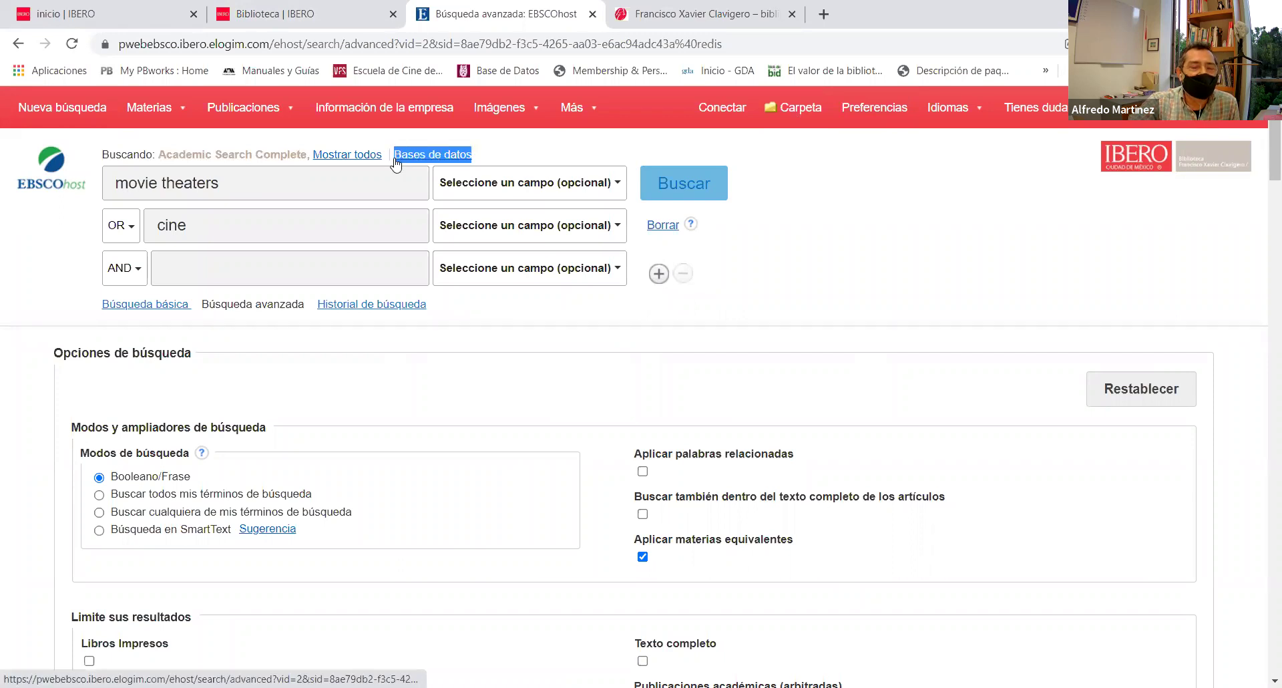
# Open the advanced search's database list again and examine which EBSCOhost databases are selected
pyautogui.click(407, 158)
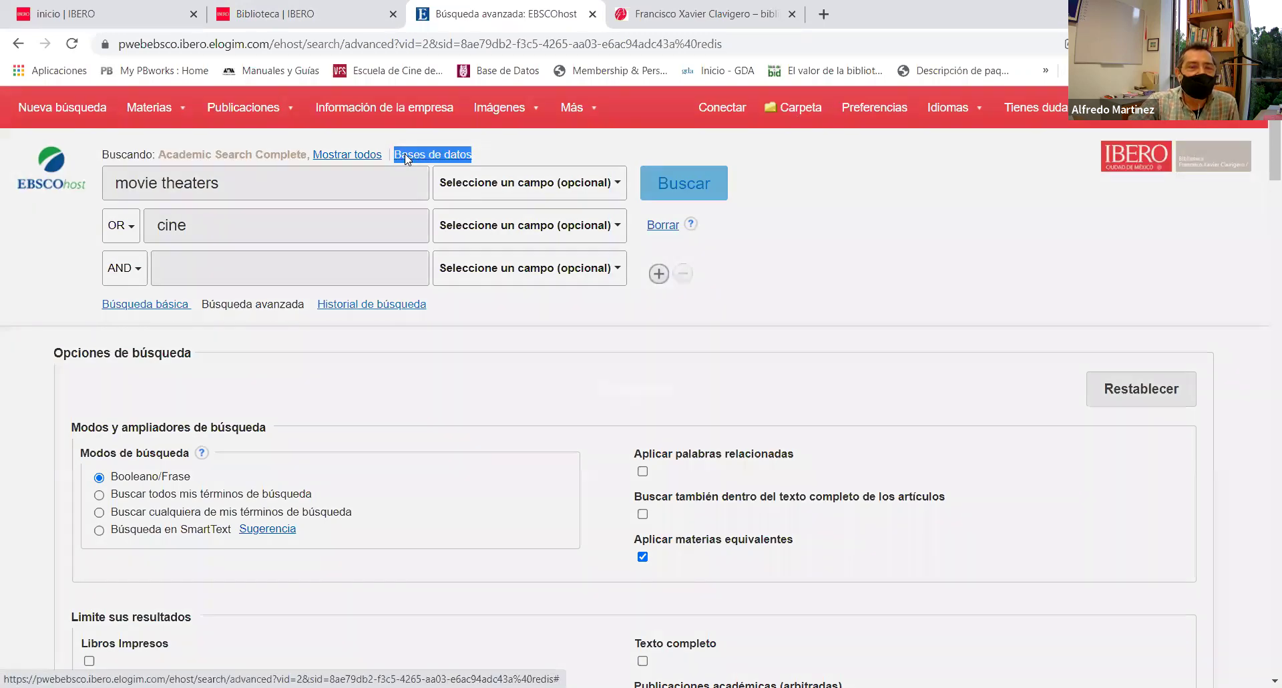
pyautogui.scroll(-2, 615, 265)
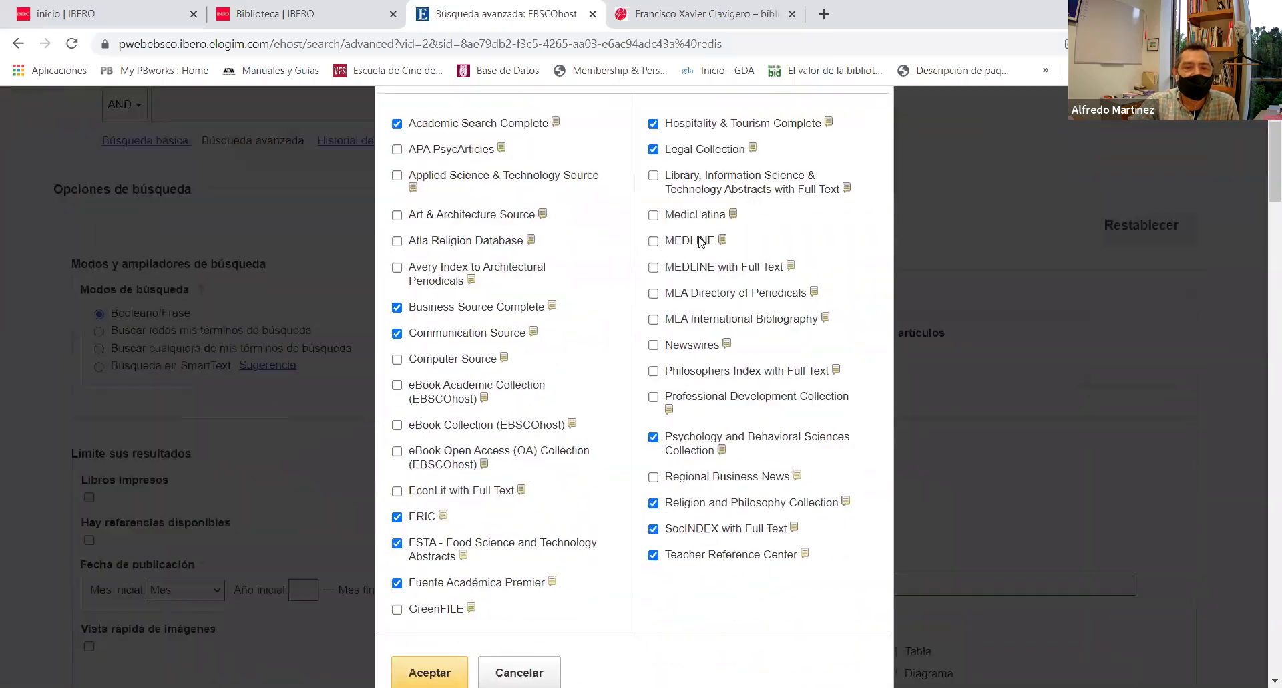
pyautogui.moveTo(539, 422); pyautogui.dragTo(501, 424)
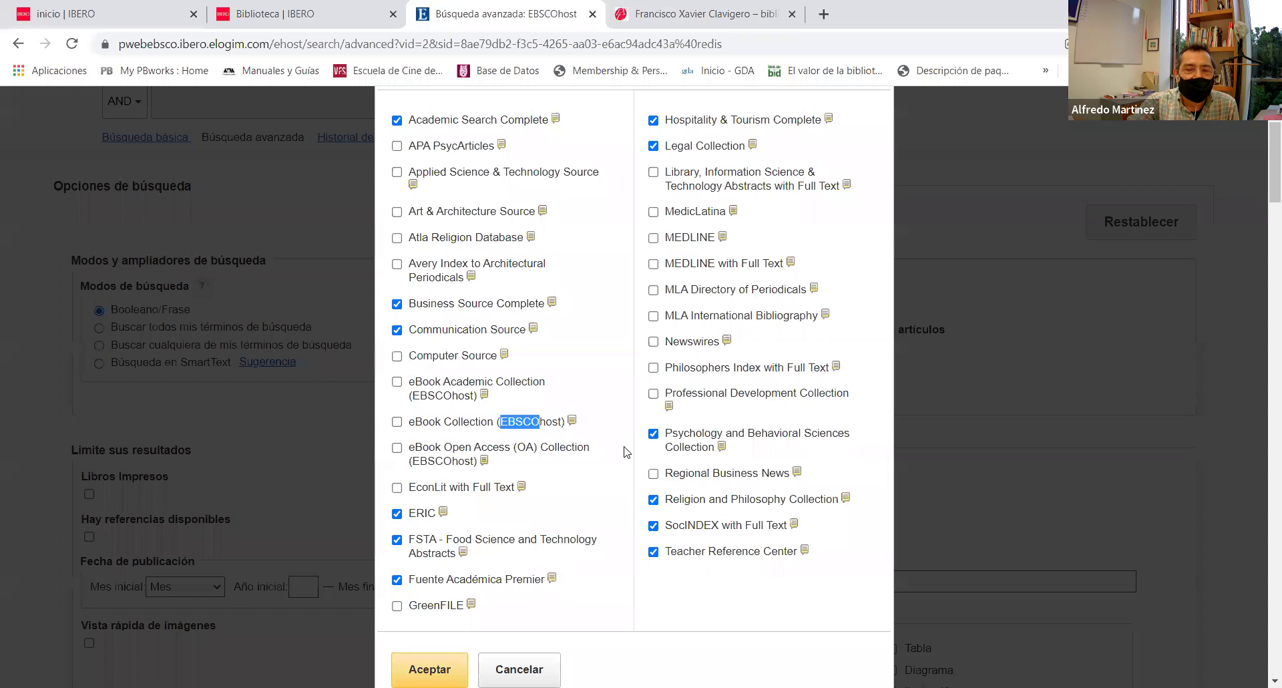
pyautogui.scroll(-2, 628, 451)
pyautogui.scroll(2, 624, 449)
pyautogui.scroll(1, 626, 452)
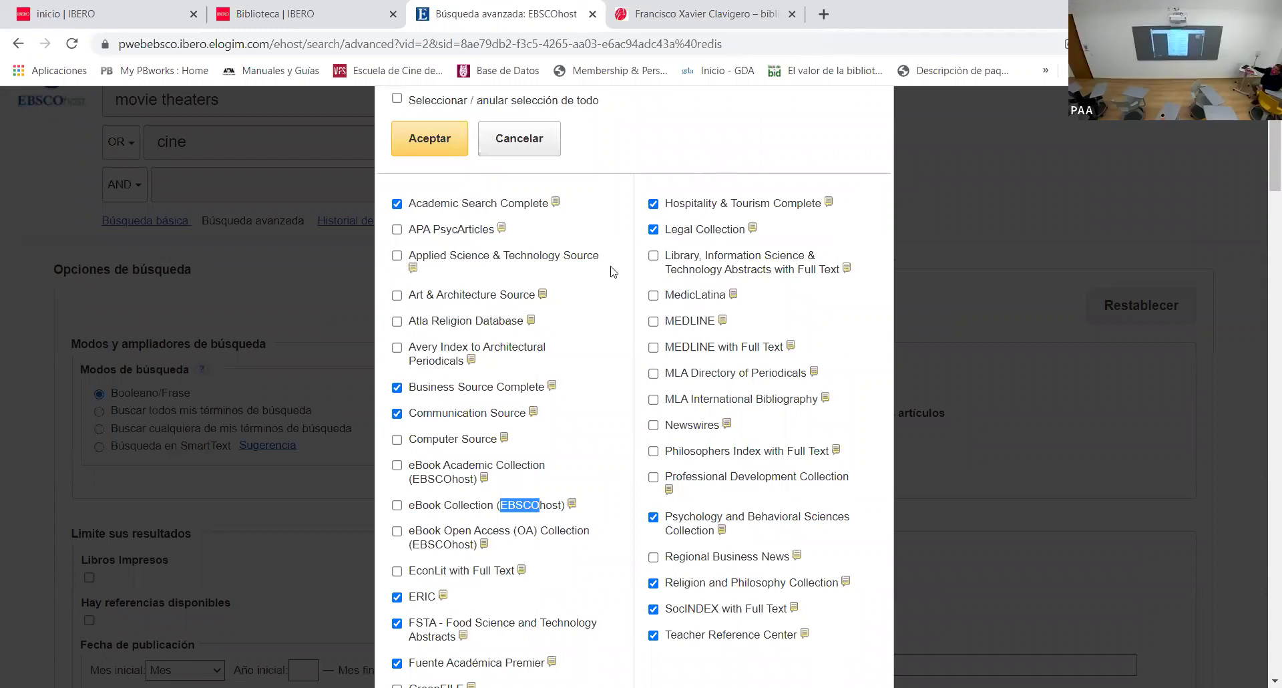
pyautogui.scroll(2, 611, 271)
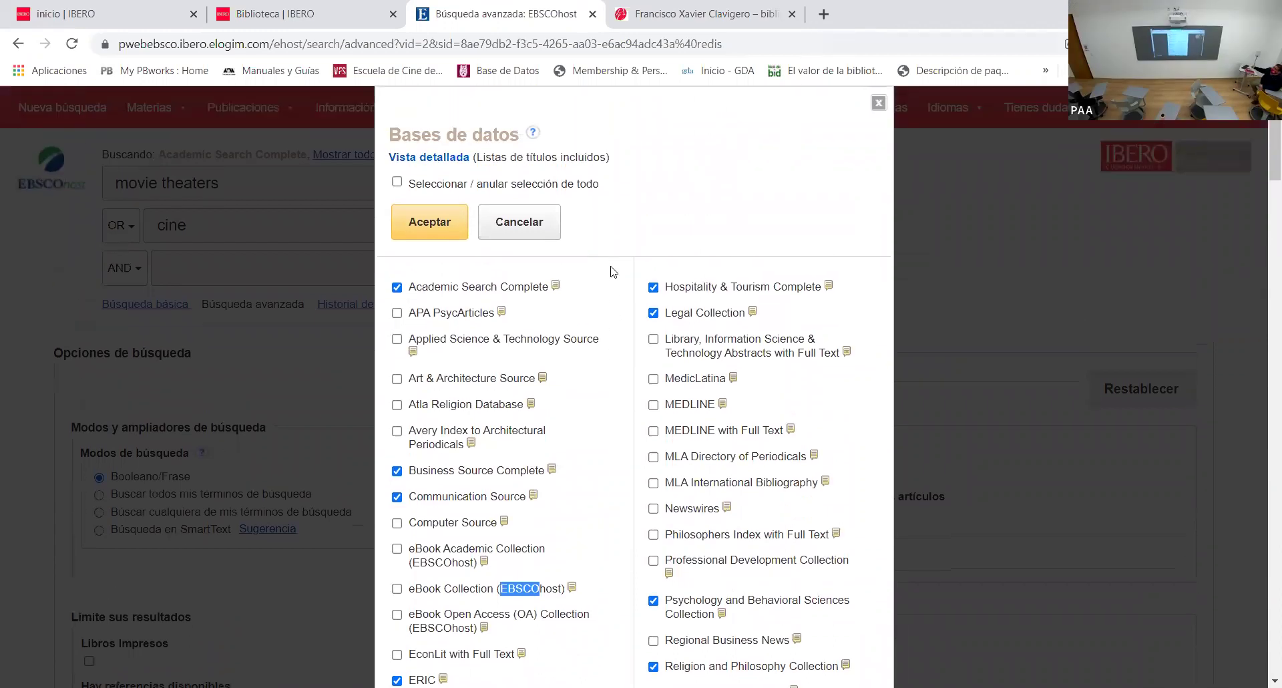
# Open the IBERO library site in a new browser tab and show its electronic resources in alphabetical order
pyautogui.click(824, 14)
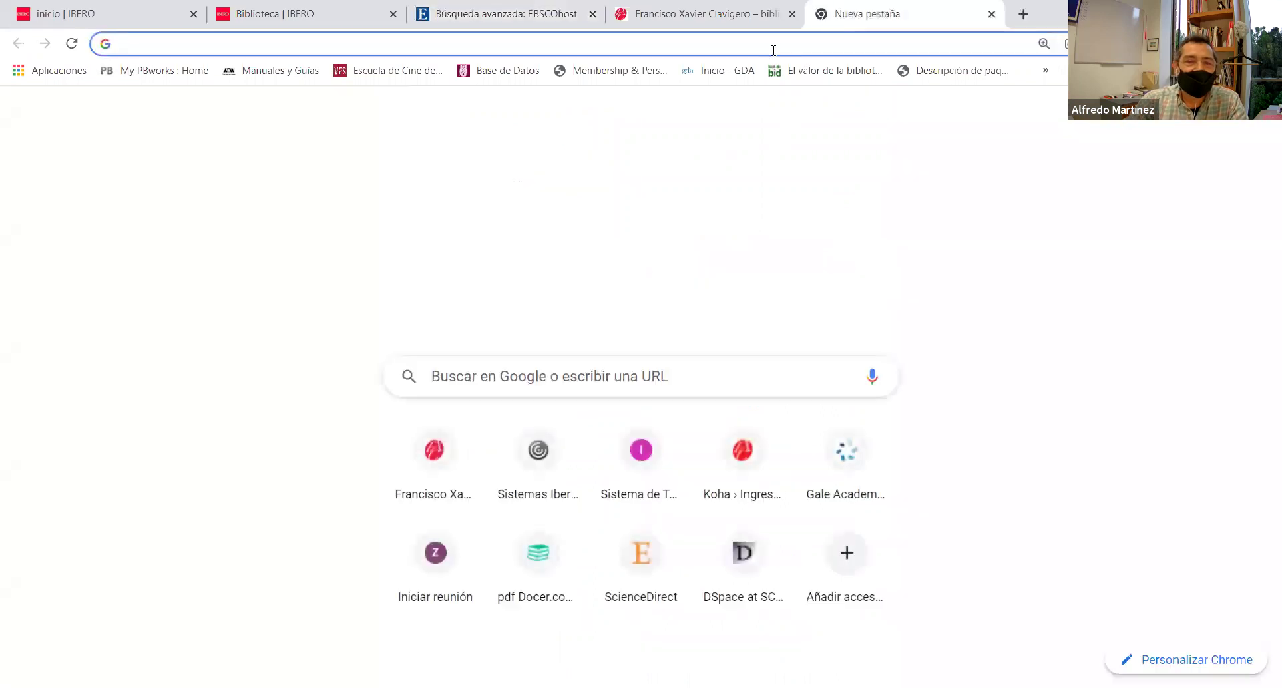
pyautogui.click(433, 457)
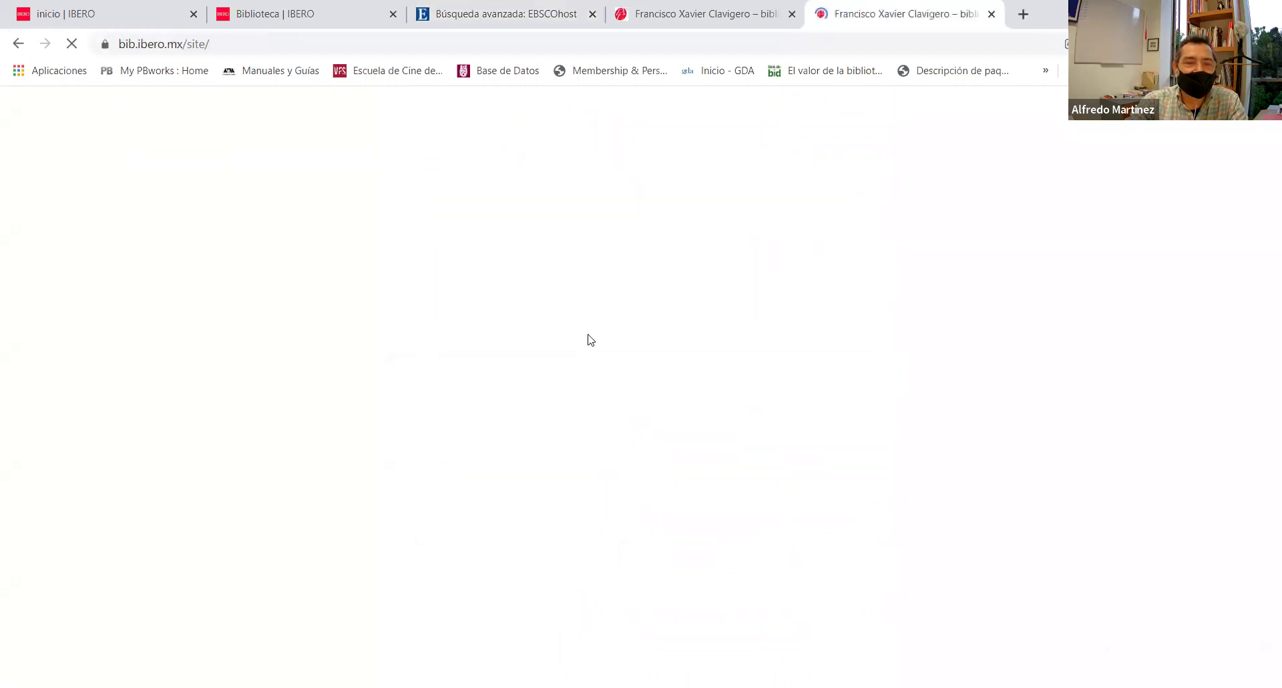
pyautogui.click(576, 362)
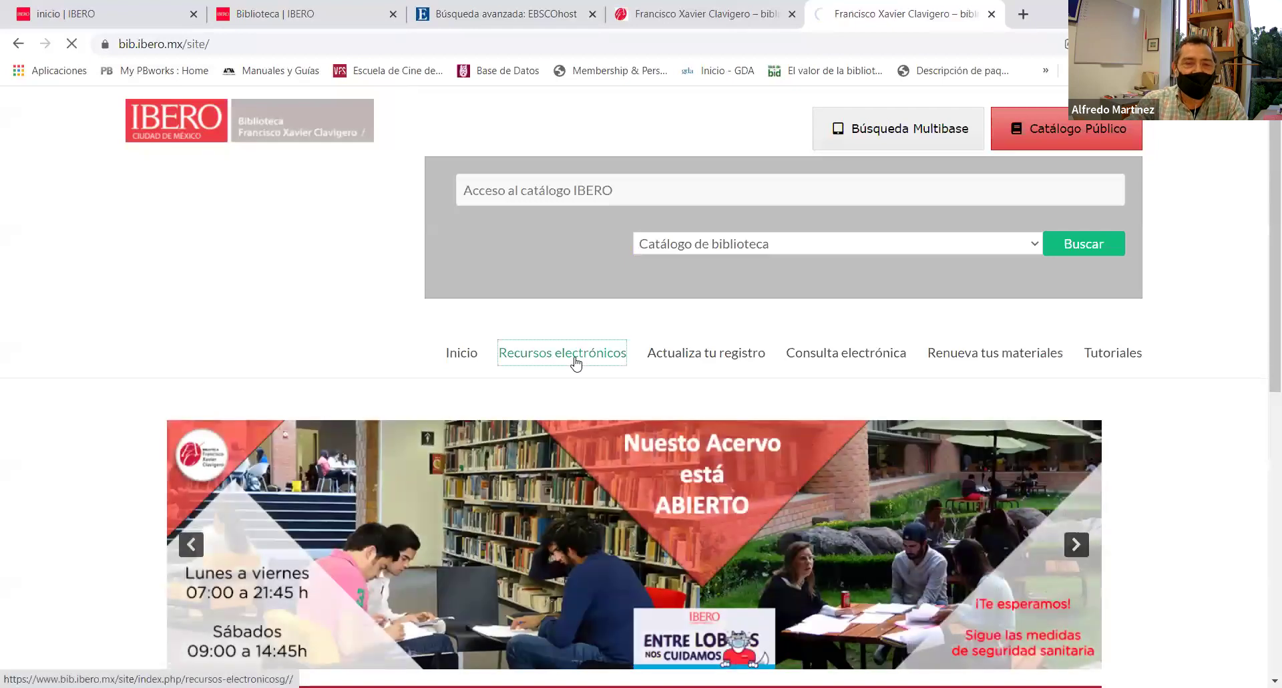
pyautogui.scroll(-3, 463, 395)
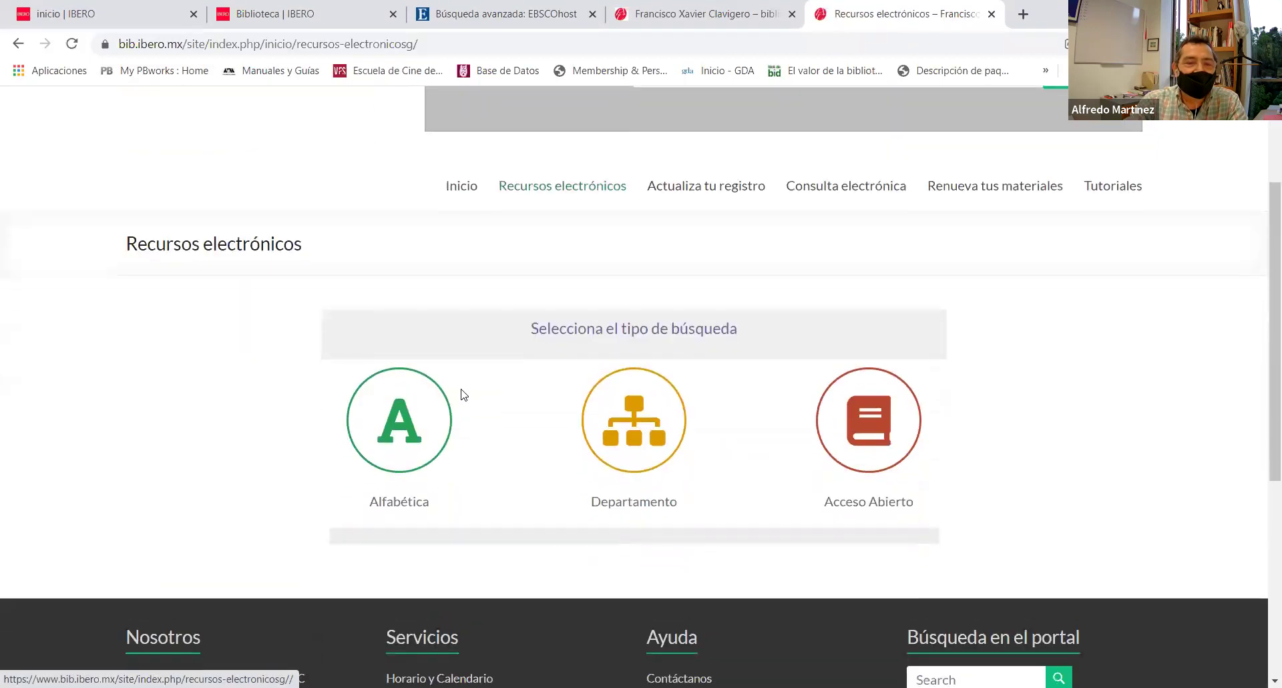
pyautogui.click(373, 426)
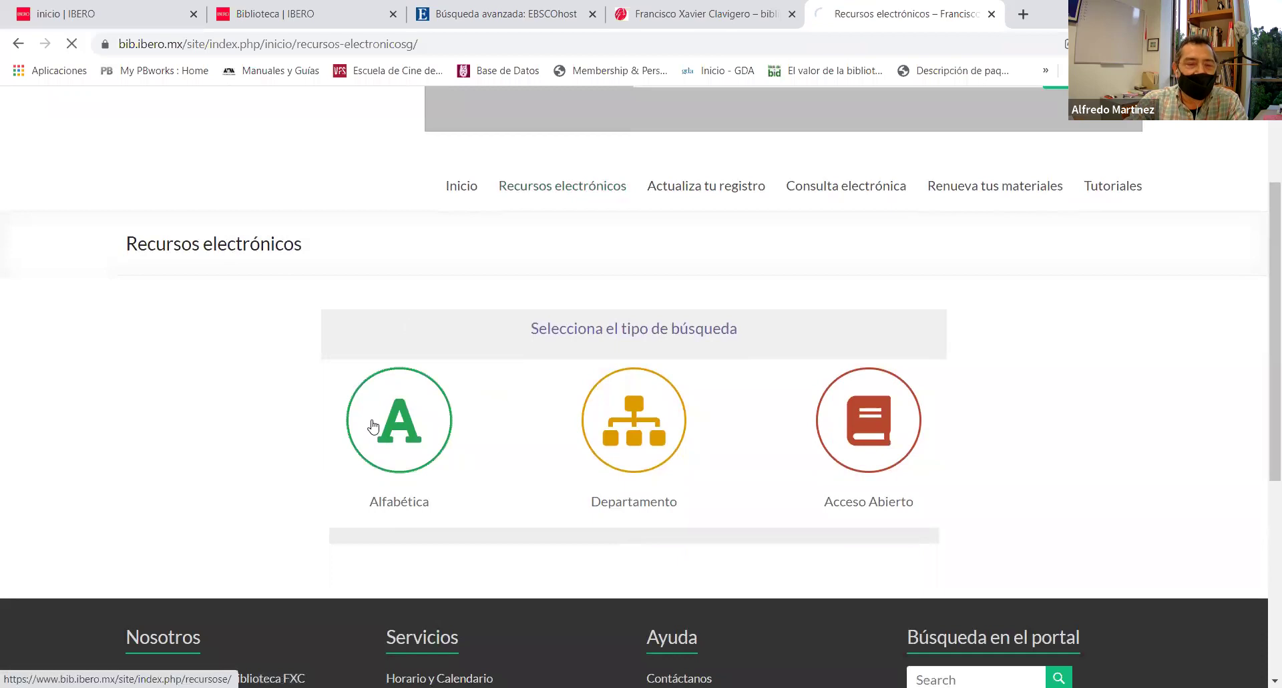
# Find Academic Search Complete in the alphabetical resource catalogue and open it
pyautogui.scroll(-4, 375, 421)
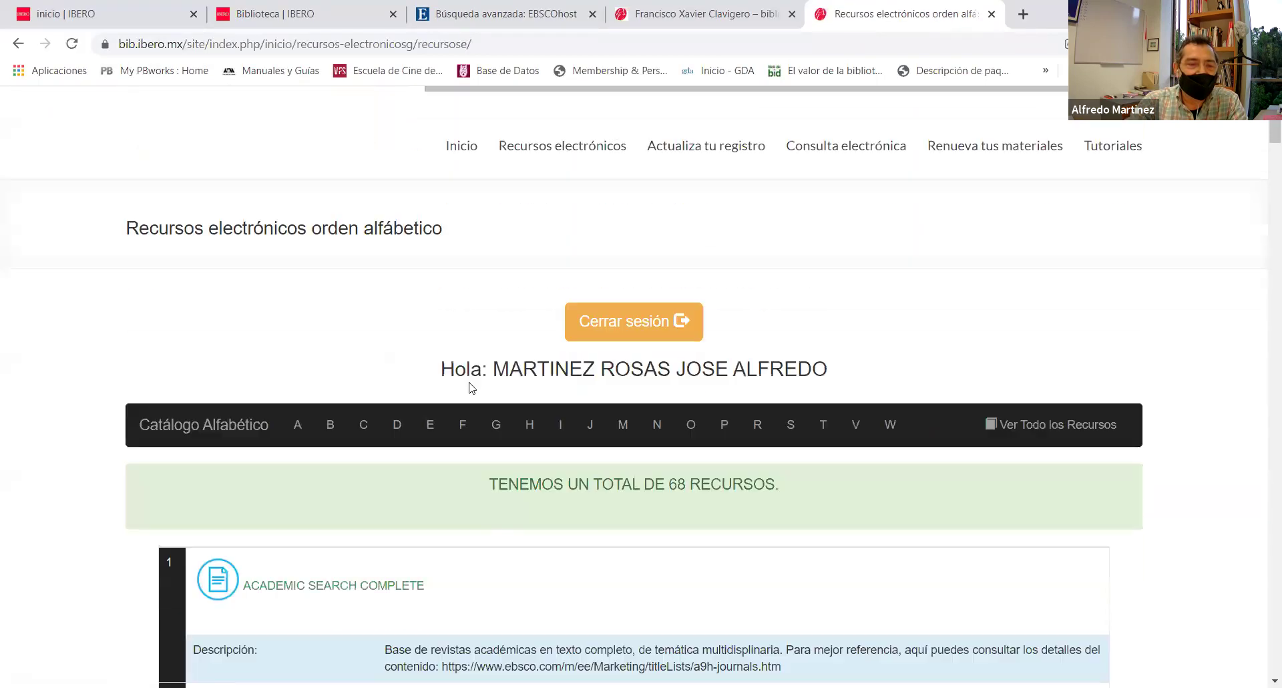
pyautogui.scroll(-1, 397, 461)
pyautogui.moveTo(431, 436); pyautogui.dragTo(260, 443)
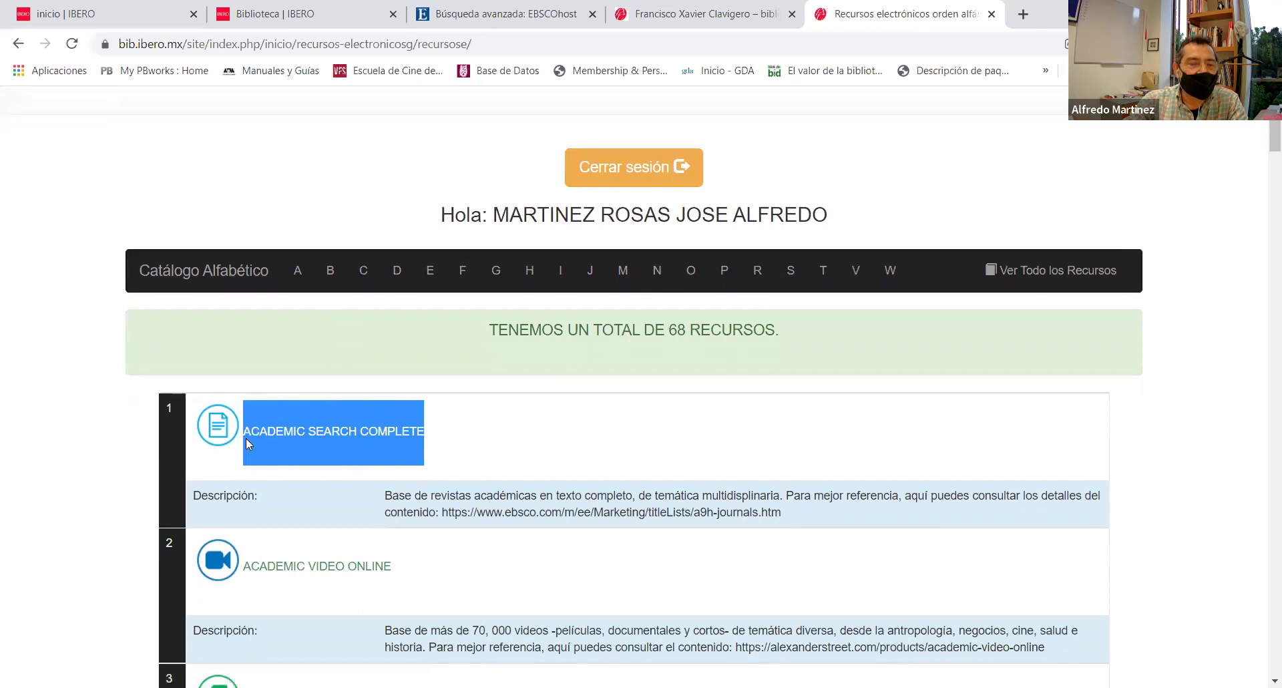
pyautogui.click(327, 434)
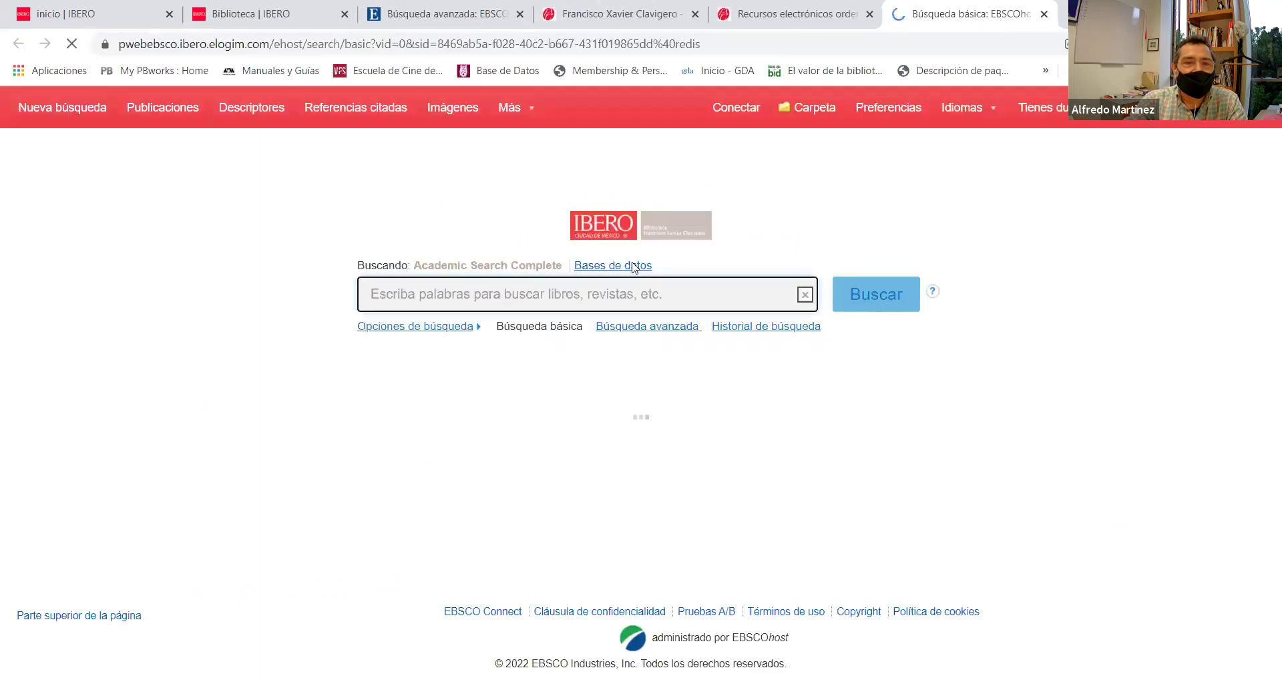
# Open the database list of the new basic search and look through the databases it offers
pyautogui.moveTo(562, 265); pyautogui.dragTo(422, 265)
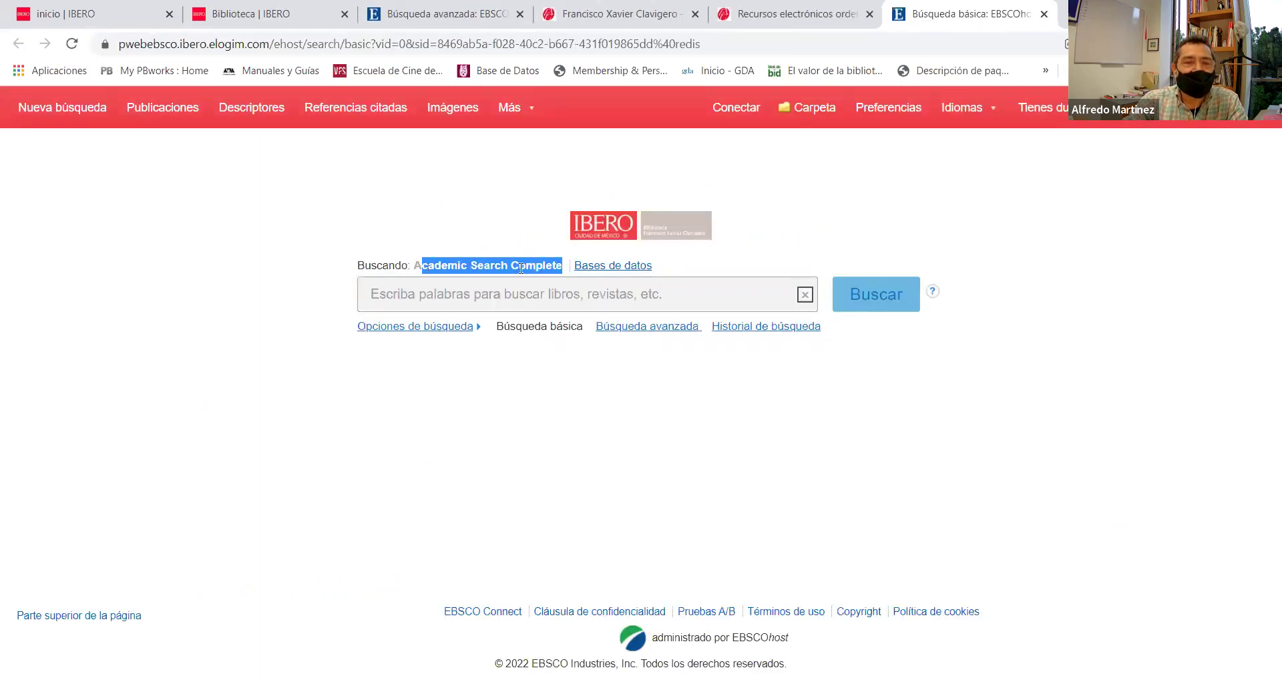
pyautogui.moveTo(680, 267); pyautogui.dragTo(584, 266)
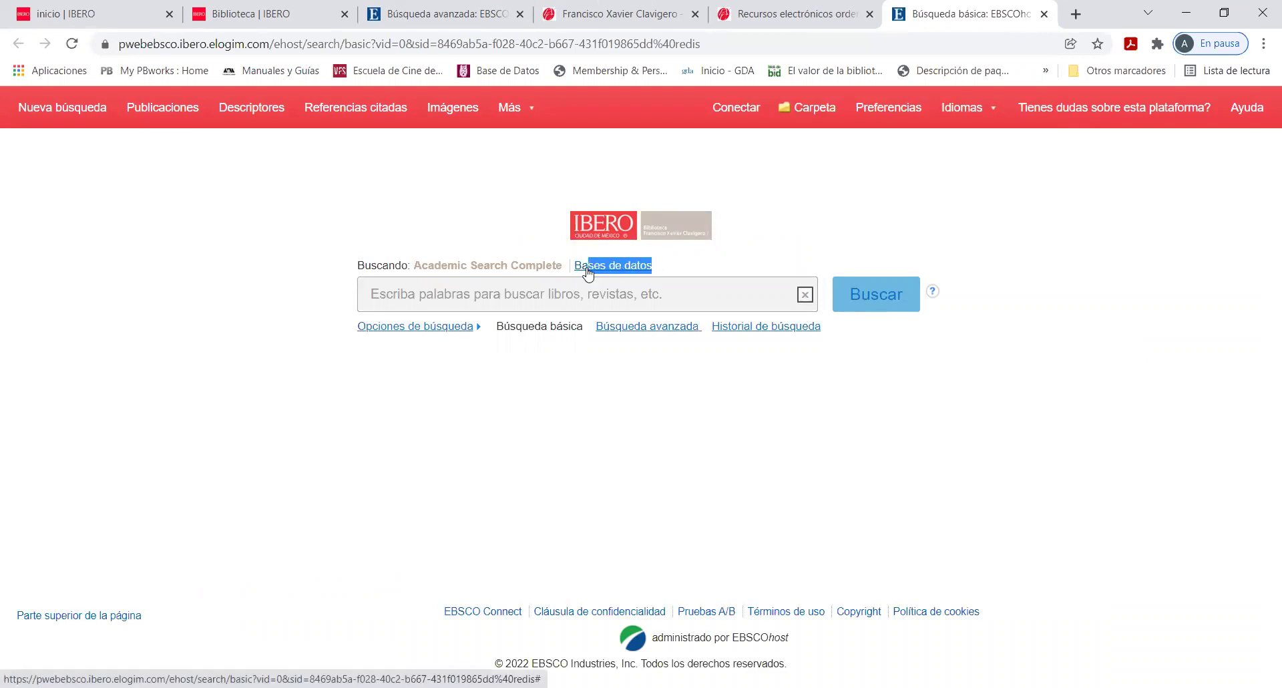
pyautogui.click(593, 291)
pyautogui.click(606, 265)
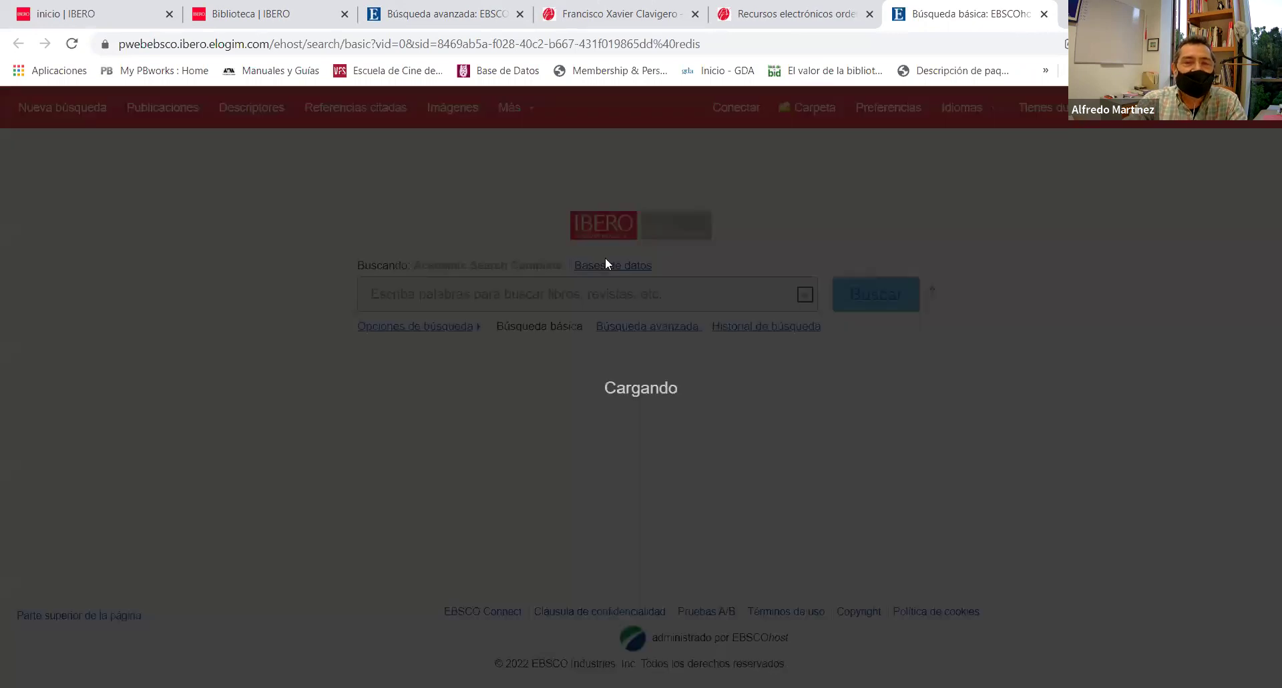
pyautogui.scroll(-1, 609, 290)
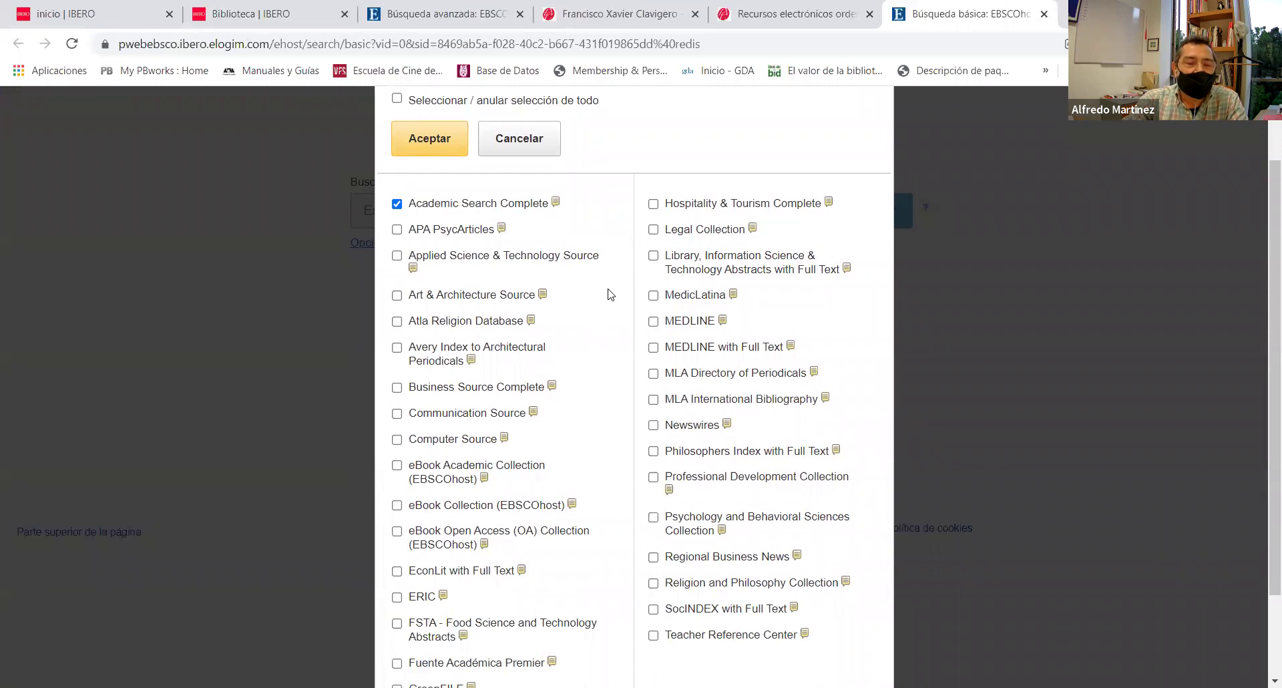
pyautogui.scroll(-2, 609, 295)
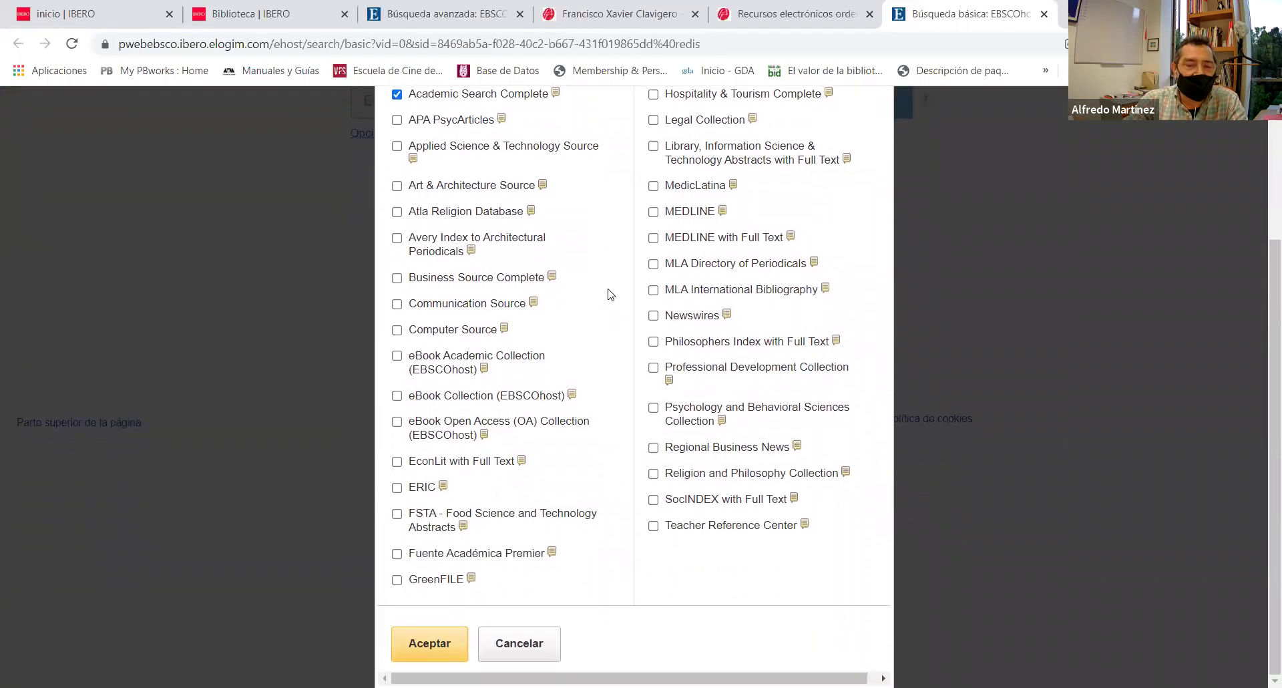
pyautogui.scroll(1, 609, 294)
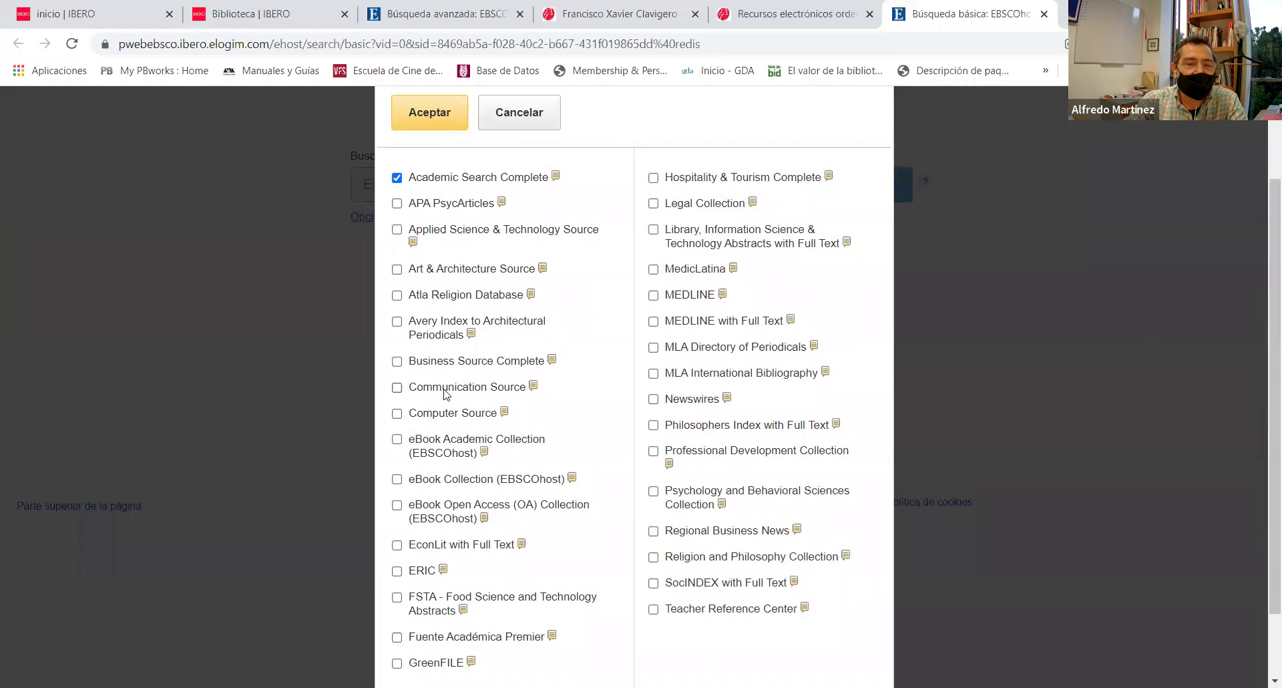
# Add Communication Source to the selection, read its description, and select all the databases in the list
pyautogui.click(399, 389)
pyautogui.moveTo(537, 391)
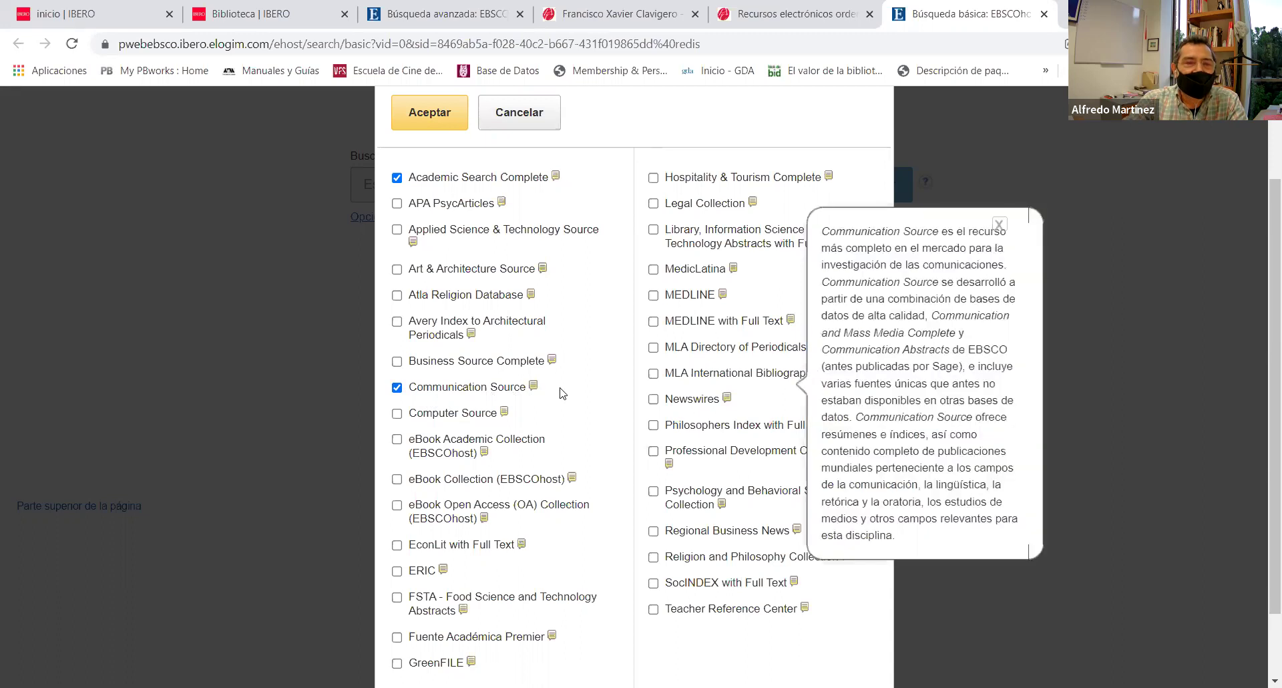
pyautogui.scroll(2, 561, 395)
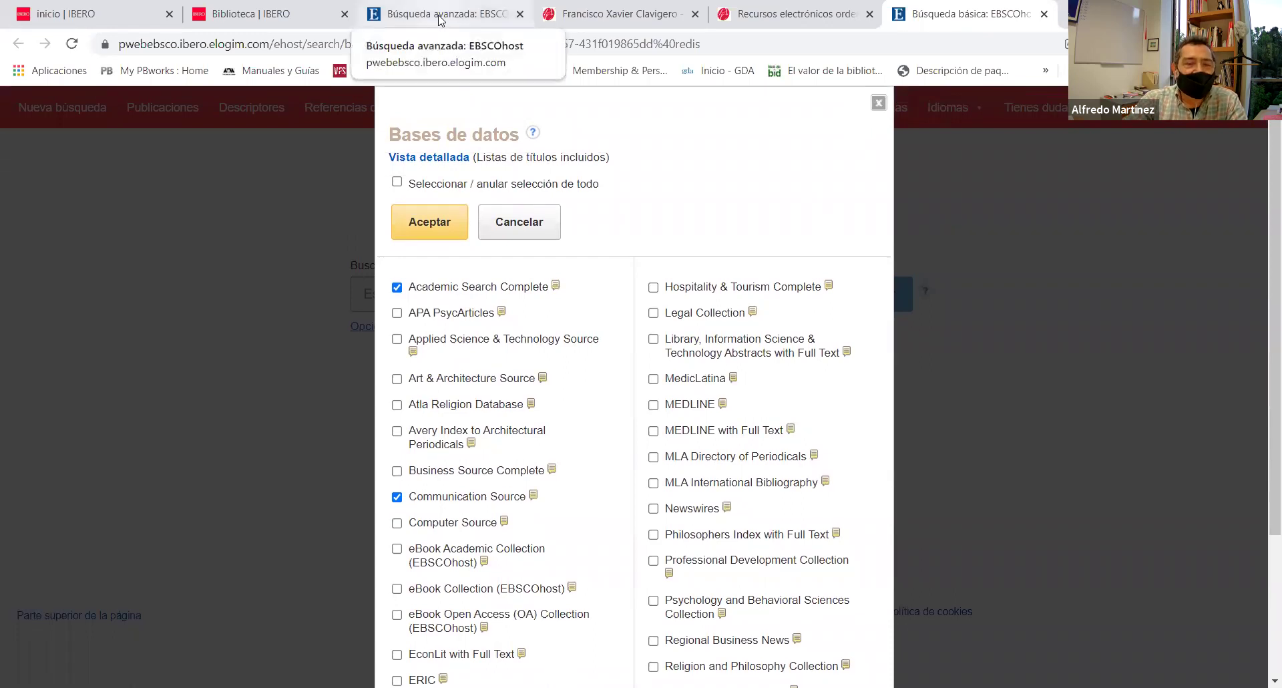
pyautogui.click(397, 182)
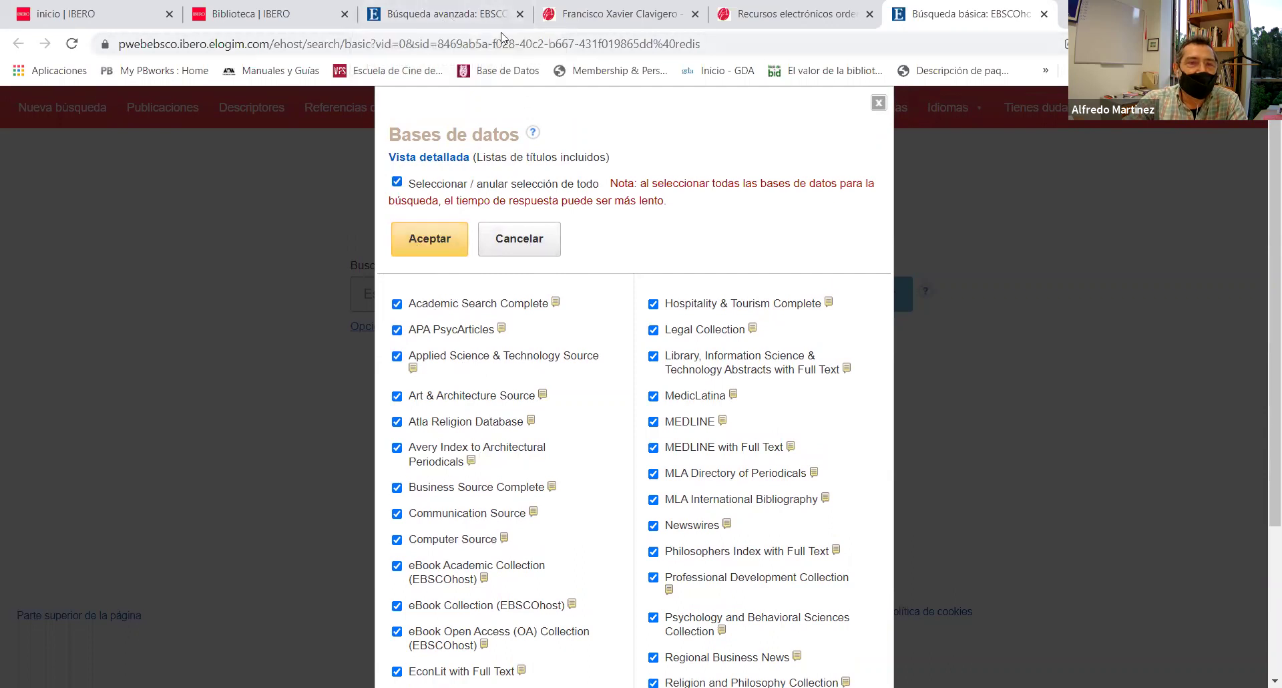
# Return to the advanced search tab, close its database list, and review the Booleano/Frase mode and both search terms
pyautogui.click(460, 16)
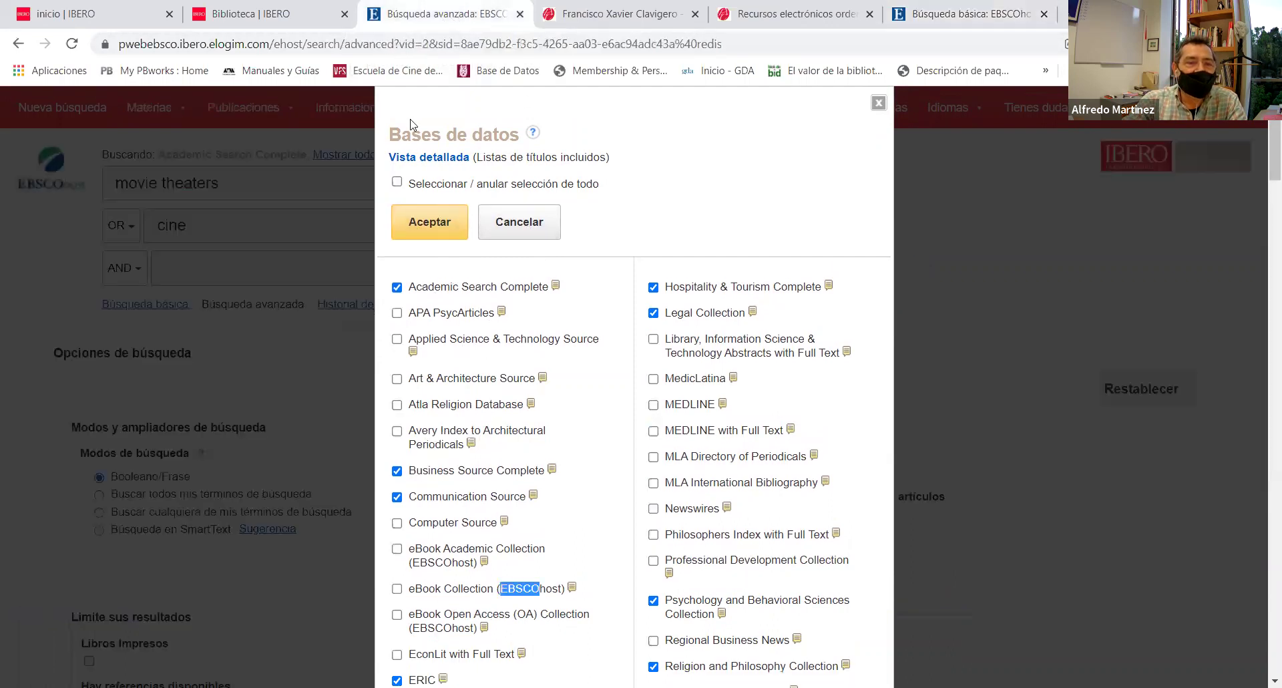
pyautogui.click(879, 102)
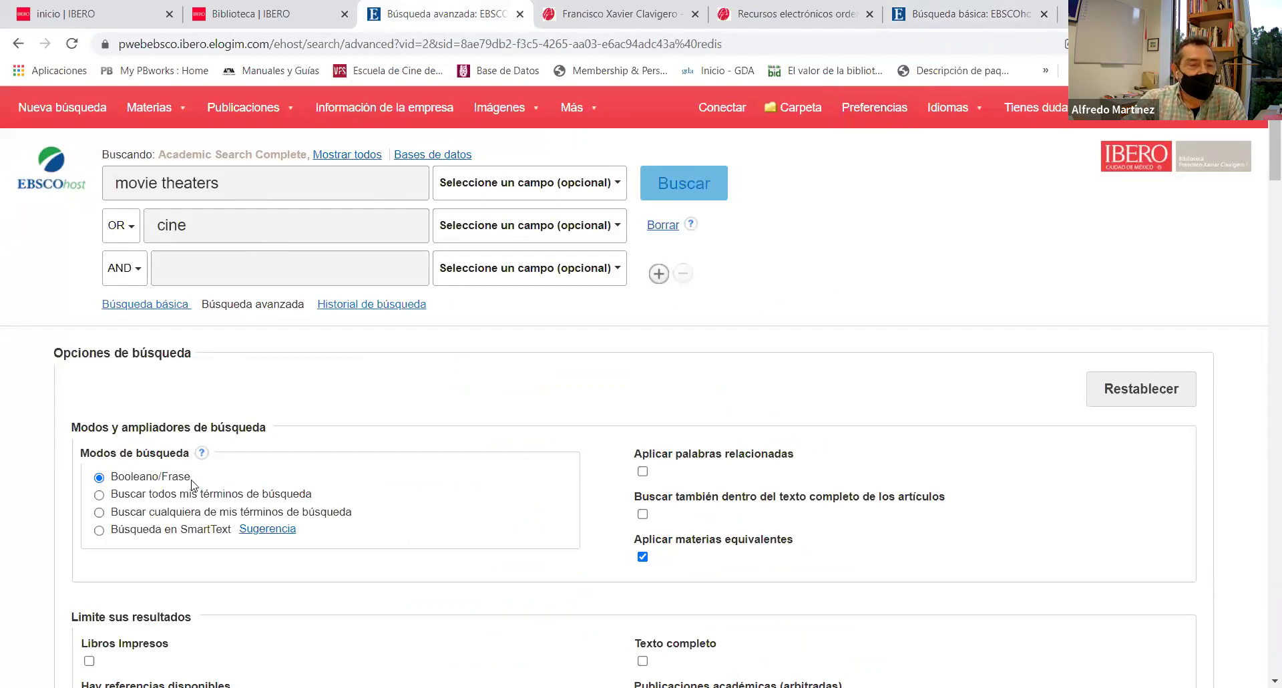
pyautogui.moveTo(191, 477); pyautogui.dragTo(111, 478)
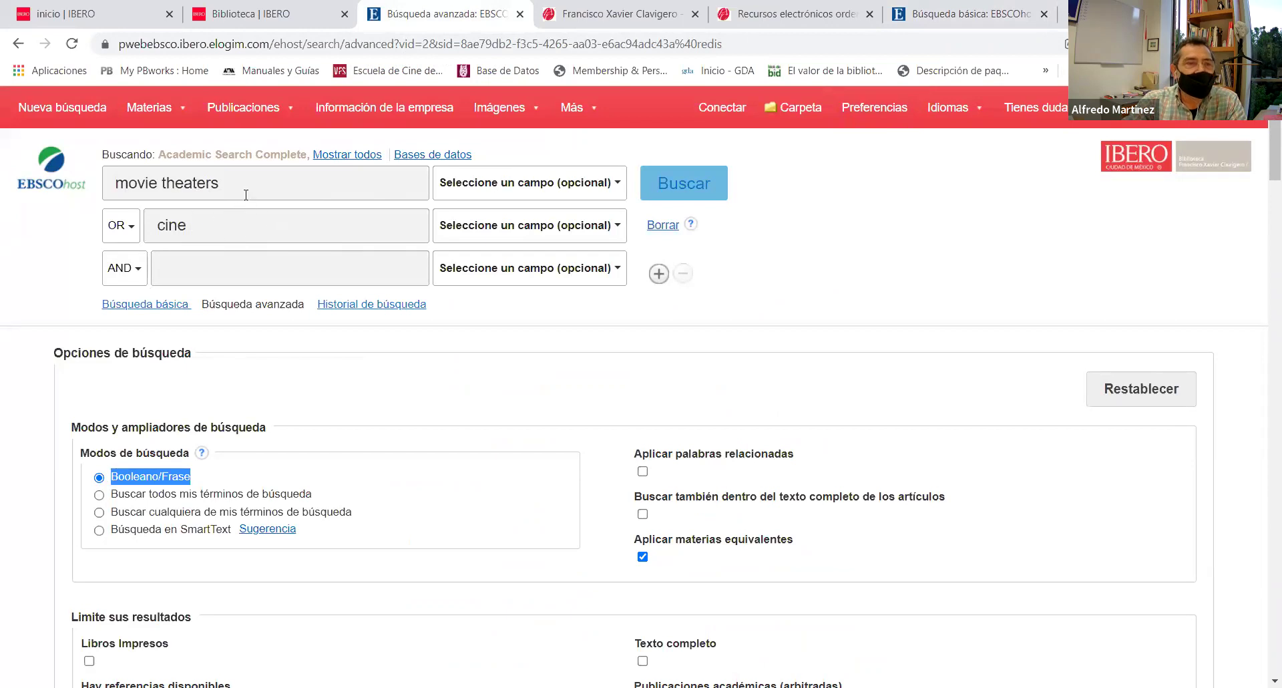
pyautogui.moveTo(245, 190); pyautogui.dragTo(107, 186)
pyautogui.press('End')
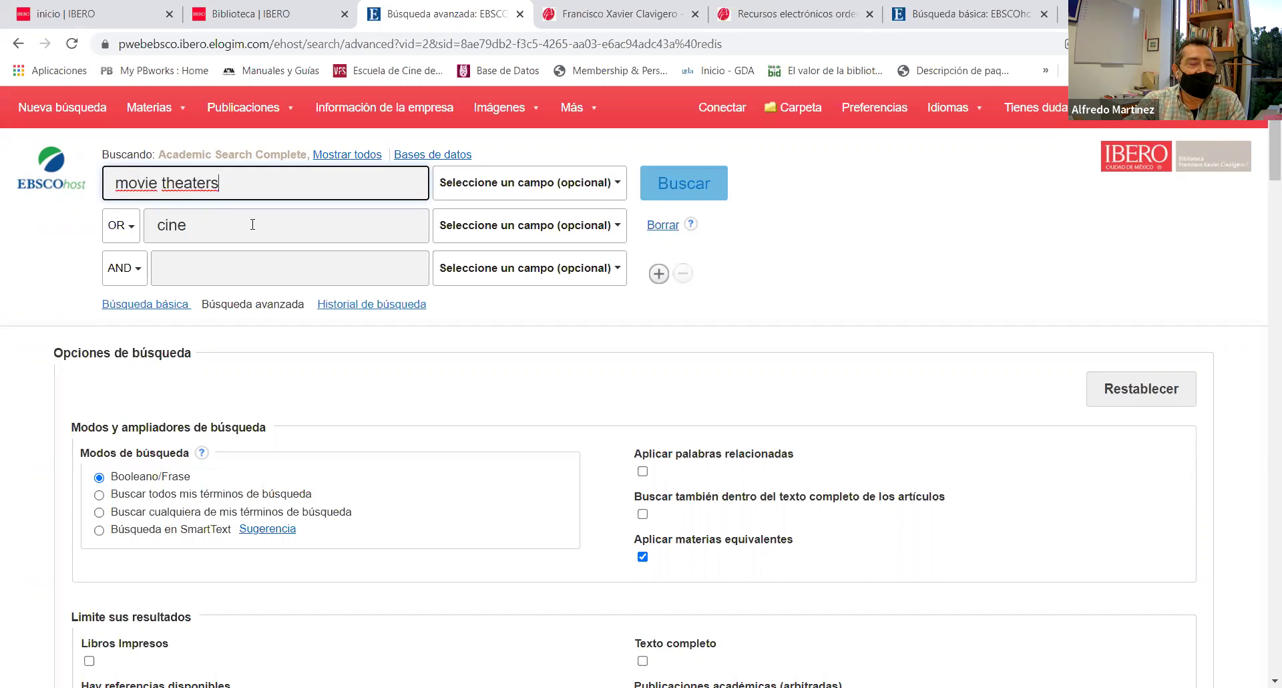
pyautogui.moveTo(252, 224); pyautogui.dragTo(156, 226)
pyautogui.press('End')
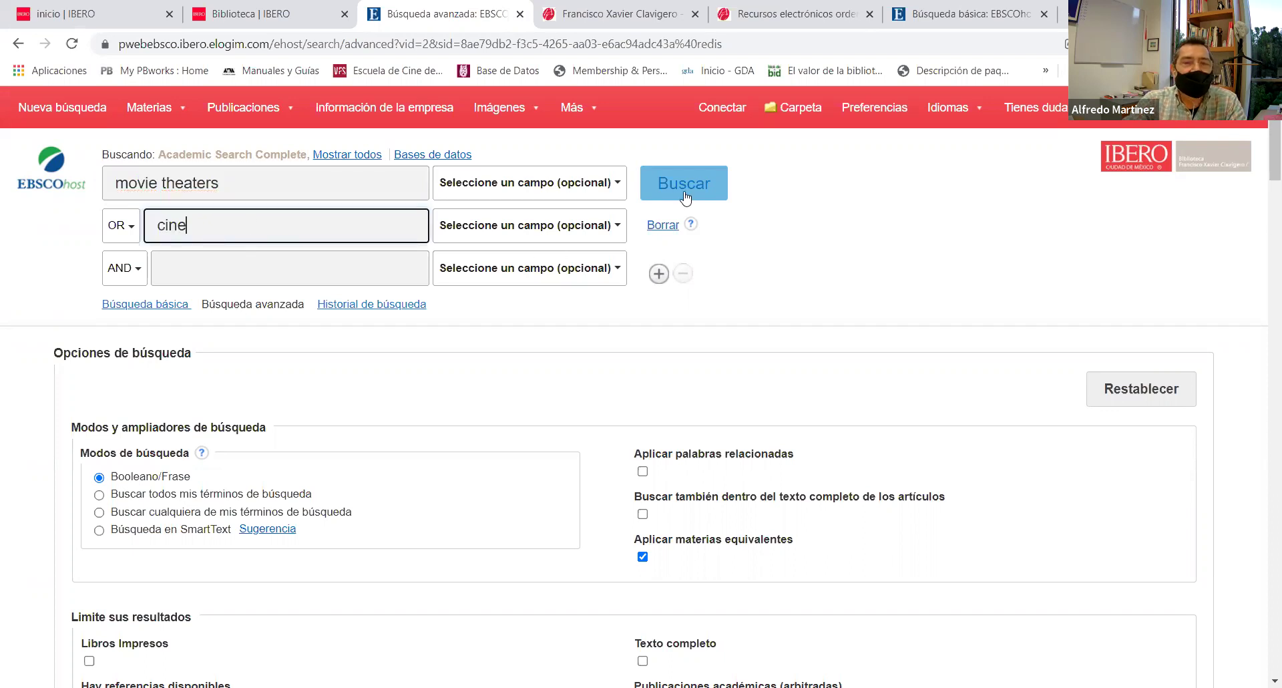
# Check the optional field choices for "movie theaters" without picking one and run the search for movie theaters OR cine
pyautogui.click(621, 188)
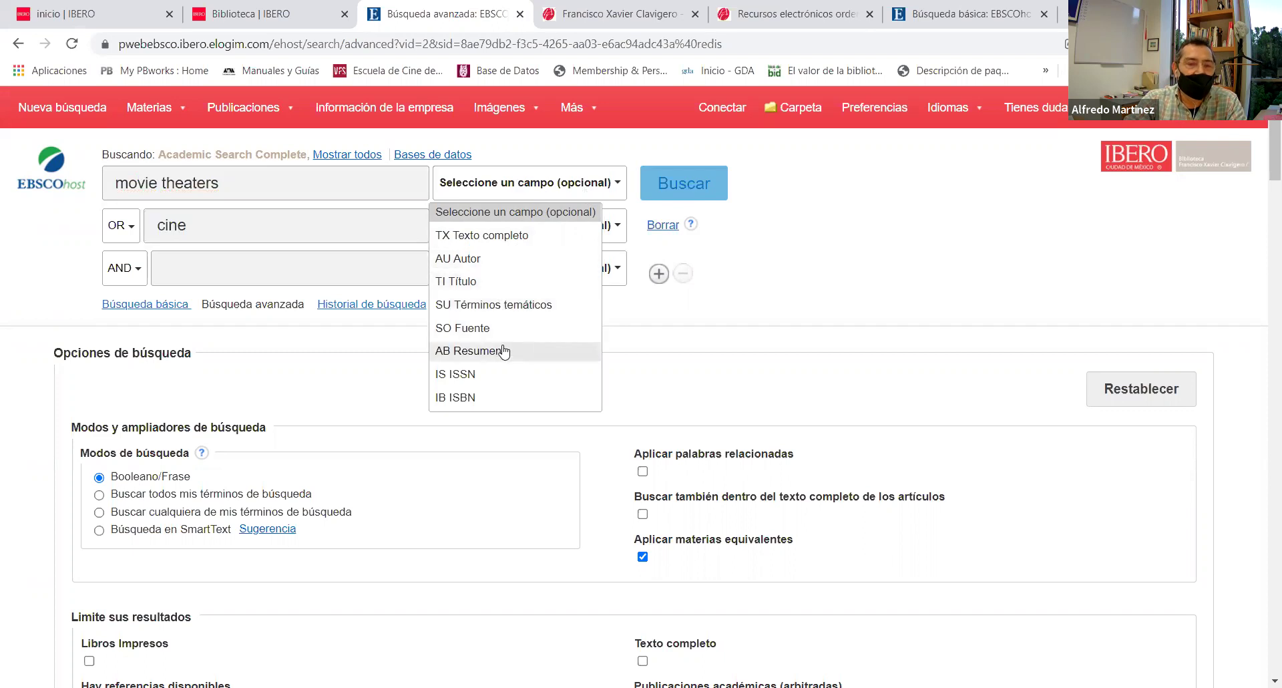
pyautogui.click(664, 330)
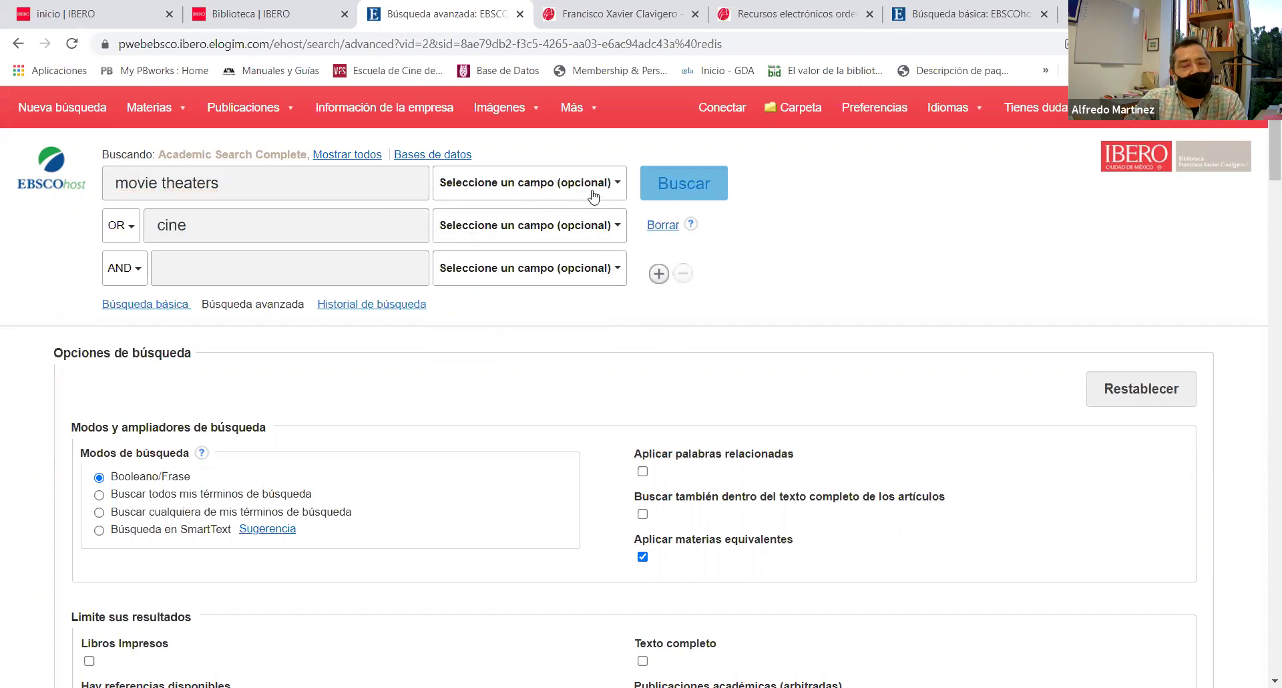
pyautogui.click(694, 185)
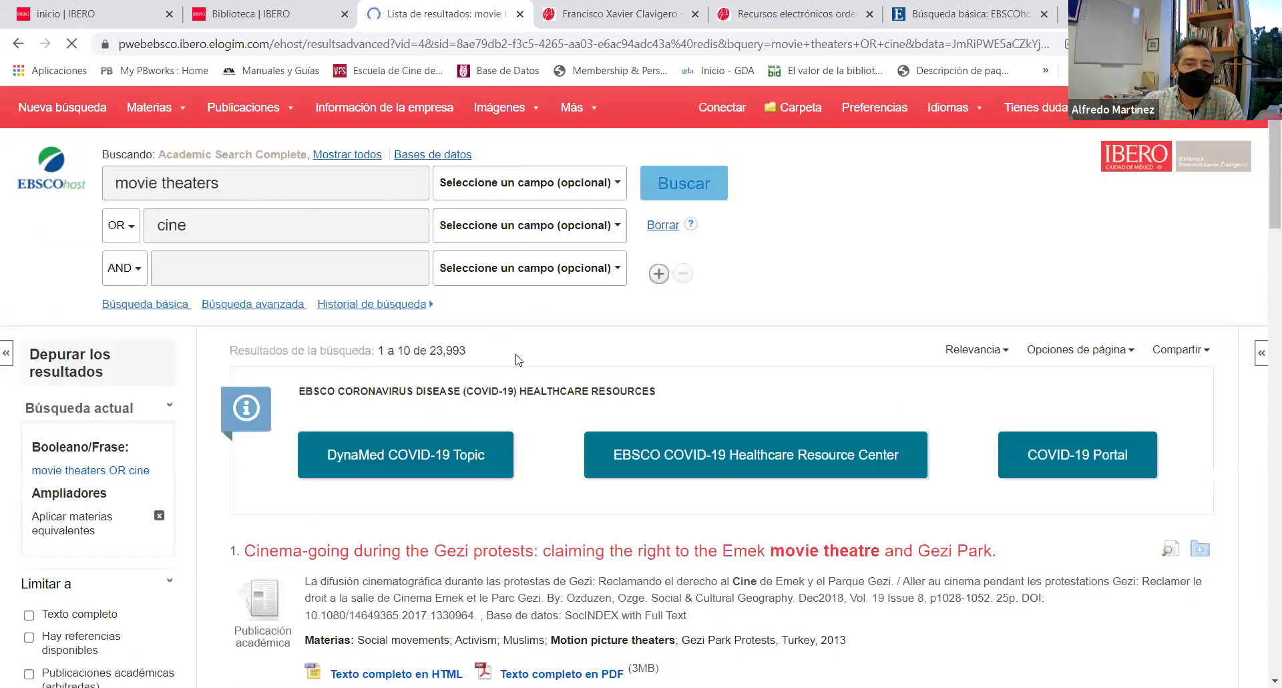
# Examine the result total, the first articles with their full-text links, and the video results
pyautogui.moveTo(468, 352); pyautogui.dragTo(429, 355)
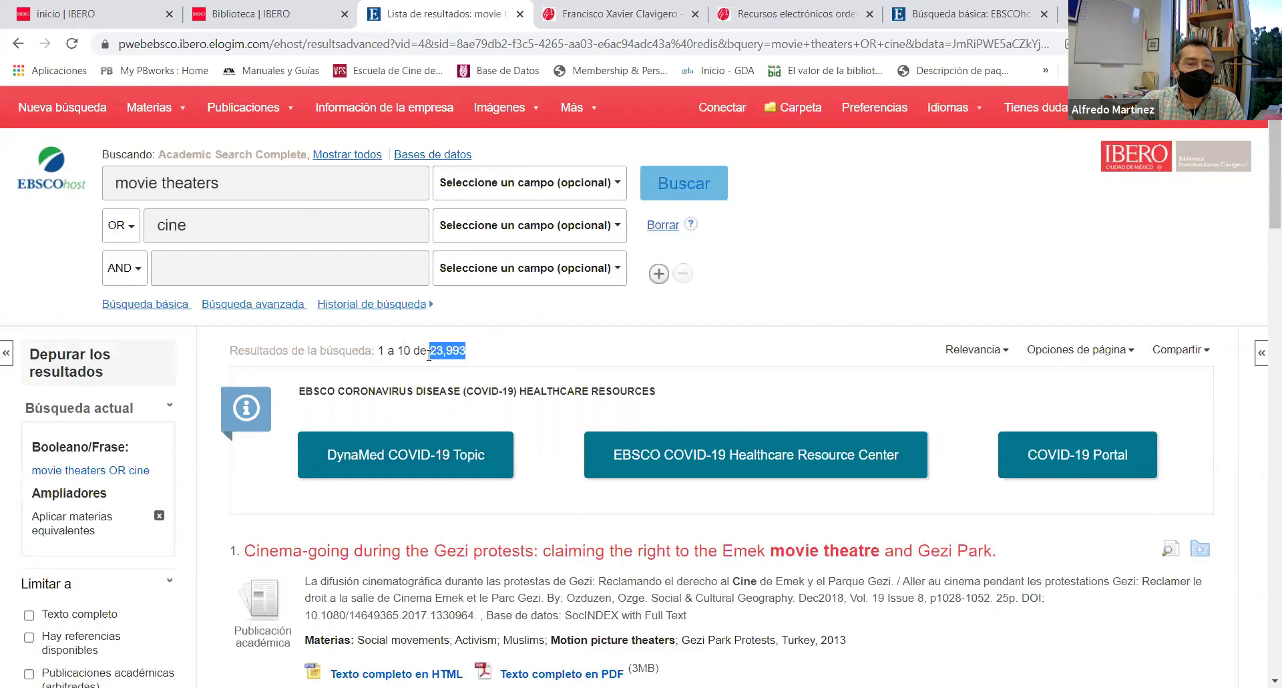
pyautogui.click(508, 362)
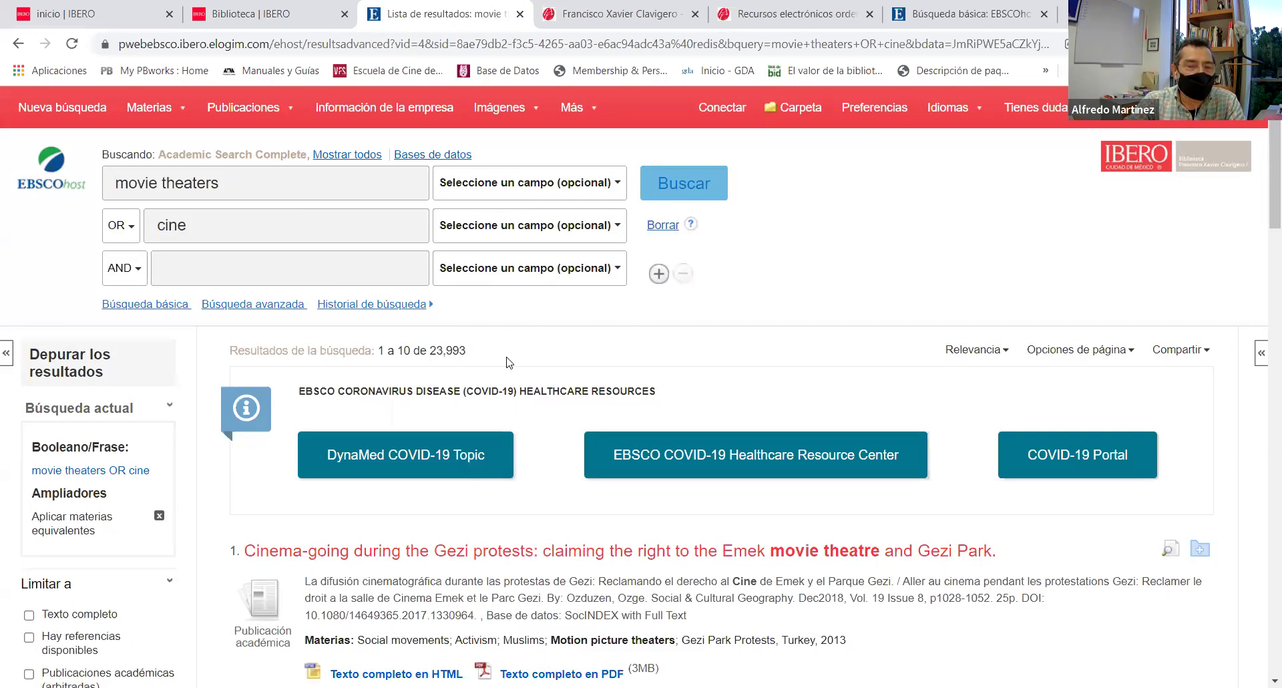
pyautogui.scroll(-3, 508, 357)
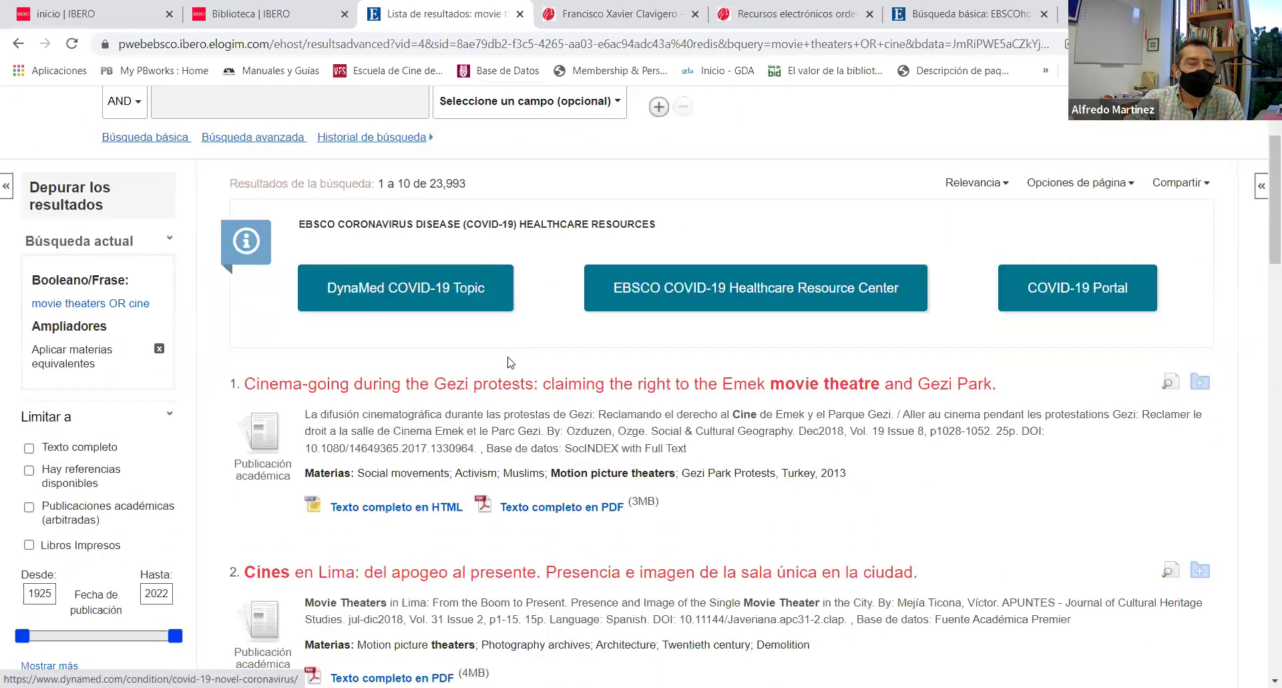
pyautogui.scroll(3, 301, 342)
pyautogui.scroll(-6, 244, 361)
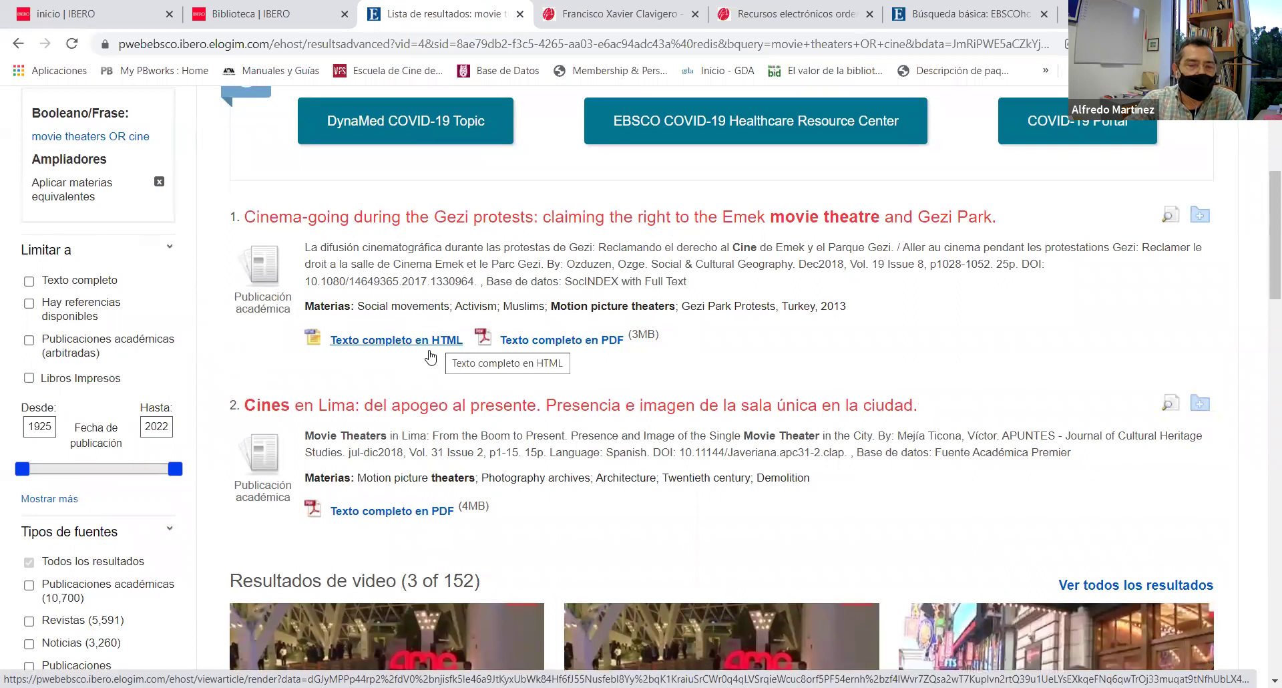
pyautogui.scroll(-4, 431, 424)
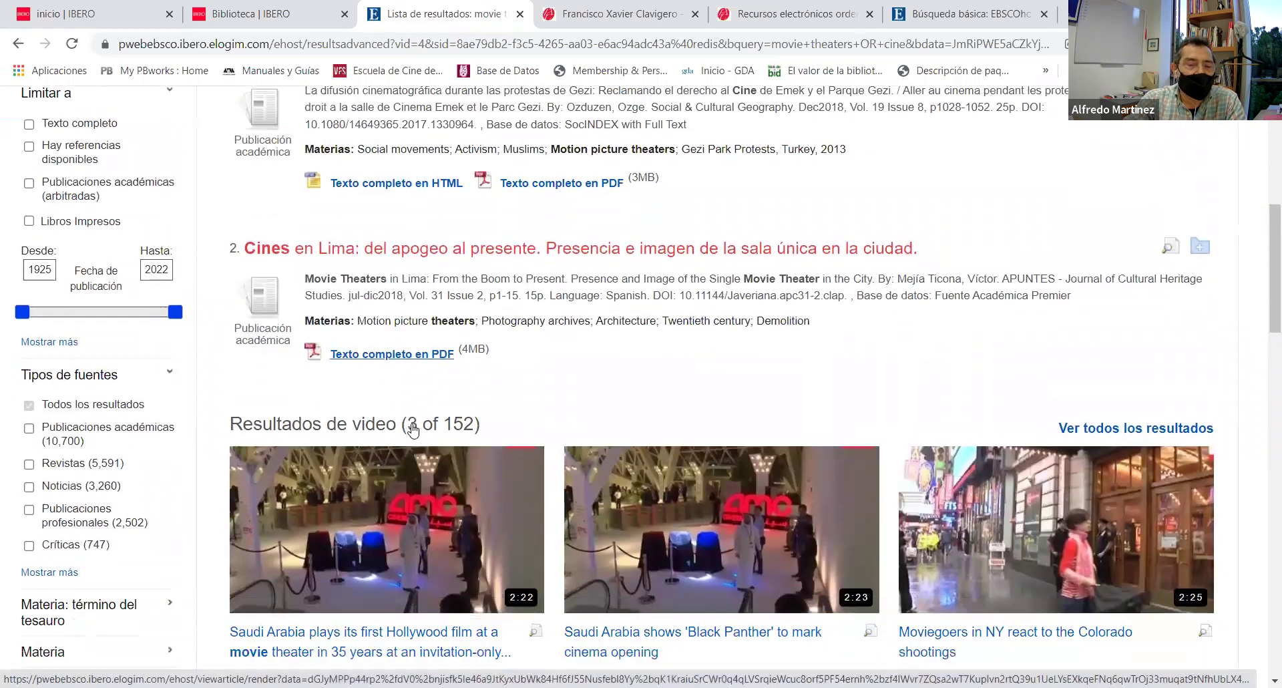
# Limit the movie theaters OR cine results to Texto completo and compare the result total
pyautogui.scroll(-3, 414, 429)
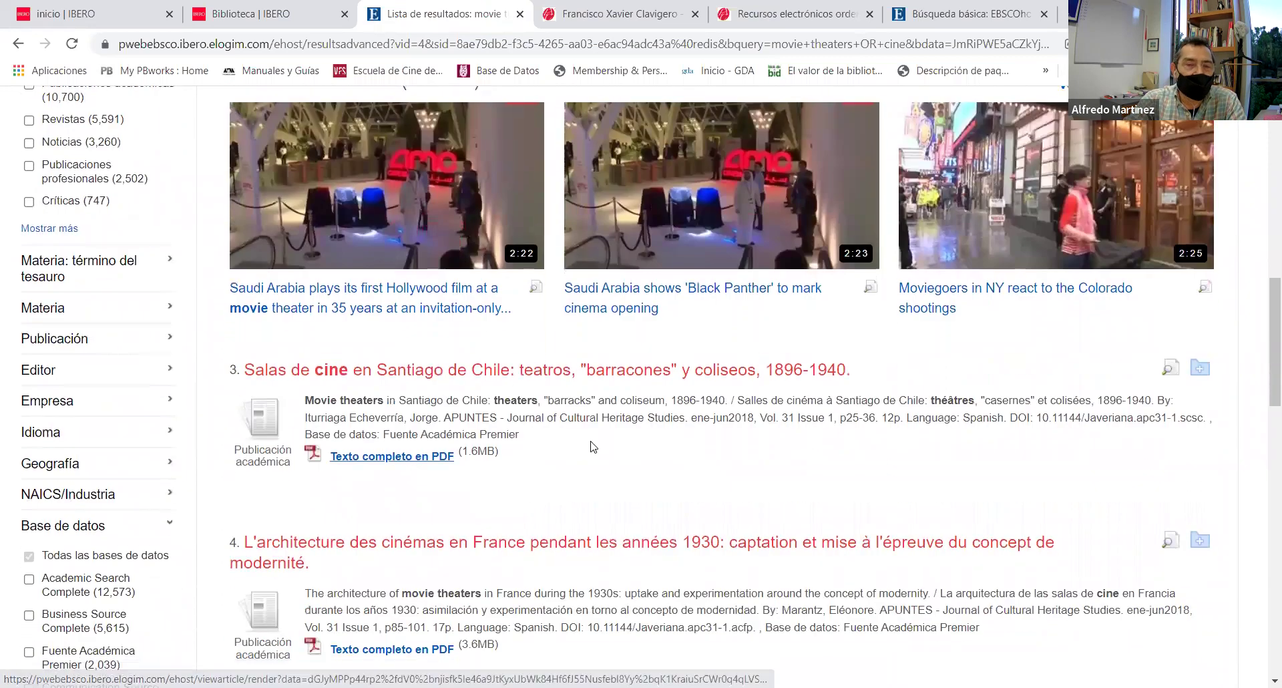
pyautogui.scroll(10, 594, 446)
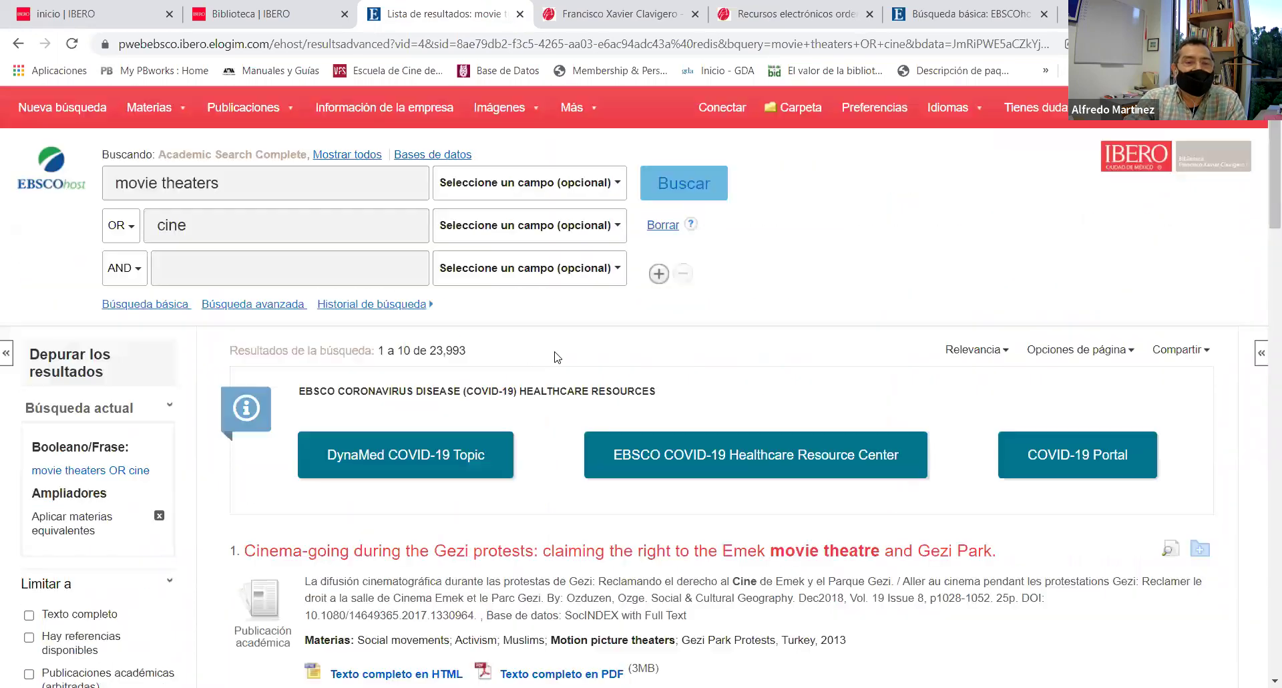
pyautogui.moveTo(478, 354); pyautogui.dragTo(434, 350)
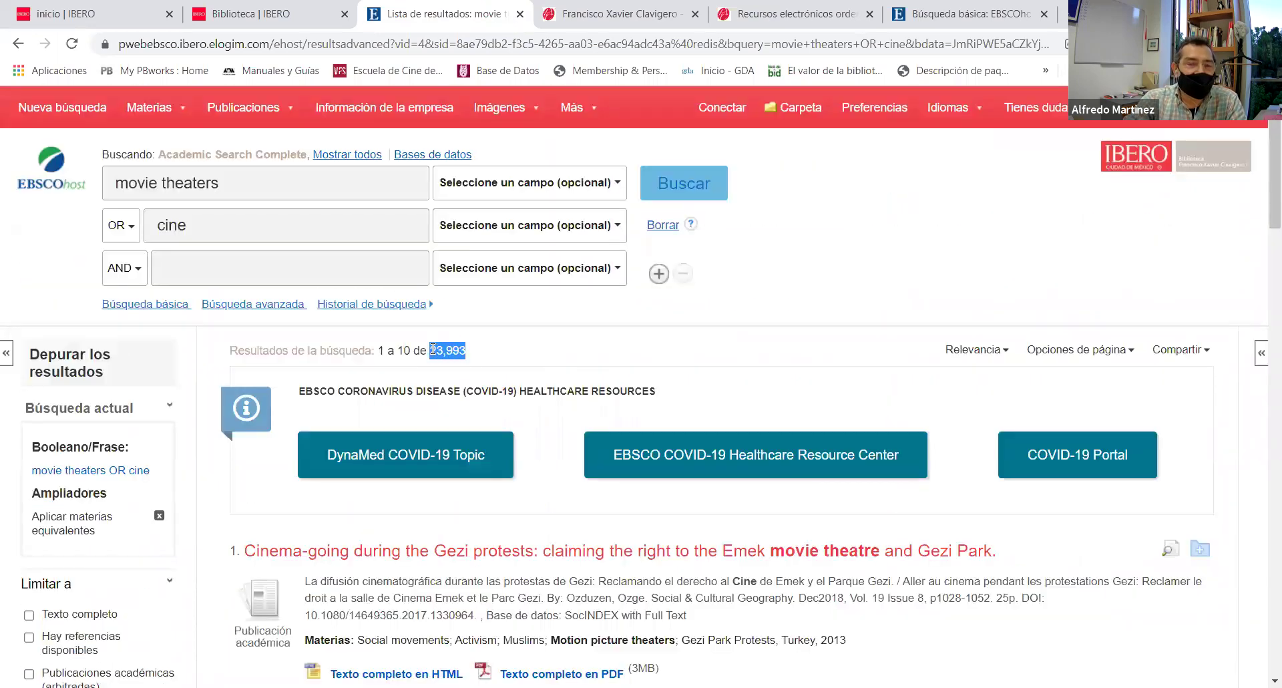
pyautogui.scroll(-3, 428, 387)
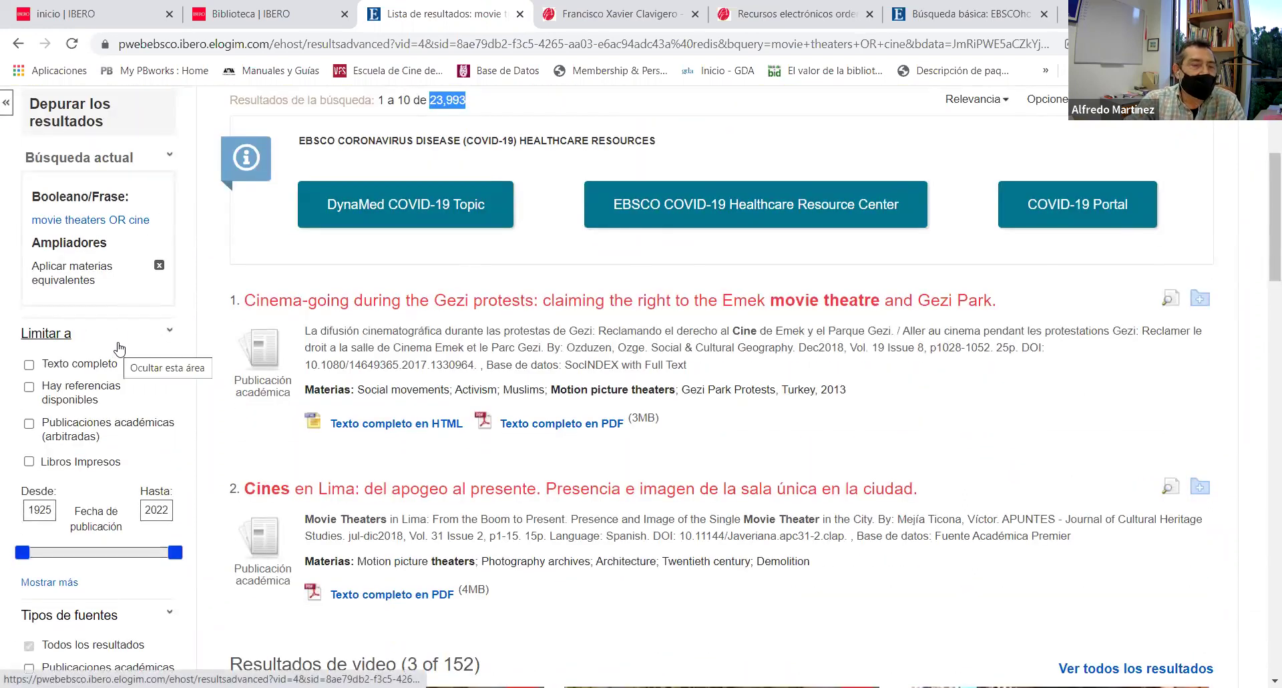
pyautogui.scroll(-2, 40, 220)
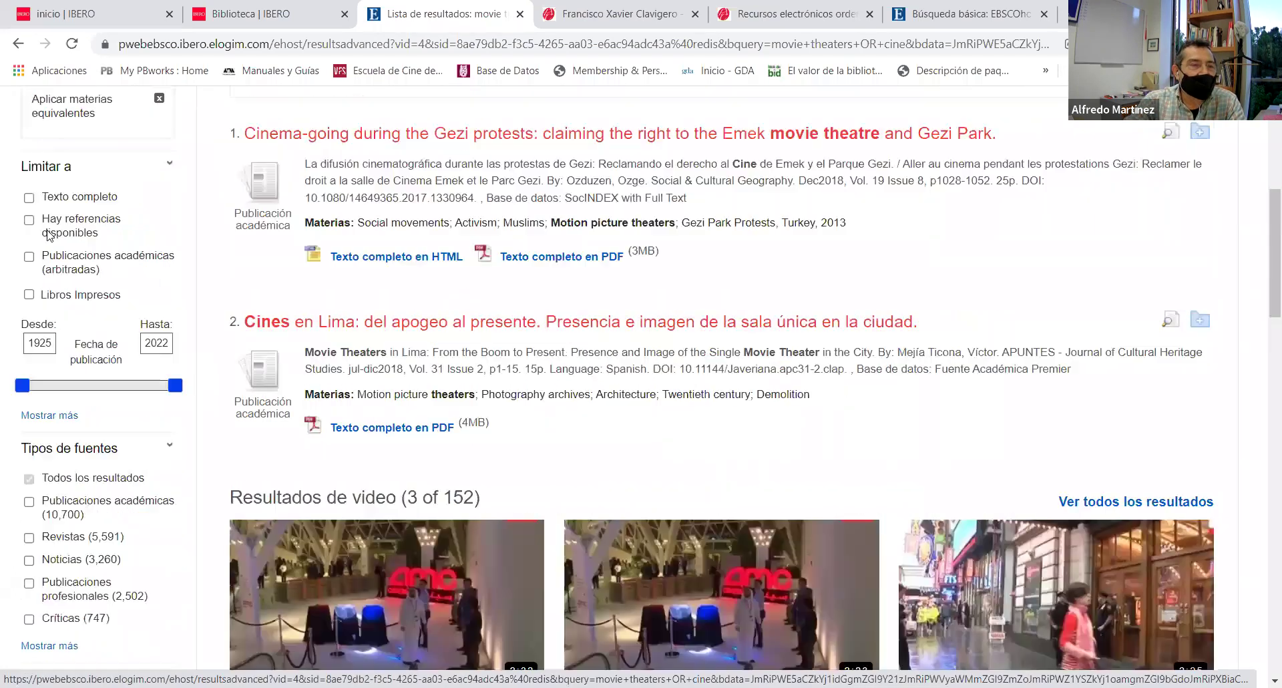
pyautogui.click(28, 198)
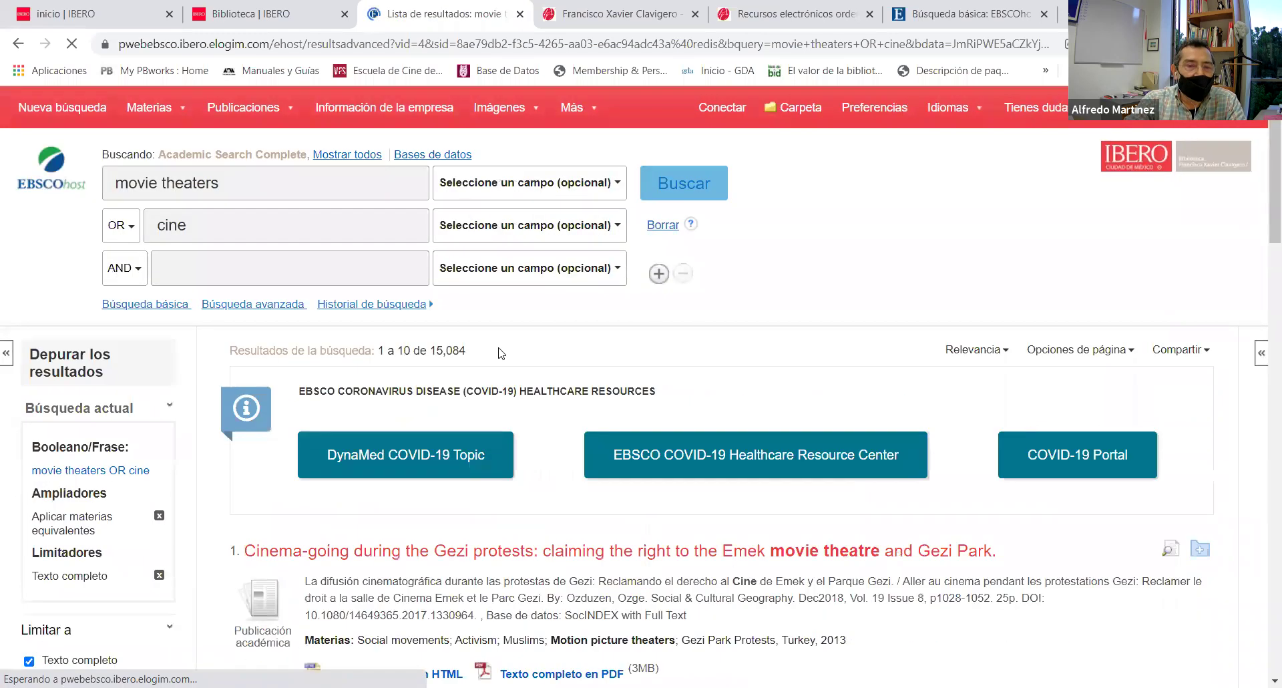
pyautogui.moveTo(467, 352)
pyautogui.mouseDown()
pyautogui.moveTo(432, 350)
pyautogui.moveTo(446, 354)
pyautogui.mouseUp()
pyautogui.click(499, 357)
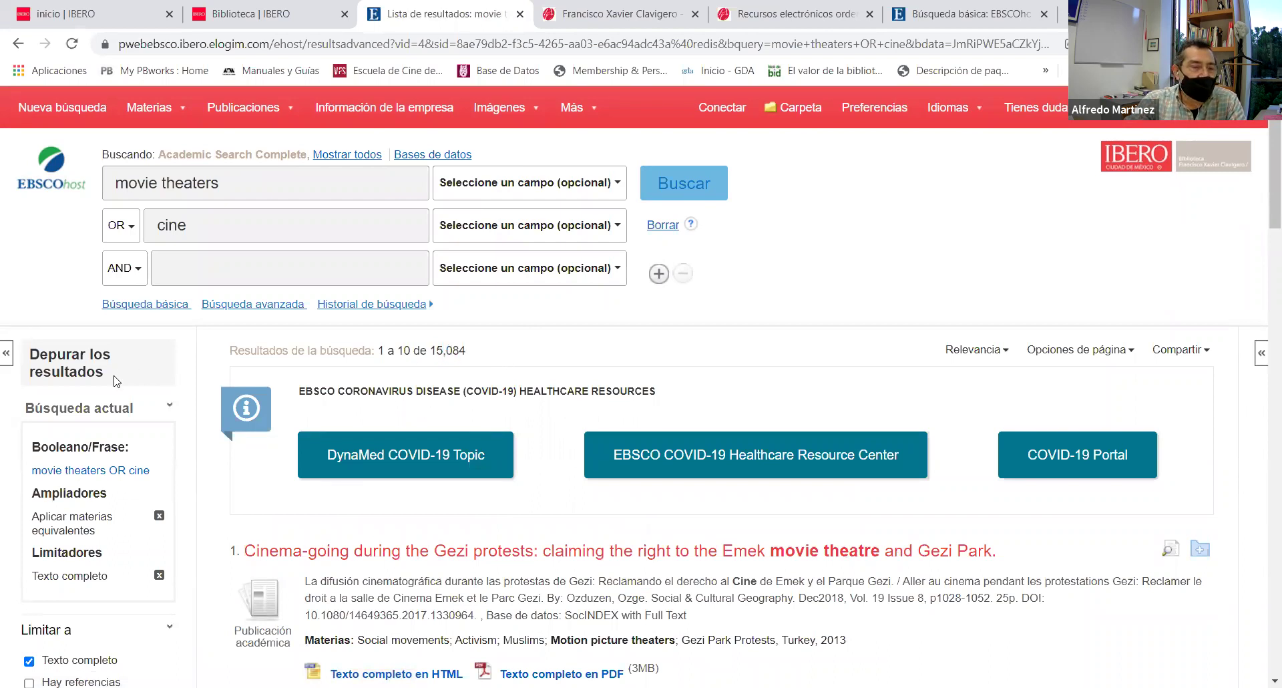
# Examine the full-text links of the first articles and the start and end years of the publication date limiter
pyautogui.scroll(-3, 87, 409)
pyautogui.scroll(-2, 473, 414)
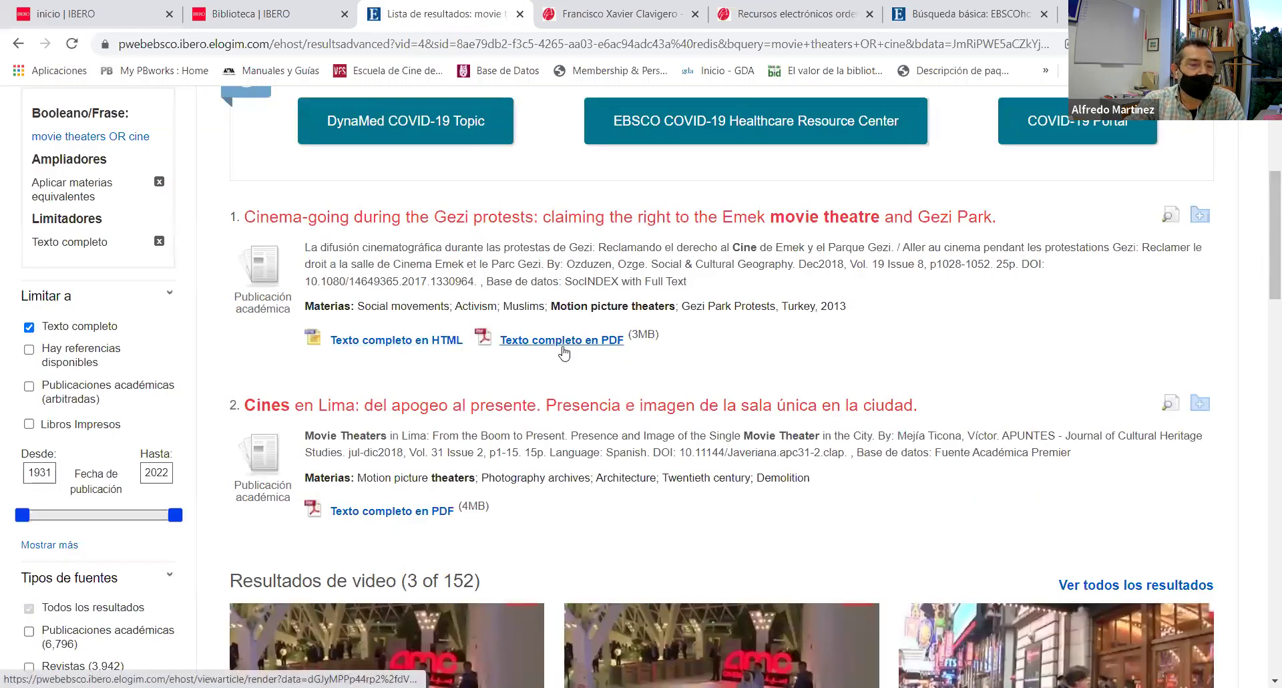
pyautogui.scroll(-1, 61, 395)
pyautogui.moveTo(52, 390); pyautogui.dragTo(29, 390)
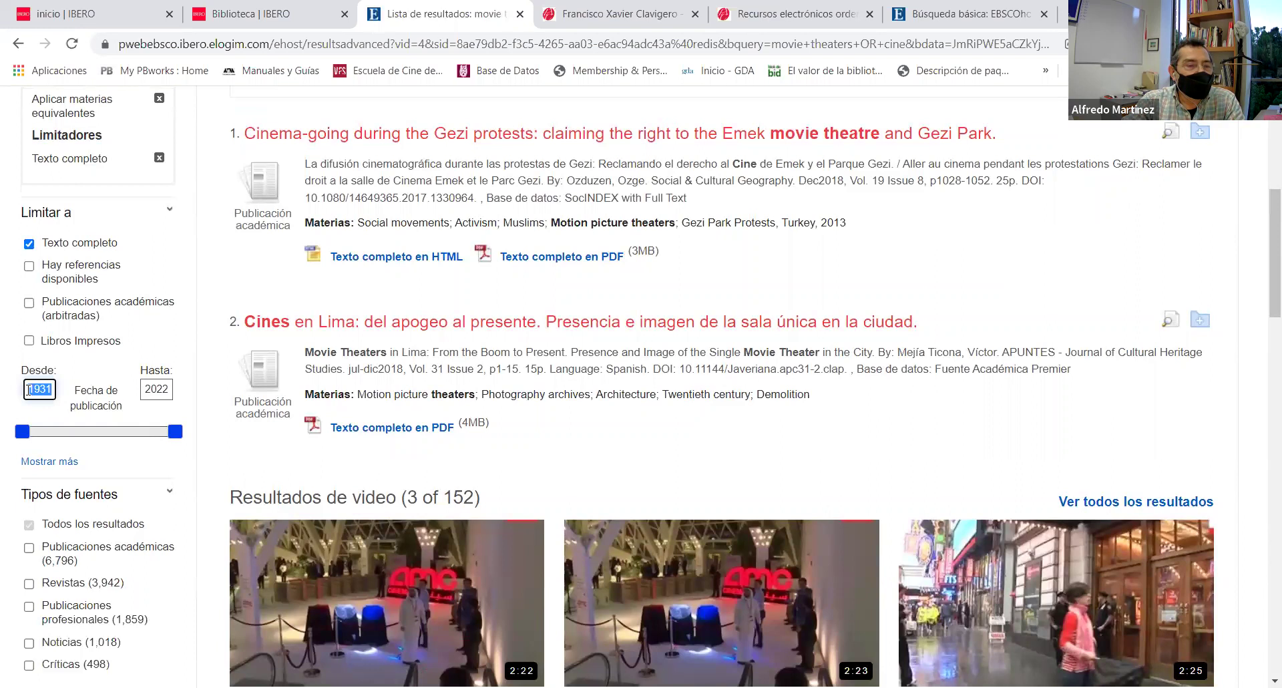
pyautogui.click(170, 389)
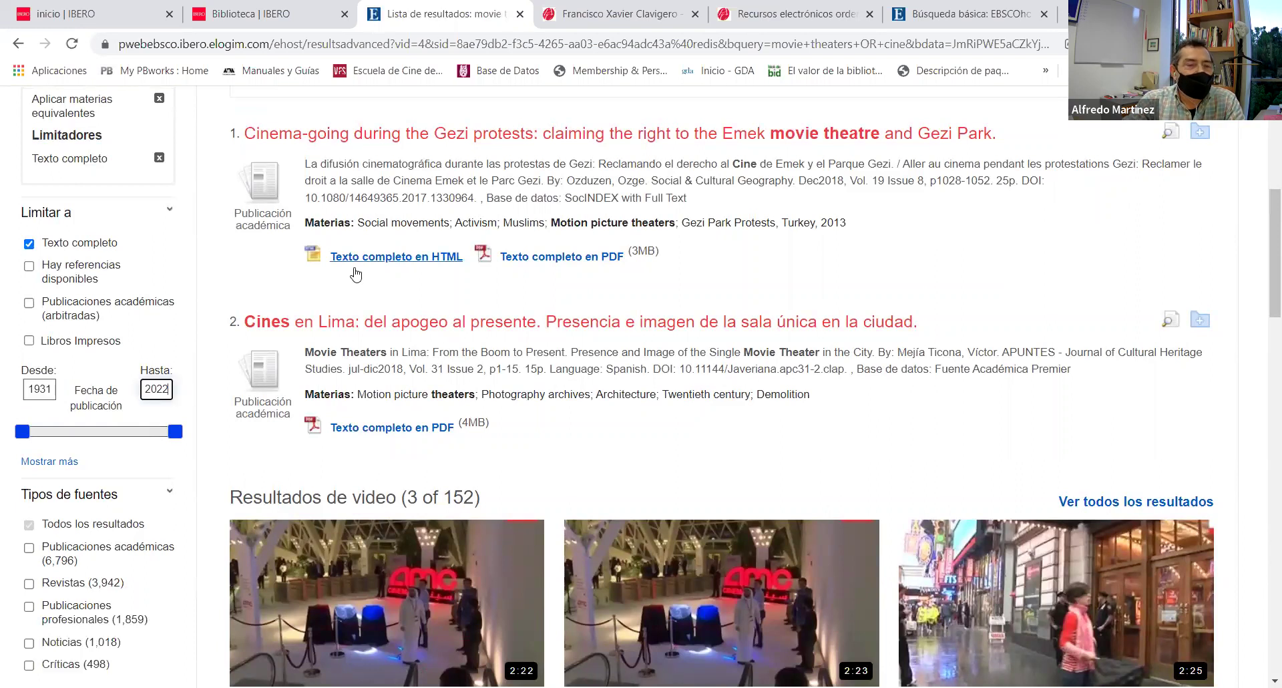
pyautogui.scroll(5, 465, 262)
pyautogui.scroll(-4, 207, 400)
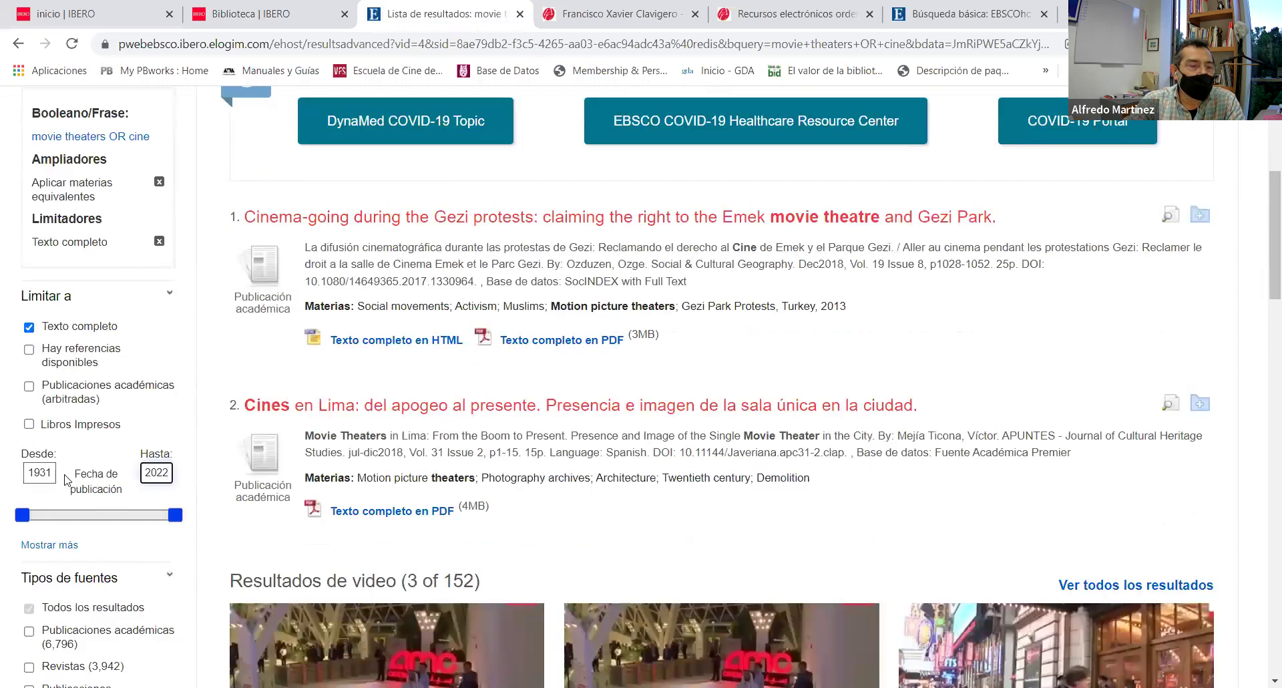
pyautogui.moveTo(54, 471); pyautogui.dragTo(26, 469)
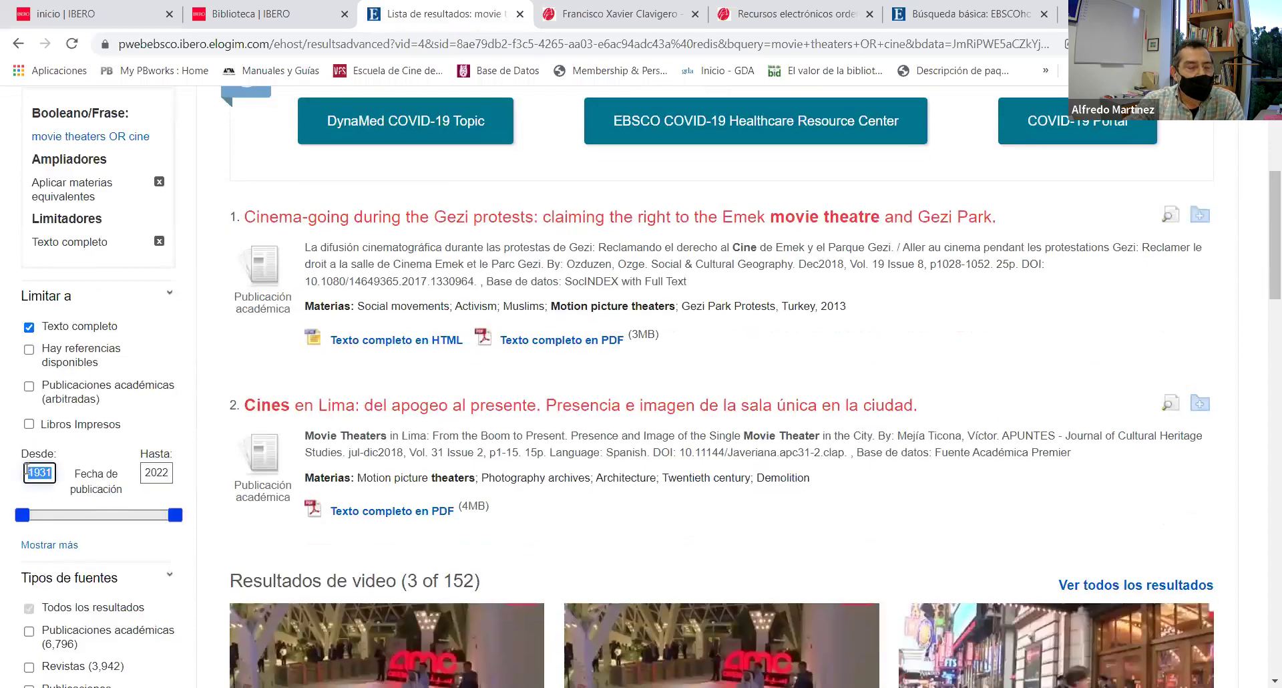
pyautogui.write('2018')
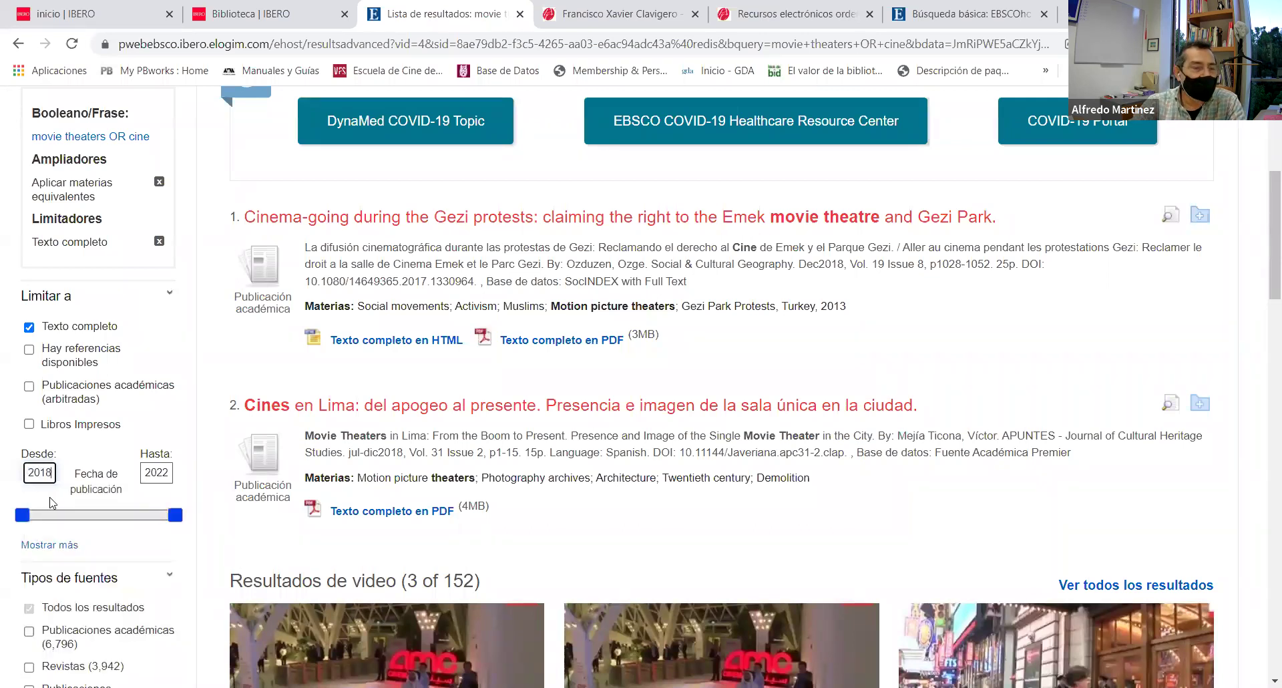
pyautogui.moveTo(55, 471); pyautogui.dragTo(6, 477)
pyautogui.click(22, 515)
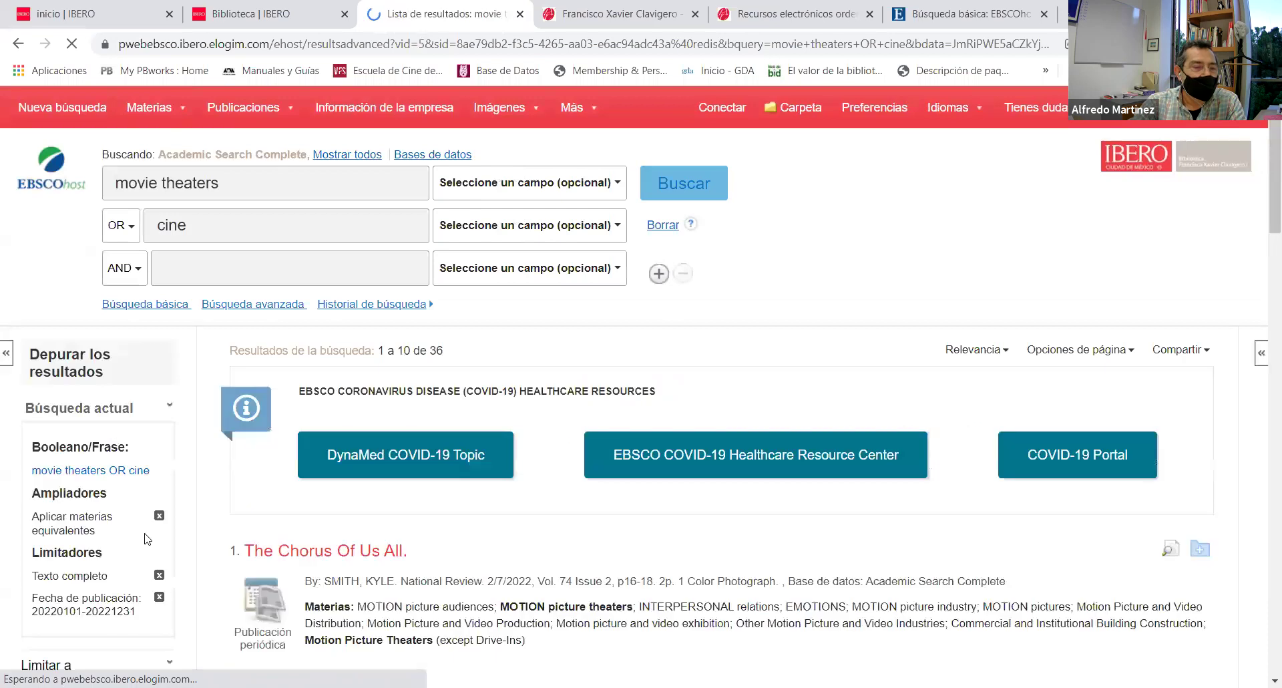
pyautogui.scroll(-1, 147, 538)
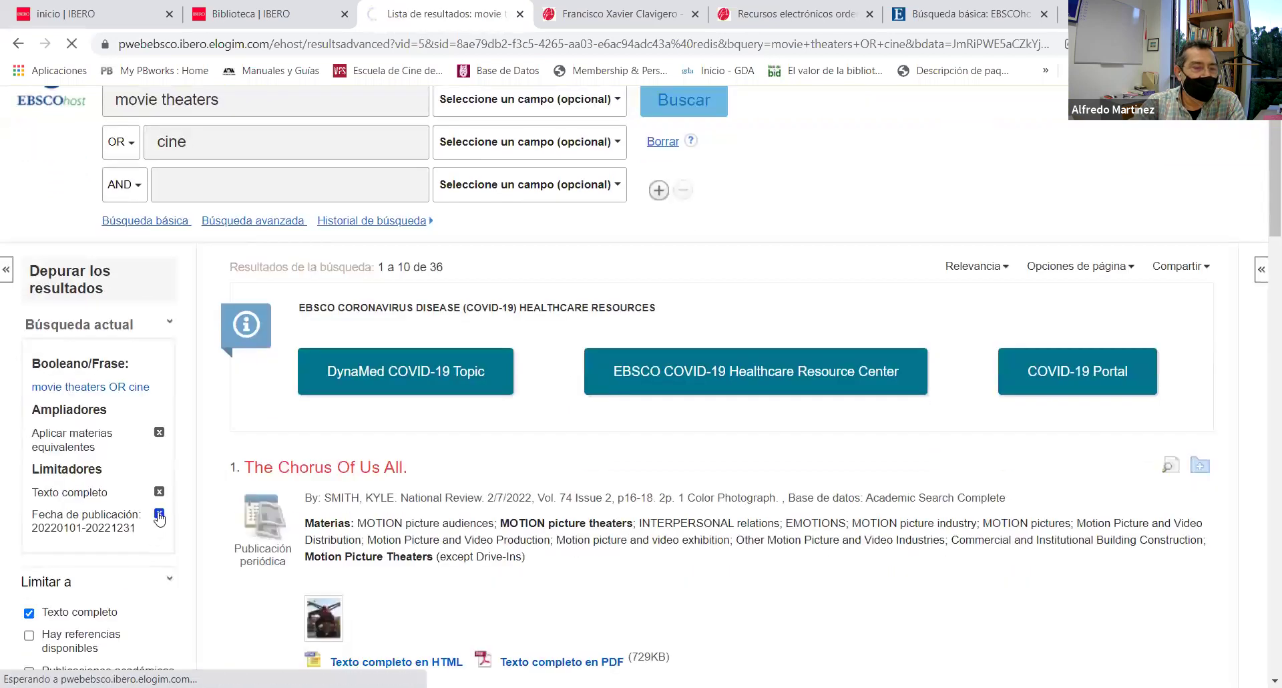
pyautogui.click(159, 515)
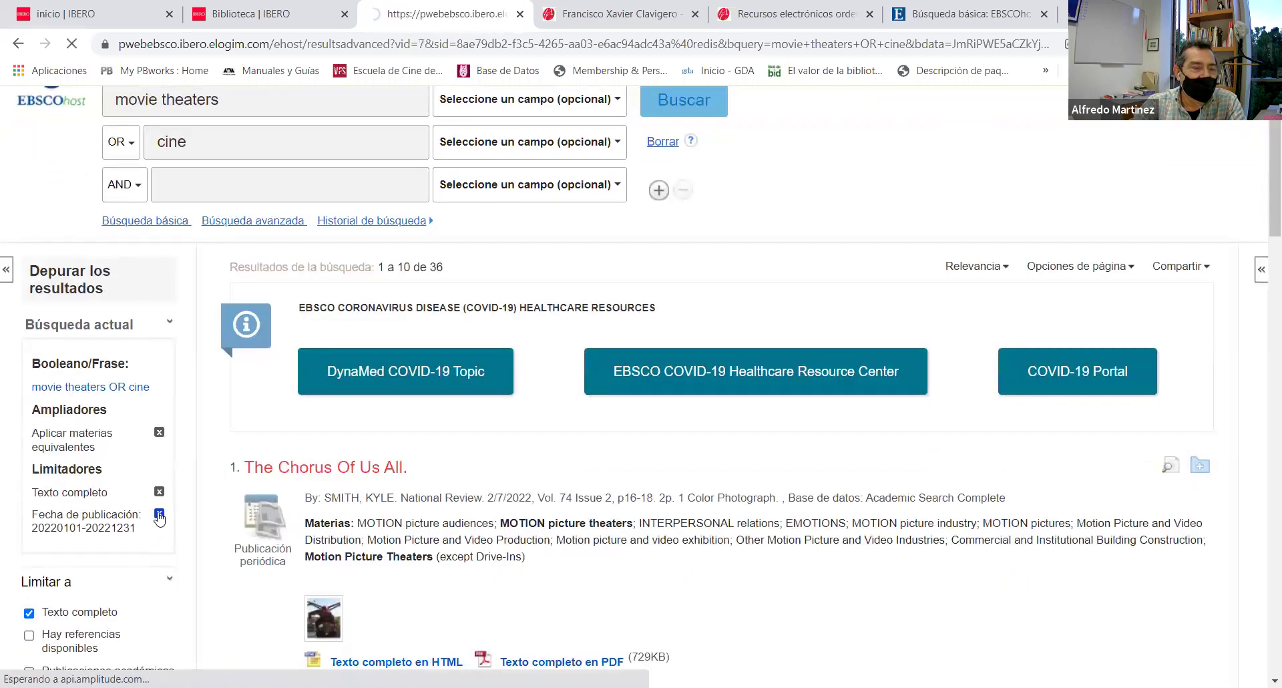
# Set the start year of the publication date limiter to 2018 and apply it to the results
pyautogui.scroll(-1, 78, 603)
pyautogui.scroll(-2, 78, 603)
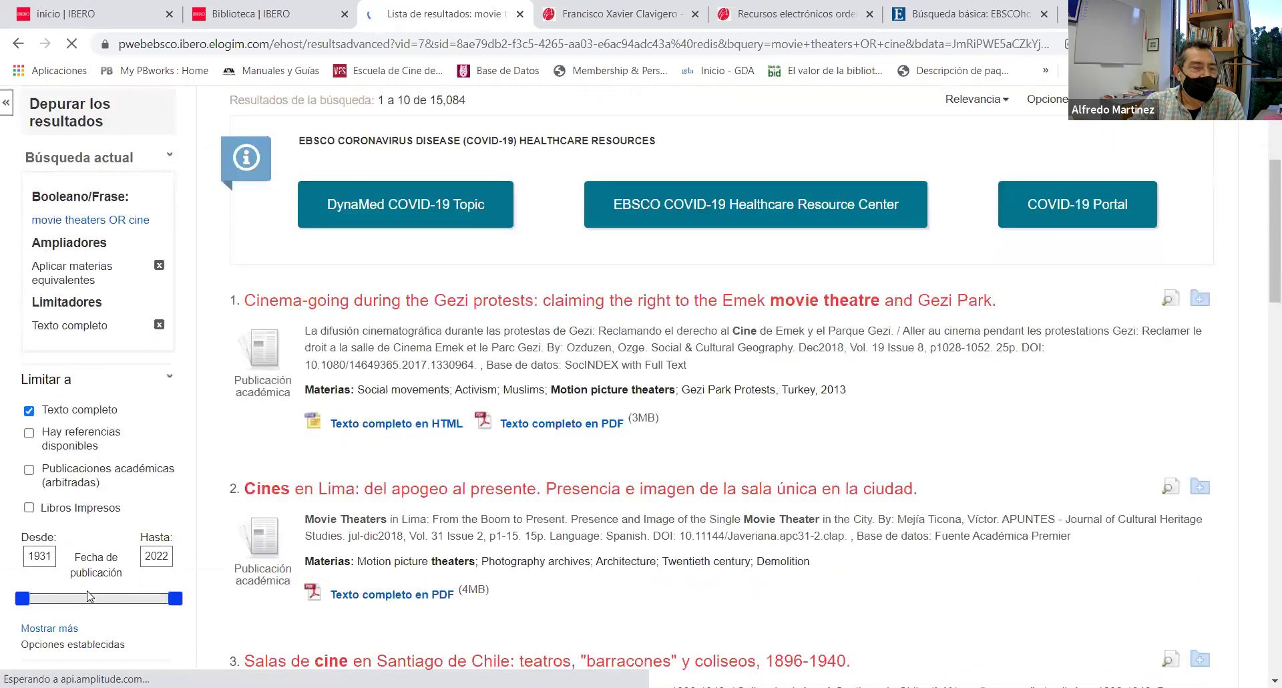
pyautogui.doubleClick(40, 556)
pyautogui.write('2018')
pyautogui.press('Return')
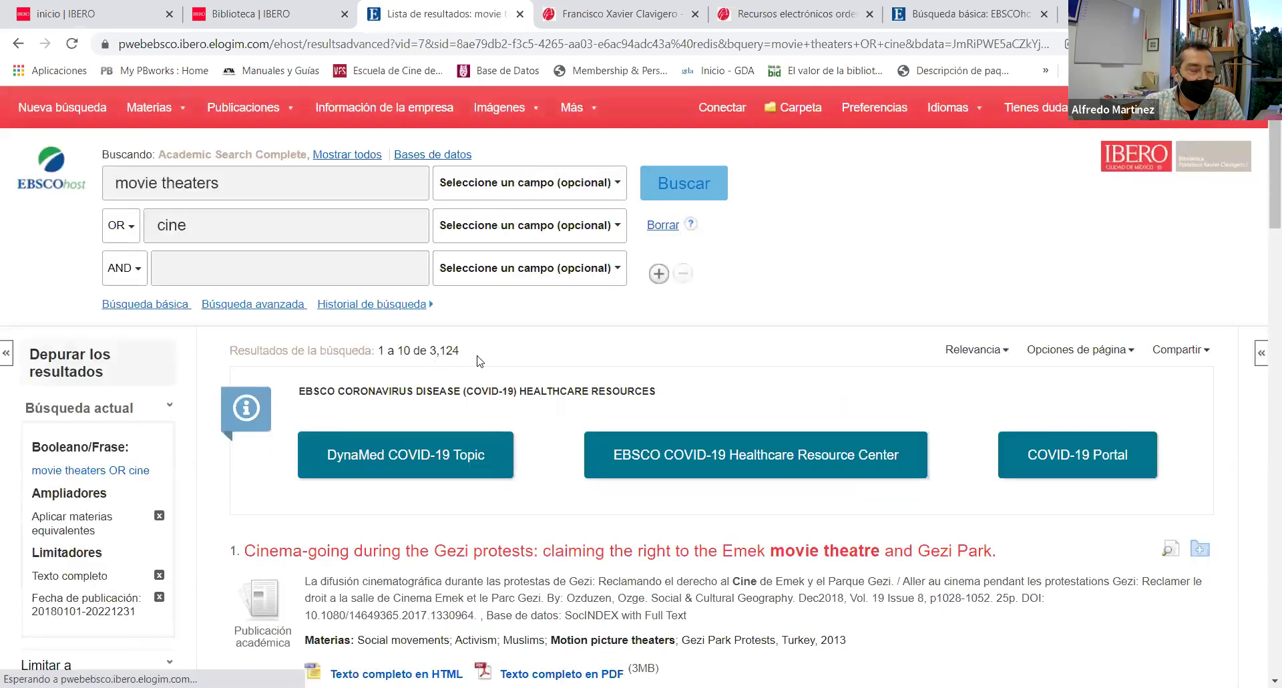
# Limit the results to Publicaciones académicas (arbitradas)
pyautogui.scroll(-3, 145, 371)
pyautogui.scroll(-2, 145, 370)
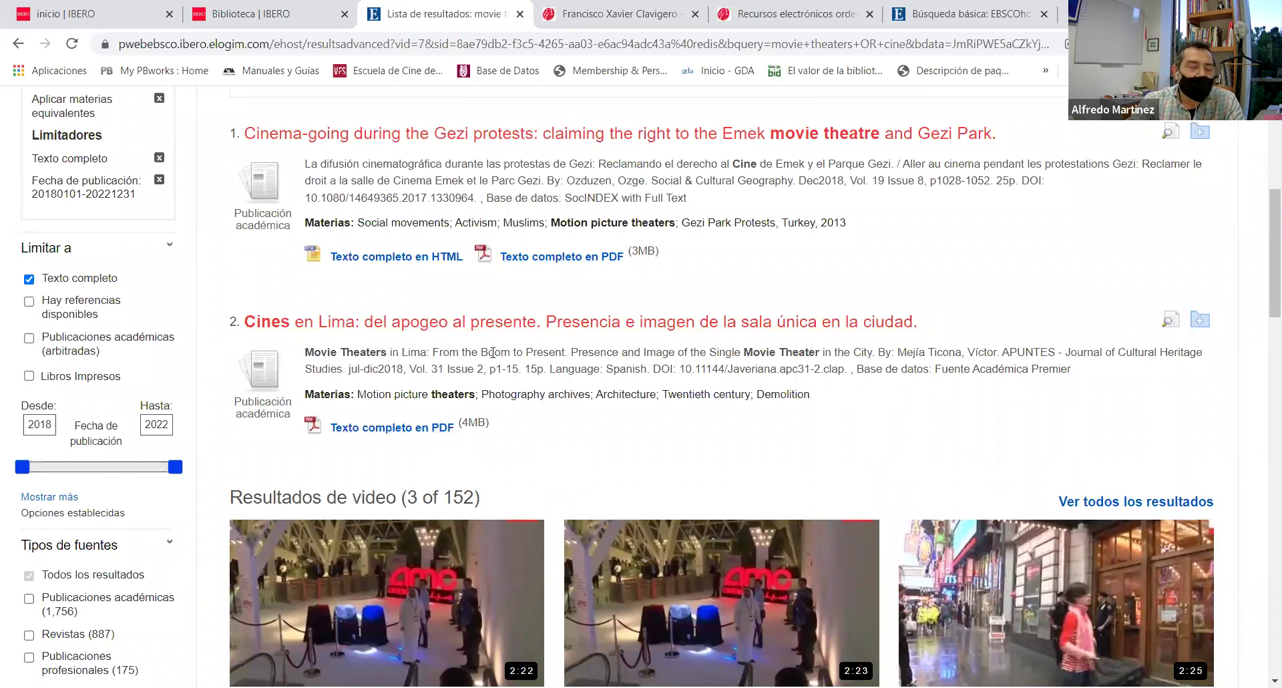
pyautogui.click(29, 339)
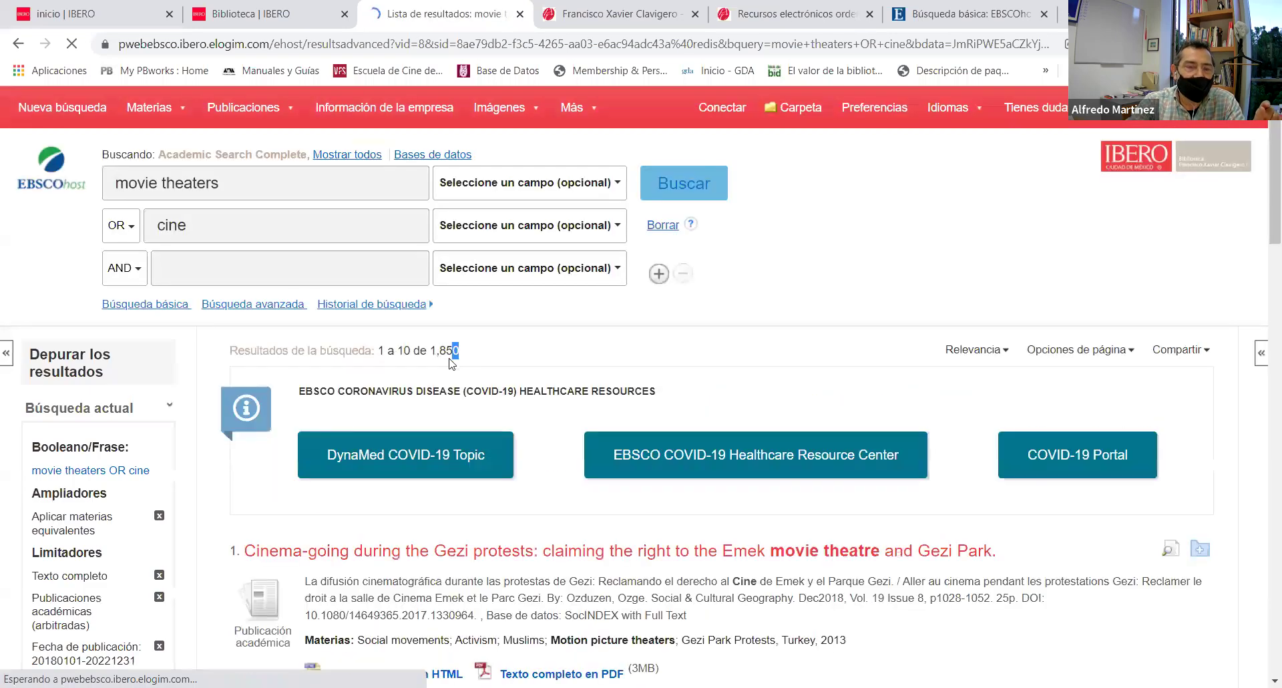
# Look over the filtered articles and open the full list of thesaurus subject terms for the results
pyautogui.scroll(-5, 431, 369)
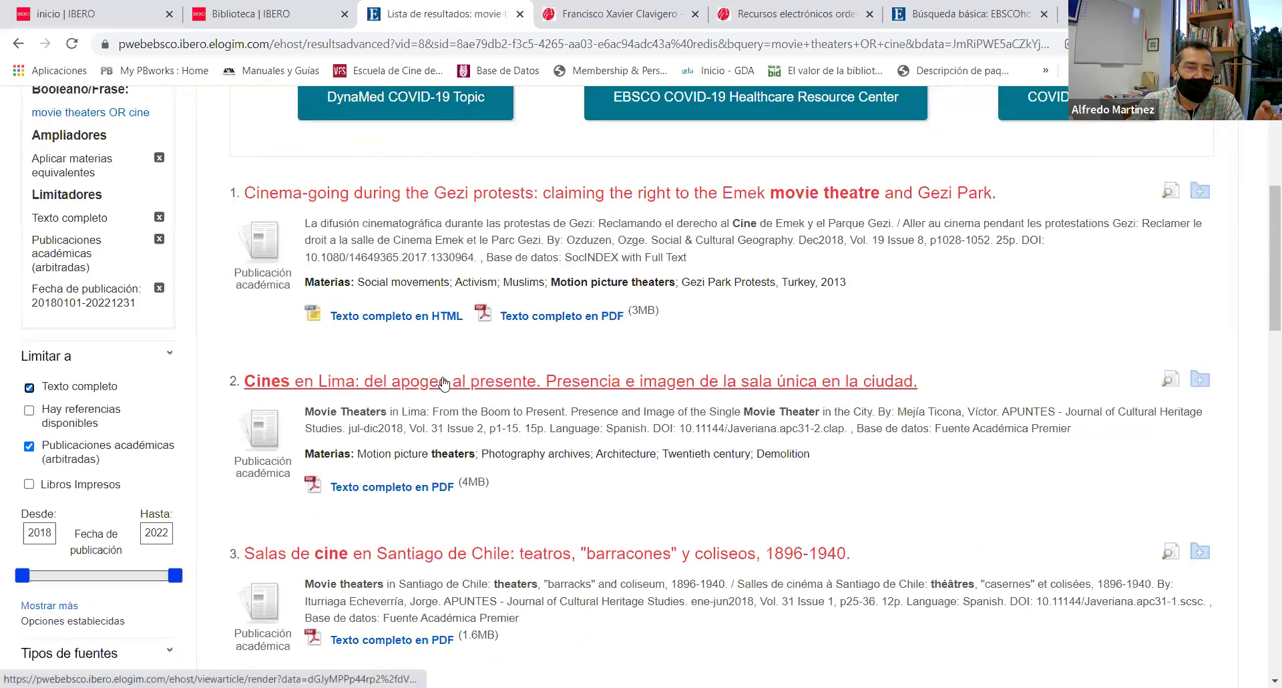
pyautogui.scroll(-5, 236, 395)
pyautogui.scroll(-1, 236, 395)
pyautogui.scroll(6, 236, 394)
pyautogui.scroll(-3, 233, 398)
pyautogui.scroll(-6, 233, 398)
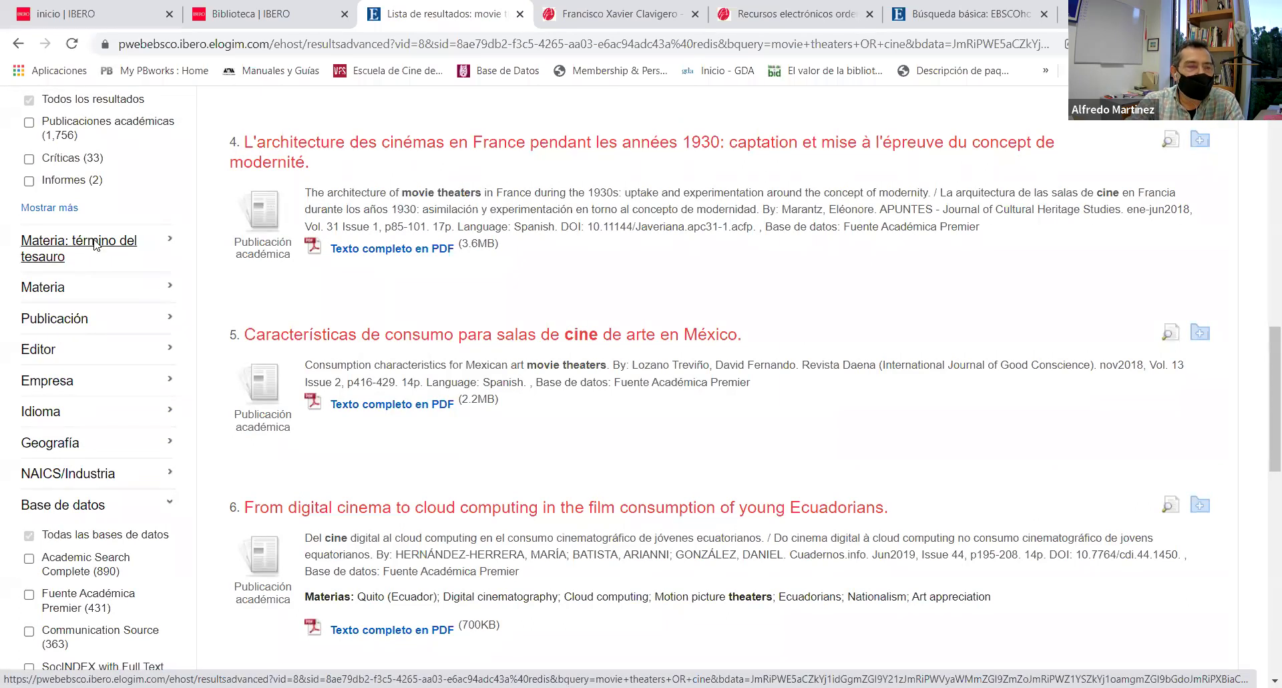
pyautogui.click(95, 239)
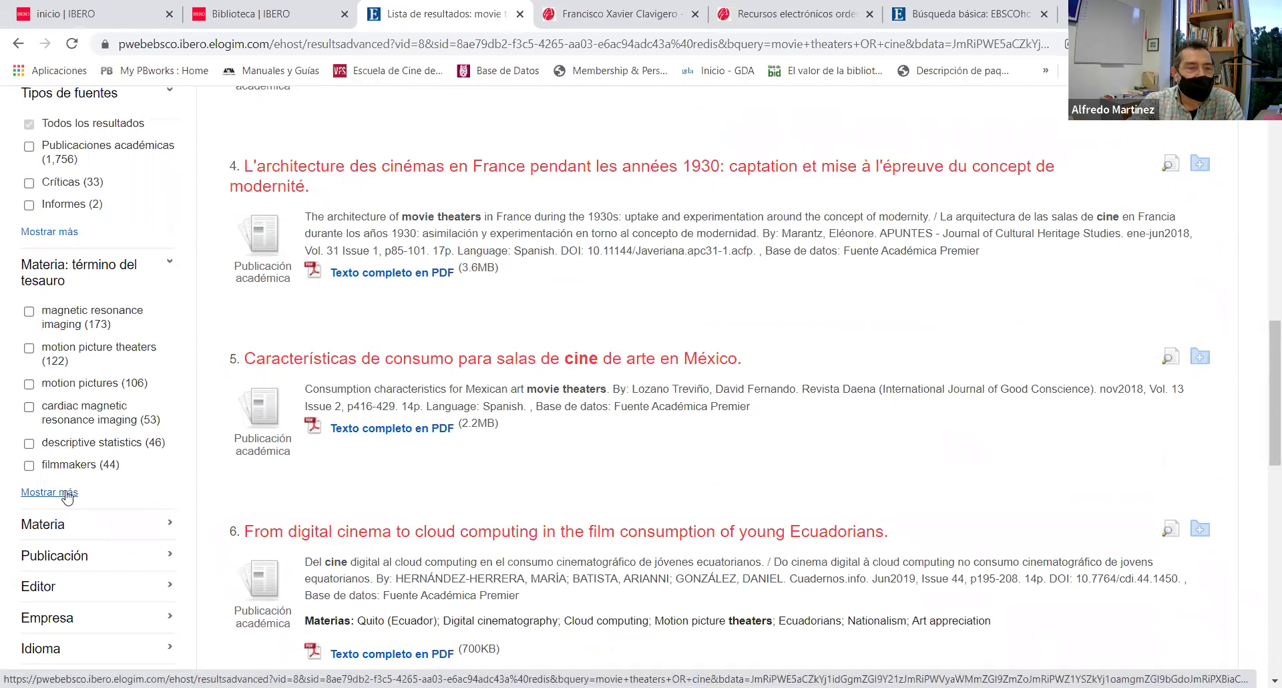
pyautogui.click(67, 494)
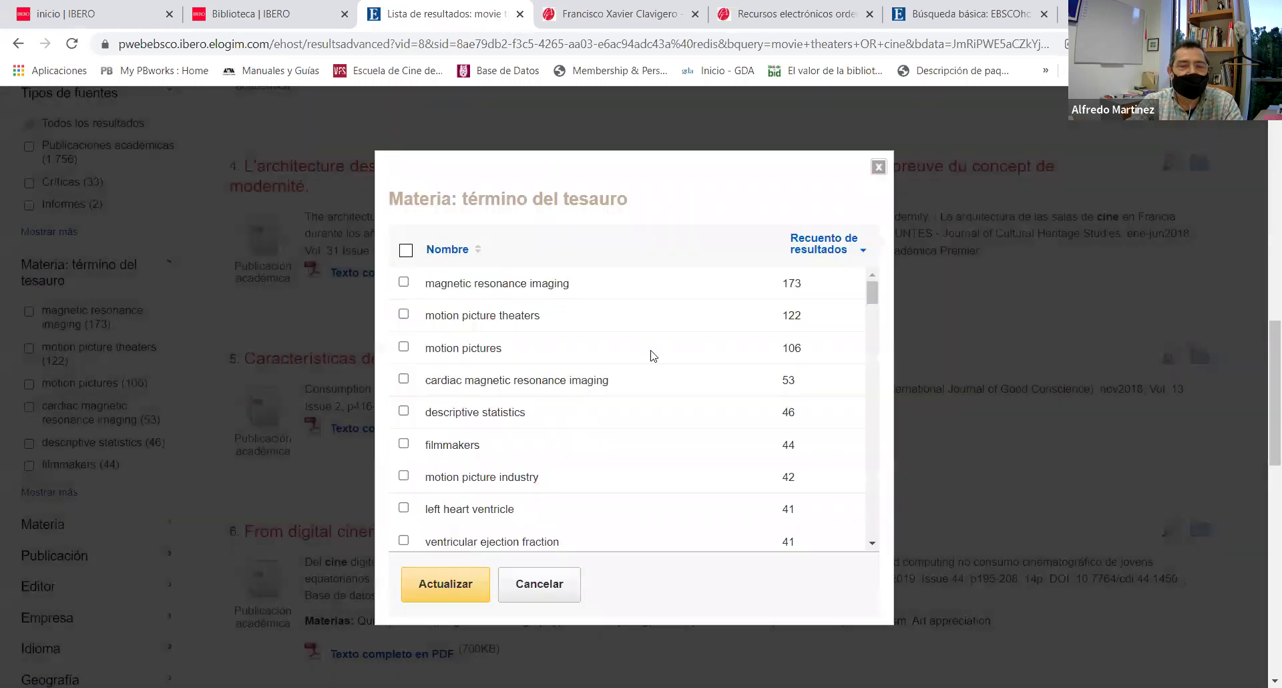
pyautogui.moveTo(871, 283)
pyautogui.mouseDown()
pyautogui.moveTo(875, 375)
pyautogui.moveTo(881, 286)
pyautogui.mouseUp()
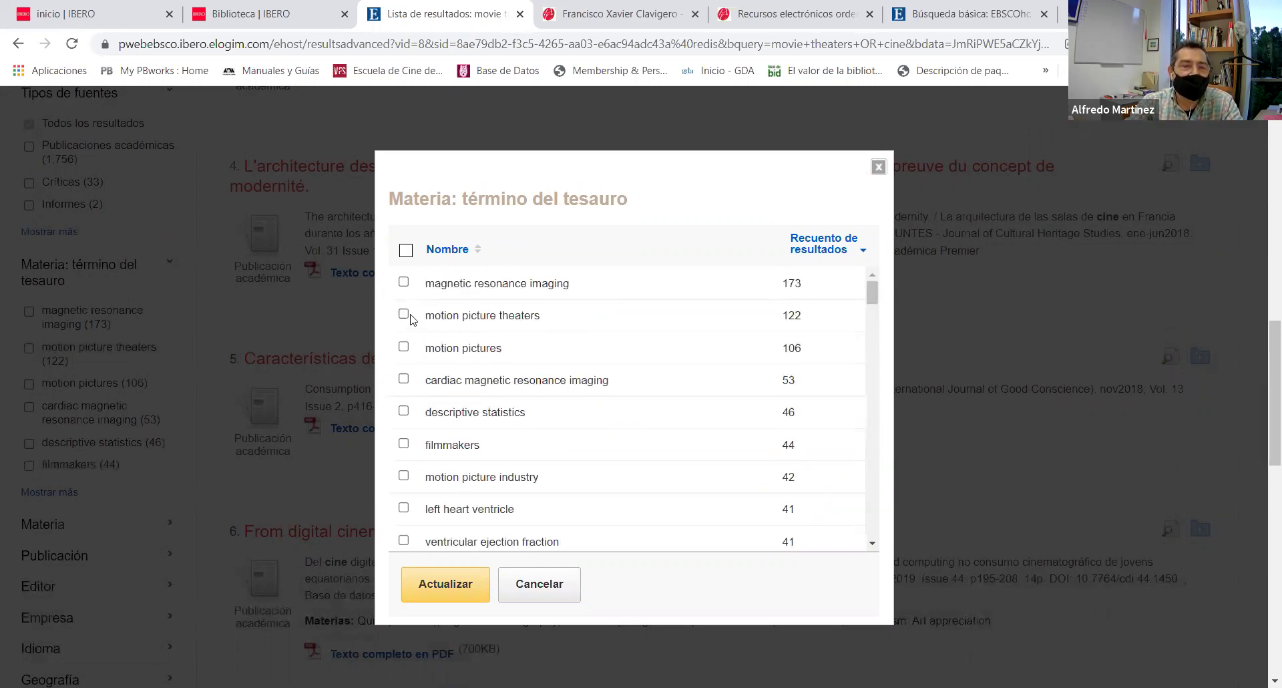
# Filter the results by magnetic resonance imaging, filmmakers, motion picture industry, retrospective studies, cinematography and documentary films
pyautogui.click(404, 284)
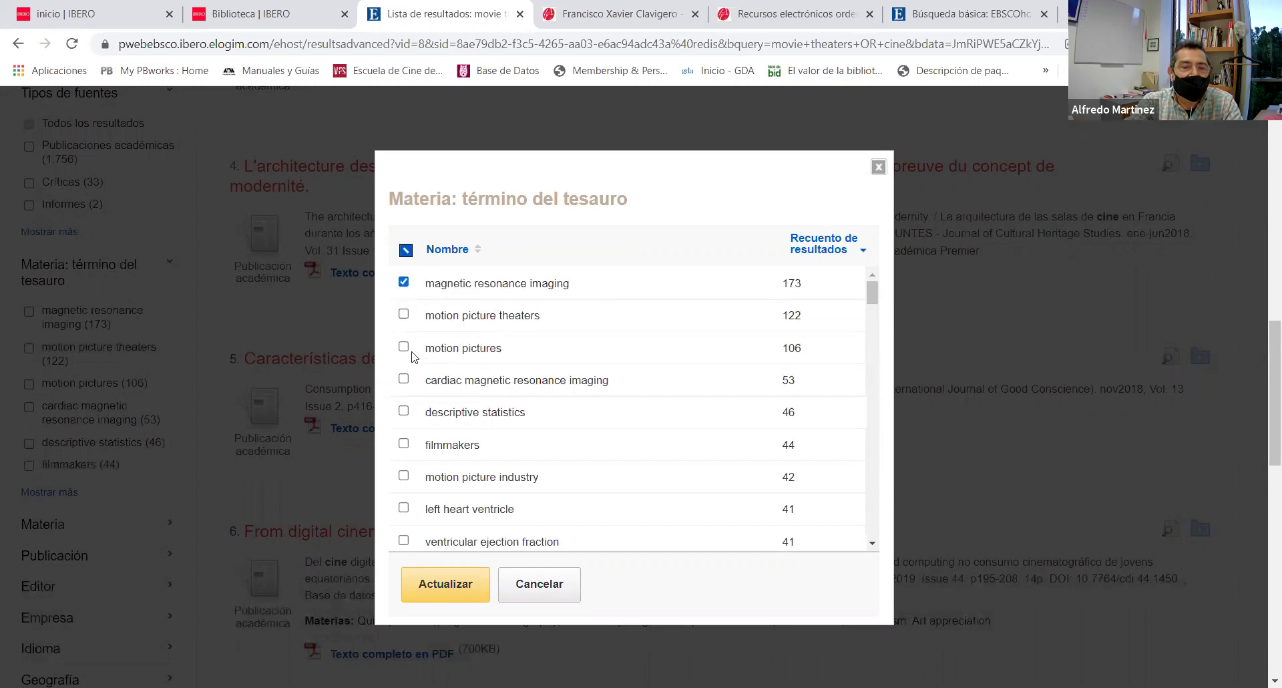
pyautogui.click(406, 445)
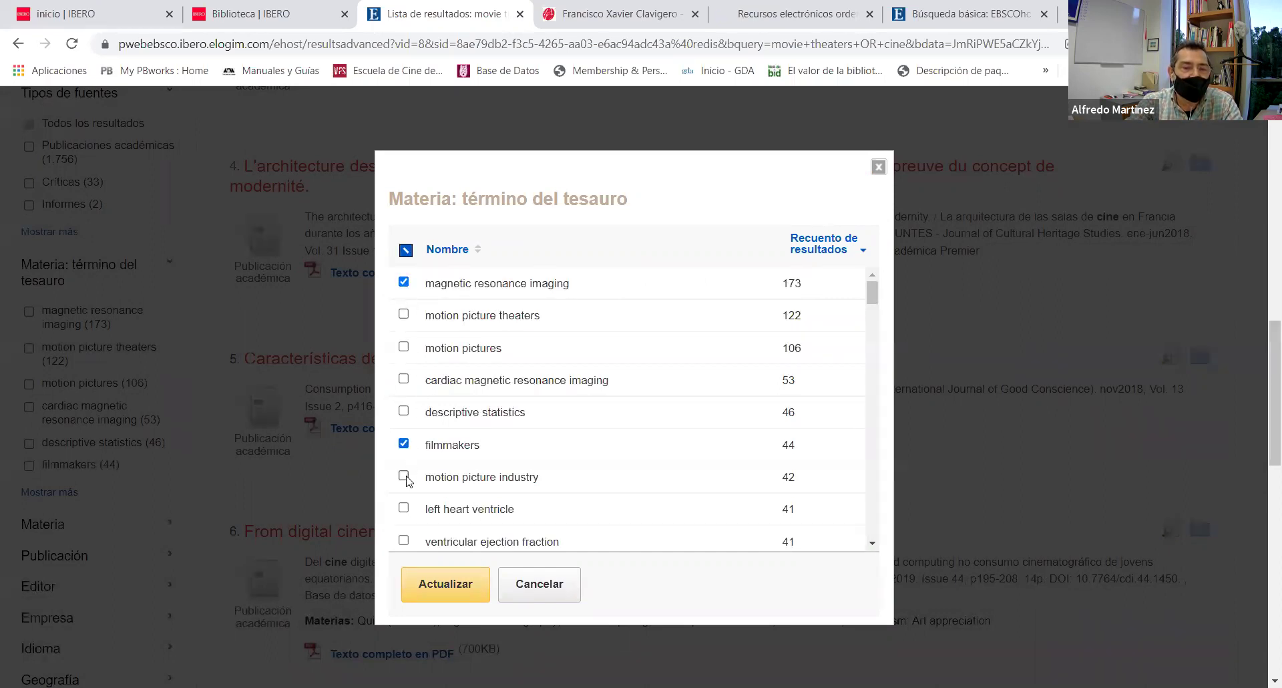
pyautogui.click(404, 476)
pyautogui.scroll(-4, 619, 394)
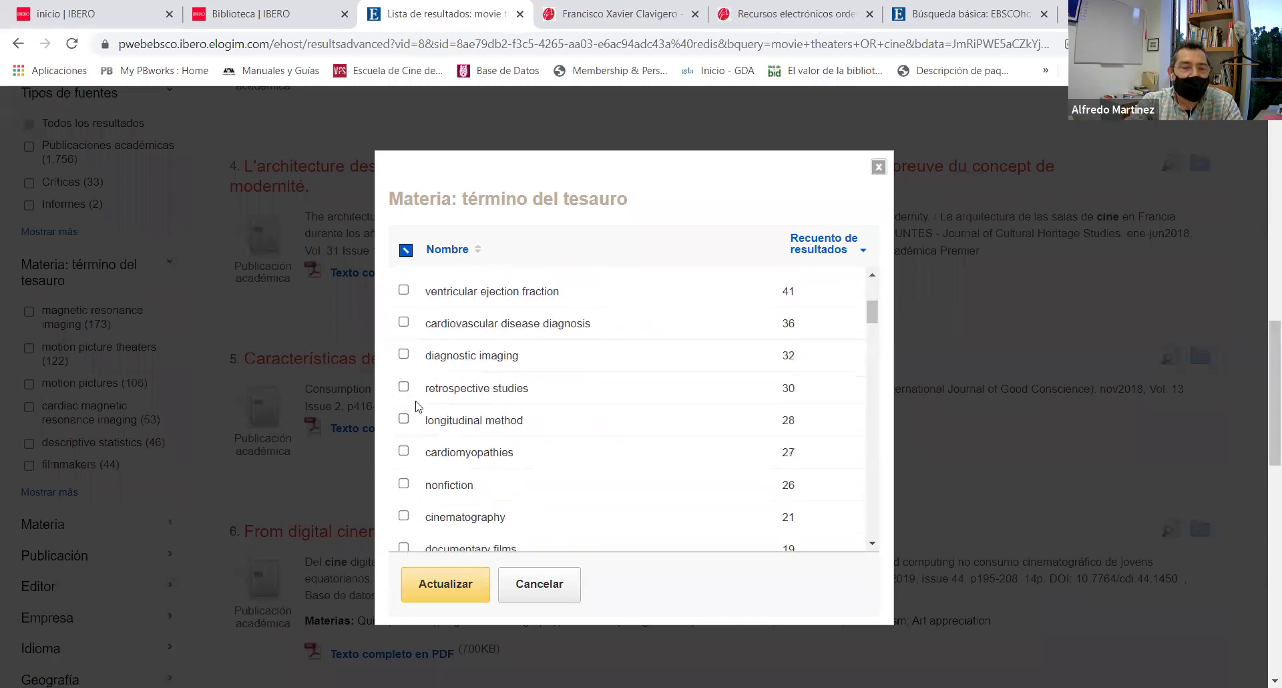
pyautogui.click(404, 387)
pyautogui.scroll(-1, 399, 445)
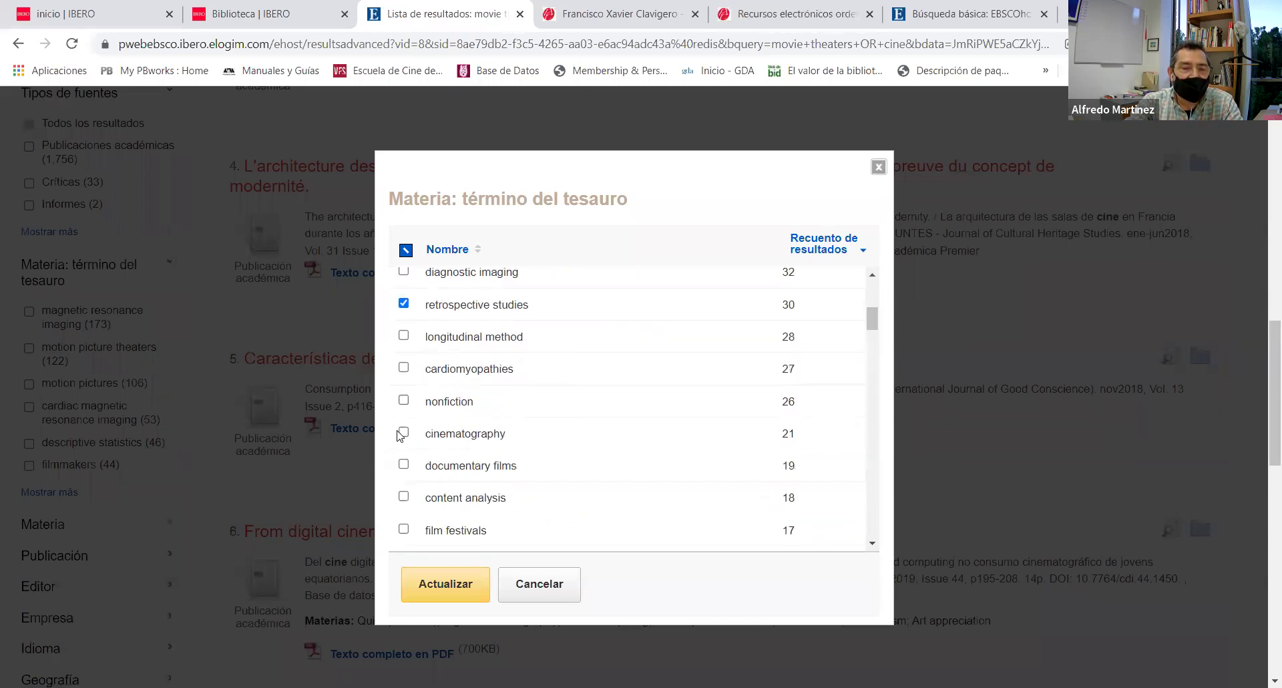
pyautogui.click(405, 433)
pyautogui.scroll(-1, 440, 426)
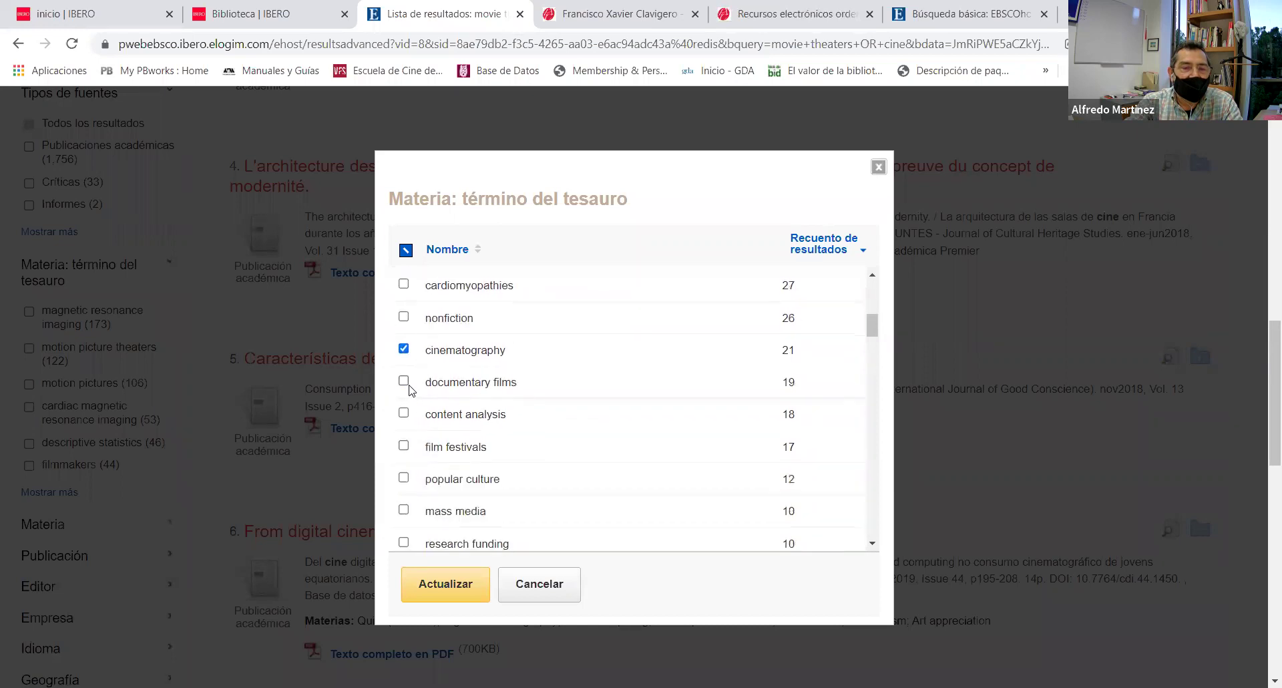
pyautogui.click(440, 591)
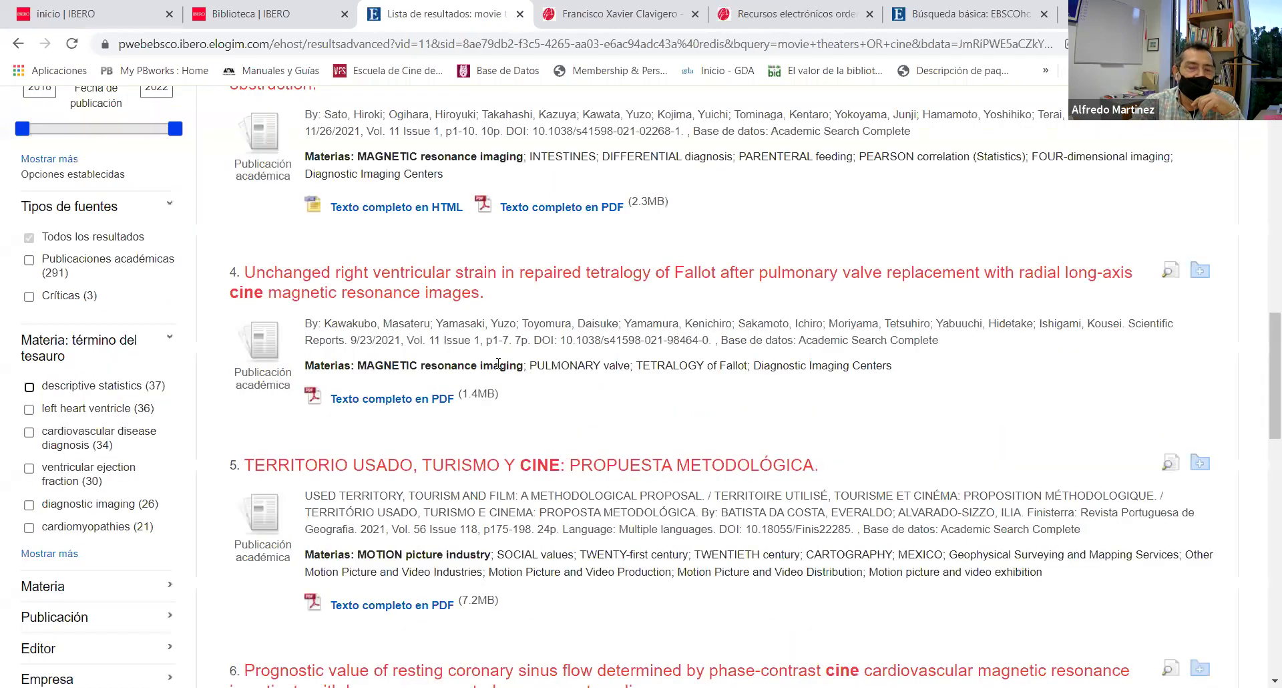
# Review the applied limiters, open the detailed record of "Do expert reviews affect the decision to see motion pictures in movie theatres?" and view its abstract
pyautogui.scroll(3, 463, 300)
pyautogui.scroll(5, 463, 298)
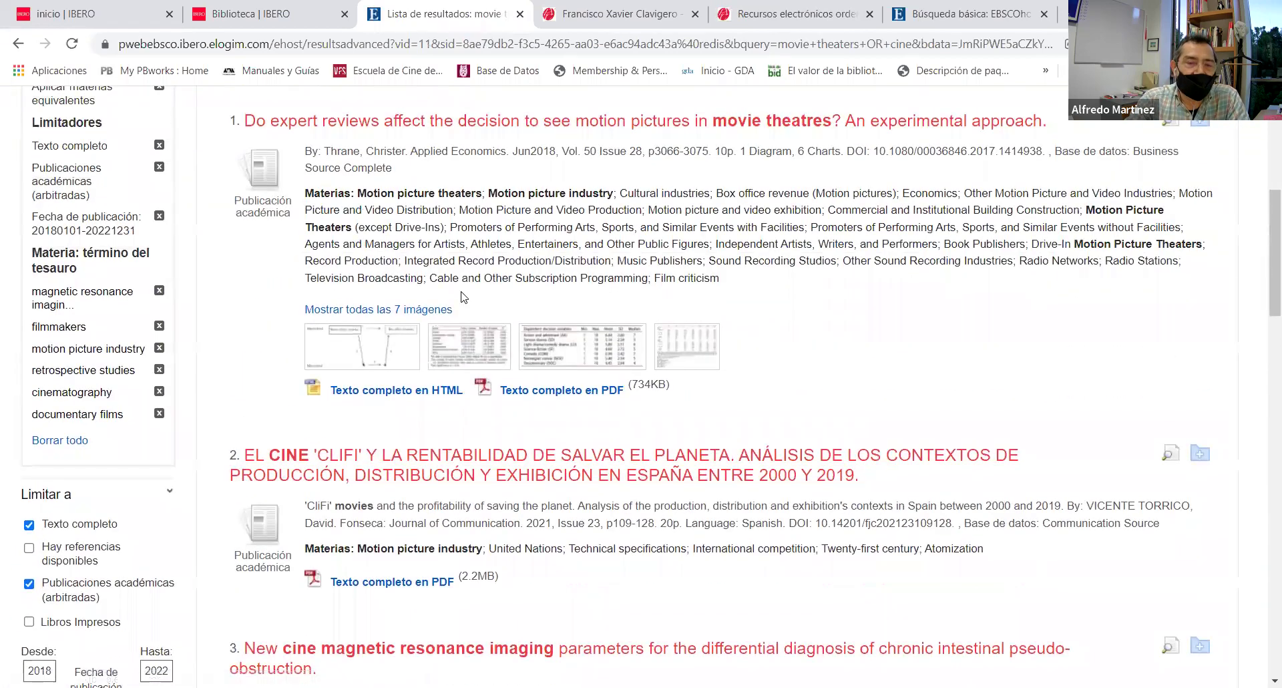
pyautogui.scroll(4, 463, 297)
pyautogui.scroll(-3, 543, 364)
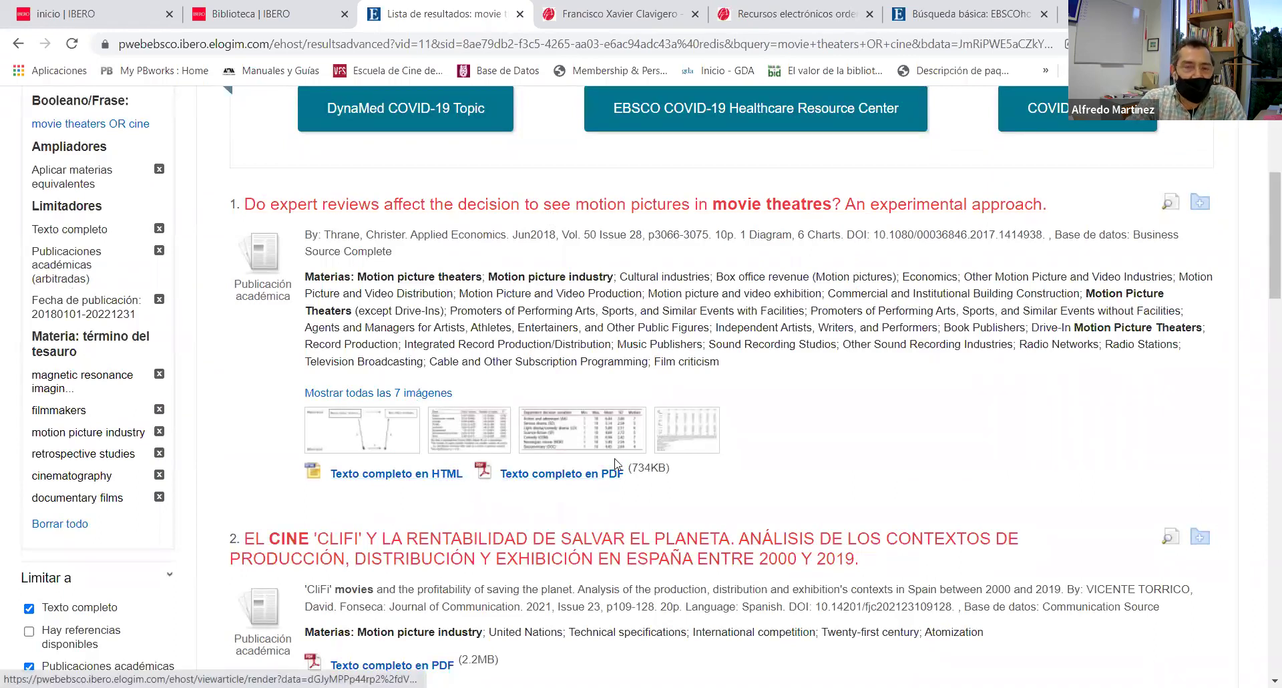
pyautogui.click(580, 212)
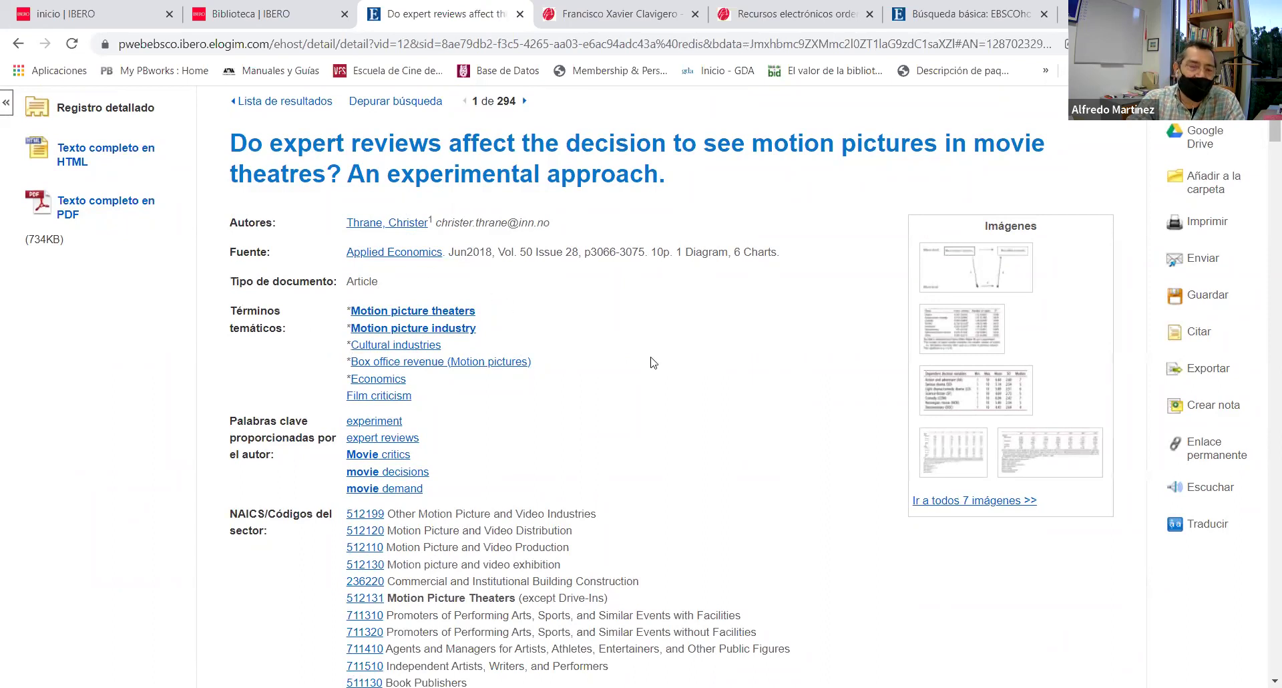
pyautogui.scroll(-8, 653, 362)
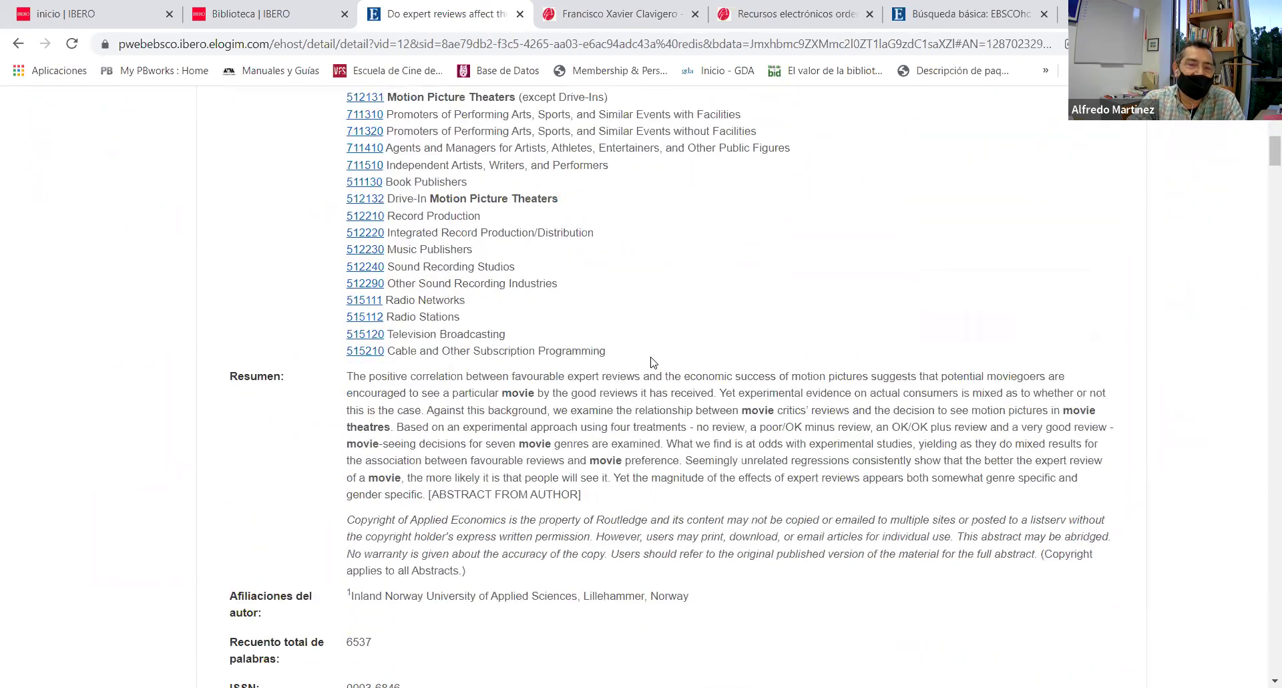
# Finish reading the abstract of the expert reviews article and return to the results list
pyautogui.scroll(-1, 653, 362)
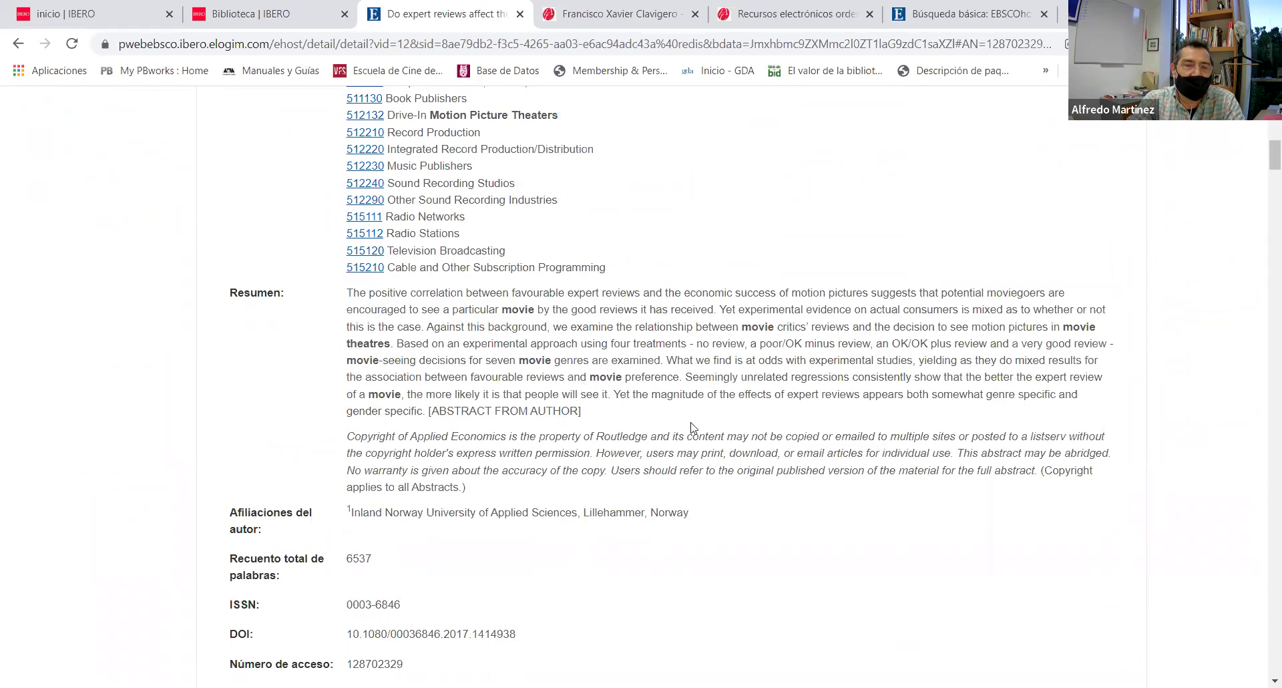
pyautogui.scroll(9, 692, 427)
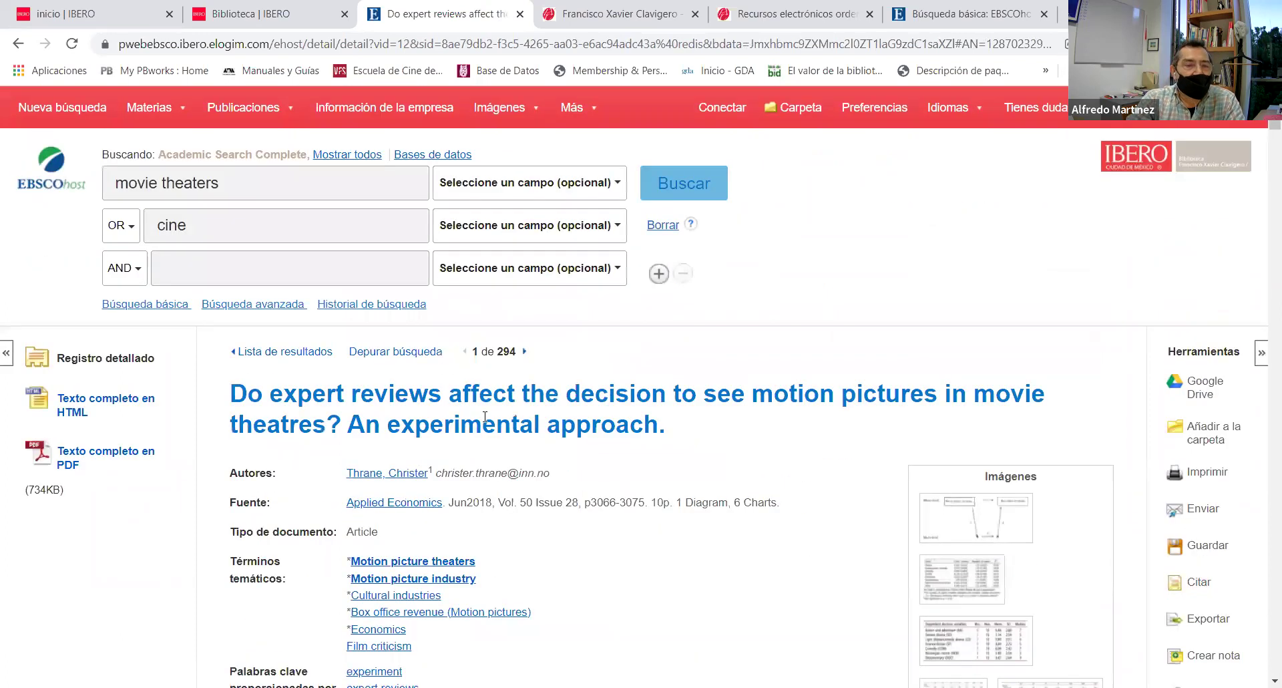
pyautogui.click(296, 354)
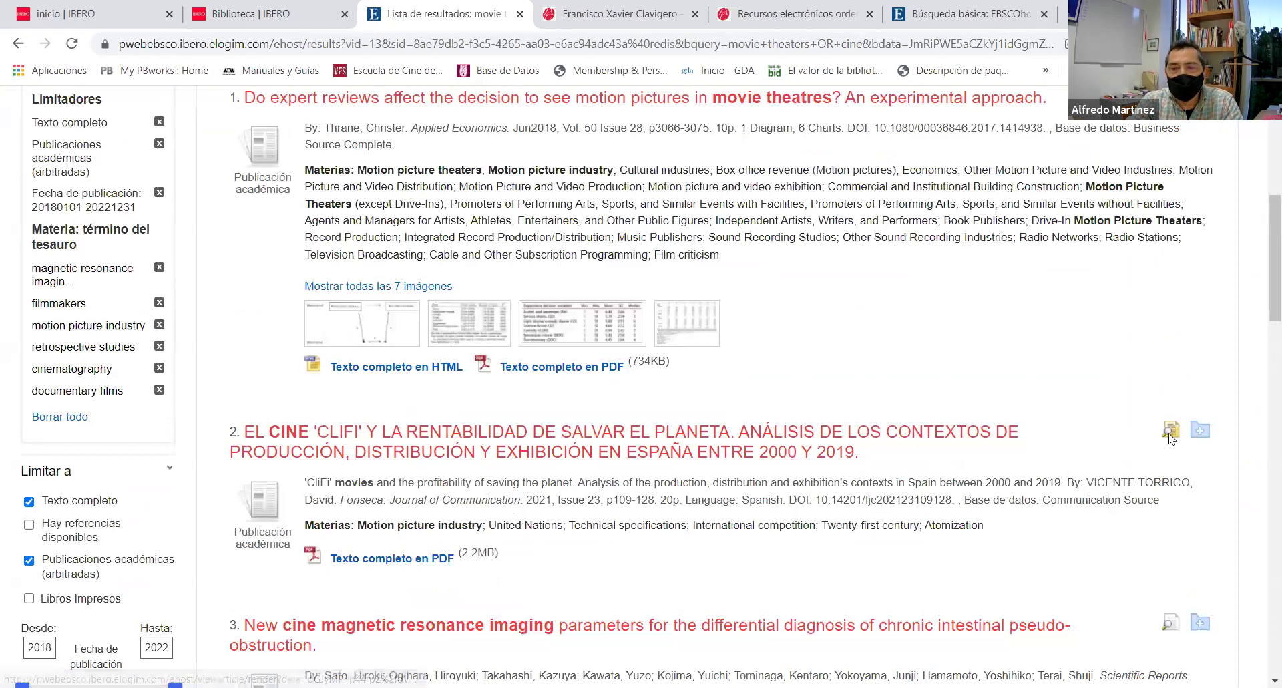
# Preview the abstract of result 2, "El cine 'CliFi' y la rentabilidad de salvar el planeta", and add the article to the folder
pyautogui.moveTo(1170, 437)
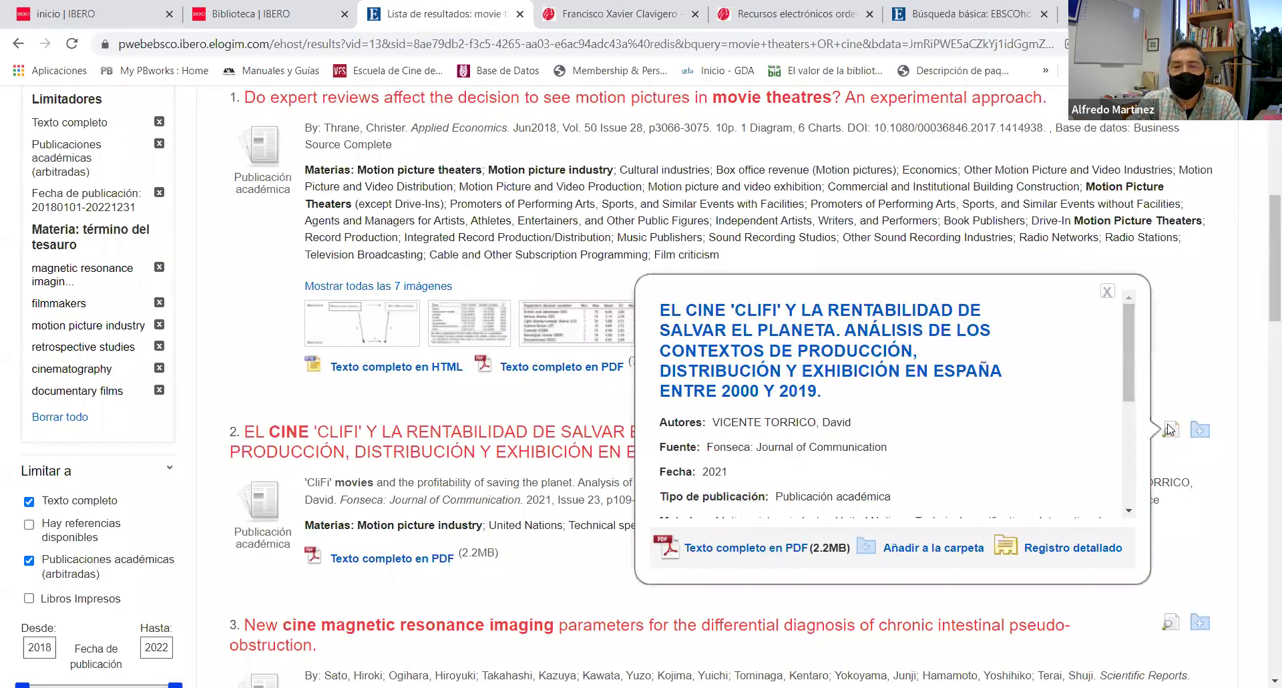
pyautogui.moveTo(1127, 379); pyautogui.dragTo(1143, 481)
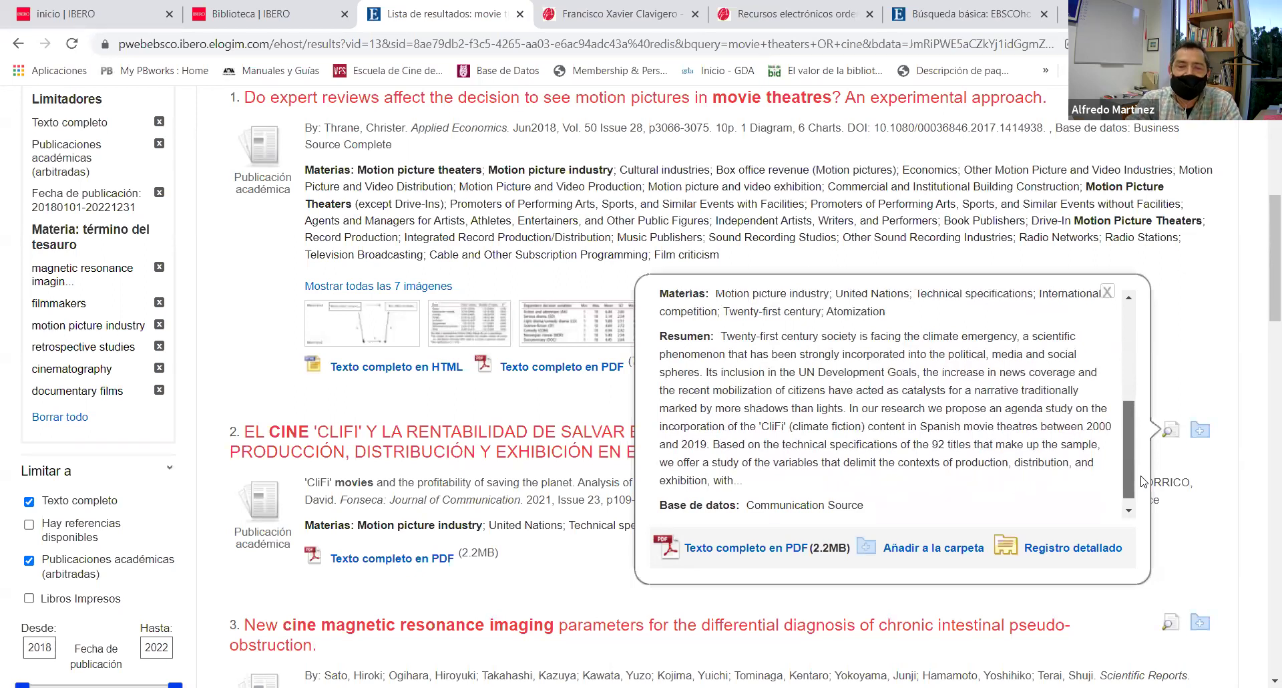
pyautogui.moveTo(1143, 482); pyautogui.dragTo(1139, 488)
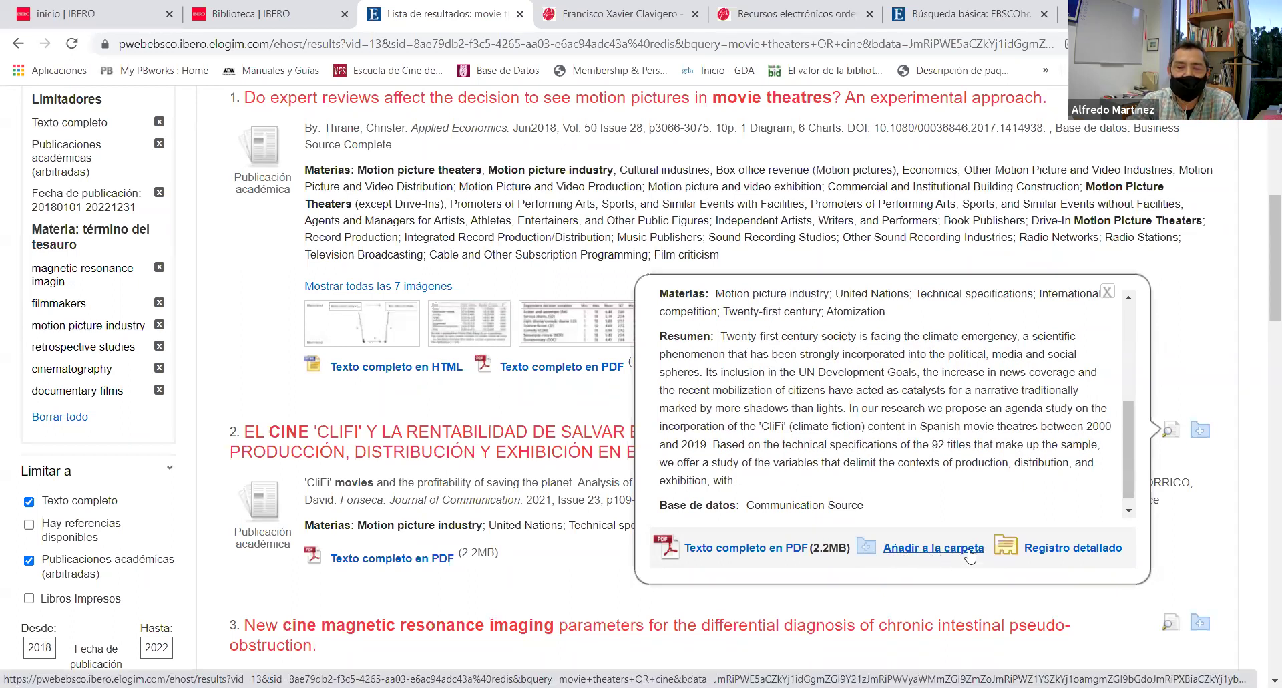
pyautogui.click(1200, 433)
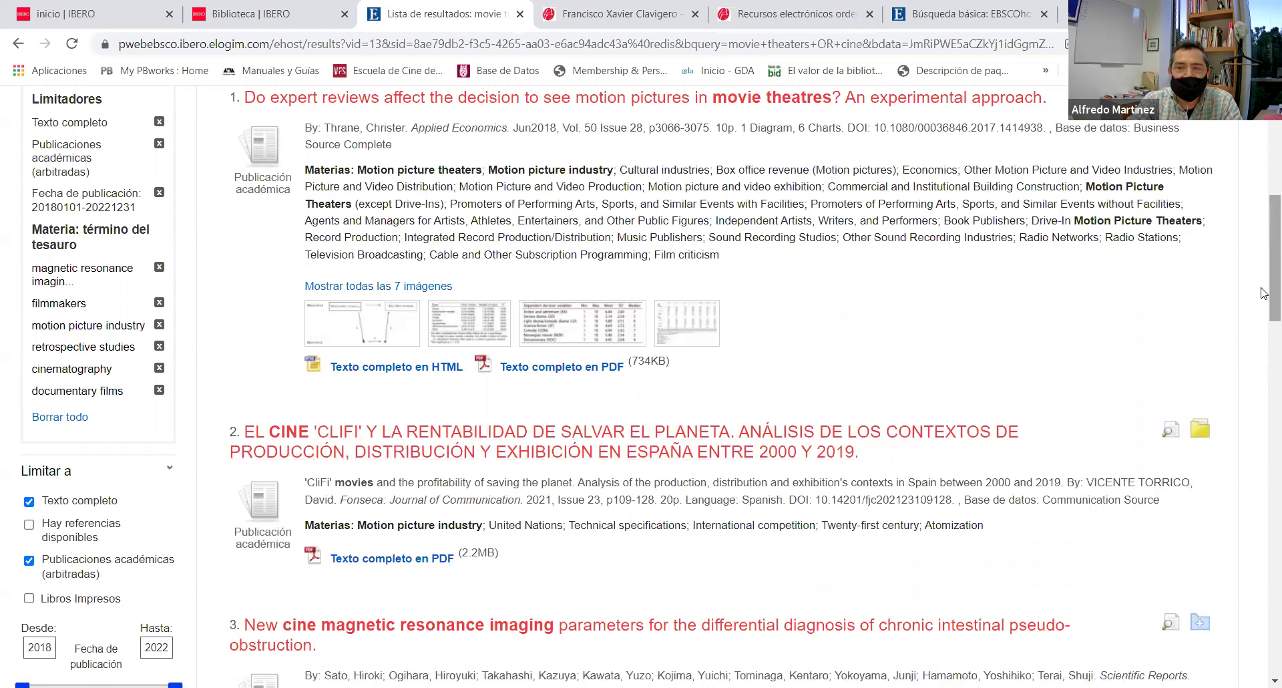
# Locate the folder link, then preview result 2 again and highlight the beginning of its abstract
pyautogui.scroll(7, 1265, 293)
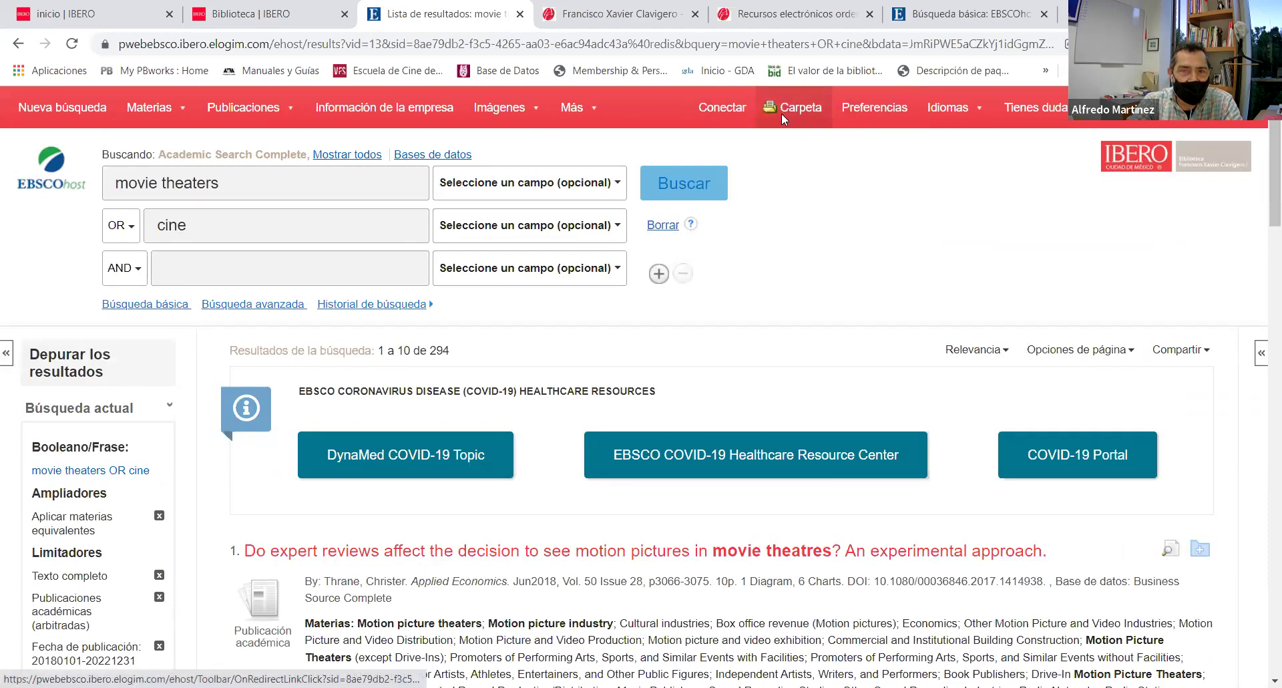
pyautogui.scroll(-5, 1264, 301)
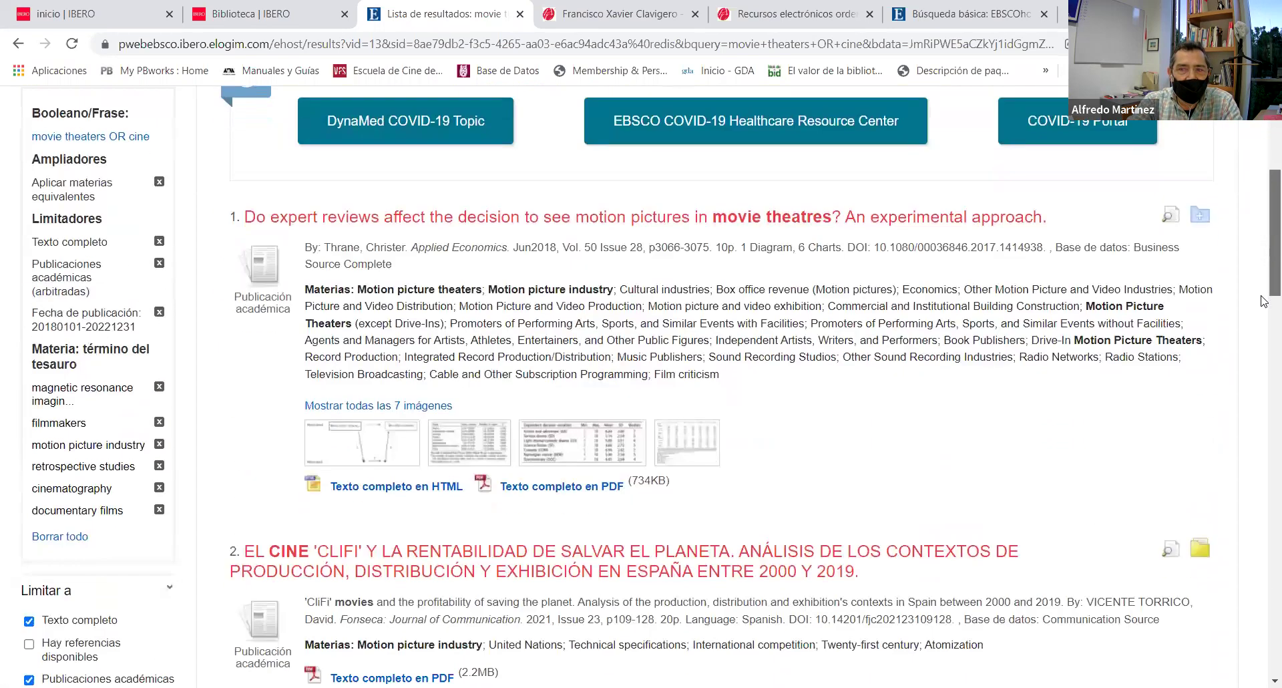
pyautogui.scroll(-3, 1264, 301)
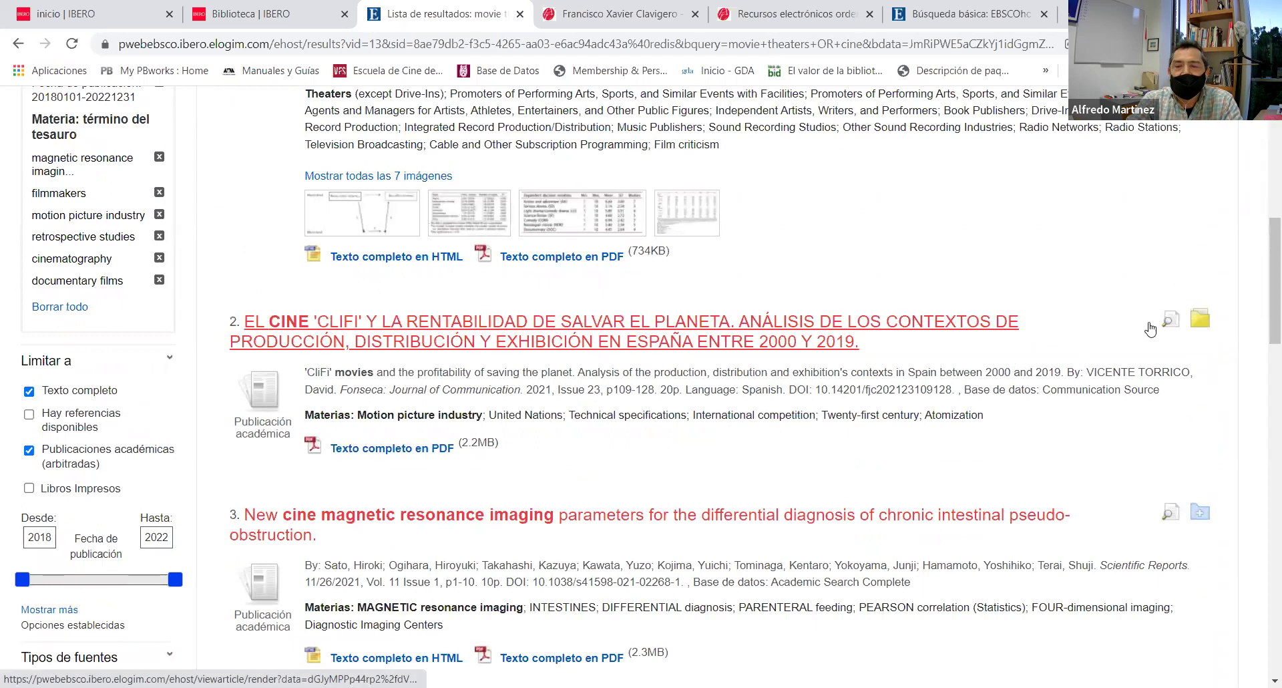
pyautogui.moveTo(1171, 322)
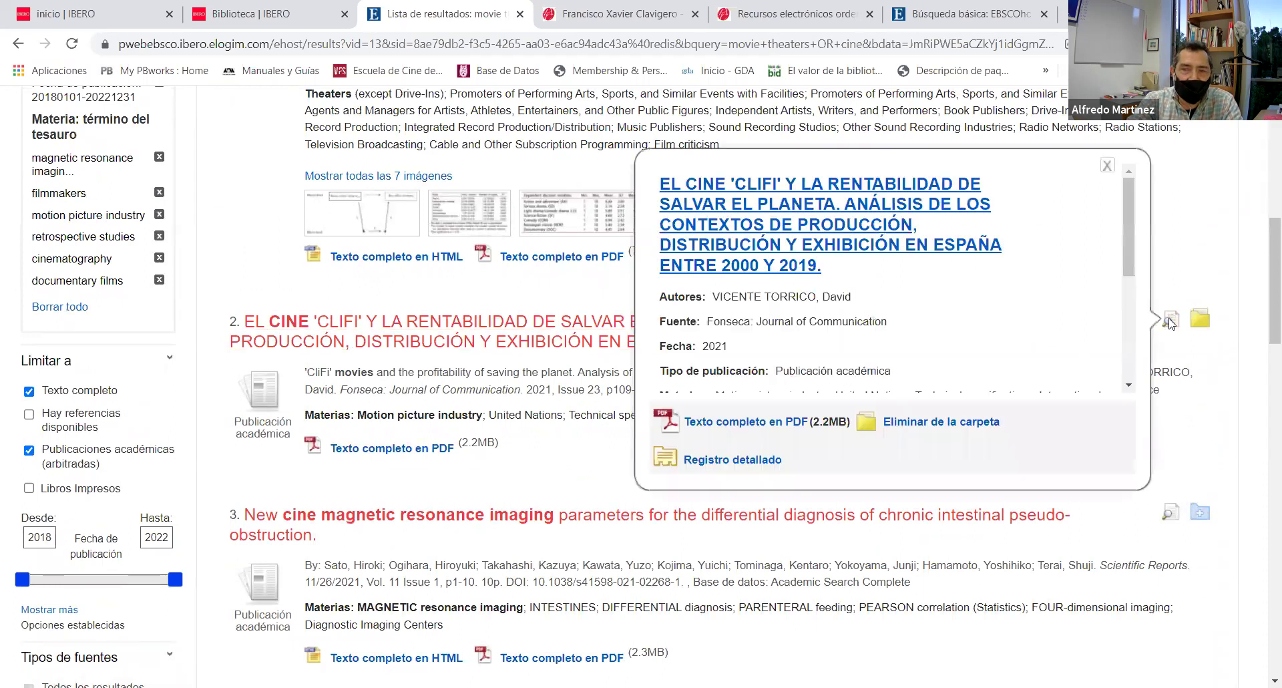
pyautogui.moveTo(1132, 250); pyautogui.dragTo(1149, 285)
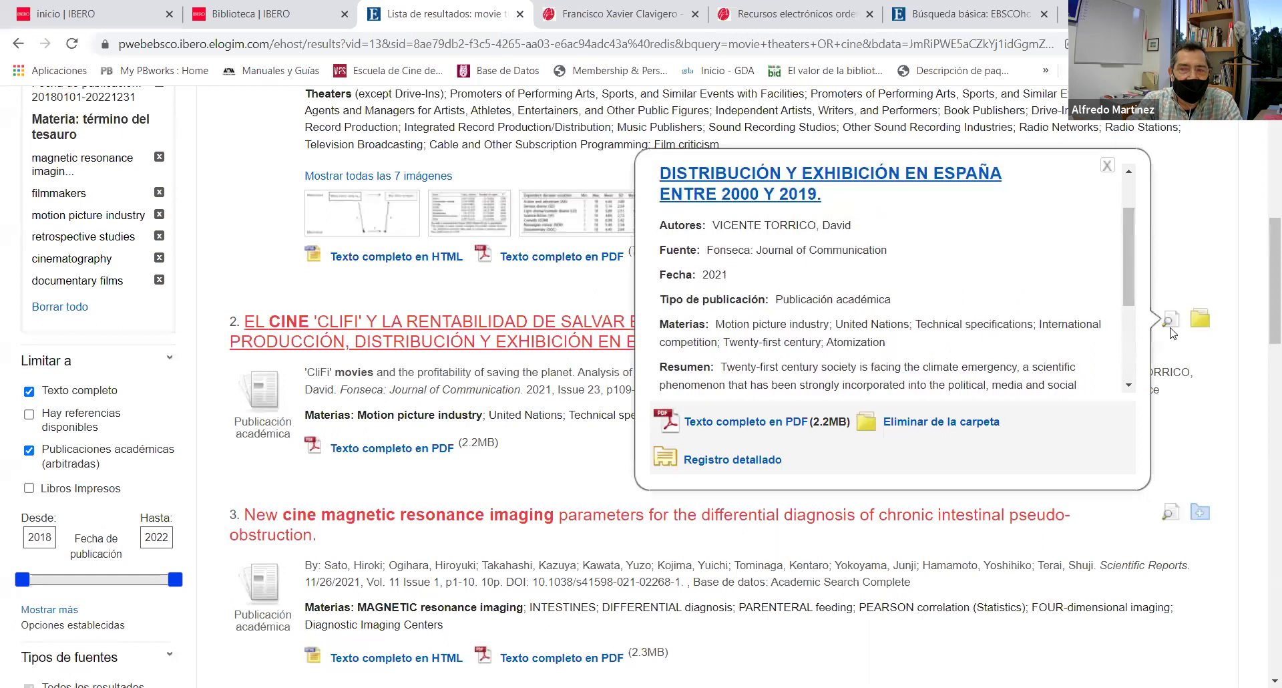
pyautogui.scroll(-2, 842, 284)
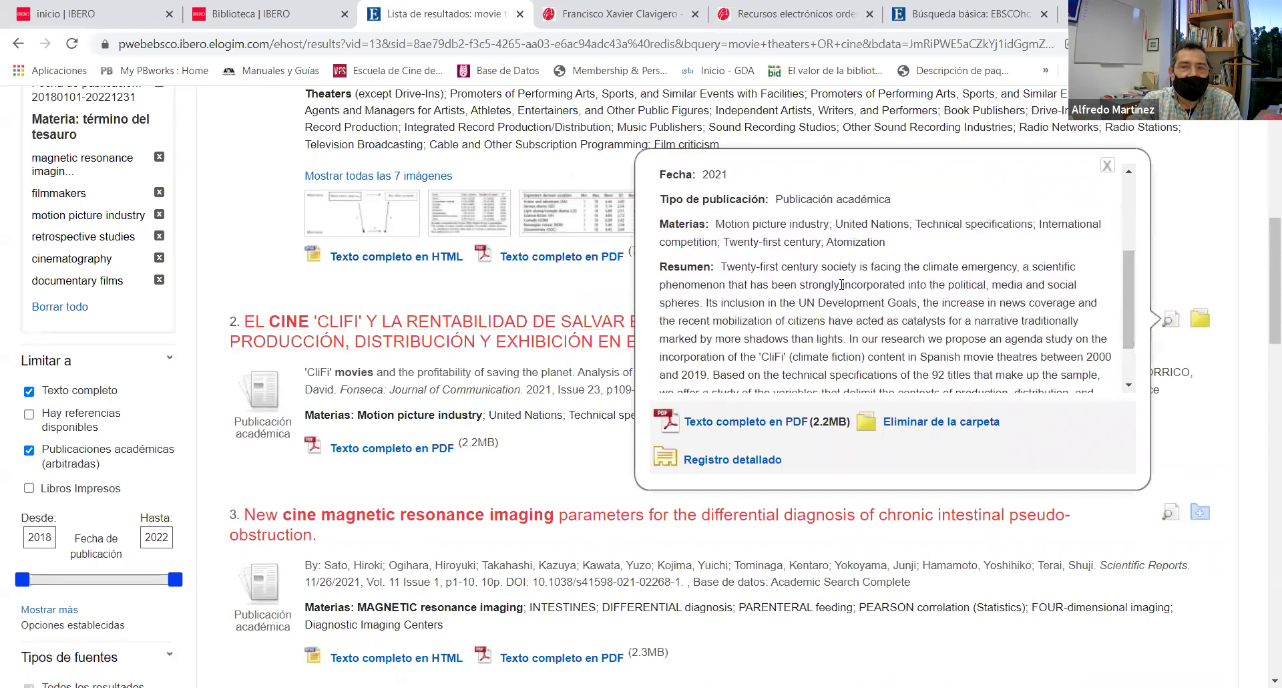
pyautogui.moveTo(727, 267); pyautogui.dragTo(999, 343)
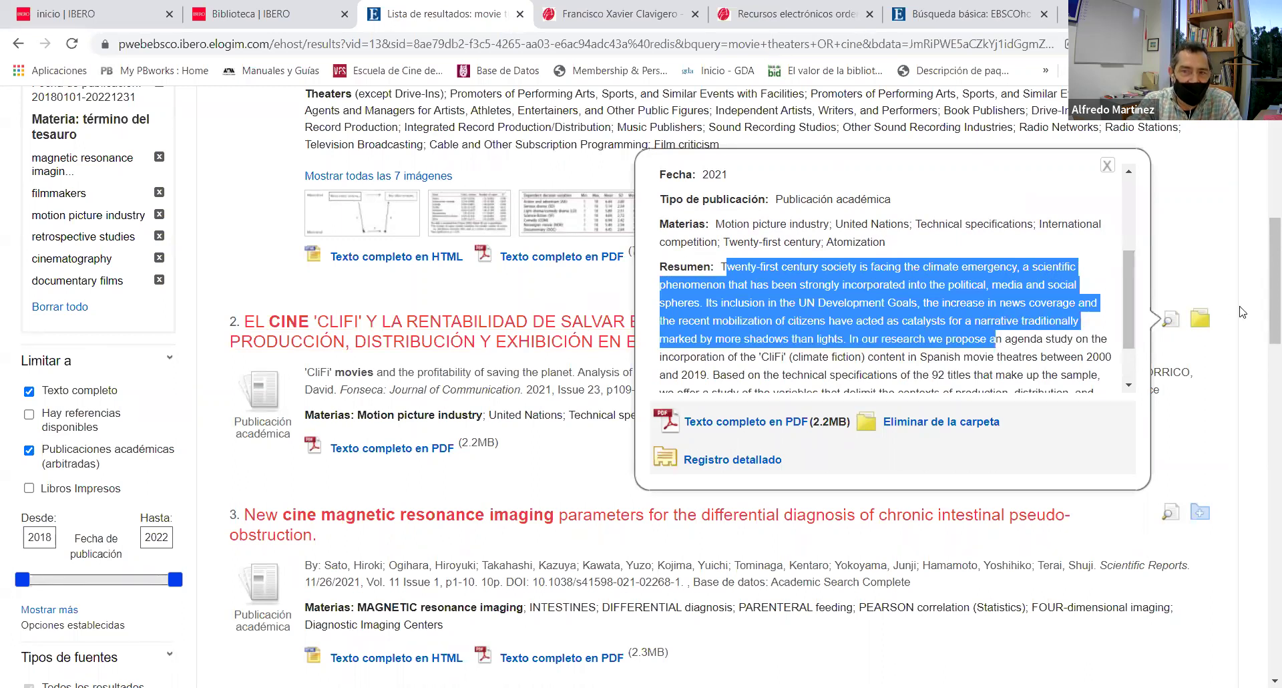
# Add results 3, 4, 5 and 6 of the list to the folder
pyautogui.scroll(-1, 601, 454)
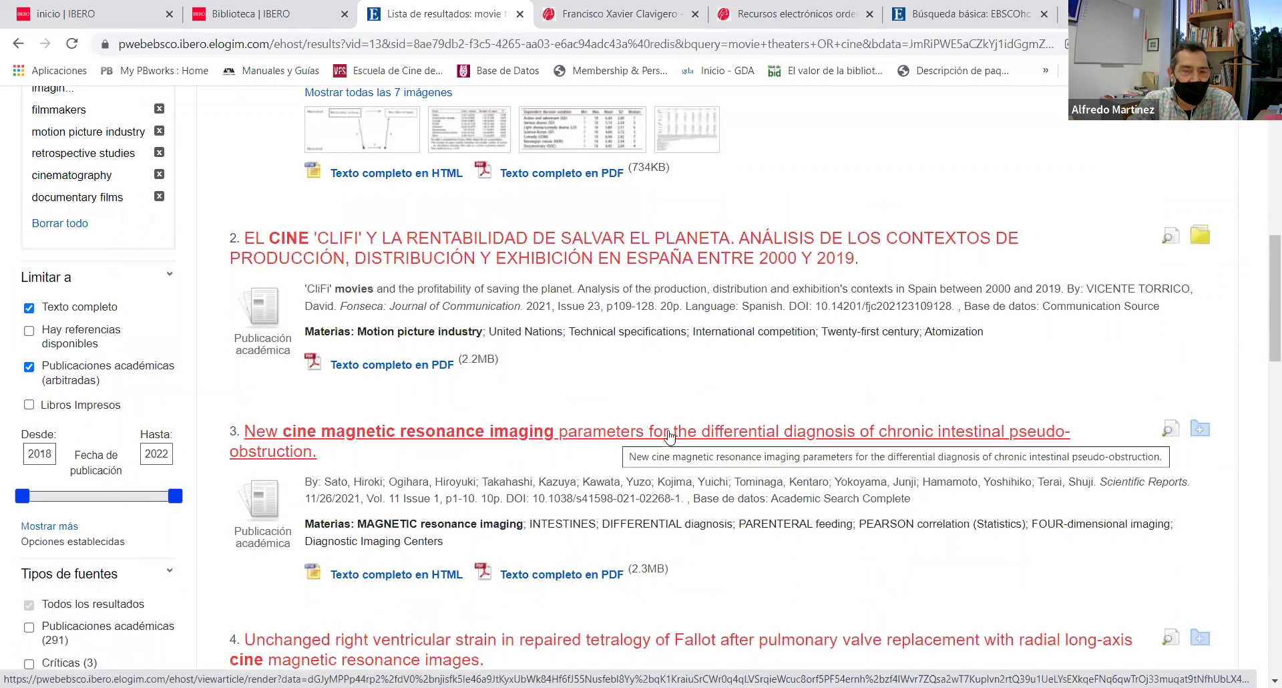
pyautogui.click(1199, 430)
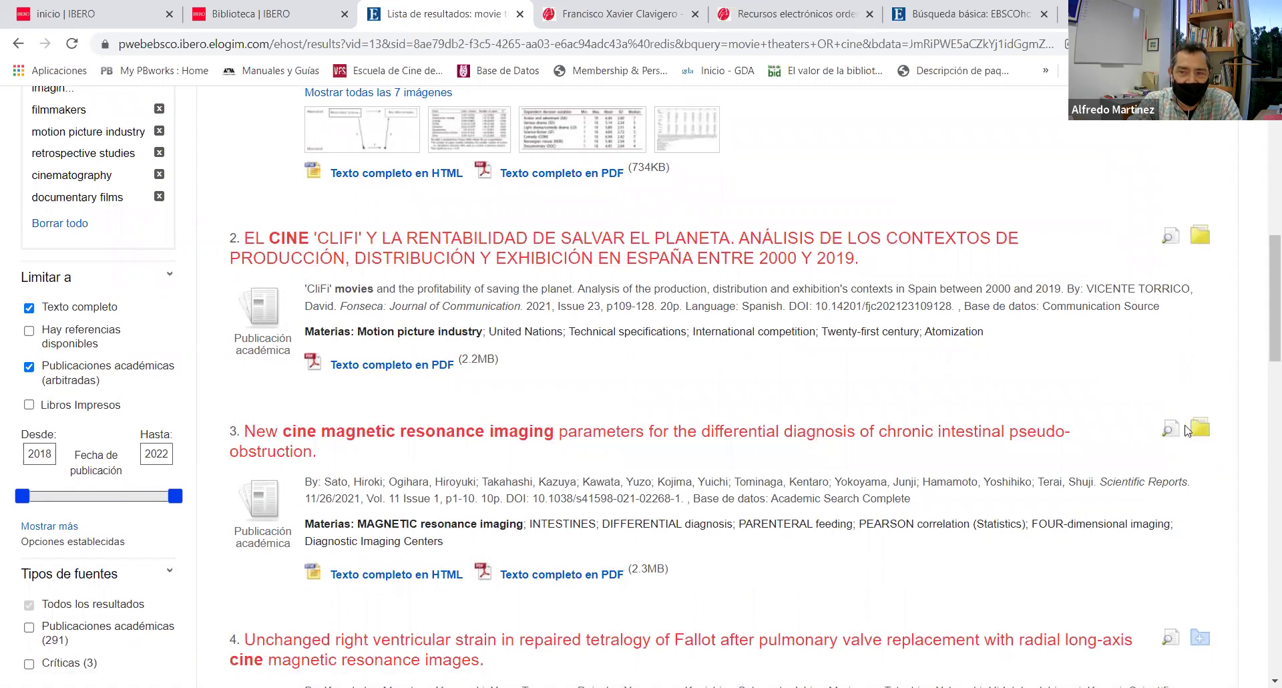
pyautogui.scroll(-2, 1109, 427)
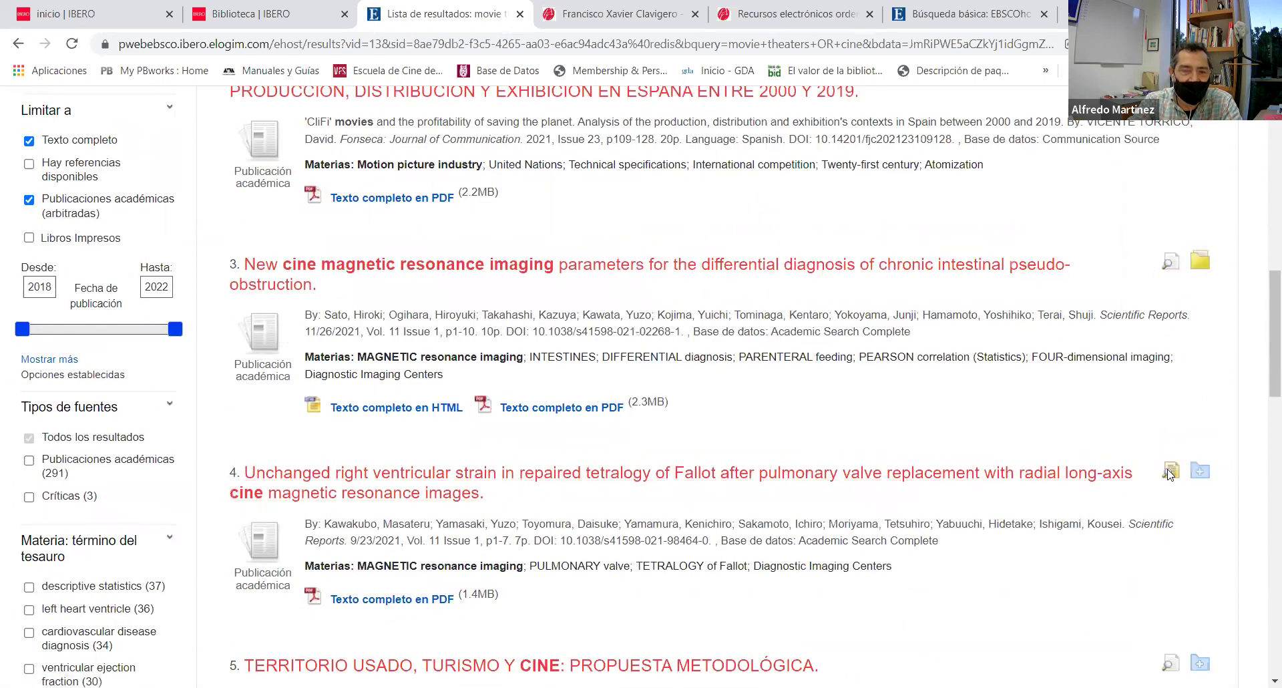
pyautogui.click(1200, 471)
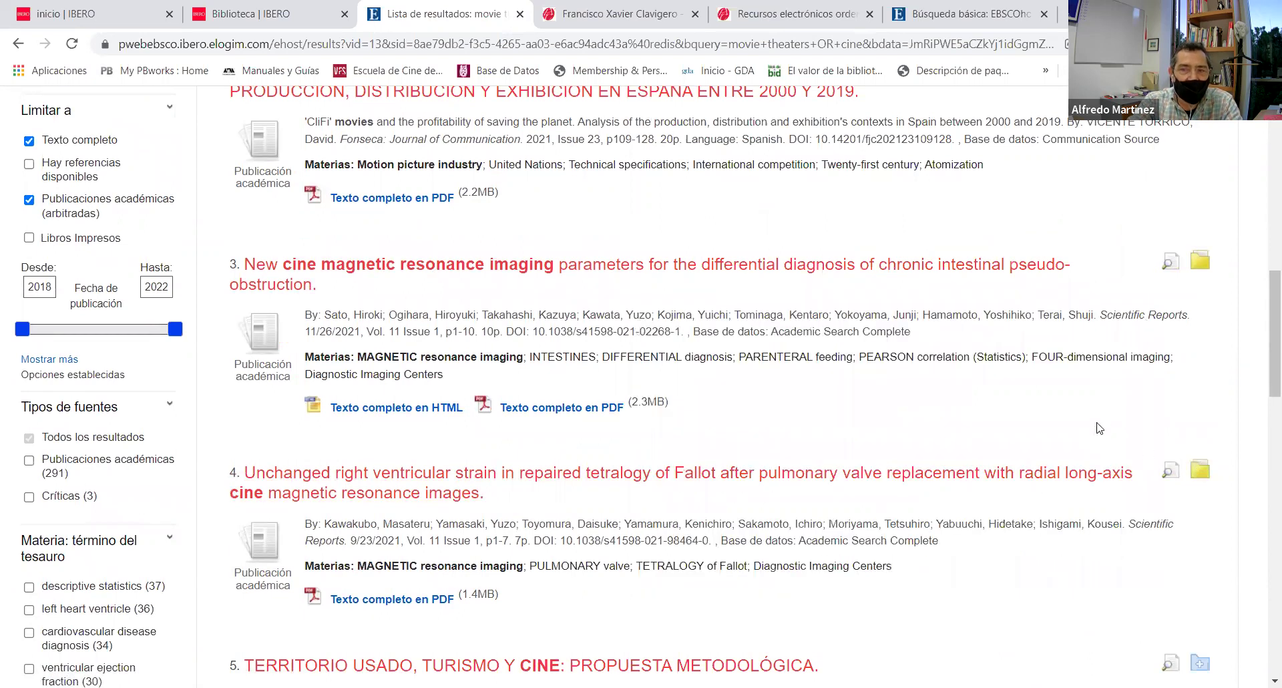
pyautogui.scroll(-3, 1100, 428)
pyautogui.click(1200, 412)
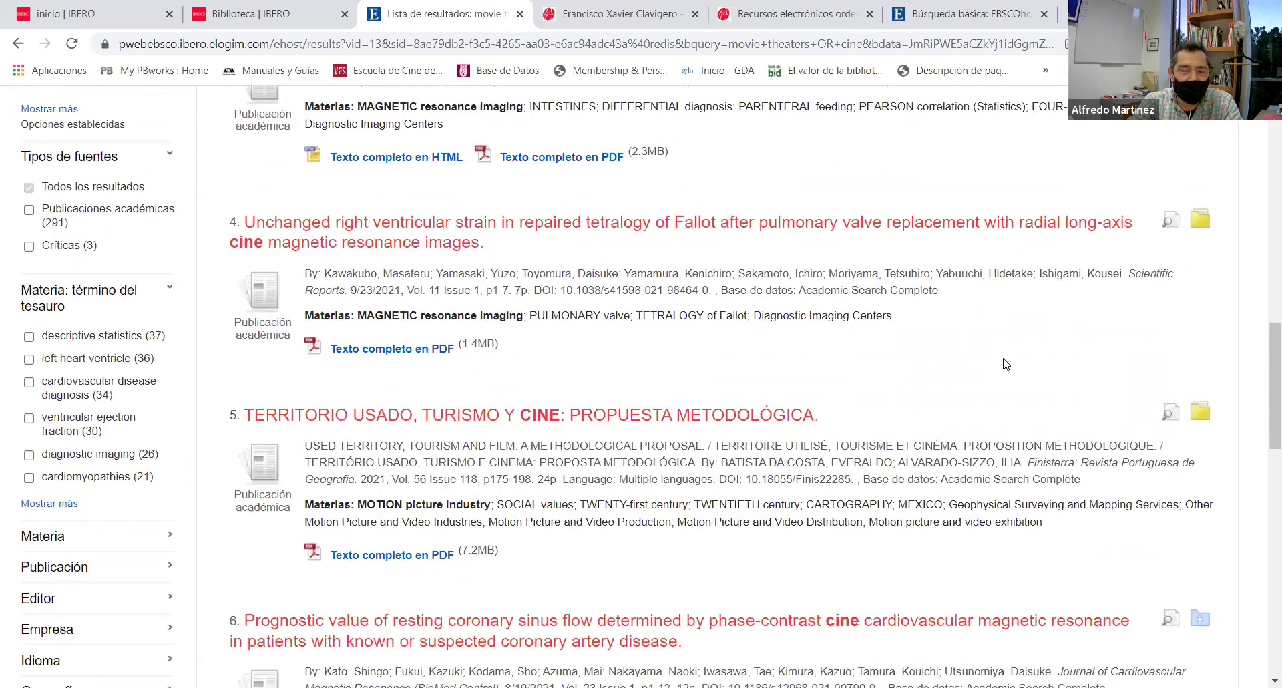
pyautogui.scroll(-1, 1008, 379)
pyautogui.click(1200, 535)
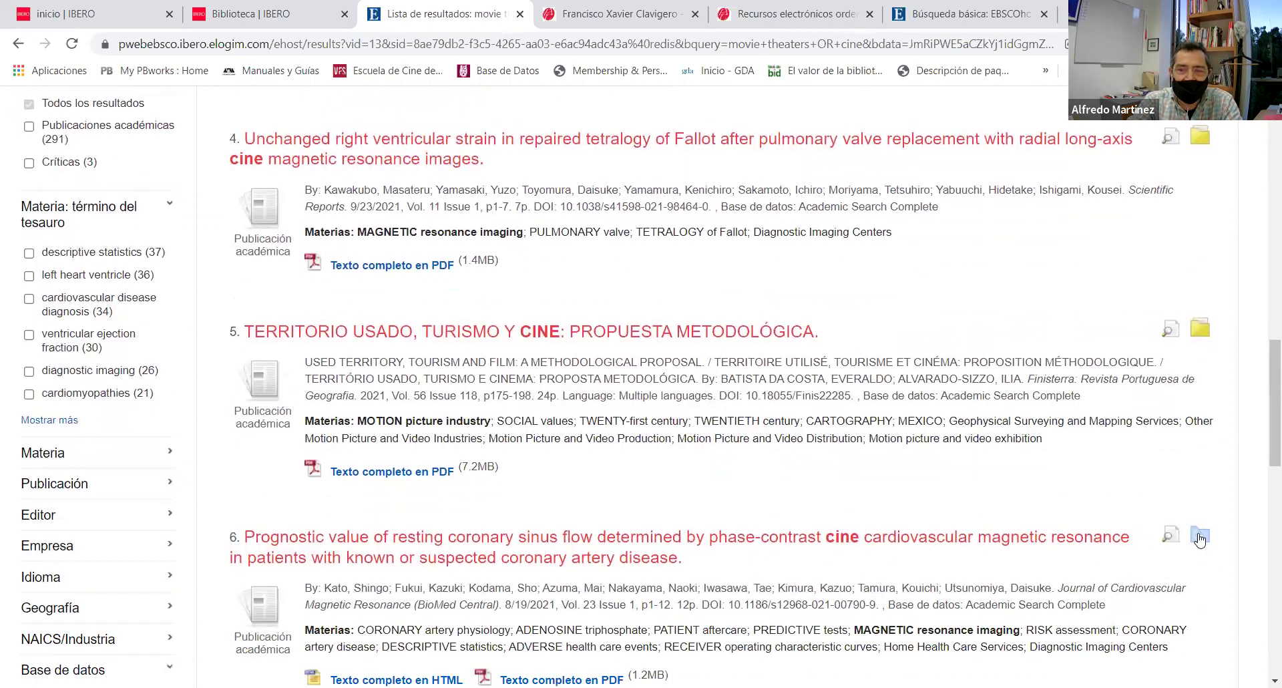
# Open the folder of saved items and select all of its articles
pyautogui.scroll(11, 943, 425)
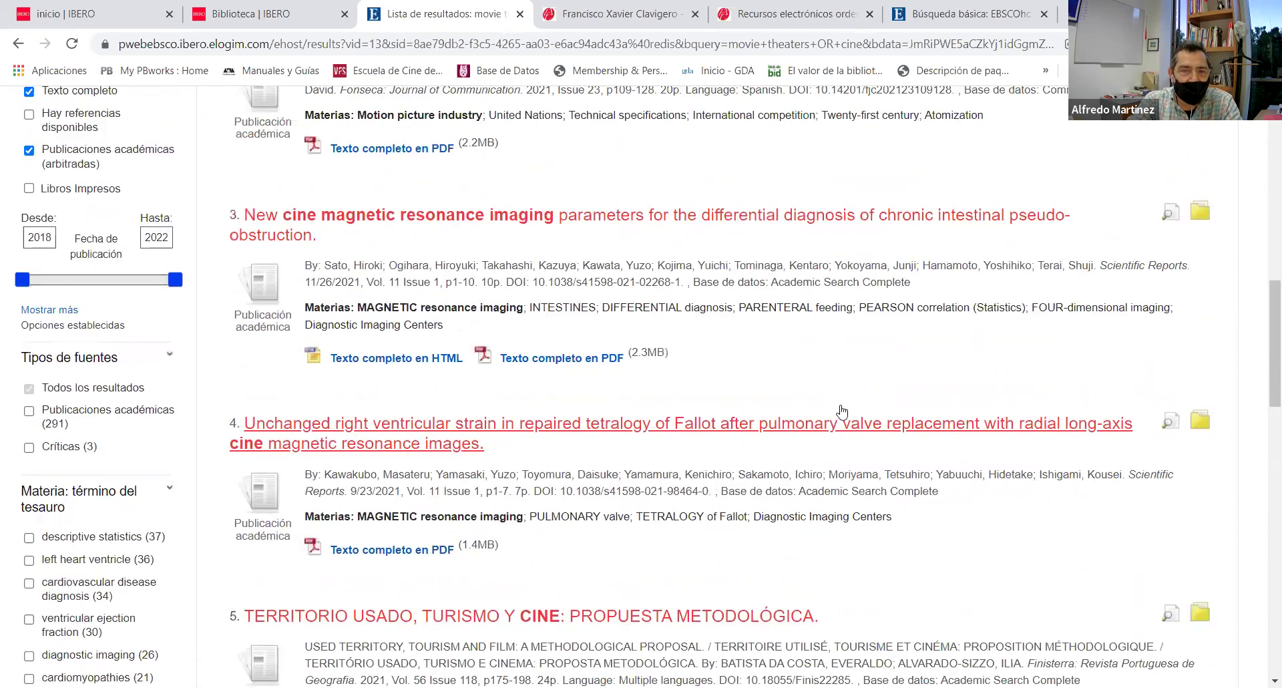
pyautogui.scroll(1, 843, 412)
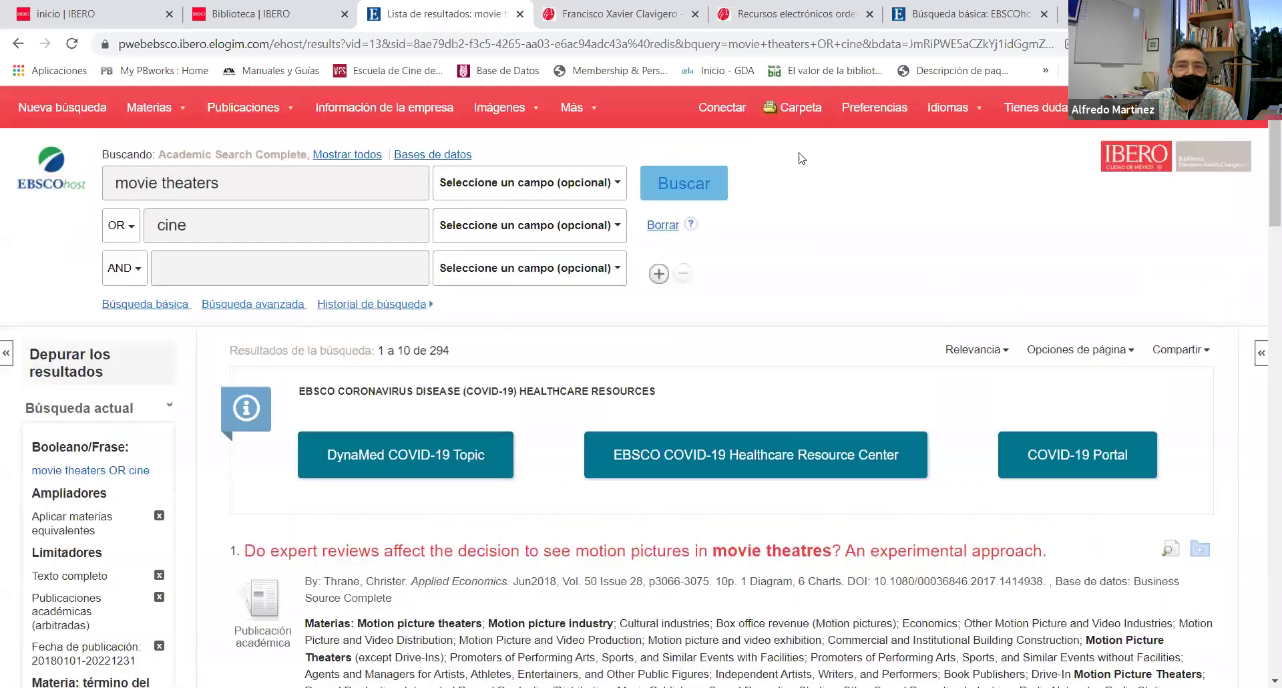
pyautogui.click(796, 113)
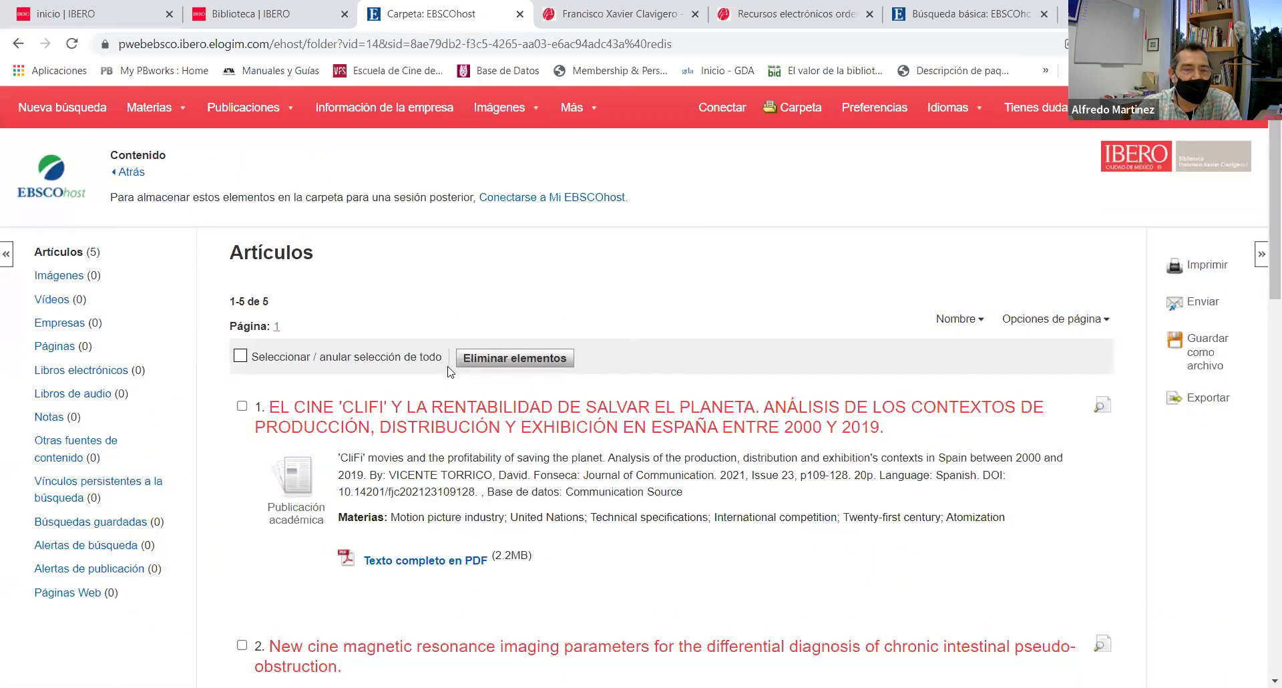
pyautogui.click(240, 356)
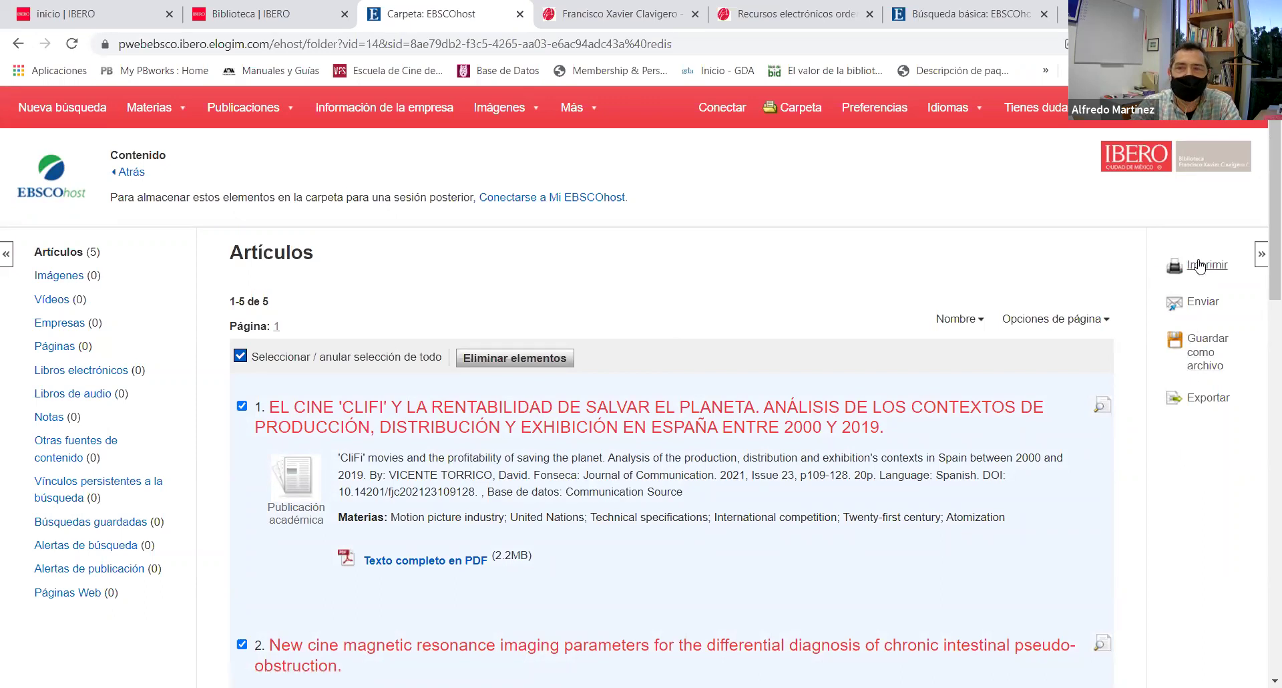
# Start e-mailing the selected articles, set the citation format to APA (American Psychological Assoc.), 7.ª edición, and enter the recipient's e-mail address
pyautogui.click(1199, 308)
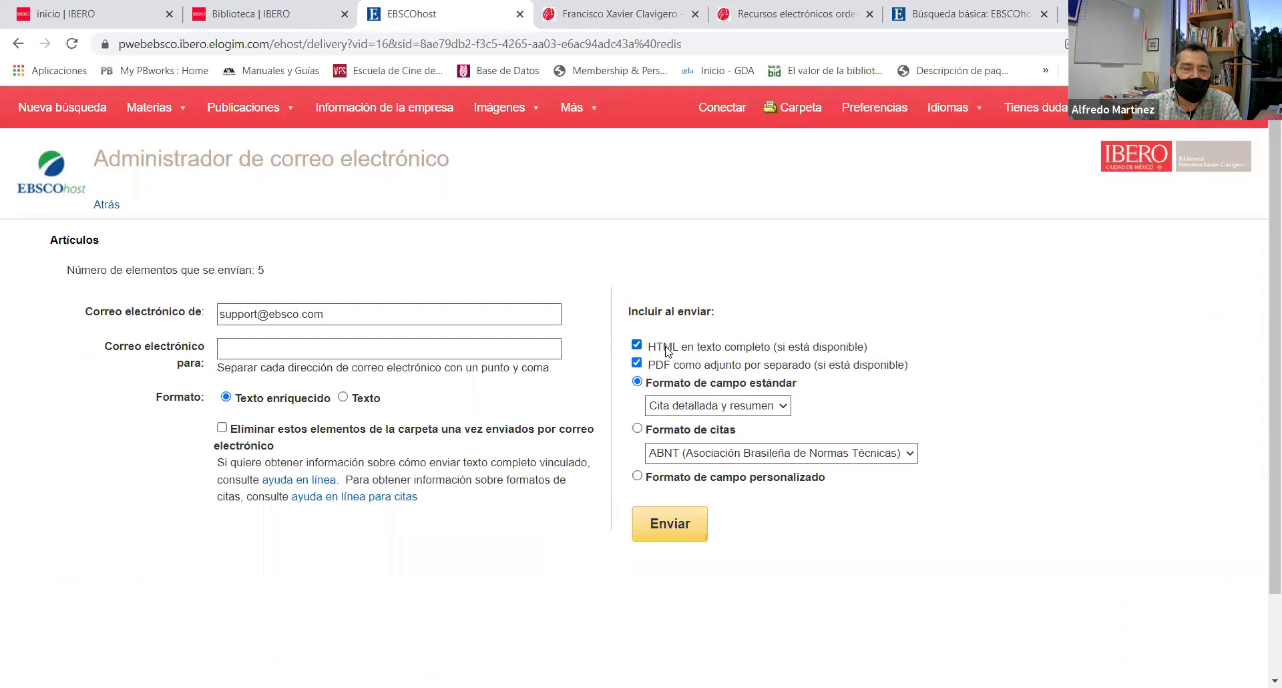
pyautogui.click(911, 453)
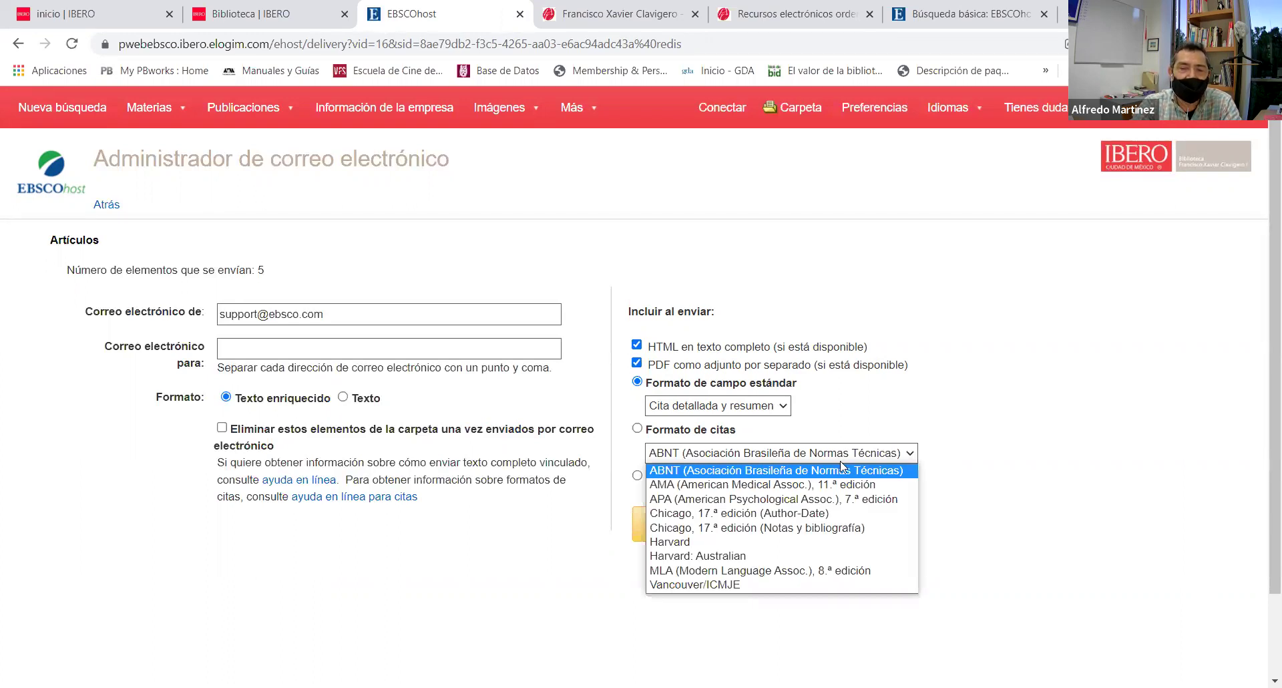
pyautogui.click(743, 505)
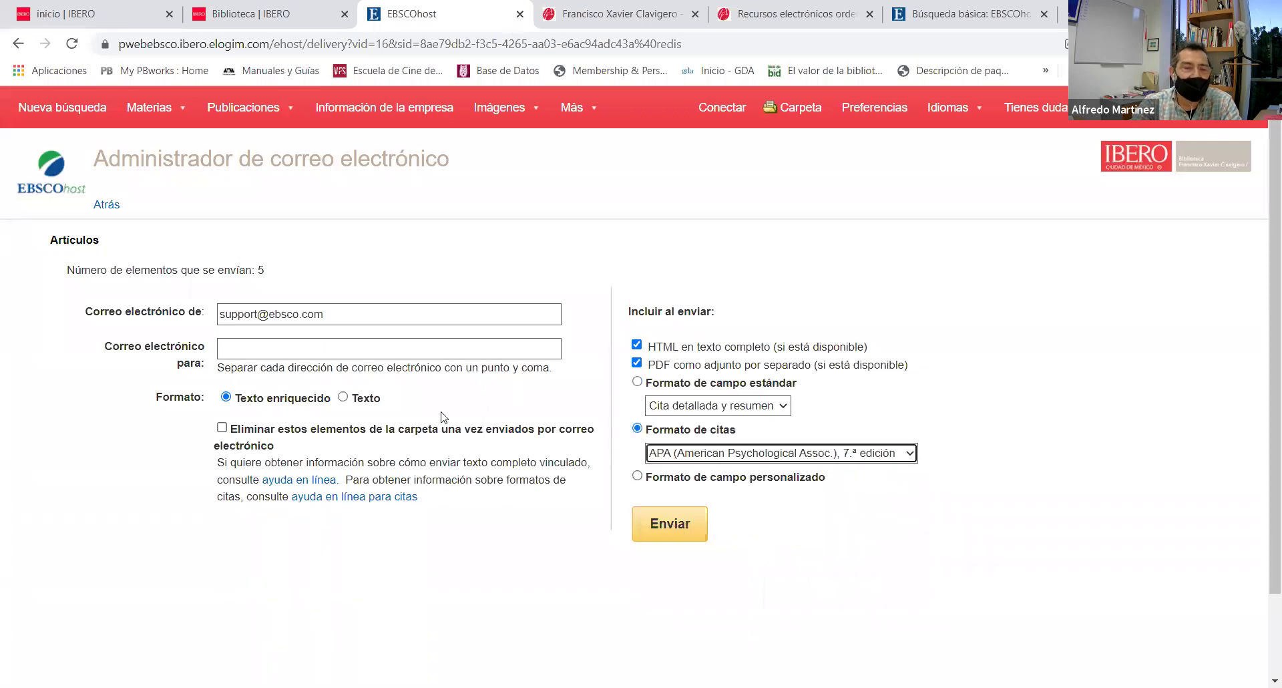
pyautogui.click(323, 346)
pyautogui.click(323, 383)
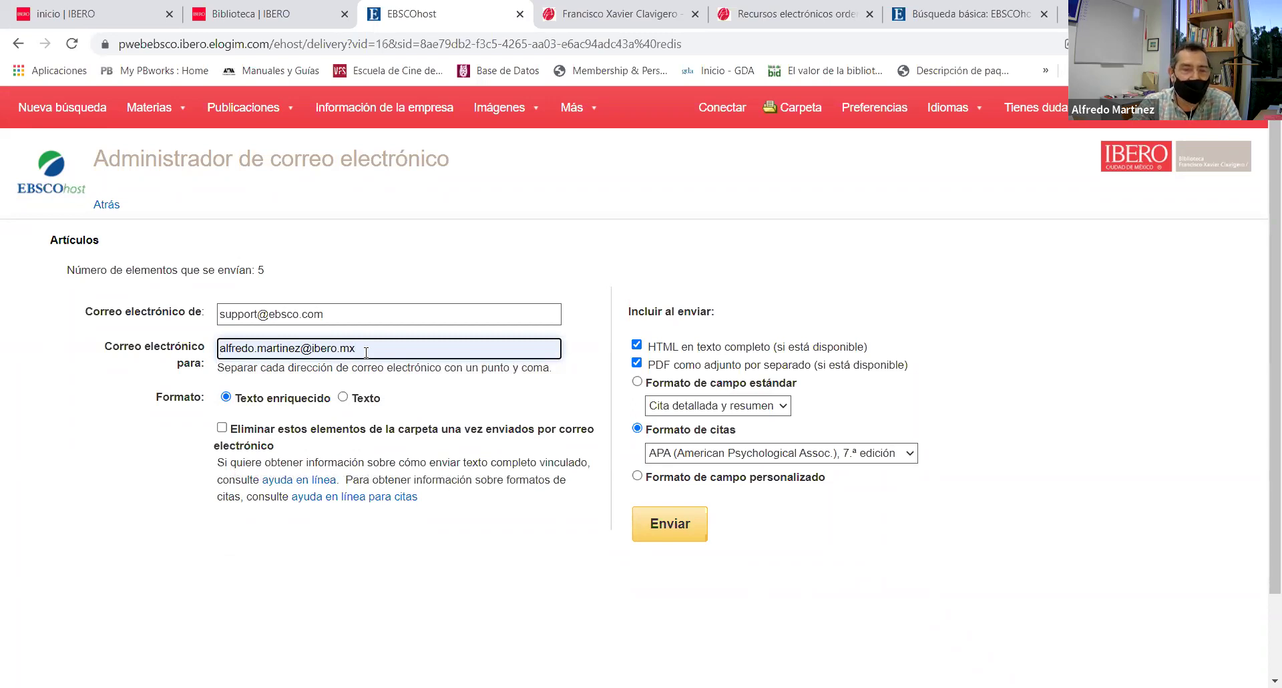
# Check the sender field and try adding a semicolon after the recipient's address to separate further recipients
pyautogui.click(681, 529)
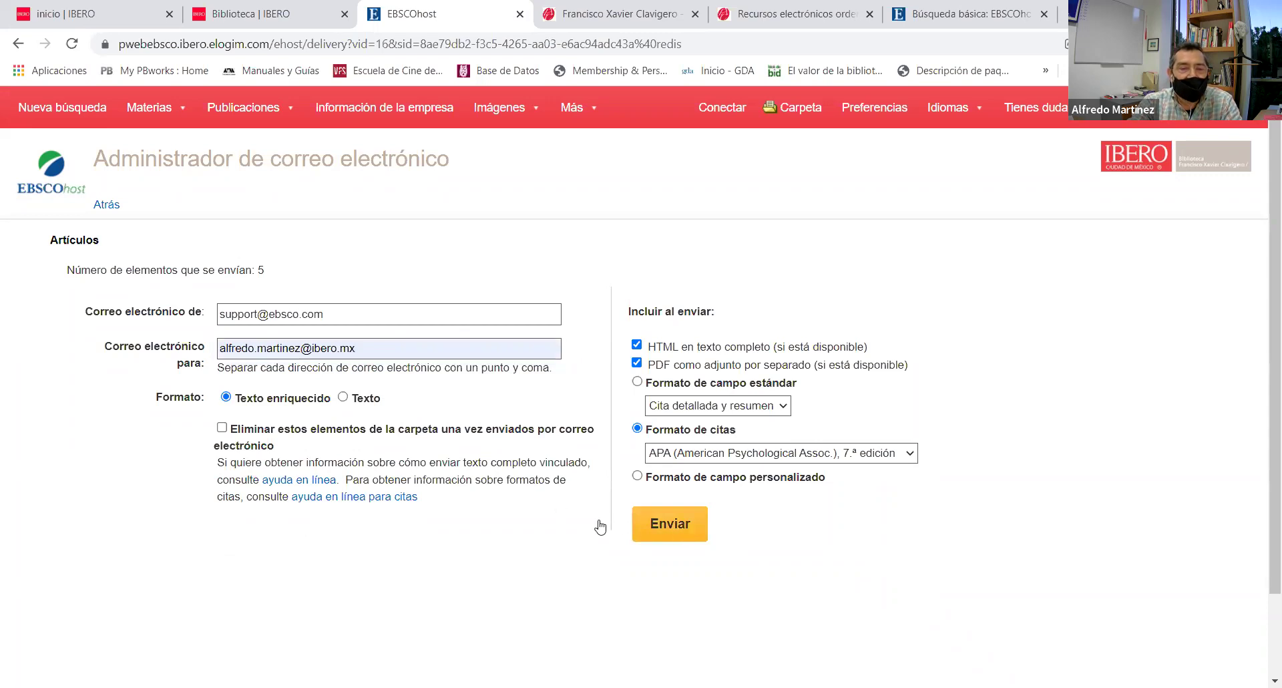
pyautogui.moveTo(364, 318); pyautogui.dragTo(213, 322)
pyautogui.click(325, 322)
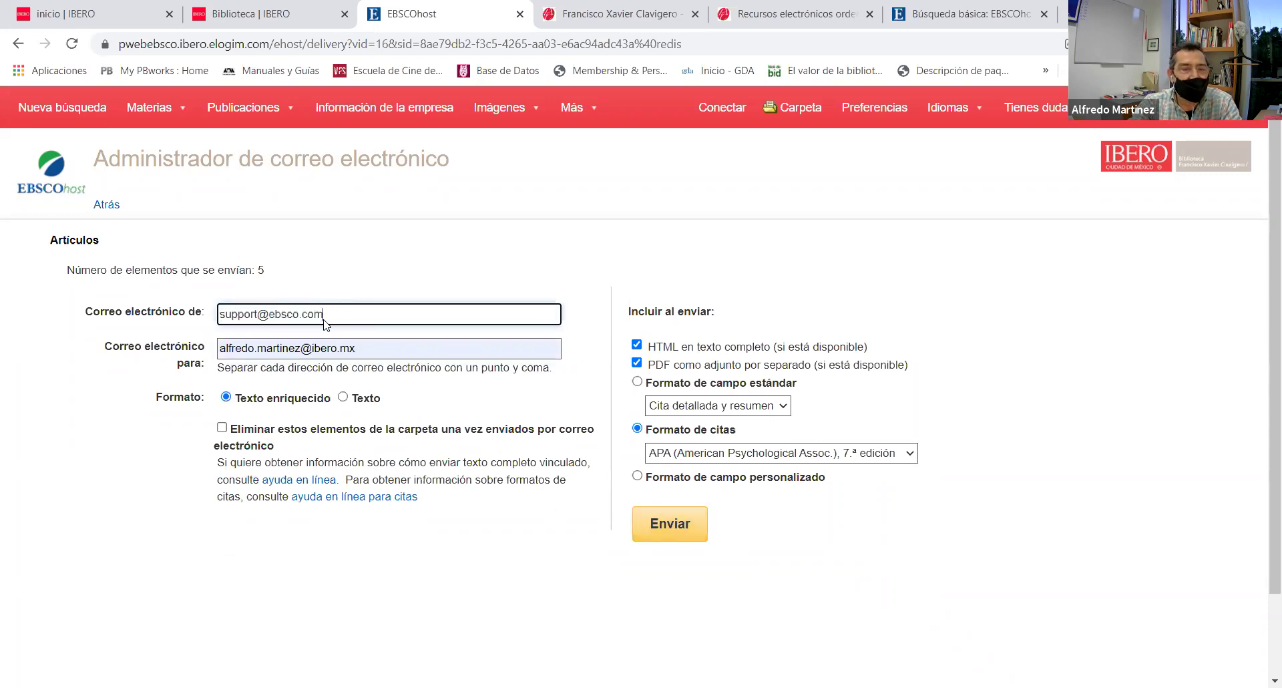
pyautogui.click(369, 356)
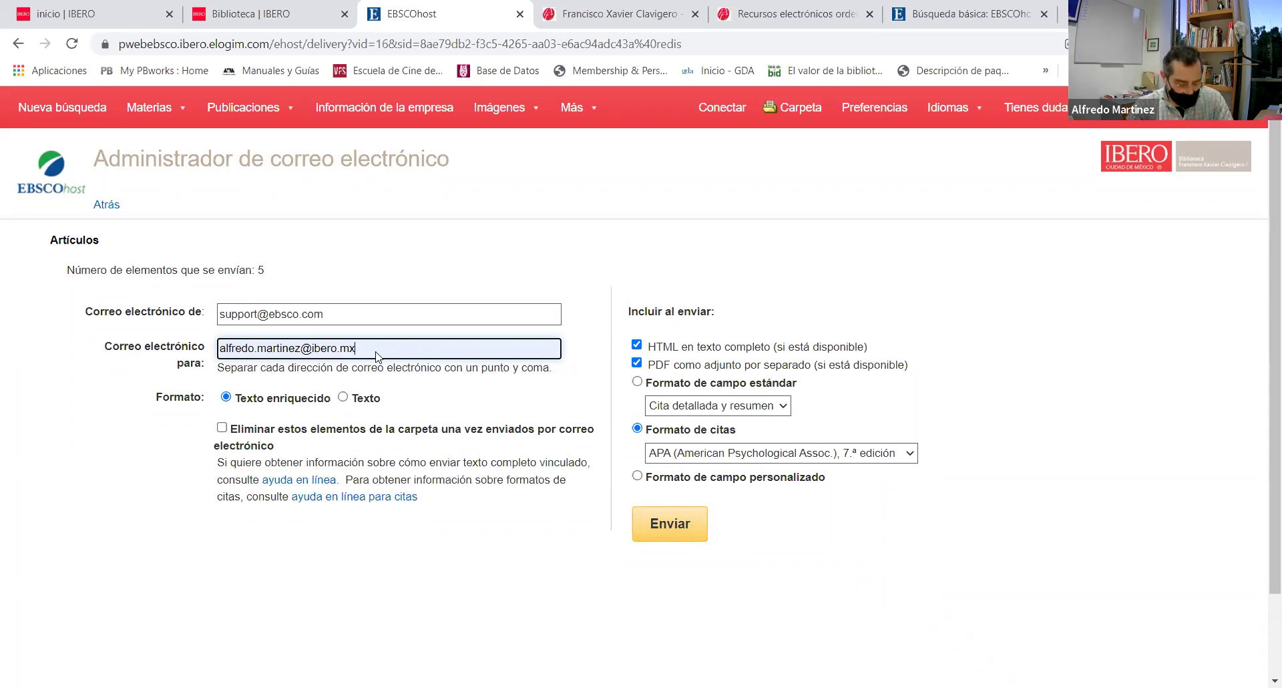
pyautogui.write(';')
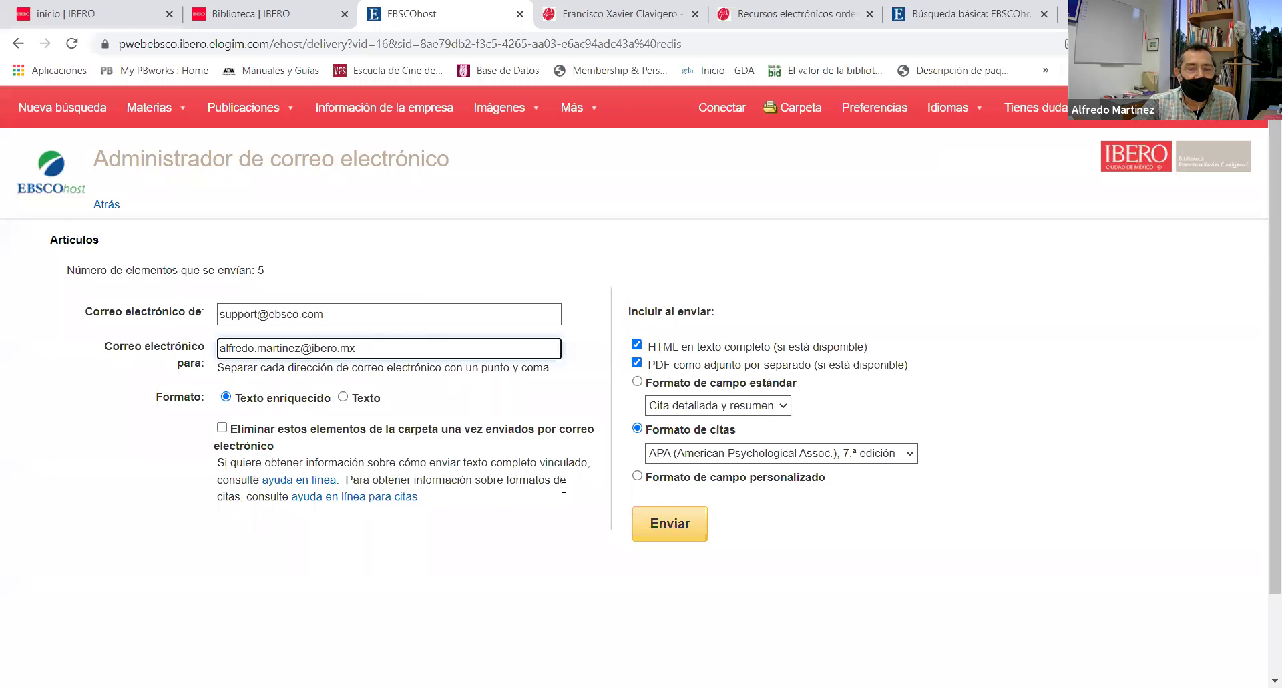
# Send the articles by e-mail, dismiss the confirmation and return from the folder to the results list
pyautogui.click(676, 525)
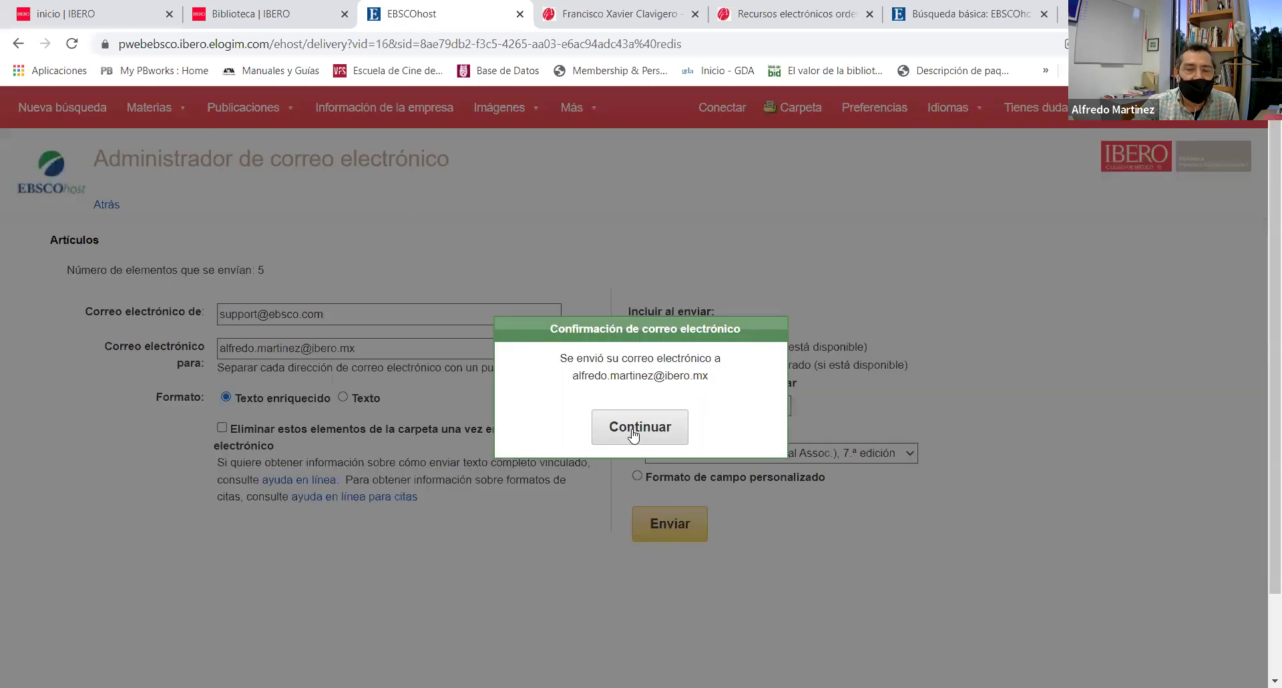
pyautogui.click(634, 436)
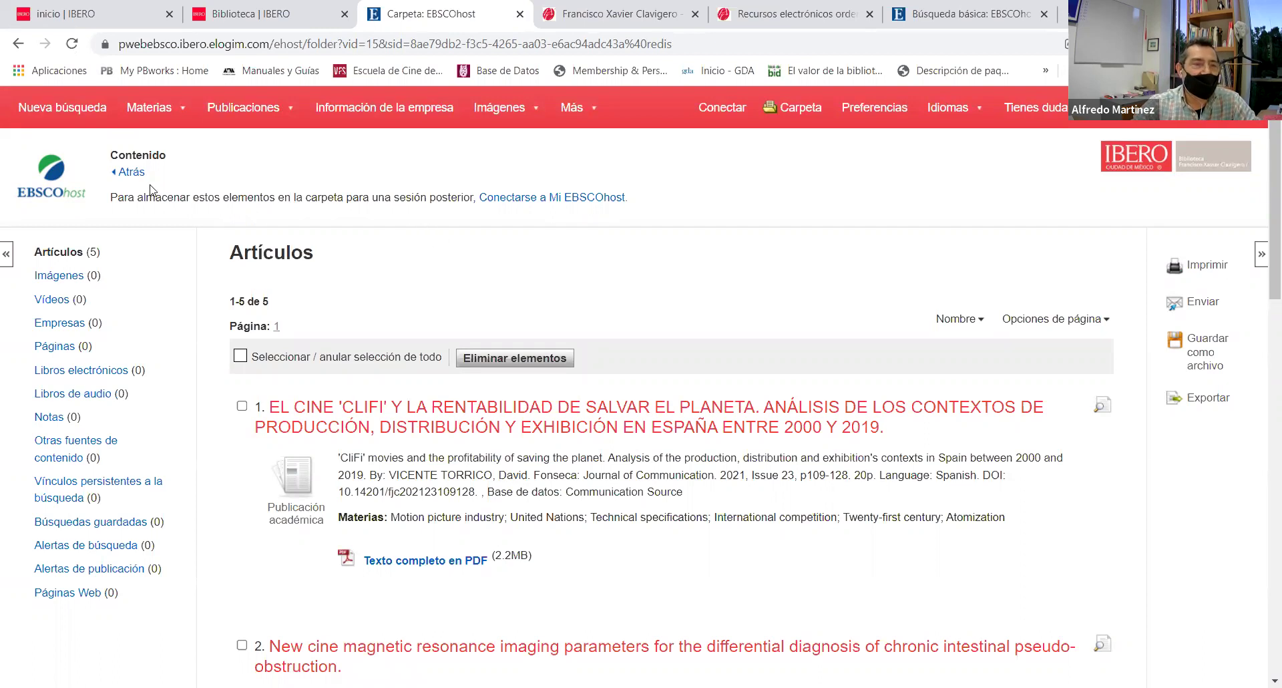
pyautogui.click(130, 174)
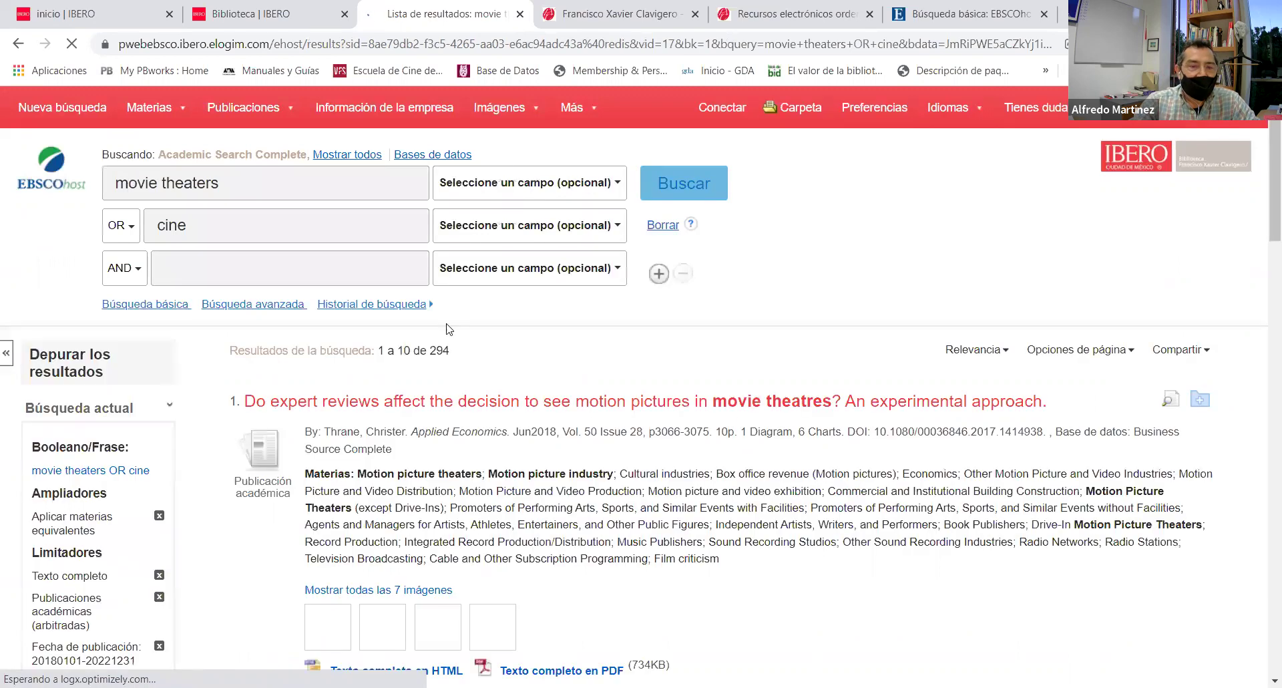
# Open the PDF full text of the first result, the article on expert reviews and movie theatres
pyautogui.scroll(-5, 572, 401)
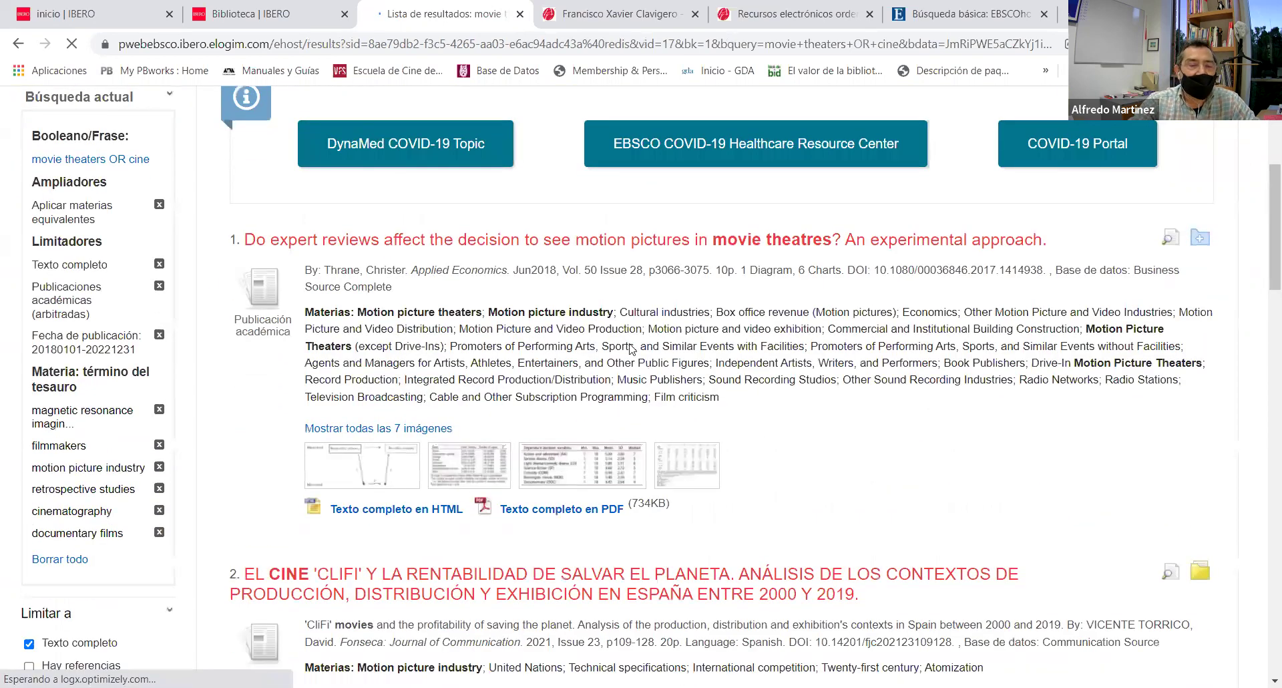
pyautogui.scroll(-3, 631, 349)
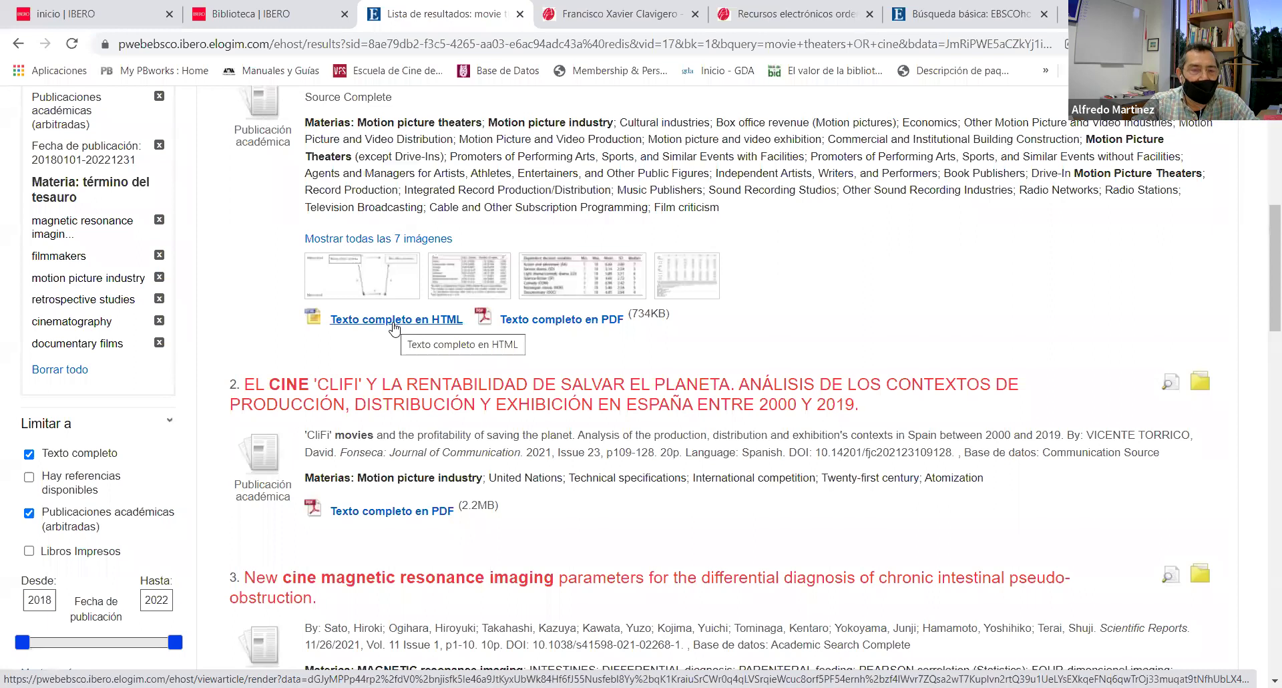
pyautogui.click(560, 327)
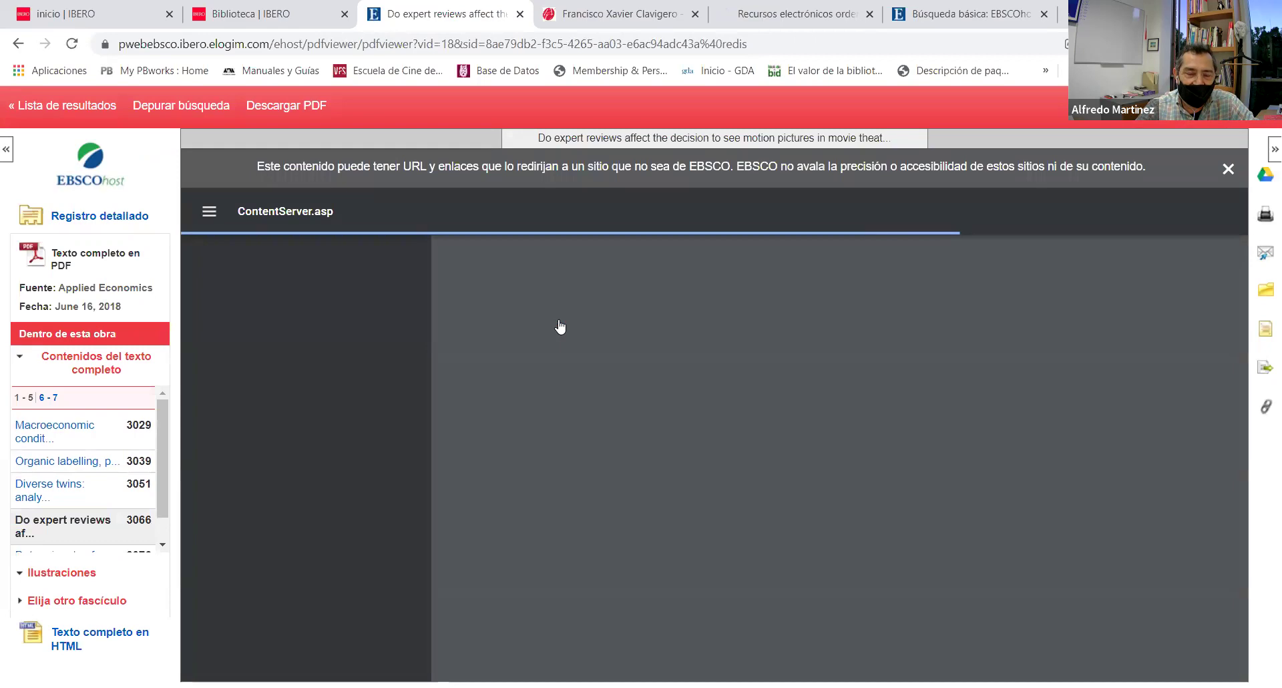
# Skim the article's PDF pages, examining its abstract, figure and tables
pyautogui.scroll(-5, 838, 414)
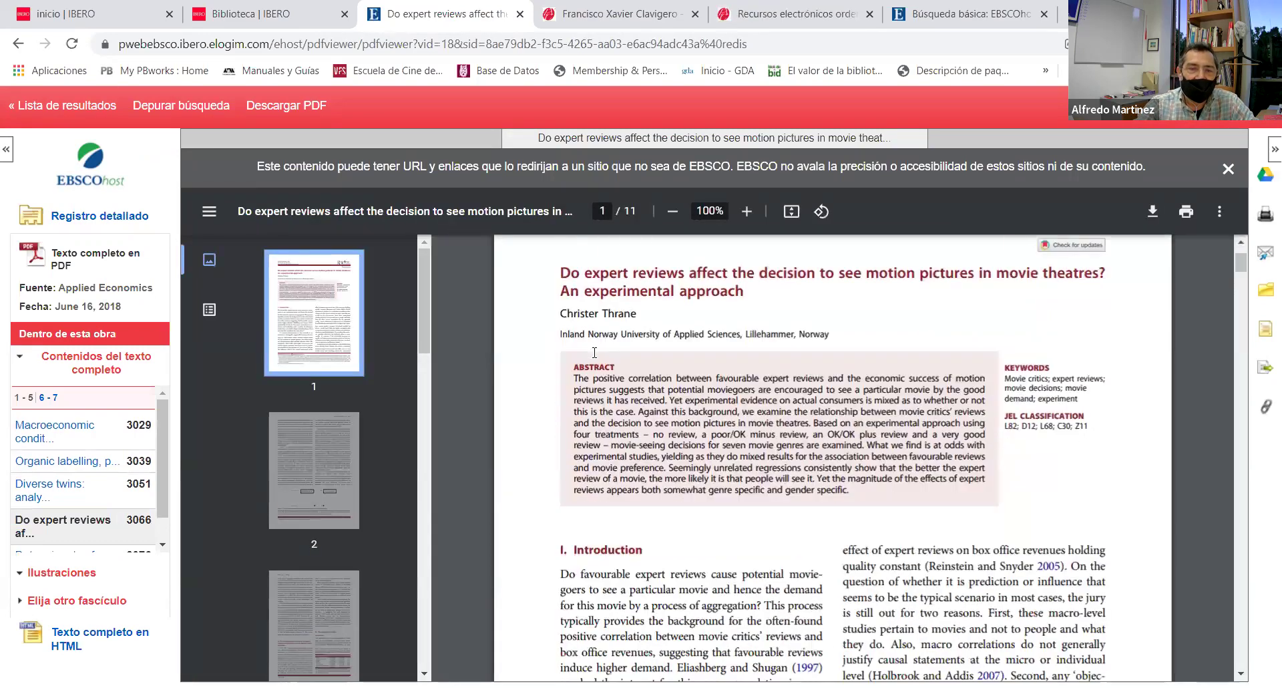
pyautogui.scroll(-10, 837, 415)
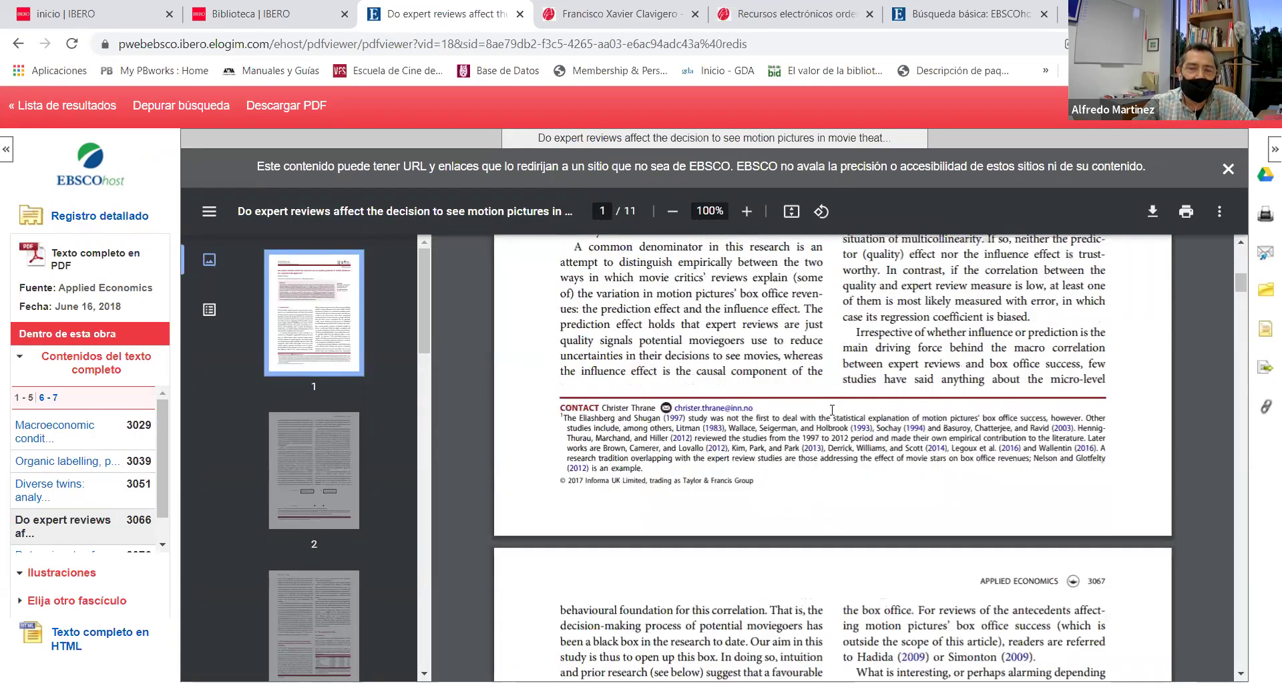
pyautogui.scroll(-8, 832, 410)
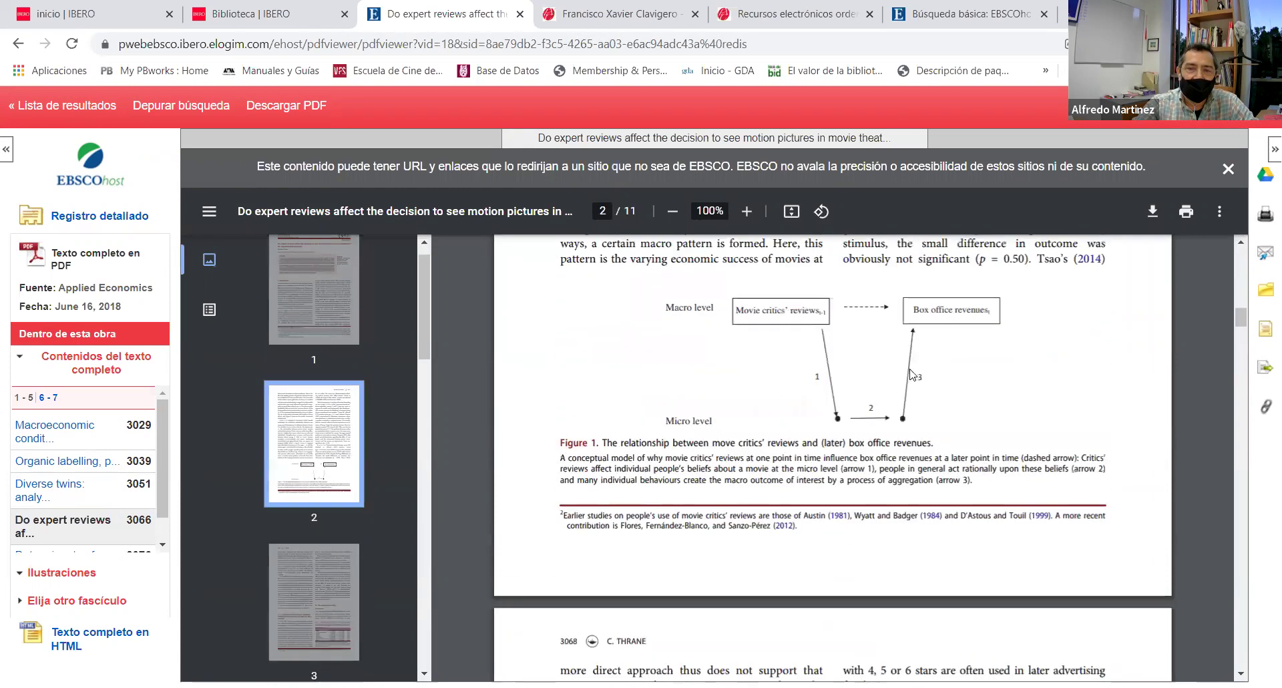
pyautogui.scroll(-7, 926, 402)
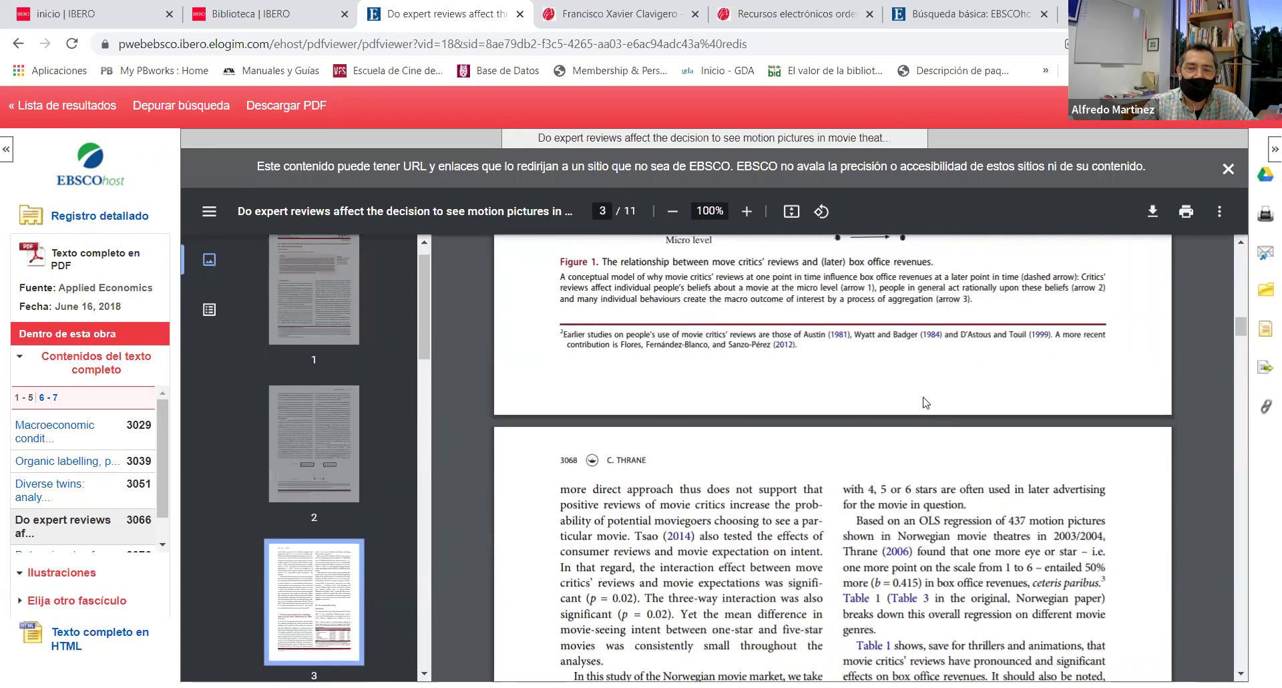
pyautogui.scroll(-10, 926, 402)
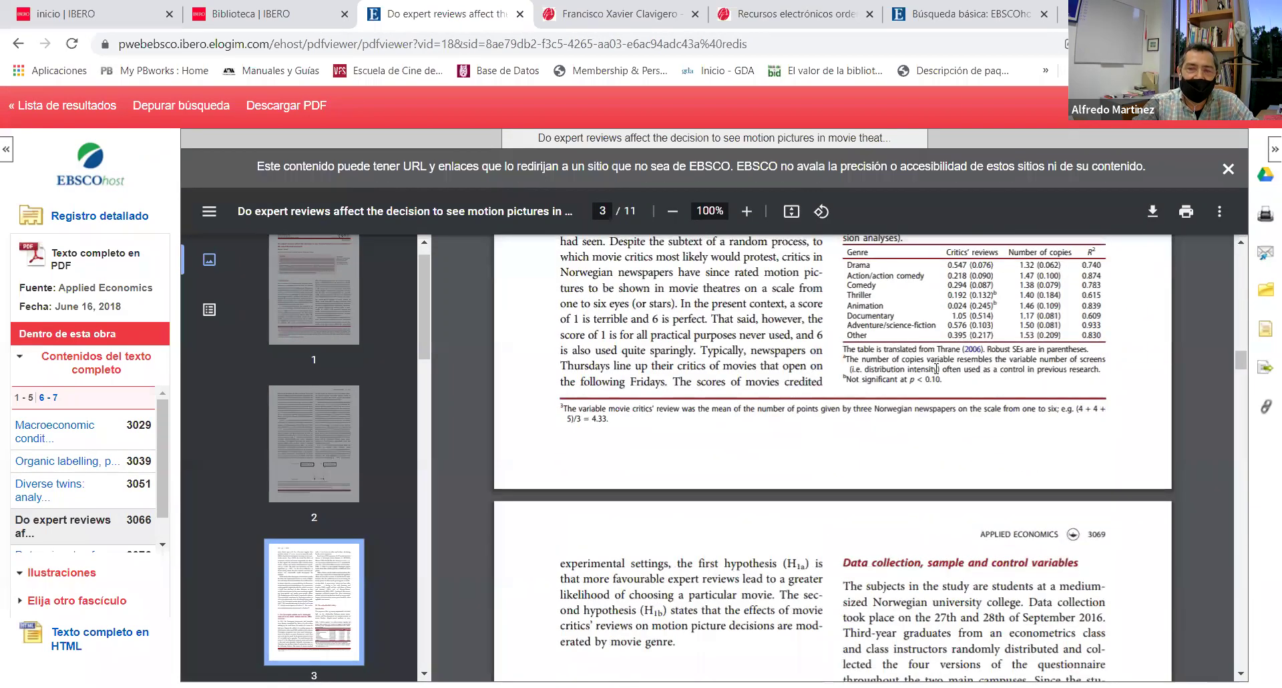
pyautogui.scroll(-5, 905, 393)
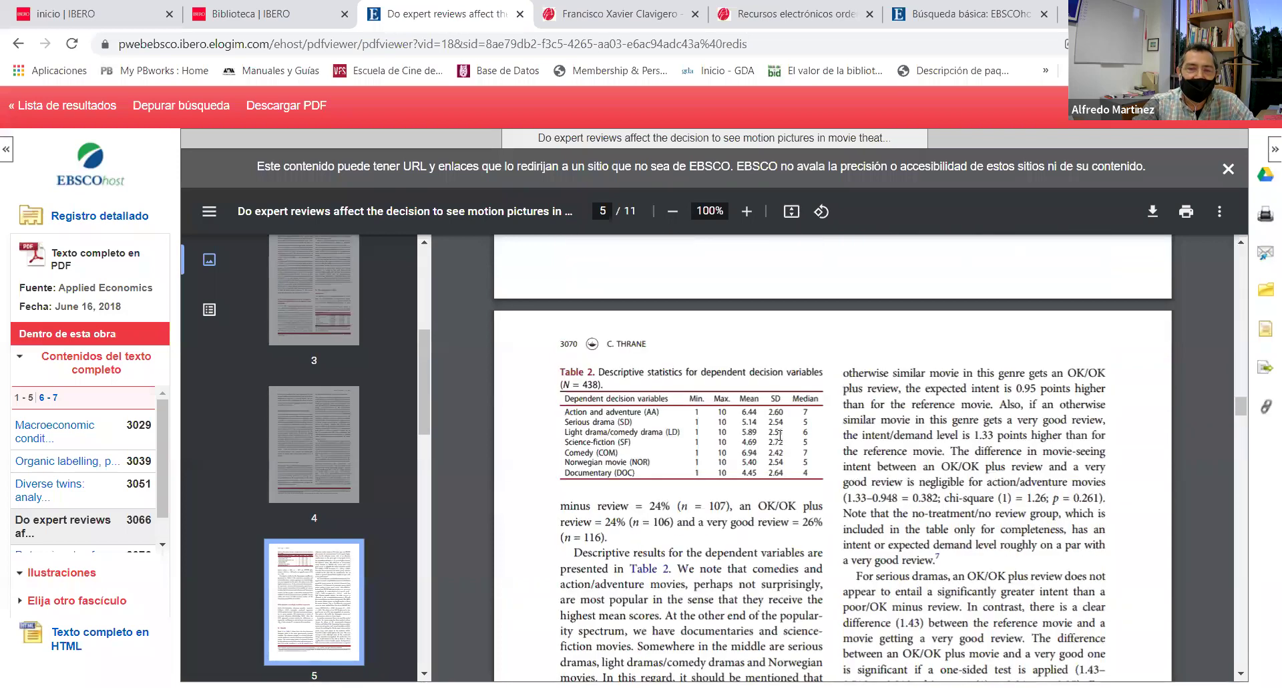
pyautogui.scroll(-10, 780, 435)
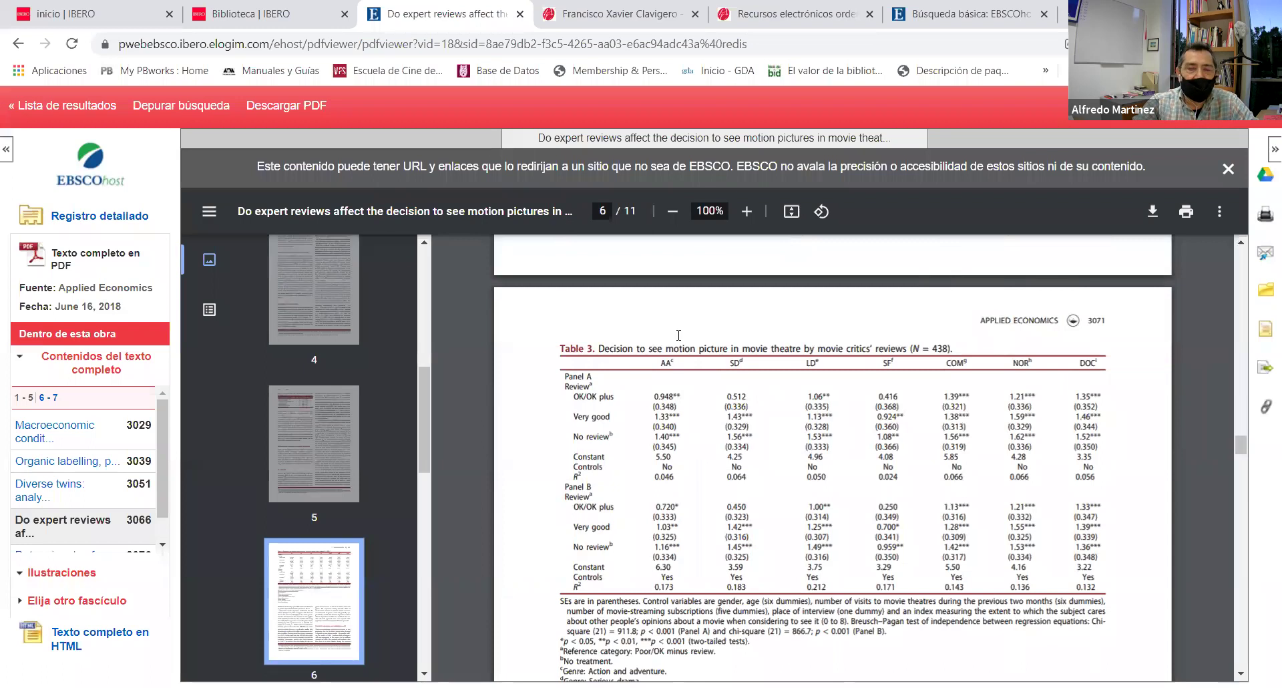
# Download the article's PDF to the Desktop under the proposed file name ContentServer (1).pdf
pyautogui.click(1154, 219)
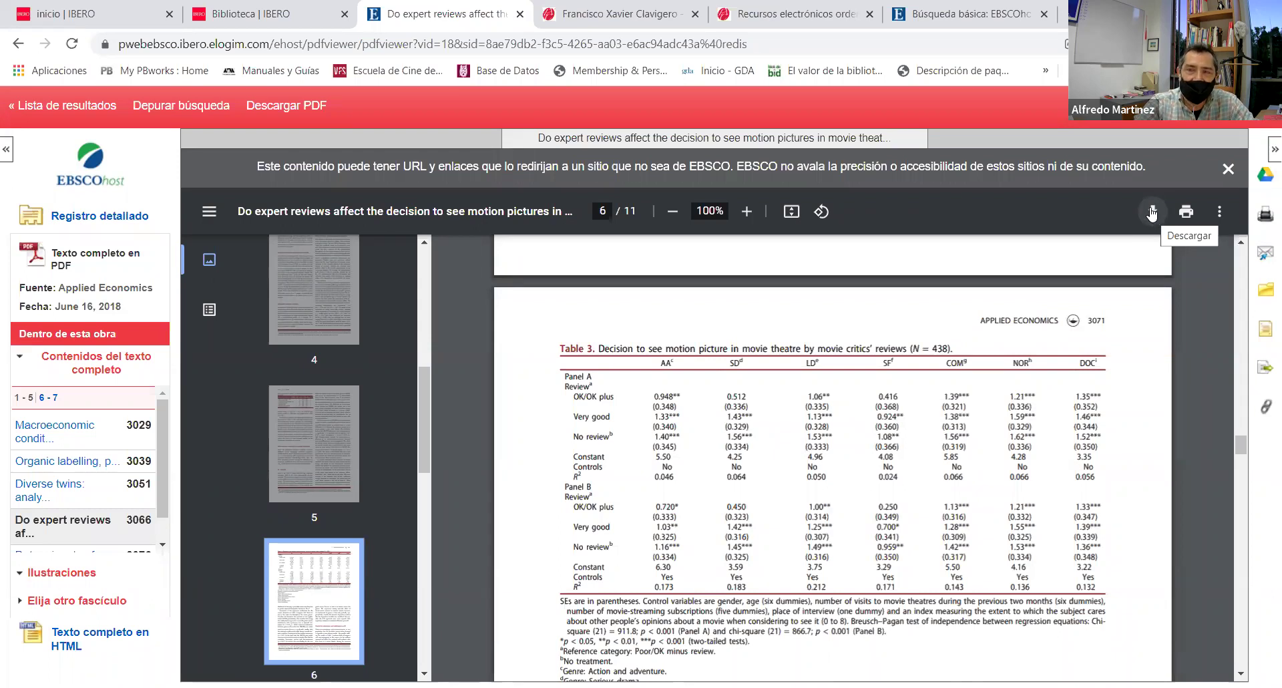
pyautogui.click(1151, 220)
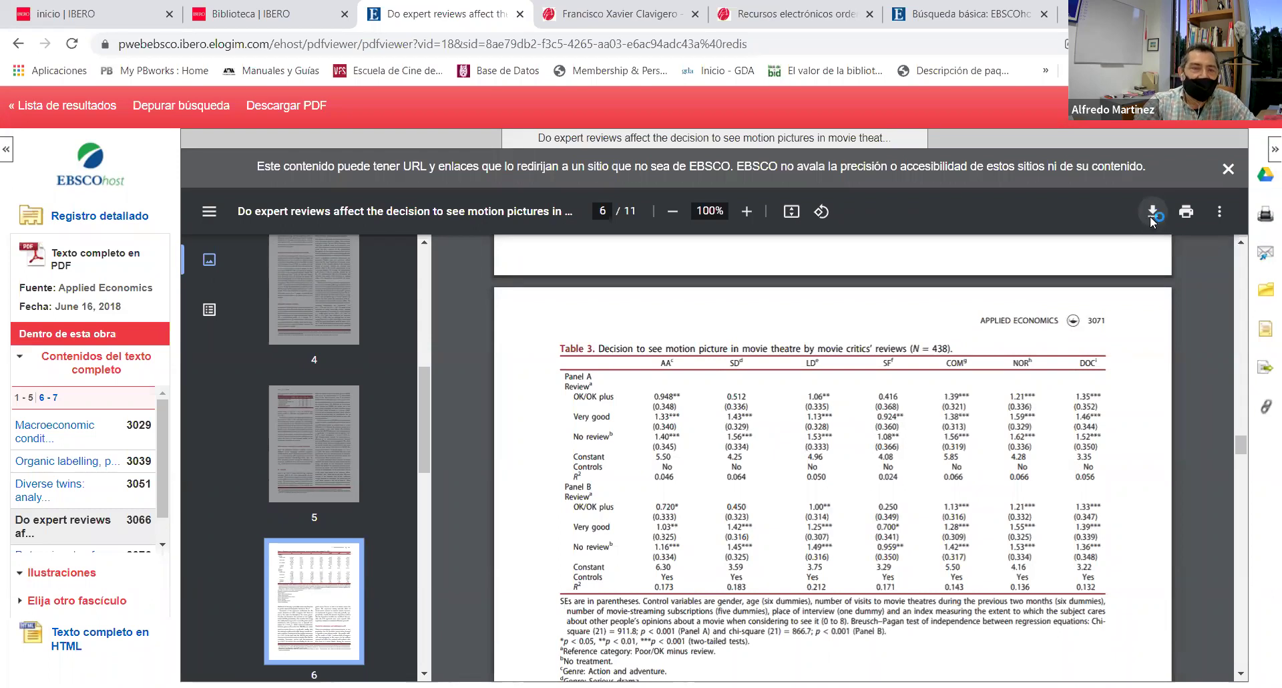
pyautogui.scroll(3, 94, 147)
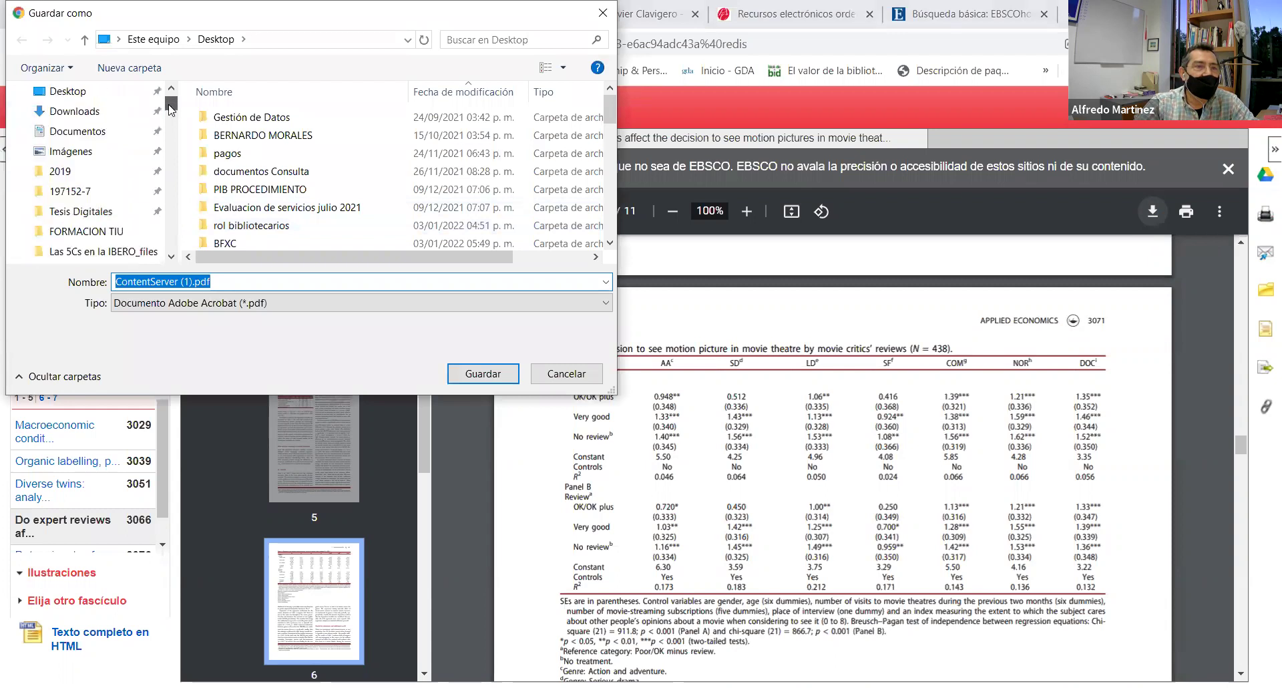
pyautogui.click(80, 95)
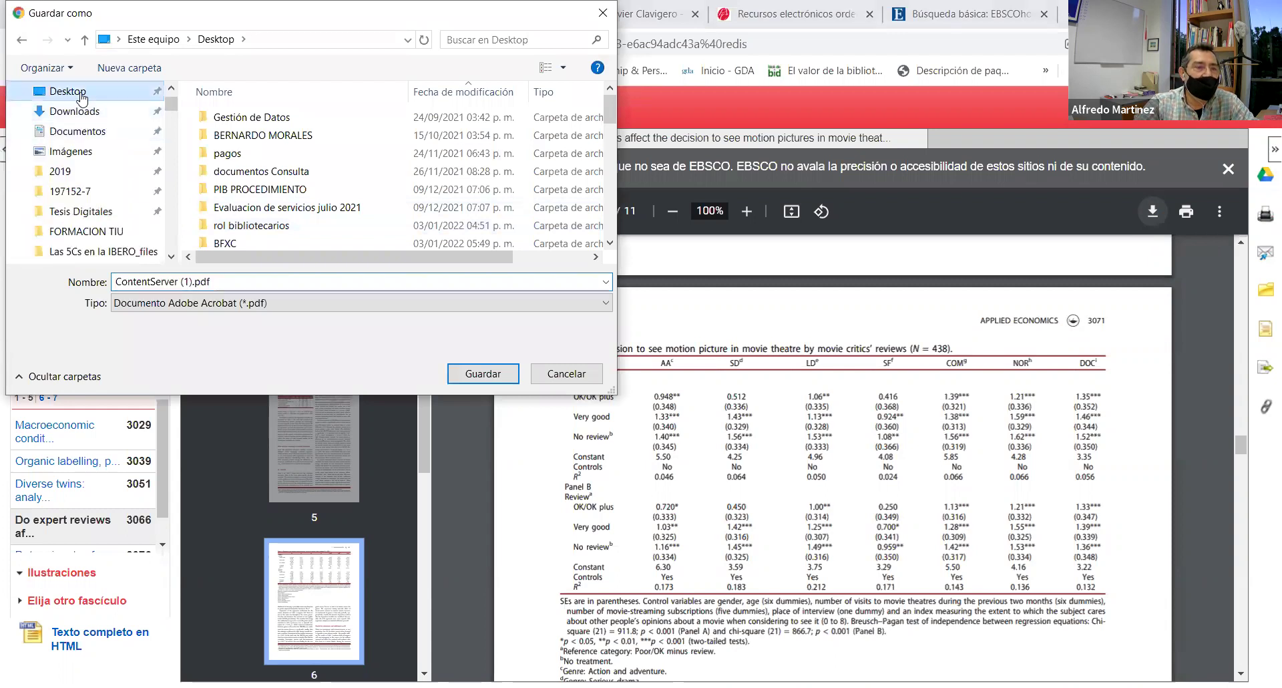
pyautogui.click(474, 376)
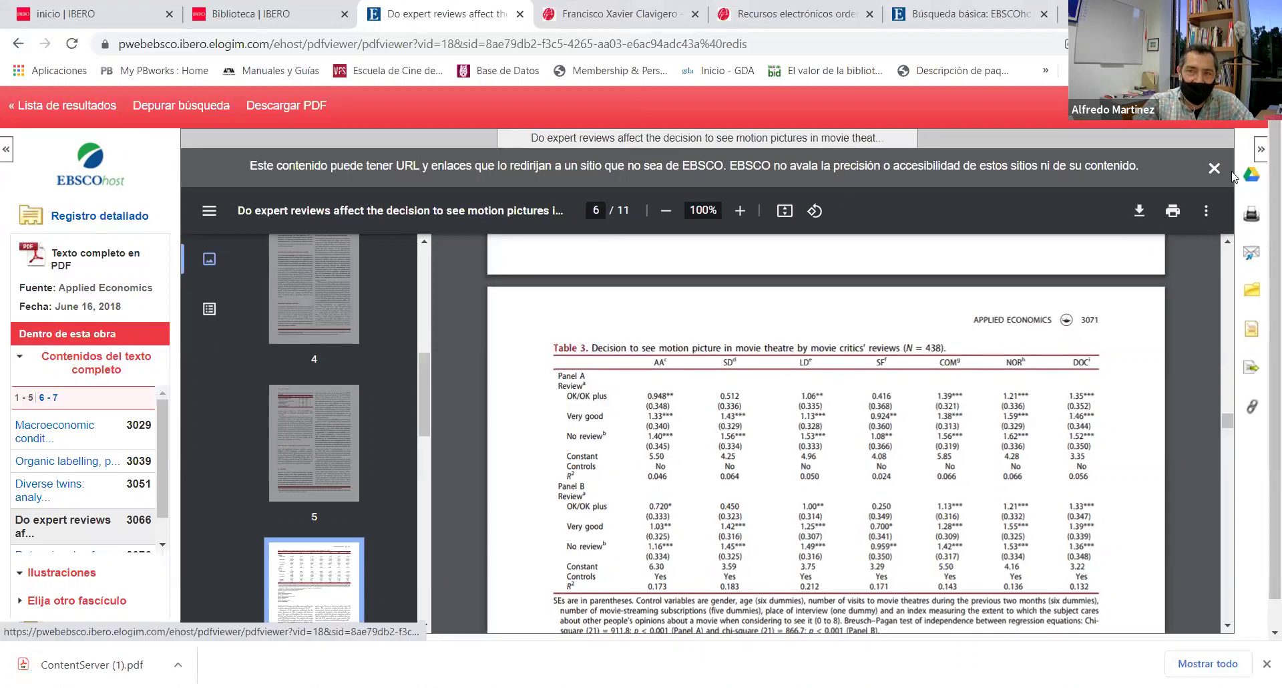
# Look up the article's APA, 7.ª edición reference among the citation formats, select its text and close the citations
pyautogui.click(1251, 332)
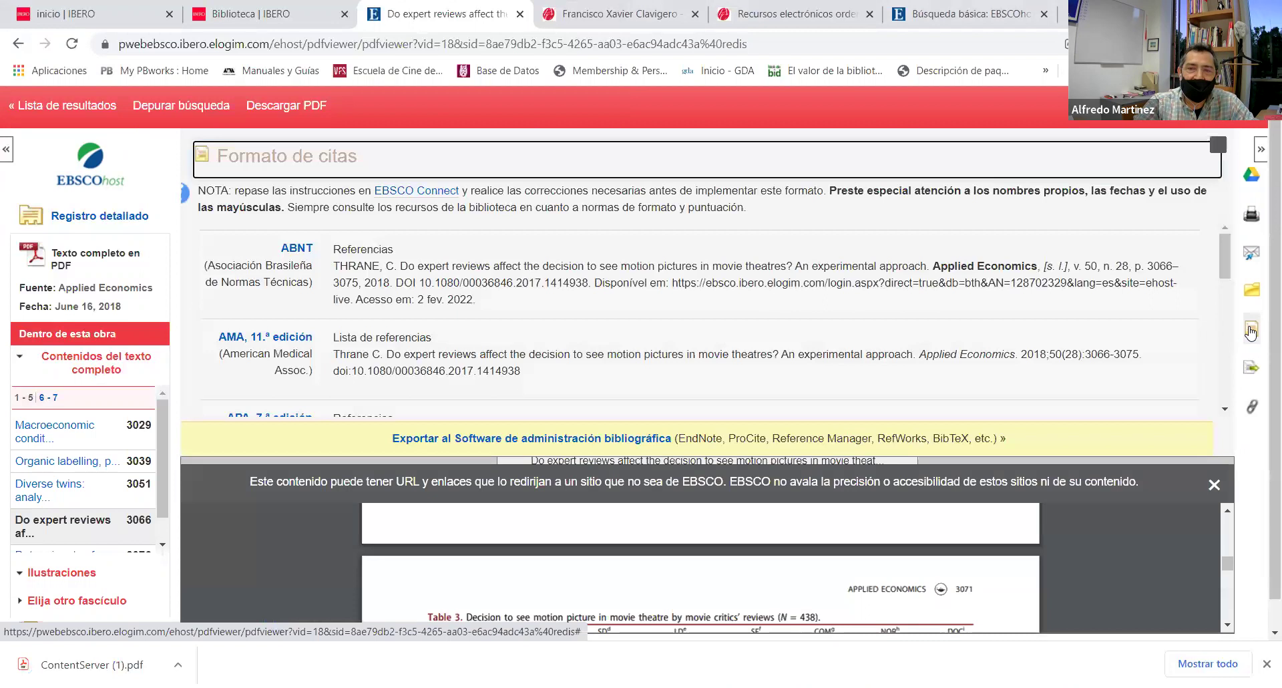
pyautogui.moveTo(1225, 260); pyautogui.dragTo(1219, 292)
pyautogui.moveTo(608, 330); pyautogui.dragTo(304, 314)
pyautogui.rightClick(395, 318)
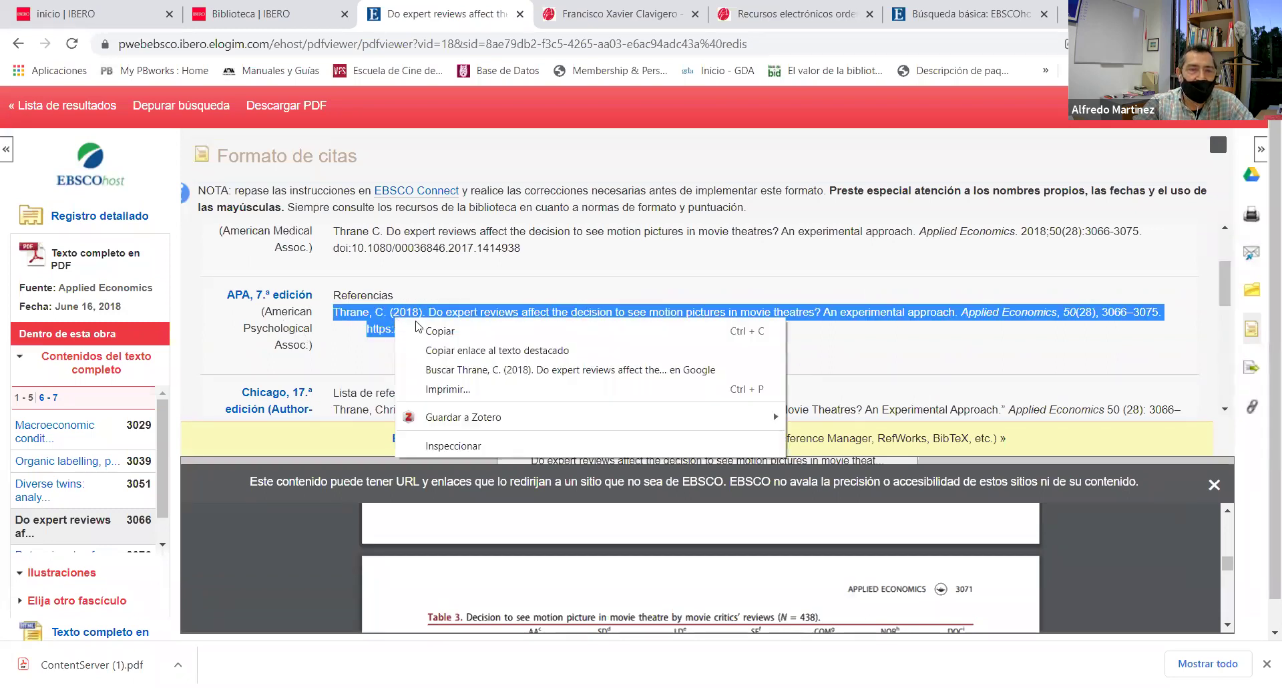
pyautogui.click(738, 348)
pyautogui.click(1246, 331)
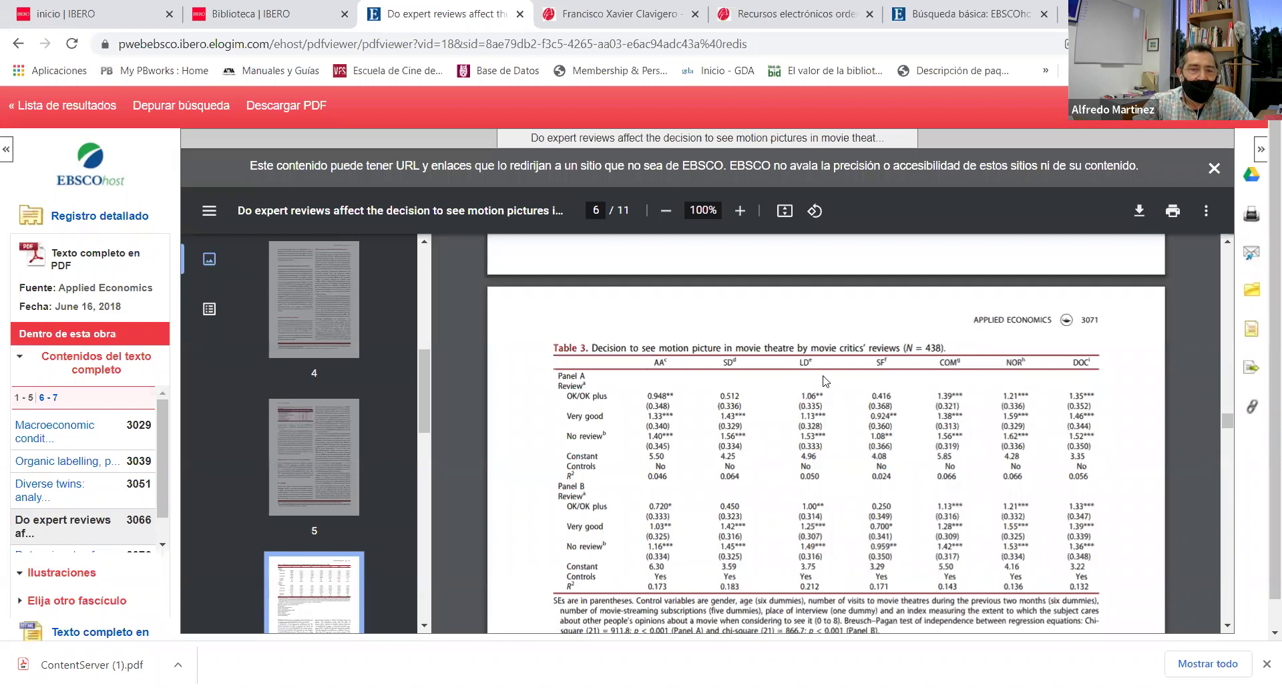
# Return to the results list and open the first article's full text in HTML
pyautogui.scroll(-3, 826, 380)
pyautogui.scroll(-5, 826, 381)
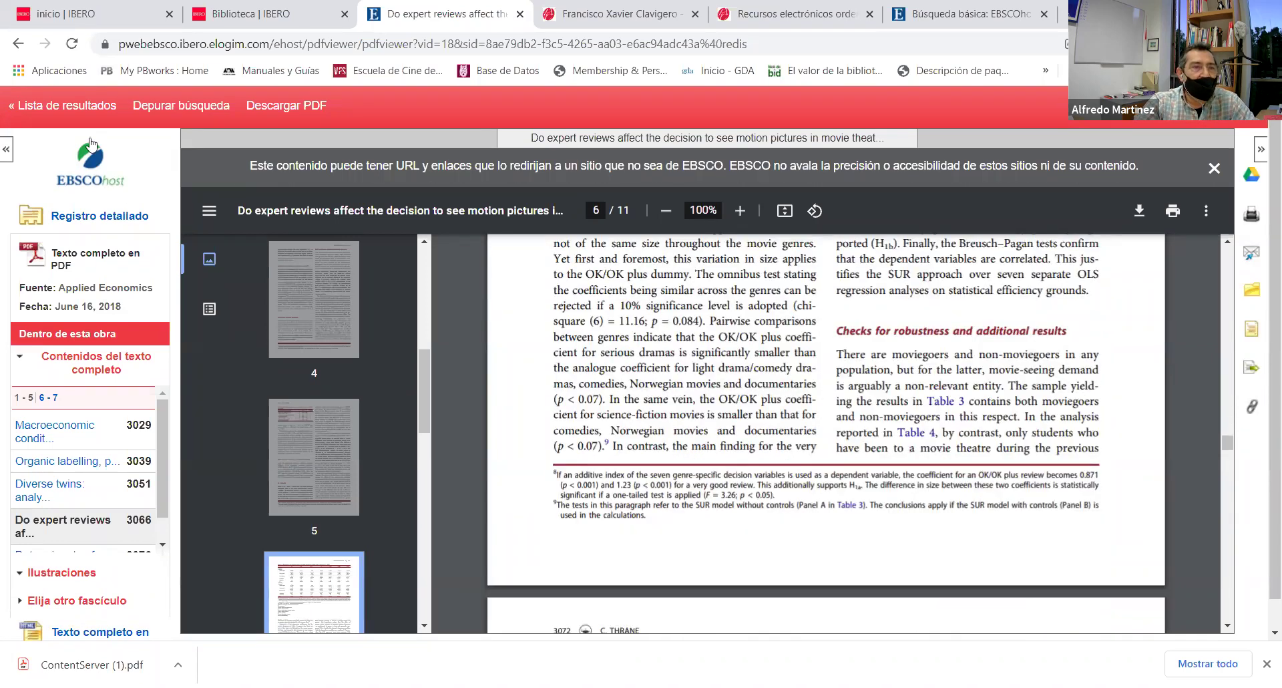
pyautogui.click(67, 109)
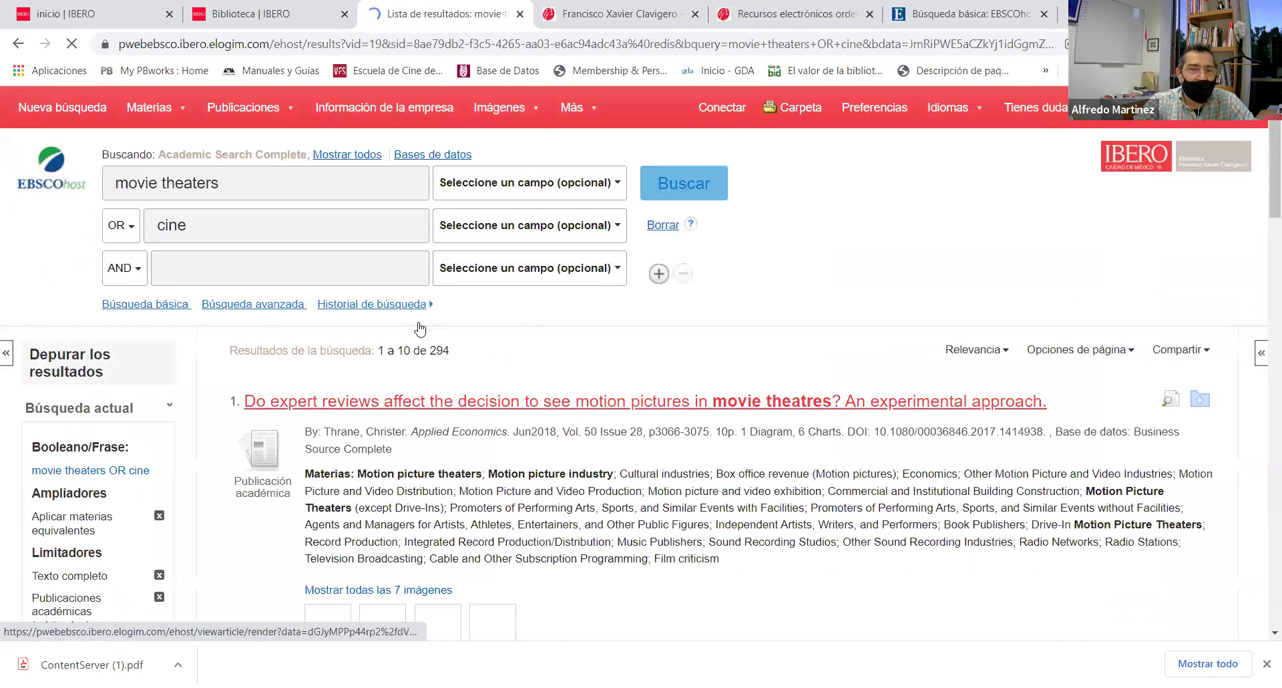
pyautogui.scroll(-5, 407, 327)
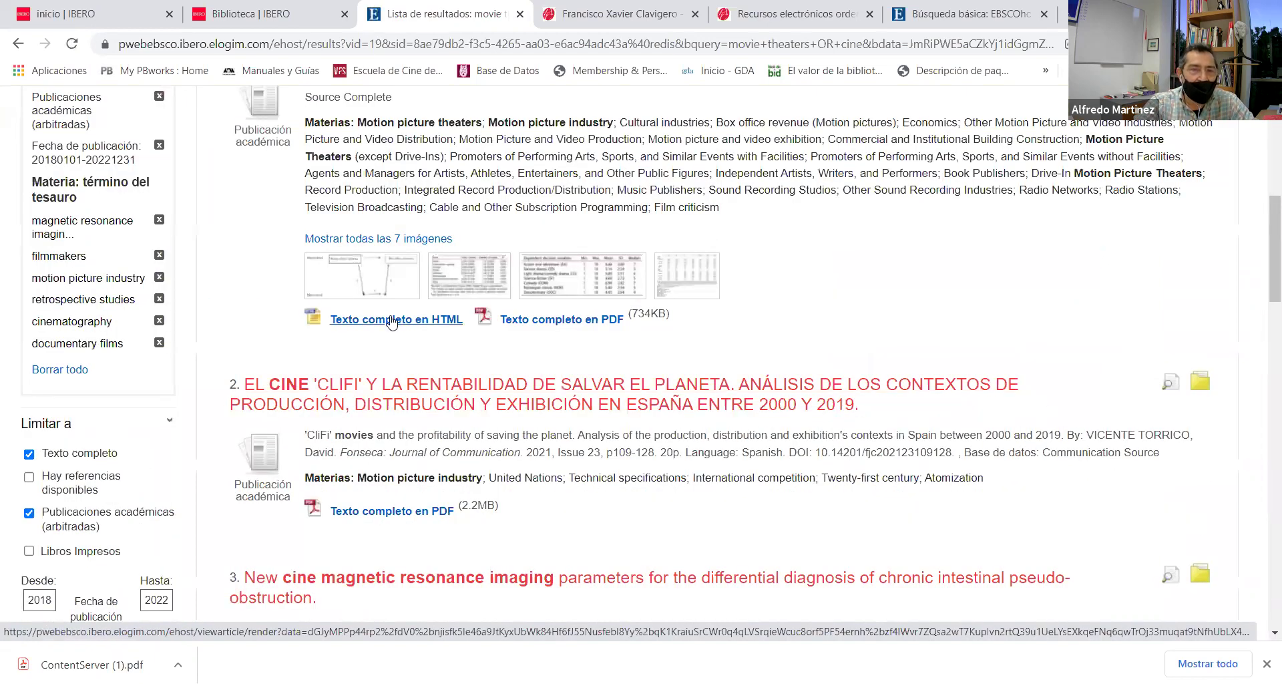
pyautogui.click(392, 322)
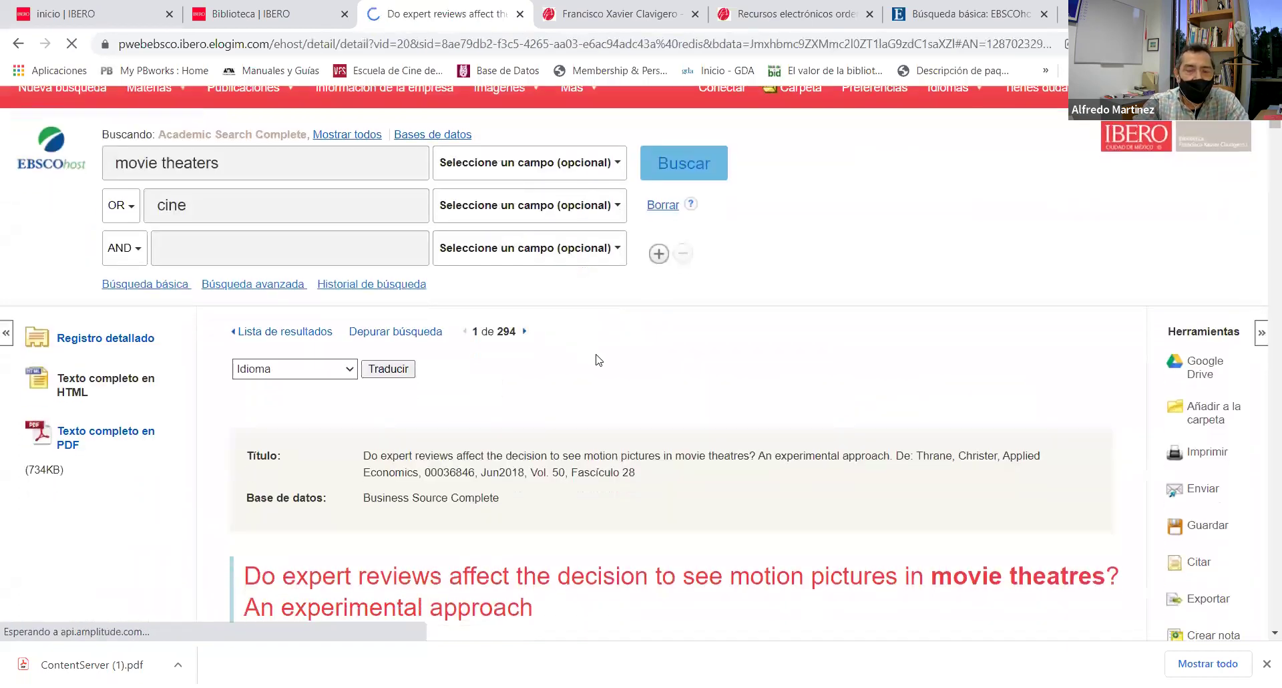
# Skim the HTML version of the article, examining its contents list, sections and tables, and return to its beginning
pyautogui.scroll(-5, 596, 354)
pyautogui.scroll(-5, 595, 354)
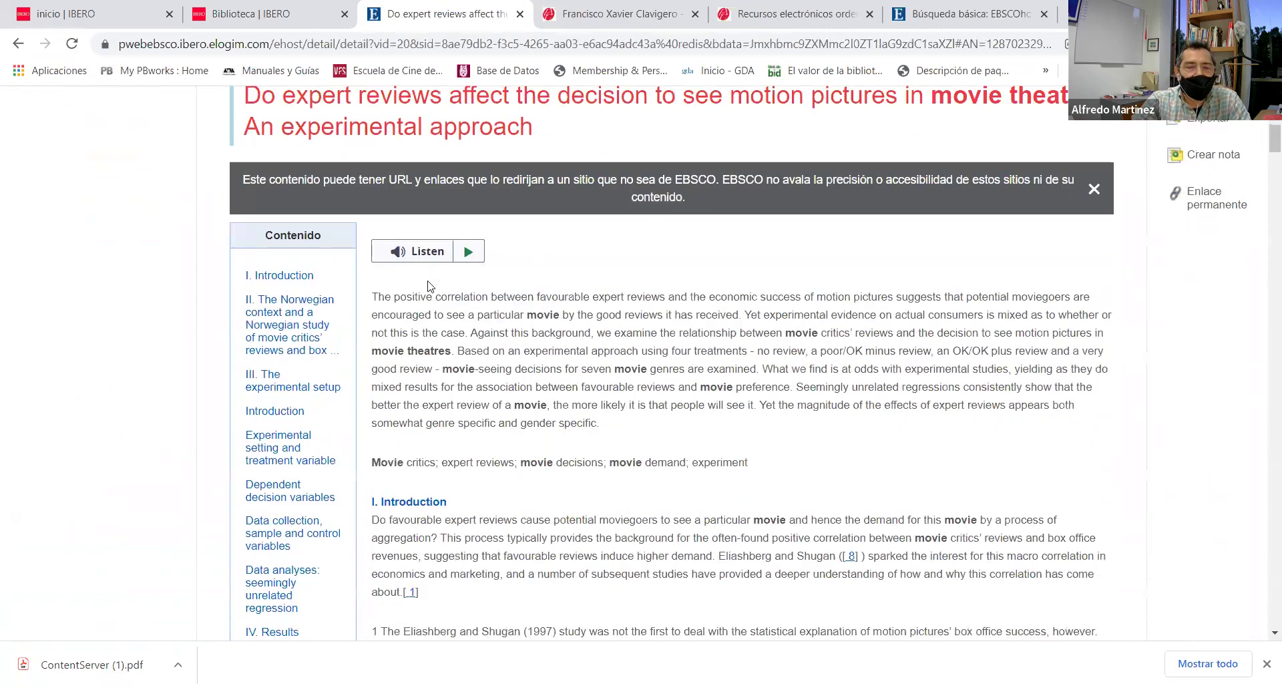
pyautogui.scroll(-10, 497, 301)
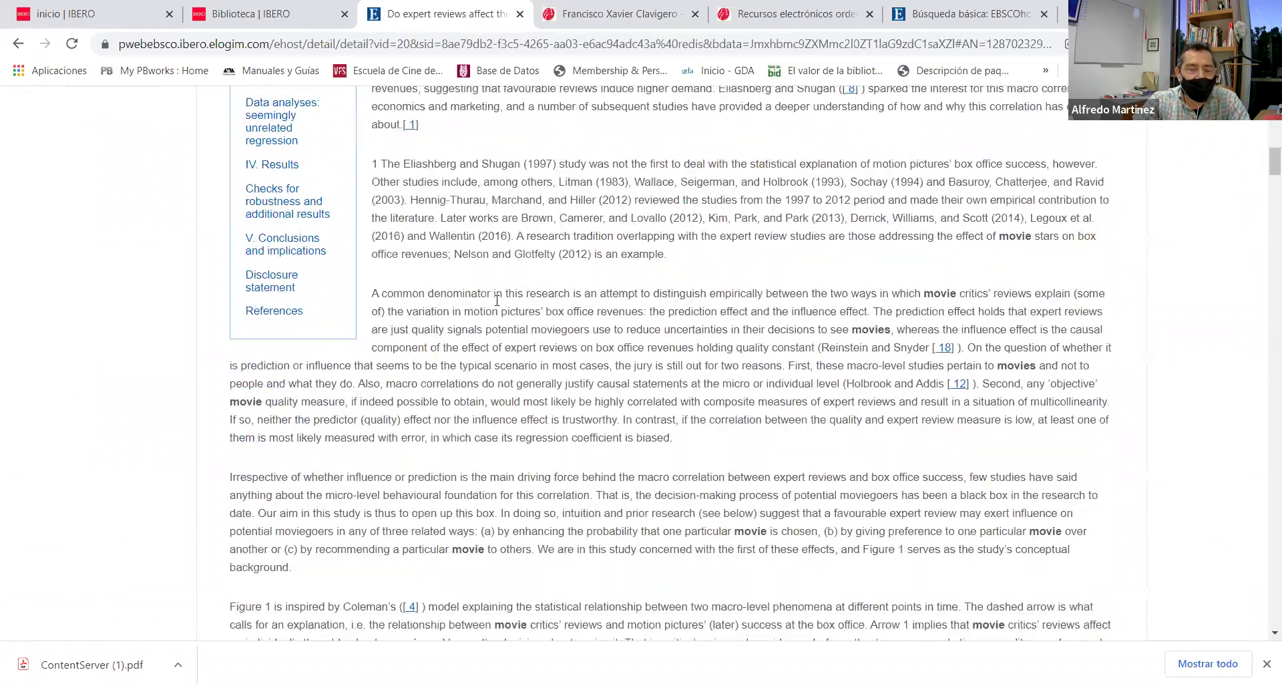
pyautogui.scroll(-15, 497, 300)
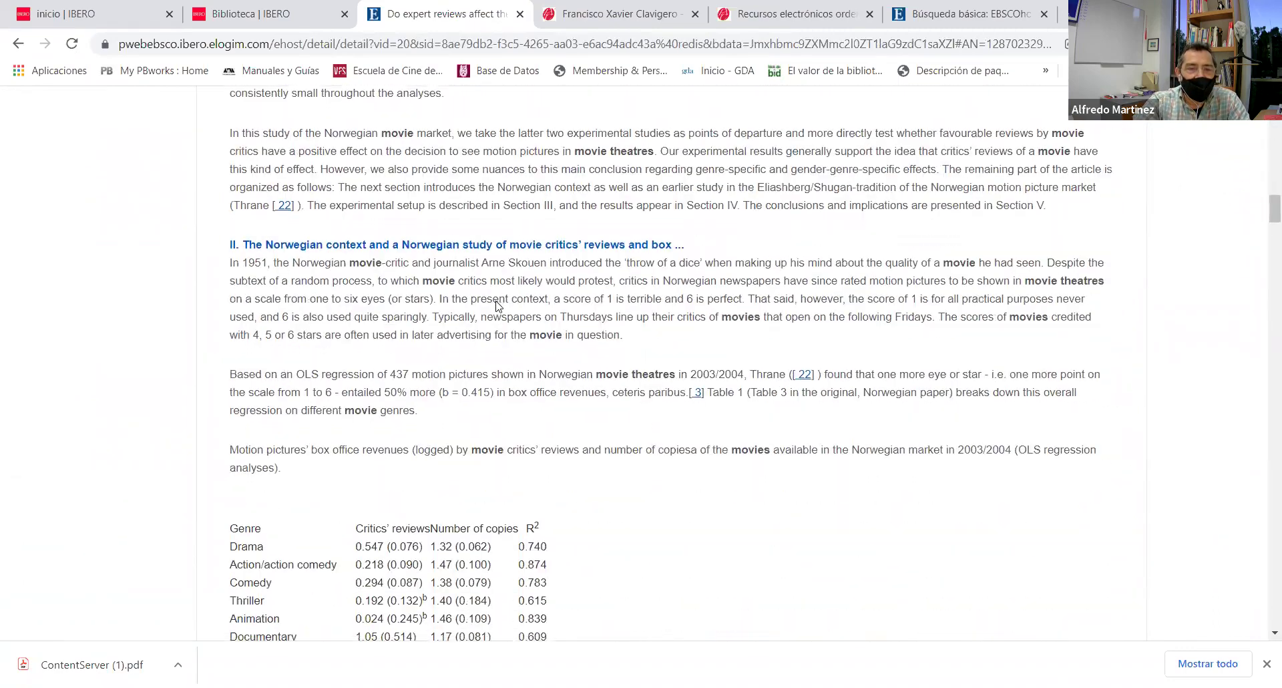
pyautogui.scroll(15, 753, 440)
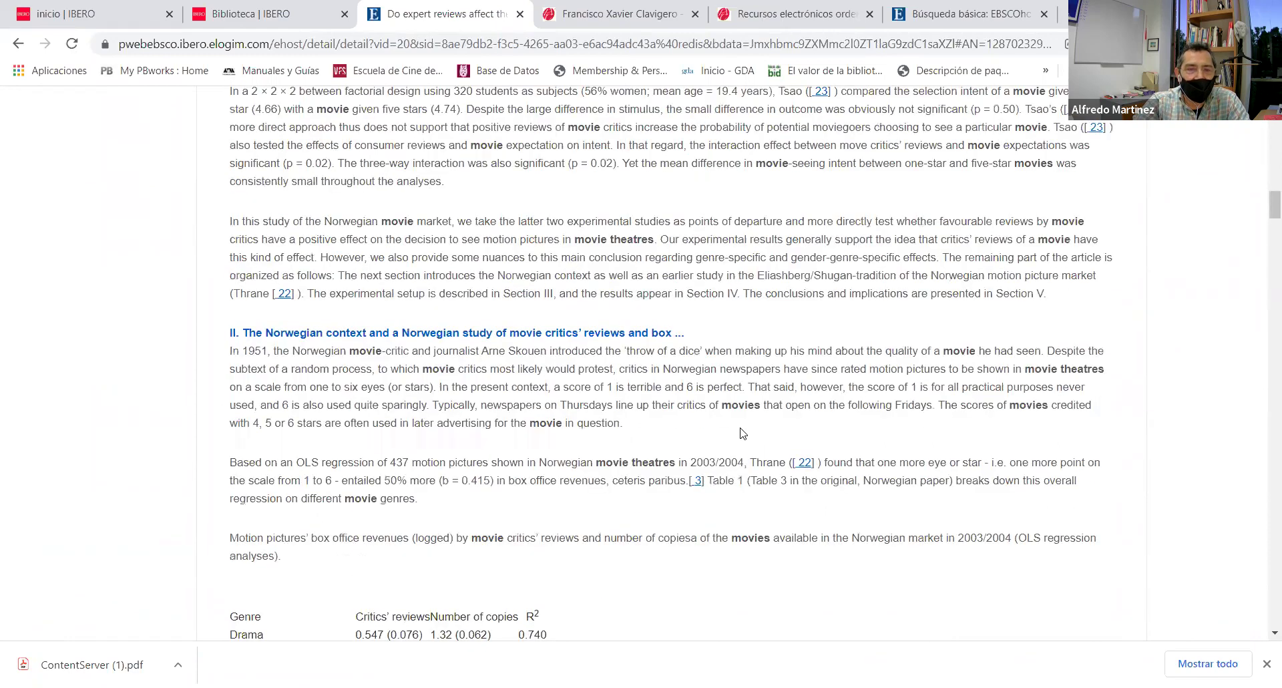
pyautogui.scroll(4, 549, 343)
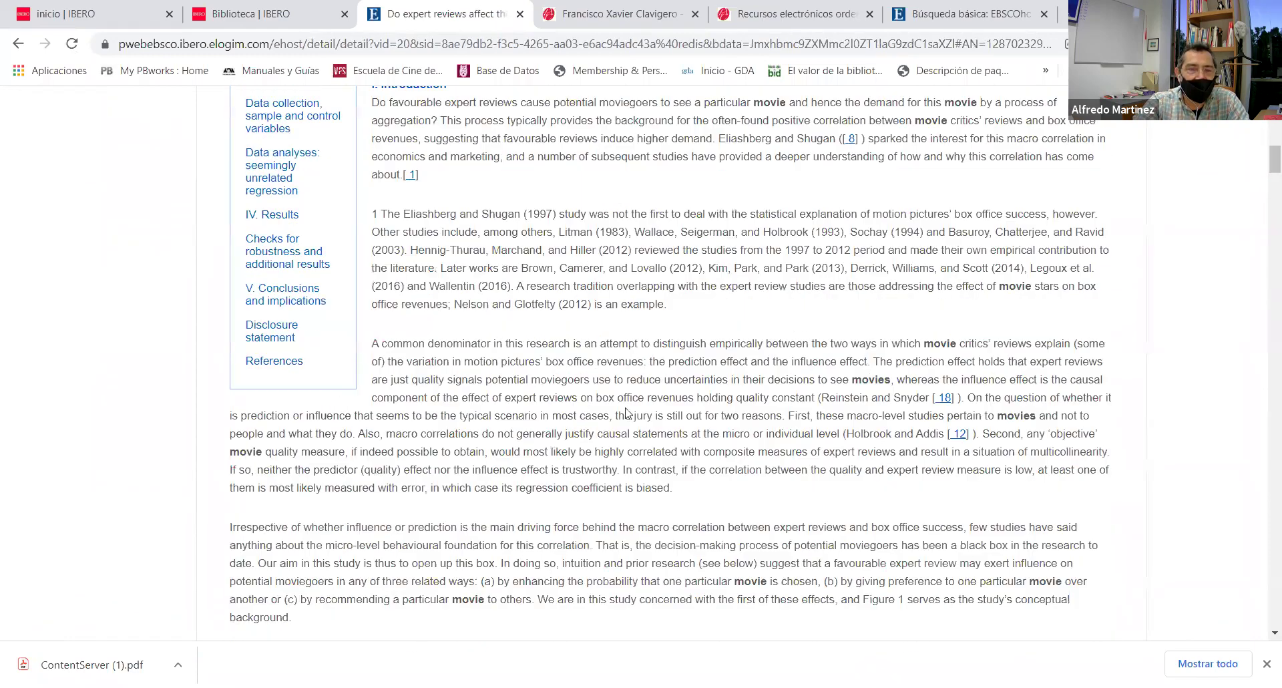
pyautogui.scroll(-18, 549, 390)
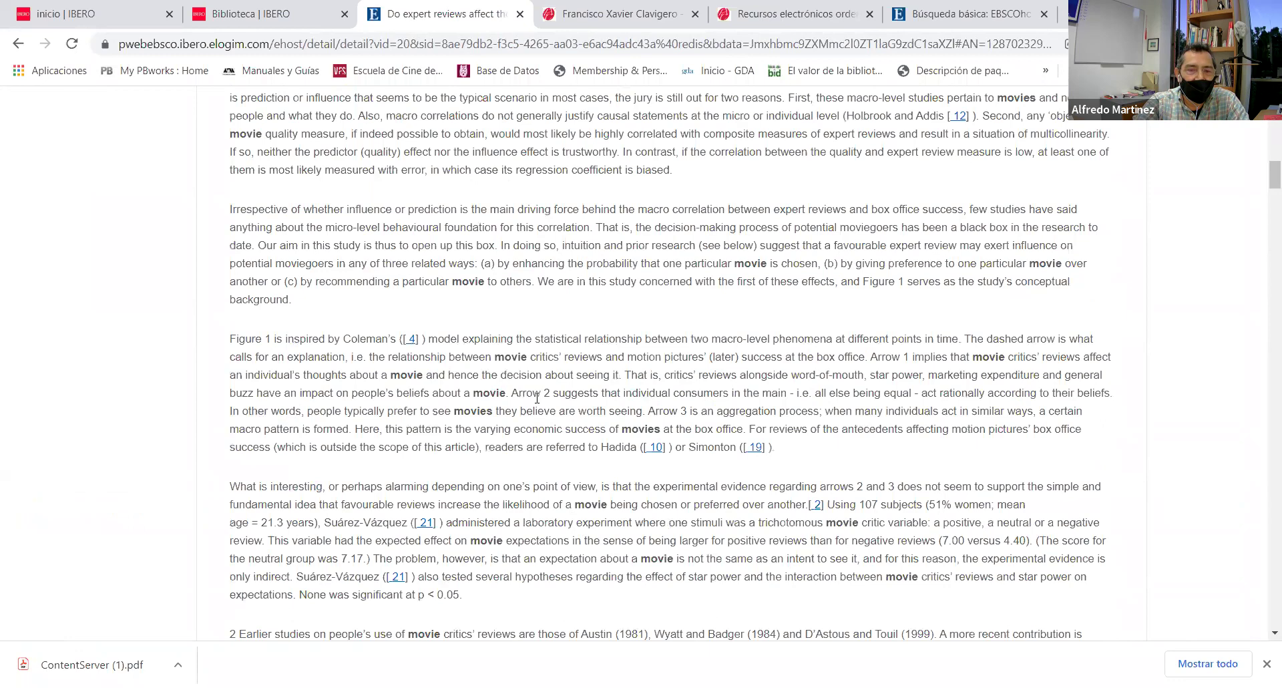
pyautogui.scroll(-15, 537, 399)
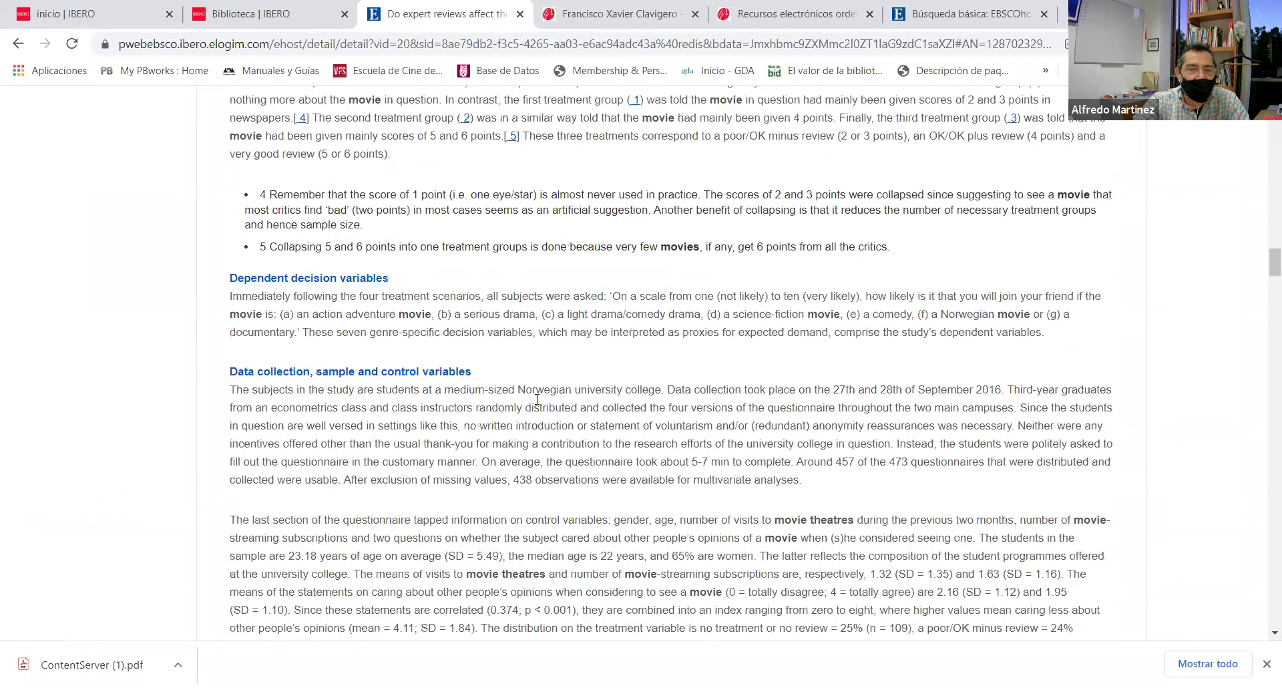
pyautogui.scroll(-5, 537, 399)
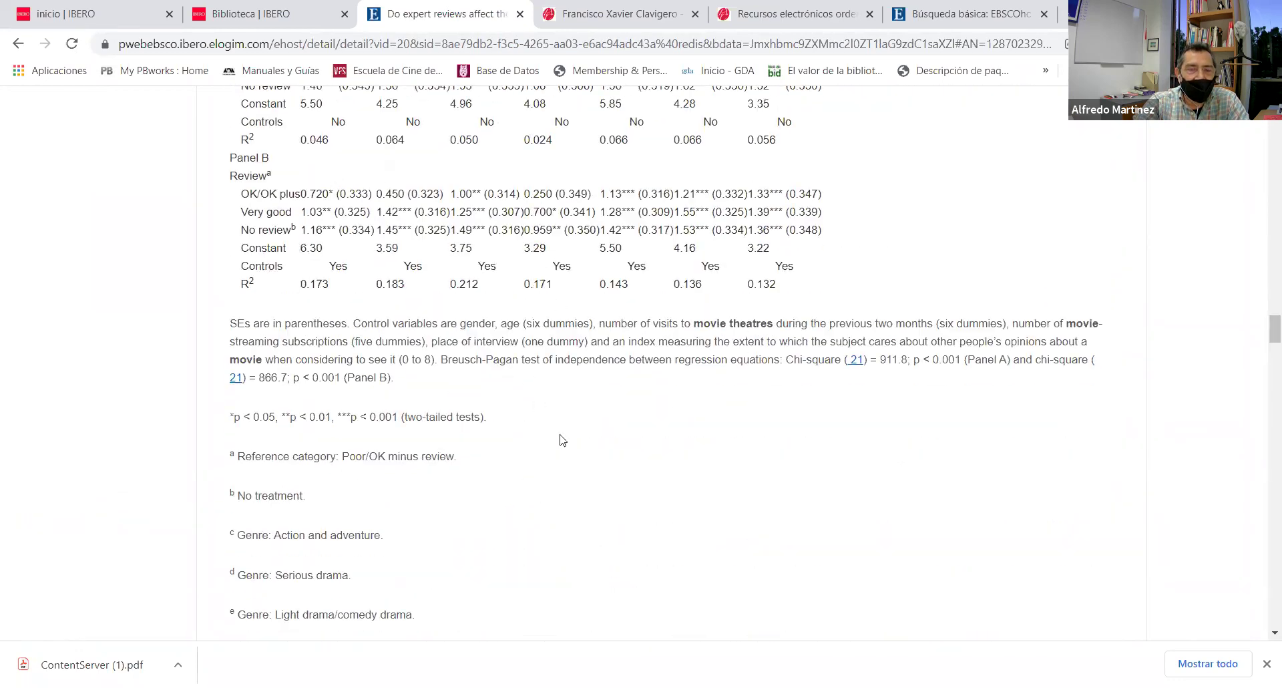
pyautogui.scroll(3, 564, 441)
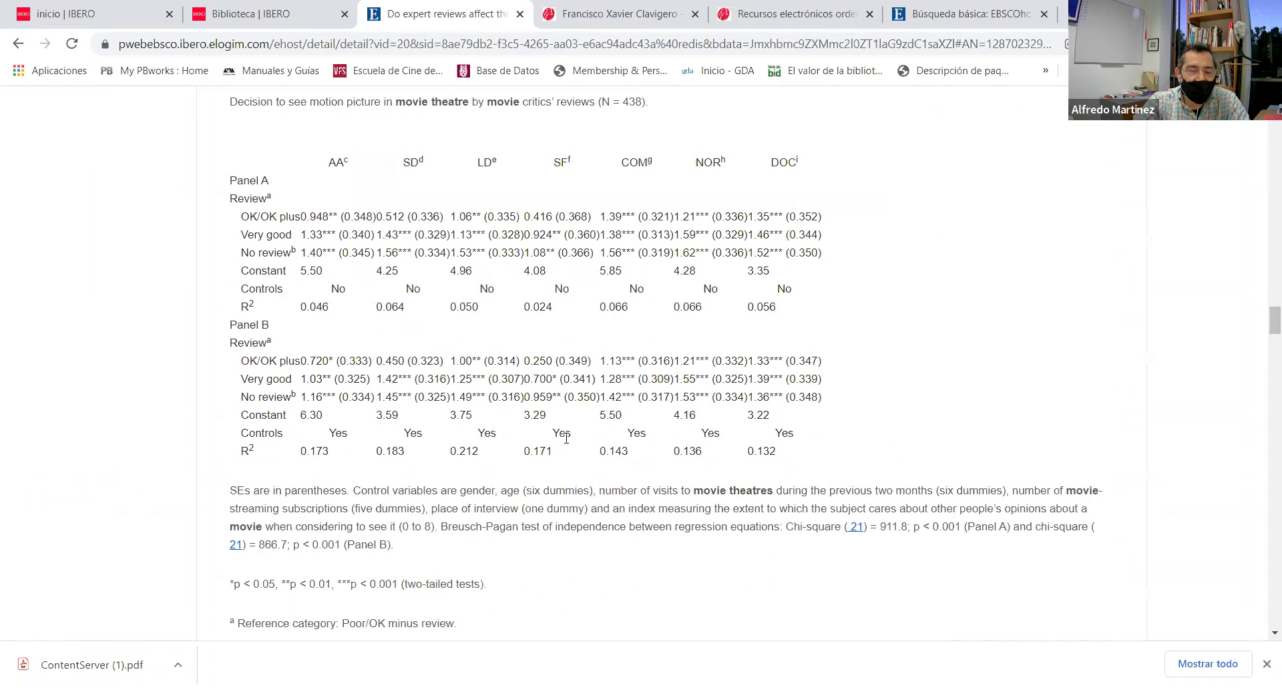
pyautogui.scroll(20, 567, 437)
pyautogui.scroll(20, 566, 437)
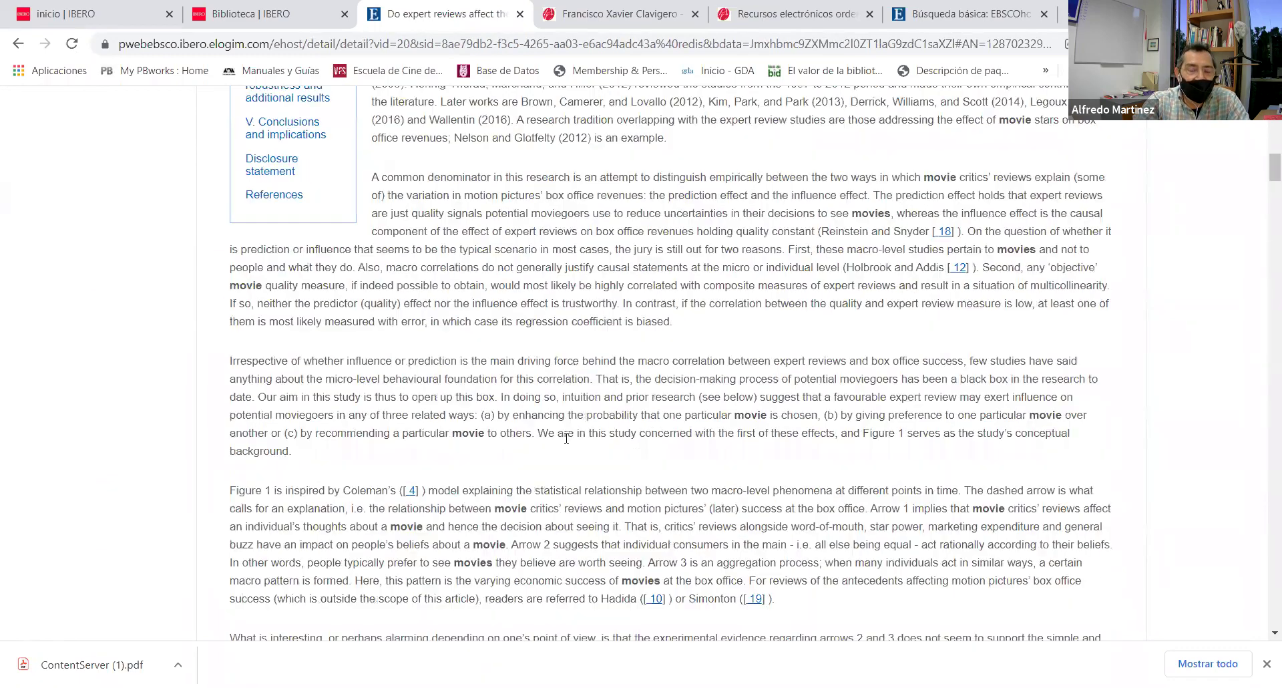
pyautogui.scroll(10, 567, 438)
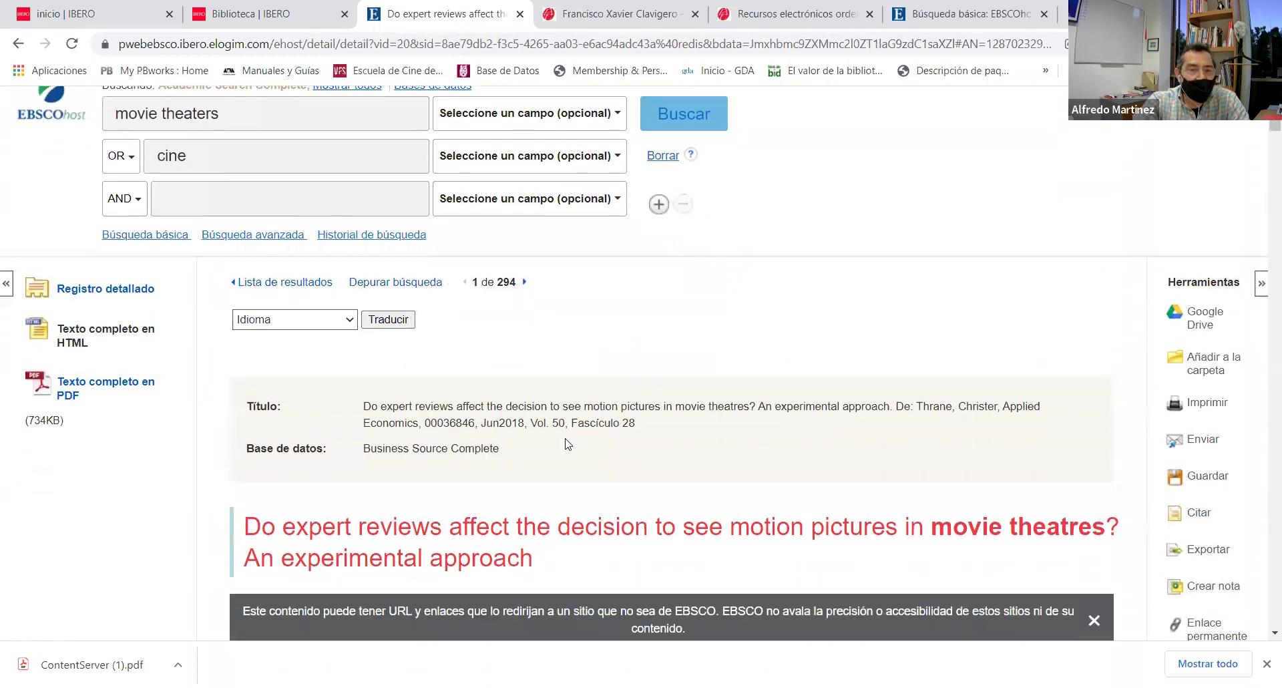
# Translate the article's HTML full text into Italian (Italiano)
pyautogui.scroll(-3, 567, 444)
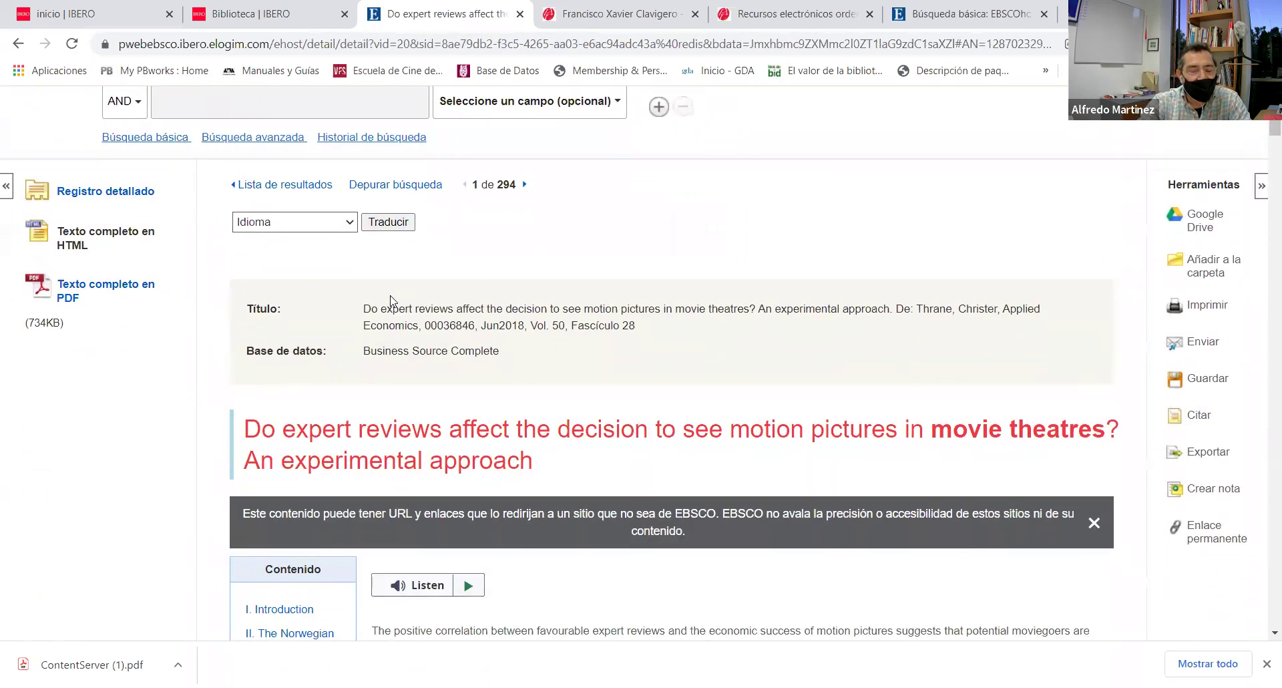
pyautogui.click(349, 227)
pyautogui.scroll(-3, 353, 333)
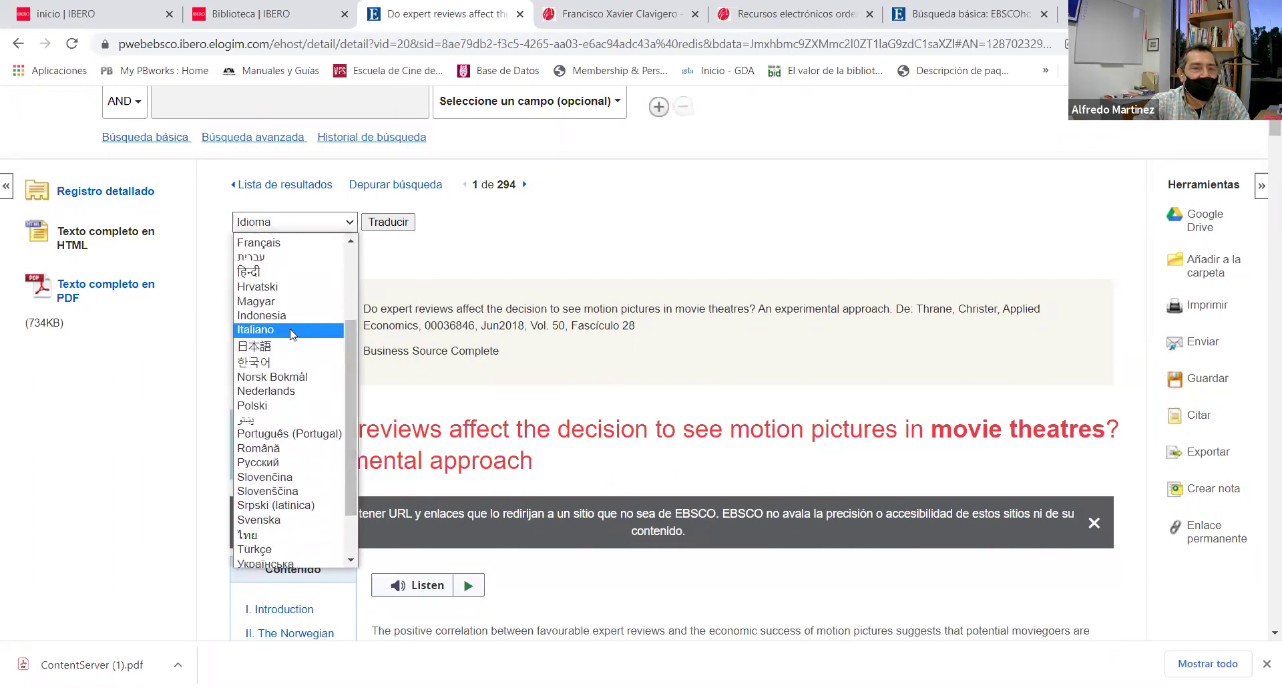
pyautogui.click(291, 330)
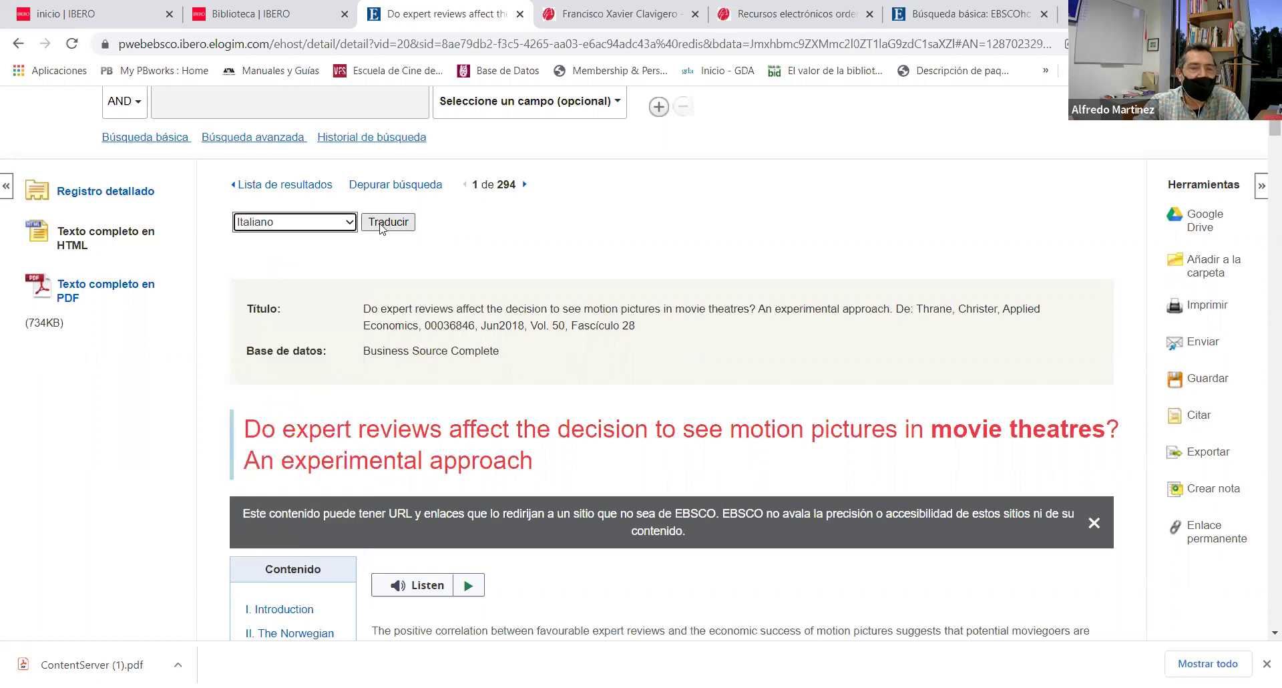
pyautogui.click(381, 222)
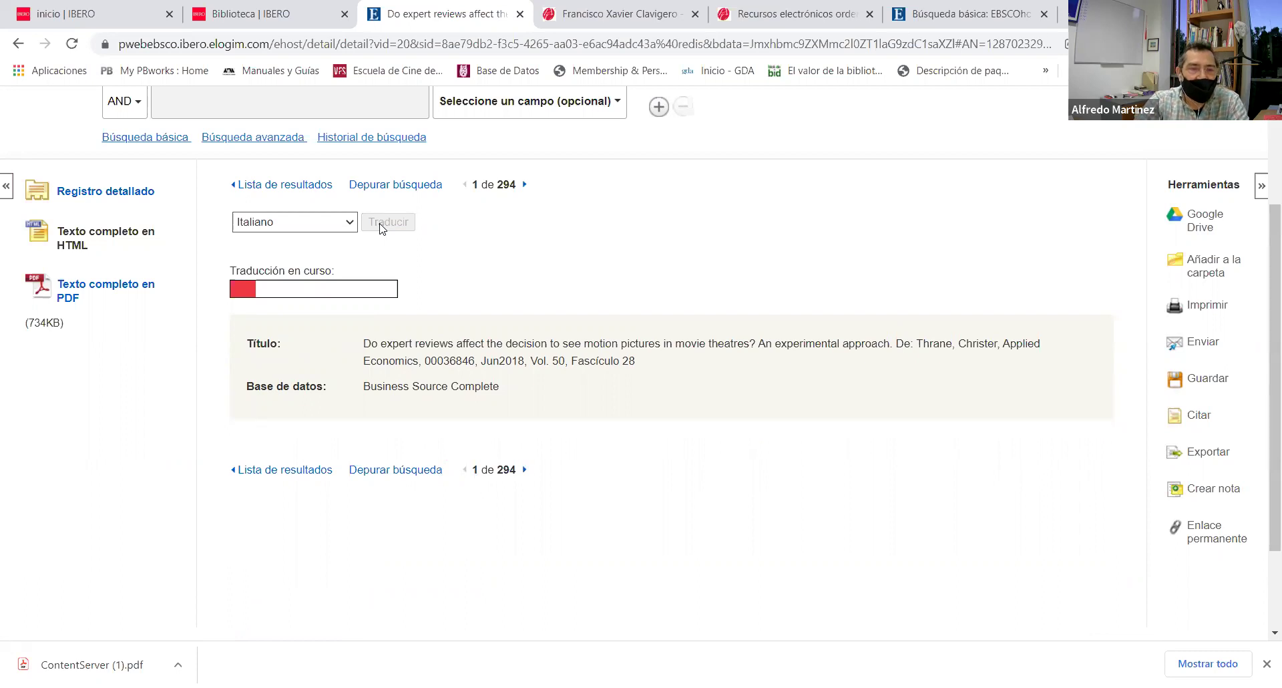
# Copy the translated article's title and abstract text, and restore the article to its original language
pyautogui.scroll(-3, 466, 400)
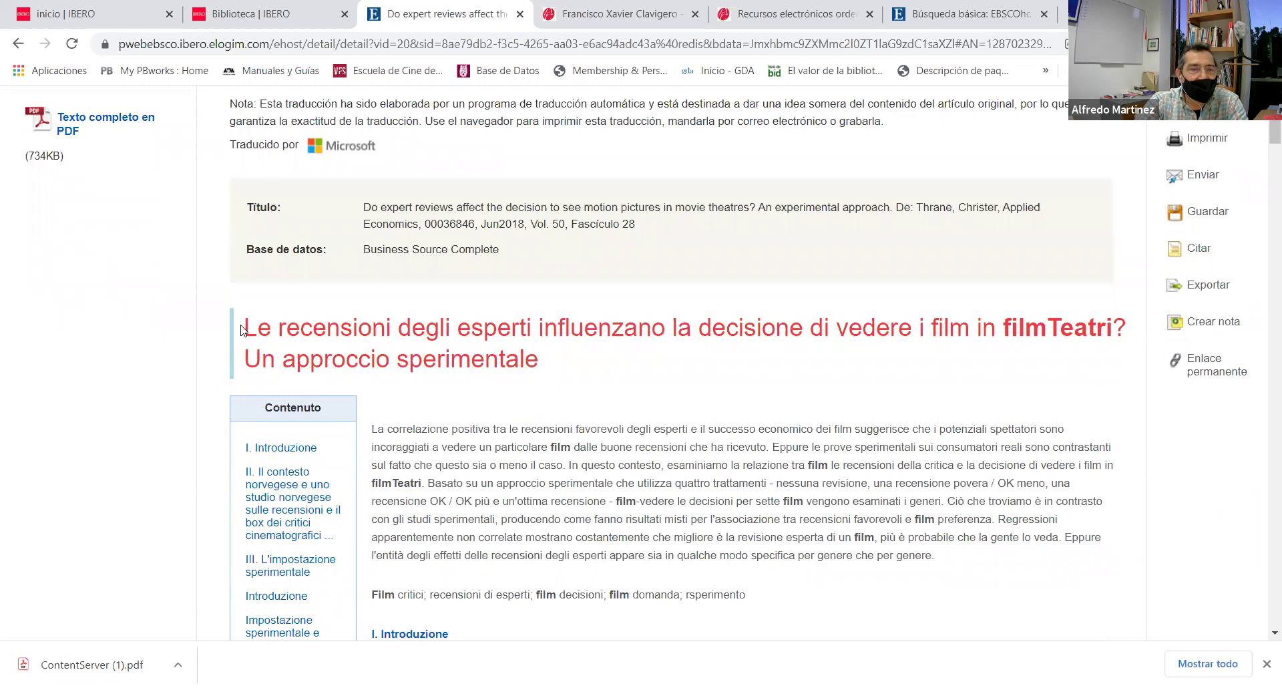
pyautogui.moveTo(245, 330); pyautogui.dragTo(646, 591)
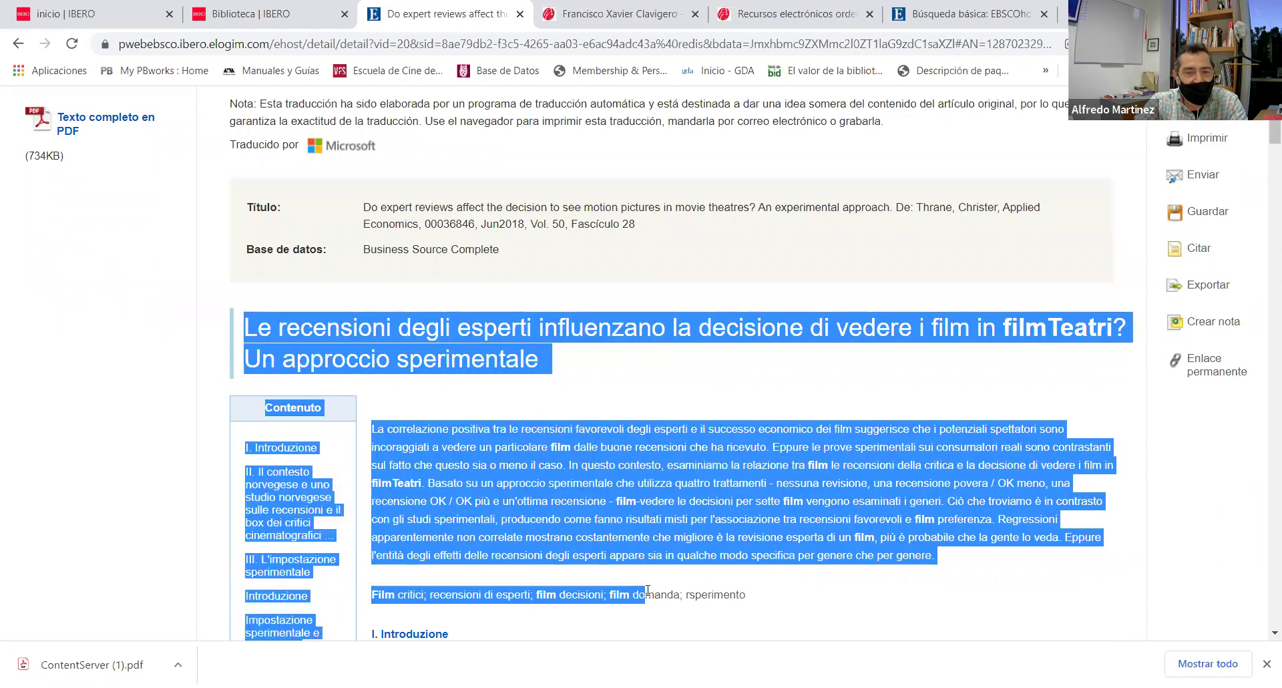
pyautogui.rightClick(622, 547)
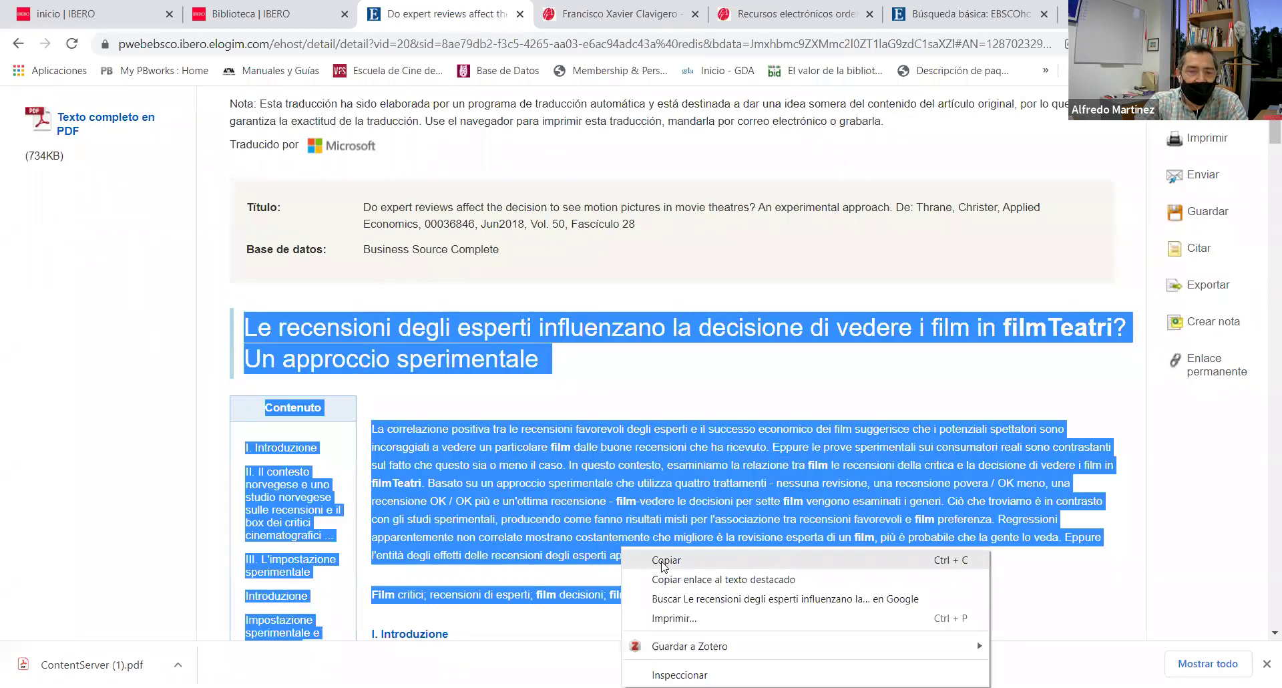
pyautogui.click(663, 563)
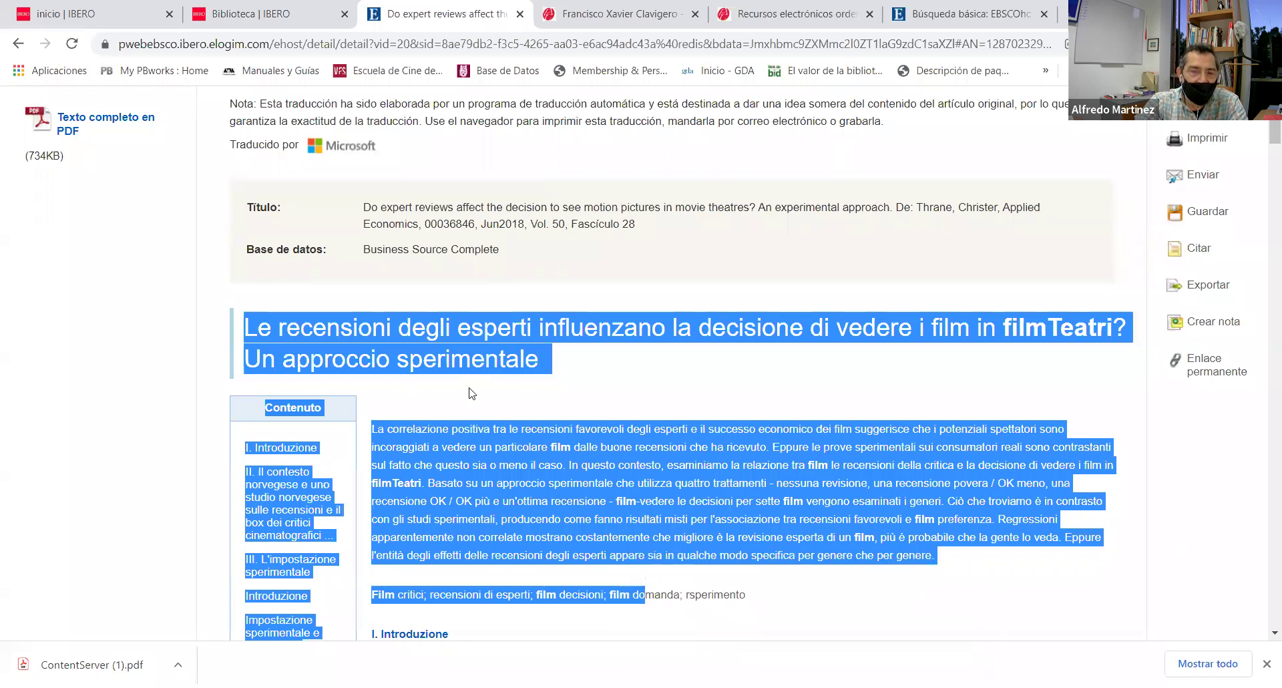
pyautogui.scroll(3, 597, 385)
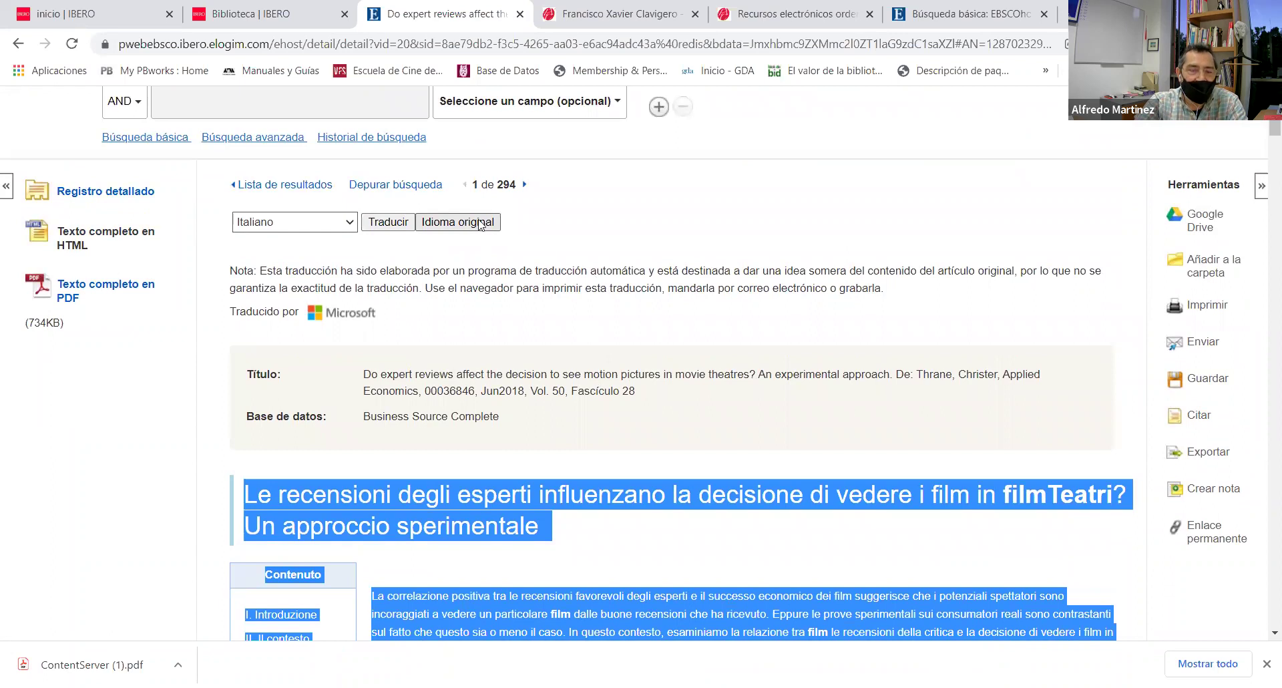
pyautogui.click(470, 230)
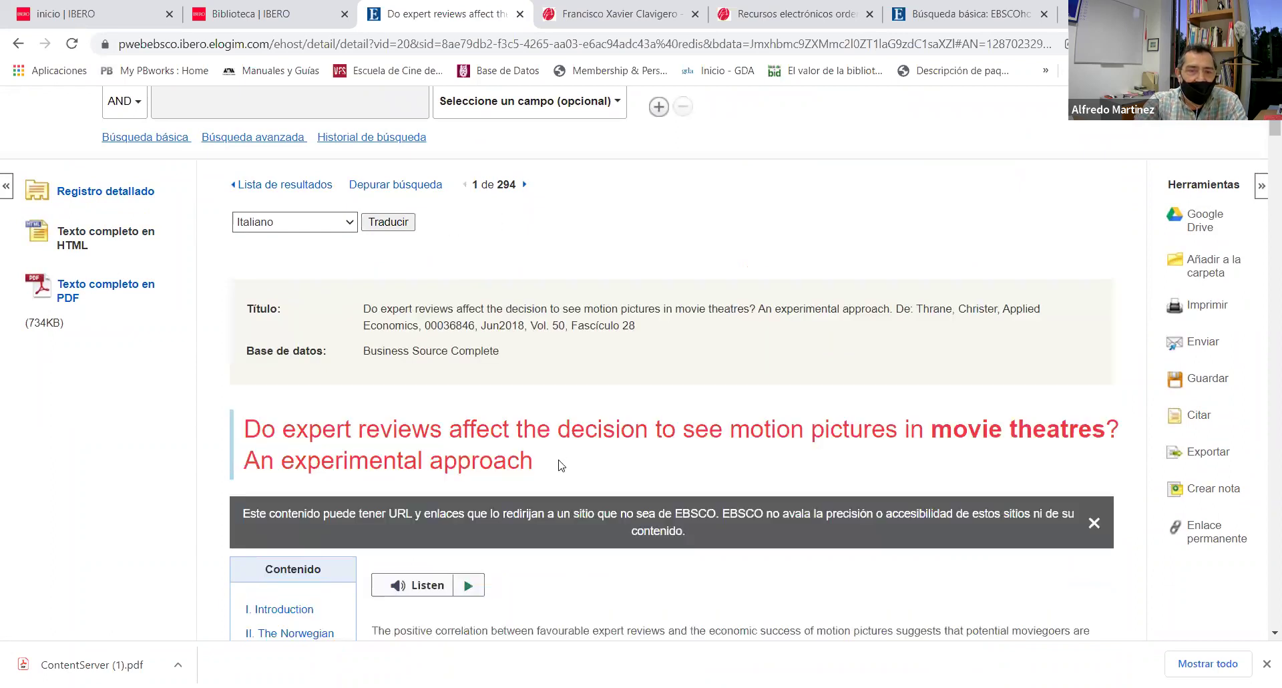
# Listen to the article read aloud, set the reading language to British English - Female, and play it again briefly before stopping
pyautogui.scroll(-3, 524, 462)
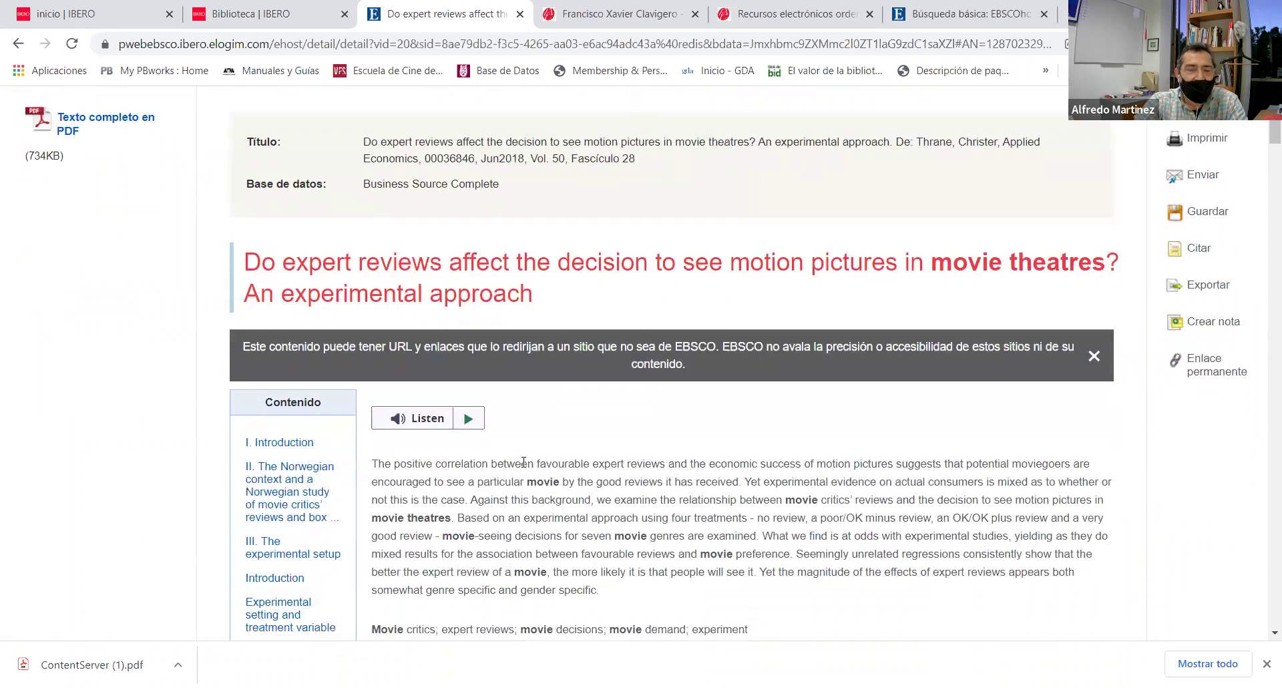
pyautogui.click(428, 419)
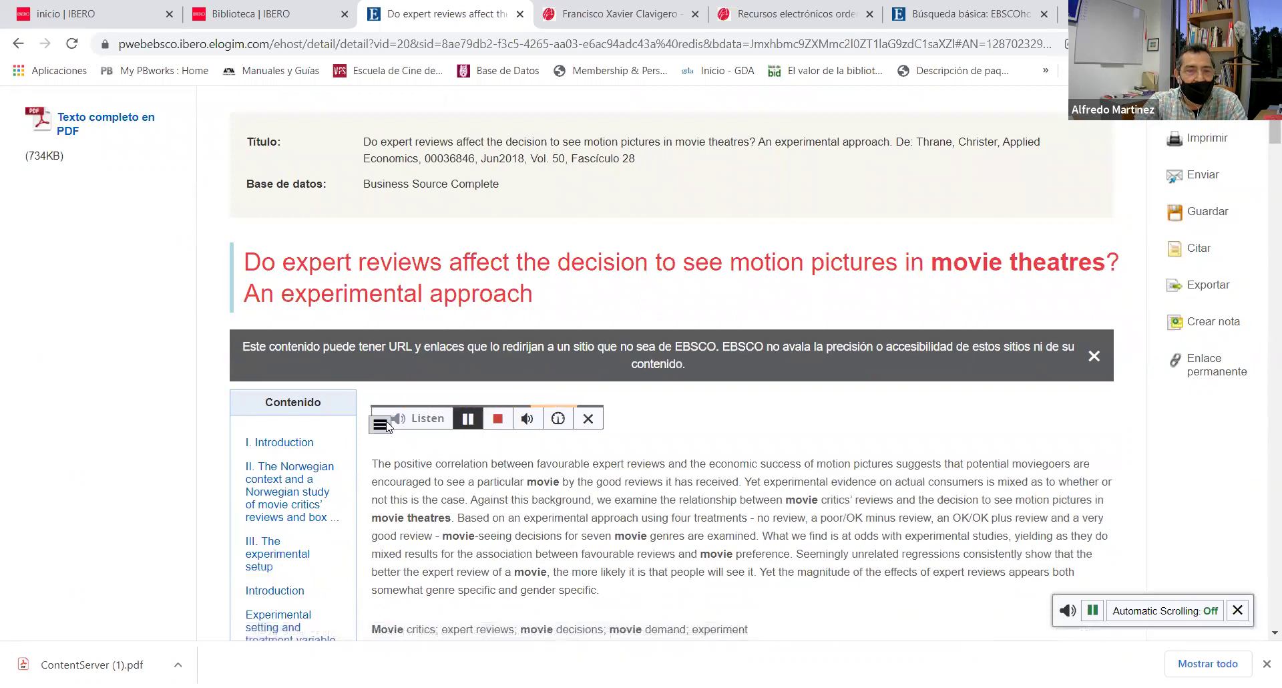
pyautogui.click(384, 426)
pyautogui.click(424, 495)
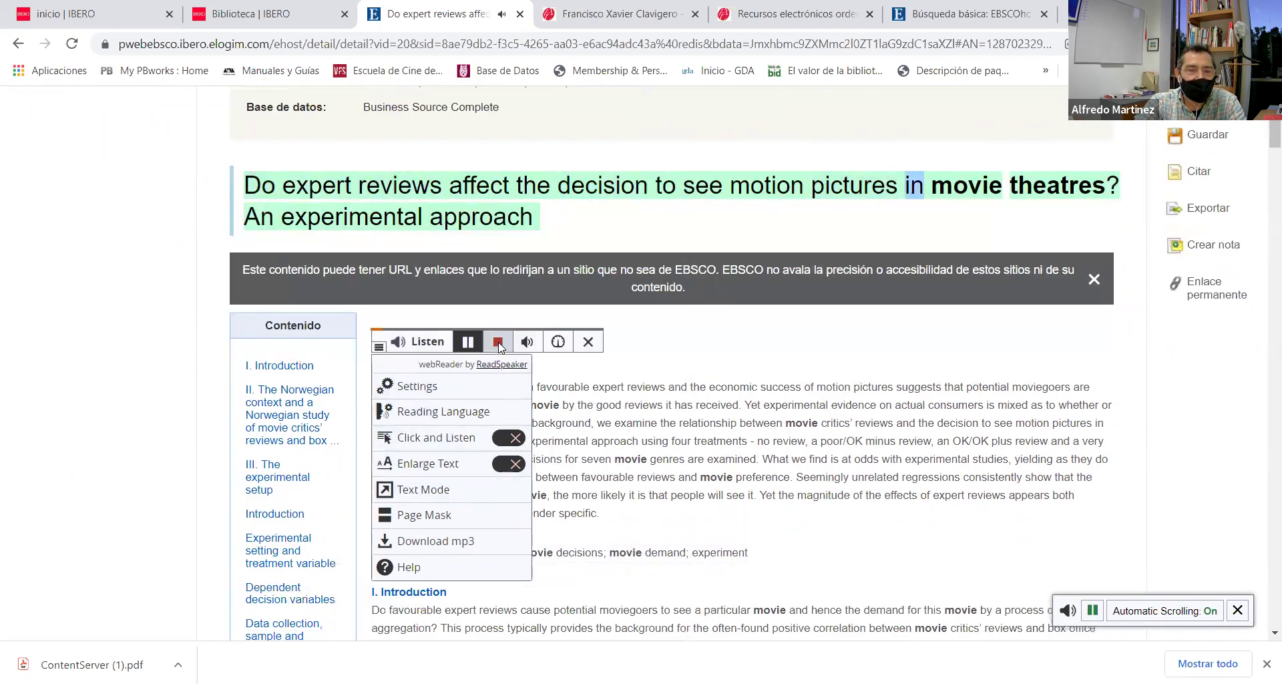
pyautogui.moveTo(411, 416)
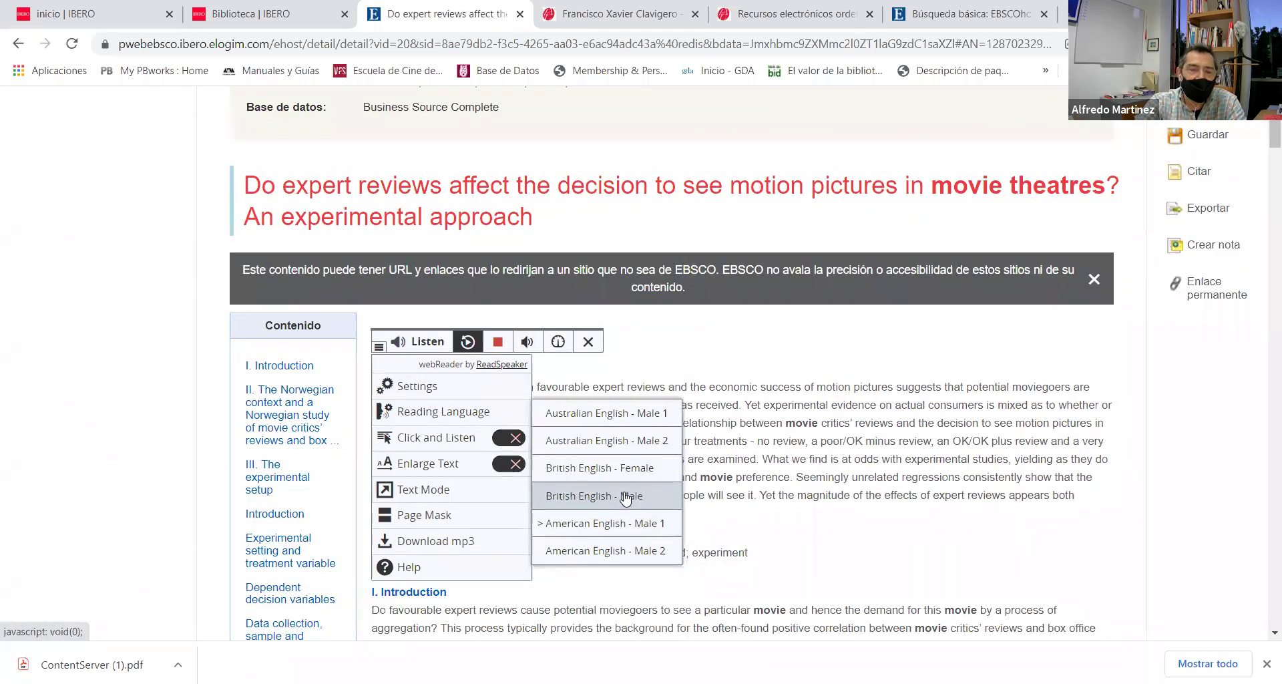
pyautogui.click(597, 467)
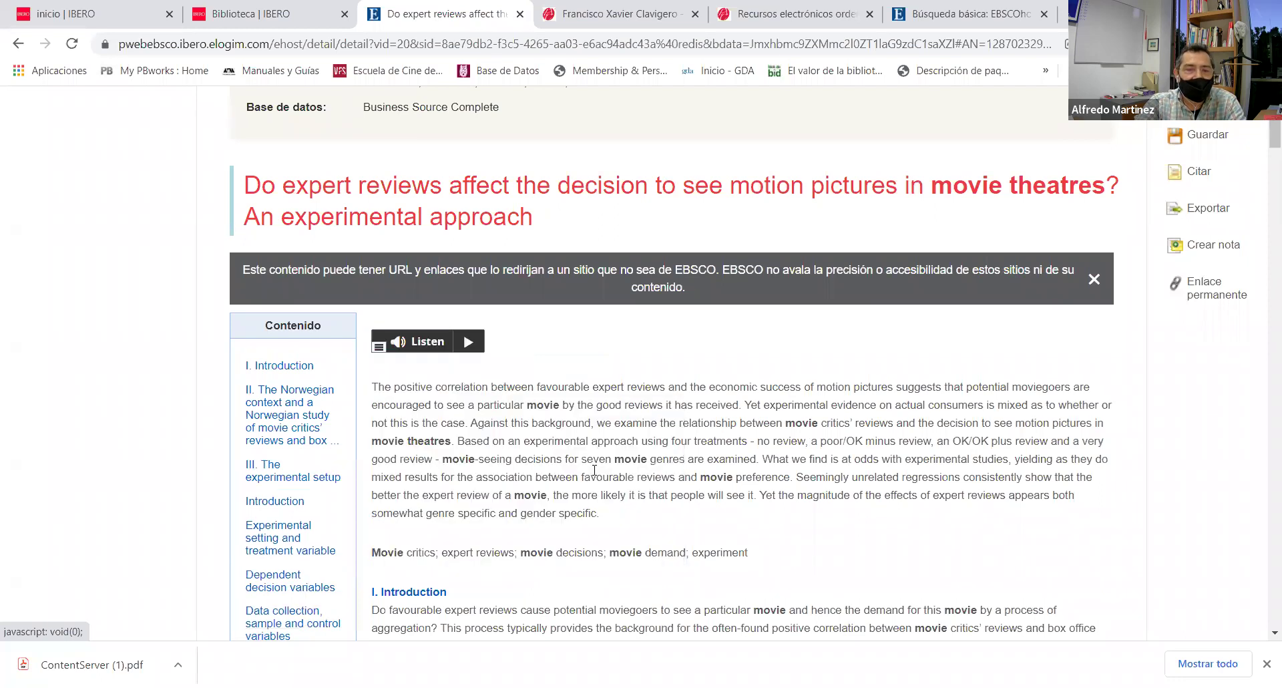
pyautogui.click(493, 368)
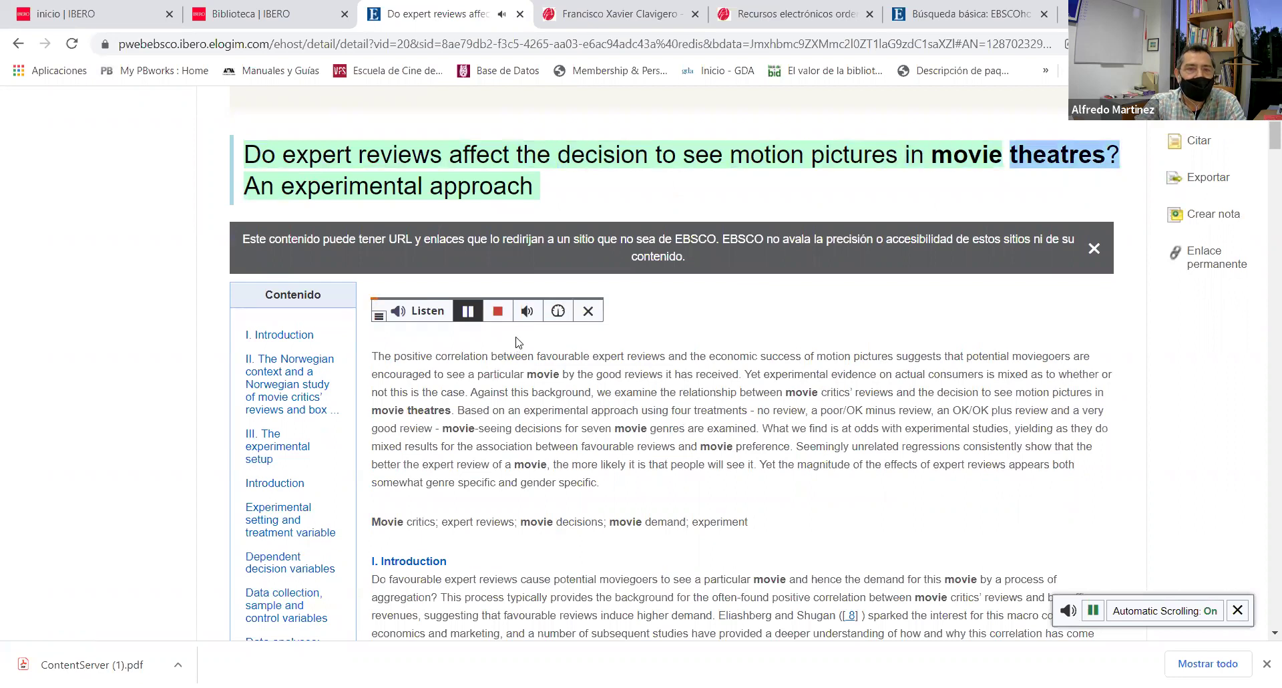
pyautogui.click(498, 279)
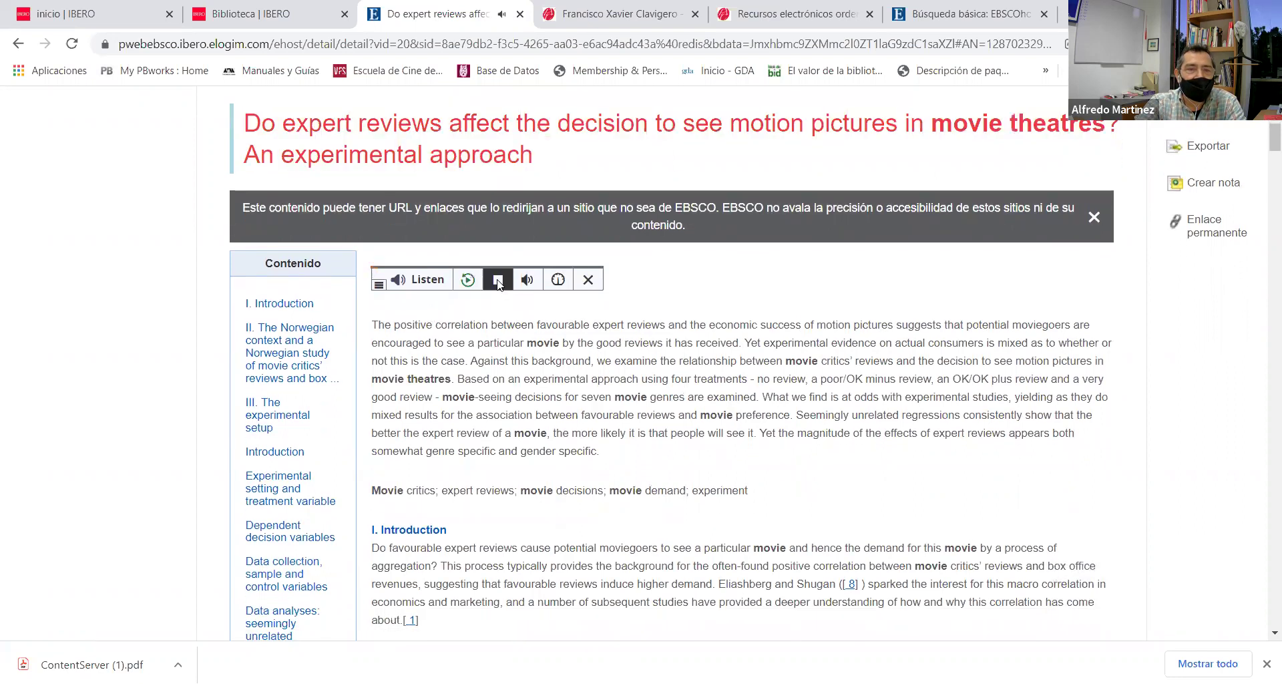
# View the terms of use for downloading the article's audio as an mp3 and close them without downloading
pyautogui.click(386, 287)
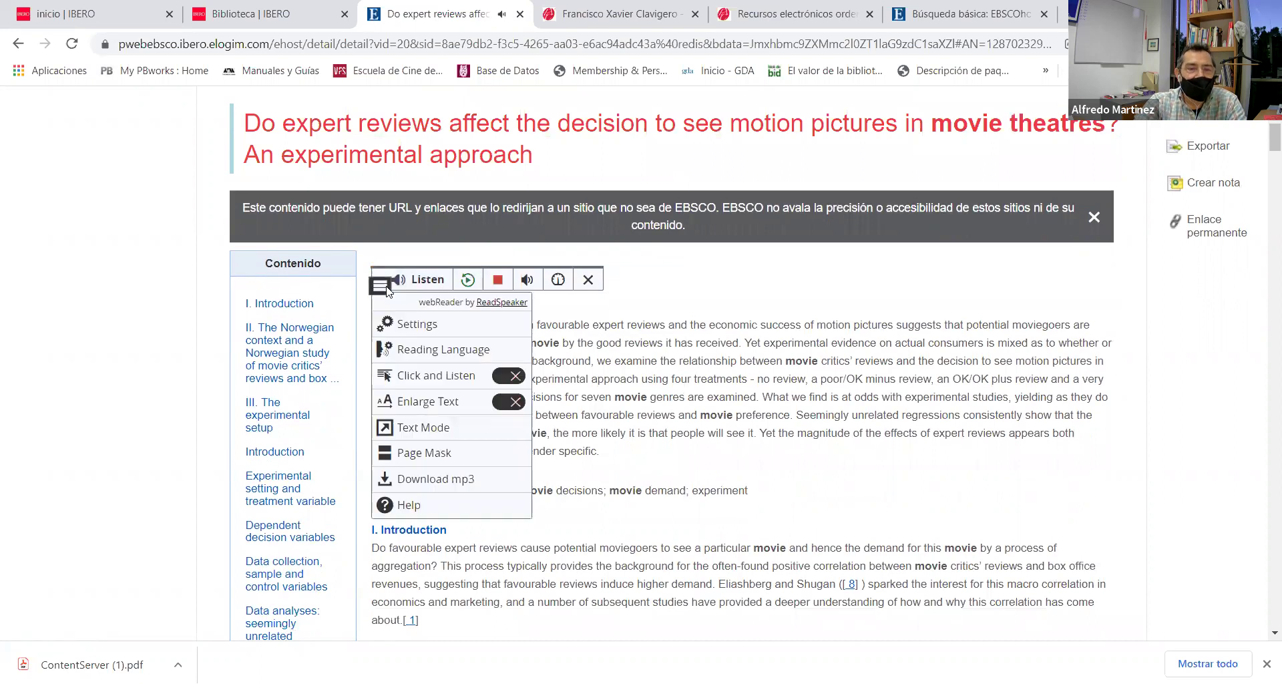
pyautogui.click(483, 479)
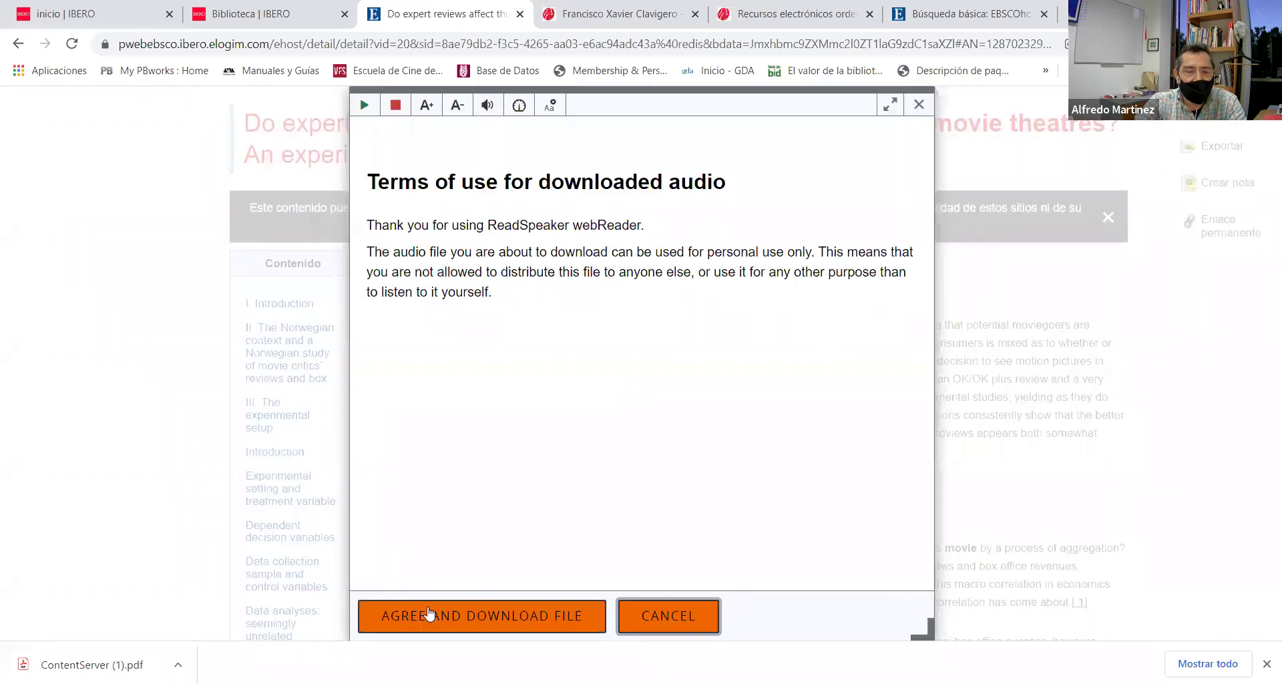
pyautogui.click(919, 105)
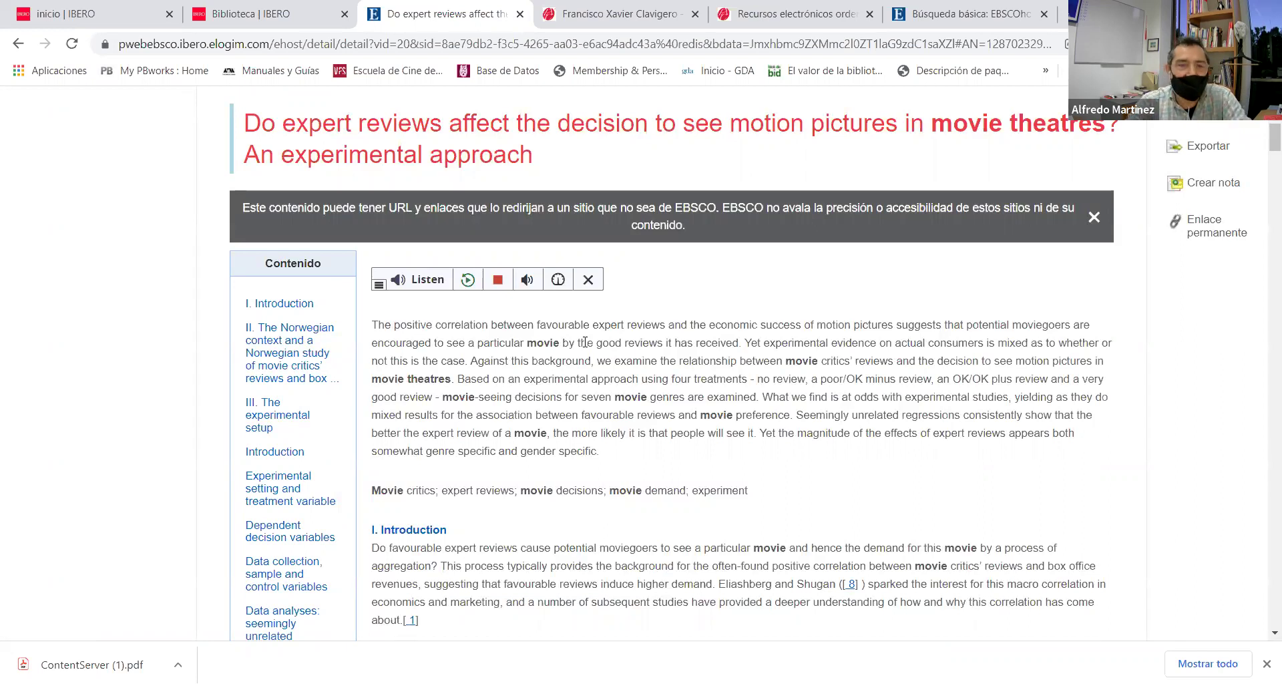
# Return from the article to the results list and its search fields
pyautogui.scroll(5, 585, 342)
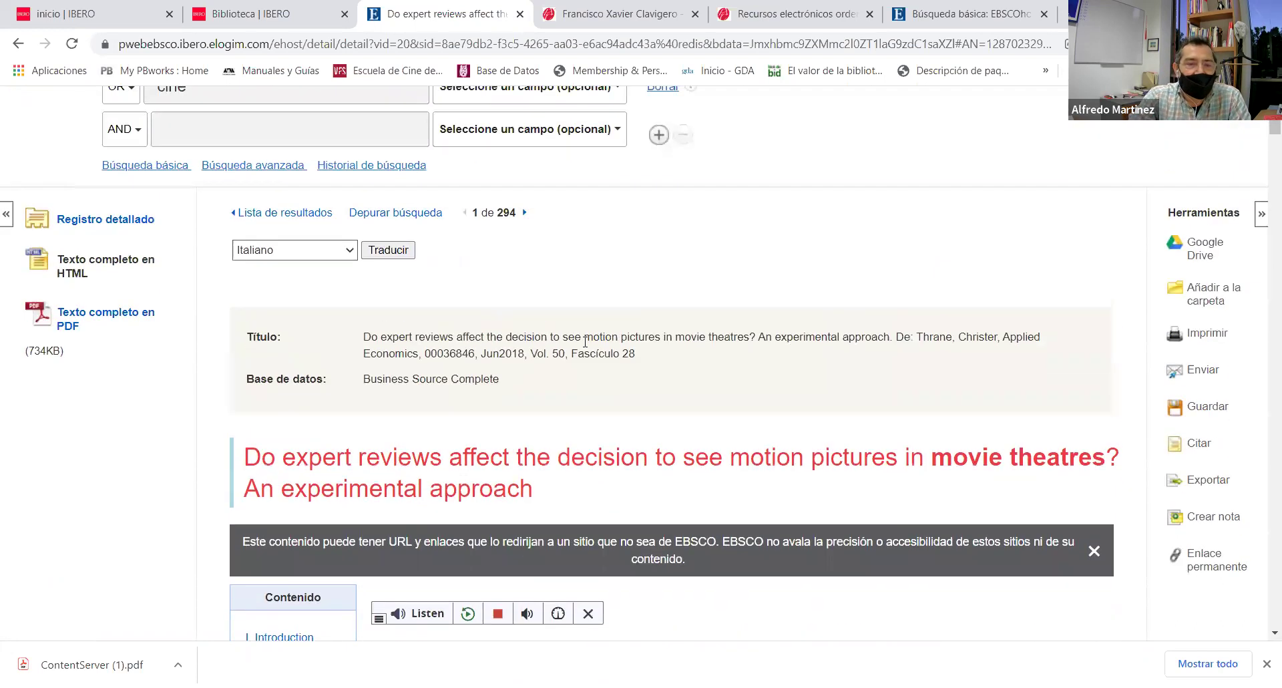
pyautogui.scroll(-4, 621, 367)
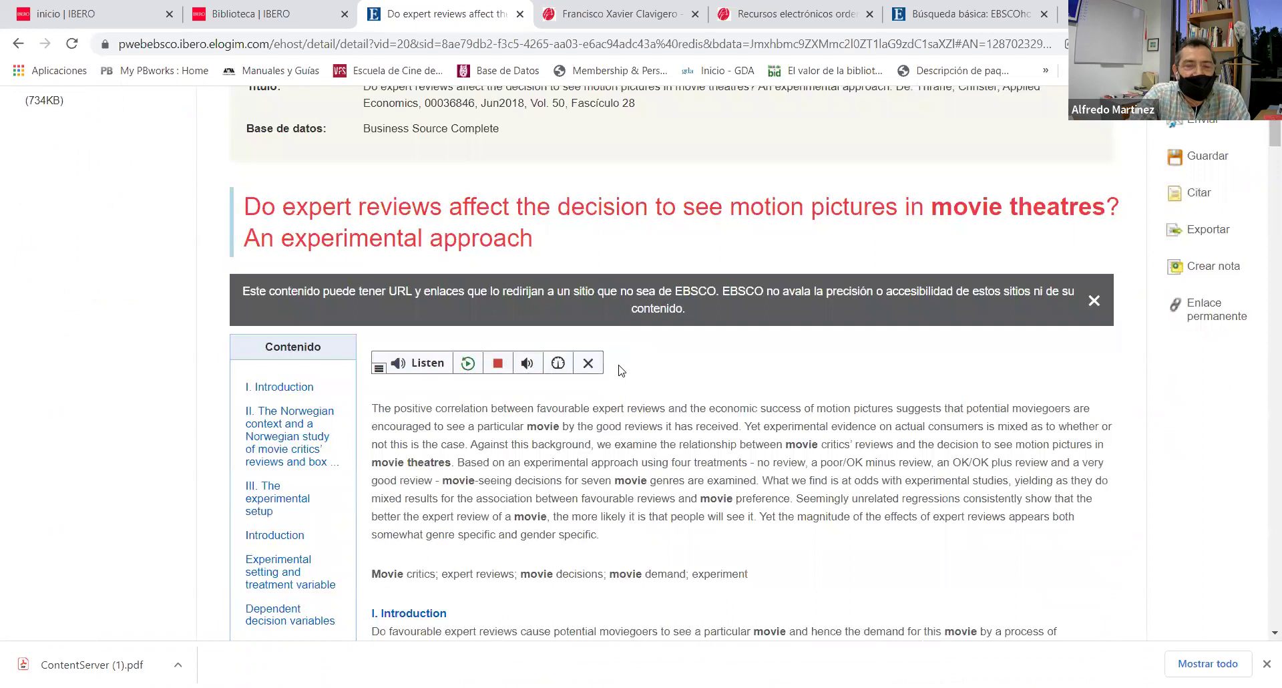
pyautogui.scroll(6, 618, 366)
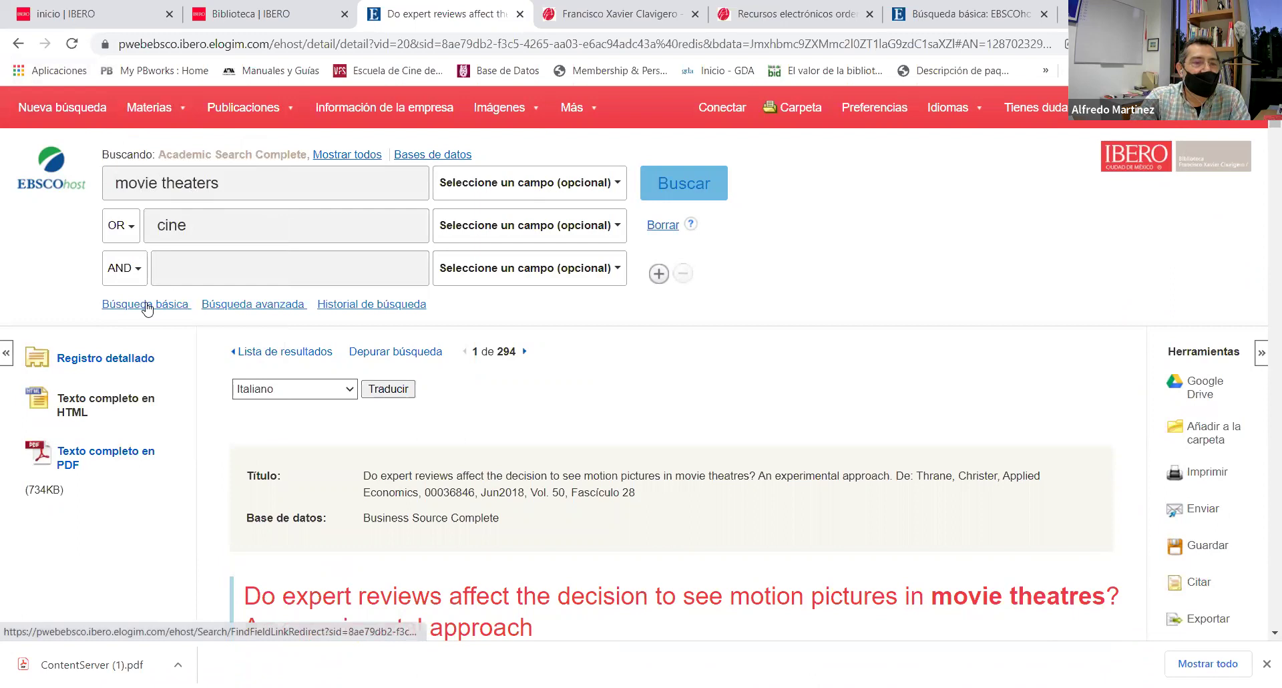
pyautogui.click(279, 354)
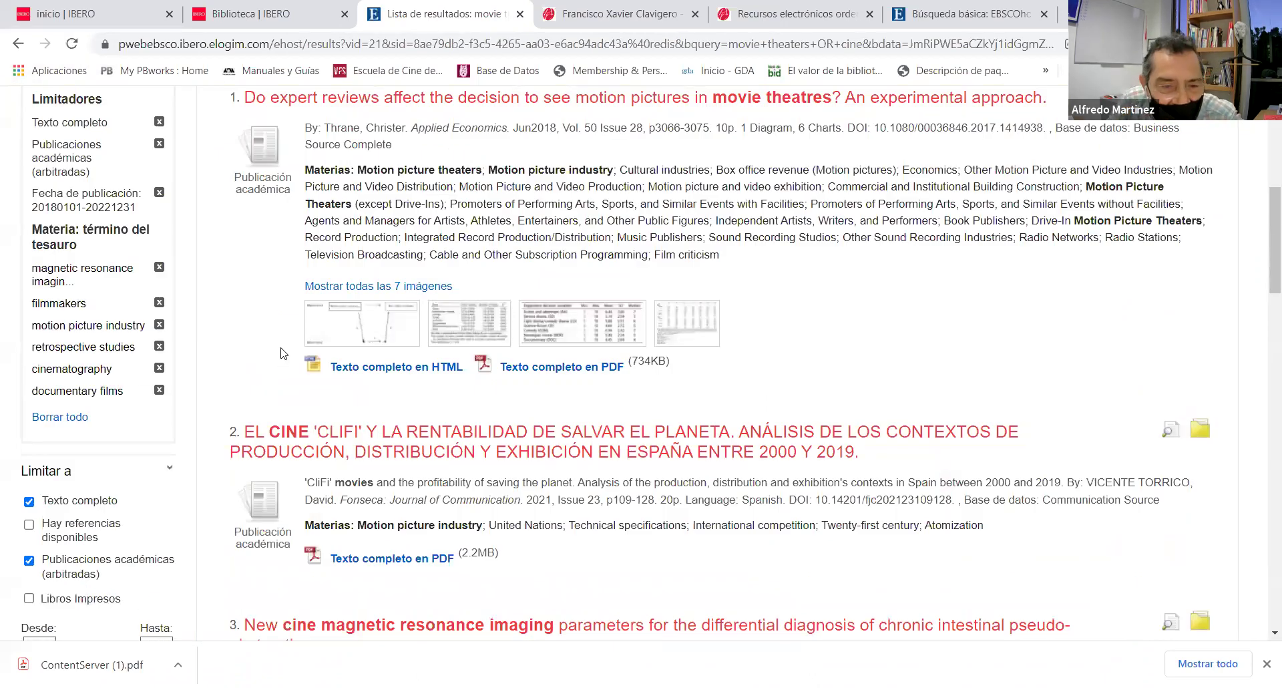
pyautogui.scroll(4, 280, 354)
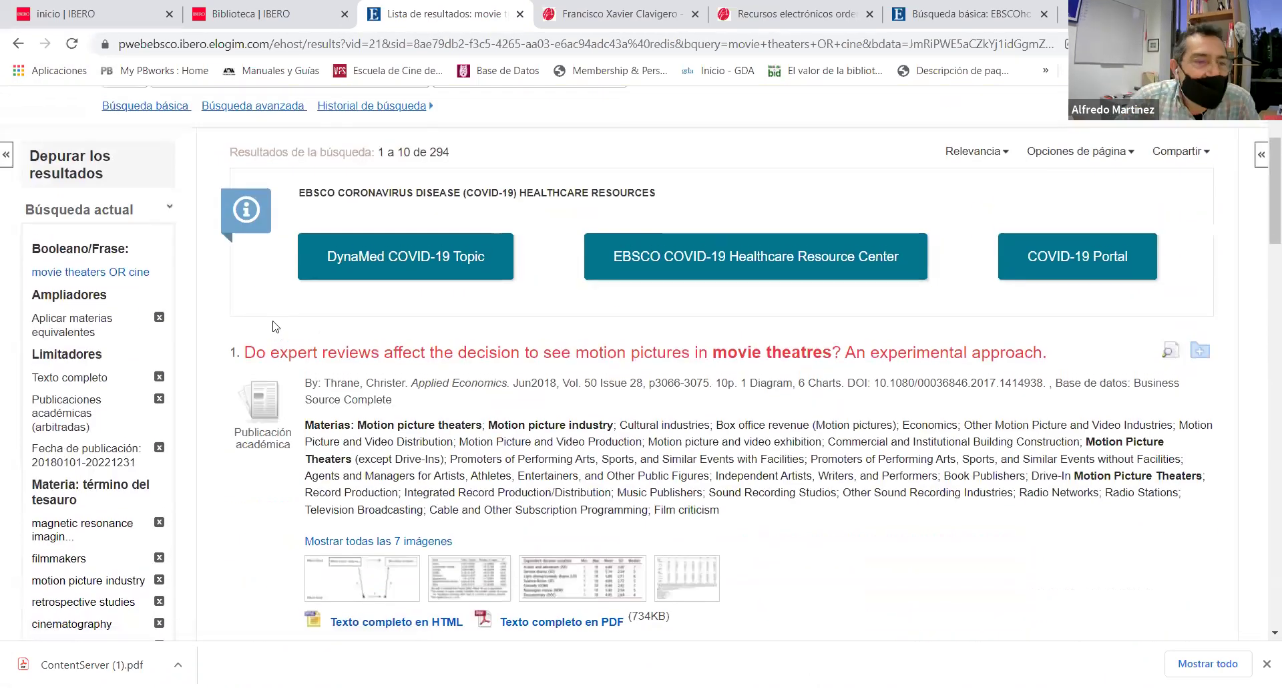
pyautogui.scroll(3, 272, 326)
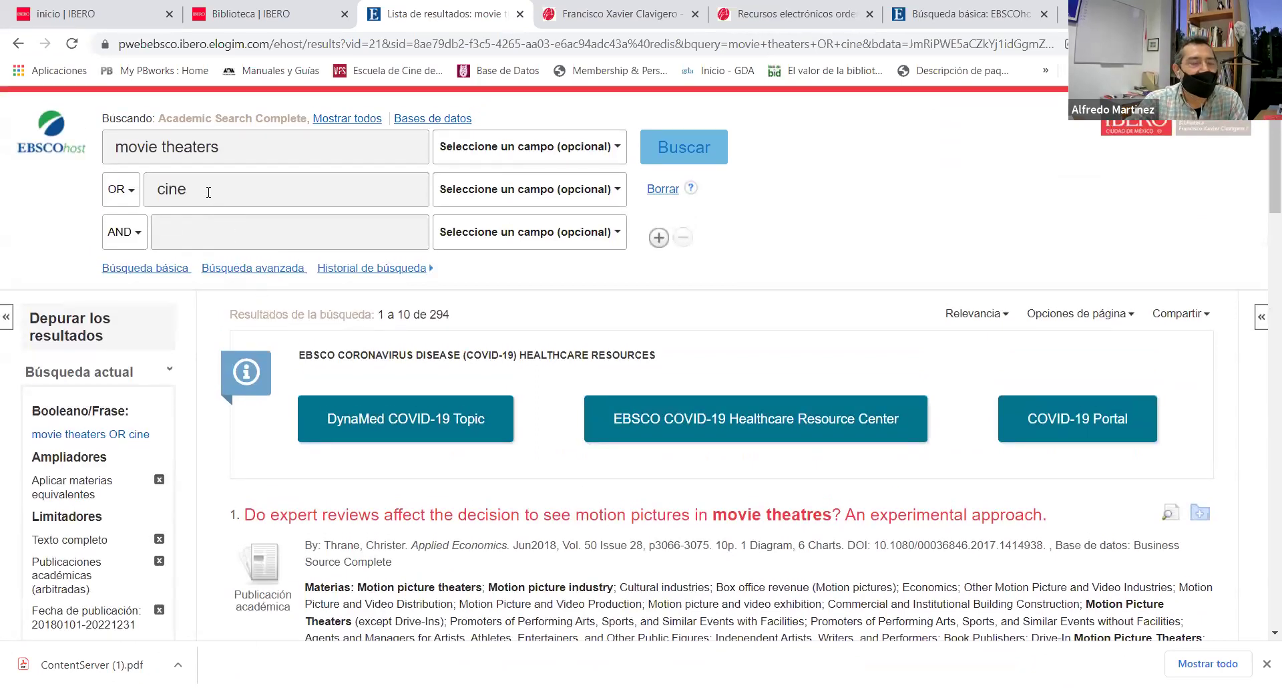
# Combine movie theaters with FM T in place of cine using AND, run the search and browse the results
pyautogui.click(132, 197)
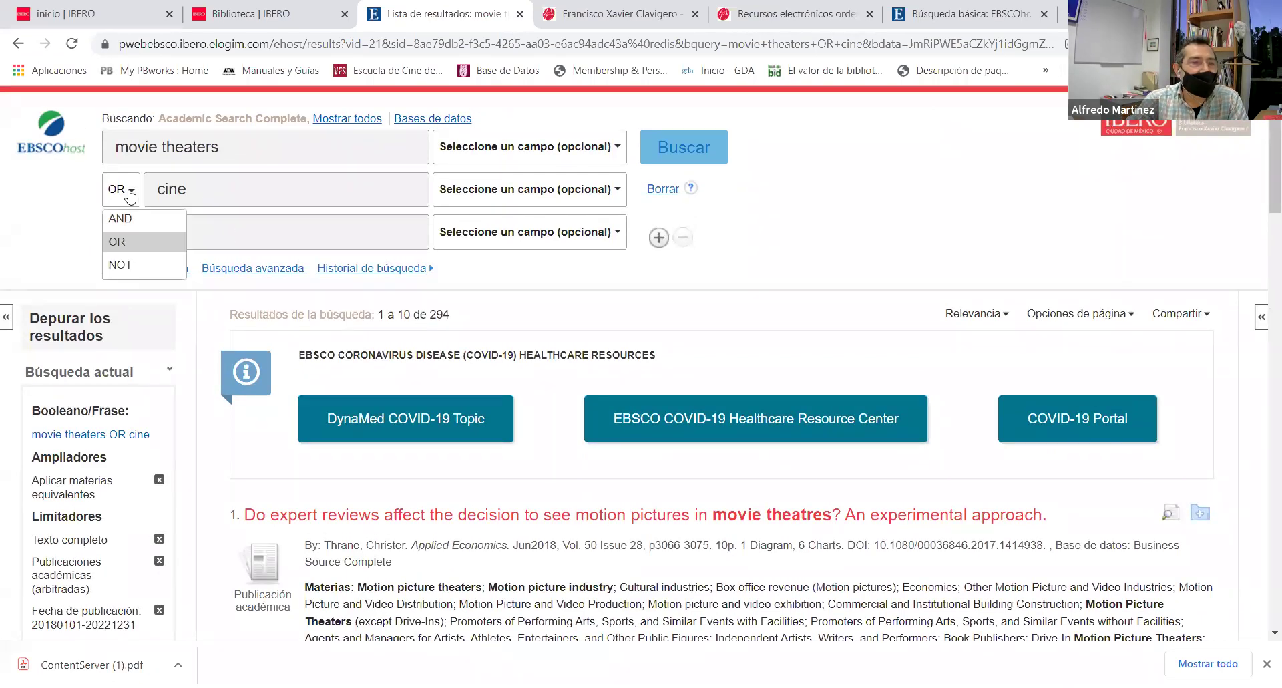
pyautogui.click(122, 218)
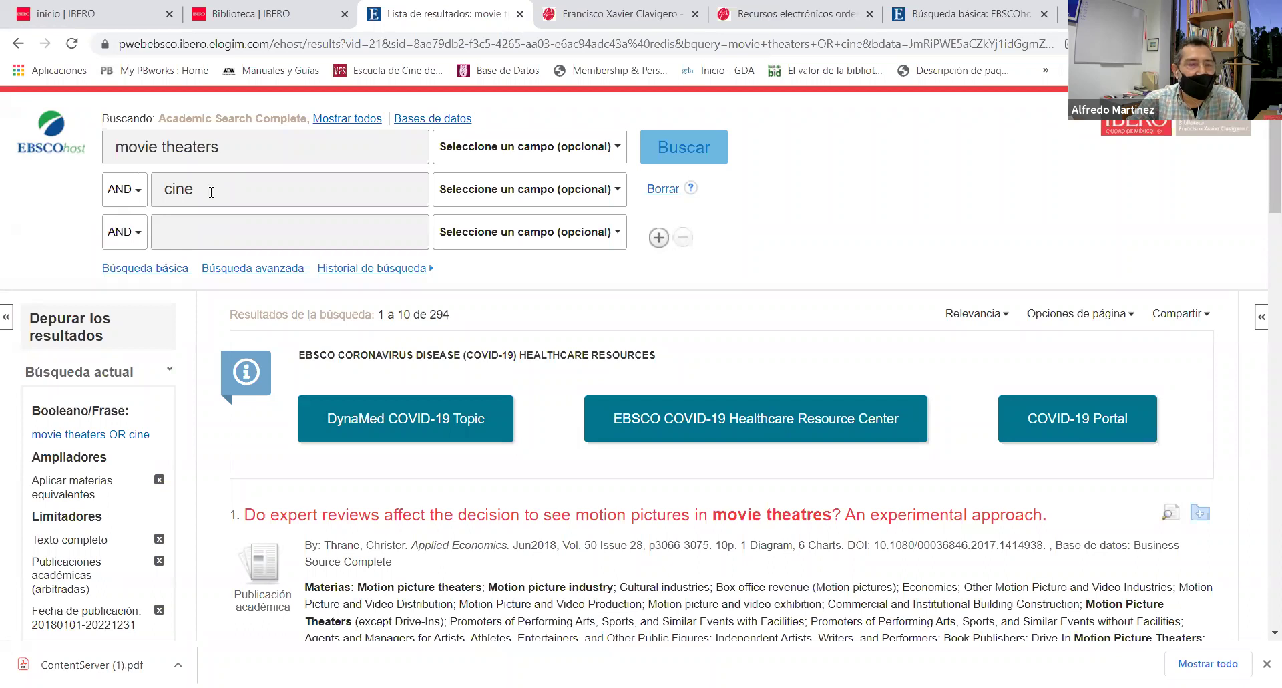
pyautogui.moveTo(214, 188); pyautogui.dragTo(136, 198)
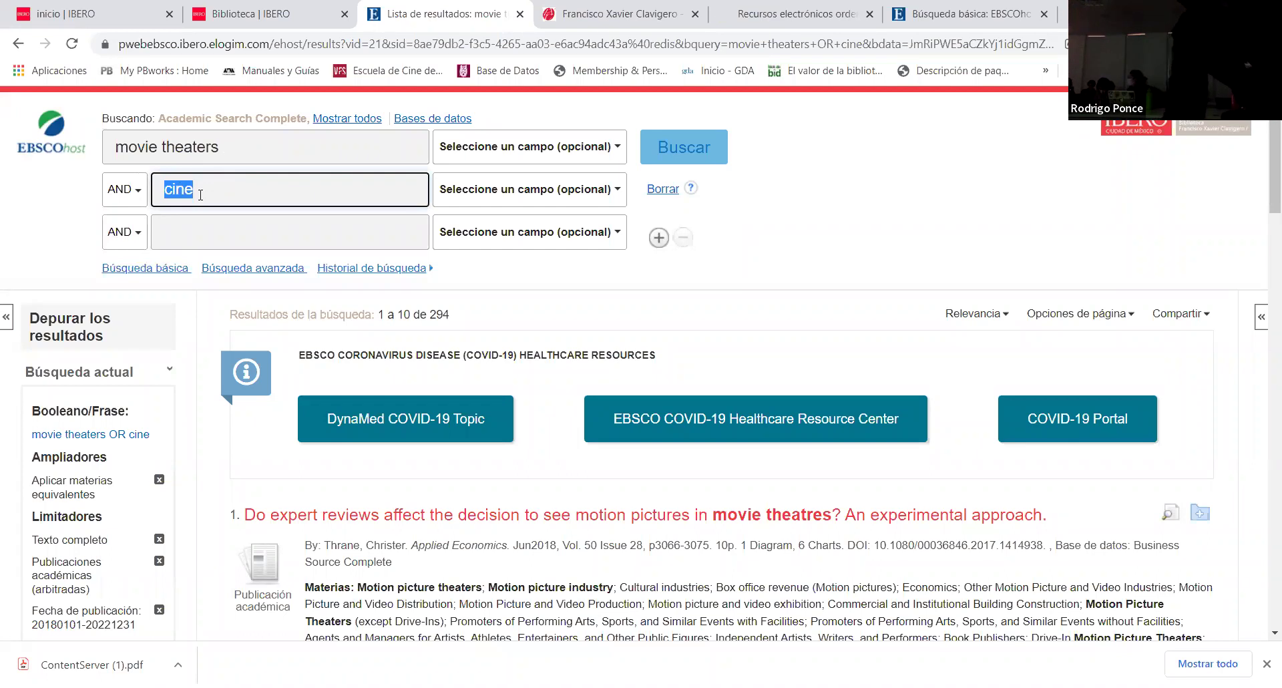
pyautogui.write('FM T')
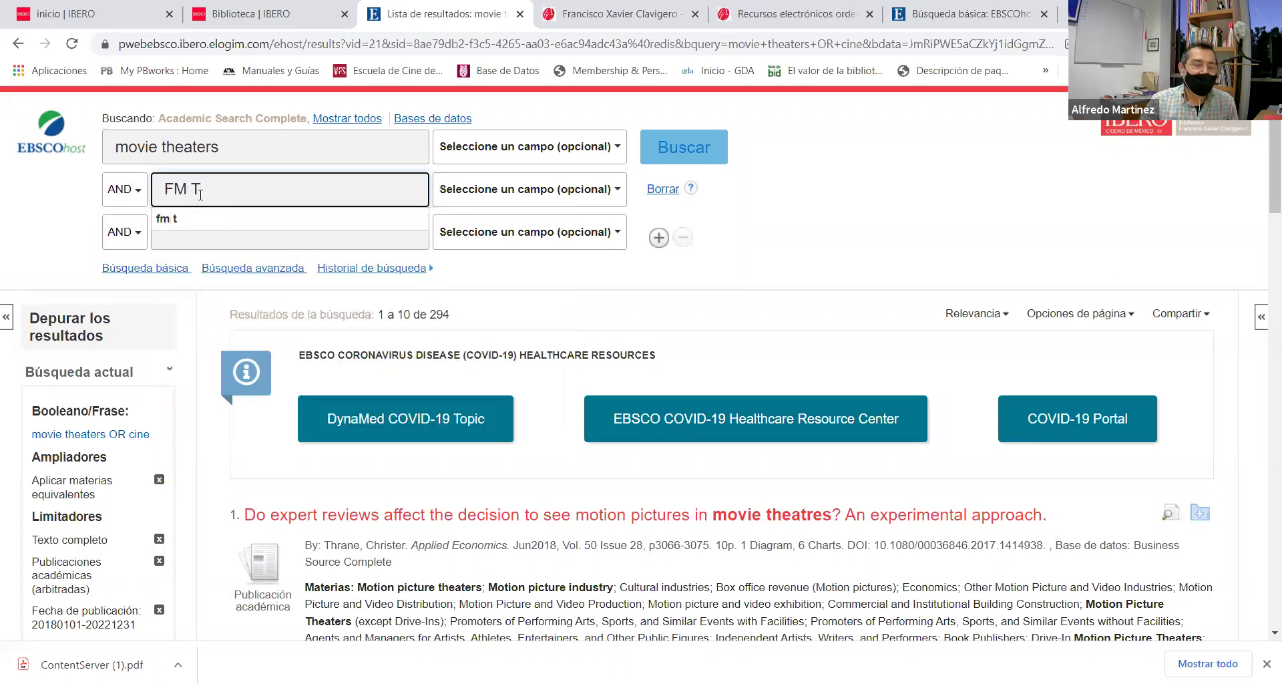
pyautogui.moveTo(218, 190); pyautogui.dragTo(166, 192)
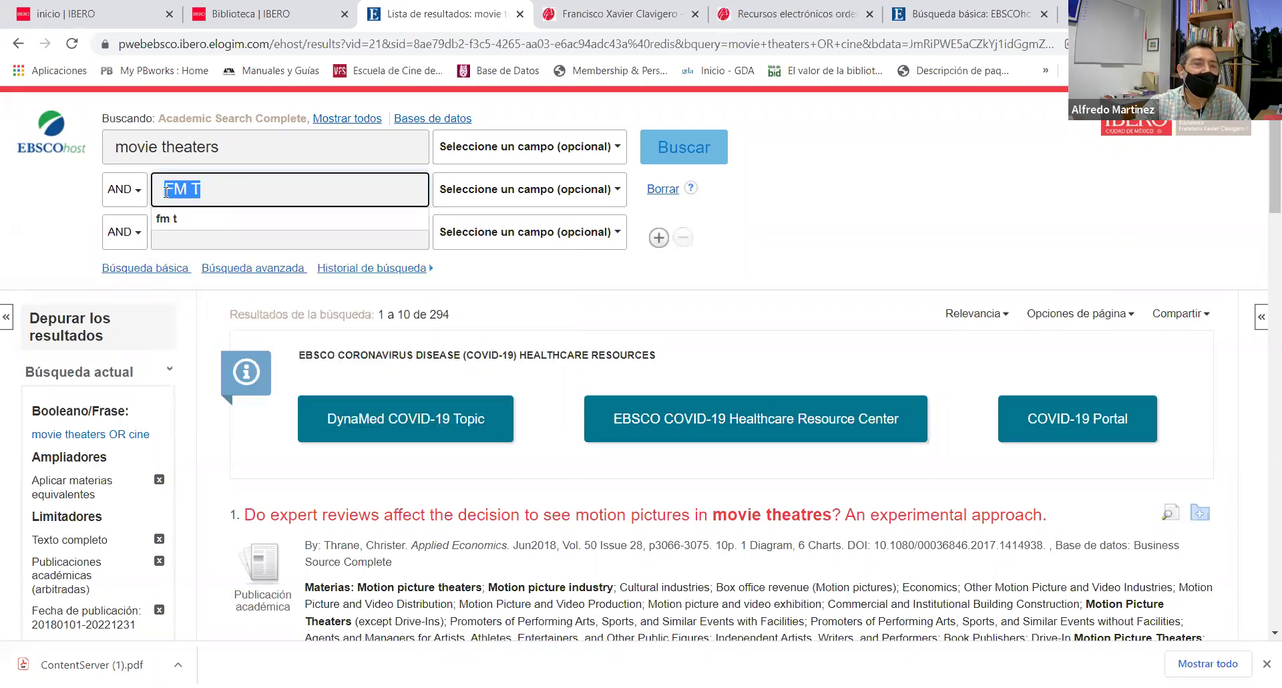
pyautogui.click(208, 193)
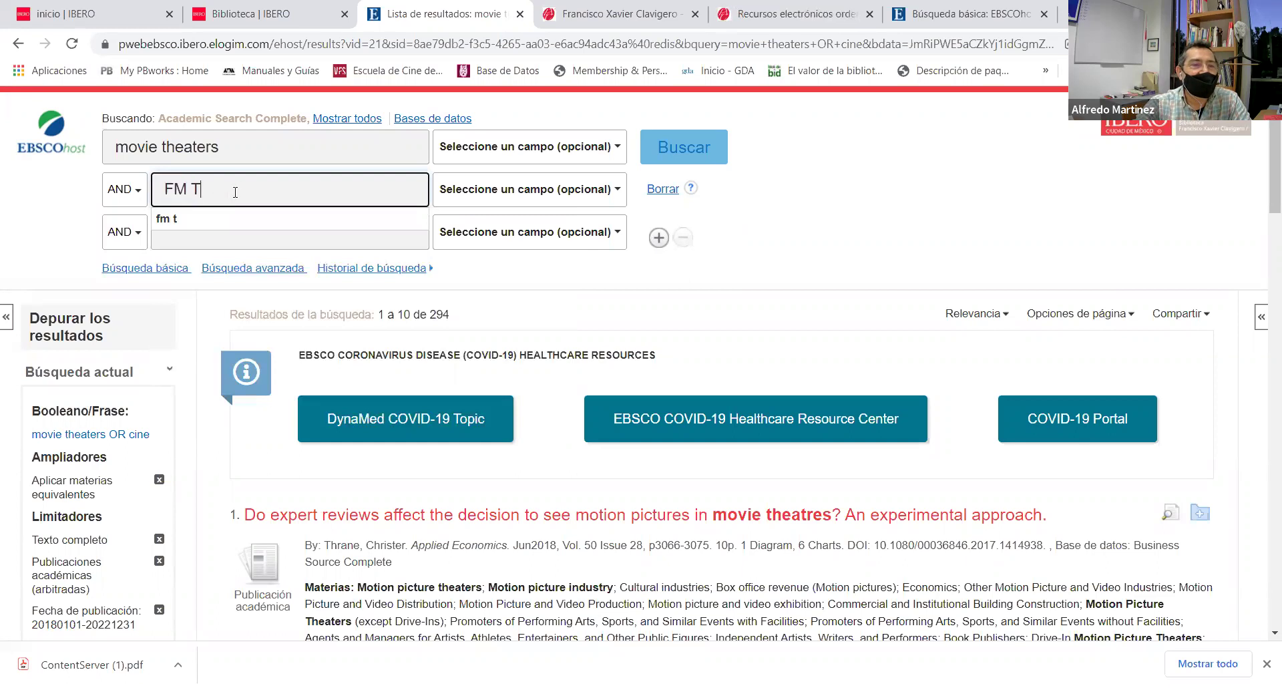
pyautogui.click(680, 151)
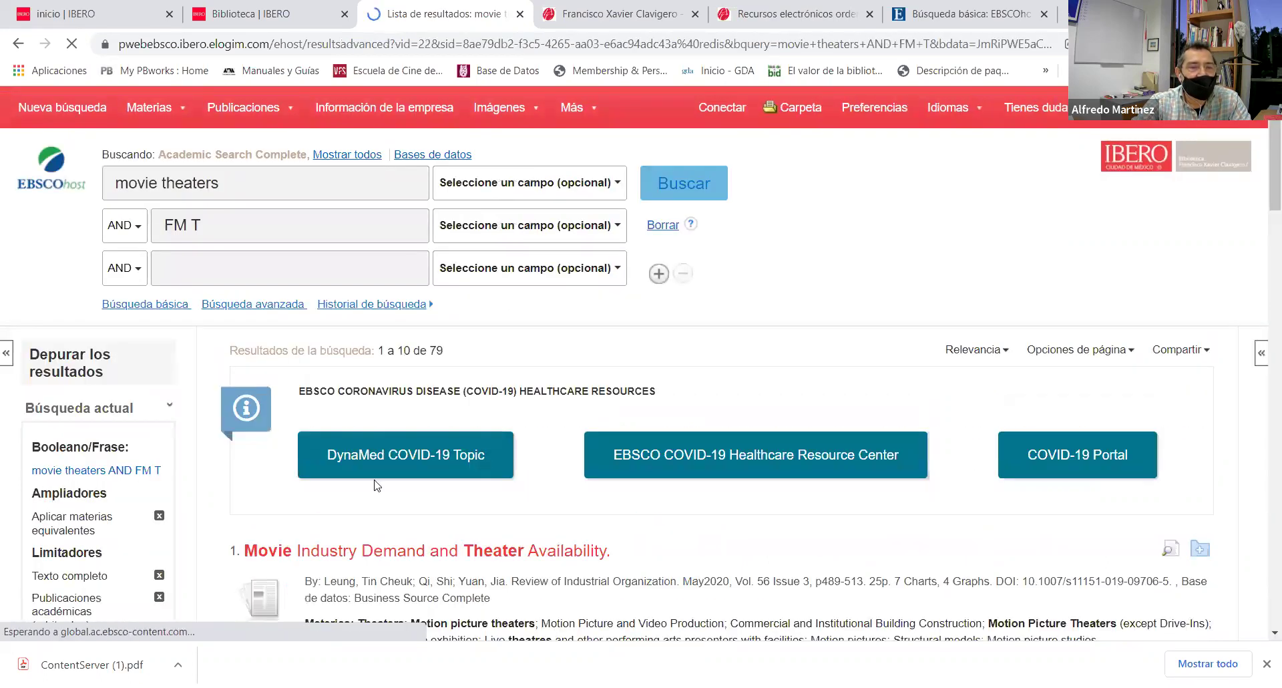
pyautogui.scroll(-6, 378, 486)
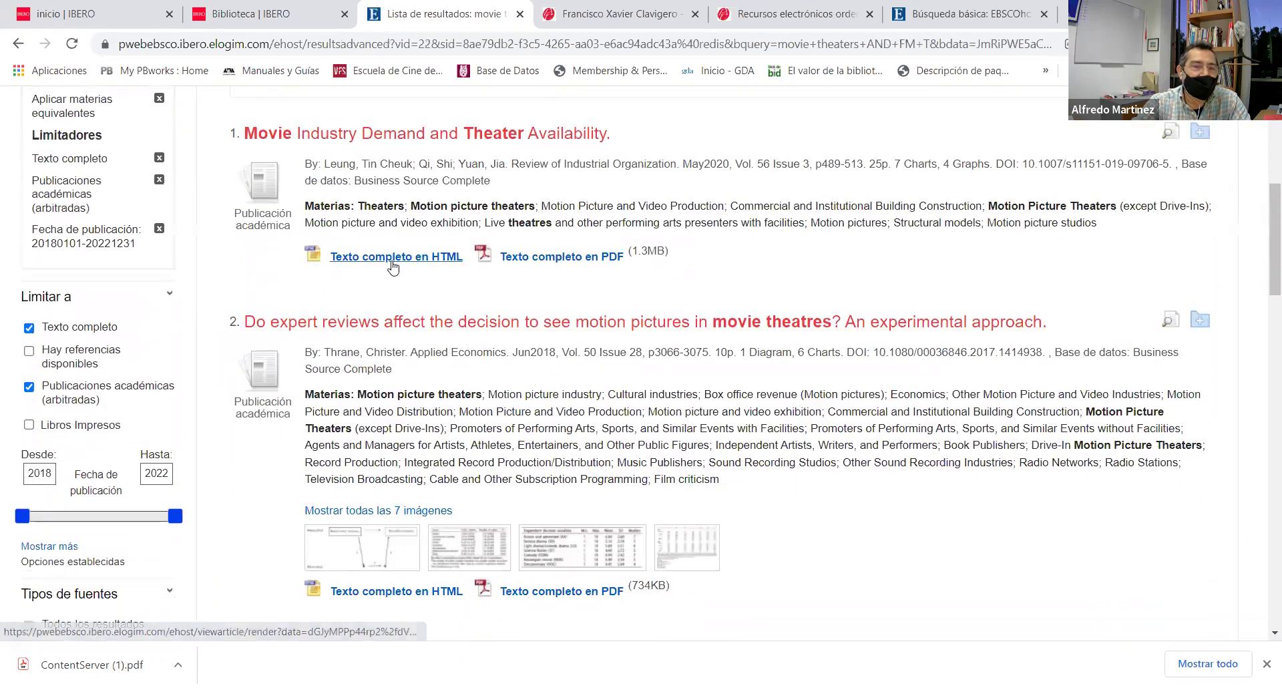
pyautogui.scroll(-4, 393, 267)
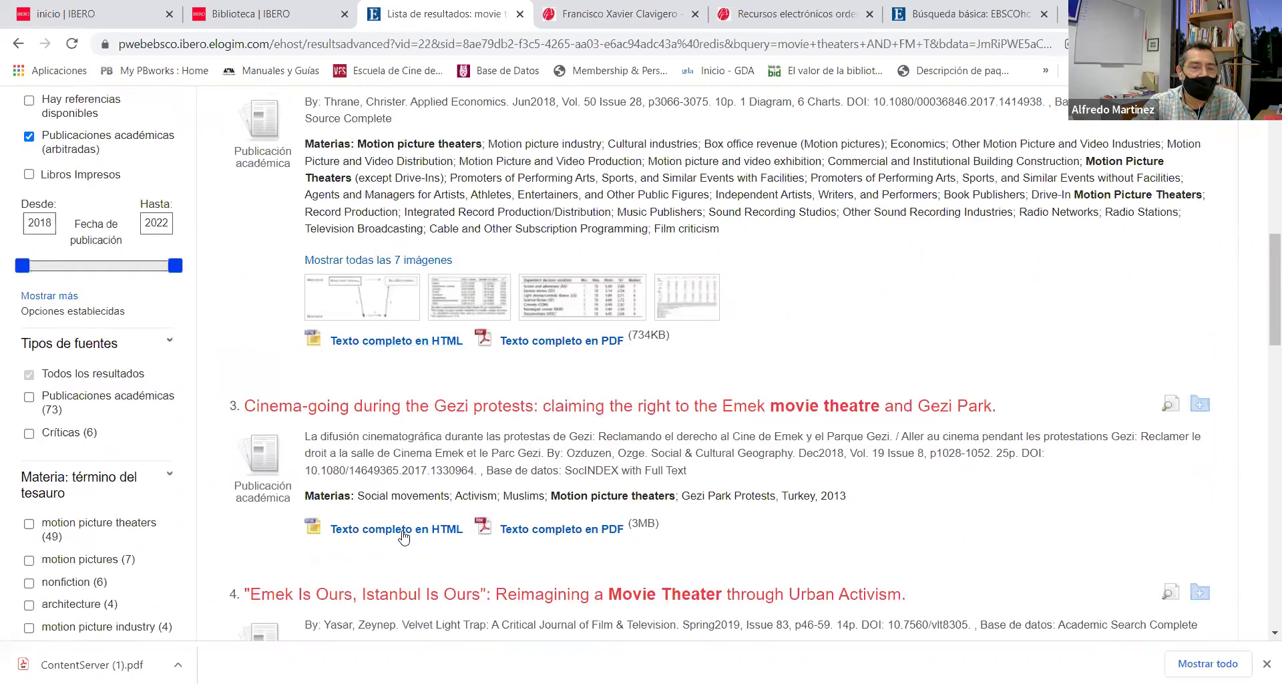
# Examine the movie theaters AND FM T results for their HTML and PDF full-text links
pyautogui.scroll(-4, 405, 521)
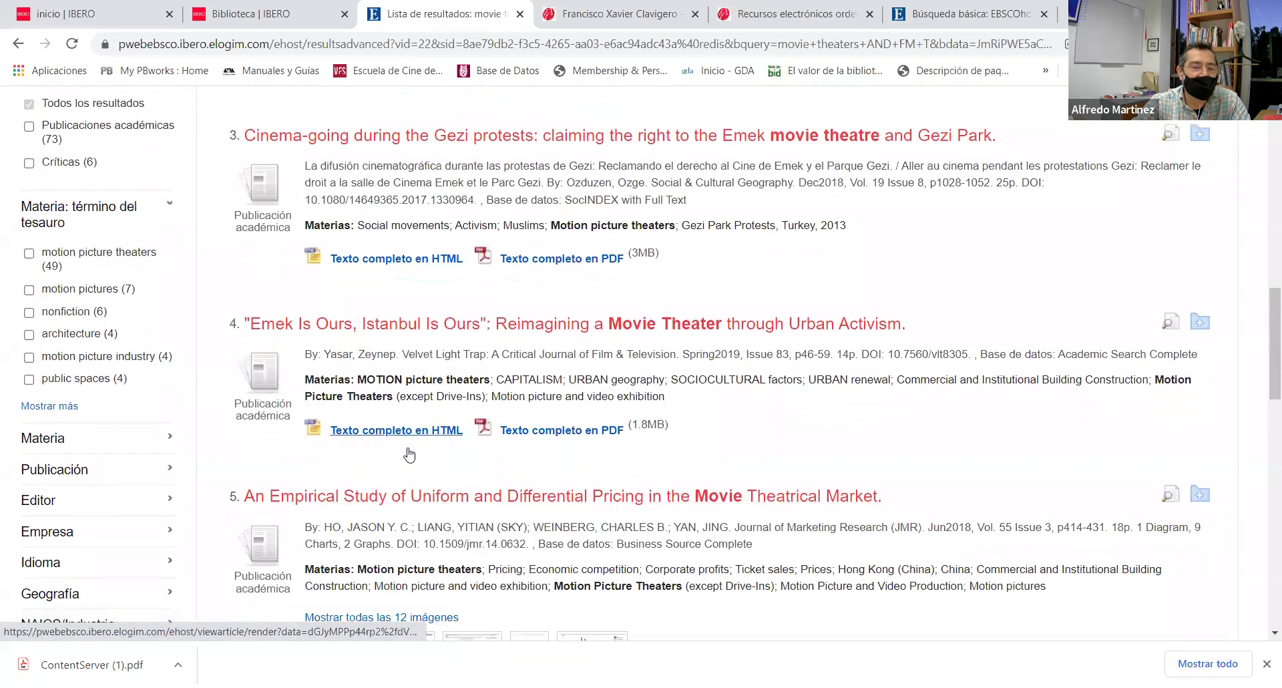
pyautogui.scroll(-16, 410, 455)
pyautogui.scroll(15, 410, 460)
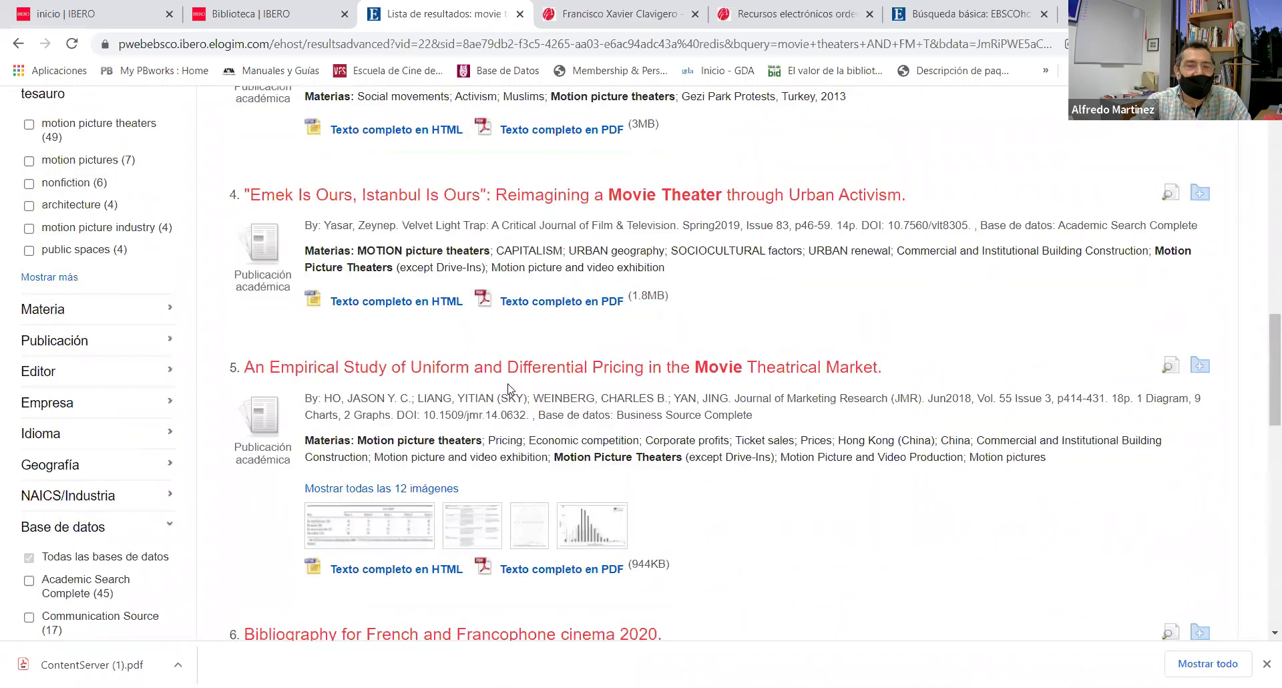
pyautogui.scroll(4, 508, 387)
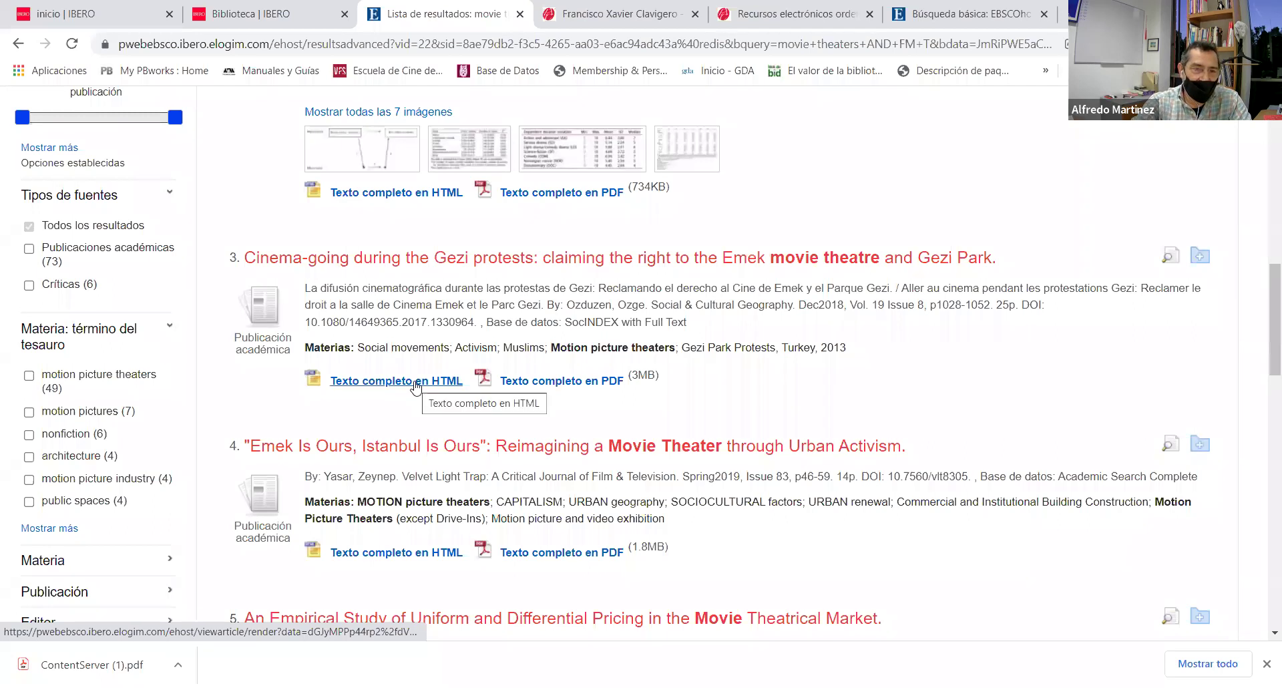
pyautogui.scroll(4, 414, 386)
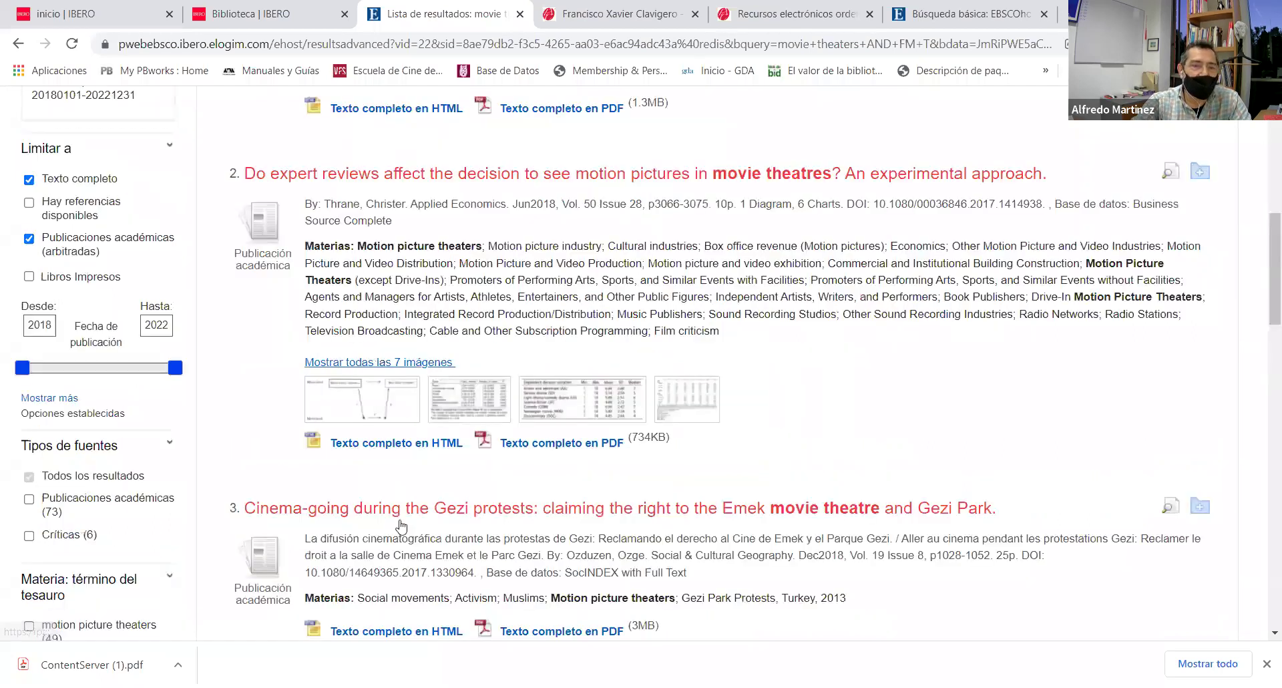
pyautogui.scroll(8, 401, 519)
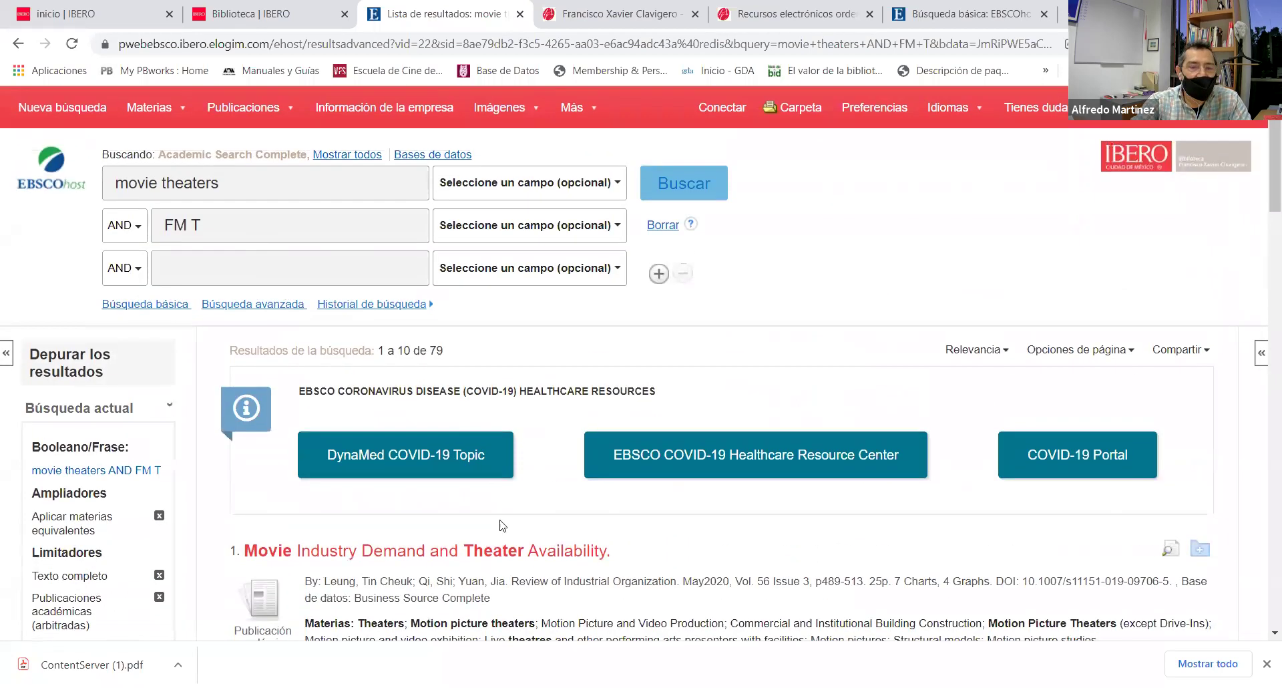
pyautogui.scroll(-5, 503, 526)
pyautogui.scroll(3, 354, 350)
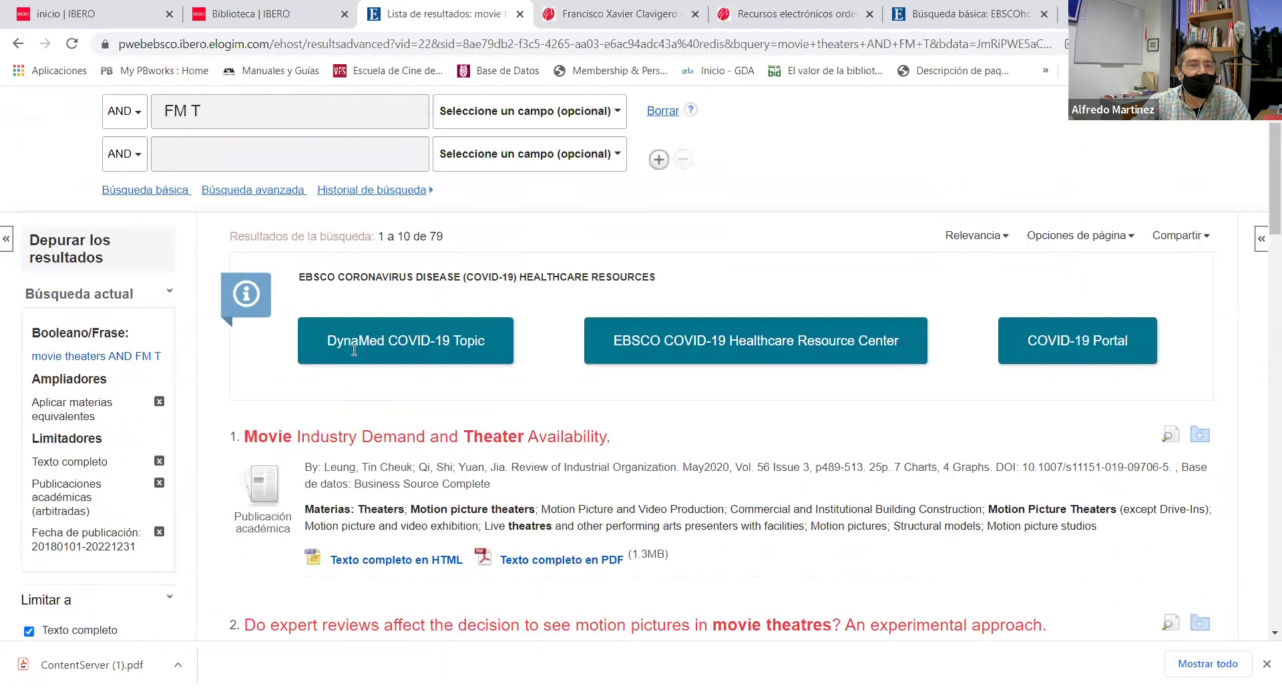
# Replace the second search term with FM P, keeping it combined with movie theaters using AND, and run the search
pyautogui.scroll(2, 354, 350)
pyautogui.click(225, 223)
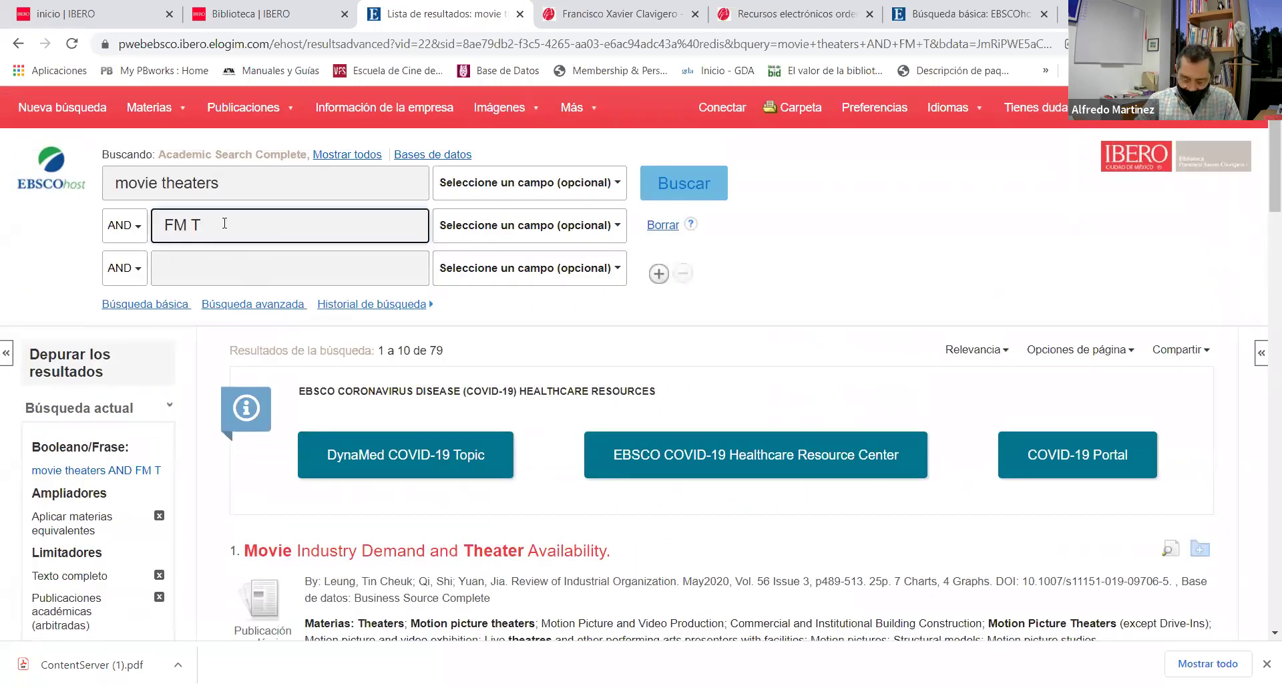
pyautogui.press('BackSpace')
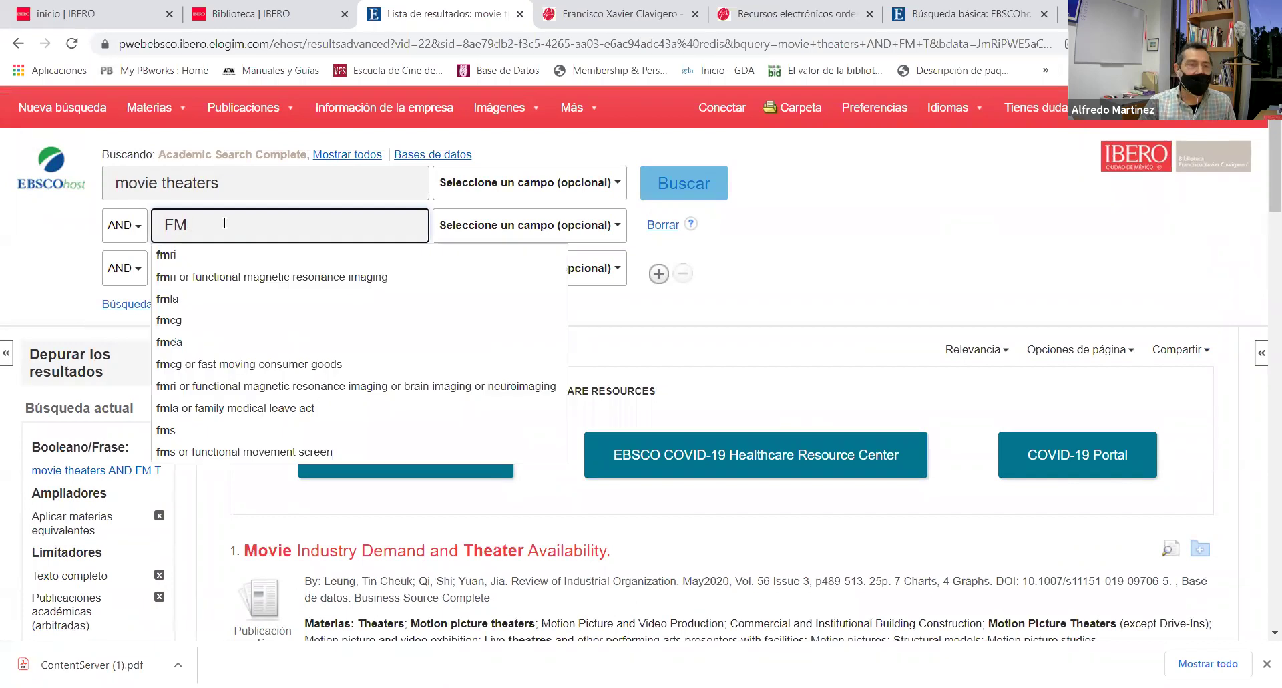
pyautogui.click(697, 185)
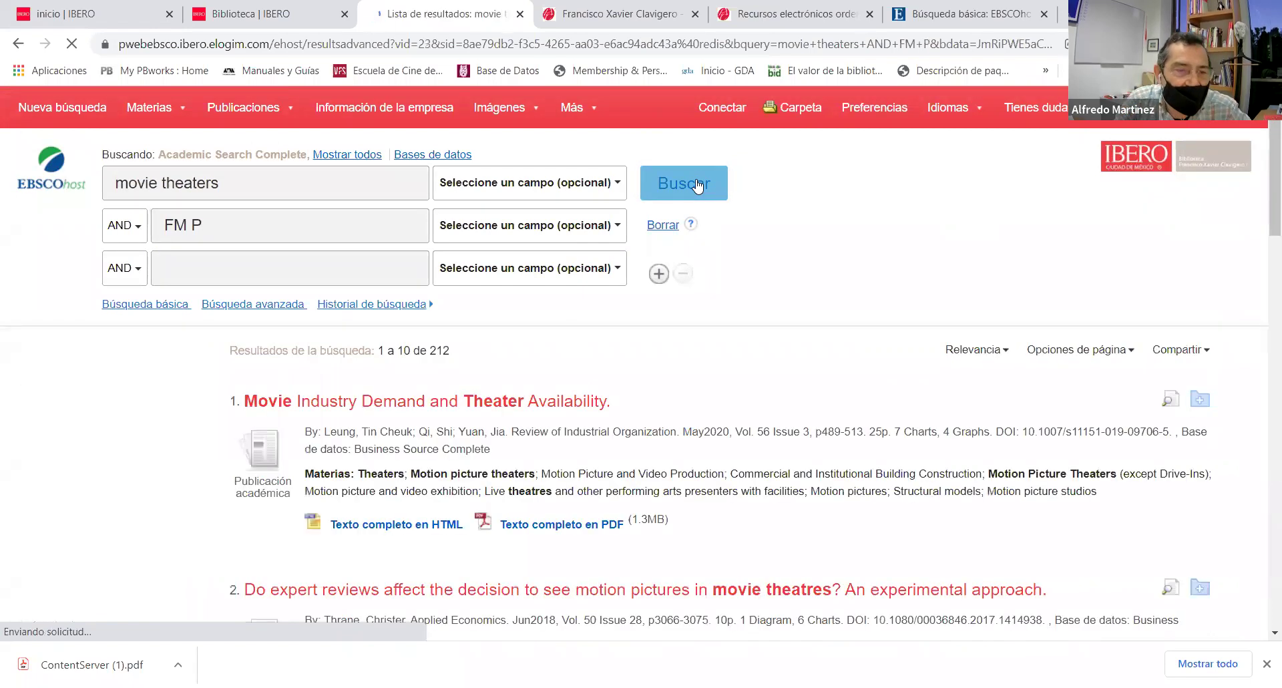
# Browse the first page of results for full texts in PDF and point out the FM P search term
pyautogui.scroll(-10, 578, 486)
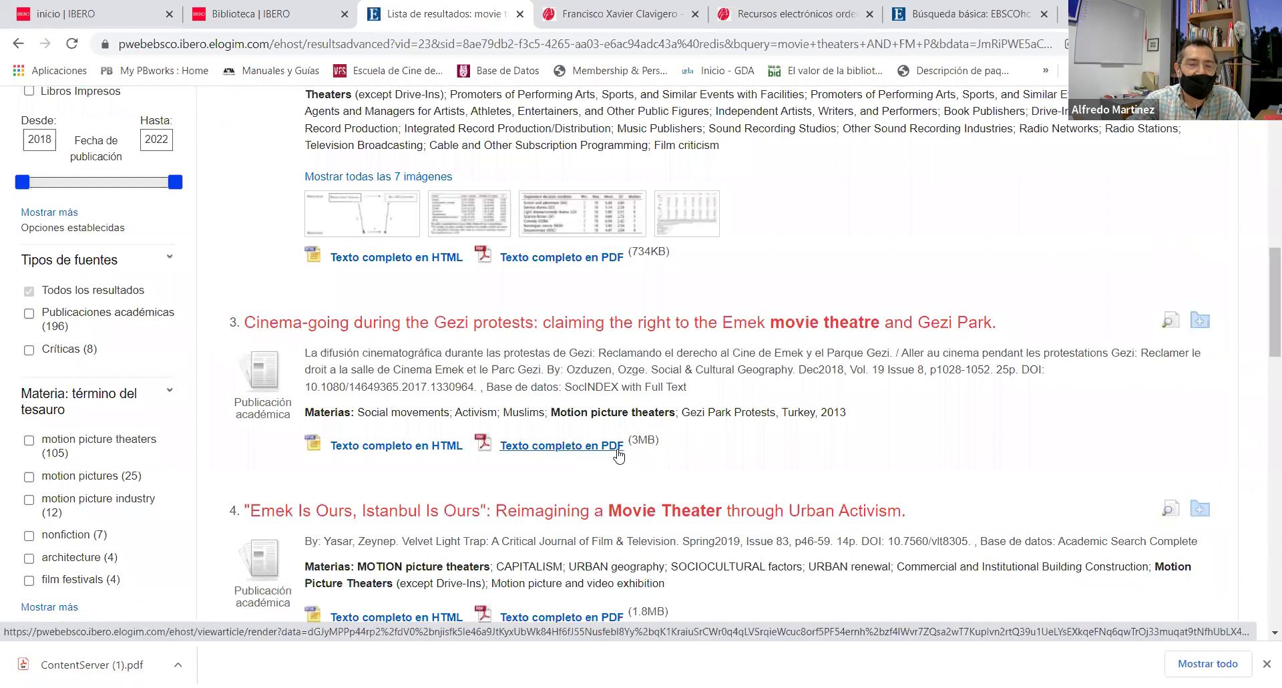
pyautogui.scroll(-5, 591, 454)
pyautogui.scroll(-6, 349, 264)
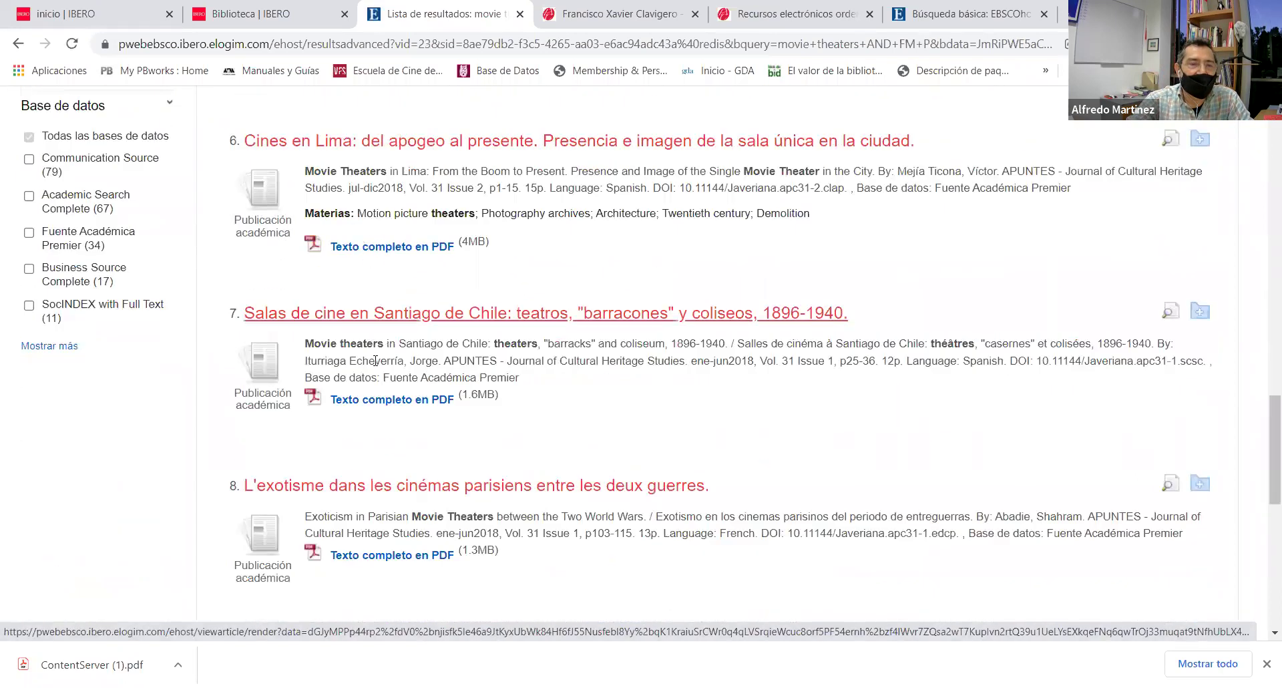
pyautogui.scroll(-5, 409, 581)
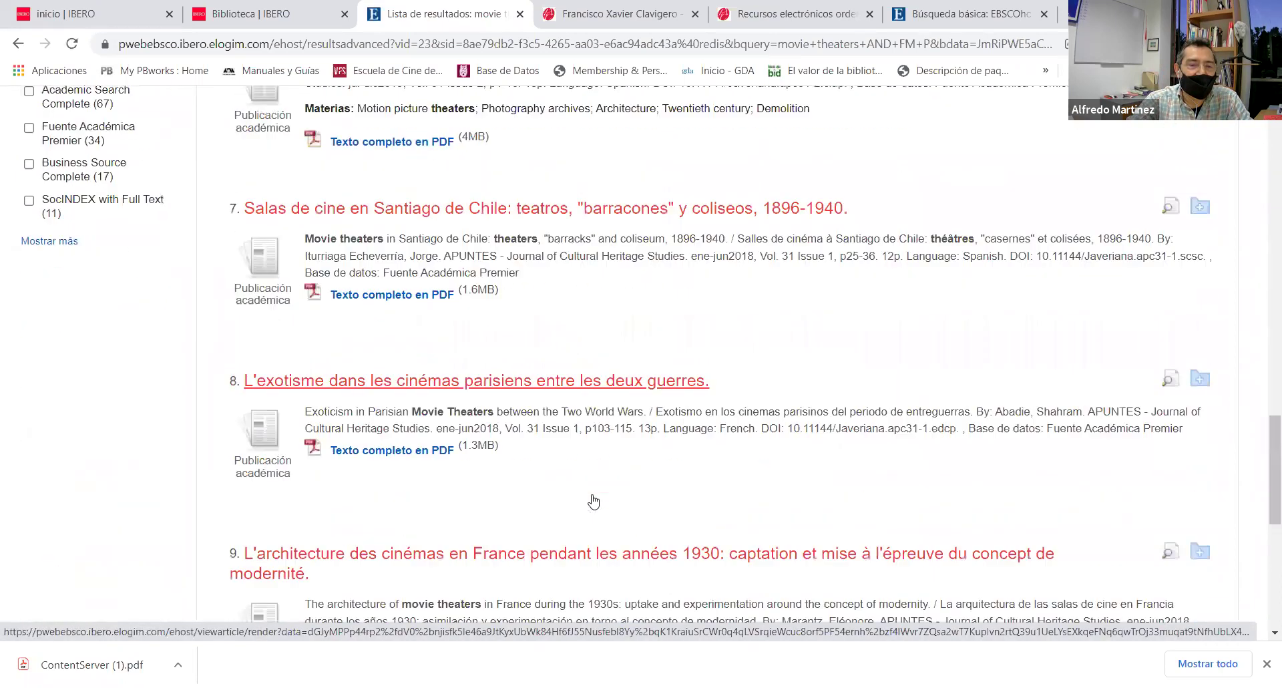
pyautogui.scroll(-4, 406, 437)
pyautogui.scroll(12, 405, 438)
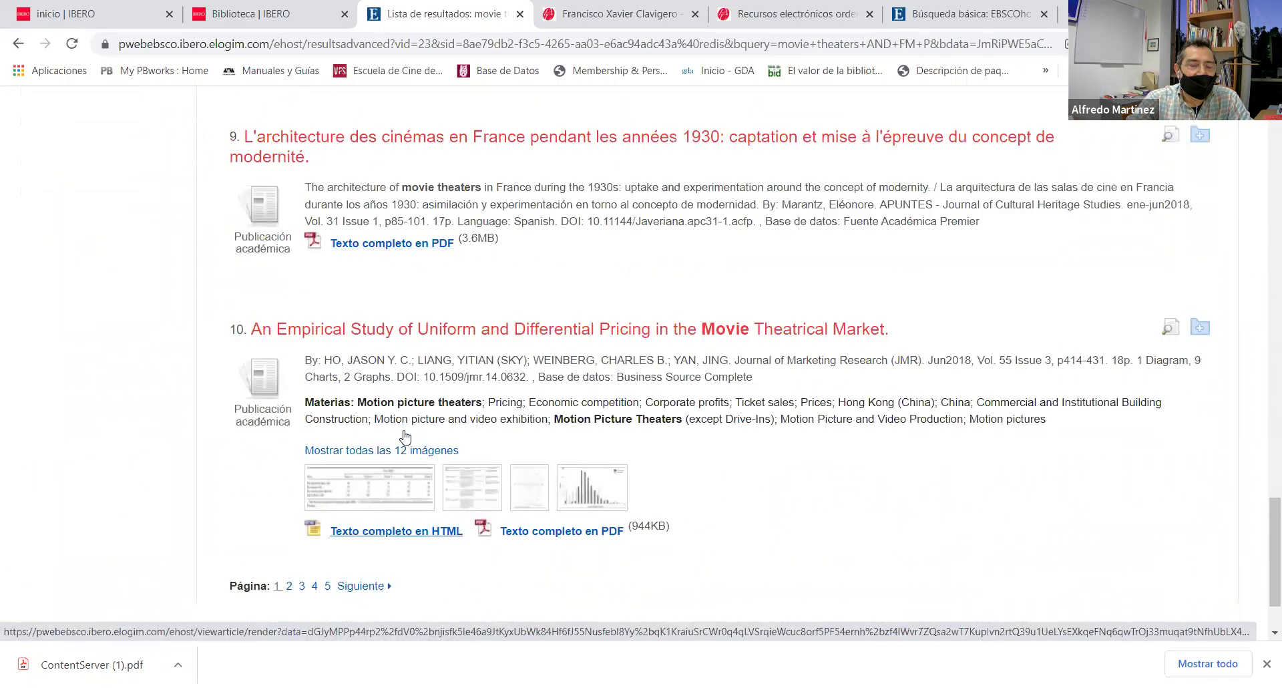
pyautogui.scroll(15, 405, 435)
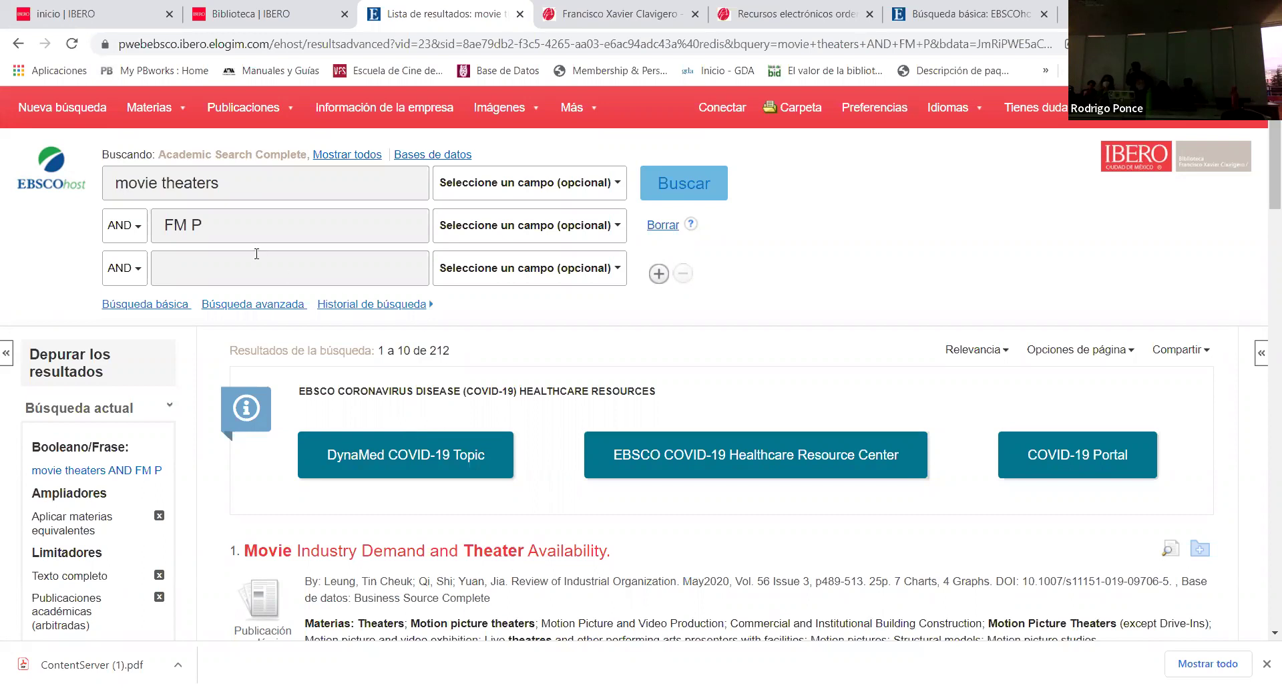
pyautogui.moveTo(230, 225); pyautogui.dragTo(162, 228)
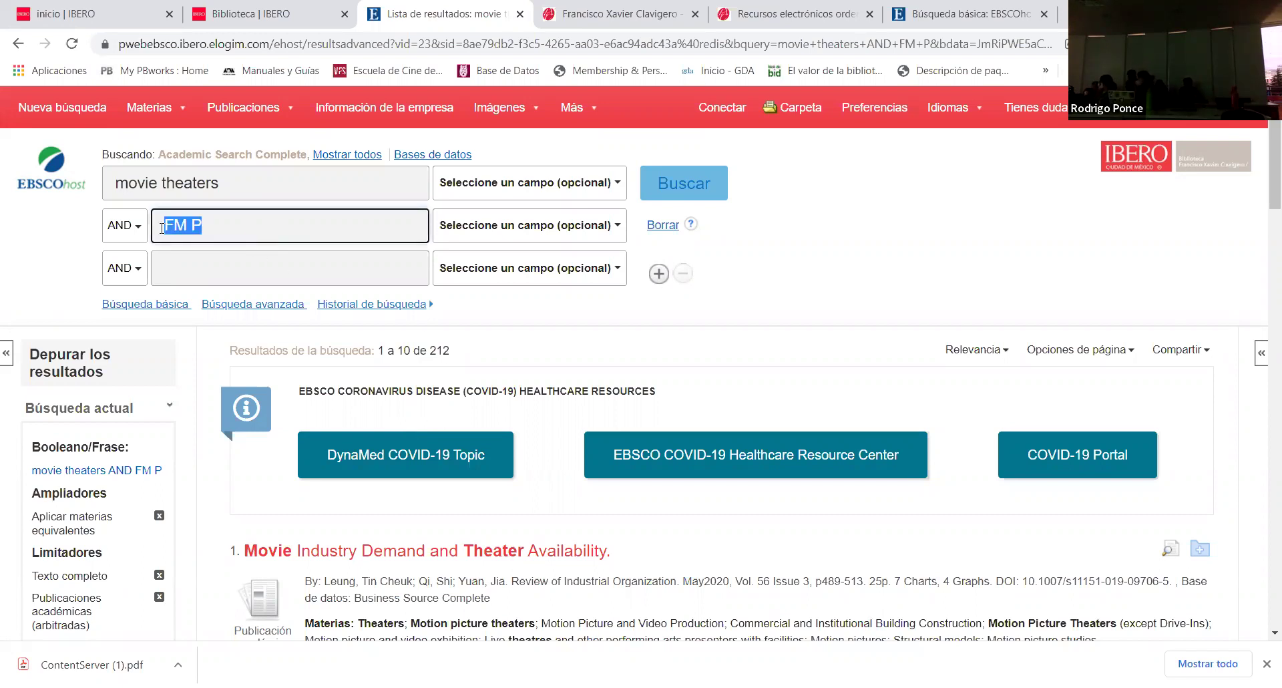
pyautogui.click(230, 230)
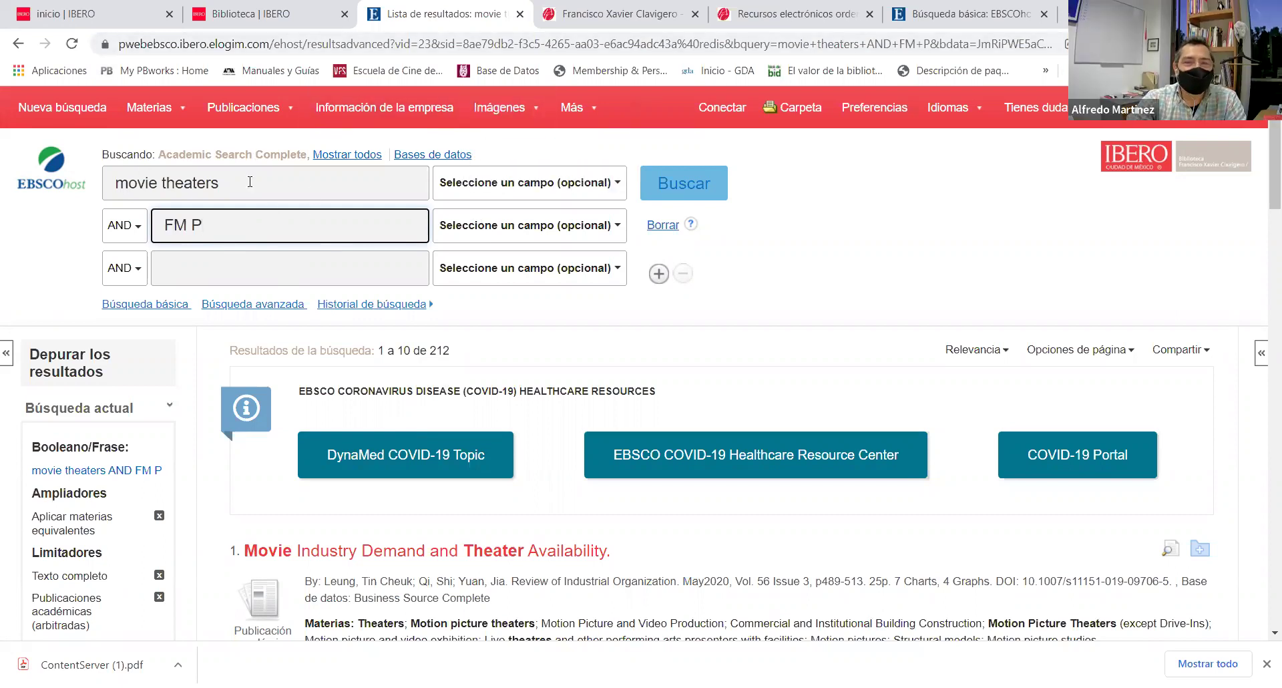
# Show the IBERO library's Recursos electrónicos search types and its home page, and return to the EBSCOhost results
pyautogui.click(783, 18)
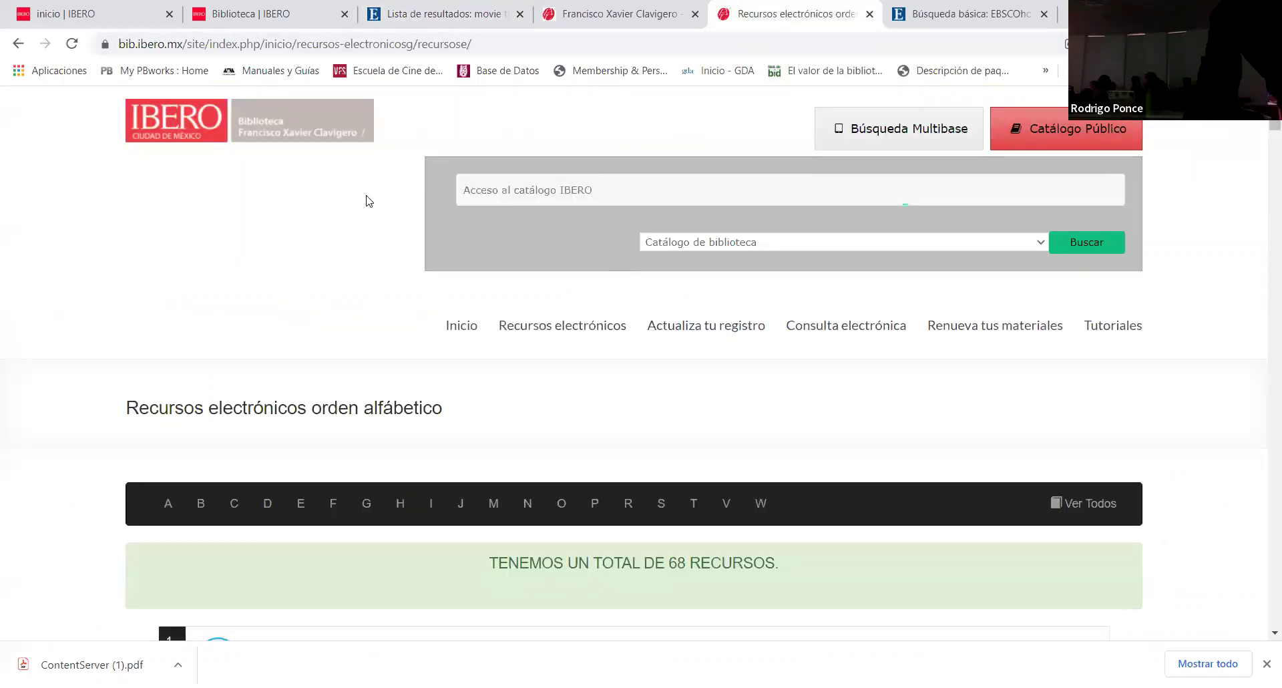
pyautogui.click(533, 330)
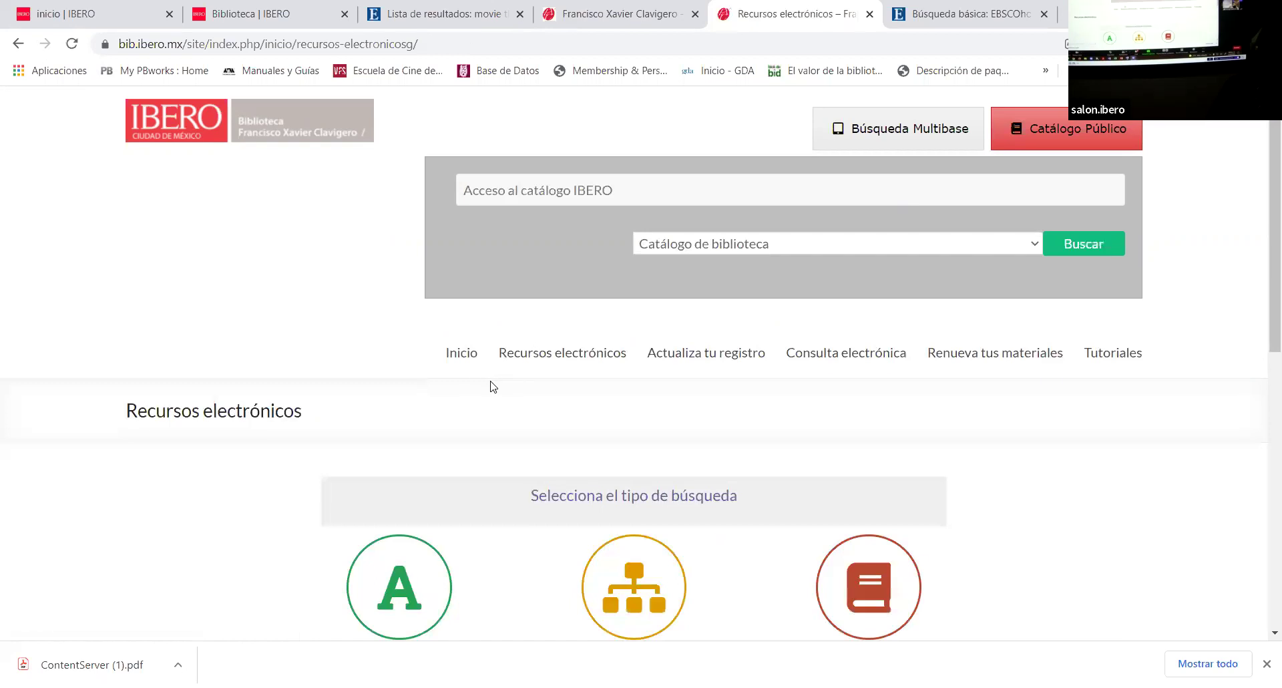
pyautogui.scroll(-1, 519, 361)
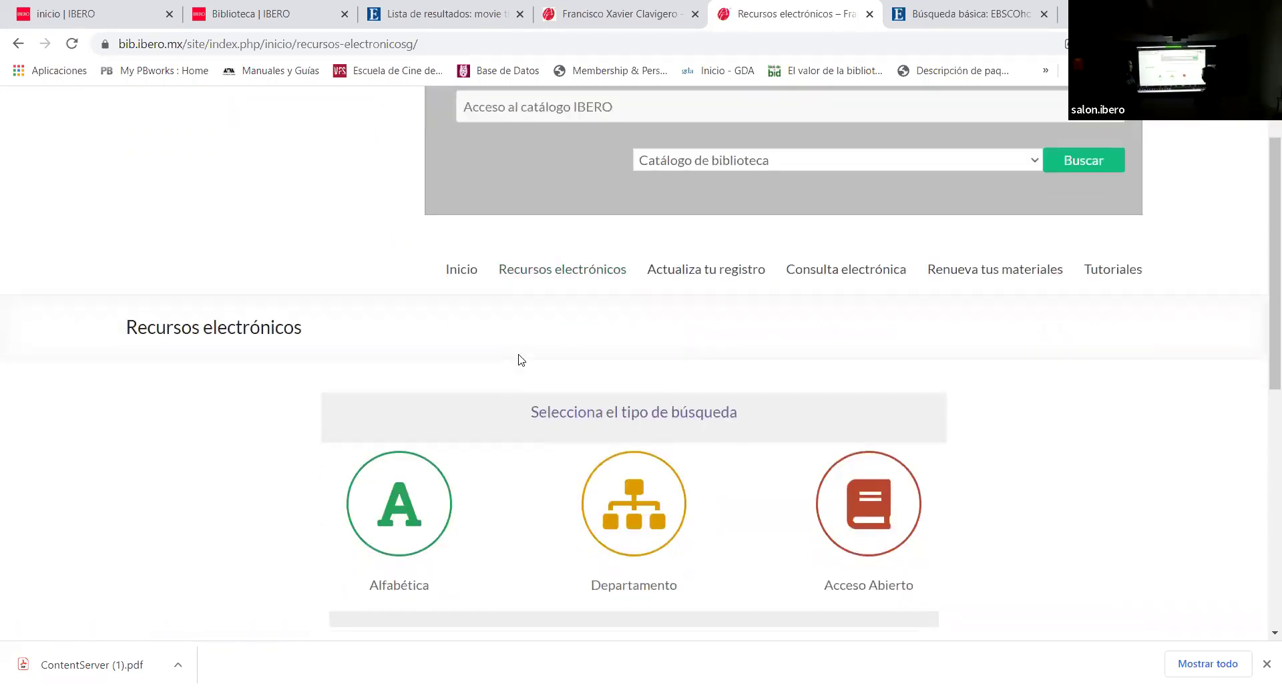
pyautogui.scroll(1, 522, 360)
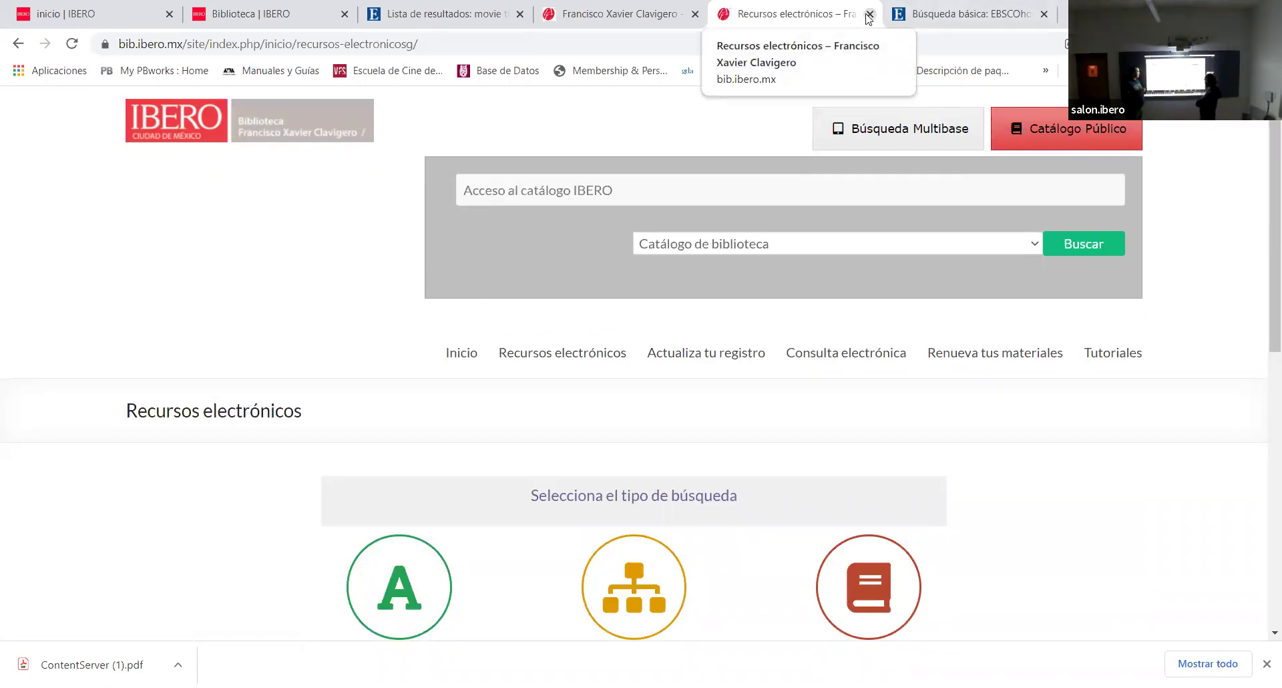
pyautogui.click(674, 23)
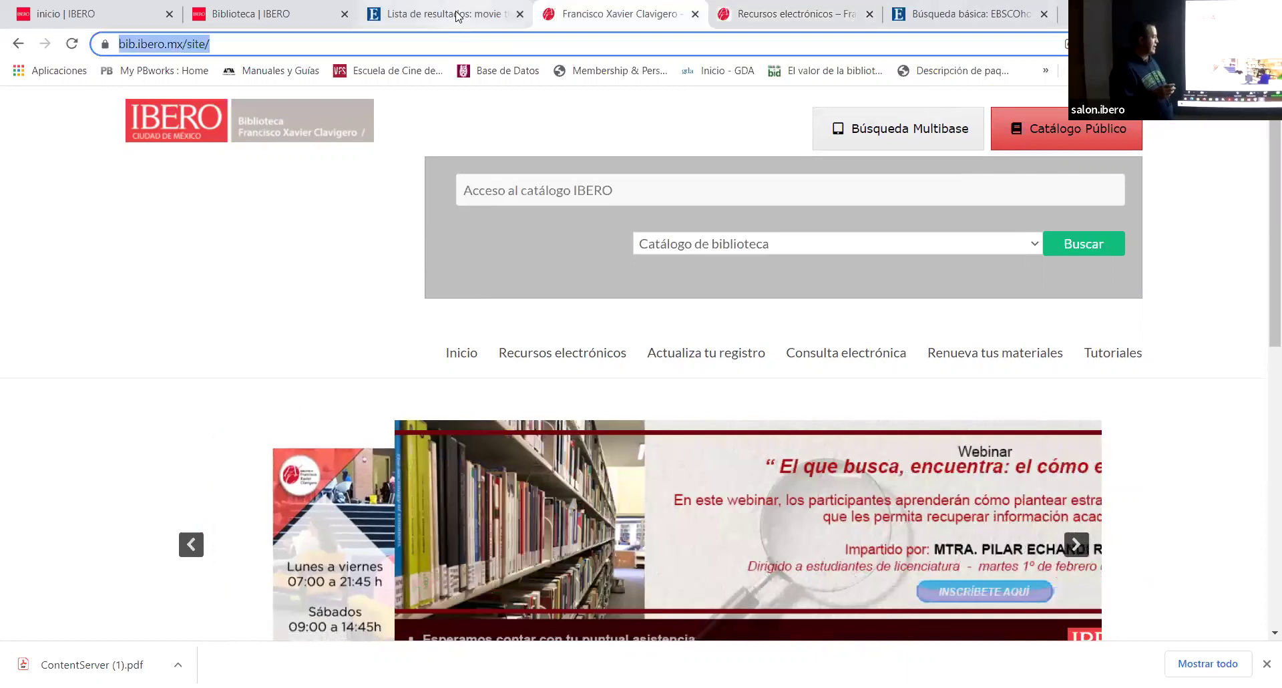
pyautogui.hotkey('ctrl', 'shift', 'Tab')
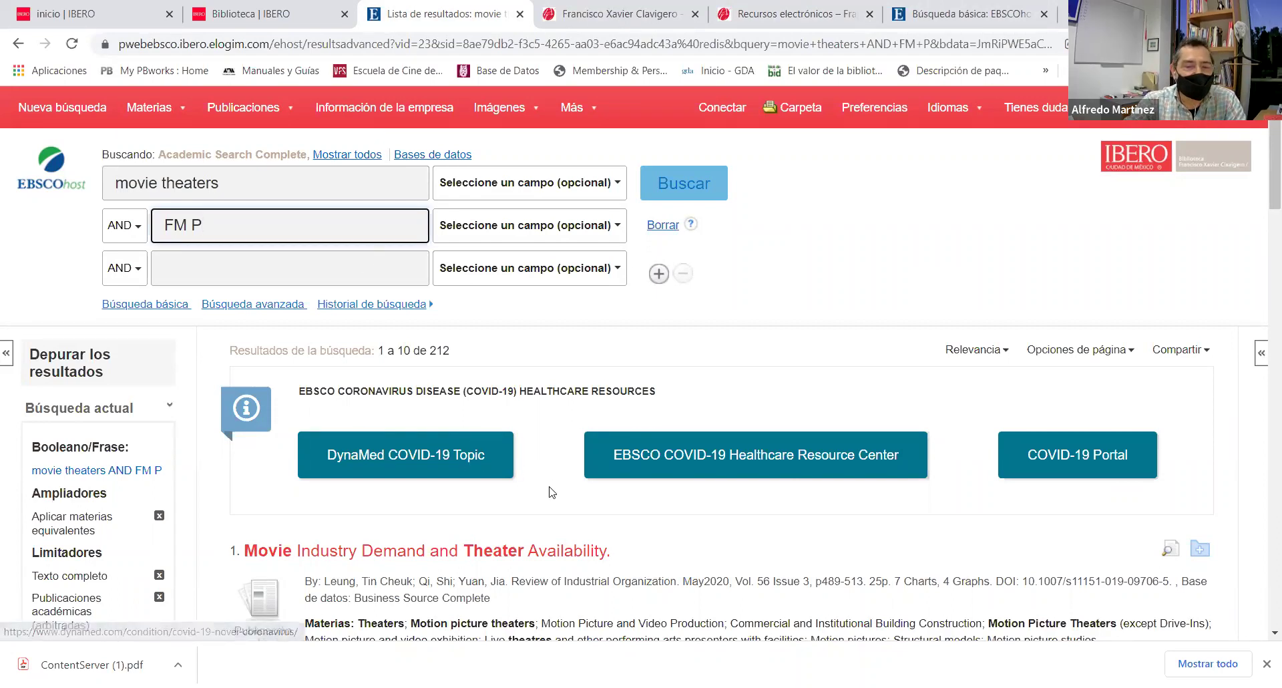
# Review the results and their refinement filters, highlighting the Materia: término del tesauro filter
pyautogui.scroll(-2, 552, 492)
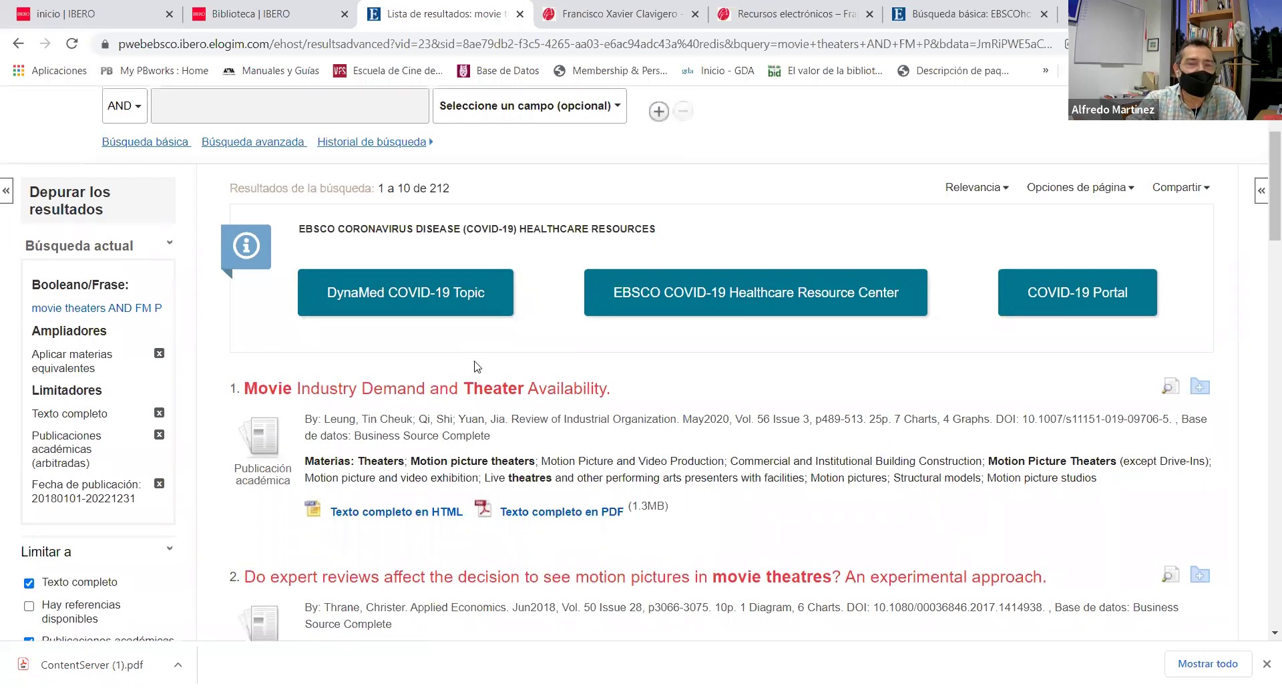
pyautogui.scroll(2, 477, 366)
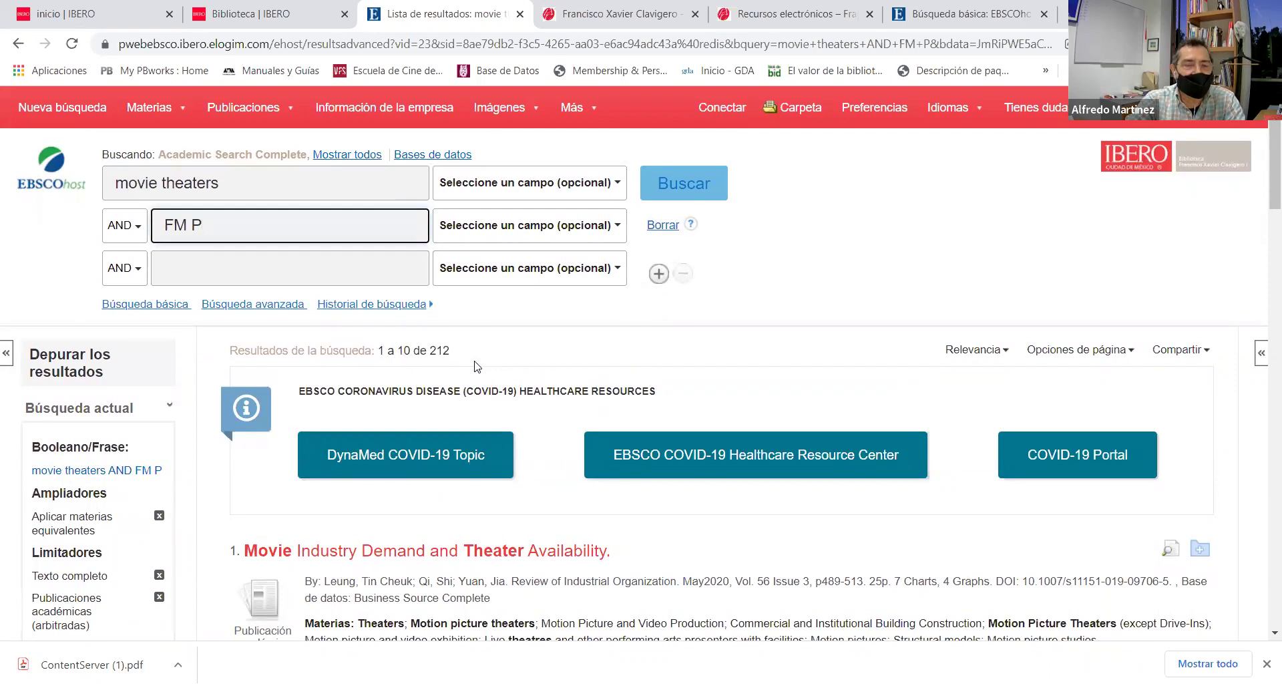
pyautogui.scroll(-3, 151, 246)
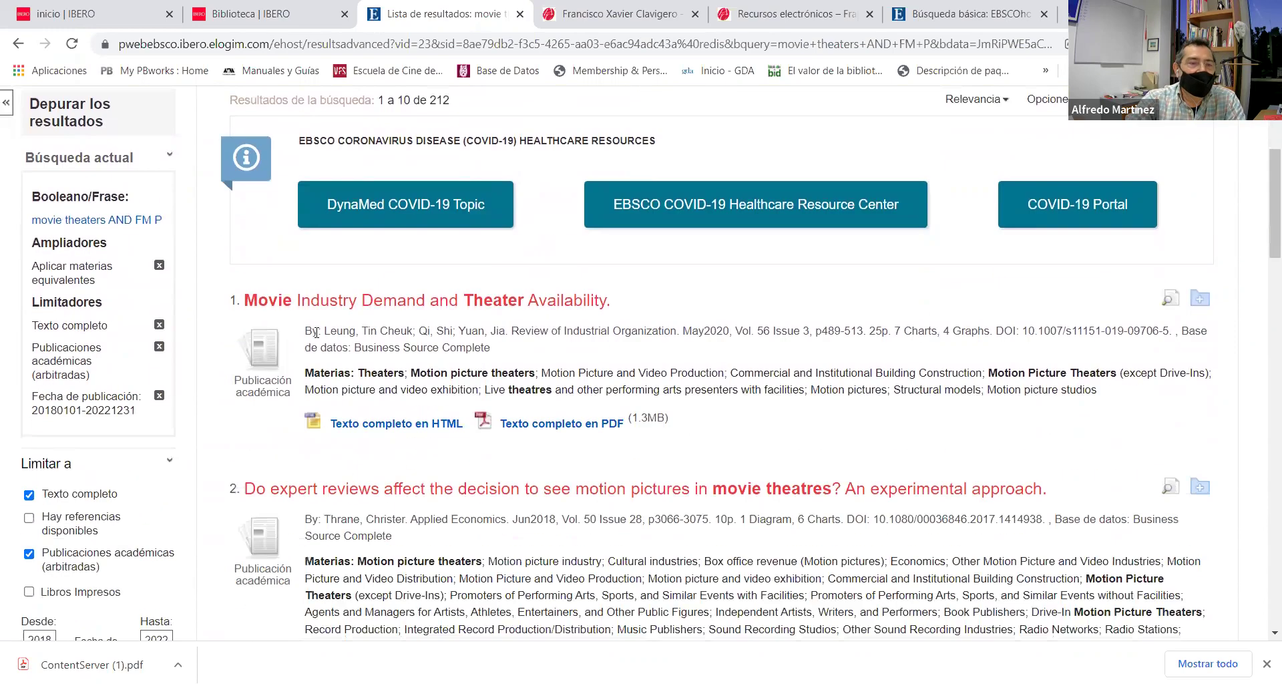
pyautogui.scroll(-4, 150, 246)
pyautogui.scroll(-6, 151, 246)
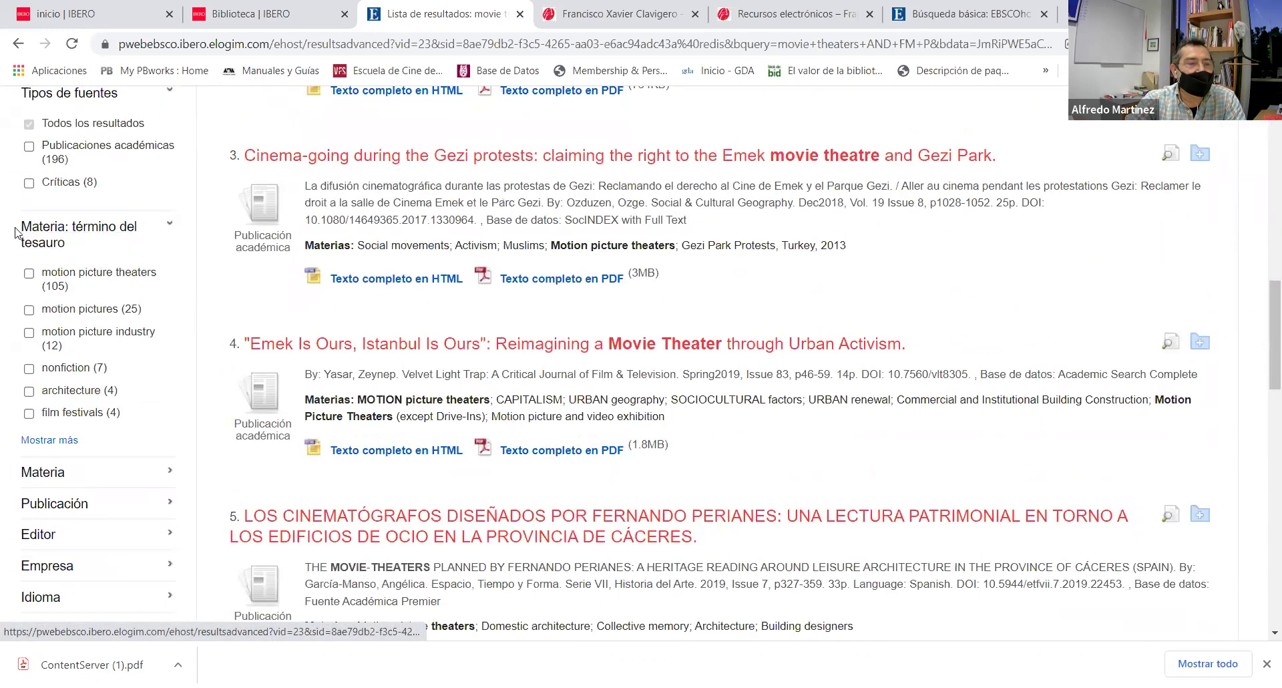
pyautogui.moveTo(20, 227); pyautogui.dragTo(84, 243)
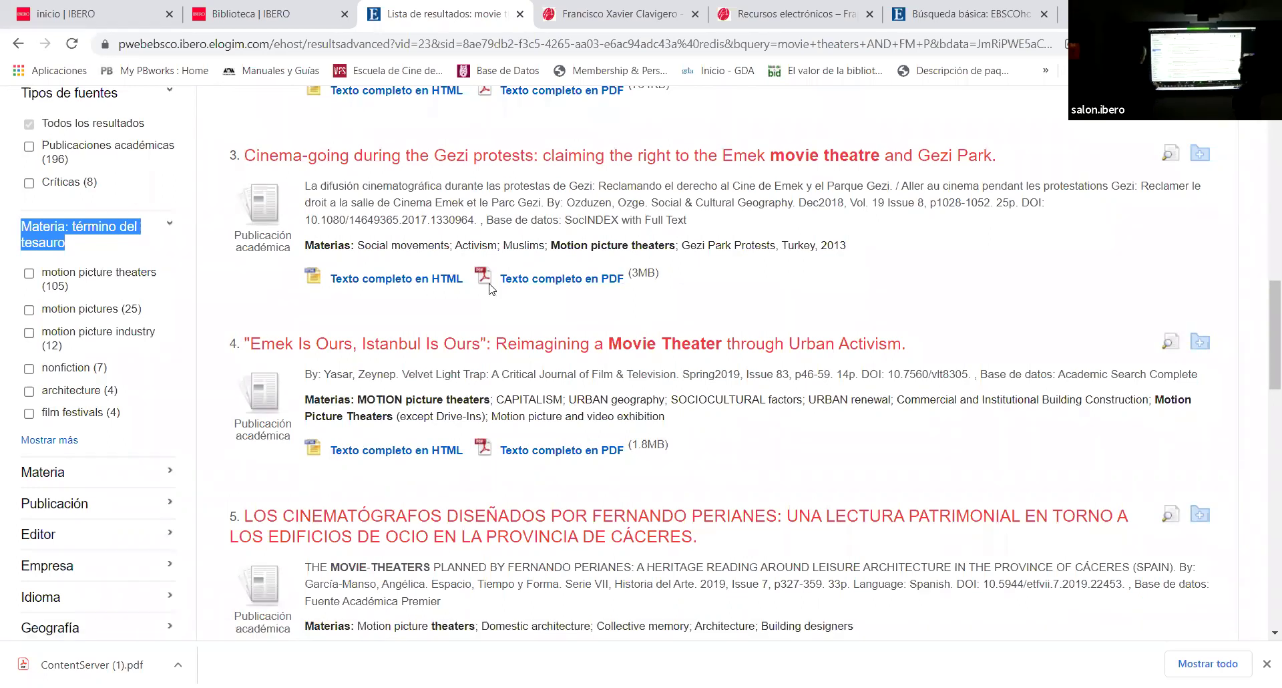
pyautogui.scroll(3, 748, 299)
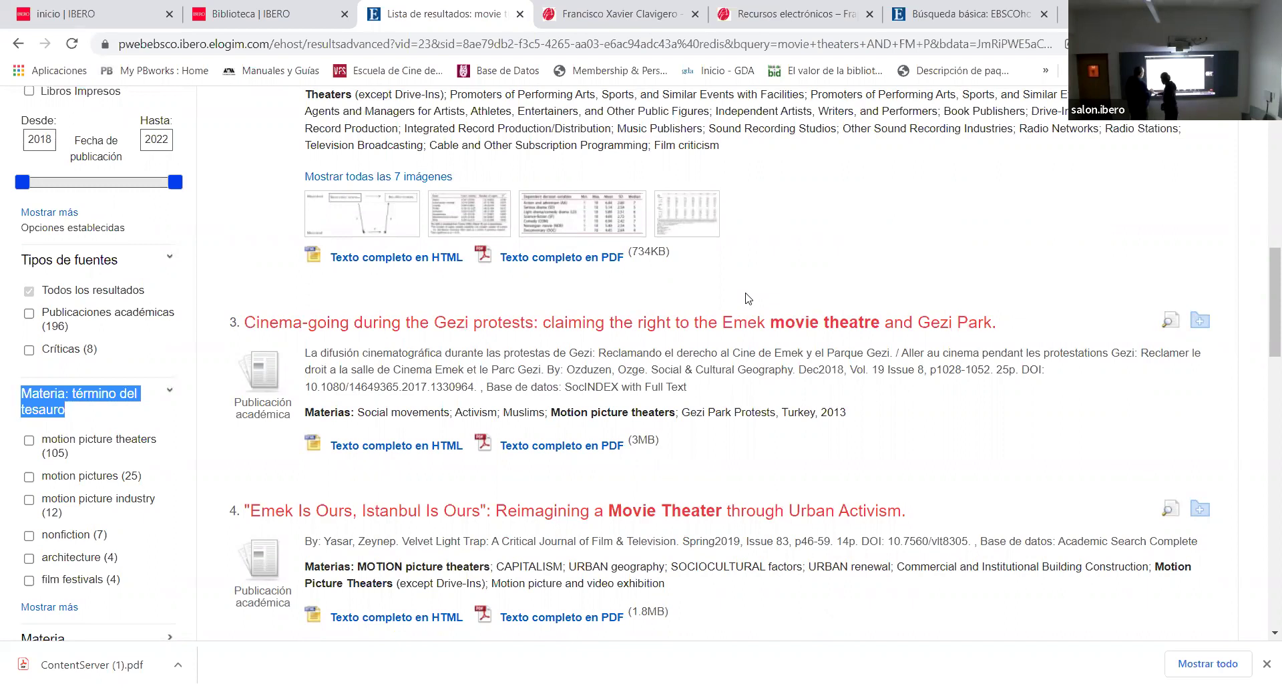
pyautogui.scroll(4, 705, 368)
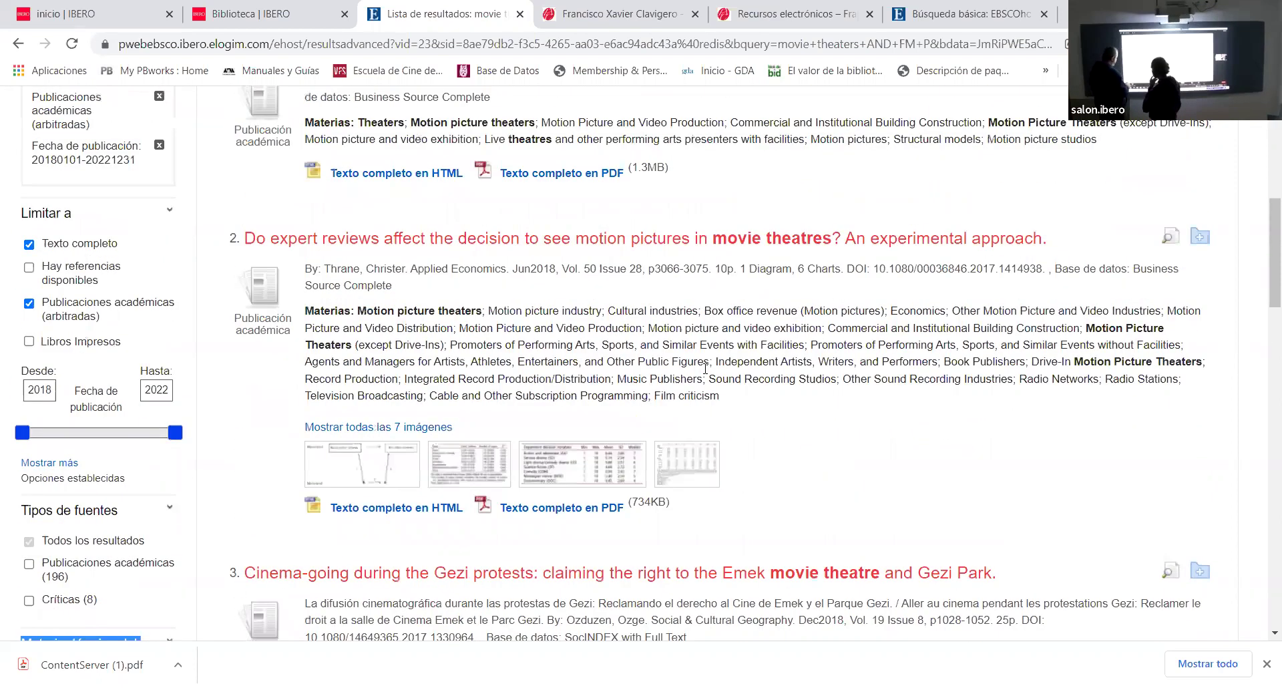
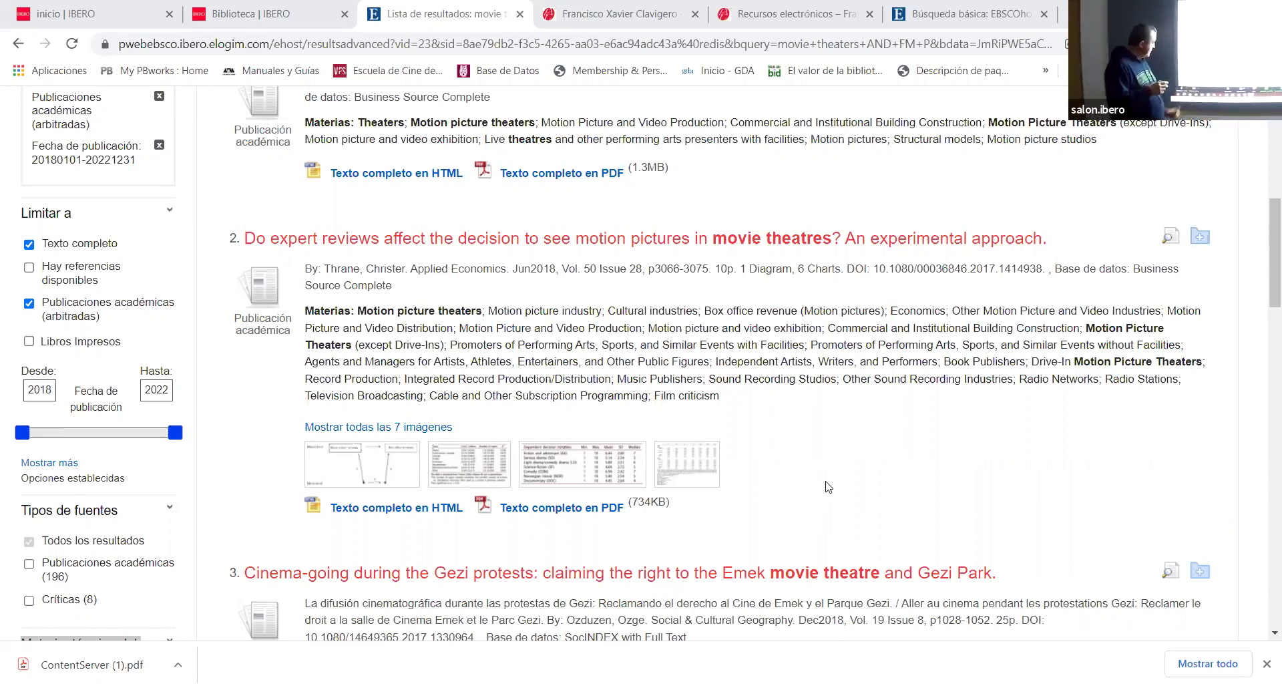
# Clear every selected database and choose only eBook Academic Collection (EBSCOhost) as the database to search
pyautogui.scroll(1, 889, 473)
pyautogui.scroll(6, 888, 472)
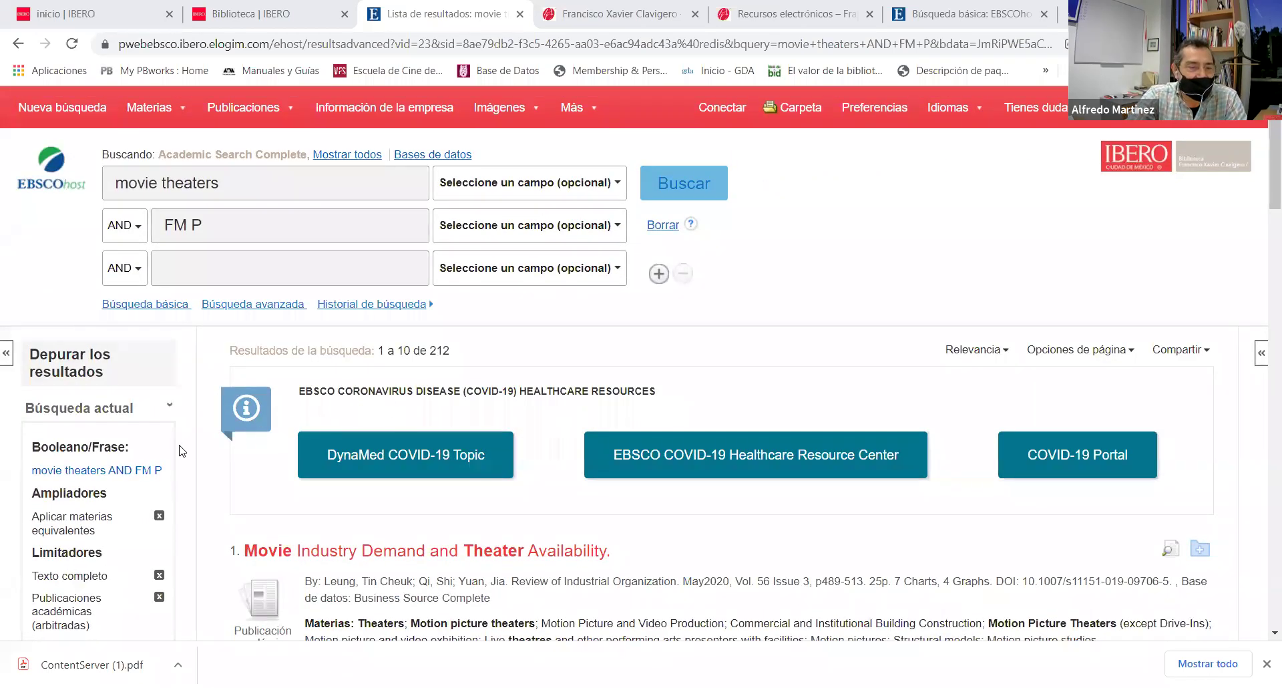
pyautogui.scroll(-5, 180, 451)
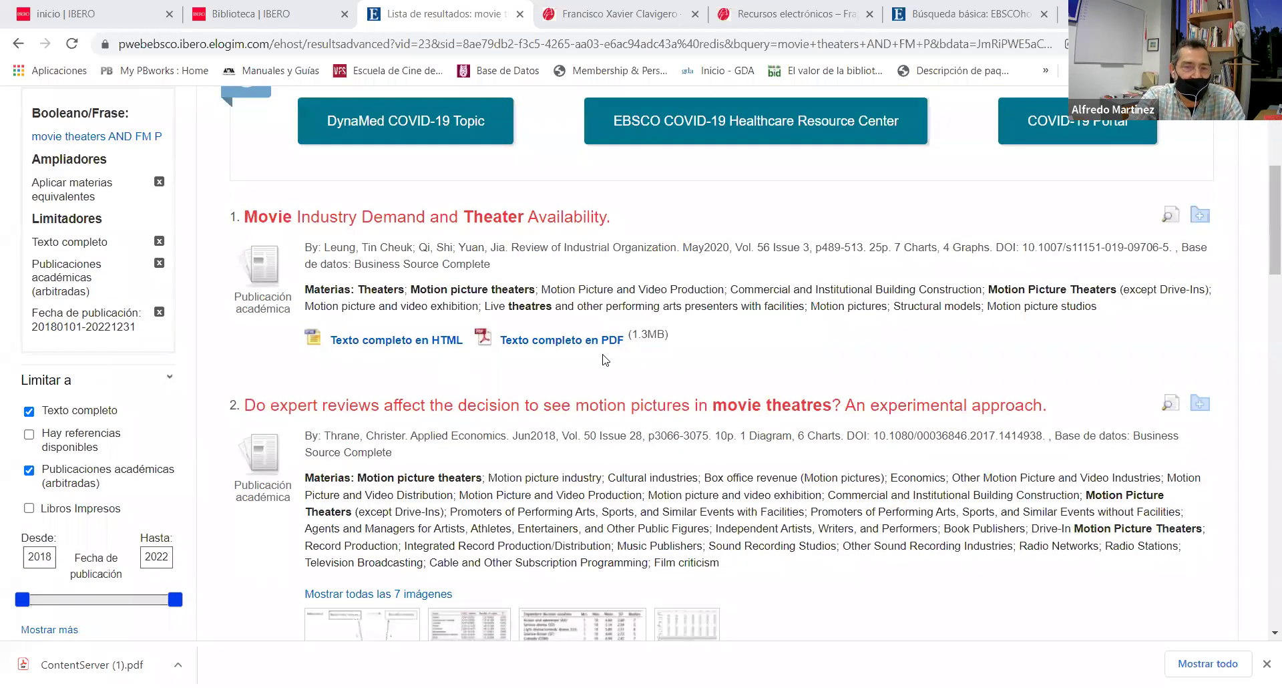
pyautogui.scroll(5, 604, 364)
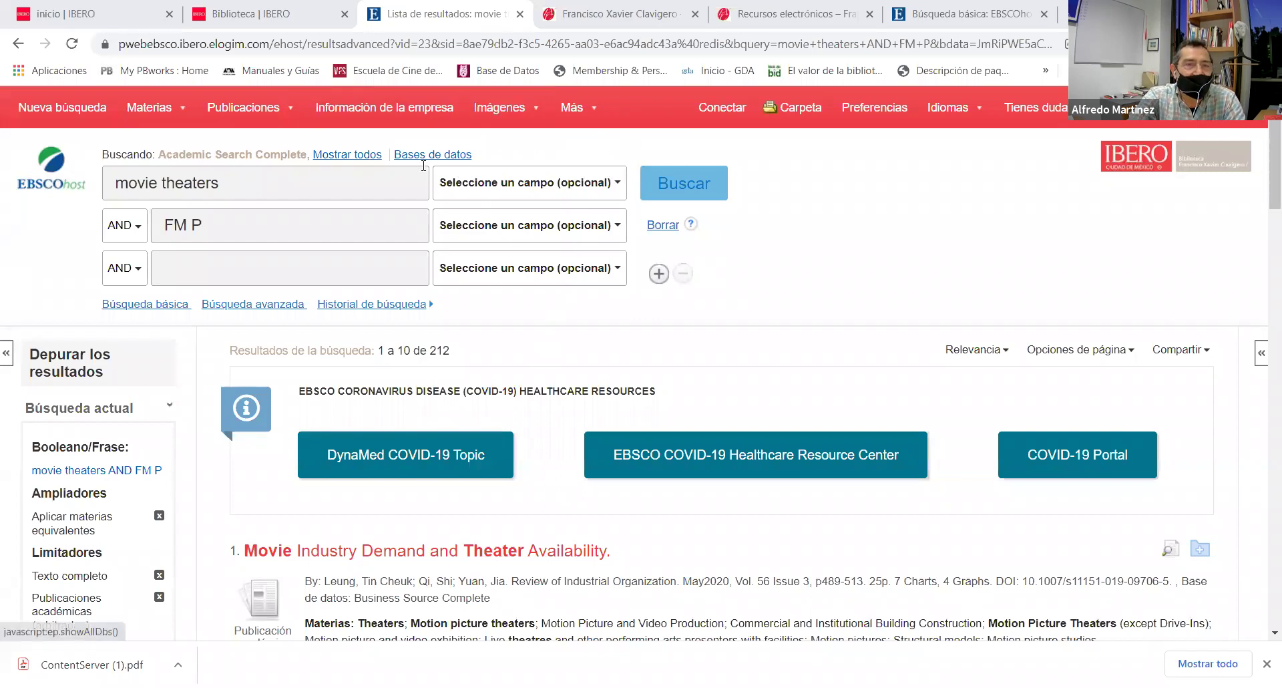
pyautogui.moveTo(476, 159); pyautogui.dragTo(394, 157)
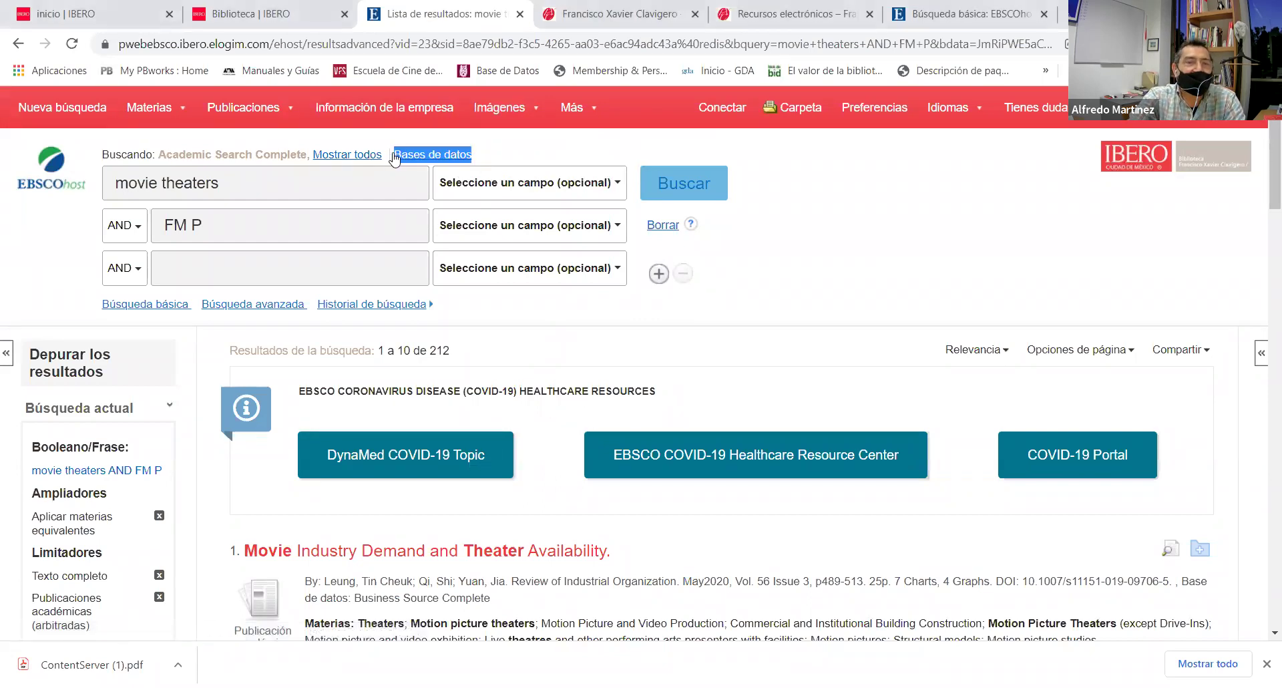
pyautogui.click(407, 158)
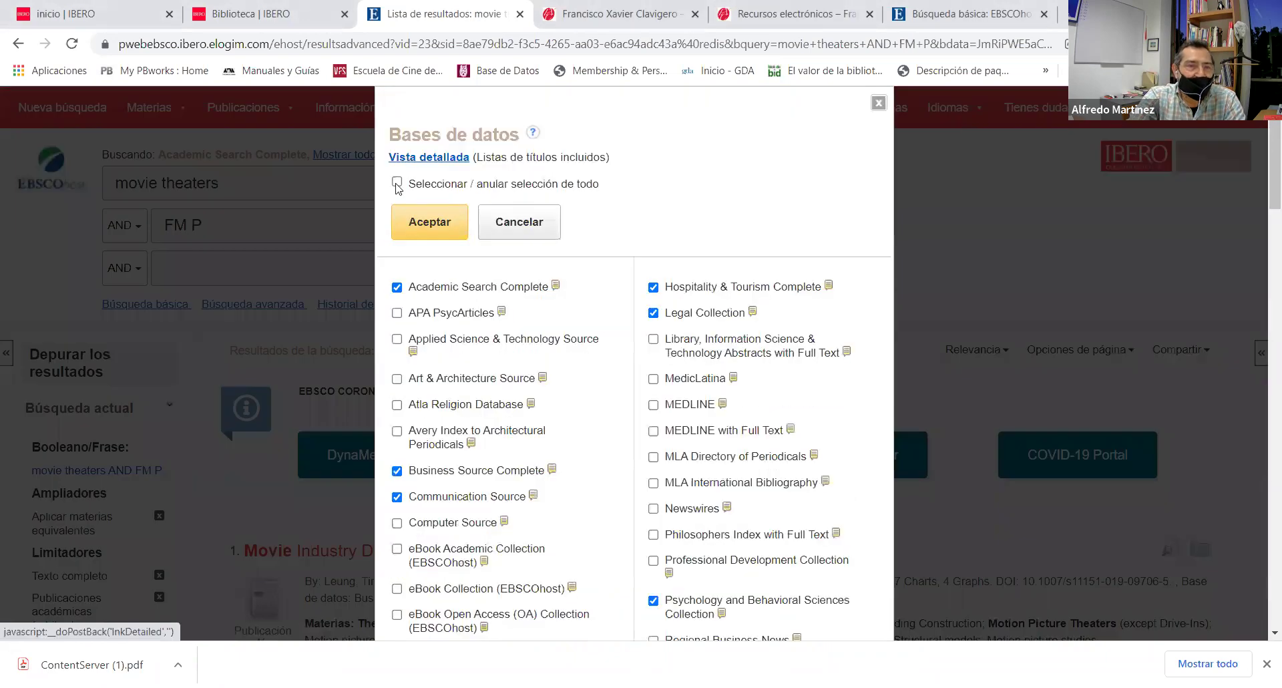
pyautogui.click(397, 182)
pyautogui.click(397, 183)
pyautogui.scroll(-2, 403, 254)
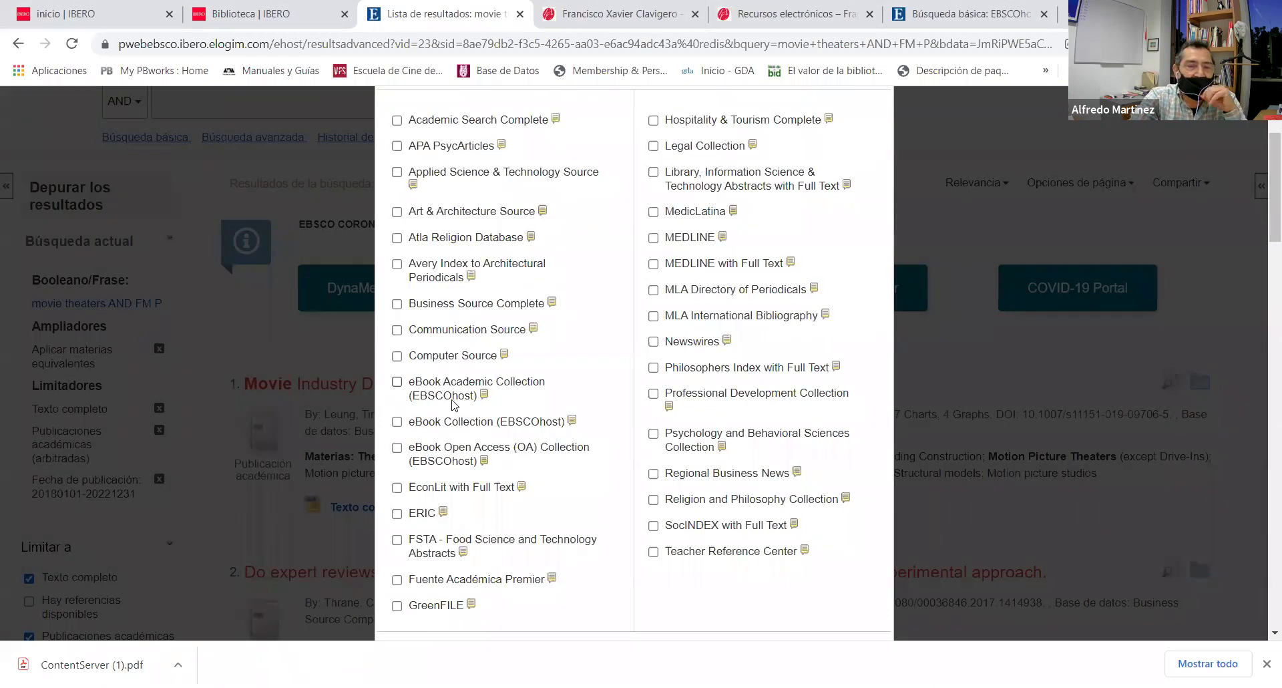
pyautogui.click(398, 383)
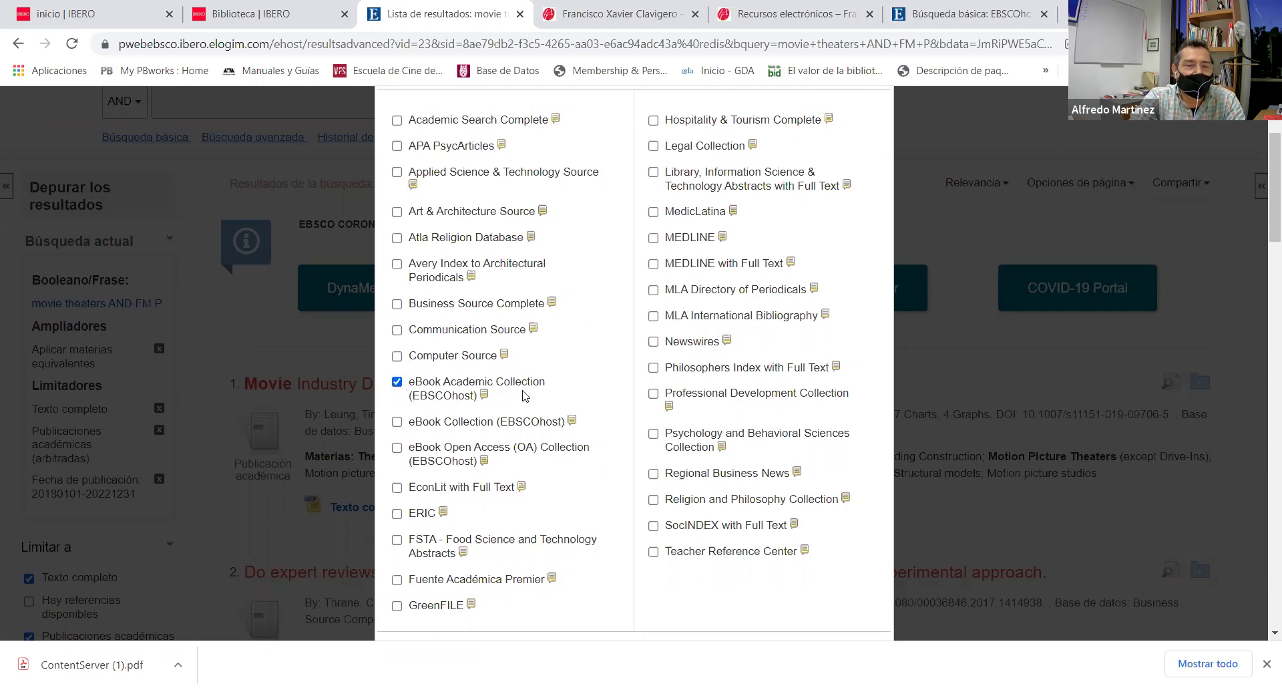
pyautogui.scroll(-2, 531, 396)
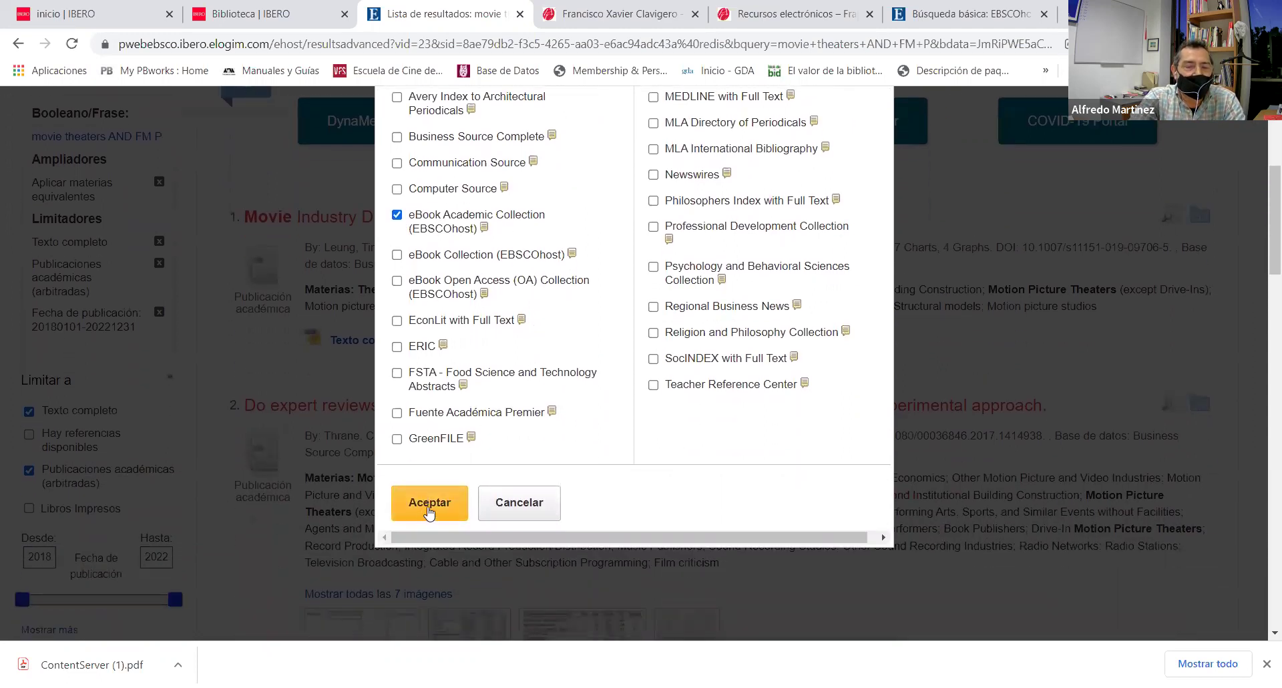
pyautogui.click(435, 507)
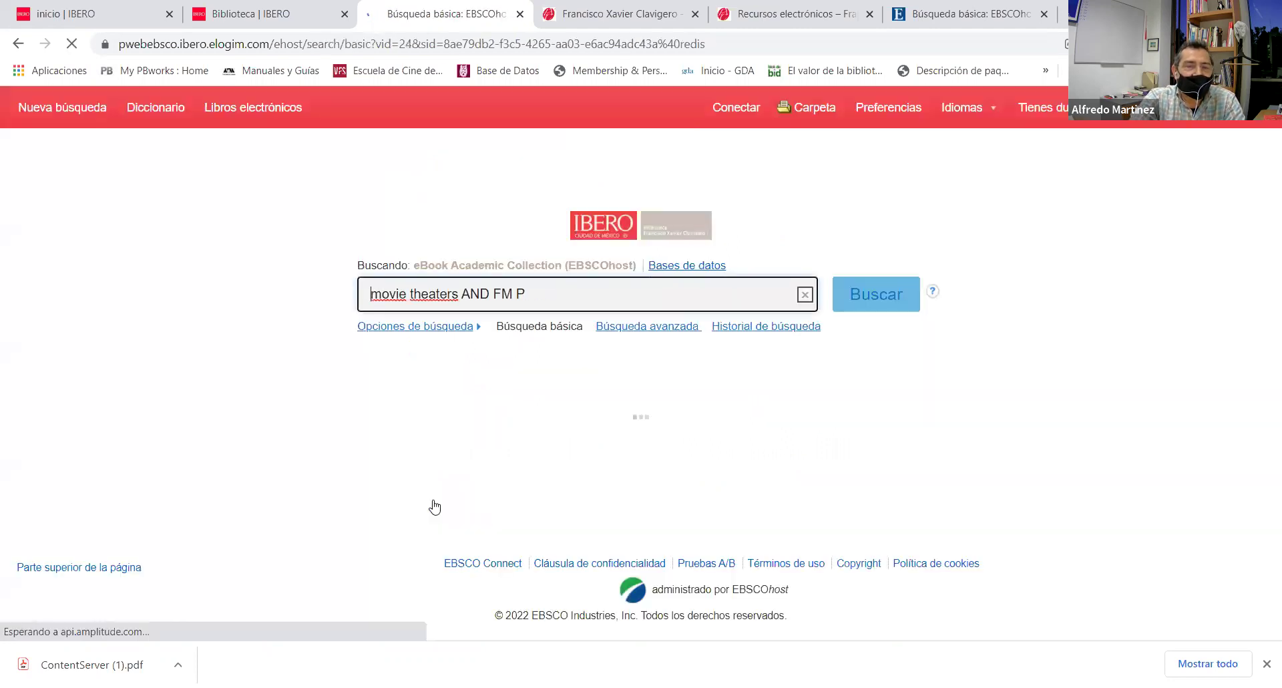
# Remove AND FM P from the query and search the e-book collection for movie theaters
pyautogui.moveTo(527, 294); pyautogui.dragTo(463, 293)
pyautogui.press('BackSpace')
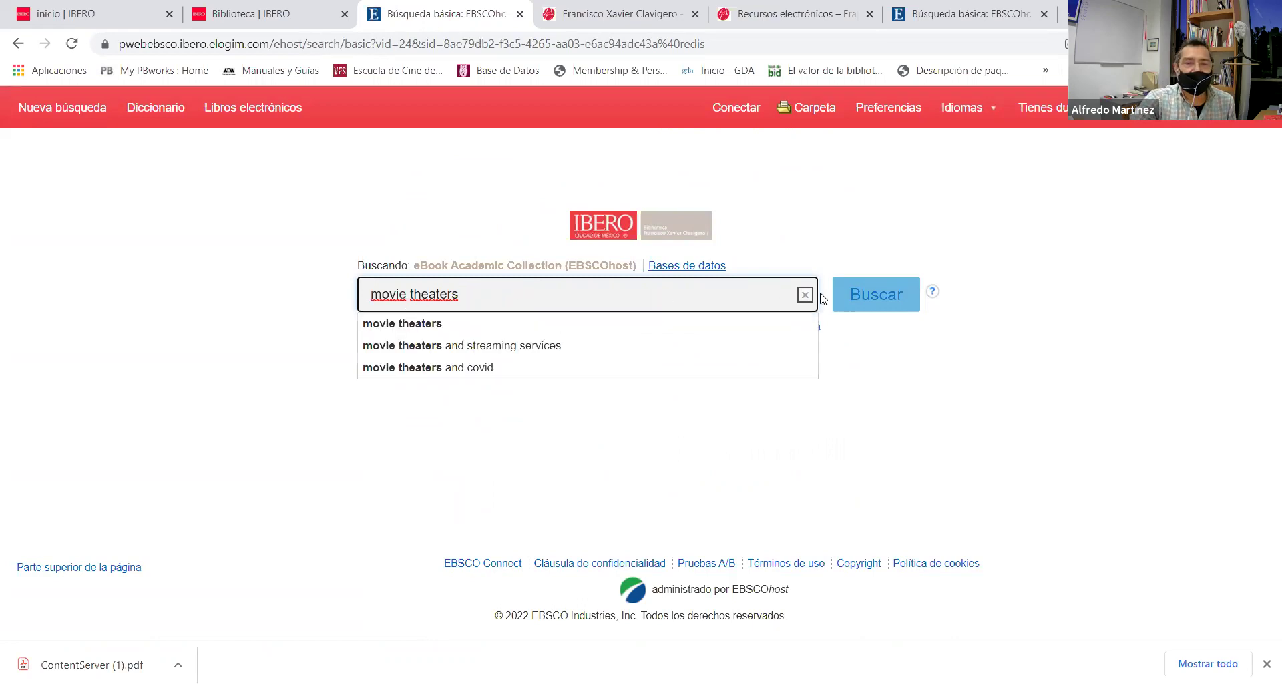
pyautogui.click(865, 294)
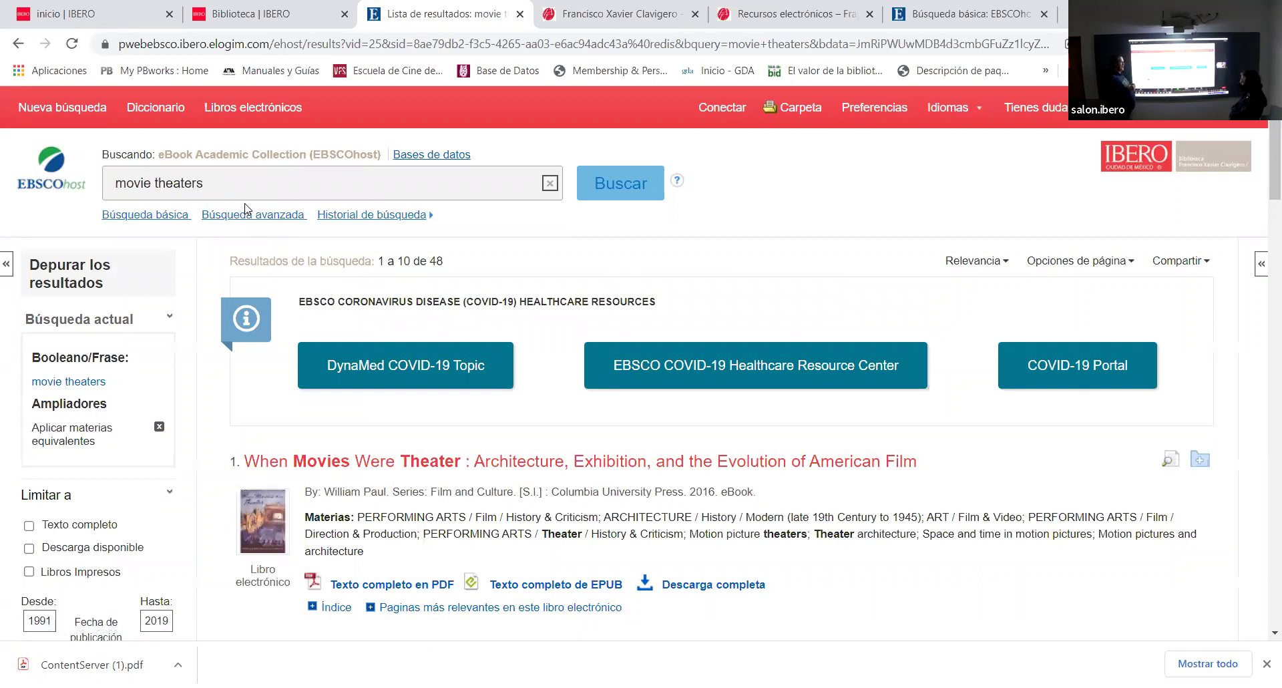
# Replace the search term with COMEDY, correcting its spelling, and run the search
pyautogui.moveTo(241, 182); pyautogui.dragTo(94, 187)
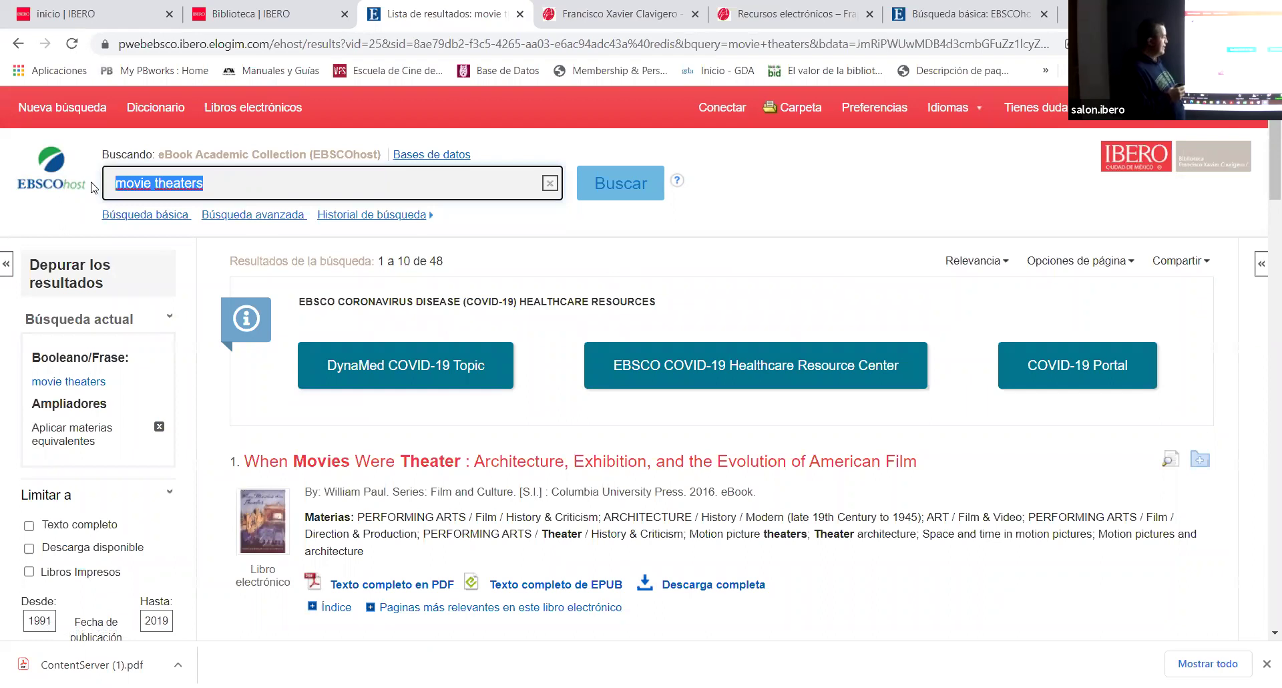
pyautogui.write('COMMEDY')
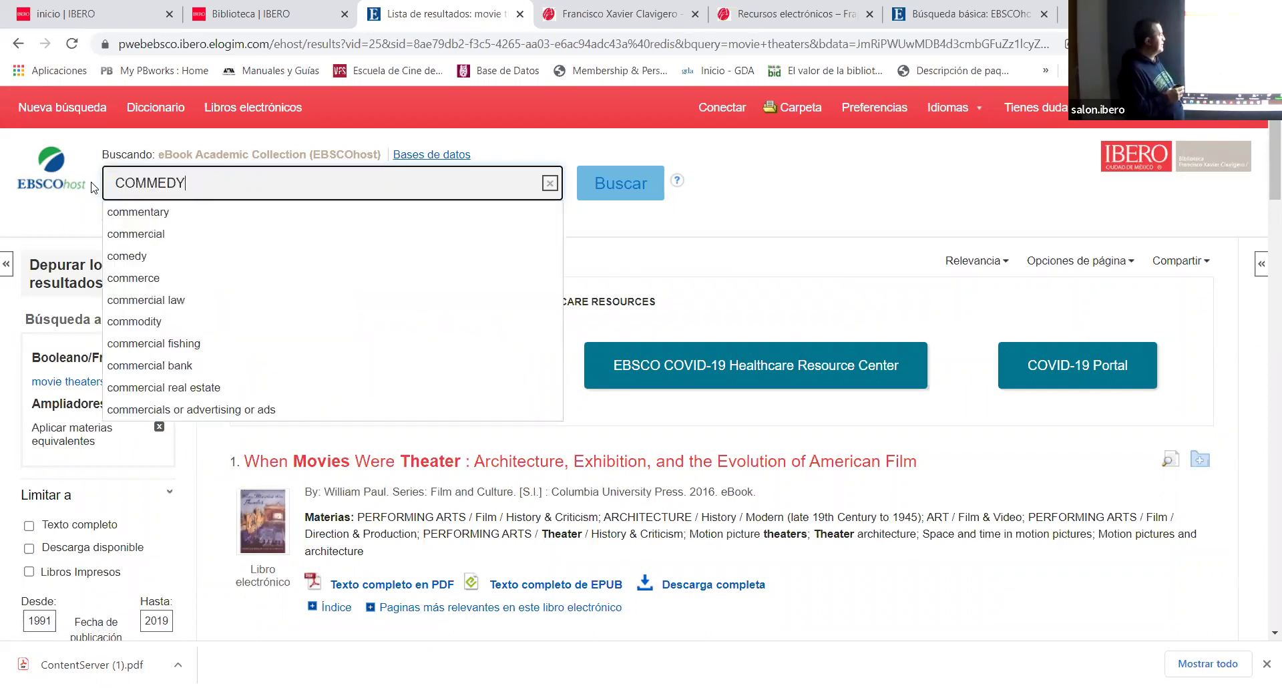
pyautogui.press('Return')
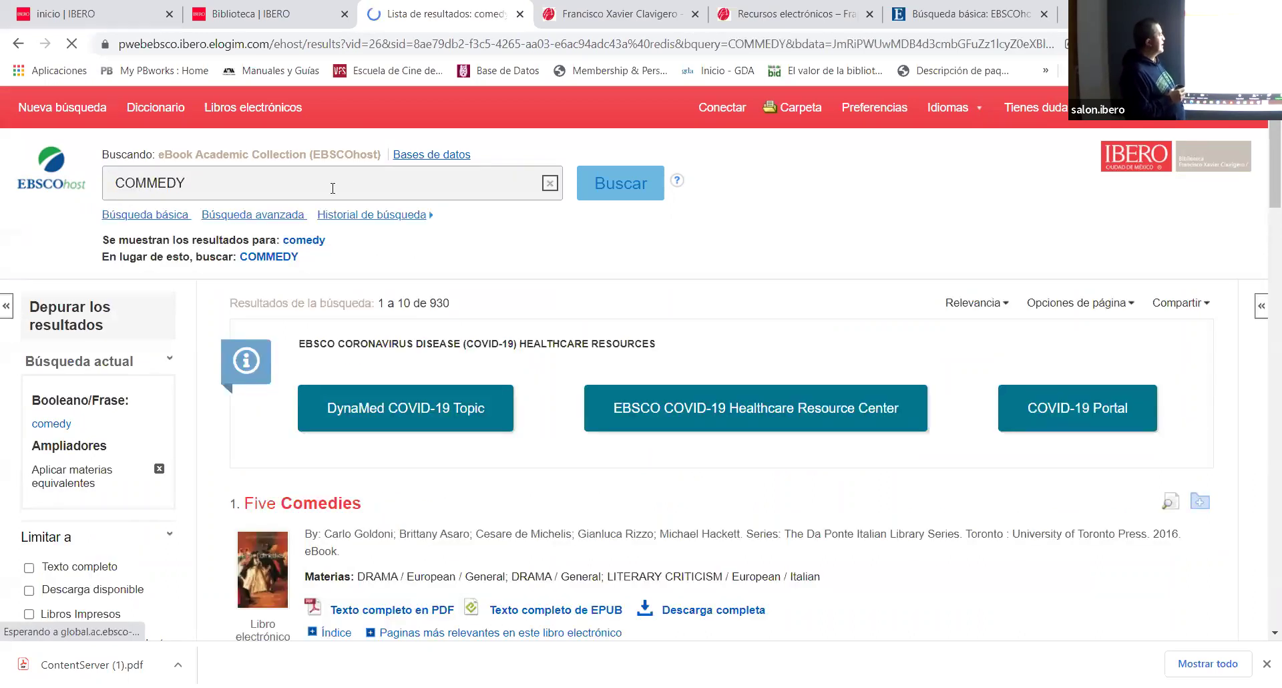
pyautogui.click(158, 182)
pyautogui.press('BackSpace')
pyautogui.click(605, 193)
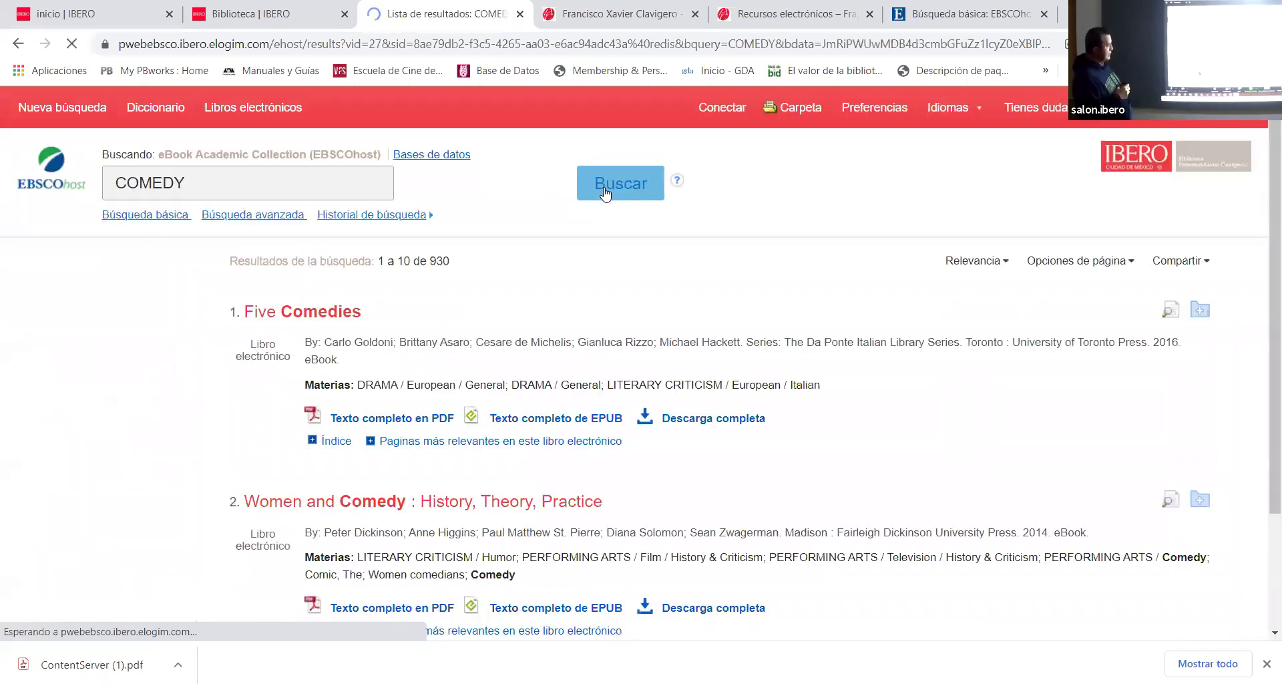
# Skim the first e-book results for COMEDY and highlight the total number of results
pyautogui.scroll(-4, 380, 288)
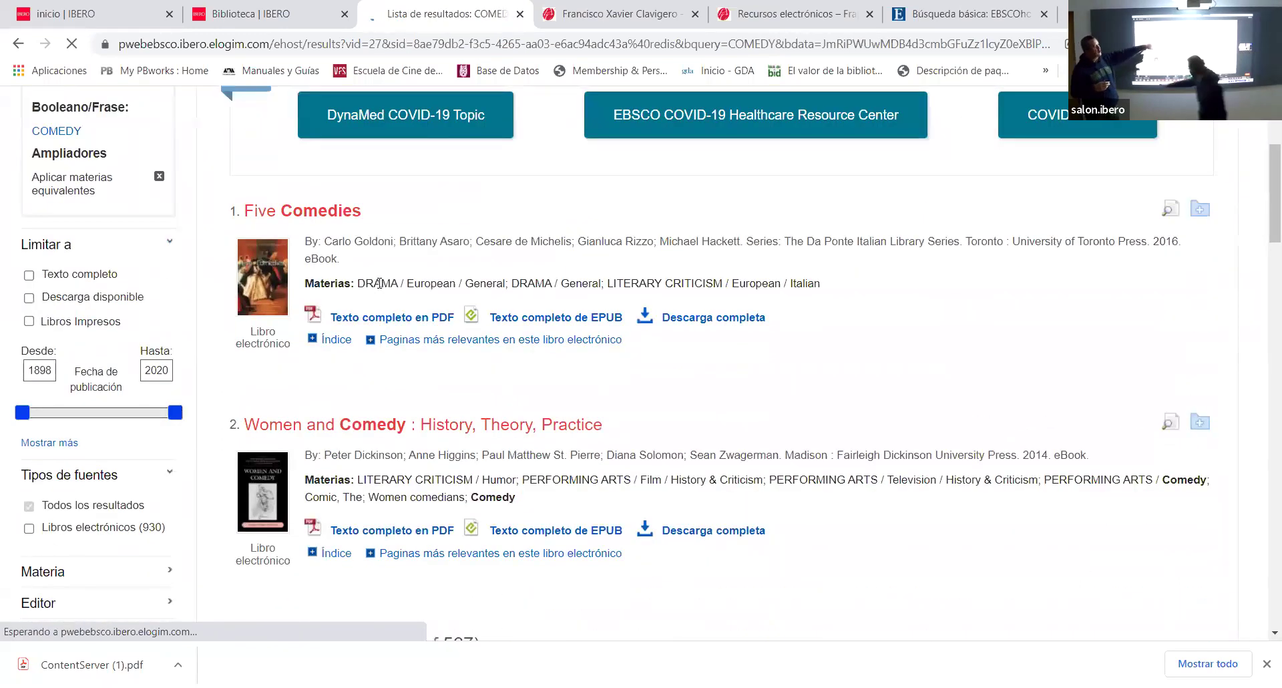
pyautogui.scroll(4, 387, 280)
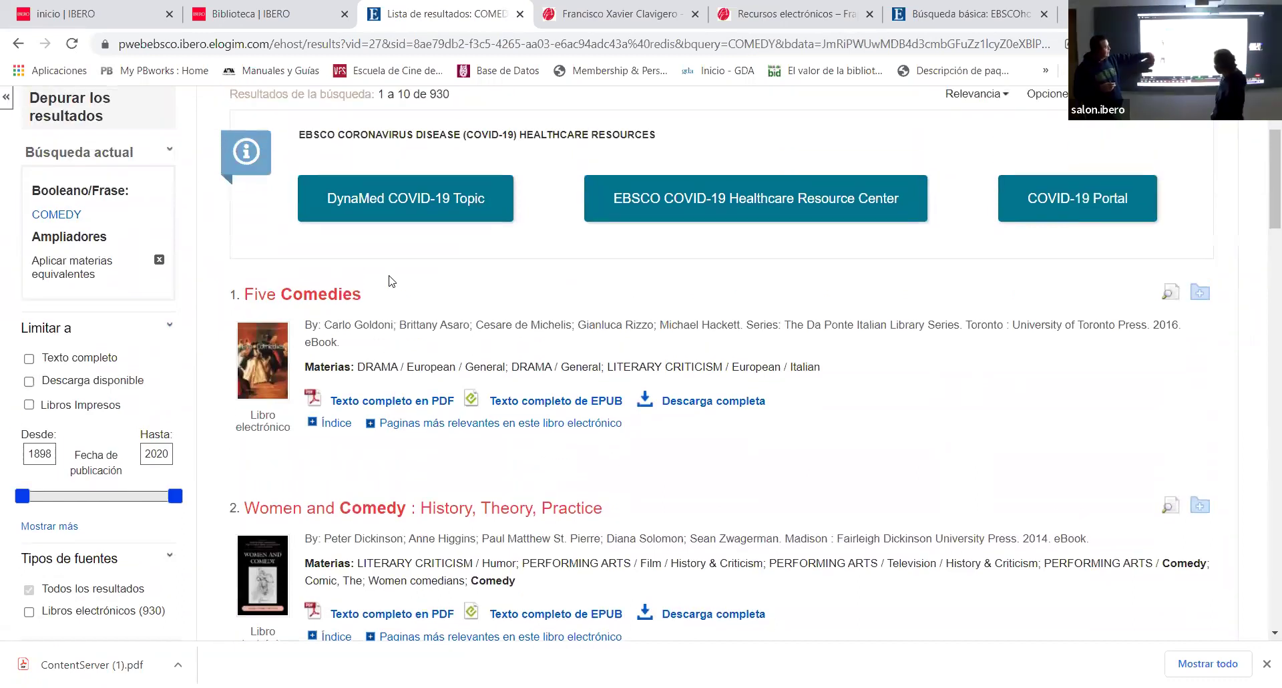
pyautogui.moveTo(459, 259); pyautogui.dragTo(431, 261)
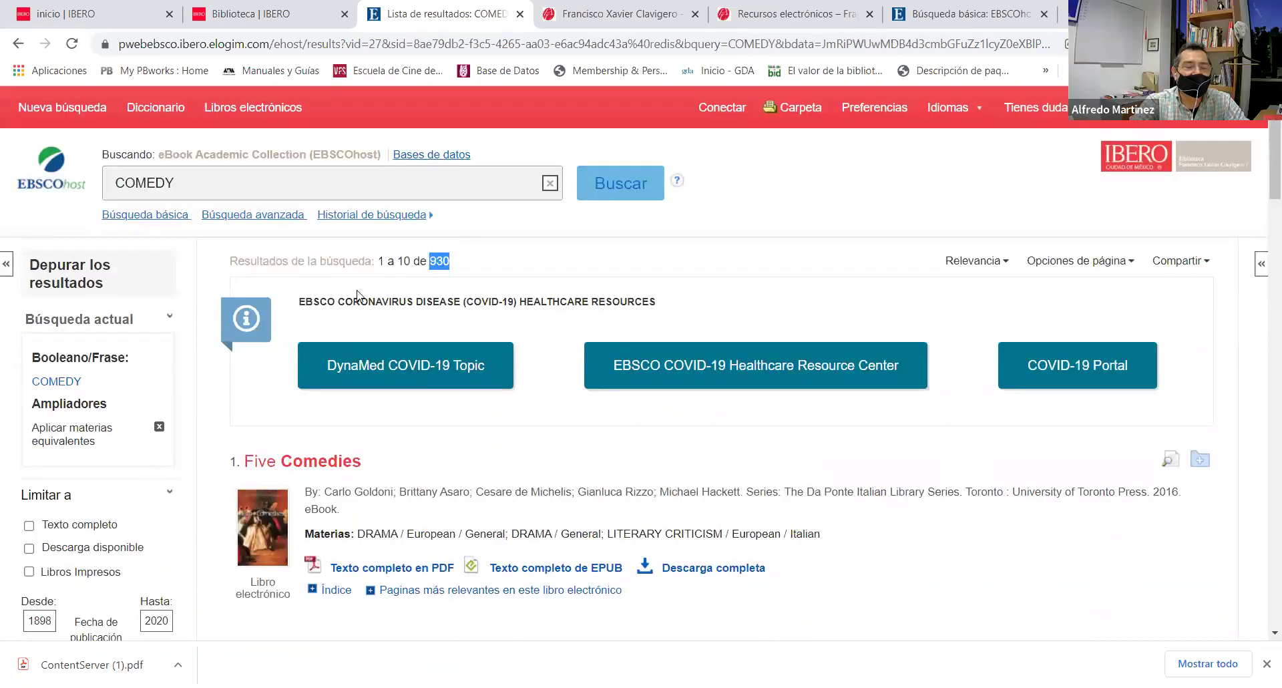
# Expand the Índice of Five Comedies and of Women and Comedy in the results and look through their chapters
pyautogui.scroll(-4, 357, 295)
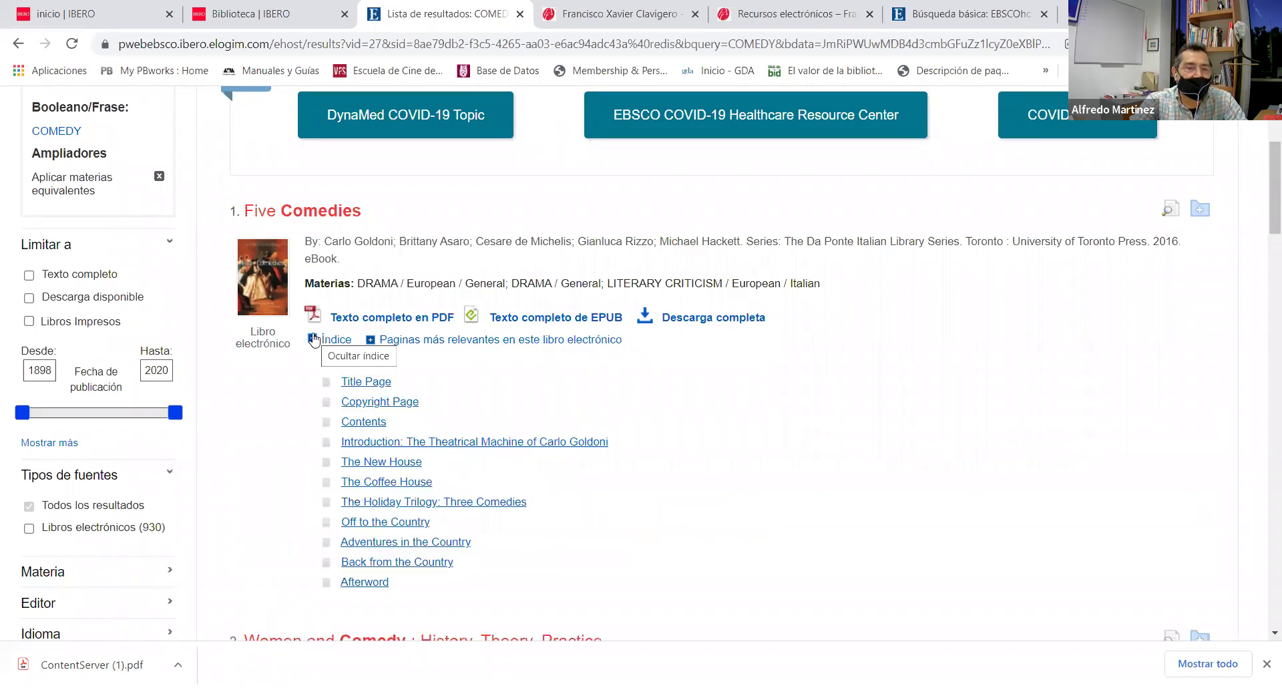
pyautogui.scroll(-3, 314, 339)
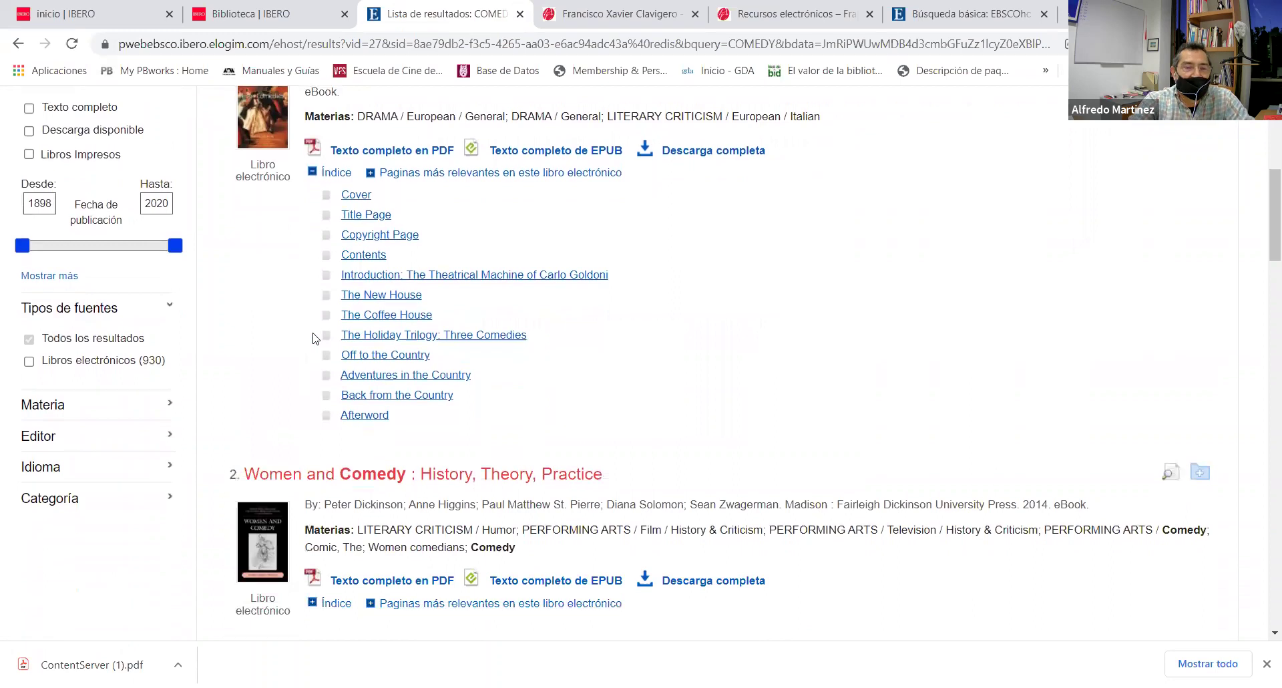
pyautogui.scroll(4, 314, 339)
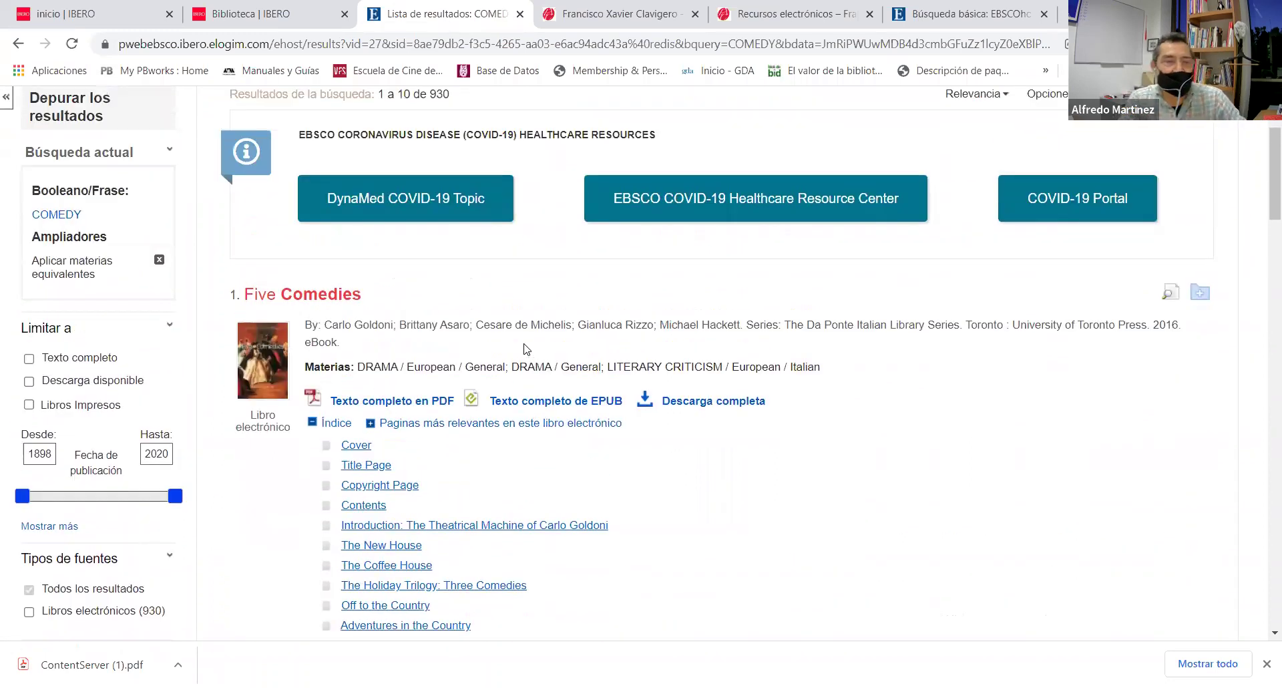
pyautogui.scroll(-5, 527, 349)
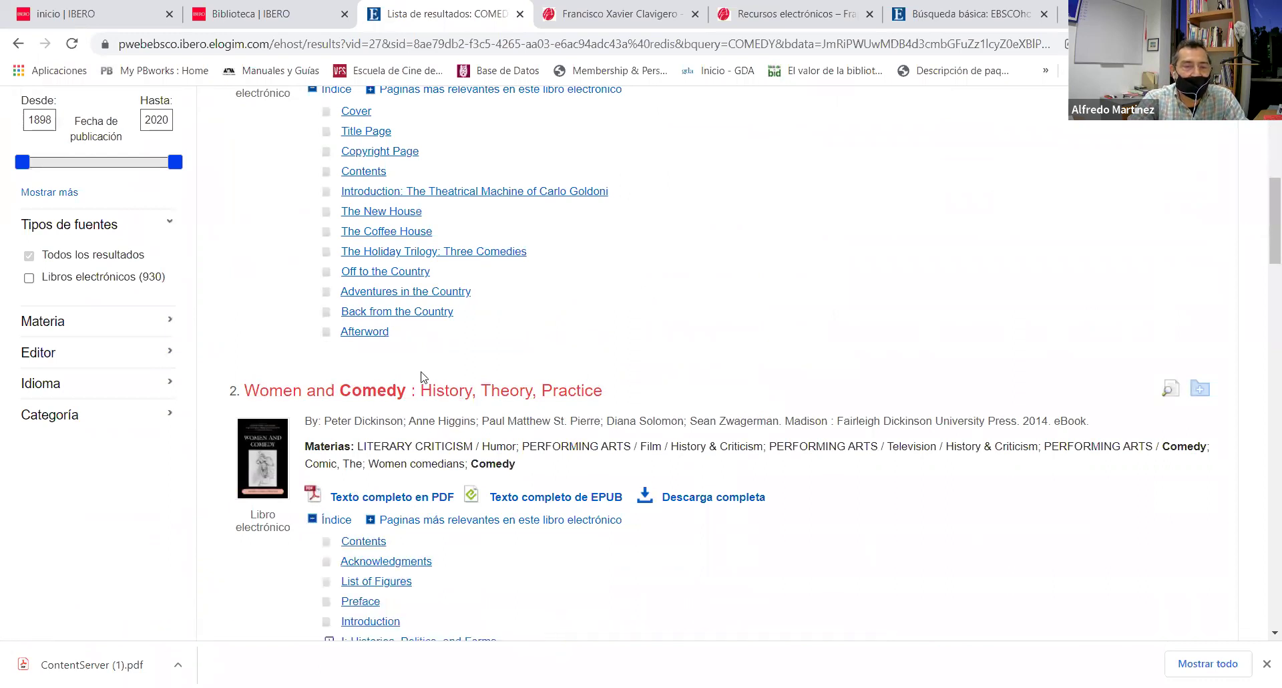
# Open the PDF full text of Women and Comedy, highlight its page-saving permission, and show its chapter list
pyautogui.click(373, 498)
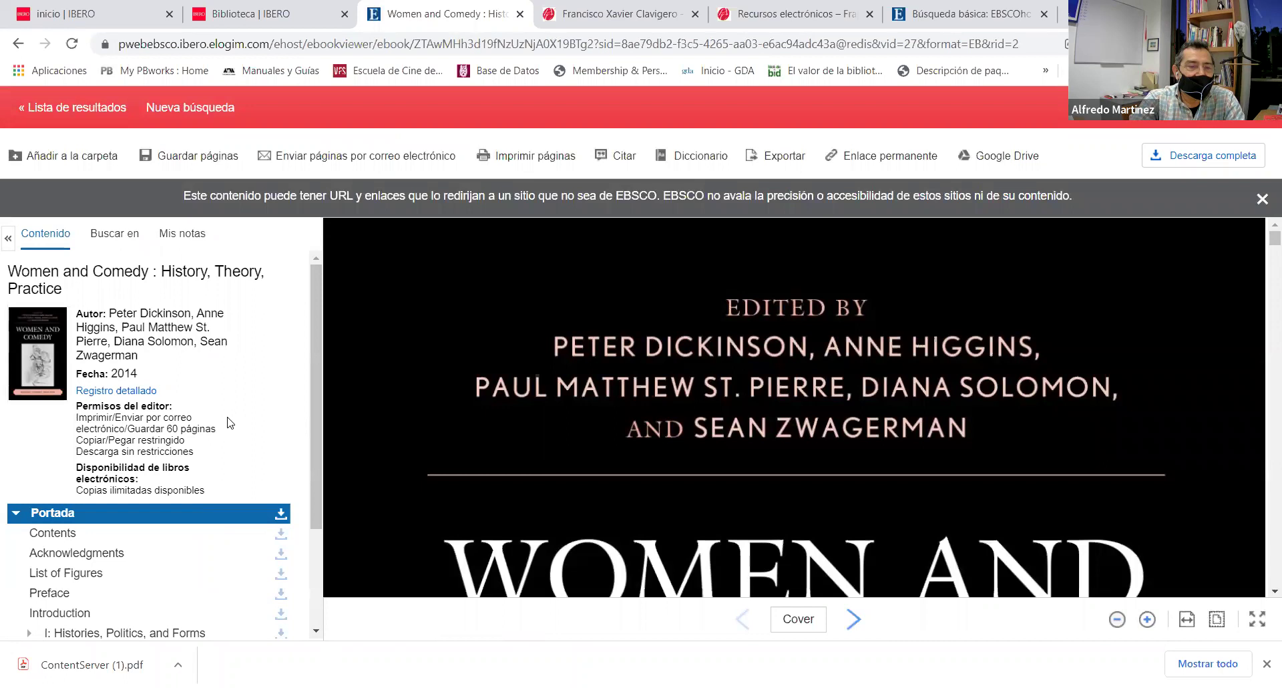
pyautogui.moveTo(215, 429); pyautogui.dragTo(138, 428)
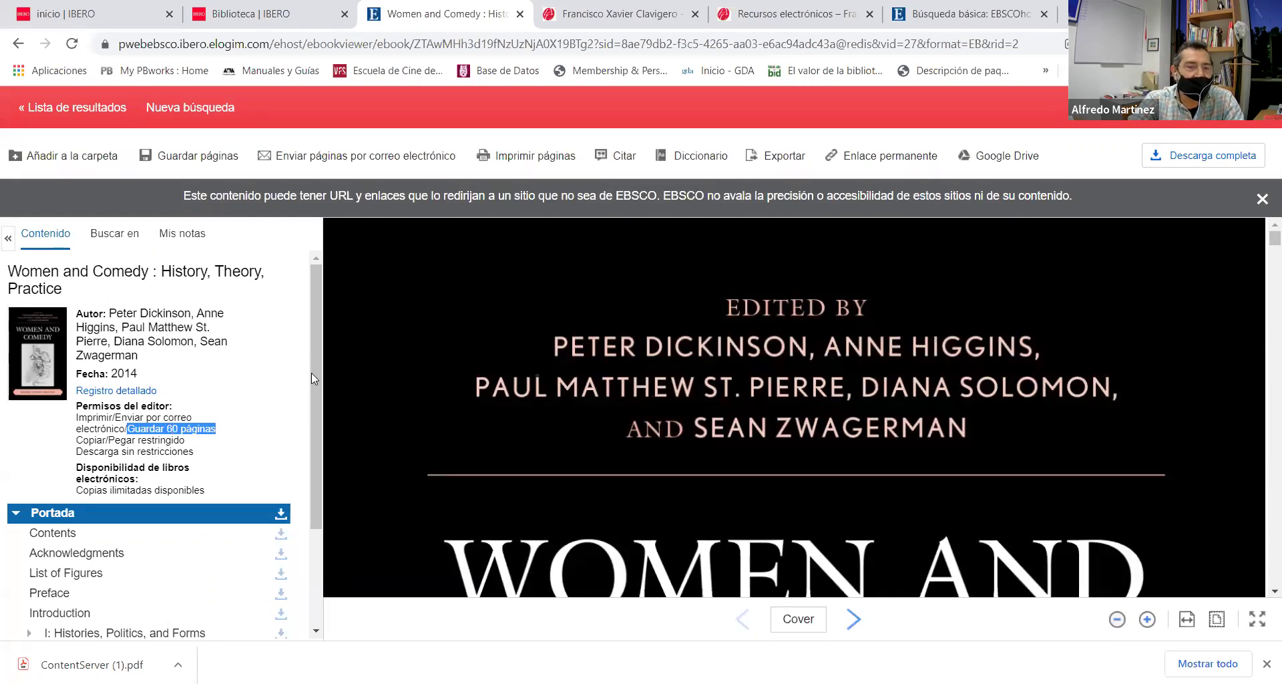
pyautogui.moveTo(314, 363); pyautogui.dragTo(313, 498)
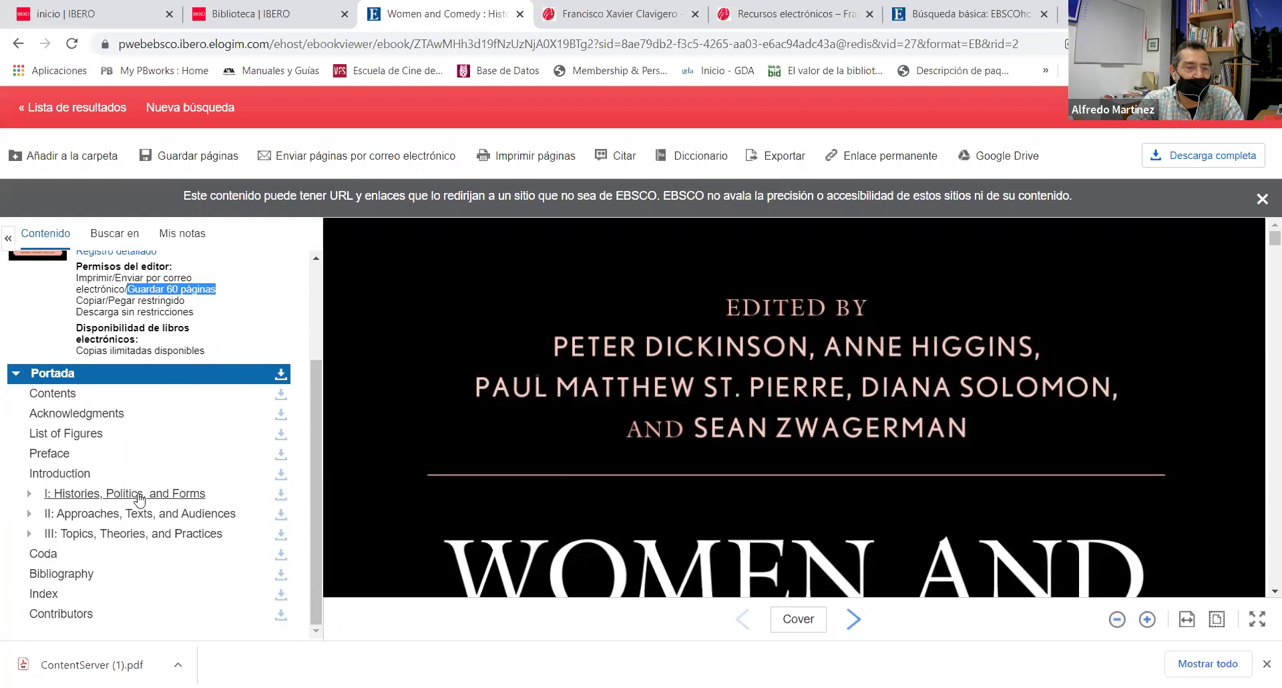
# Download part I: Histories, Politics, and Forms as a PDF with the current page and the 59 following pages
pyautogui.click(281, 498)
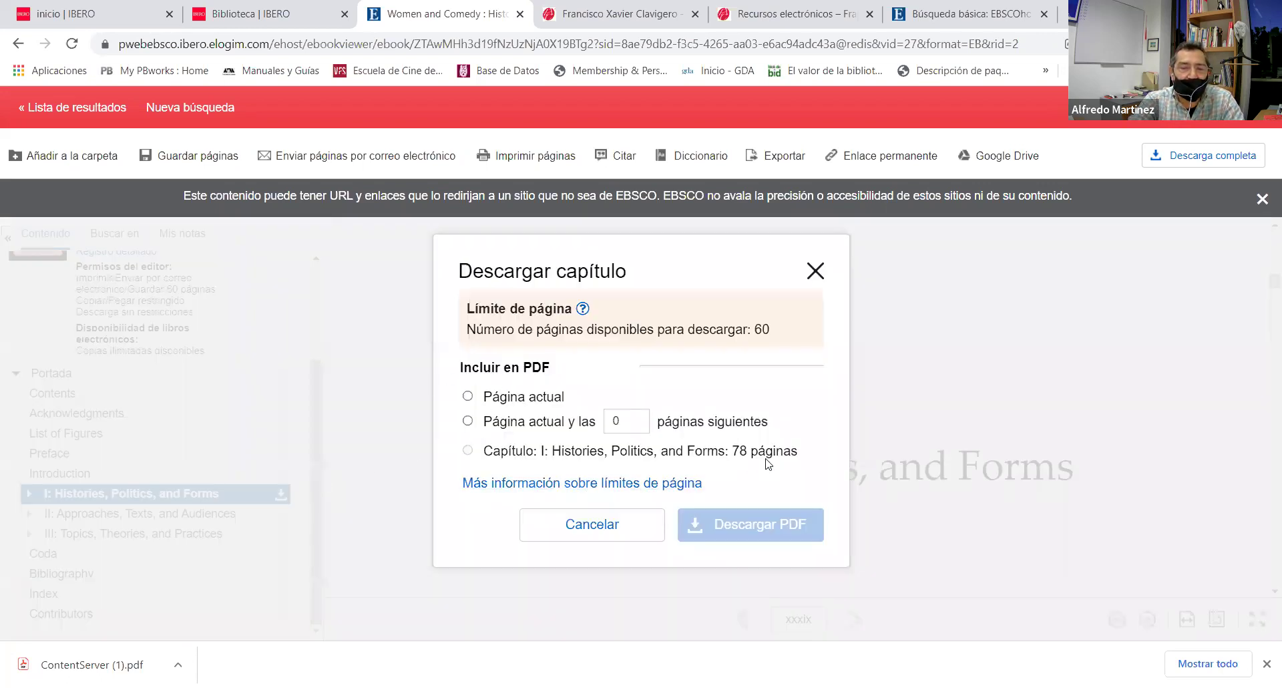
pyautogui.moveTo(775, 332); pyautogui.dragTo(756, 334)
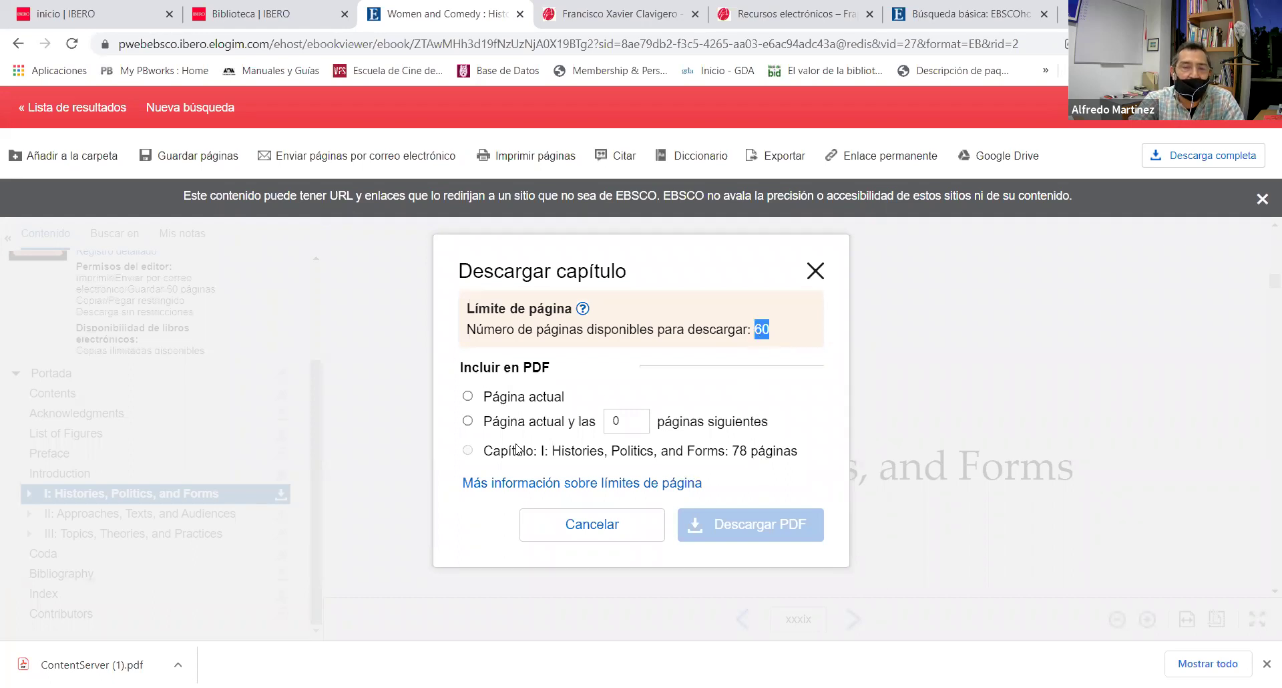
pyautogui.click(468, 421)
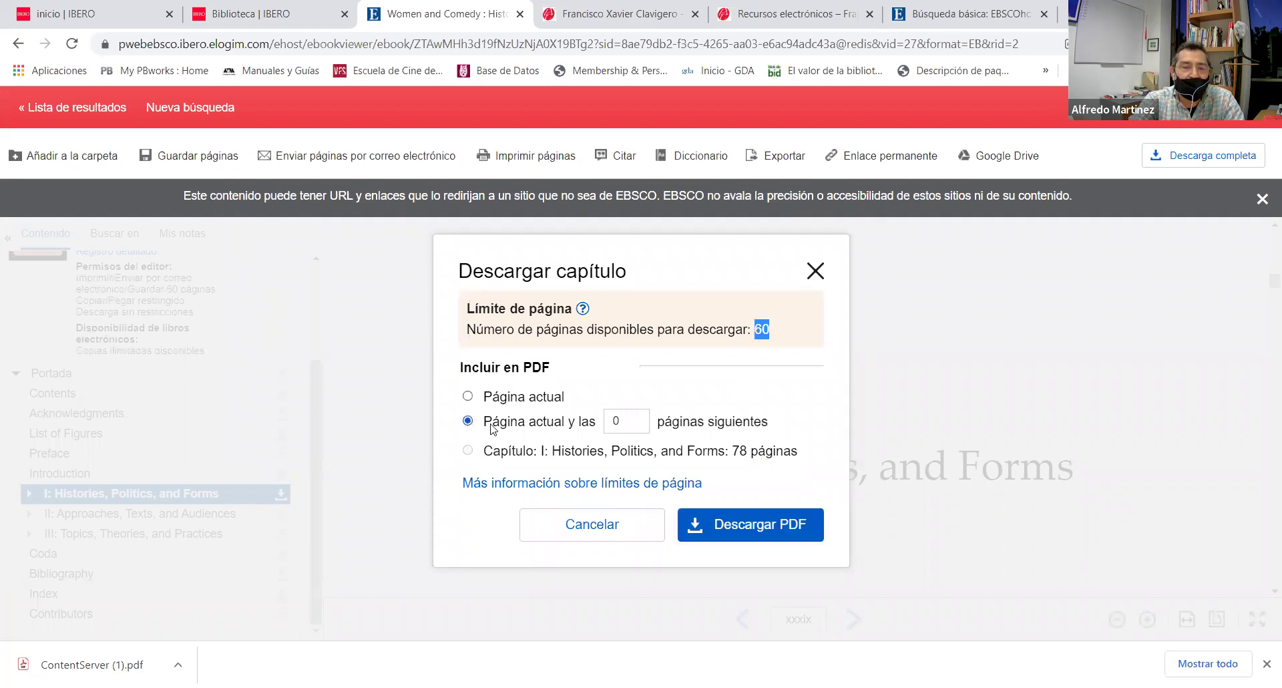
pyautogui.moveTo(628, 423); pyautogui.dragTo(600, 427)
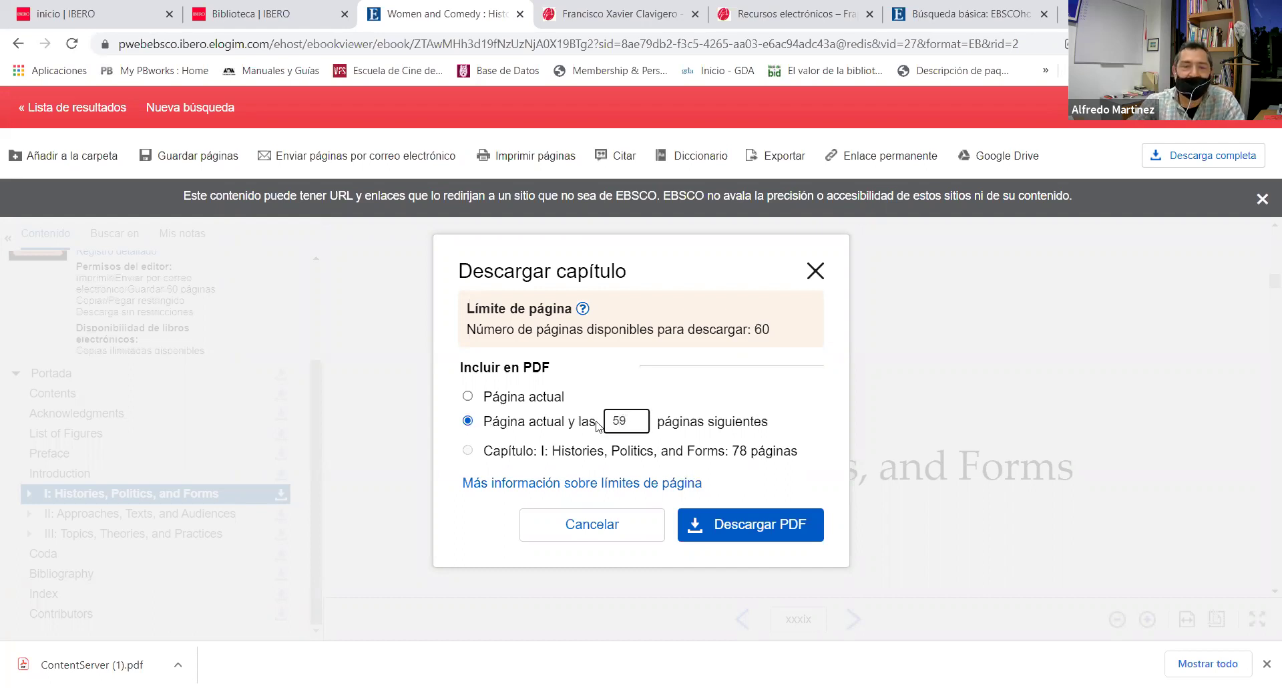
pyautogui.click(745, 524)
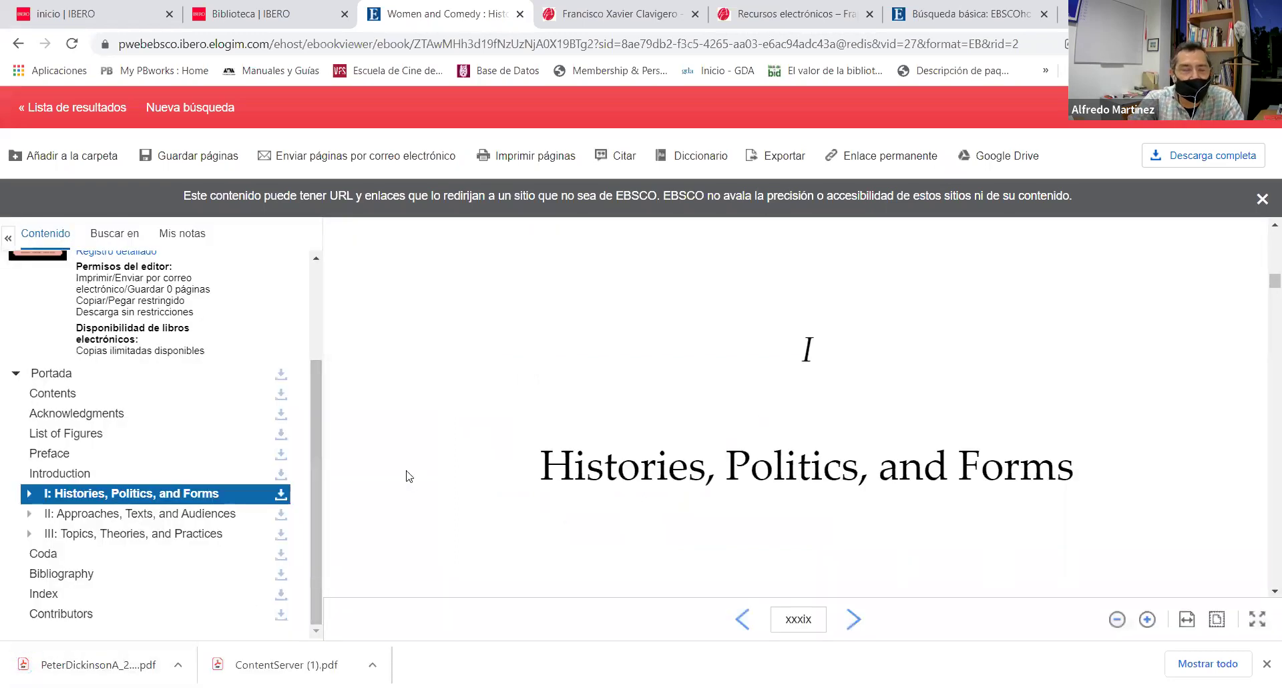
# Page through the e-book online from part I to page 6 of Chapter One: Laughing Aphrodite
pyautogui.scroll(-5, 410, 476)
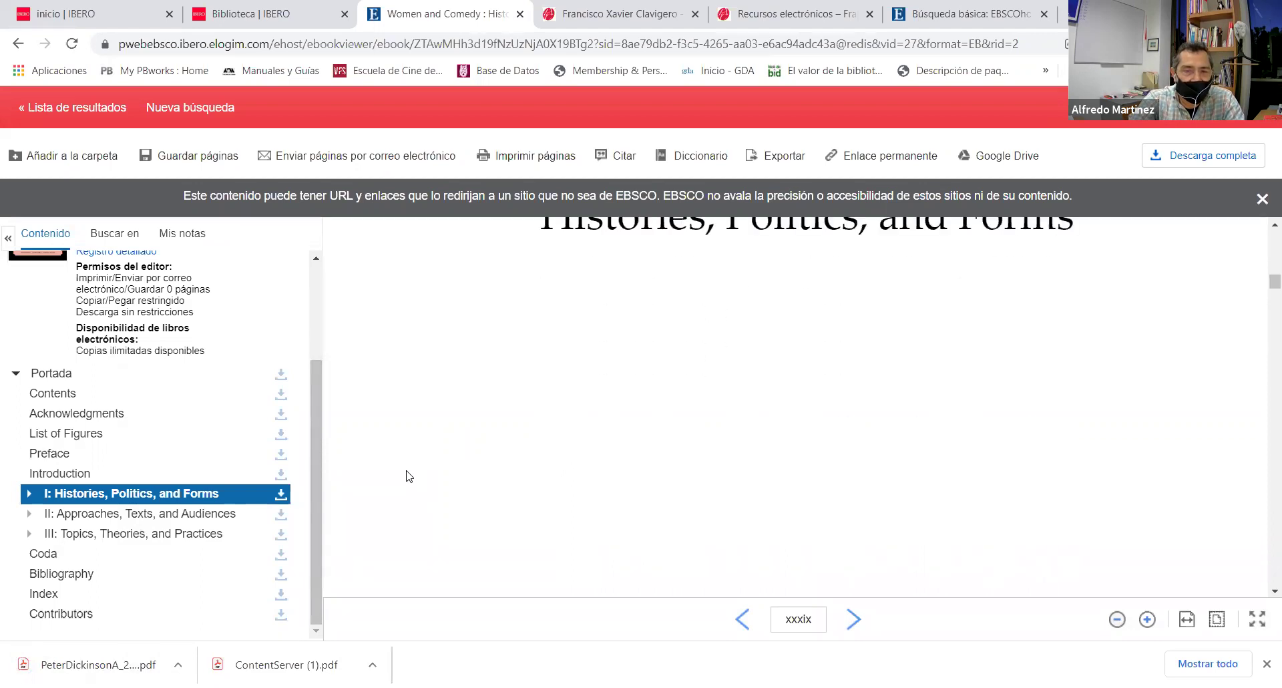
pyautogui.scroll(-3, 409, 475)
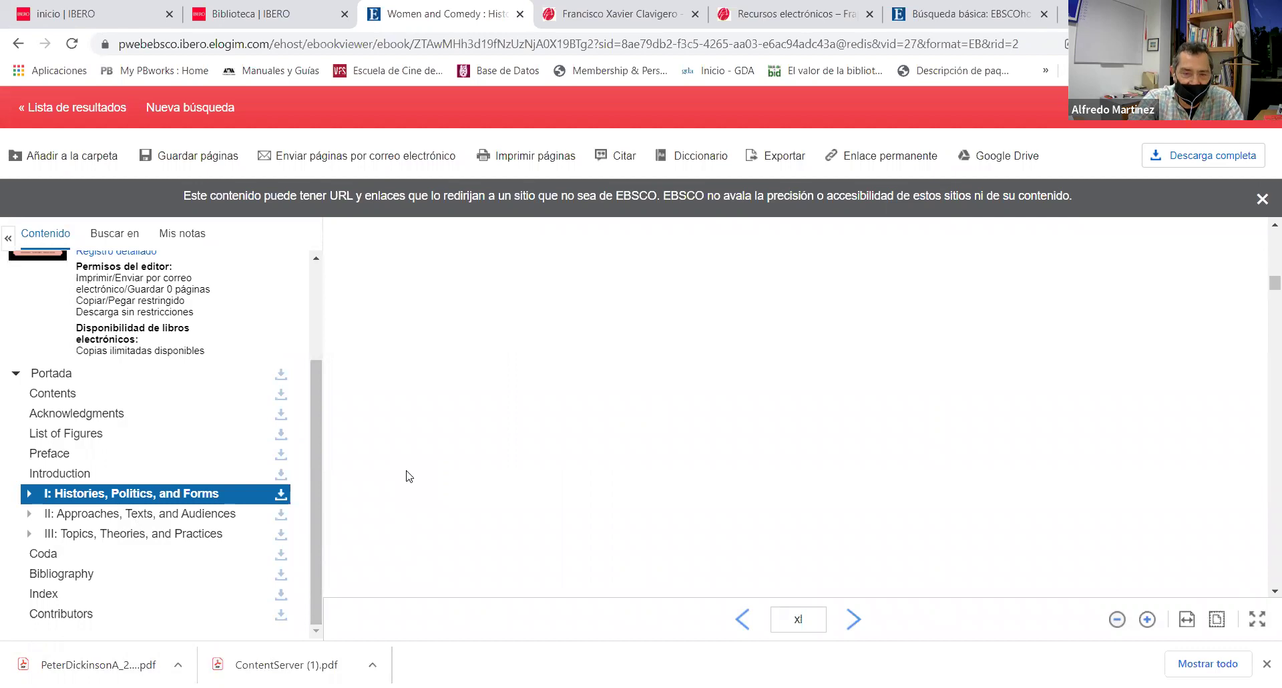
pyautogui.click(852, 619)
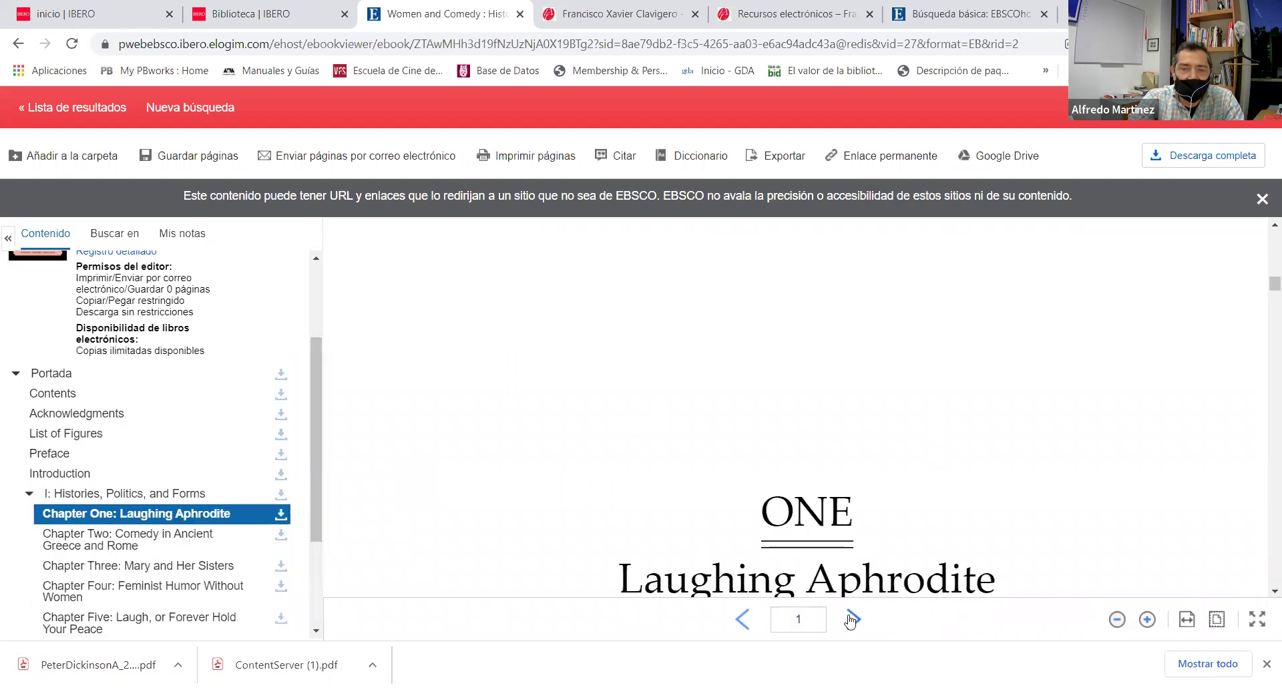
pyautogui.click(852, 619)
pyautogui.click(852, 619)
pyautogui.click(852, 619)
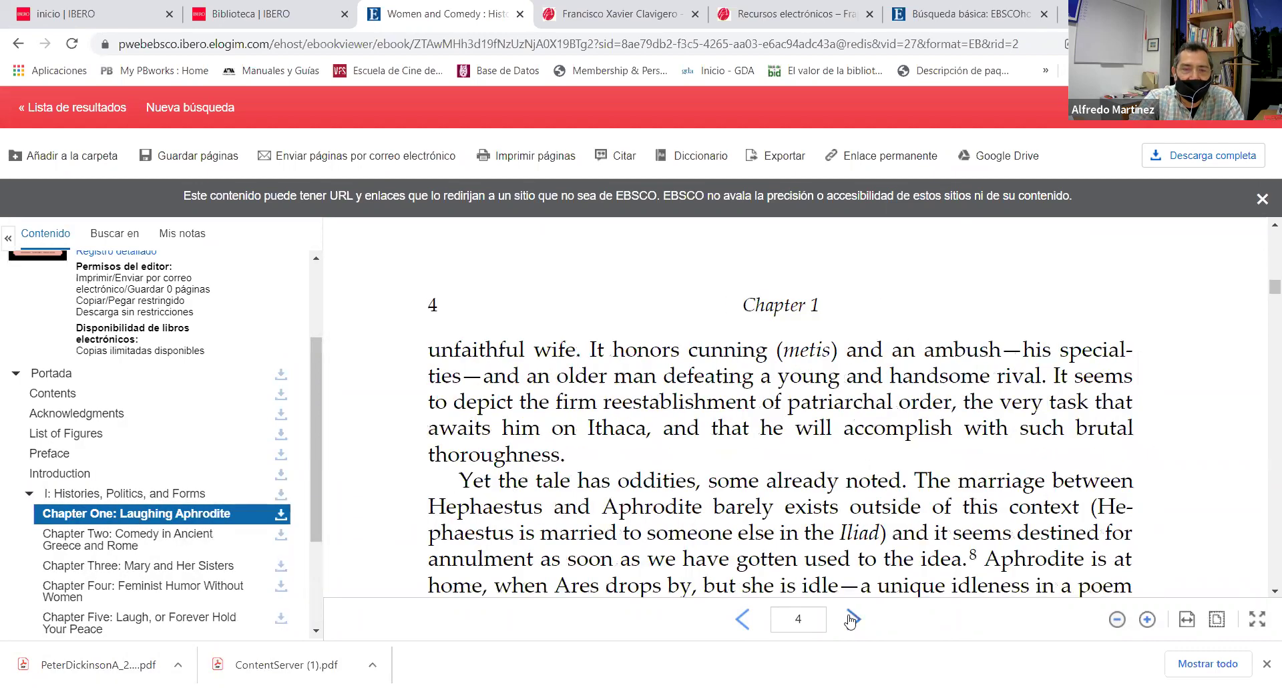
pyautogui.click(853, 619)
pyautogui.click(852, 619)
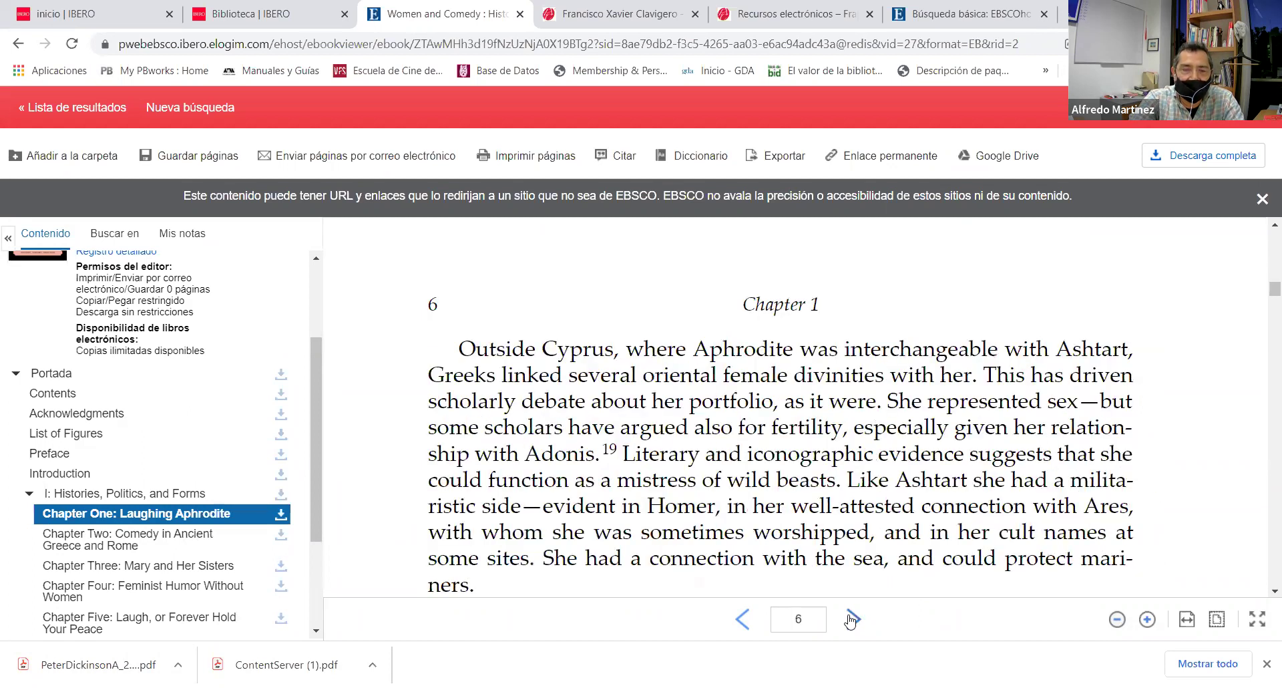
# Page forward through Chapter One: Laughing Aphrodite to page 13
pyautogui.click(852, 619)
pyautogui.click(852, 619)
pyautogui.click(852, 619)
pyautogui.click(852, 619)
pyautogui.click(852, 619)
pyautogui.click(852, 619)
pyautogui.click(853, 620)
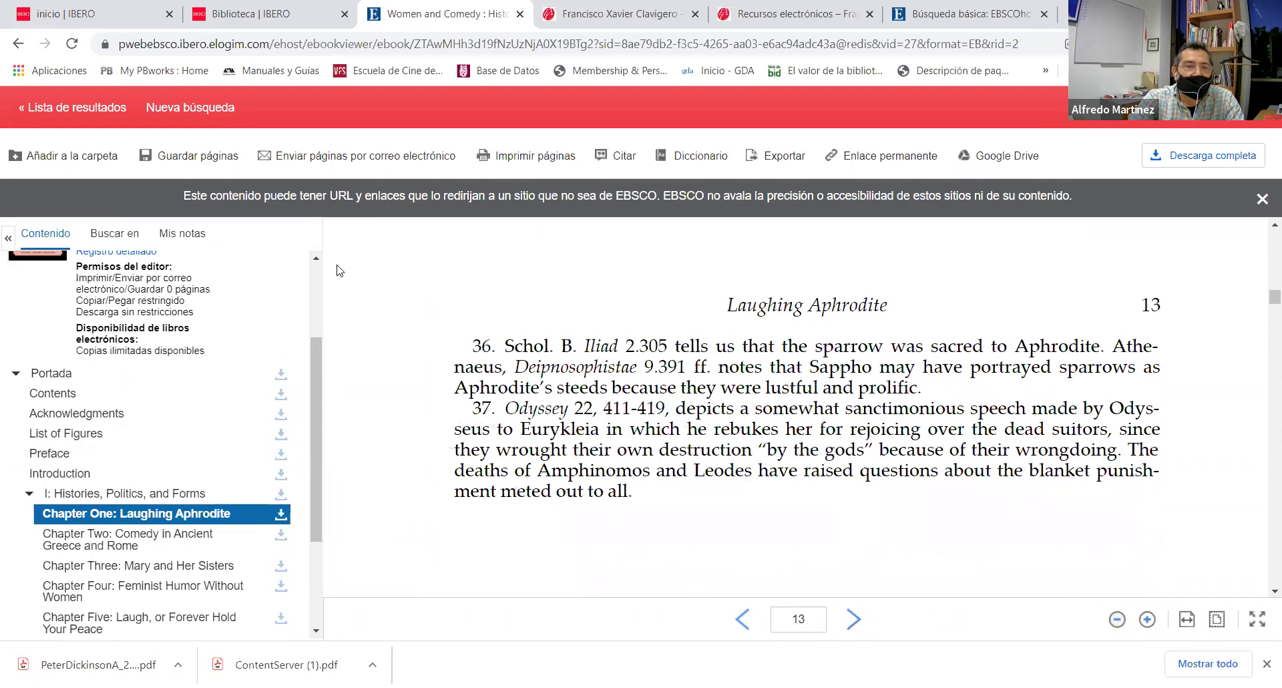
# Check the download options for Chapter Three: Mary and Her Sisters, dismiss them, and read the chapter online to page 26
pyautogui.scroll(-2, 261, 478)
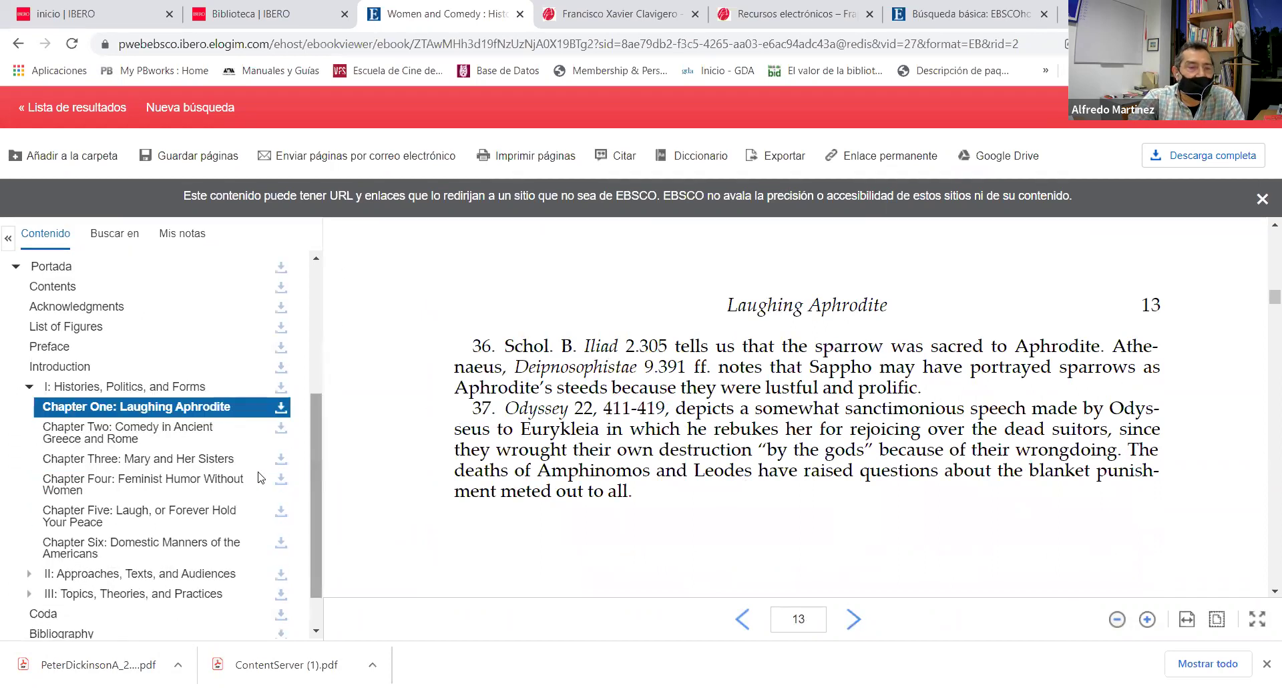
pyautogui.click(279, 462)
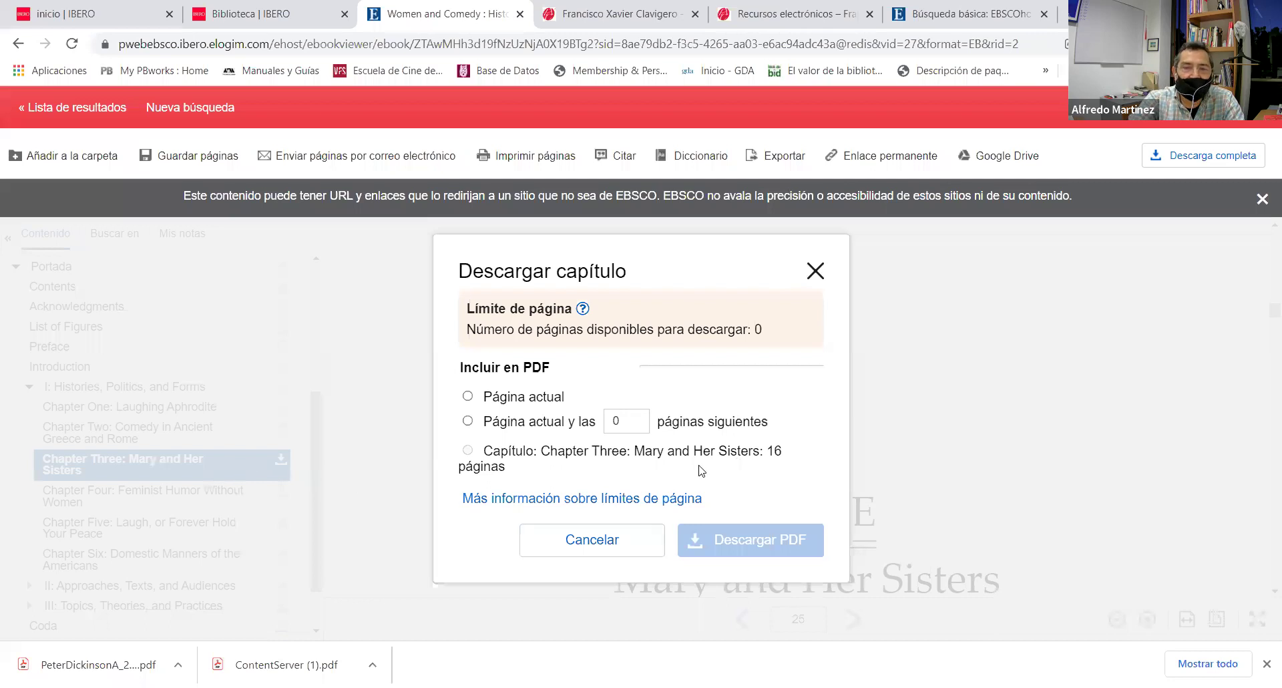
pyautogui.click(591, 540)
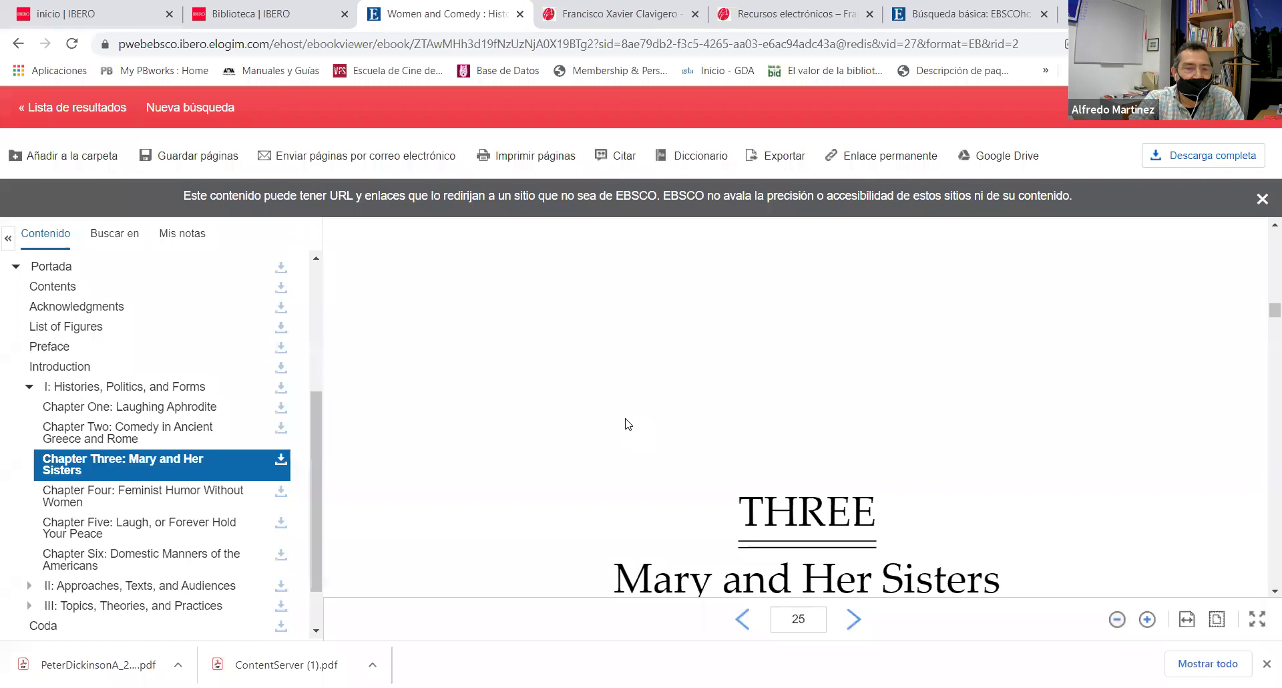
pyautogui.scroll(-8, 627, 424)
pyautogui.scroll(-10, 628, 424)
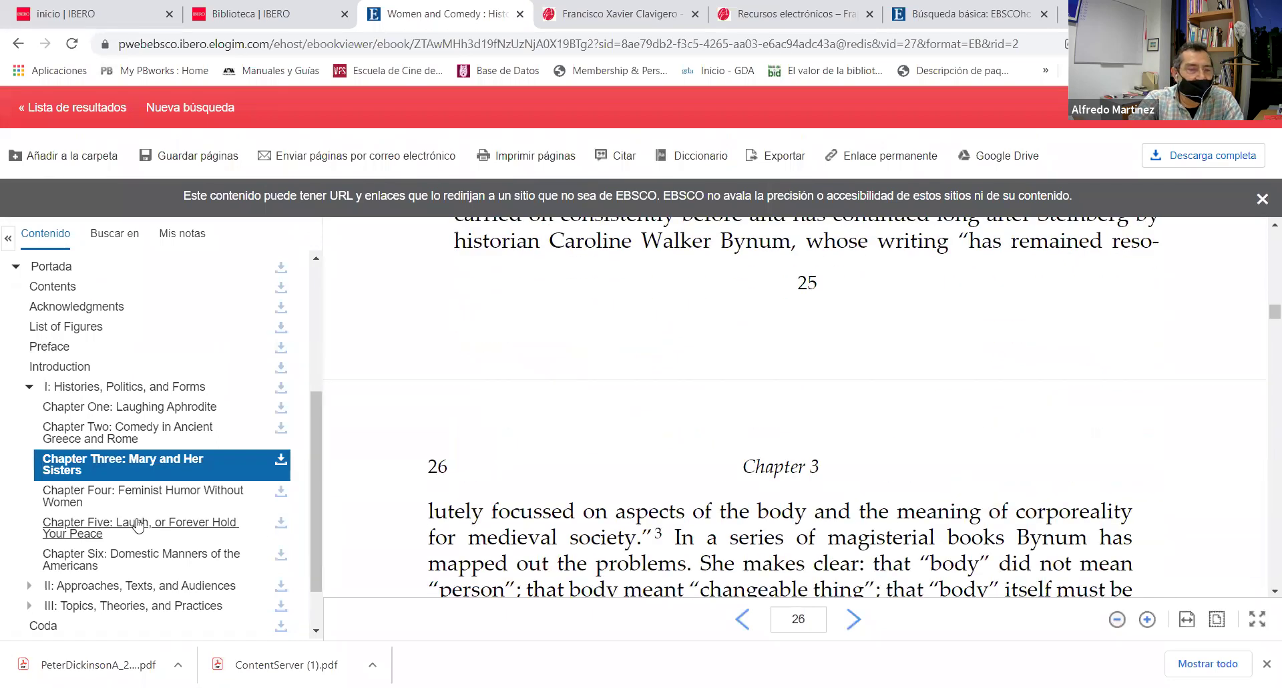
# Open Chapter Five: Laugh, or Forever Hold Your Peace from the contents and read it online to page 56
pyautogui.click(139, 526)
pyautogui.scroll(-6, 735, 409)
pyautogui.scroll(-10, 740, 412)
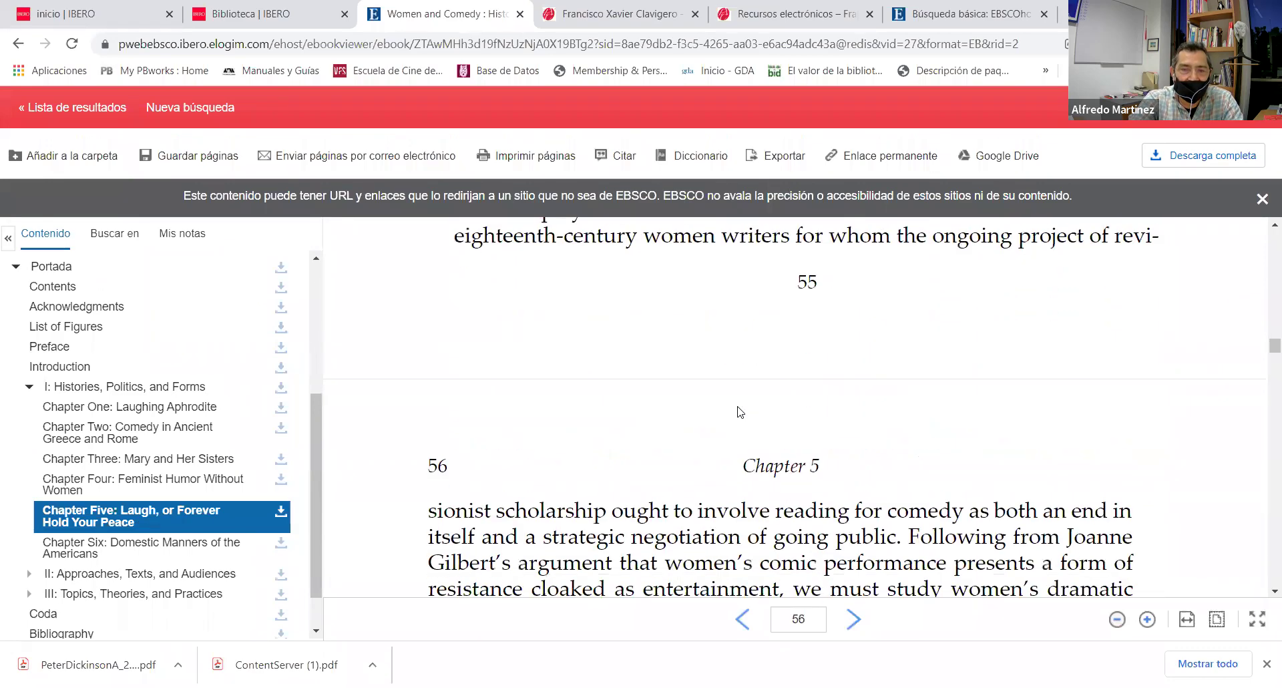
pyautogui.scroll(-8, 741, 412)
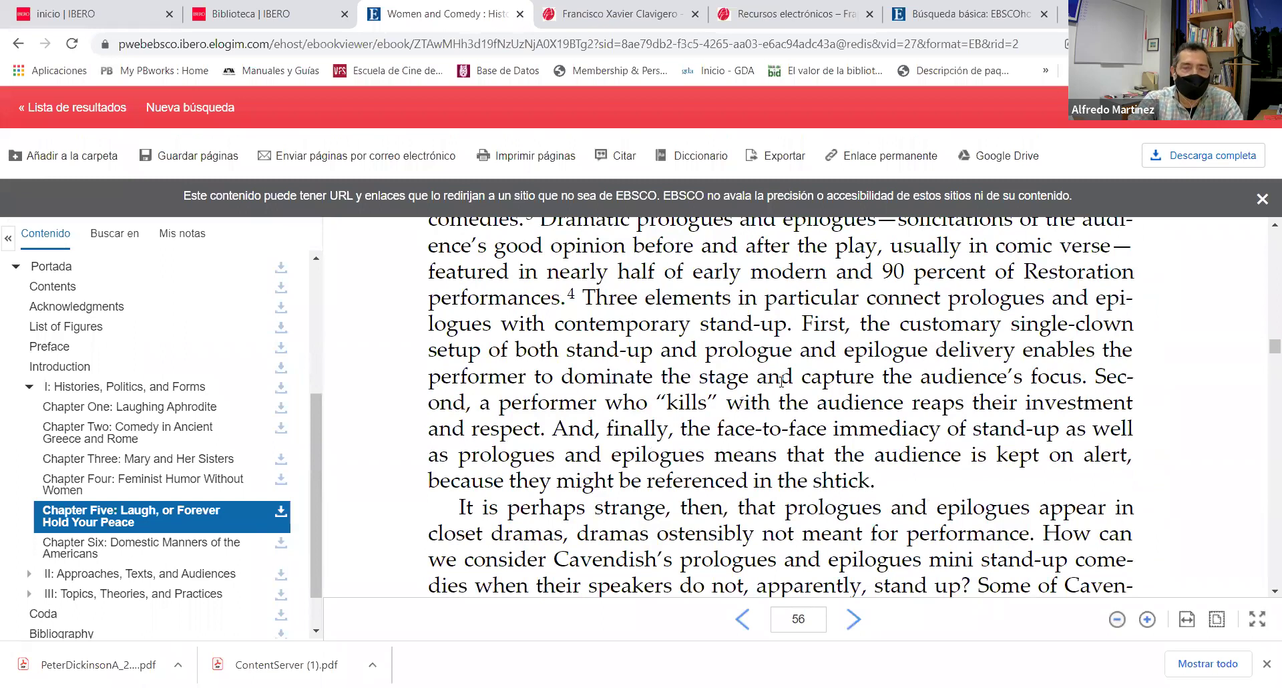
# Prepare to e-mail the current page as a PDF with APA 7.ª edición citation format, filling in the recipient's e-mail address
pyautogui.click(361, 159)
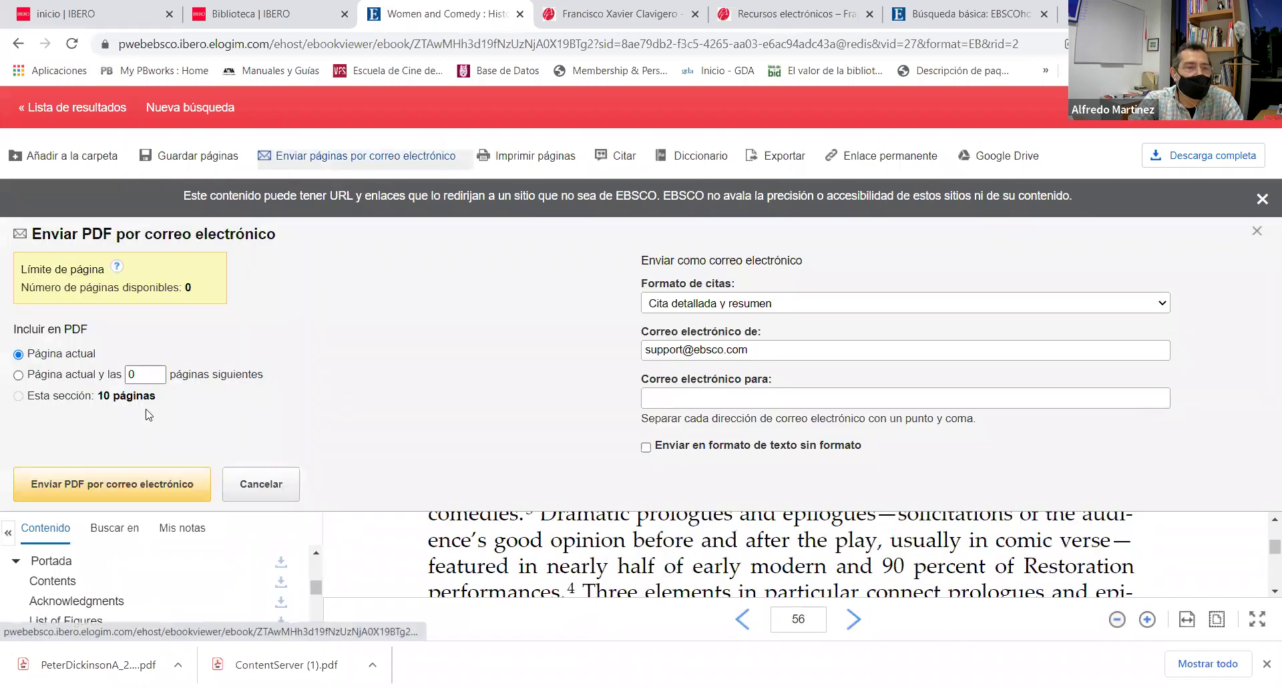
pyautogui.doubleClick(186, 289)
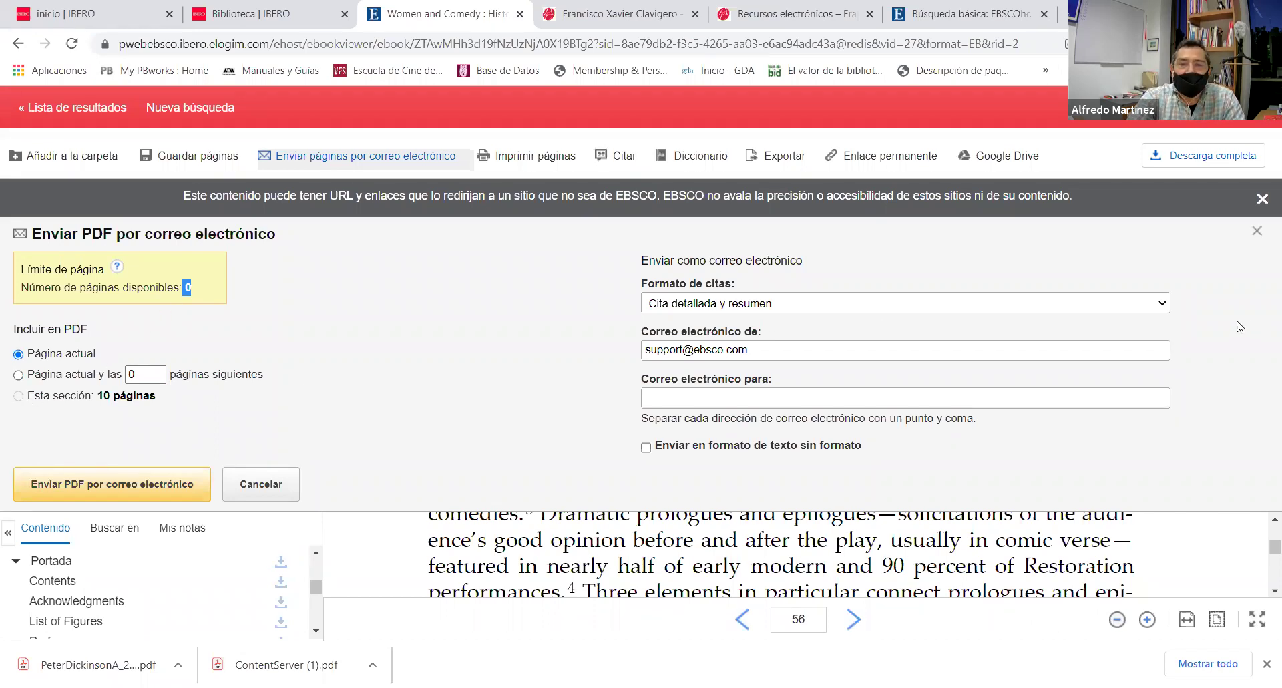
pyautogui.click(1166, 306)
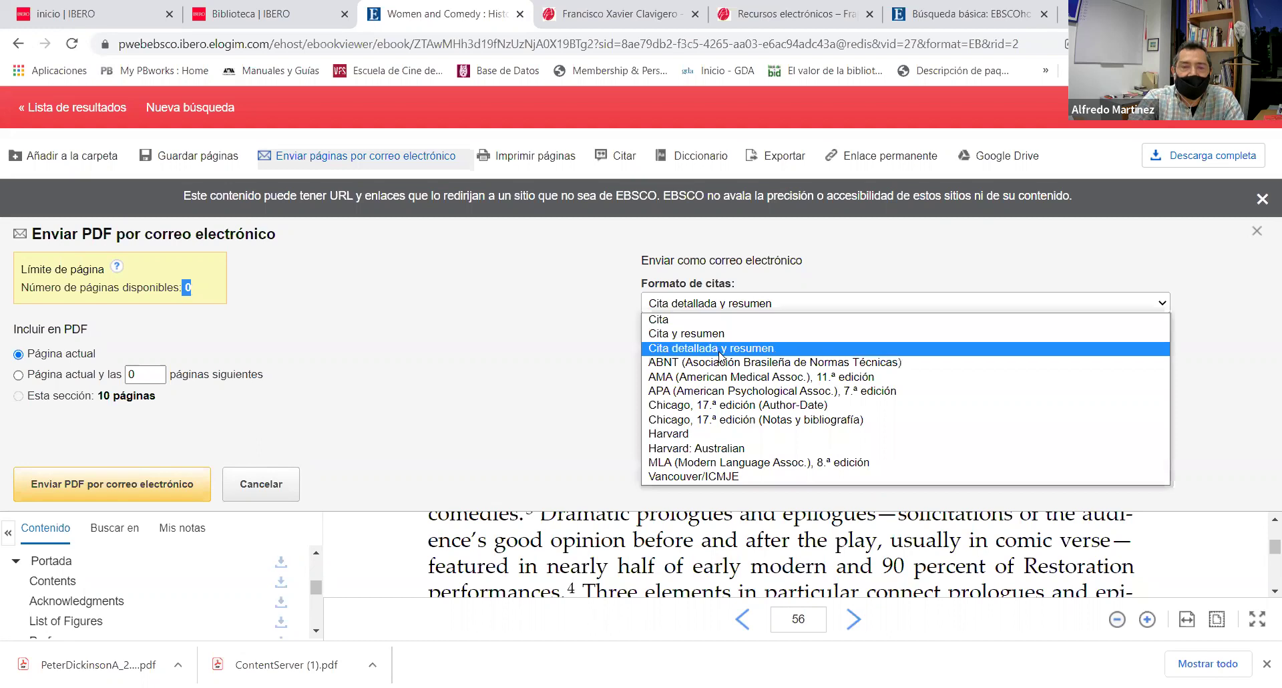
pyautogui.click(713, 392)
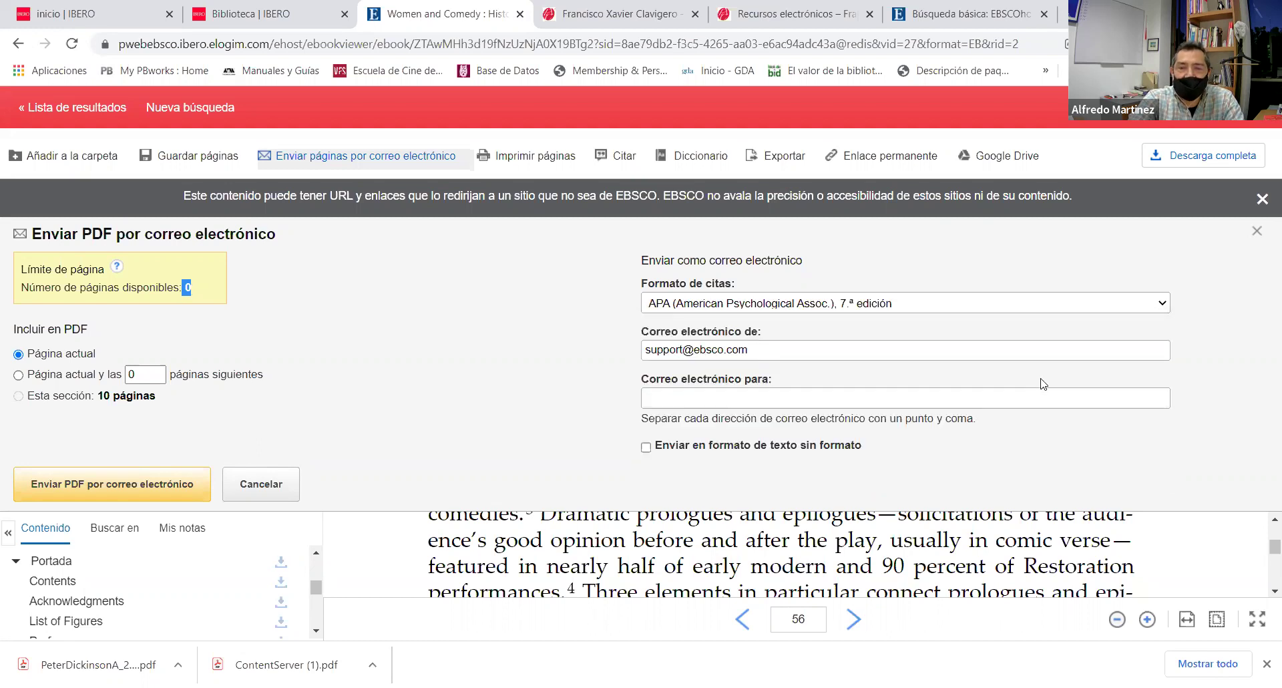
pyautogui.click(762, 352)
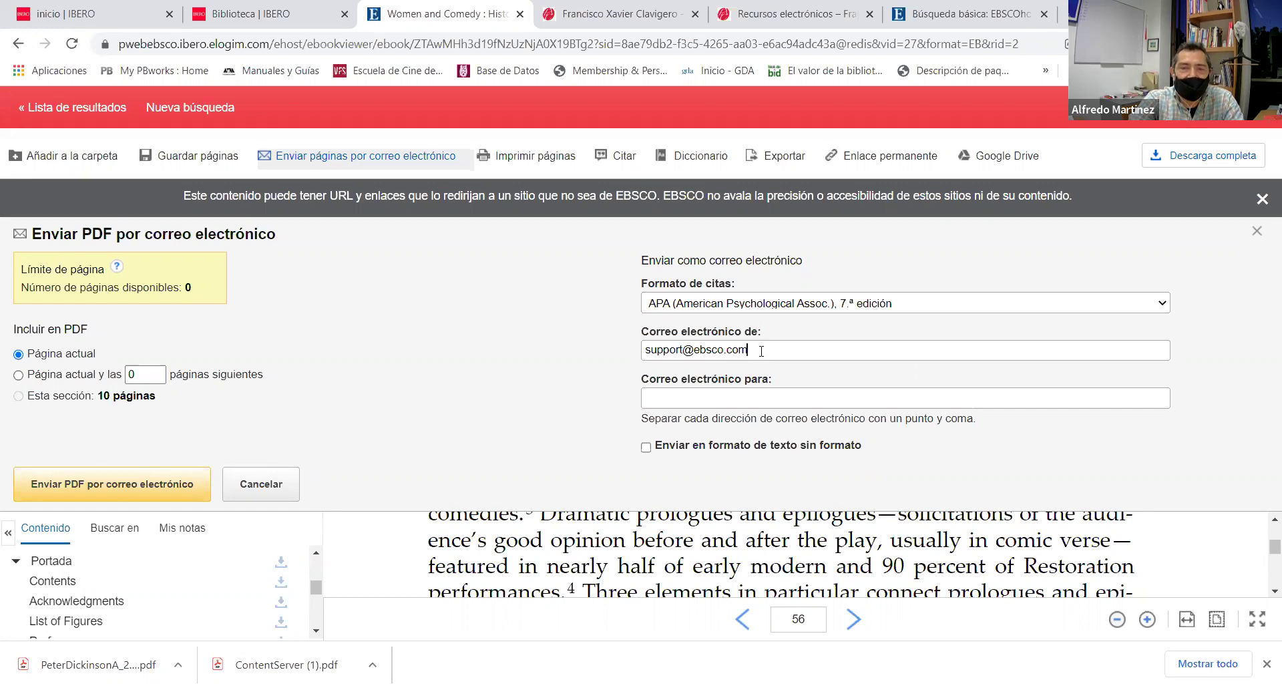
pyautogui.click(708, 396)
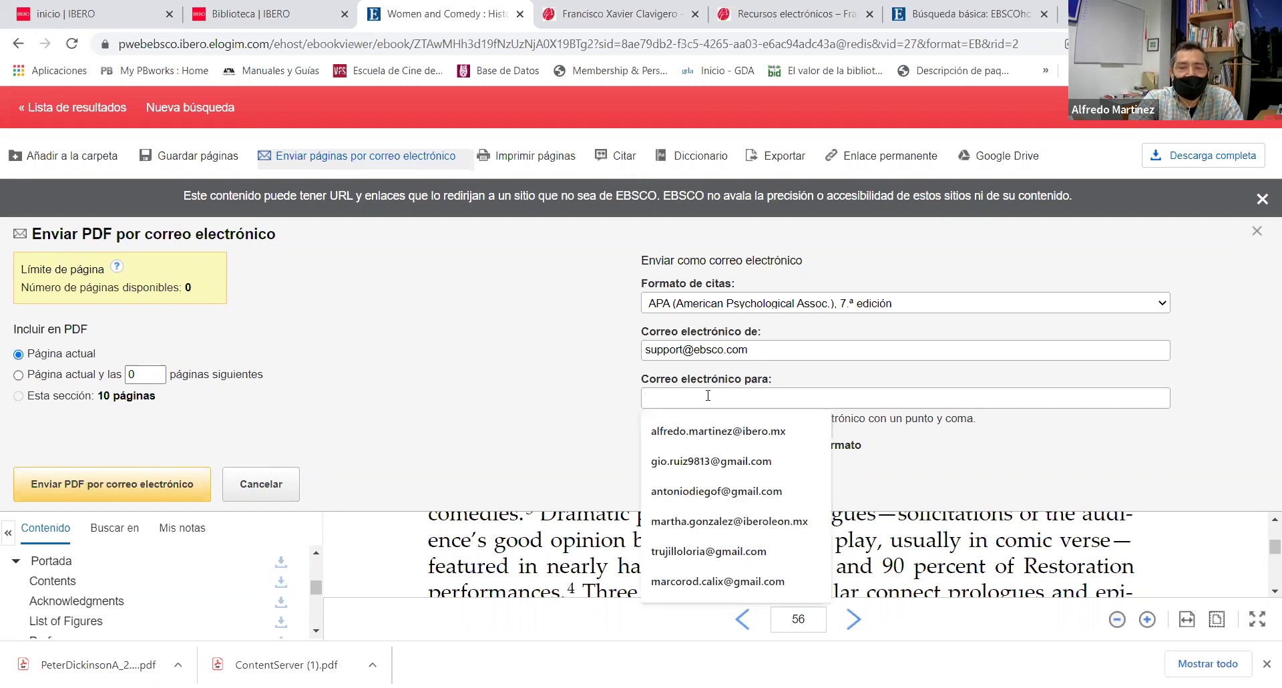
pyautogui.click(706, 433)
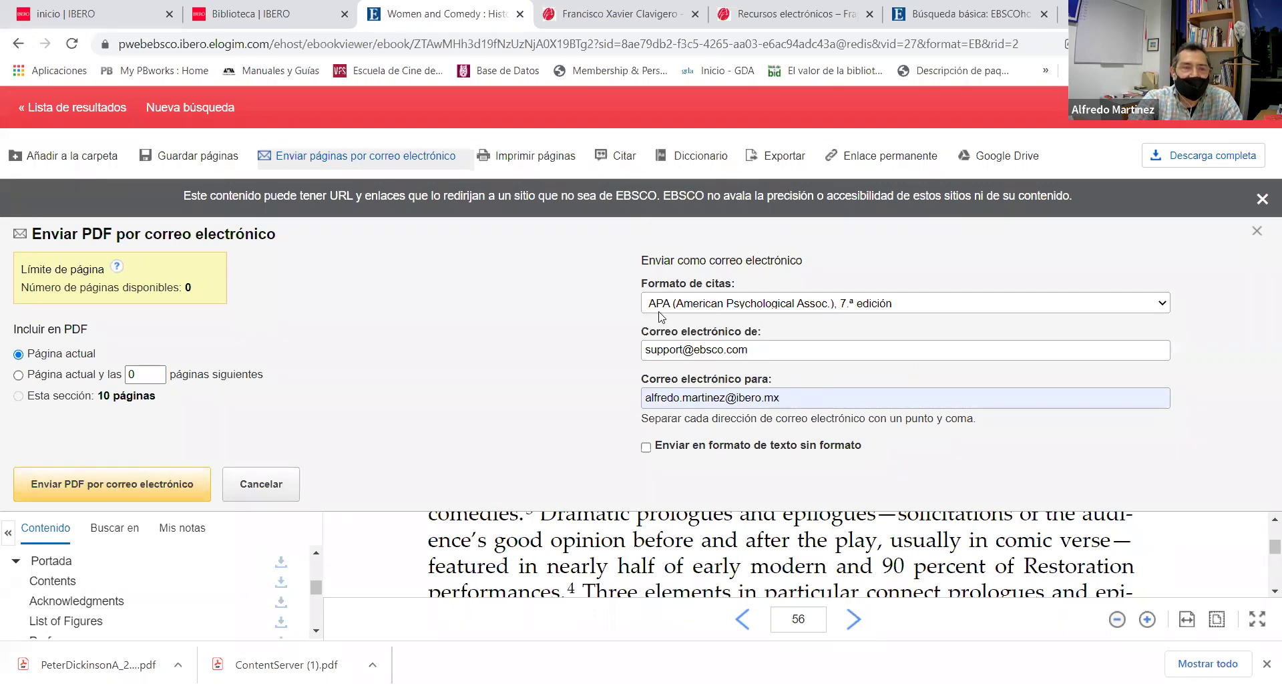
# Display the citation formats for Women and Comedy, look through the Harvard and Chicago references, and close the list
pyautogui.click(624, 160)
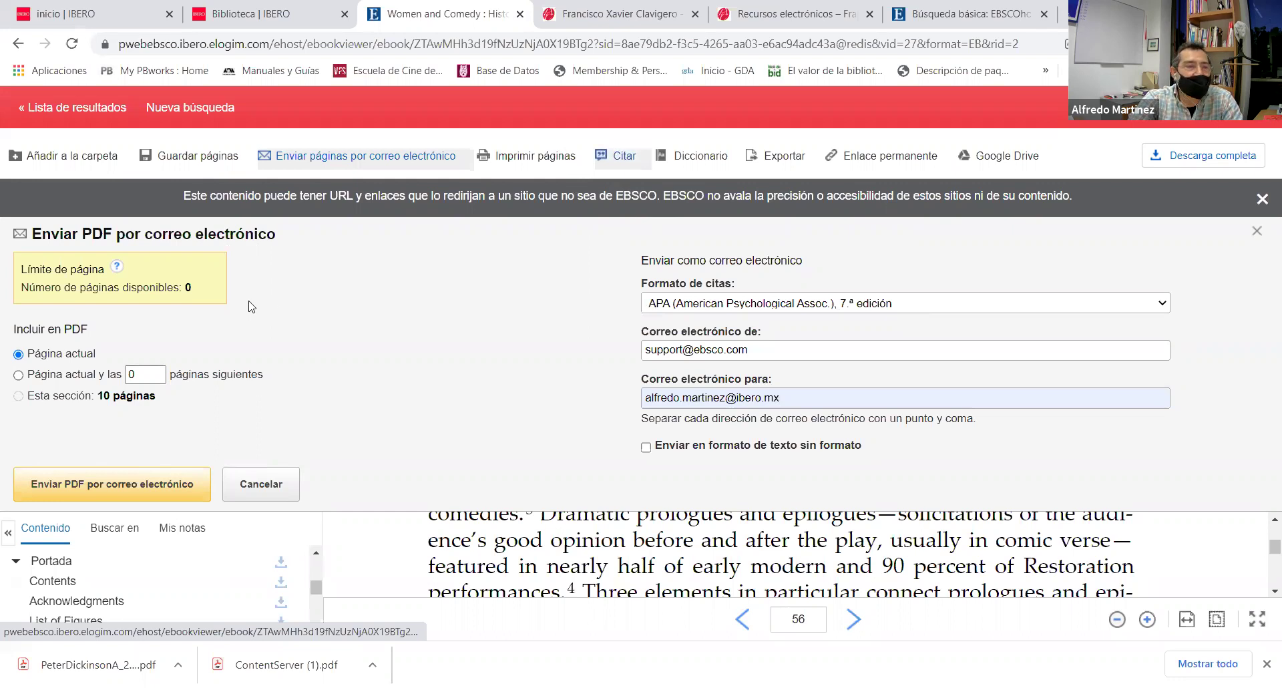
pyautogui.scroll(-5, 213, 333)
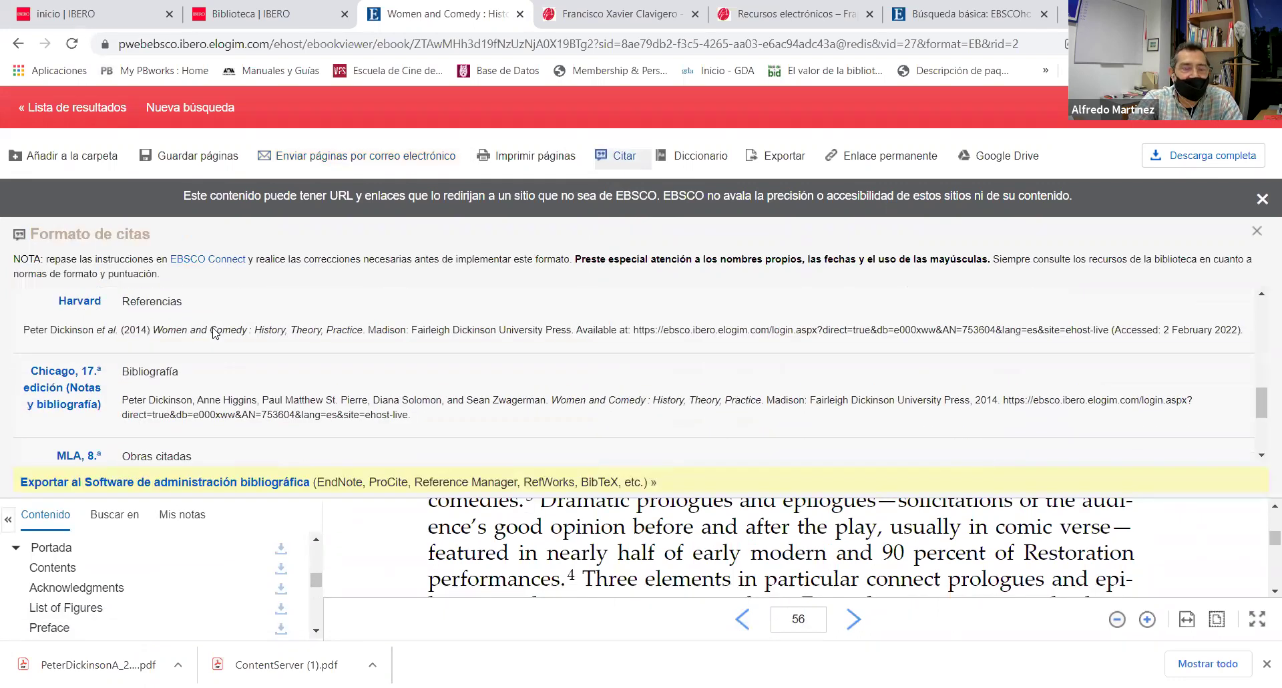
pyautogui.click(616, 162)
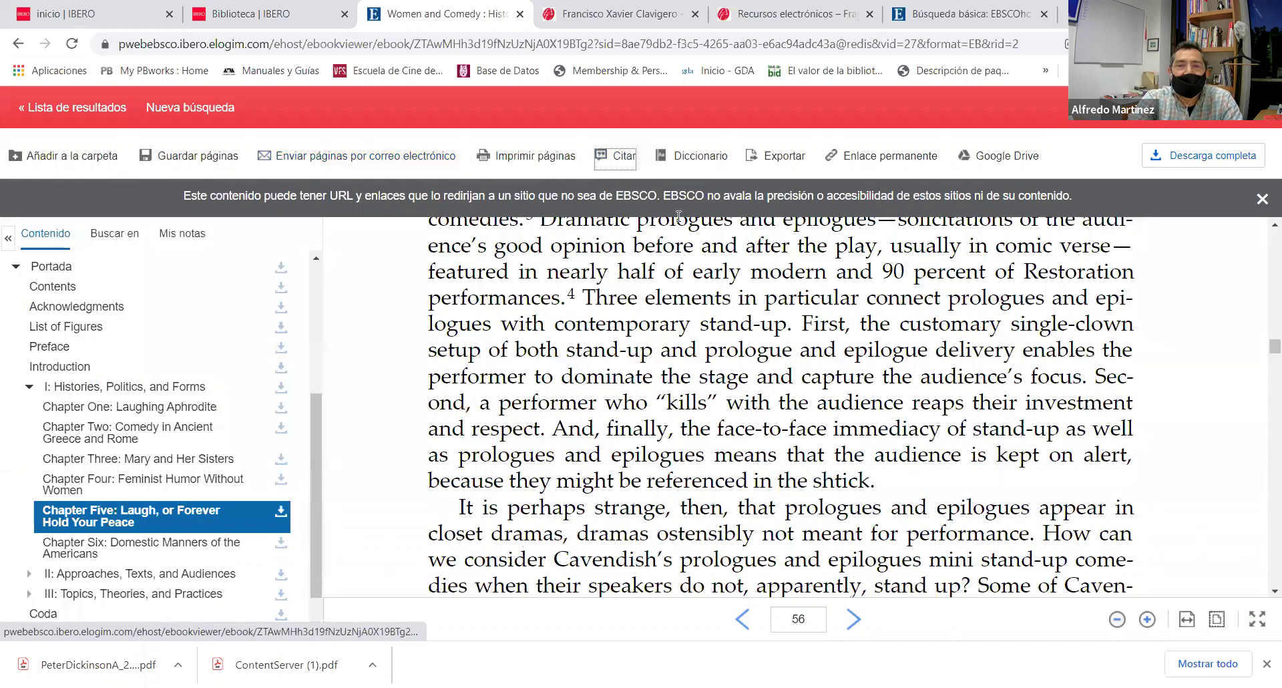
# Show the e-book's permanent link and select its URL, and examine the citation export formats, highlighting EndNote in the RIS option
pyautogui.click(873, 162)
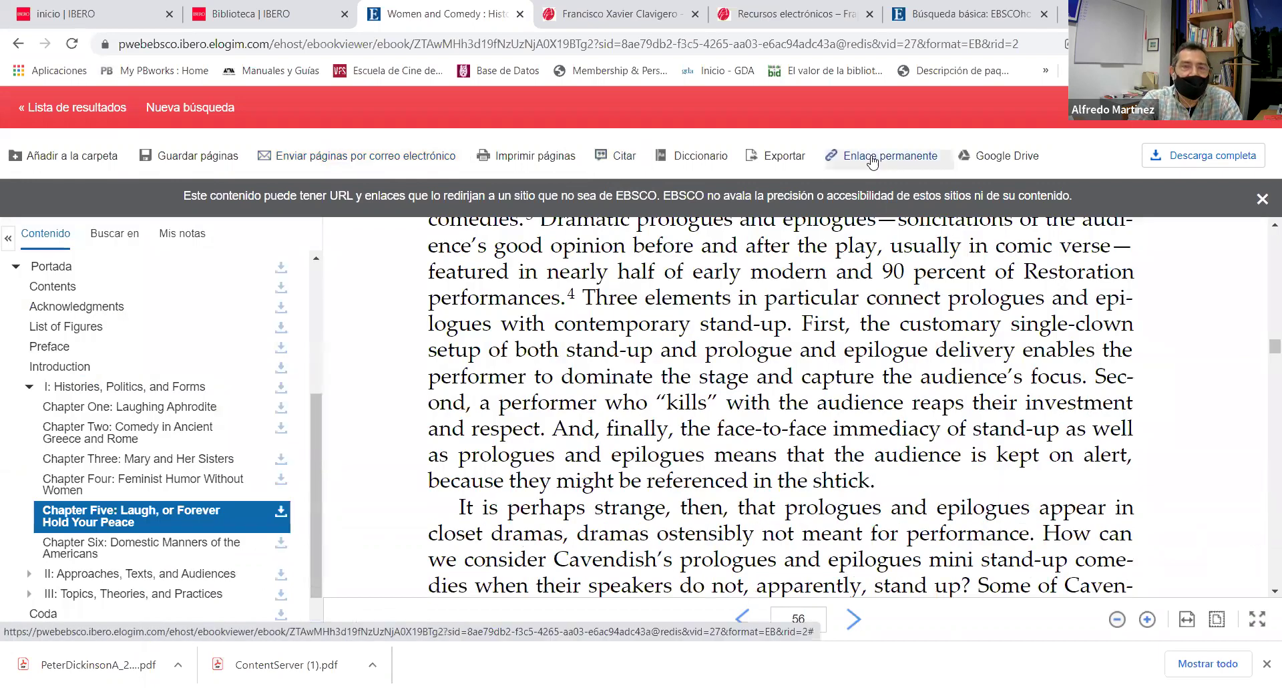
pyautogui.moveTo(827, 235); pyautogui.dragTo(185, 238)
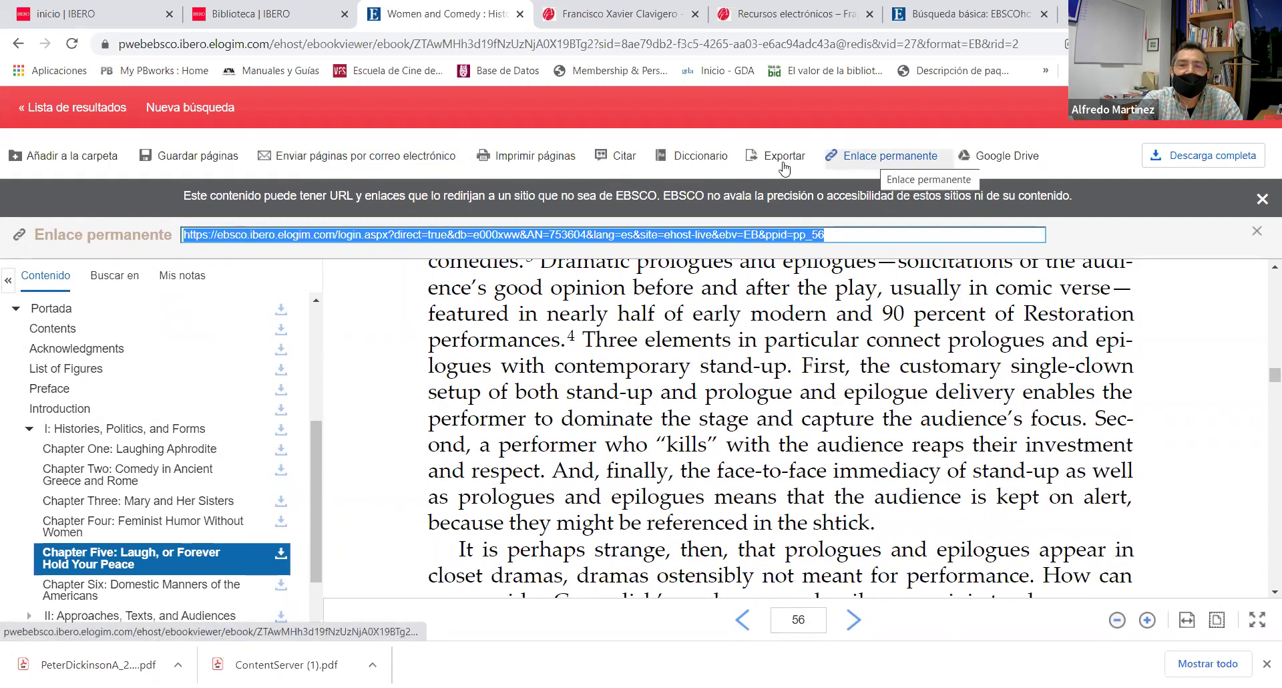
pyautogui.press('Escape')
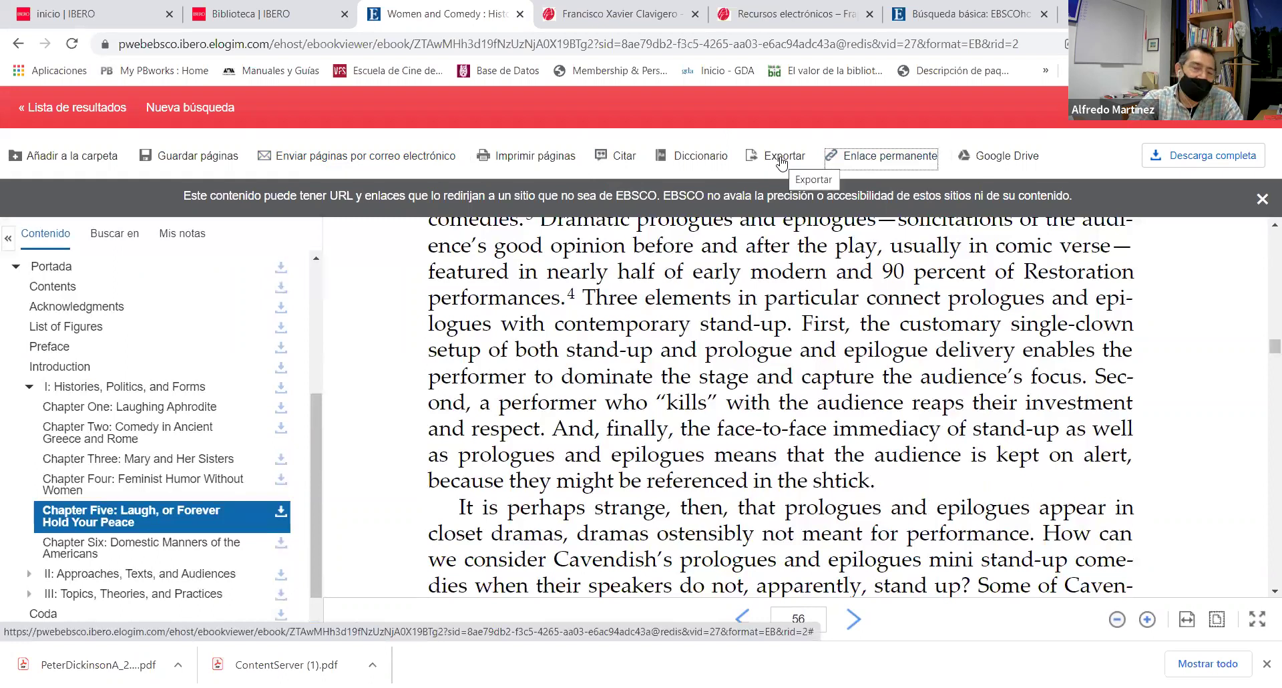
pyautogui.click(782, 161)
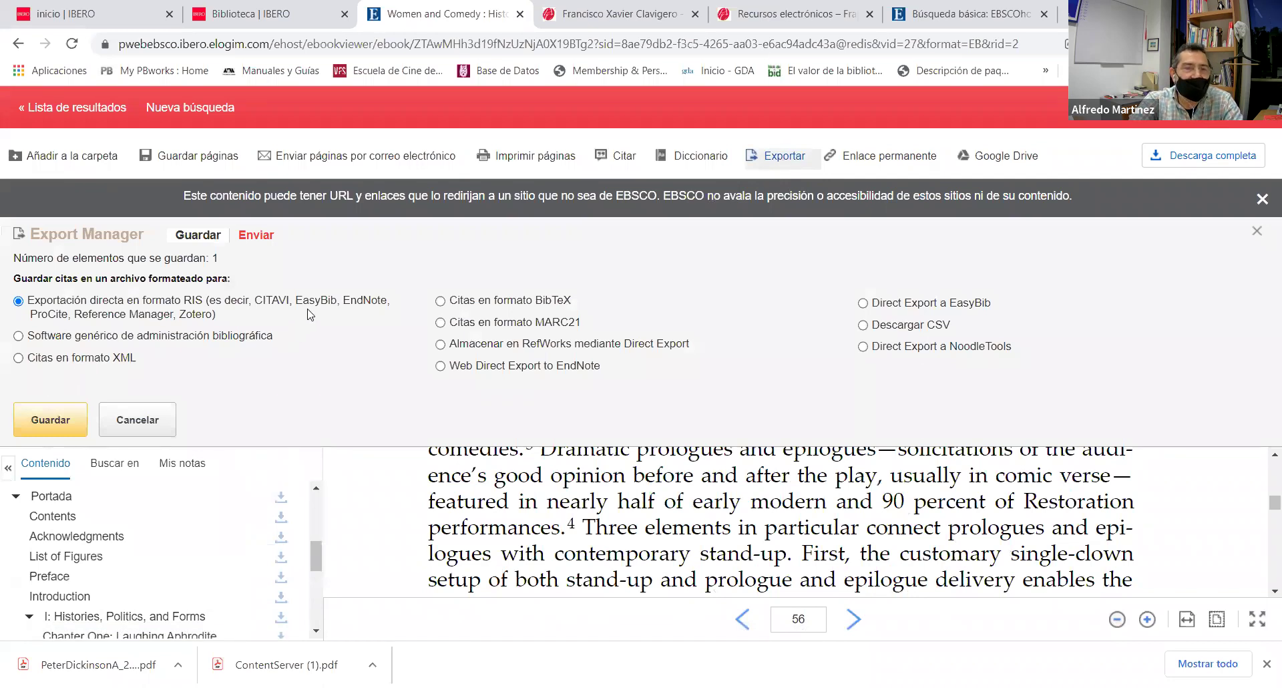
pyautogui.moveTo(353, 302); pyautogui.dragTo(398, 301)
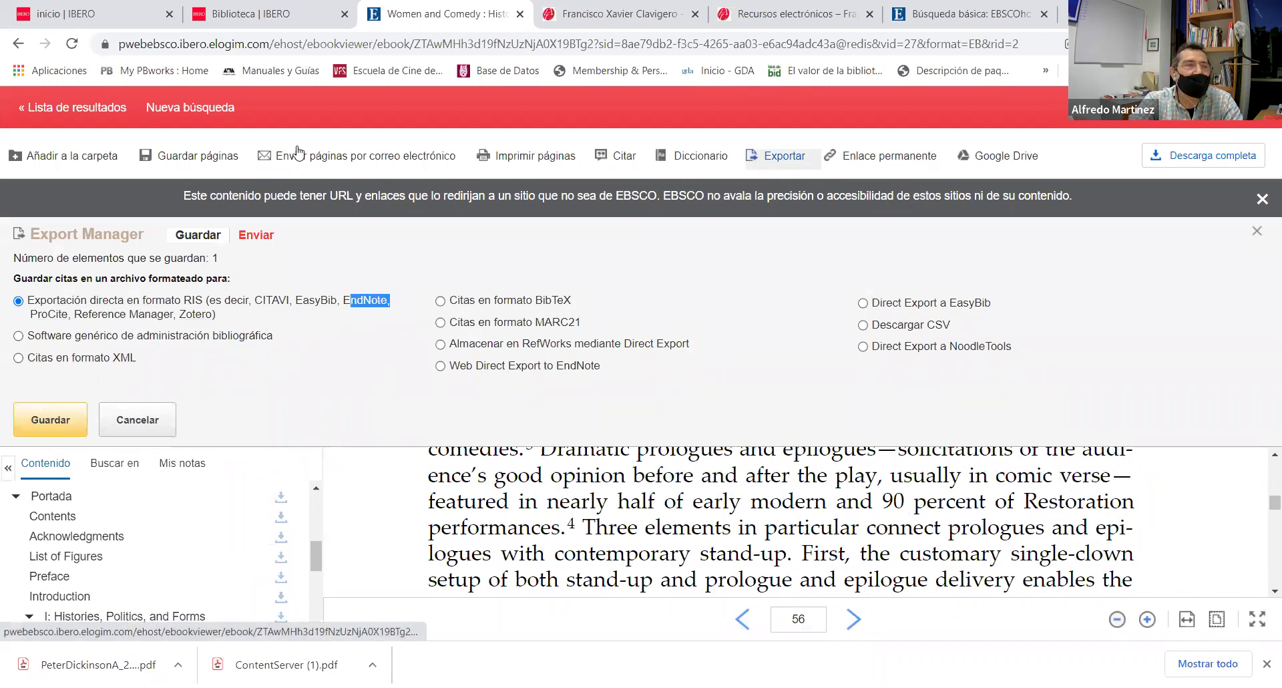
# Open the e-book viewer's dictionary and enter DRAMATIC as the word to look up
pyautogui.click(682, 158)
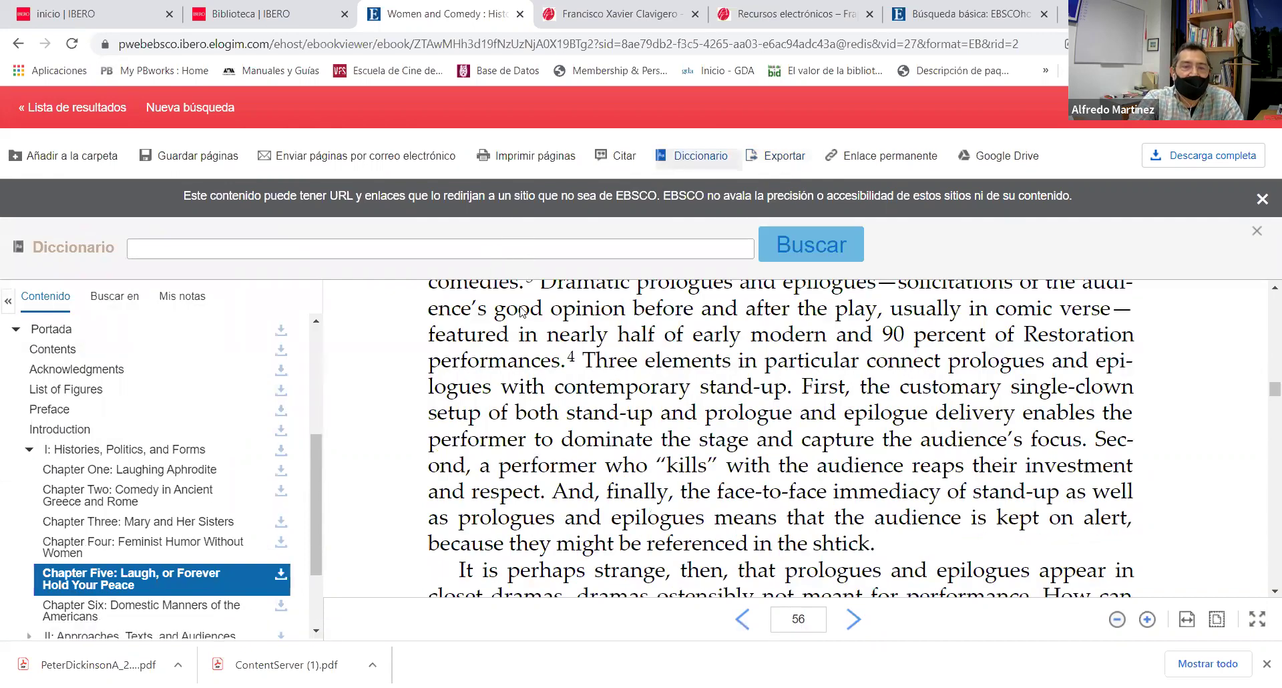
pyautogui.click(425, 248)
pyautogui.write('DRA')
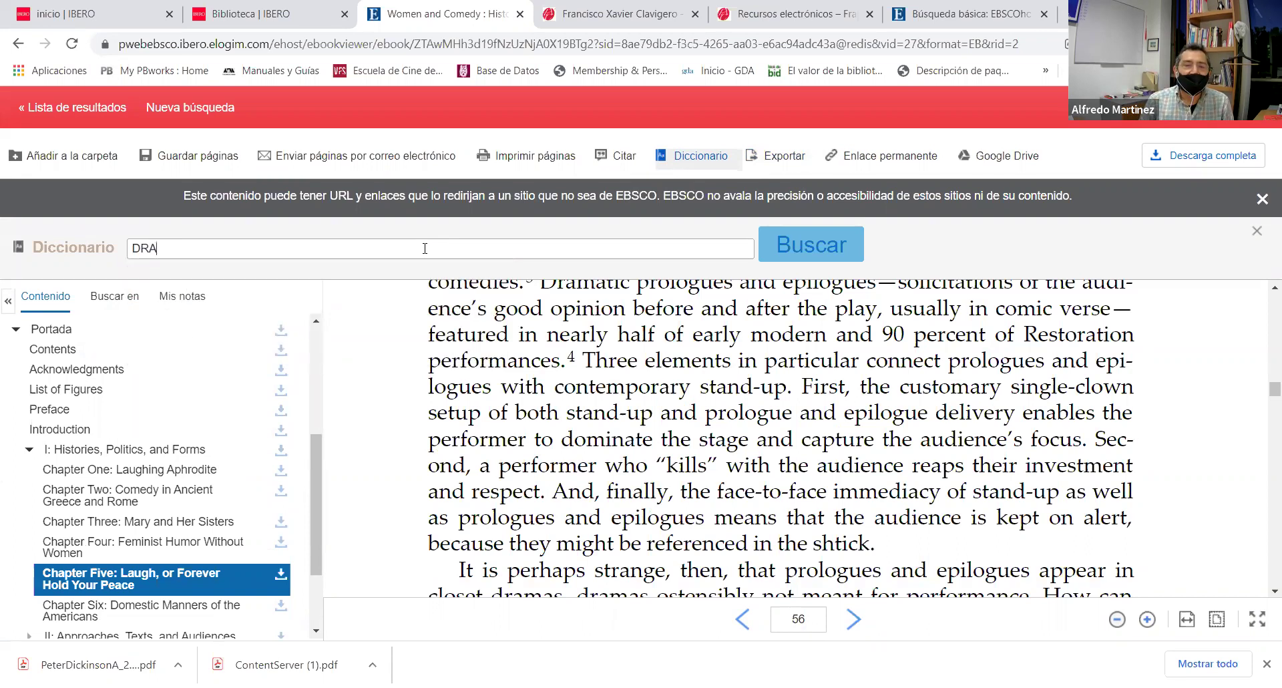
pyautogui.write('MATIC')
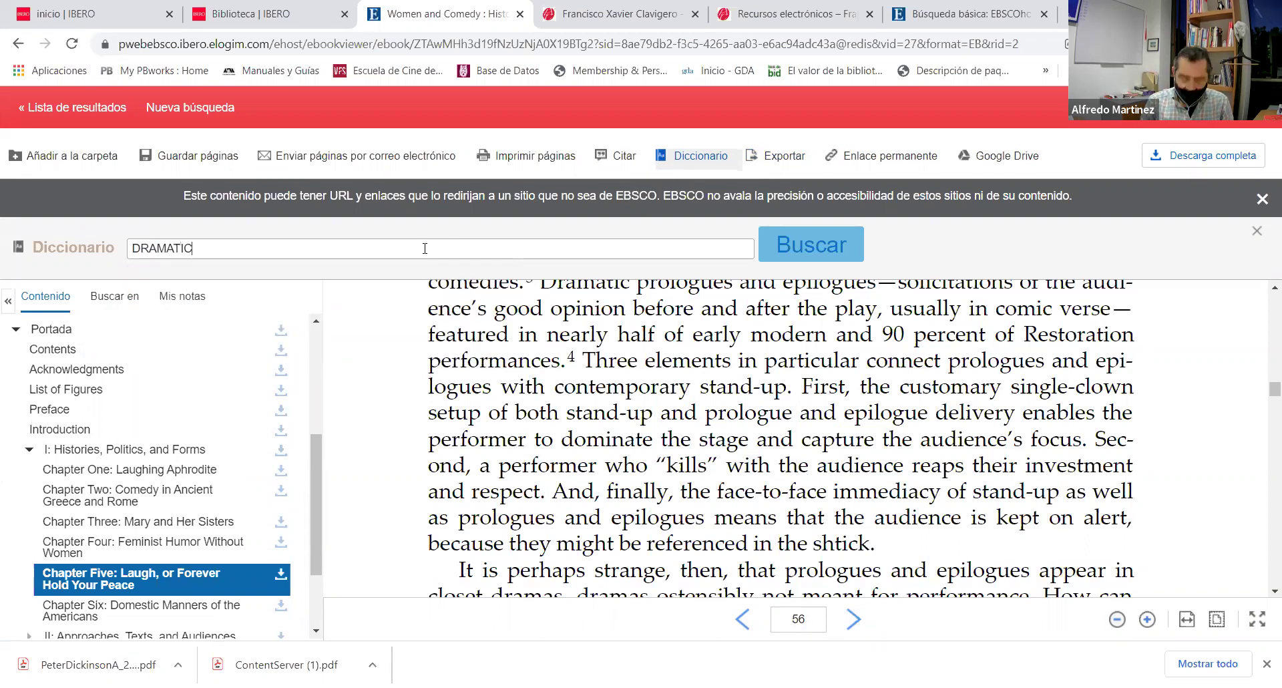
# Look up the word DRAMATIC in the e-book viewer's dictionary and review its entry
pyautogui.click(790, 245)
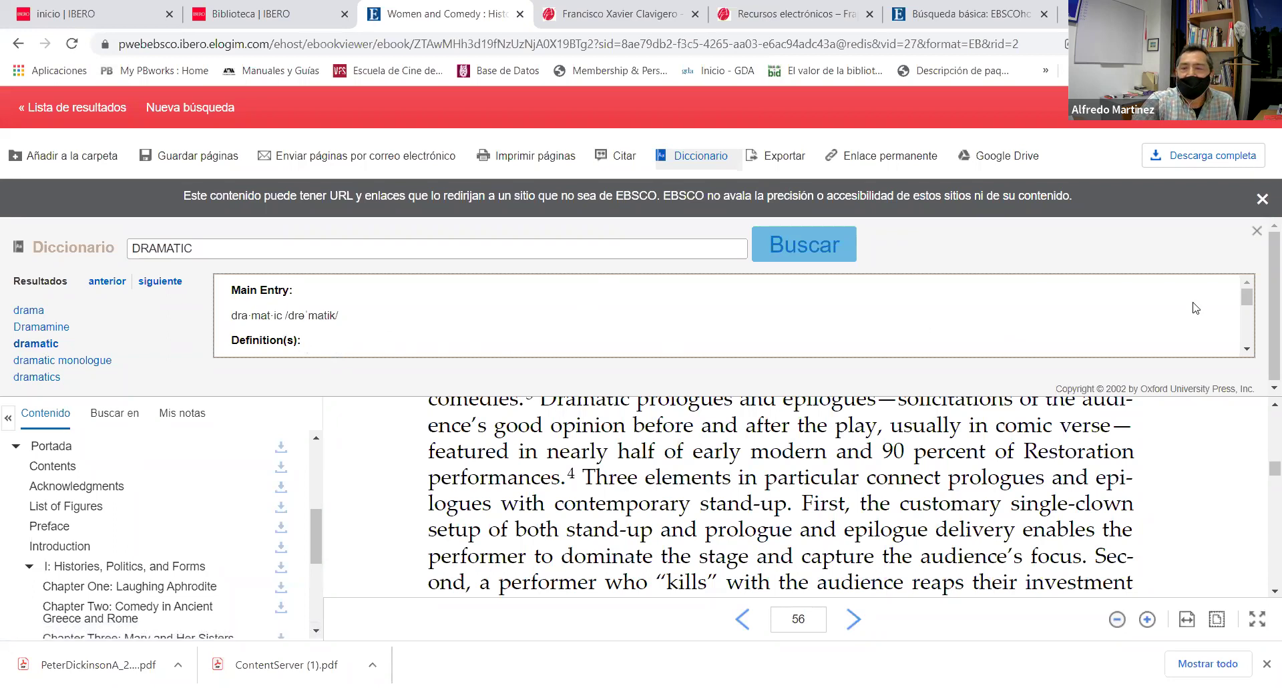
pyautogui.moveTo(1247, 299); pyautogui.dragTo(1250, 334)
pyautogui.scroll(3, 1251, 334)
pyautogui.scroll(3, 1256, 297)
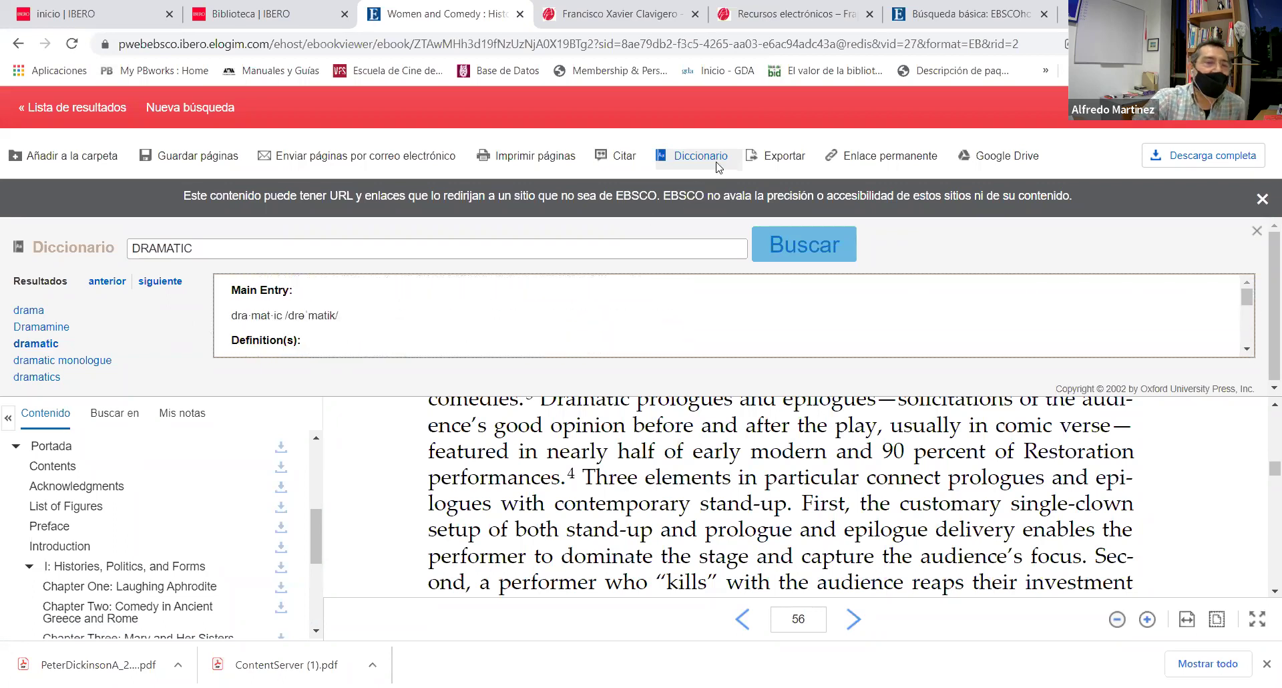
# Add the e-book Women and Comedy to the folder and dismiss the notice about external links
pyautogui.click(81, 156)
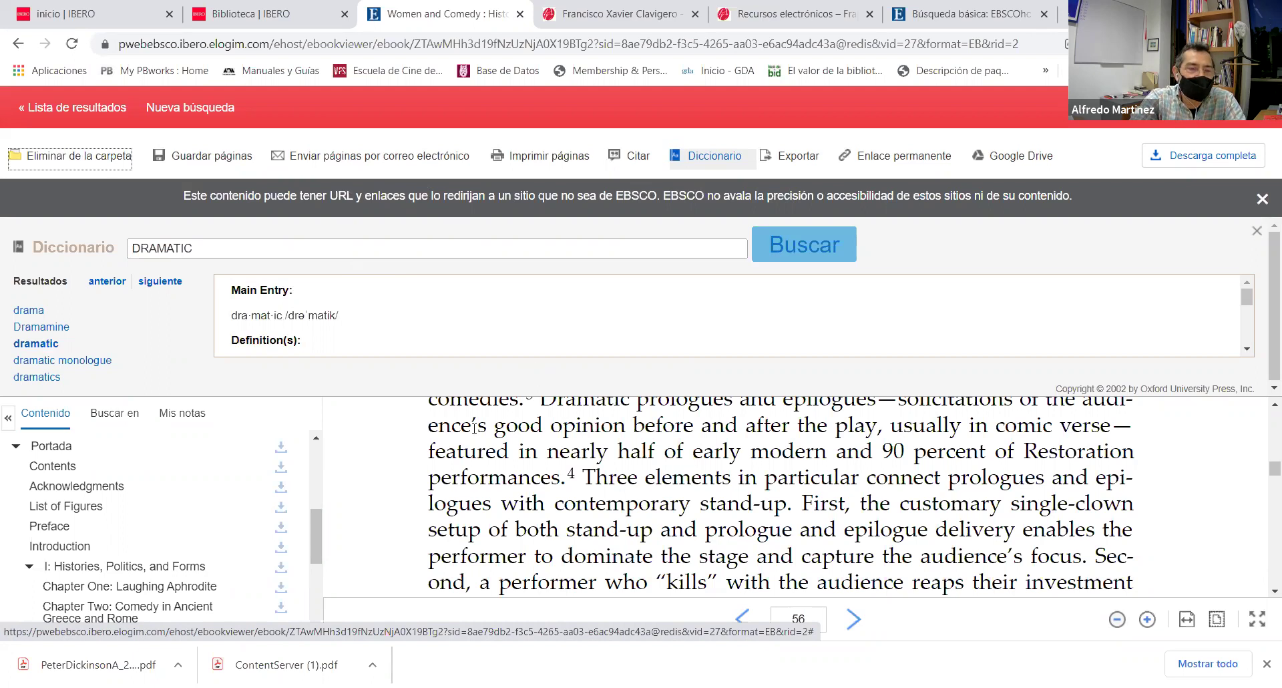
pyautogui.moveTo(316, 537); pyautogui.dragTo(322, 467)
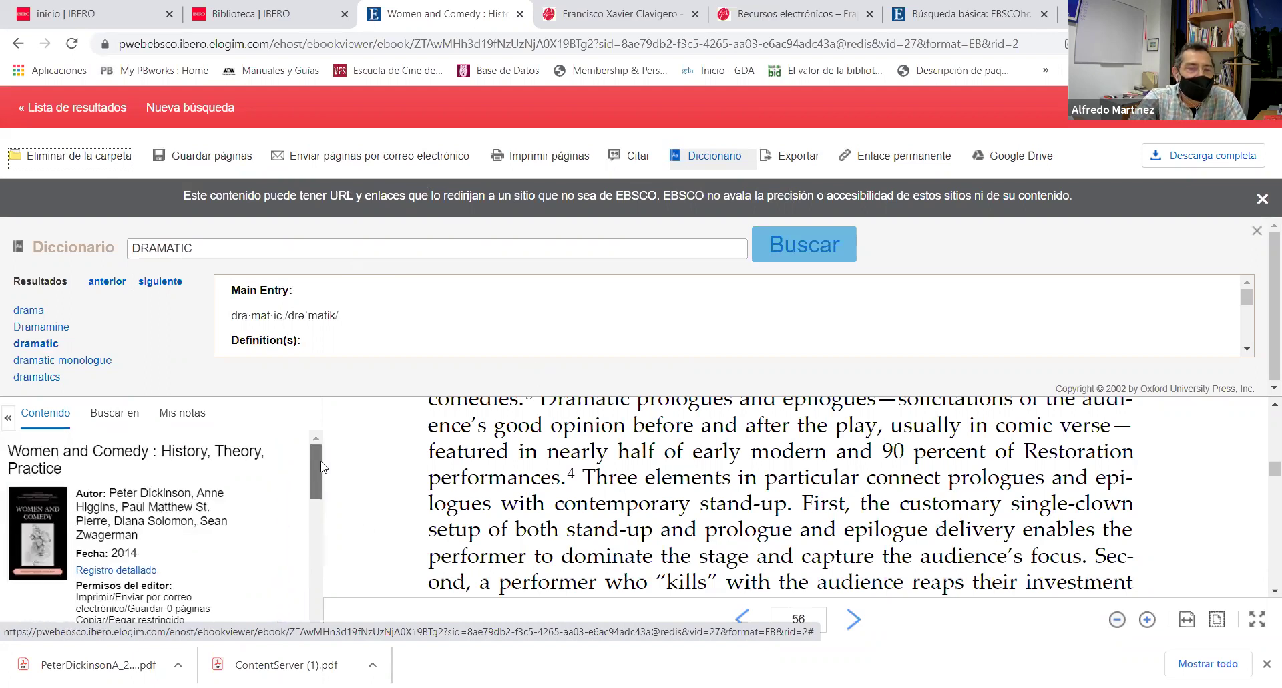
pyautogui.click(1263, 200)
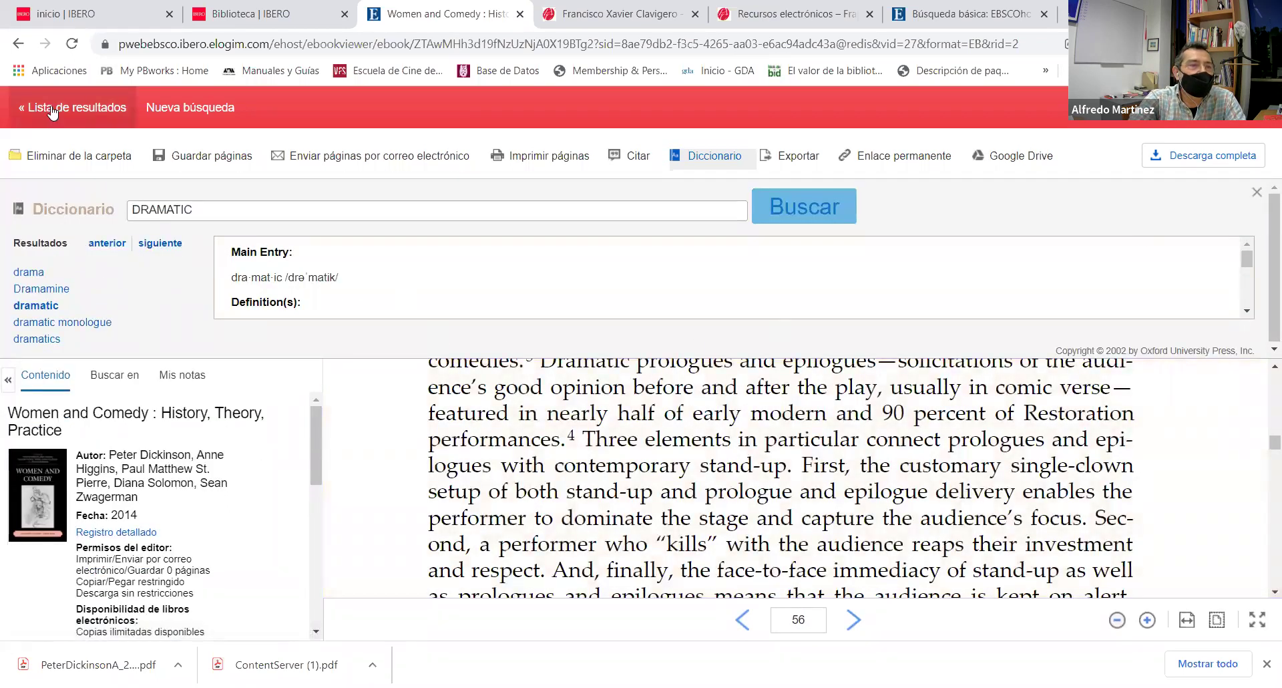
# Return to the COMEDY results list and look over the e-book and video results
pyautogui.click(53, 112)
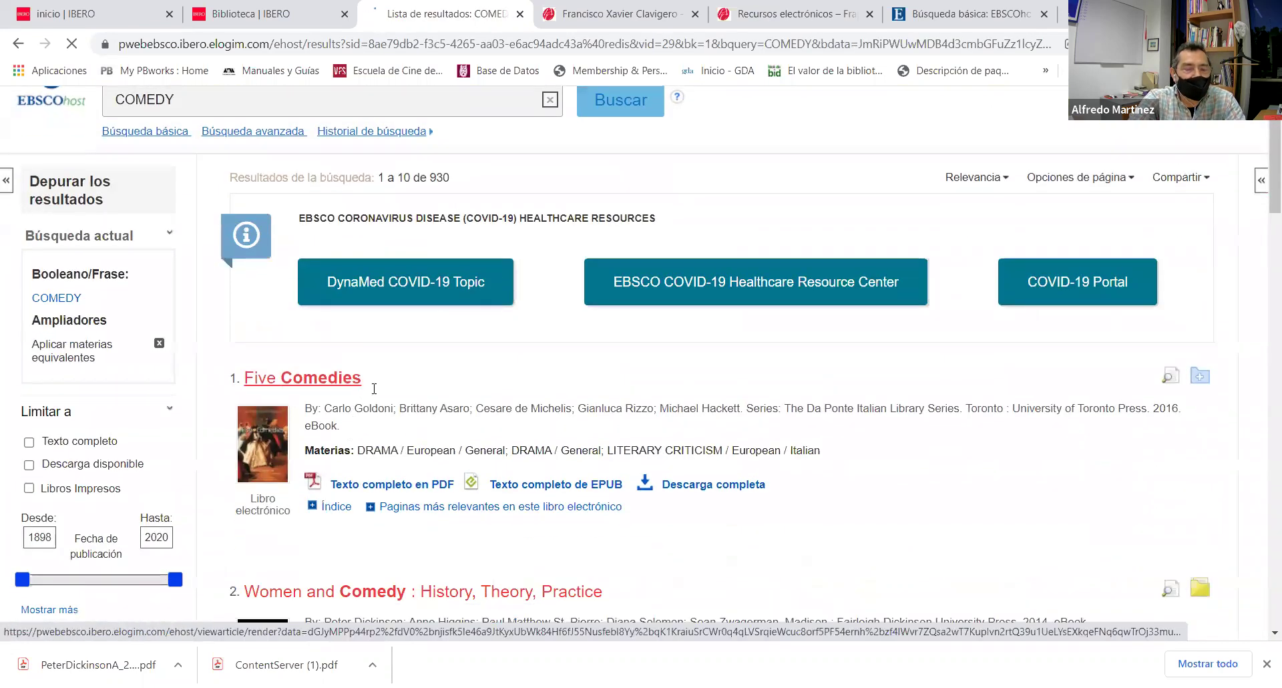
pyautogui.scroll(-3, 374, 389)
pyautogui.scroll(-2, 327, 437)
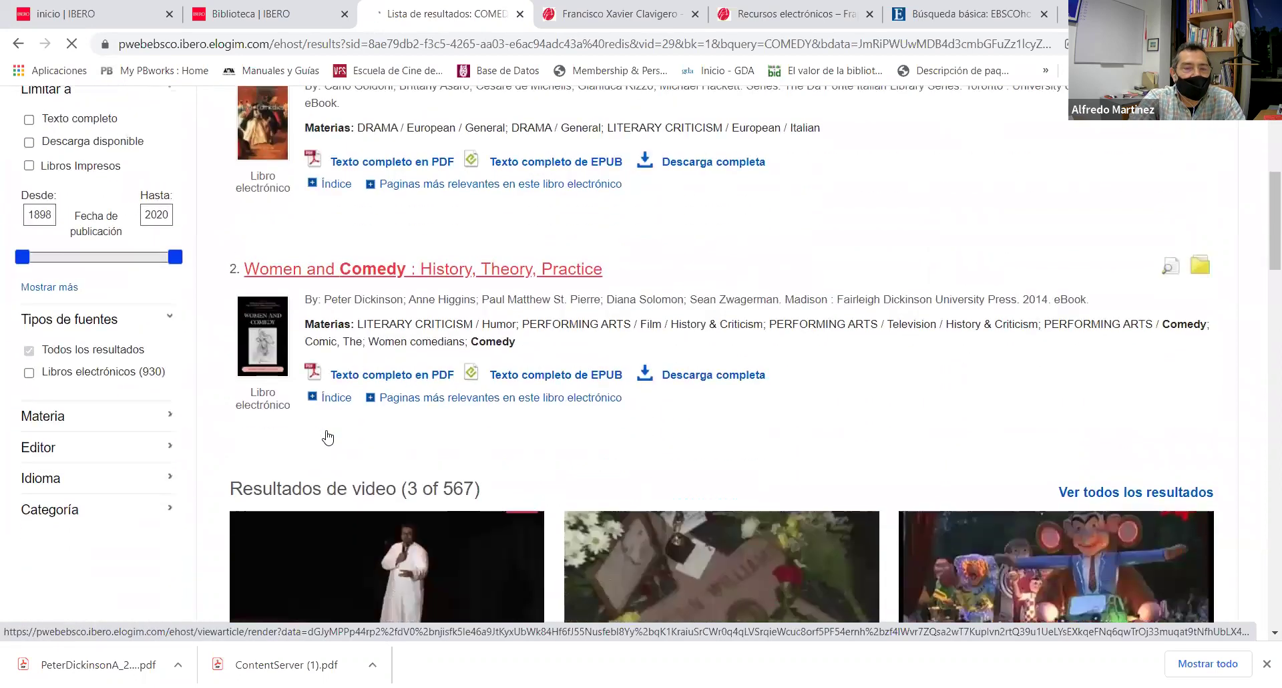
pyautogui.scroll(-3, 327, 437)
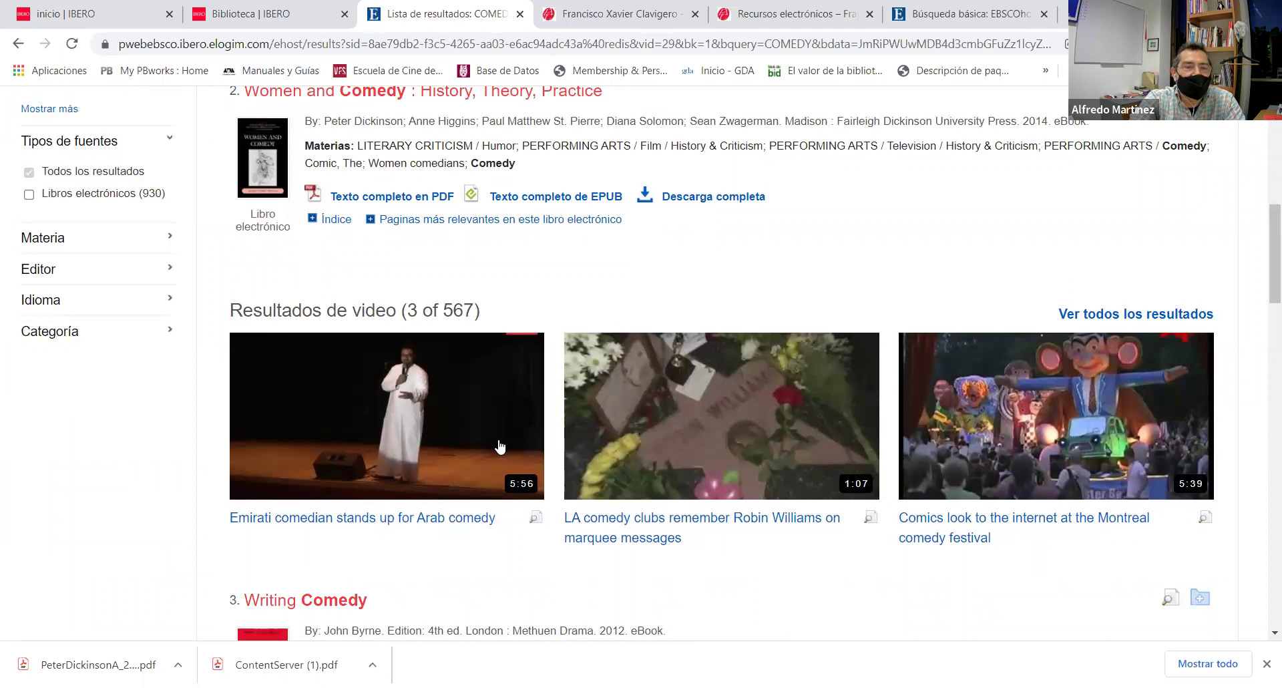
pyautogui.scroll(7, 378, 309)
pyautogui.scroll(-7, 386, 391)
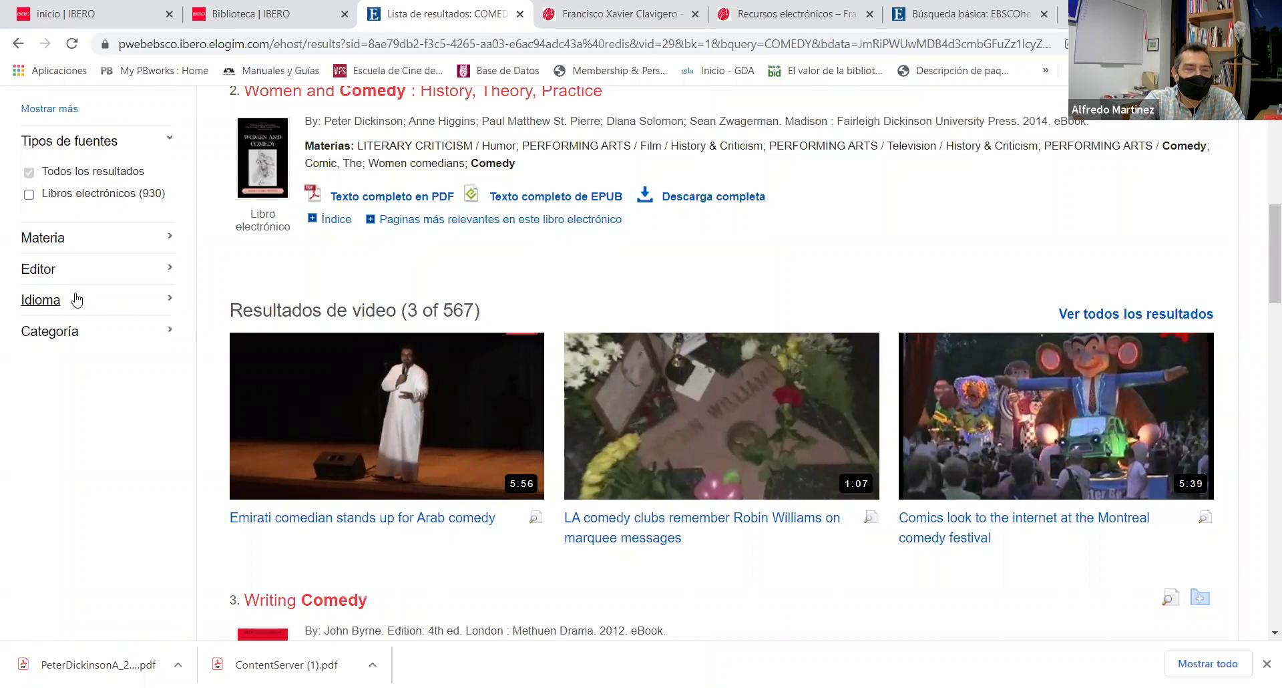
# Limit the COMEDY results to the Spanish language and look through the filtered e-books
pyautogui.click(41, 300)
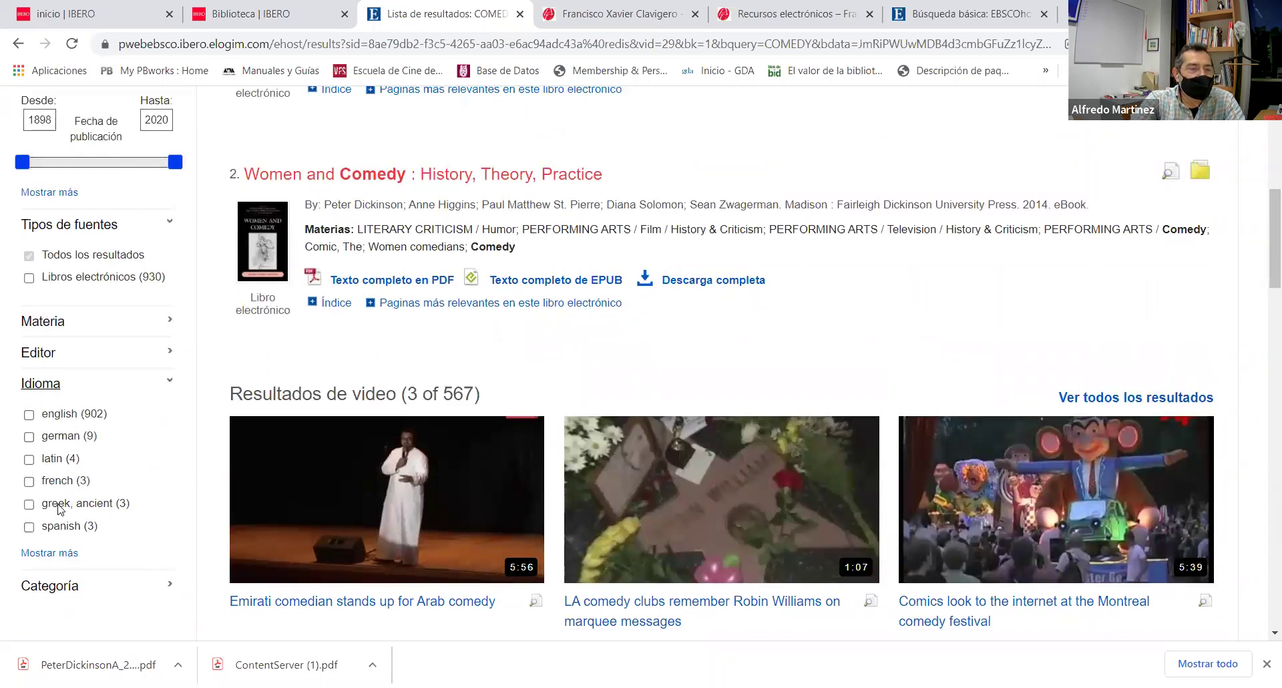
pyautogui.click(29, 527)
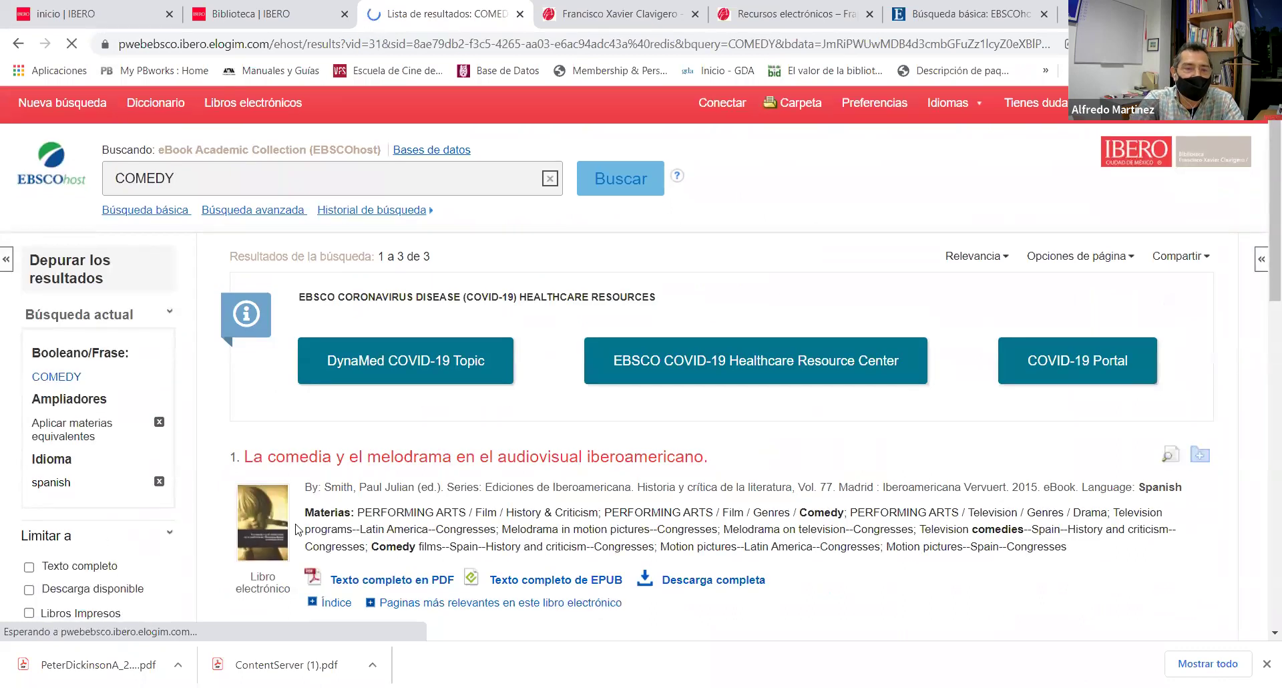
pyautogui.scroll(-2, 302, 491)
pyautogui.scroll(-10, 301, 491)
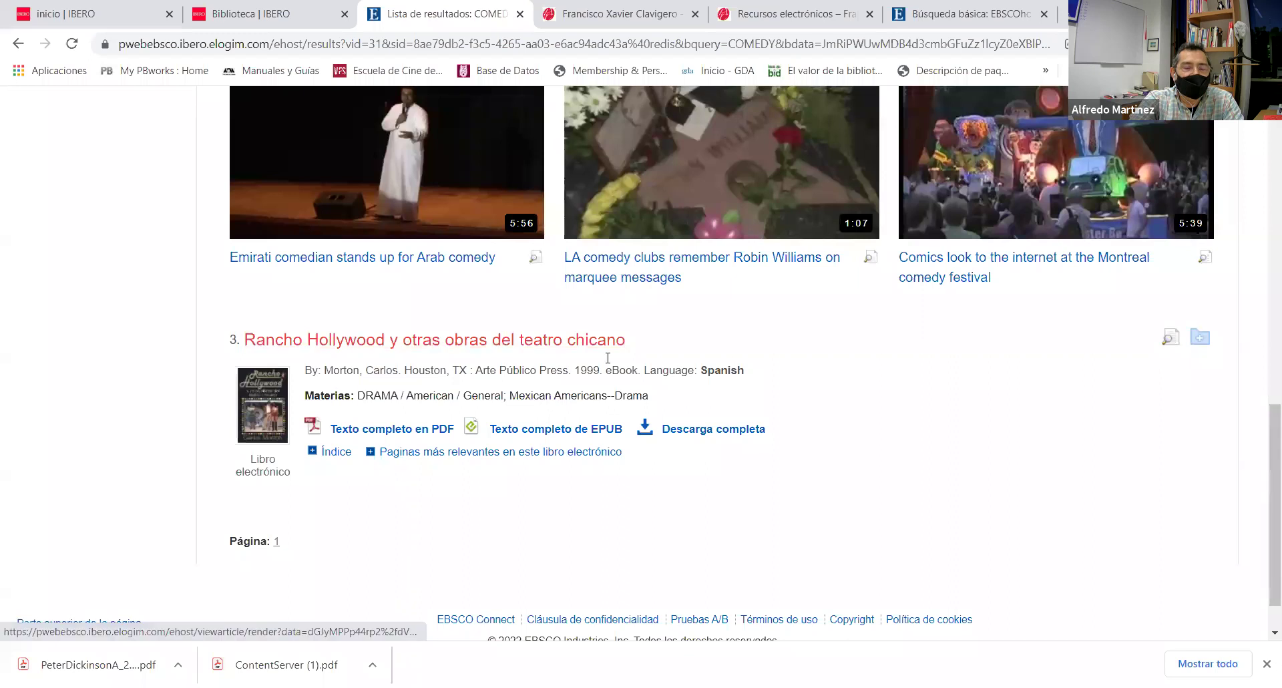
pyautogui.scroll(1, 833, 385)
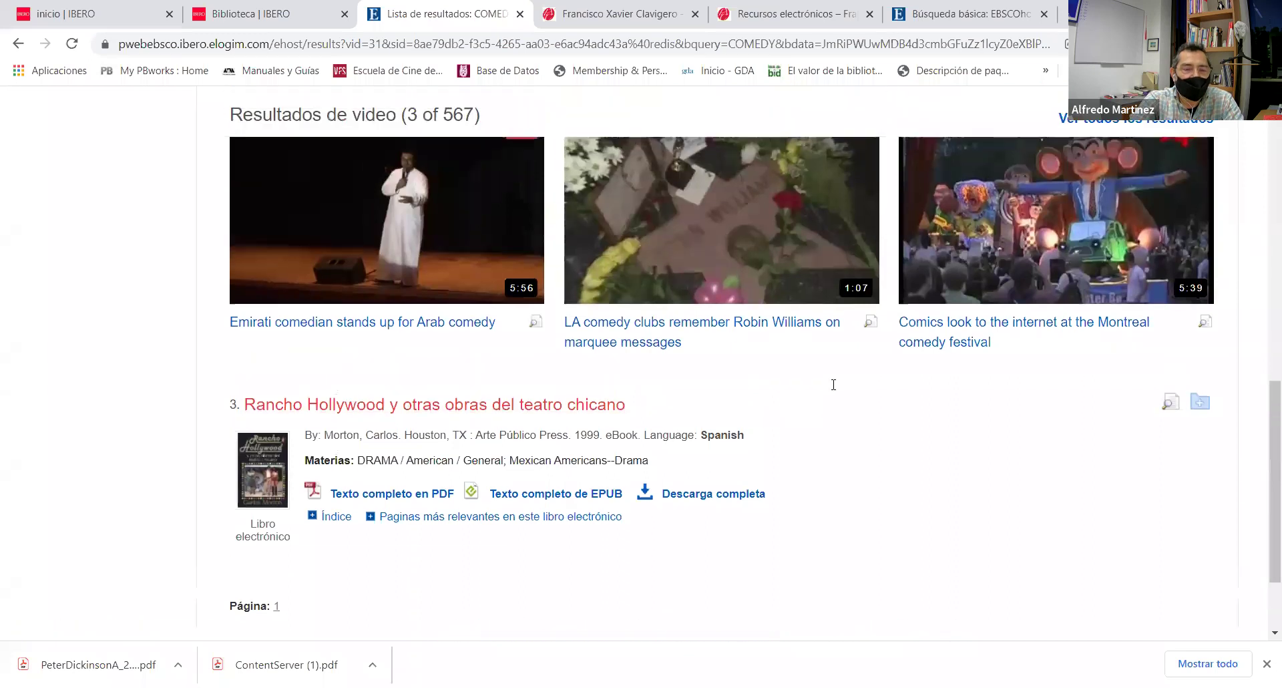
pyautogui.scroll(10, 834, 385)
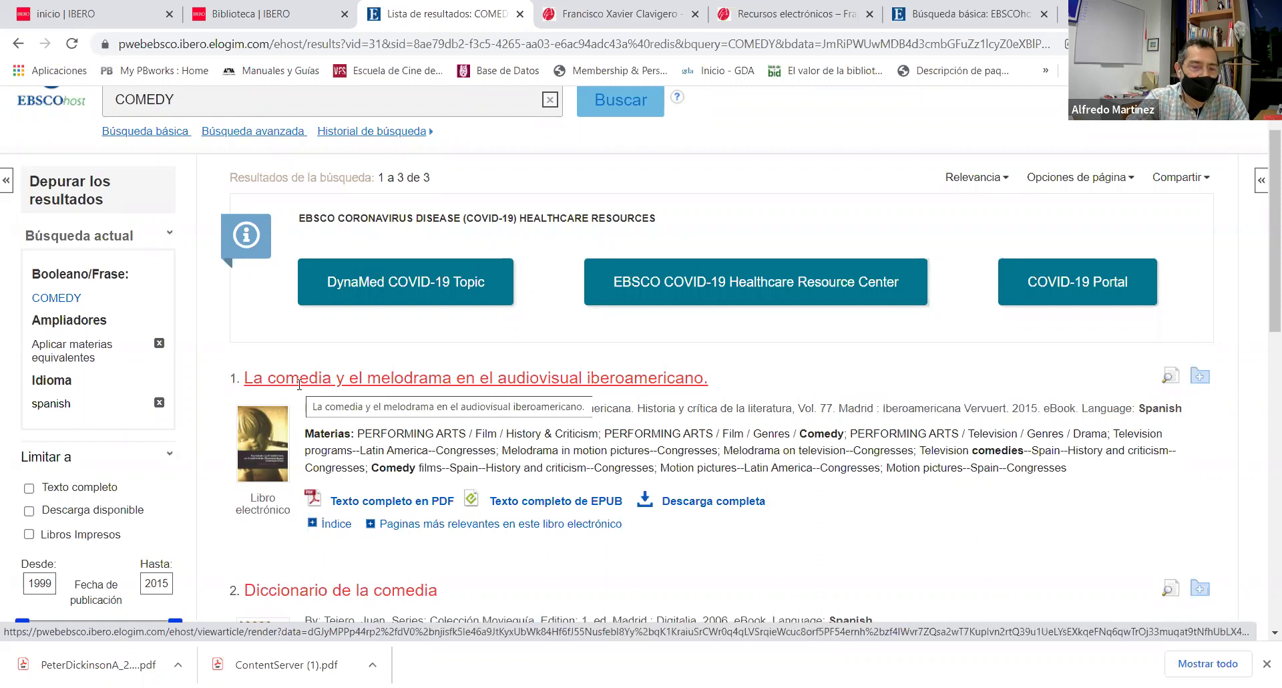
pyautogui.scroll(1, 299, 384)
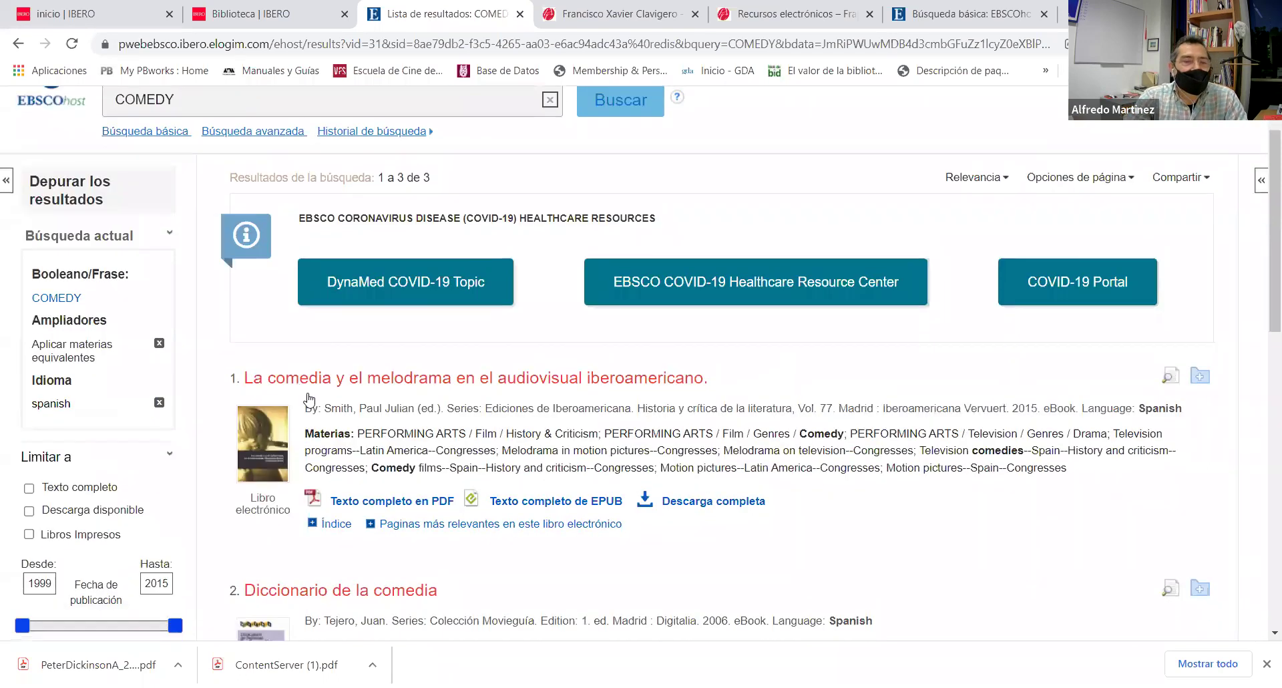
pyautogui.scroll(-4, 288, 360)
pyautogui.scroll(4, 338, 424)
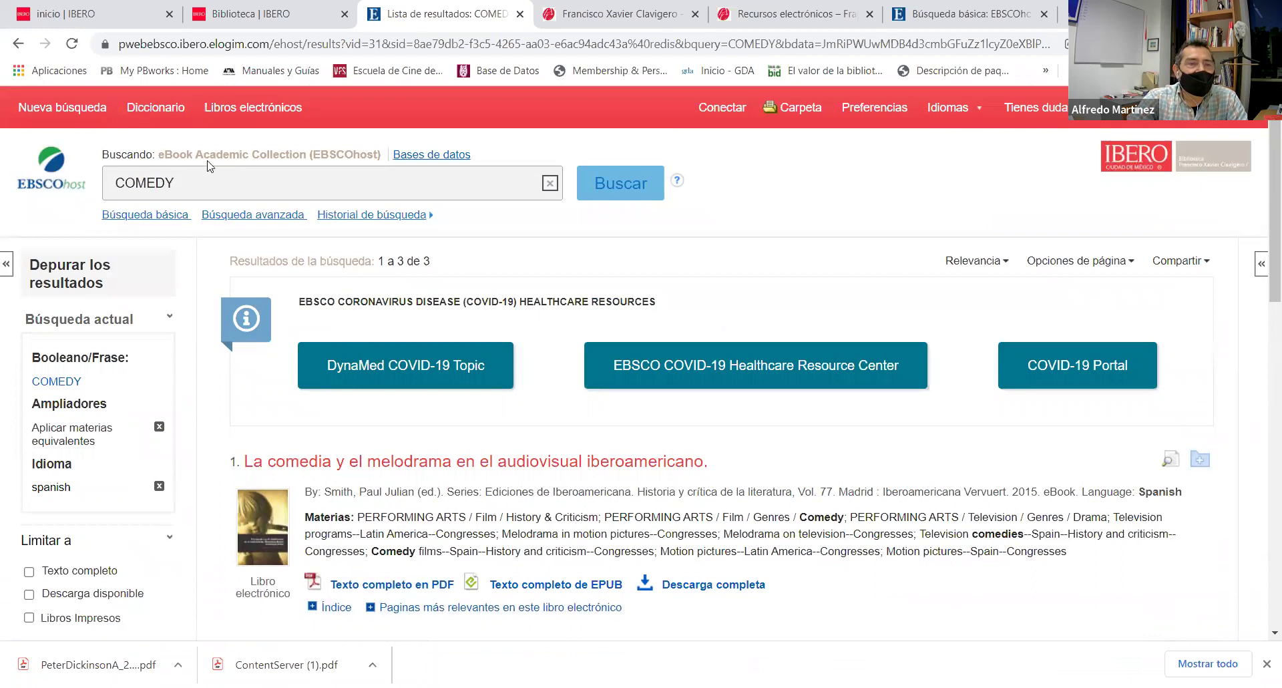
# View the list of databases available for the search, then leave the selection as it is and glance over the results
pyautogui.click(434, 155)
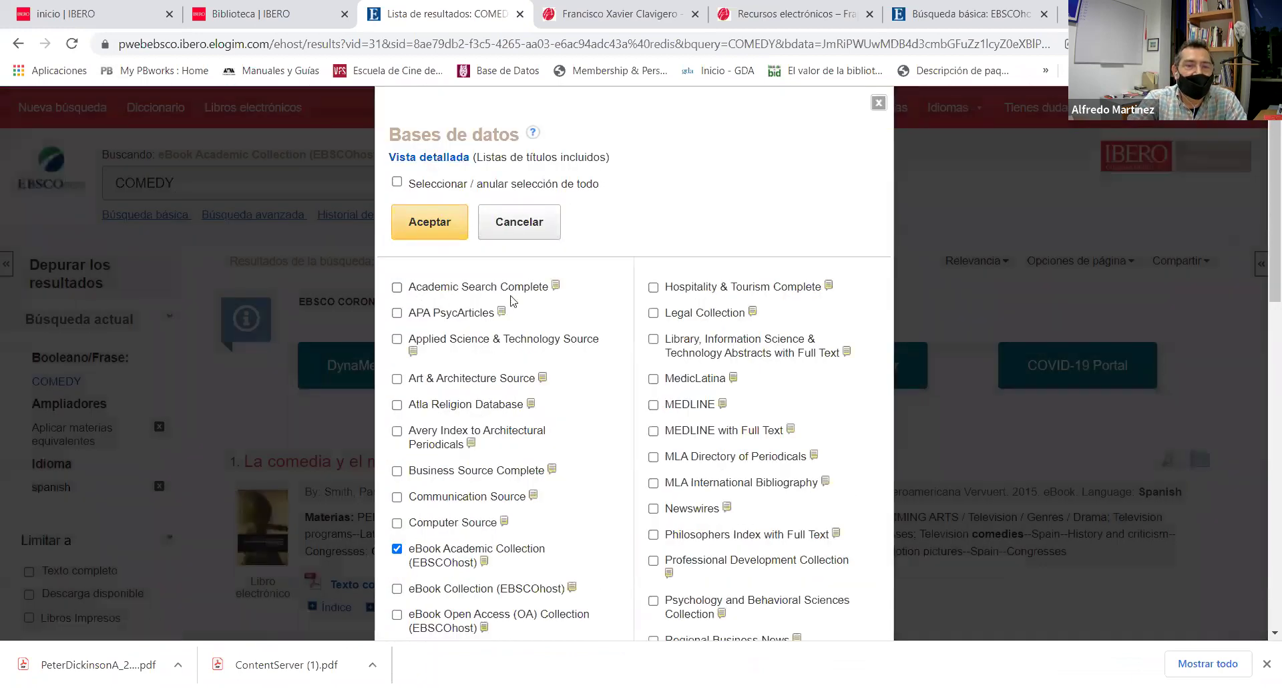
pyautogui.click(878, 103)
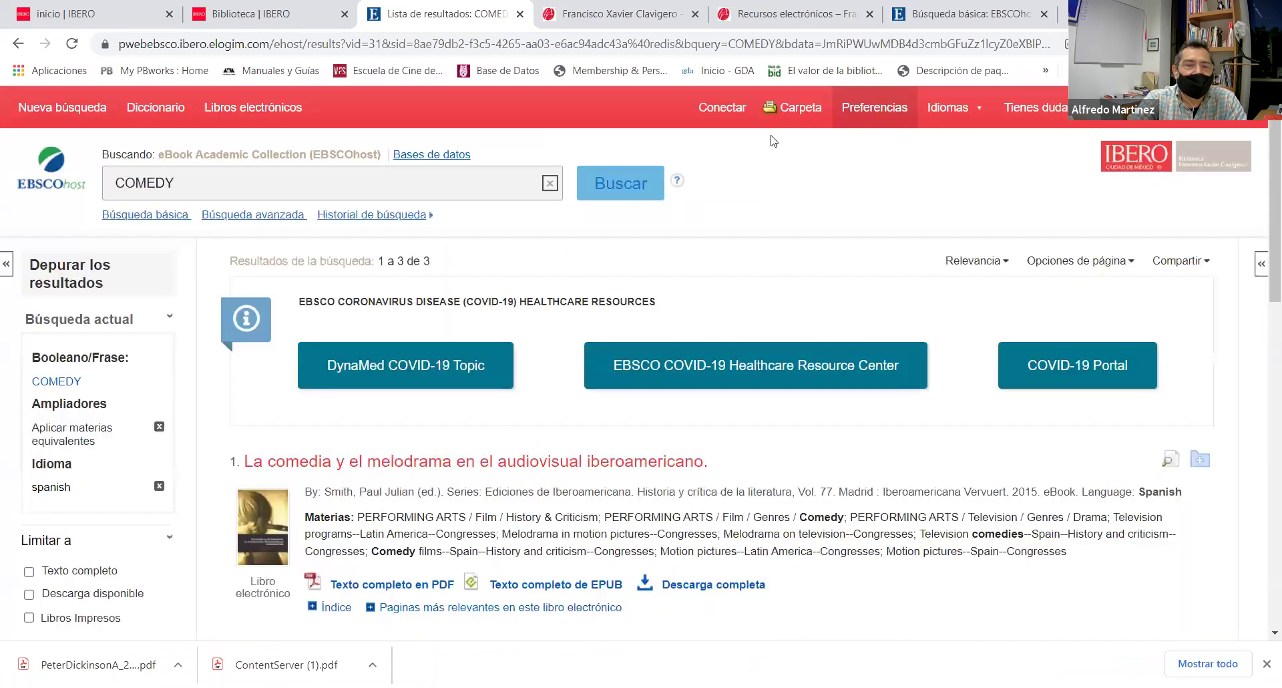
pyautogui.scroll(-4, 771, 138)
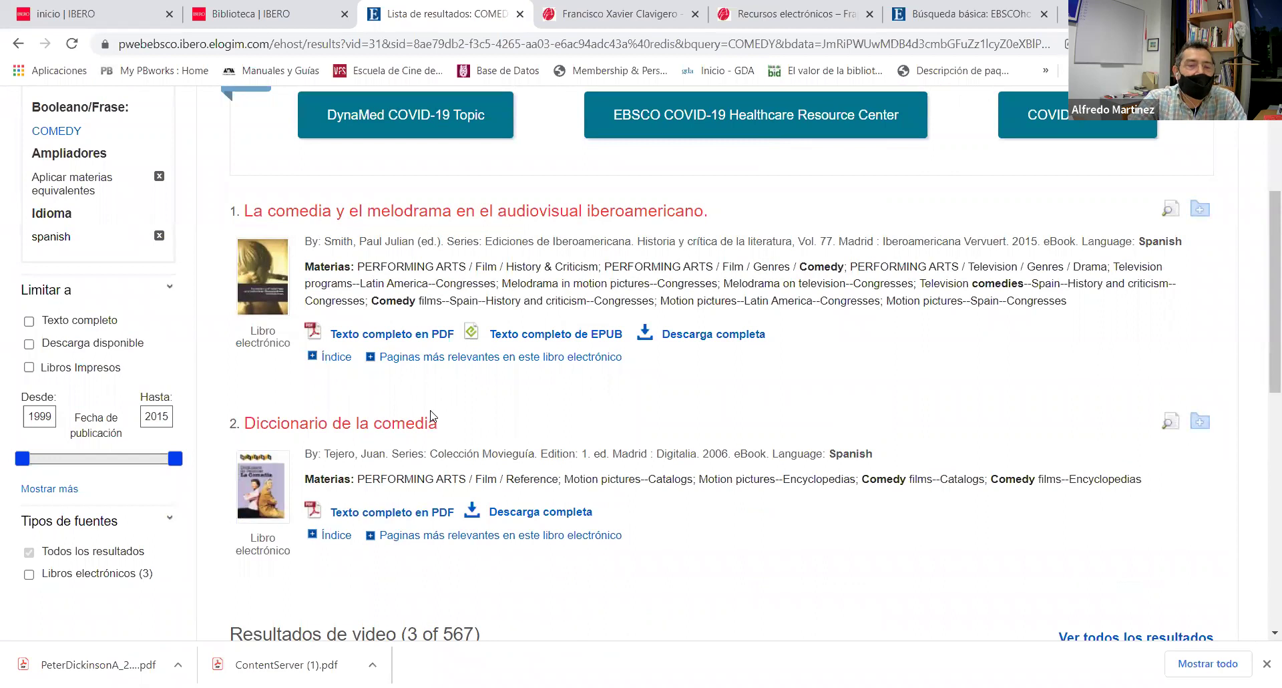
pyautogui.scroll(4, 431, 415)
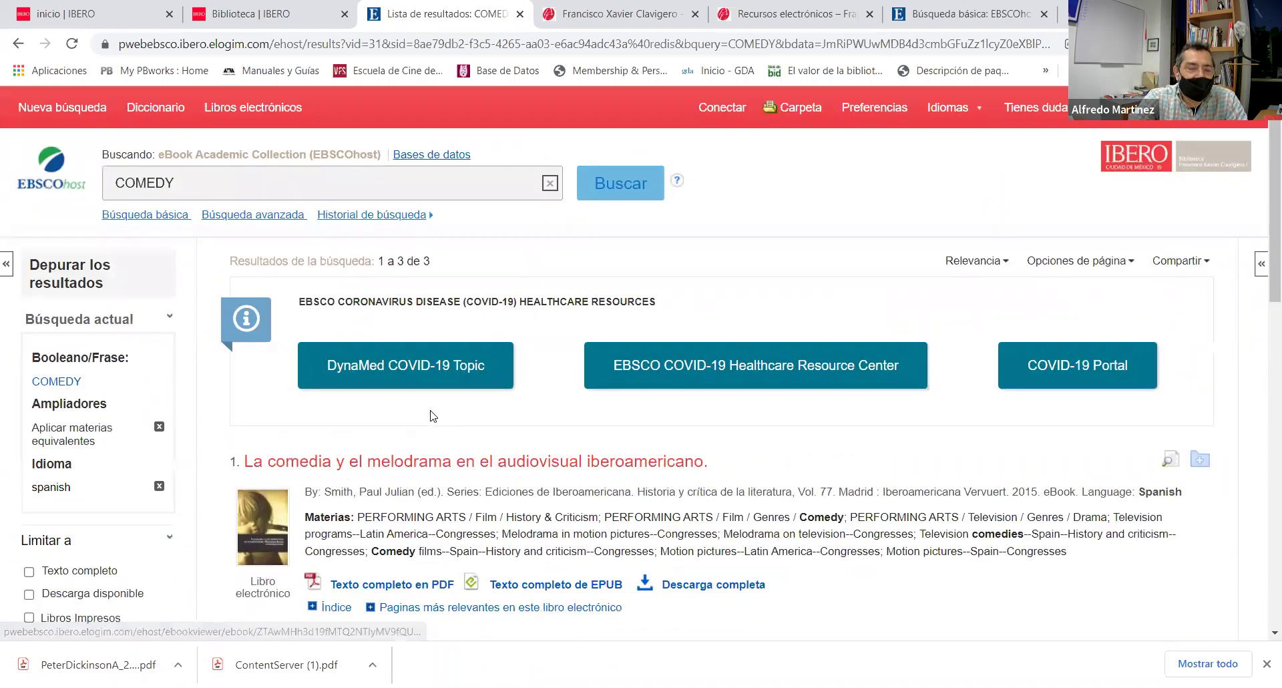
# Open the full-text PDF of La comedia y el melodrama en el audiovisual iberoamericano and highlight the 100-page limit in the publisher permissions
pyautogui.scroll(-3, 414, 421)
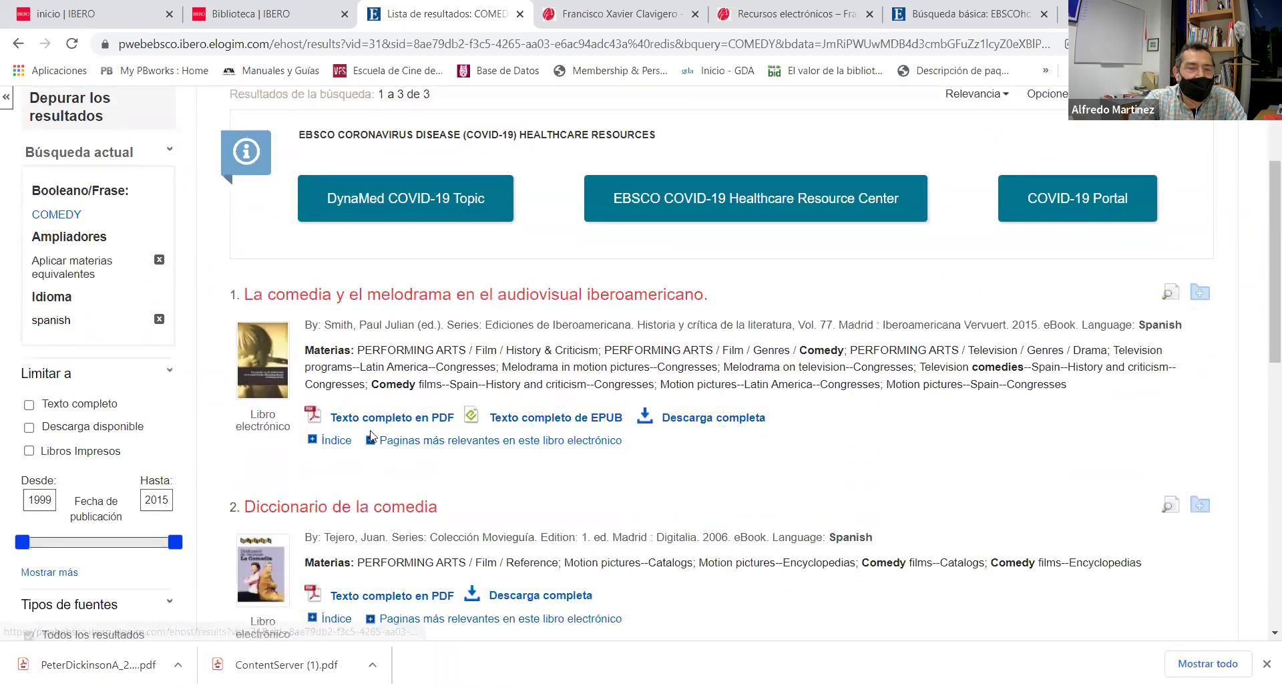
pyautogui.click(374, 422)
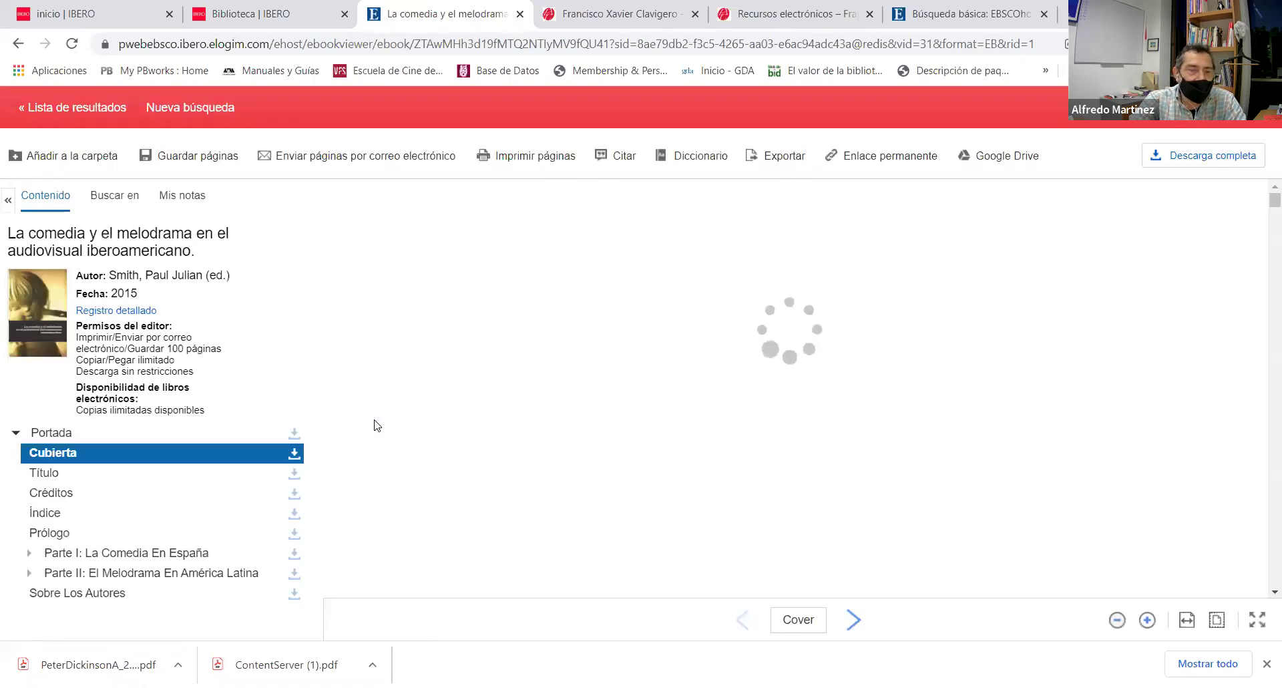
pyautogui.moveTo(222, 348); pyautogui.dragTo(165, 351)
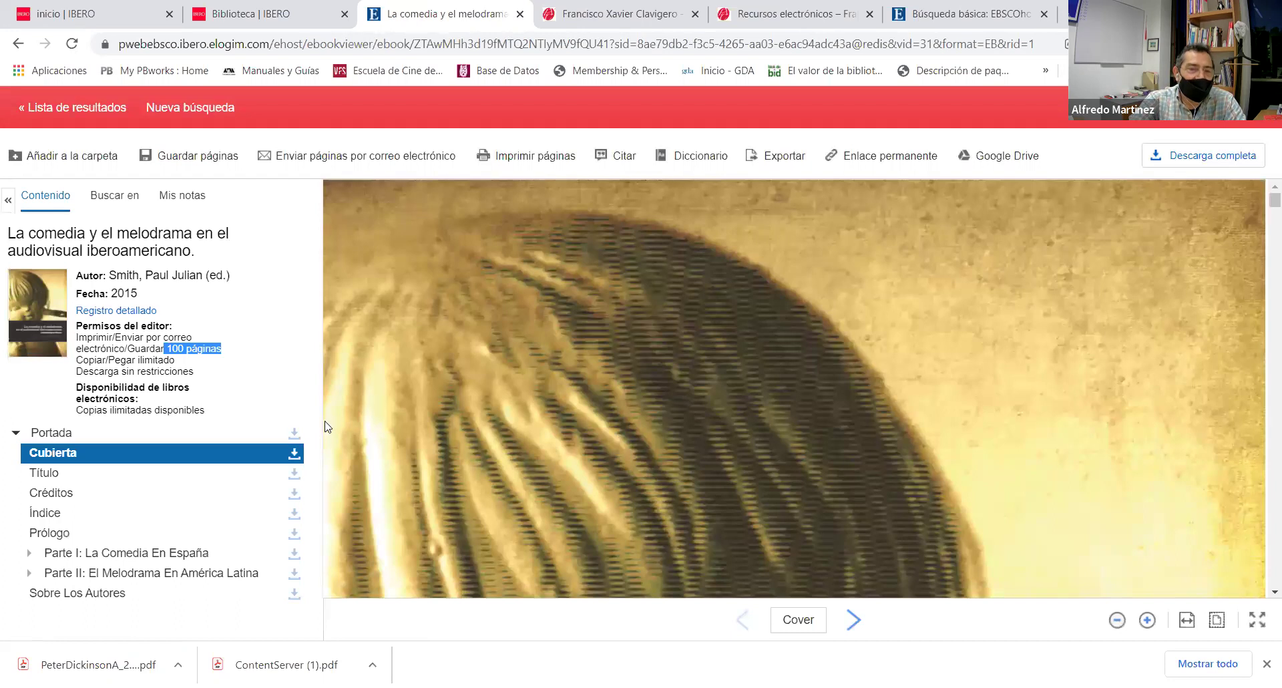
# Browse the e-book's pages from the cover through the title, credits and table of contents into the prologue
pyautogui.scroll(-3, 365, 447)
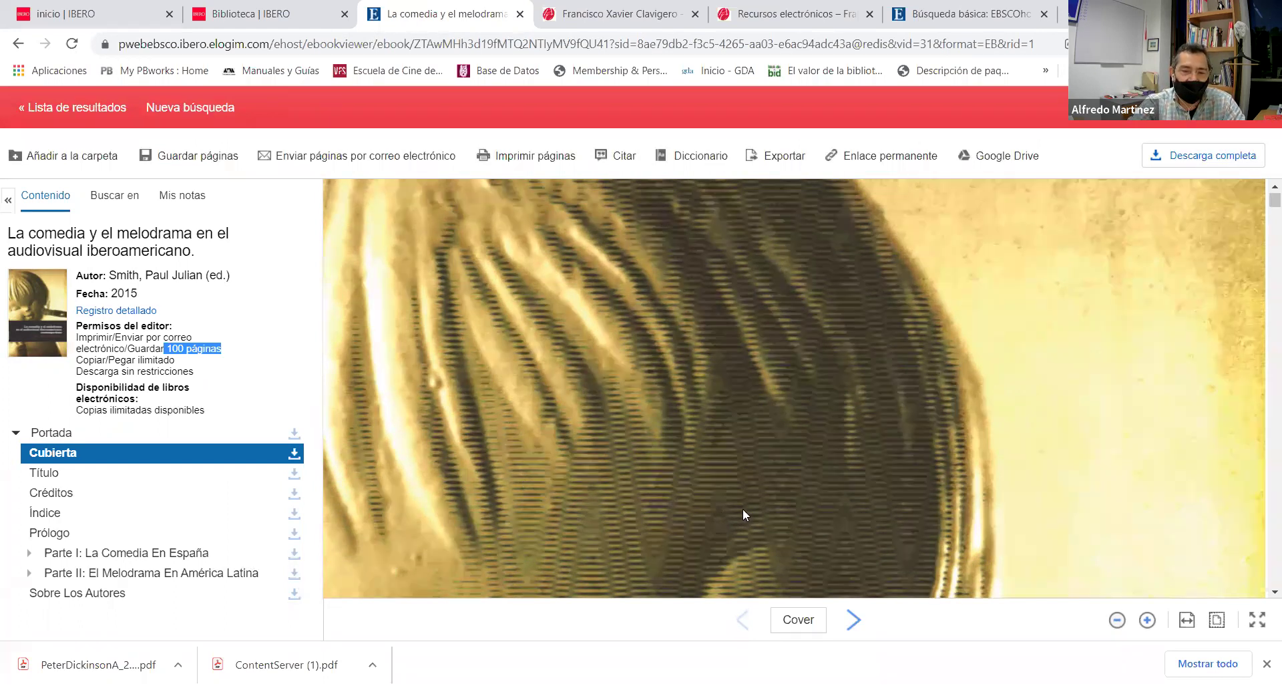
pyautogui.scroll(3, 746, 507)
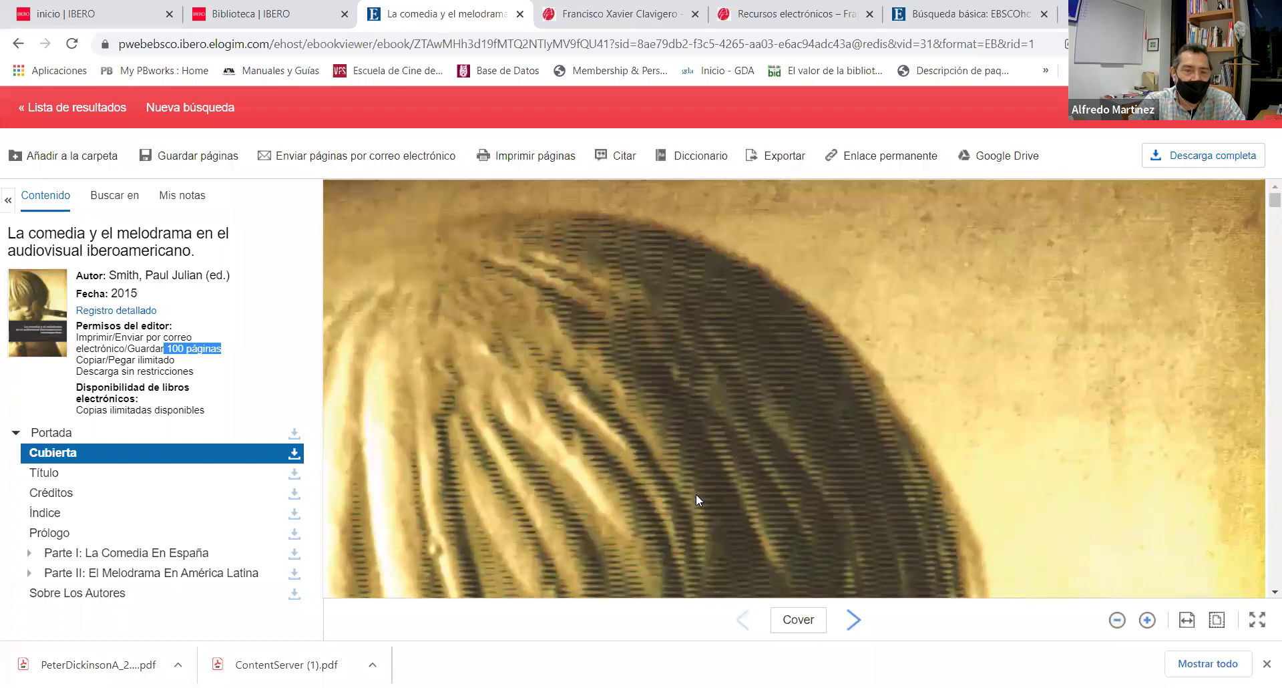
pyautogui.scroll(-10, 696, 494)
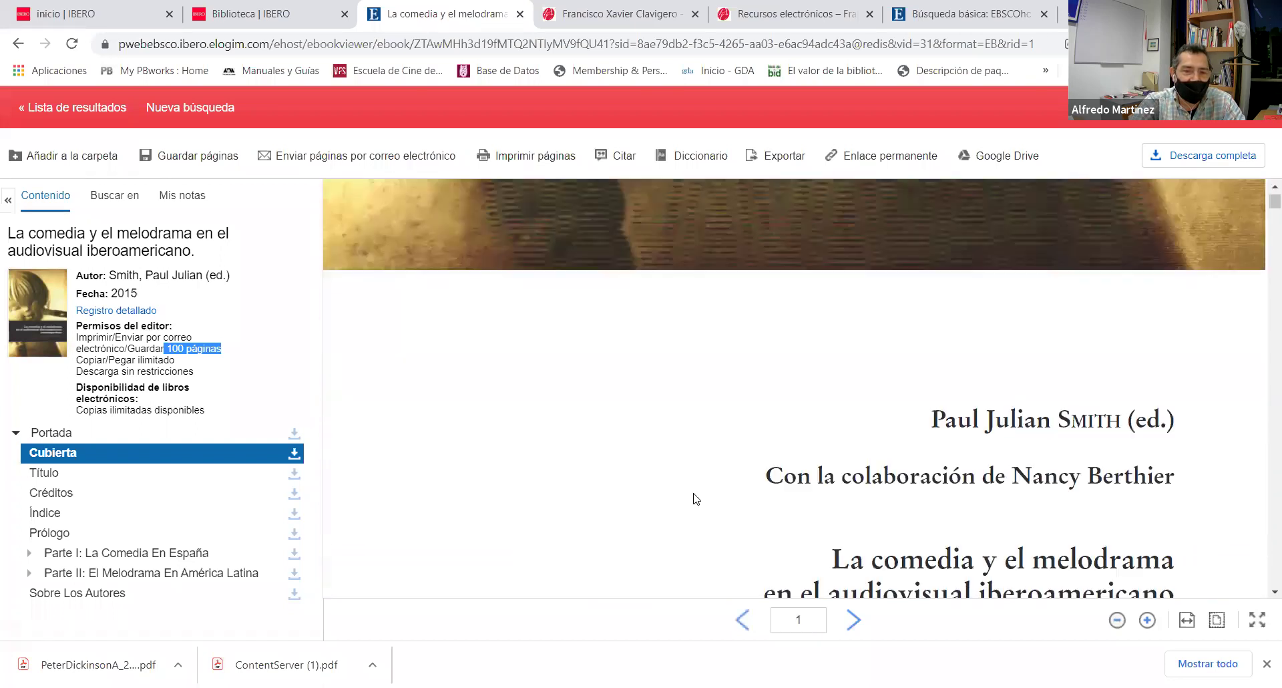
pyautogui.scroll(-3, 695, 498)
pyautogui.click(560, 455)
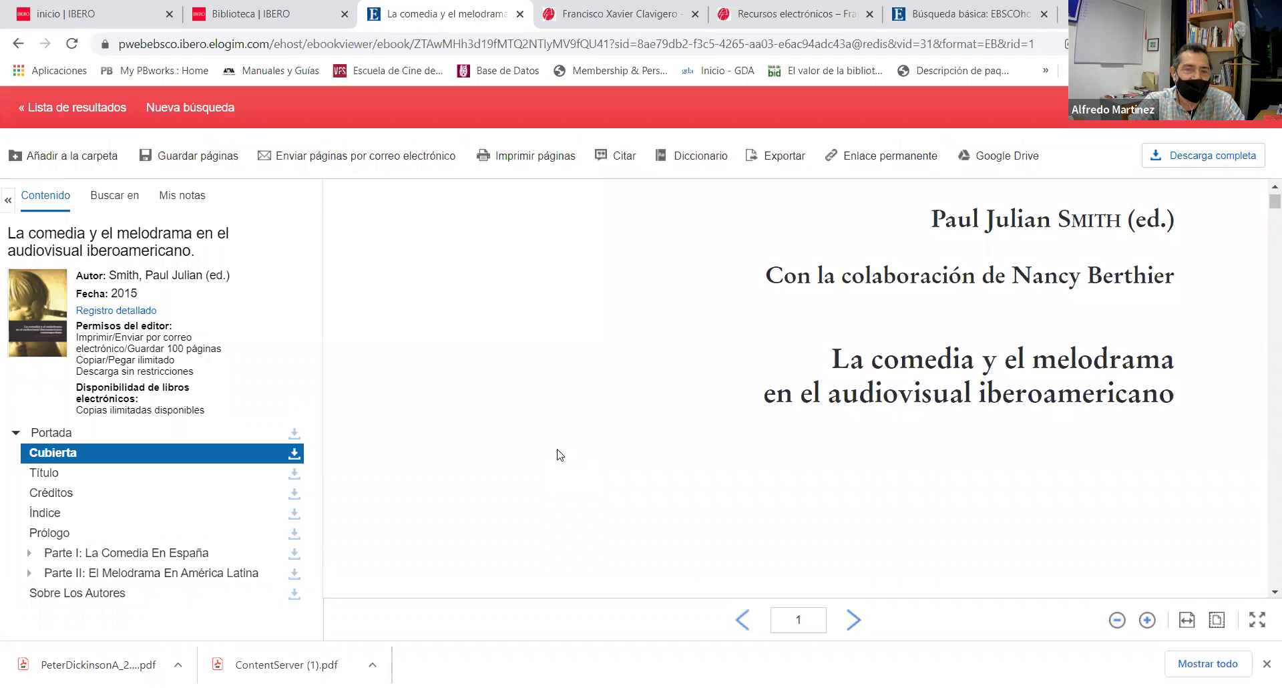
pyautogui.scroll(-5, 560, 455)
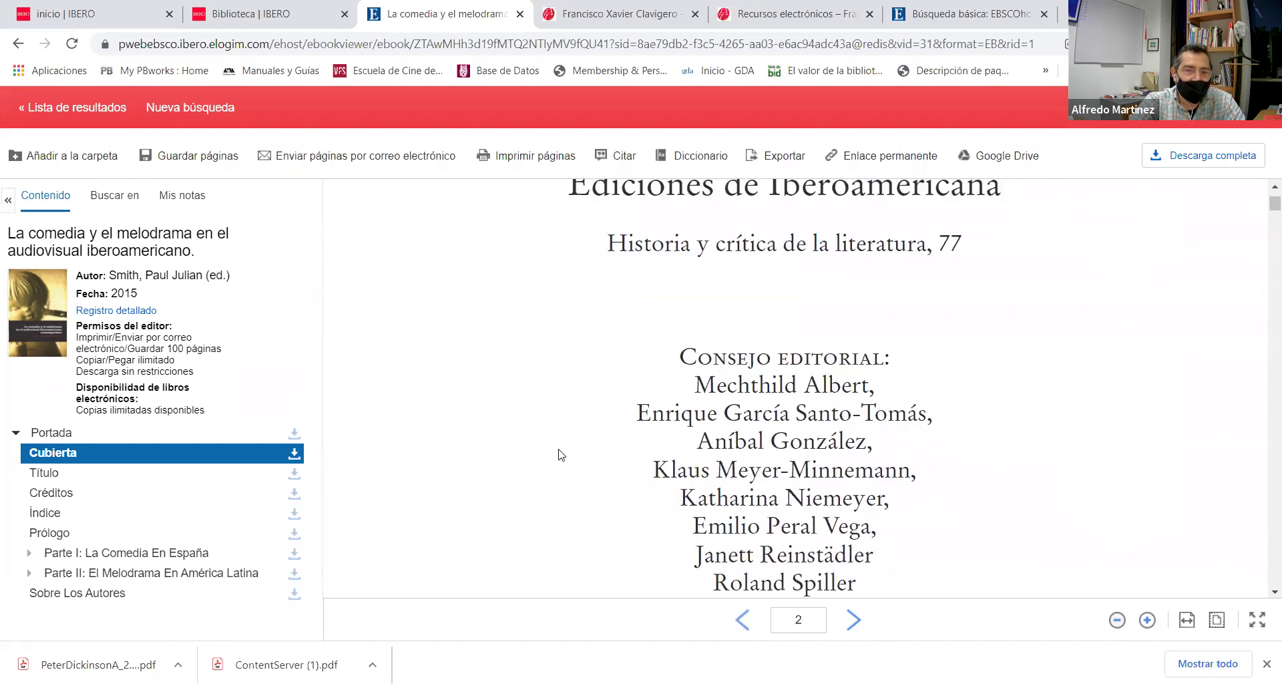
pyautogui.scroll(-5, 560, 455)
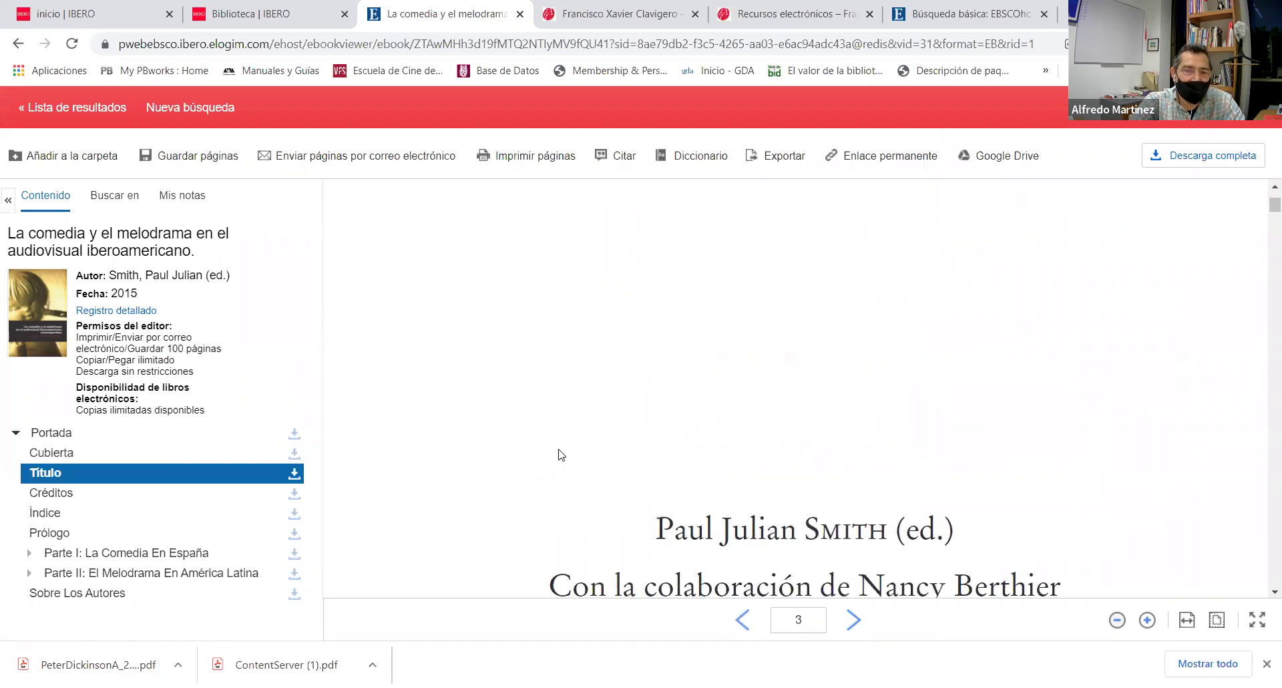
pyautogui.scroll(-5, 560, 455)
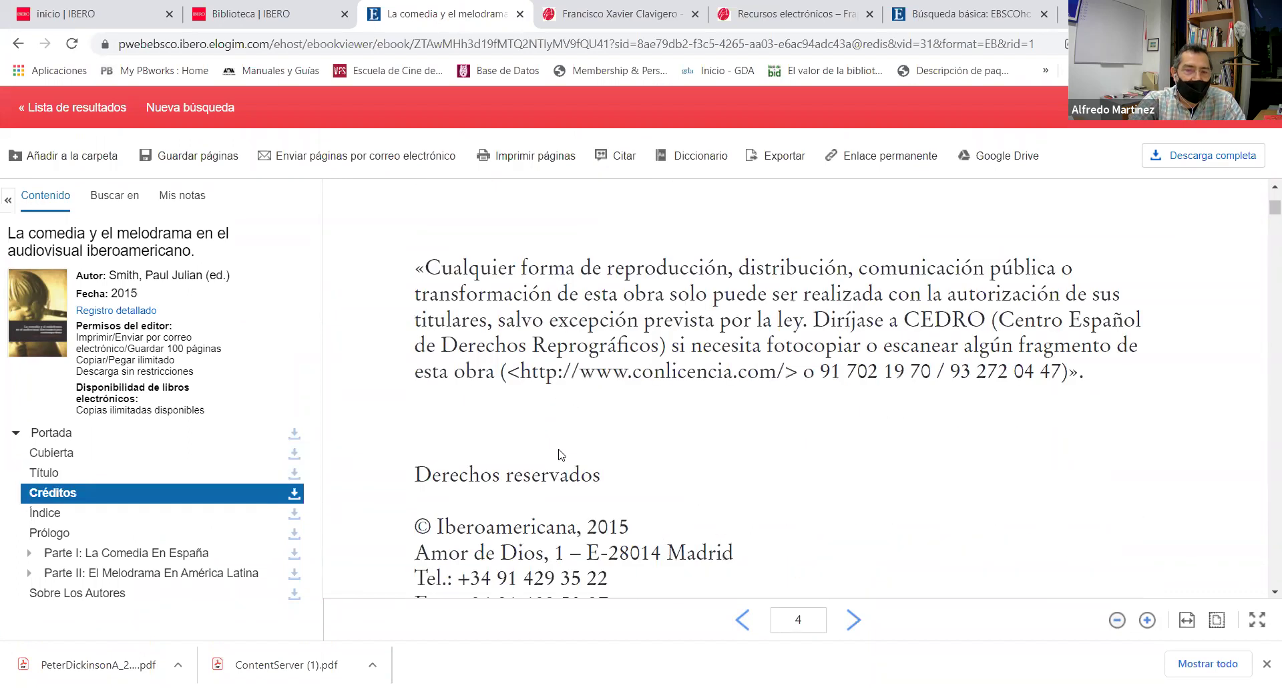
pyautogui.scroll(-10, 560, 455)
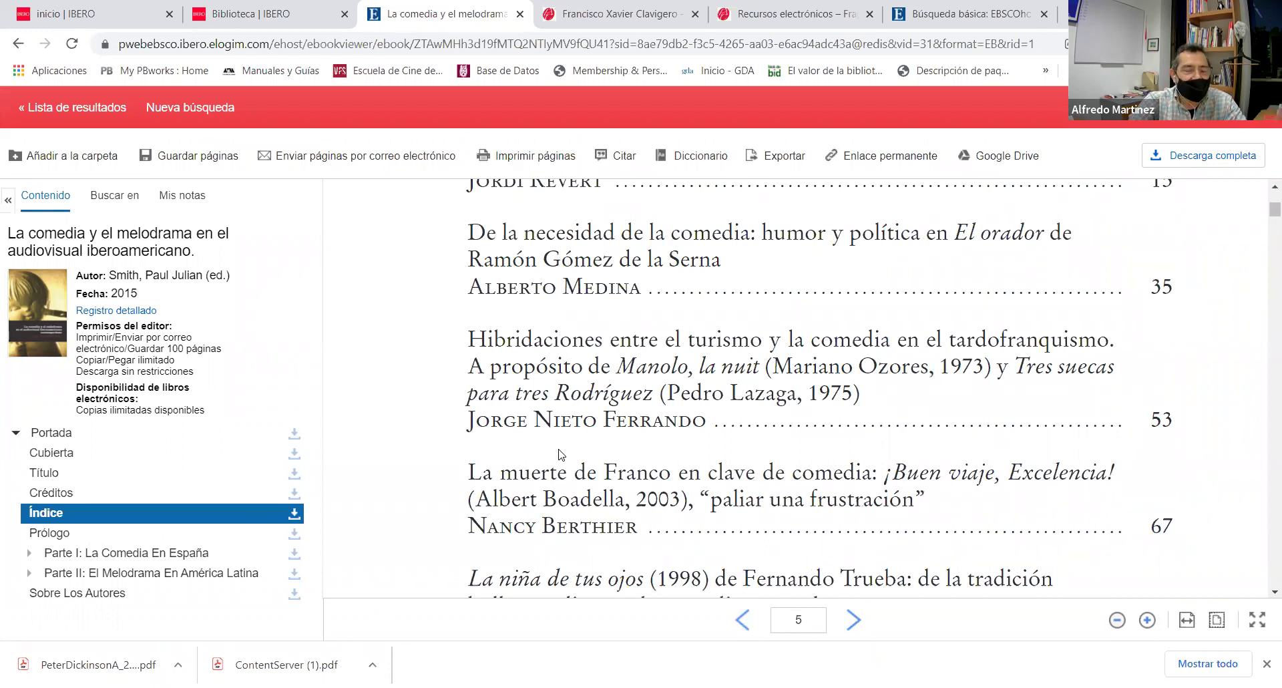
pyautogui.scroll(-10, 559, 455)
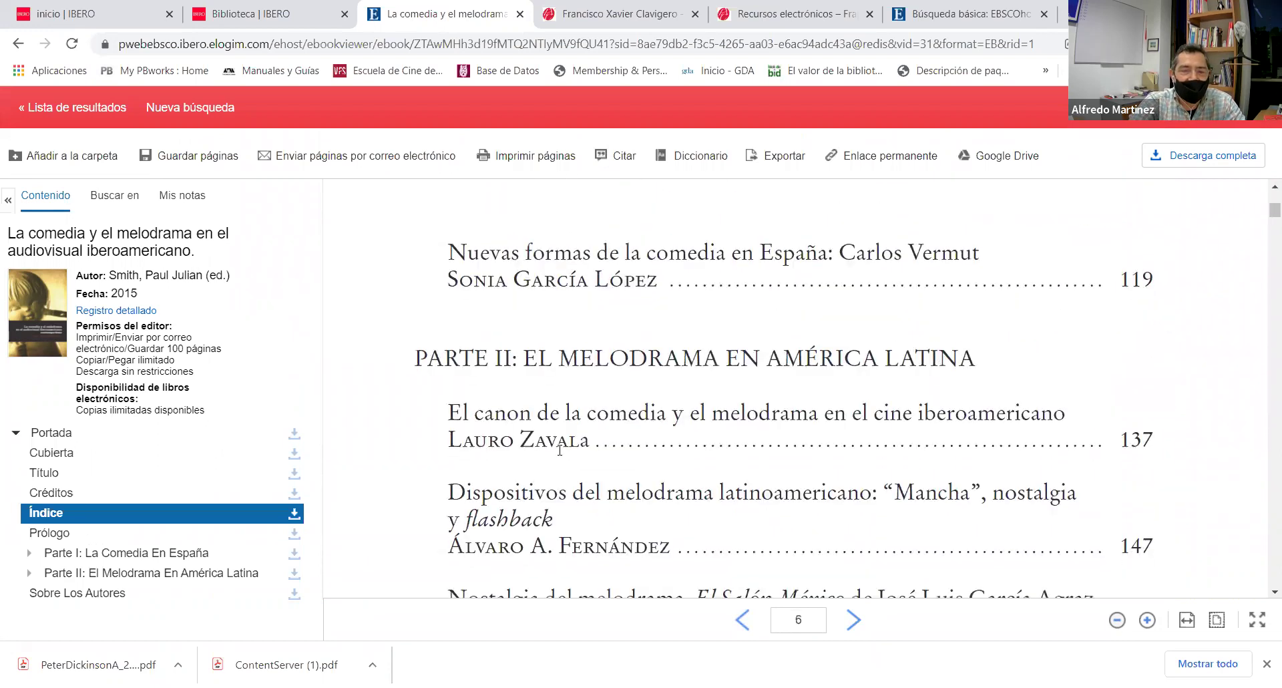
pyautogui.scroll(-10, 559, 450)
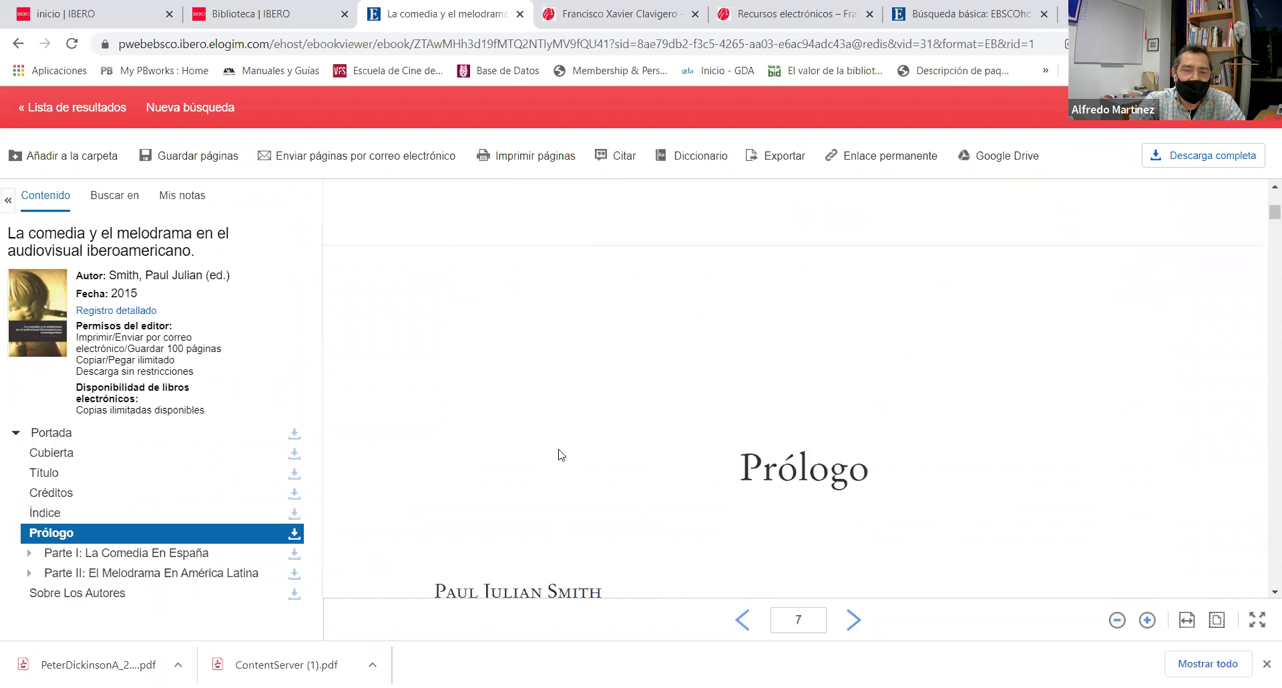
pyautogui.scroll(-10, 560, 450)
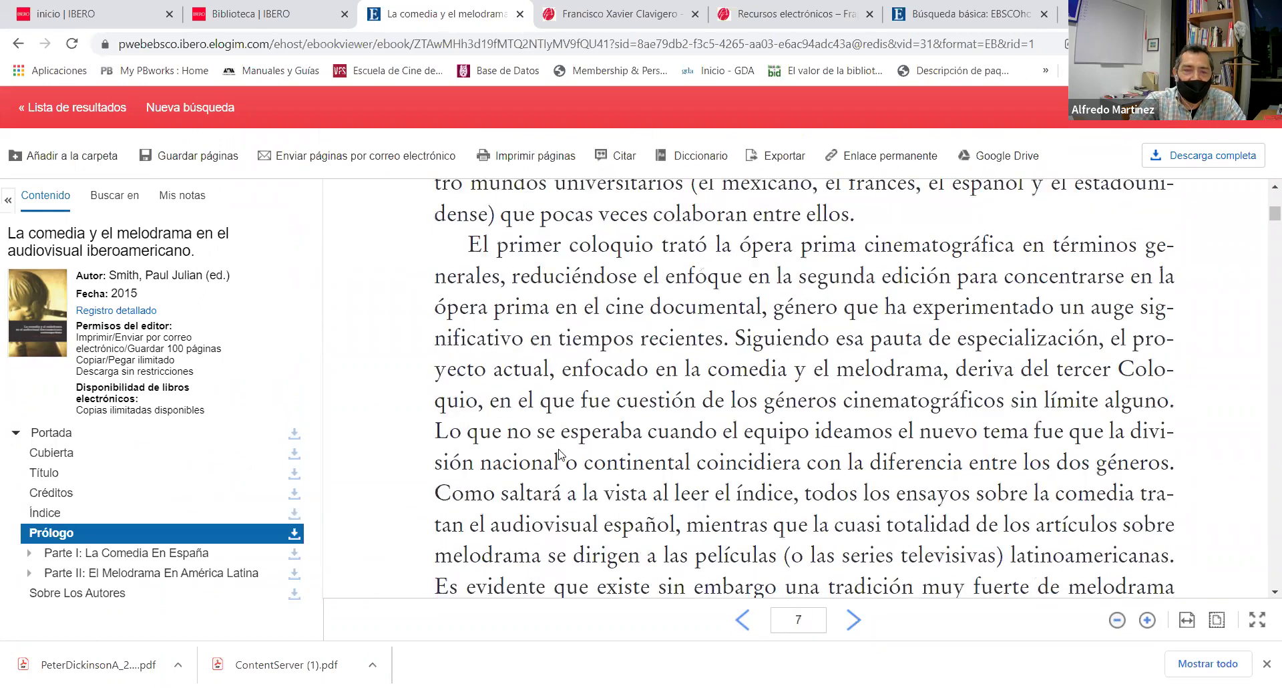
pyautogui.scroll(-10, 560, 450)
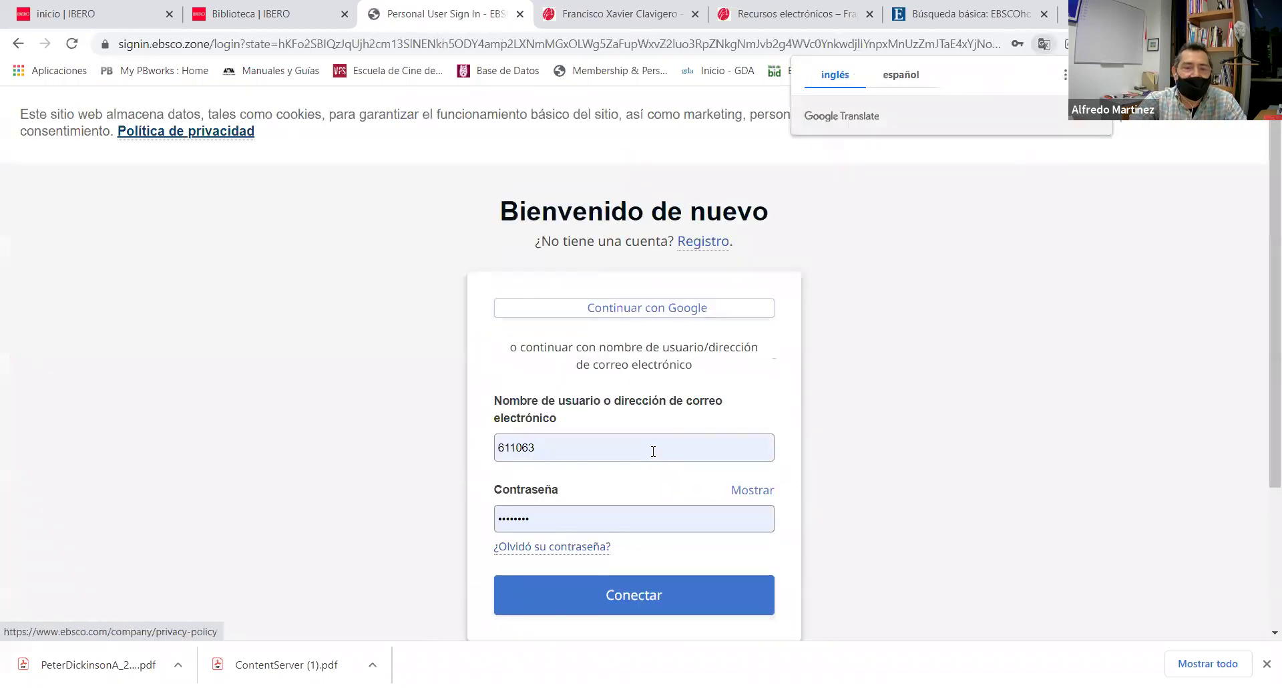
# Look over the EBSCO sign-in page and highlight the registration link for people without an account
pyautogui.scroll(-2, 825, 350)
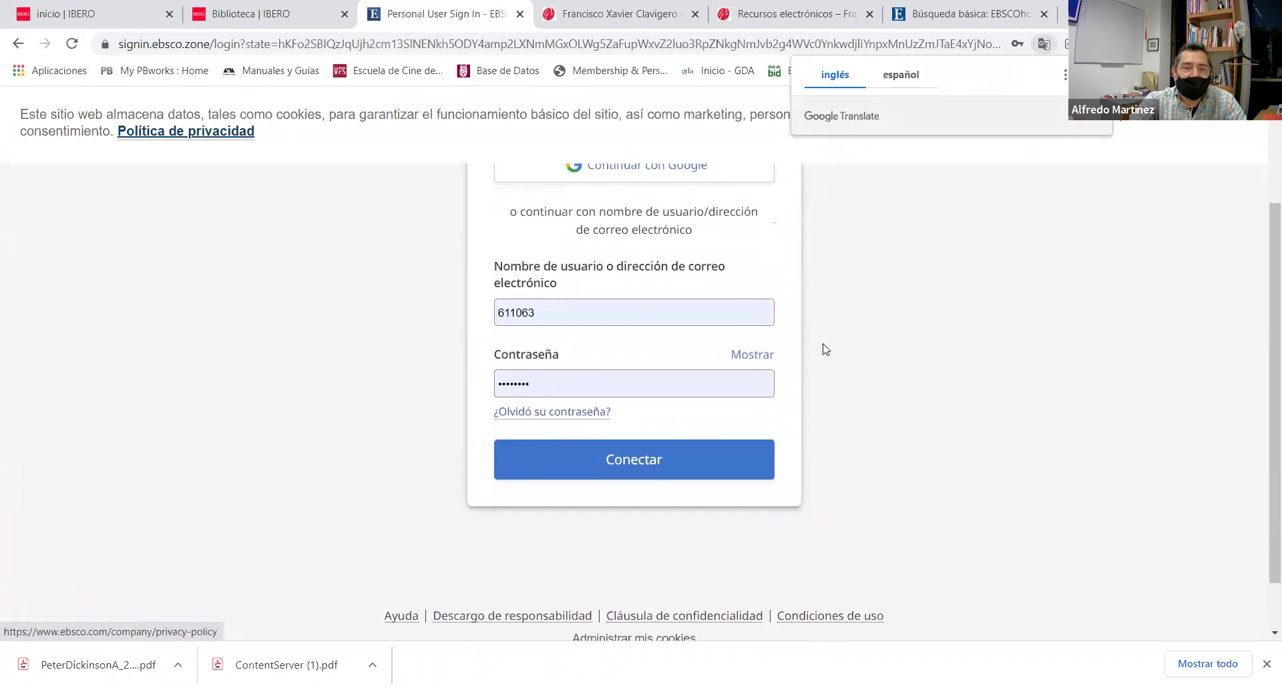
pyautogui.scroll(-1, 825, 349)
pyautogui.scroll(3, 825, 349)
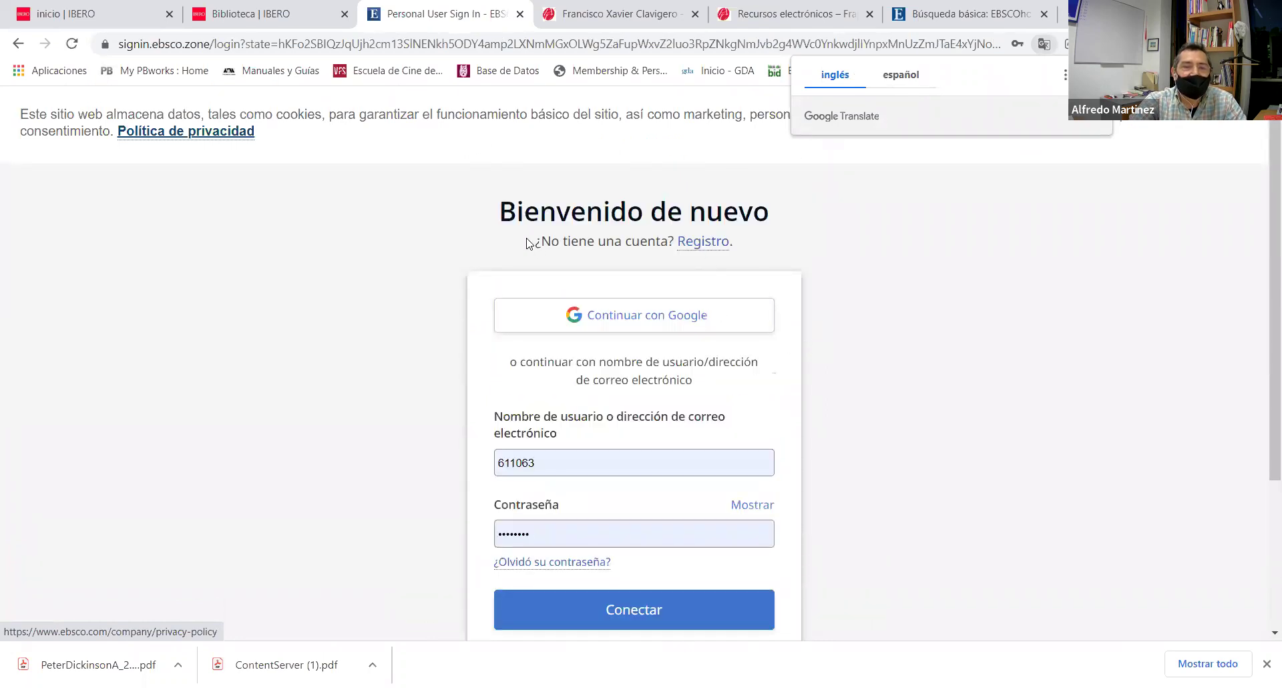
pyautogui.moveTo(528, 244); pyautogui.dragTo(704, 237)
pyautogui.click(561, 221)
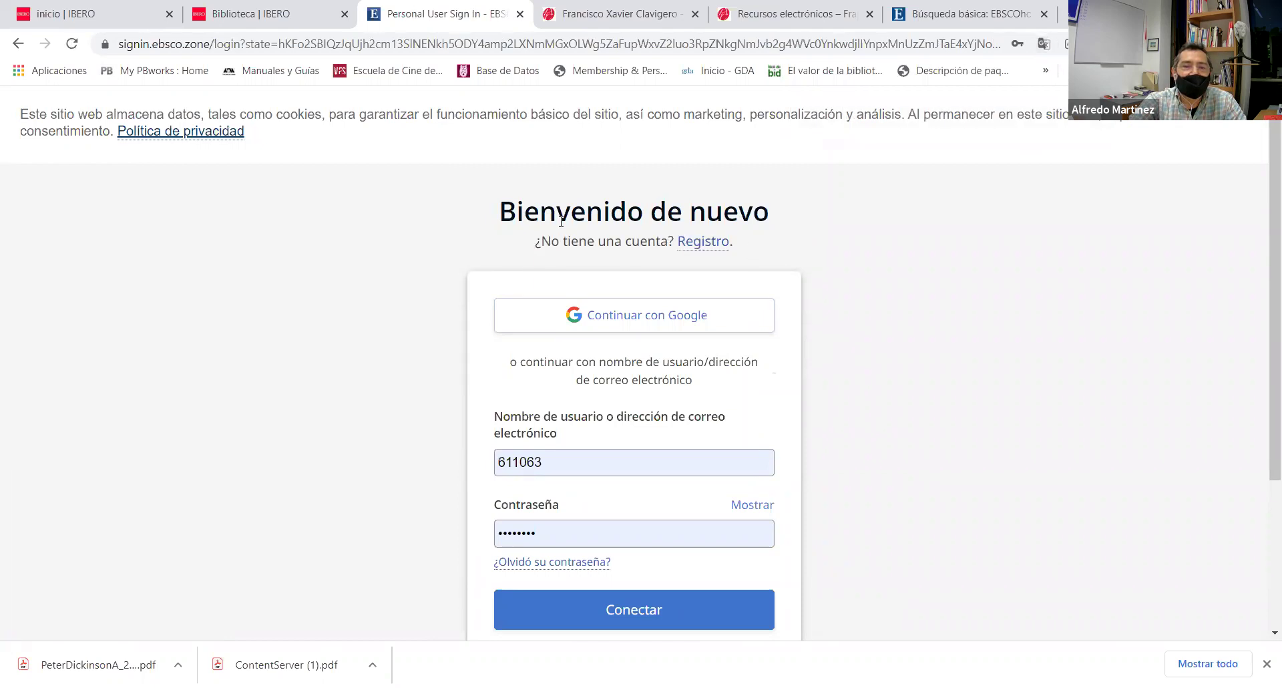
pyautogui.moveTo(733, 241); pyautogui.dragTo(678, 241)
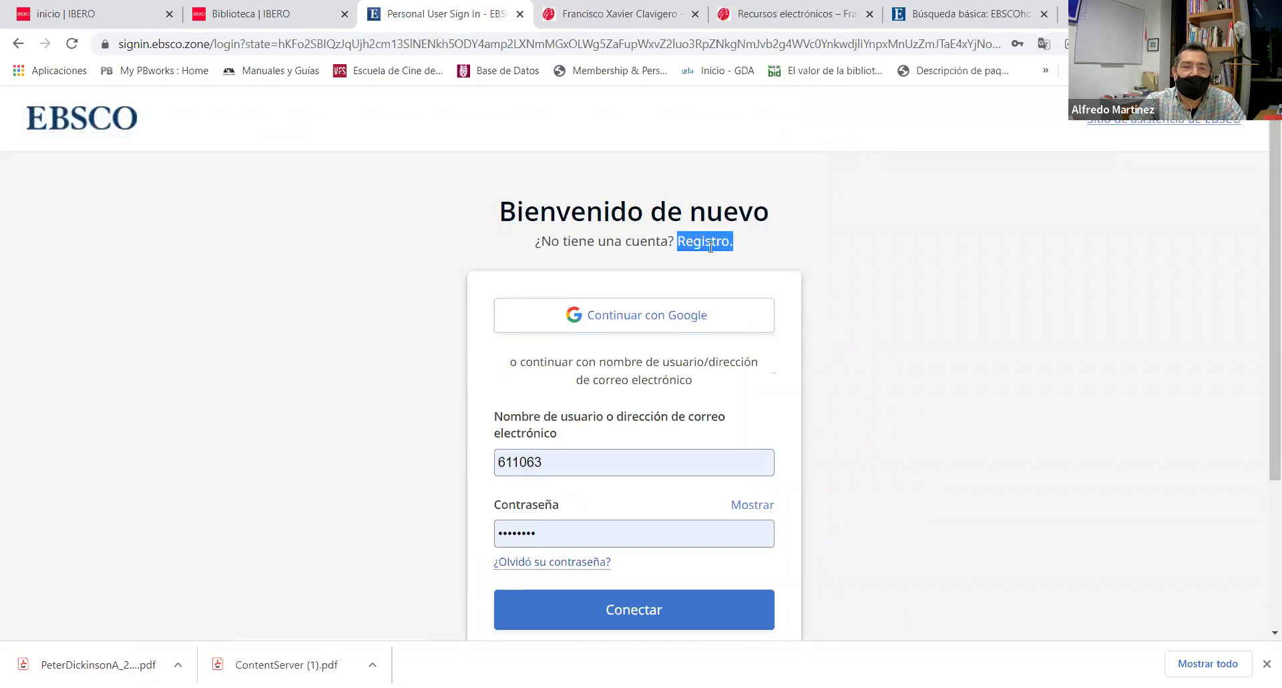
pyautogui.click(737, 251)
# Open the EBSCO account registration form and review its fields, password requirements and consent section
pyautogui.click(701, 245)
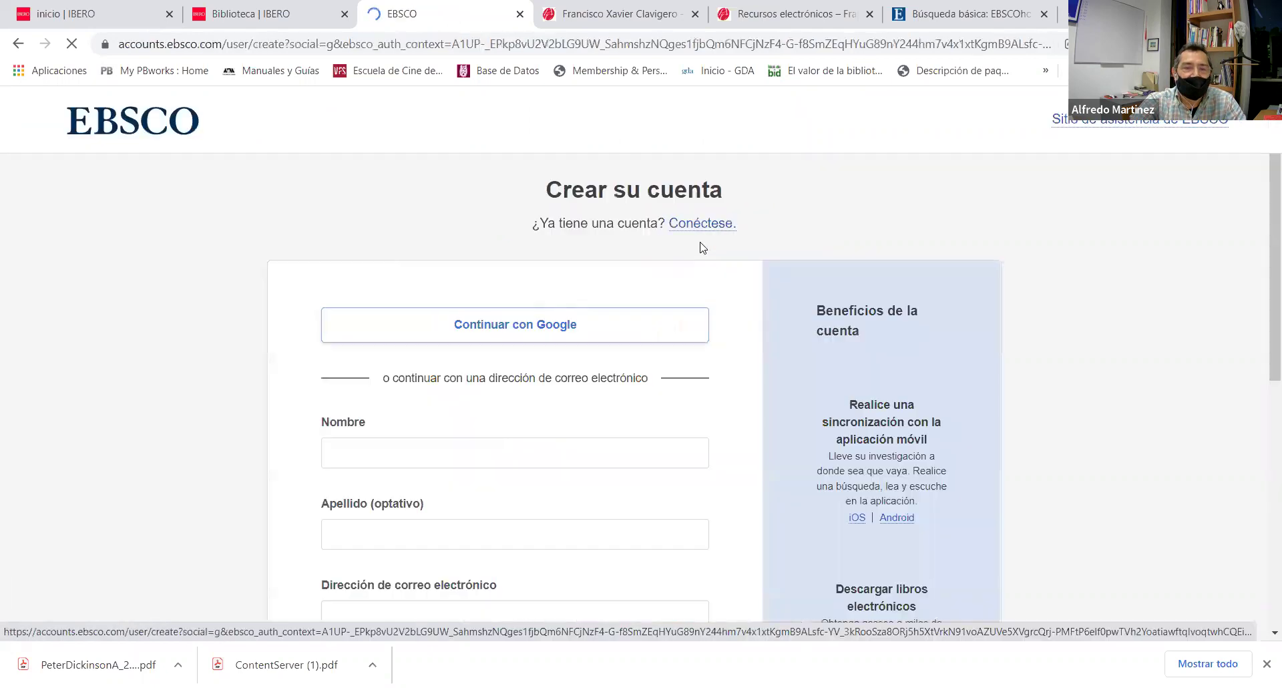
pyautogui.scroll(-3, 542, 327)
pyautogui.scroll(-1, 542, 327)
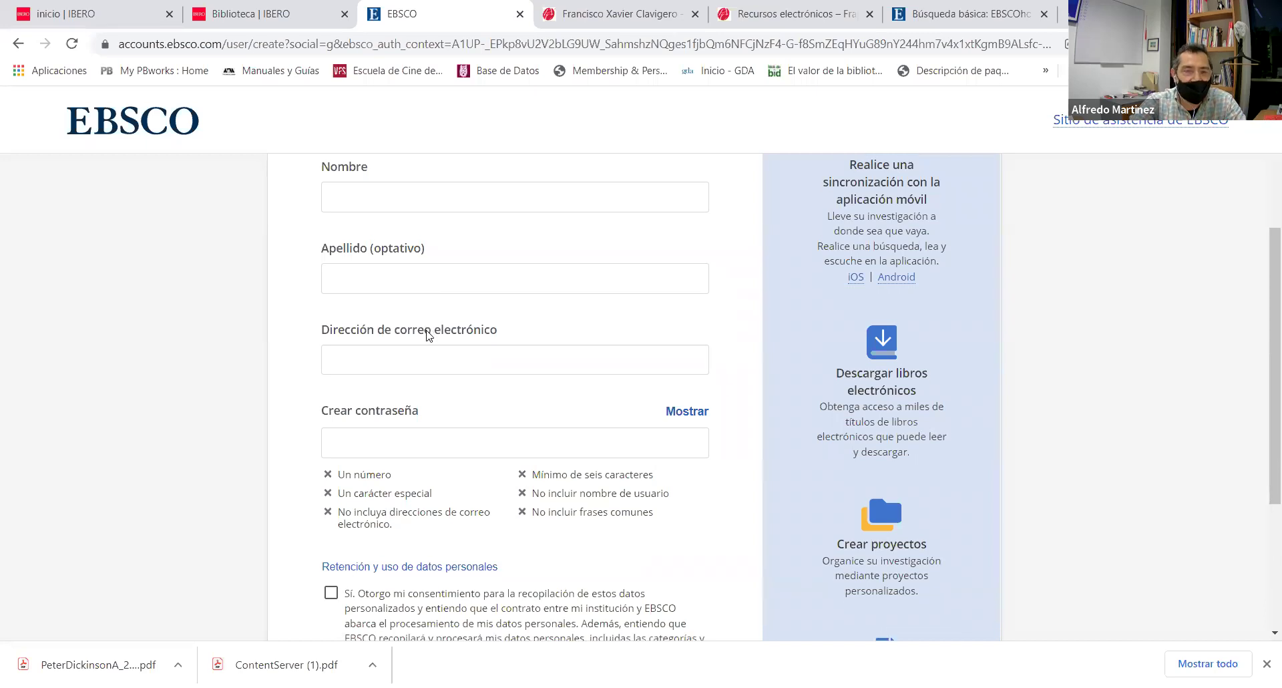
pyautogui.scroll(-3, 427, 334)
pyautogui.scroll(6, 428, 334)
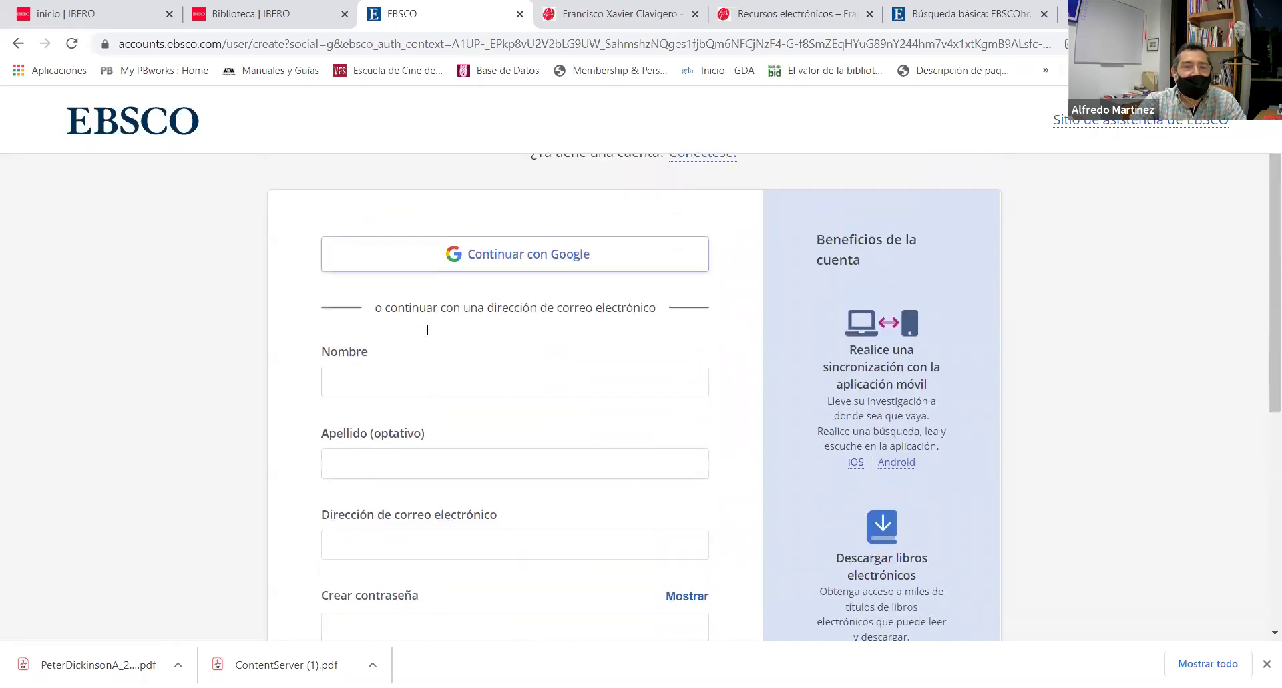
# Return to the sign-in page and sign in with the prefilled credentials
pyautogui.click(17, 44)
pyautogui.scroll(-3, 262, 349)
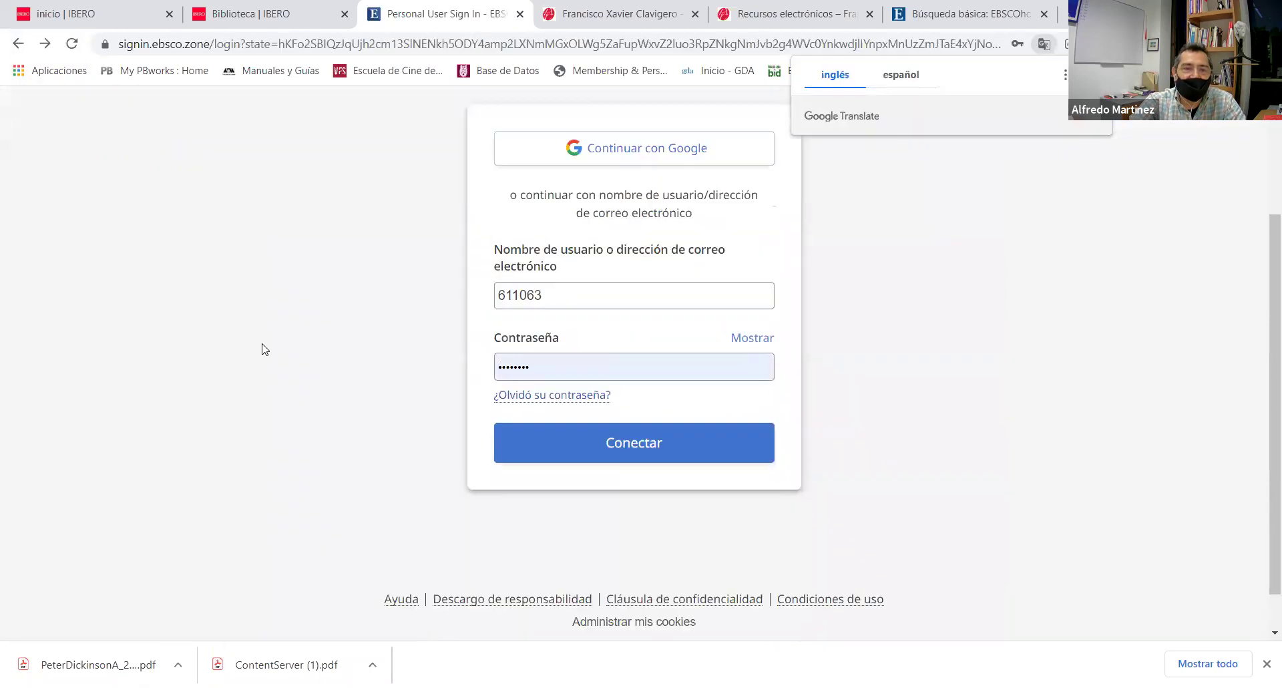
pyautogui.click(619, 448)
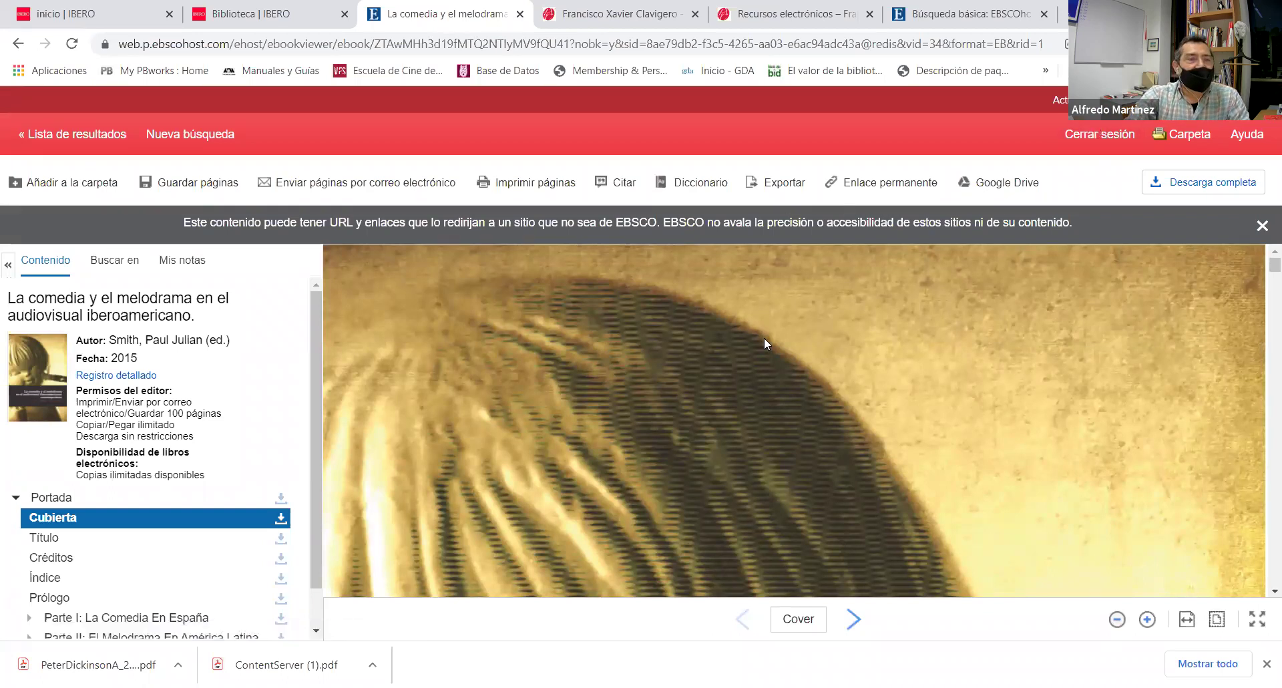
# Add the e-book to the personal folder, then open that folder and highlight the counts beside Artículos and Libros electrónicos
pyautogui.click(71, 184)
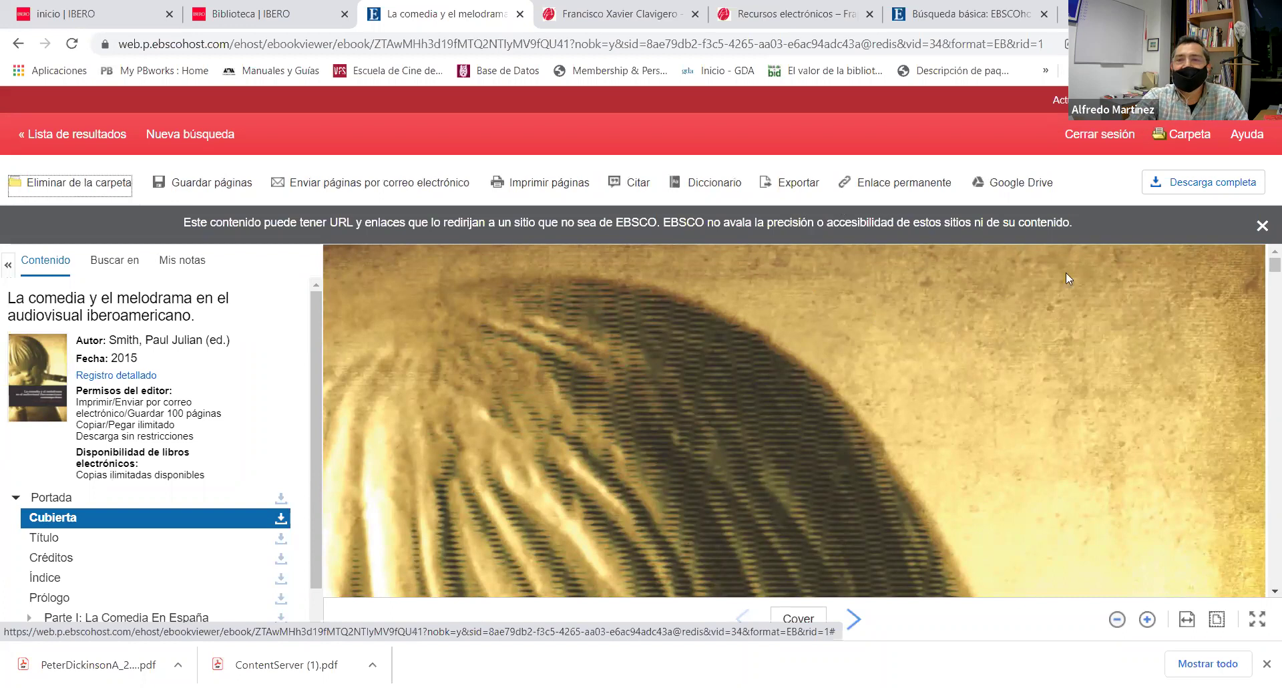
pyautogui.click(1177, 139)
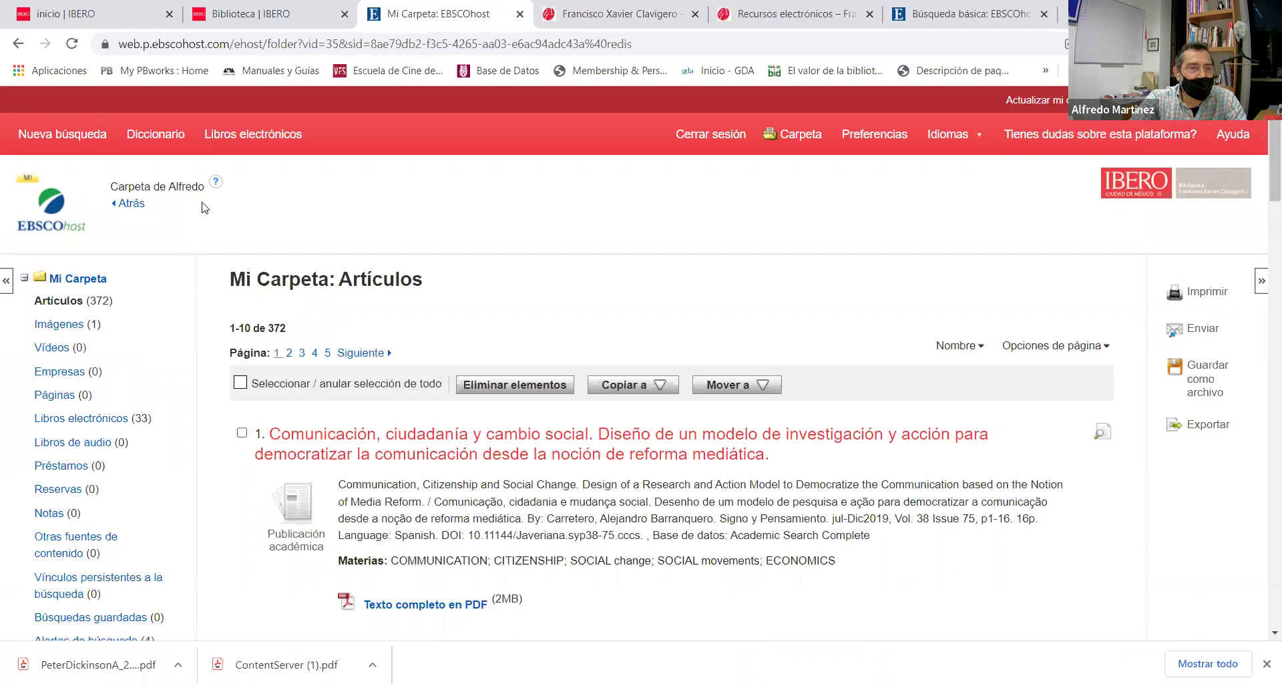
pyautogui.moveTo(112, 302); pyautogui.dragTo(83, 300)
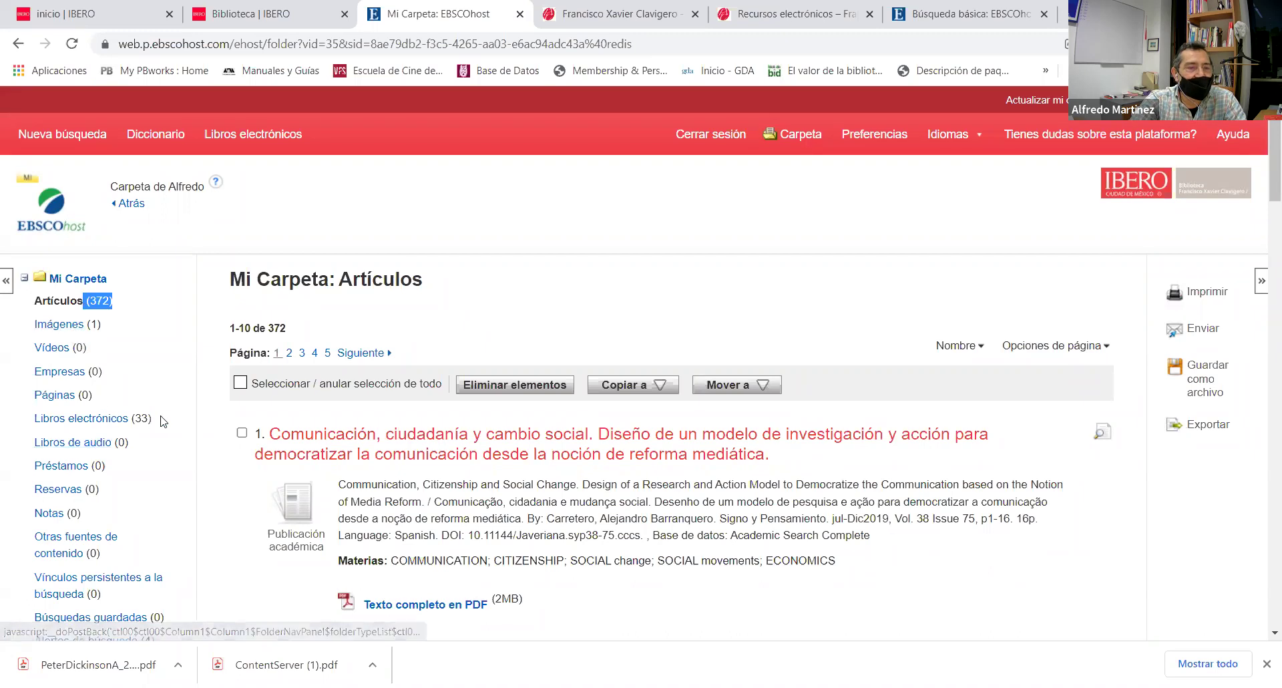
pyautogui.moveTo(153, 419); pyautogui.dragTo(130, 419)
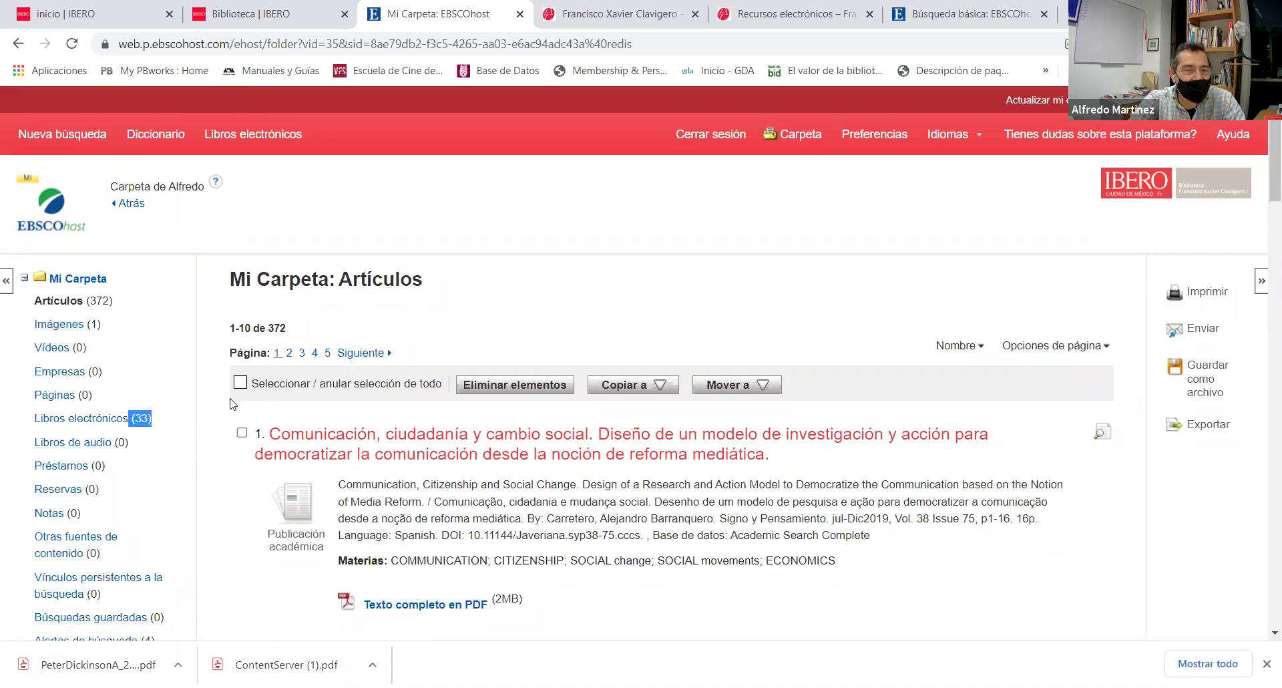
# Look through the list of custom folders in the personal folder area
pyautogui.scroll(-8, 231, 404)
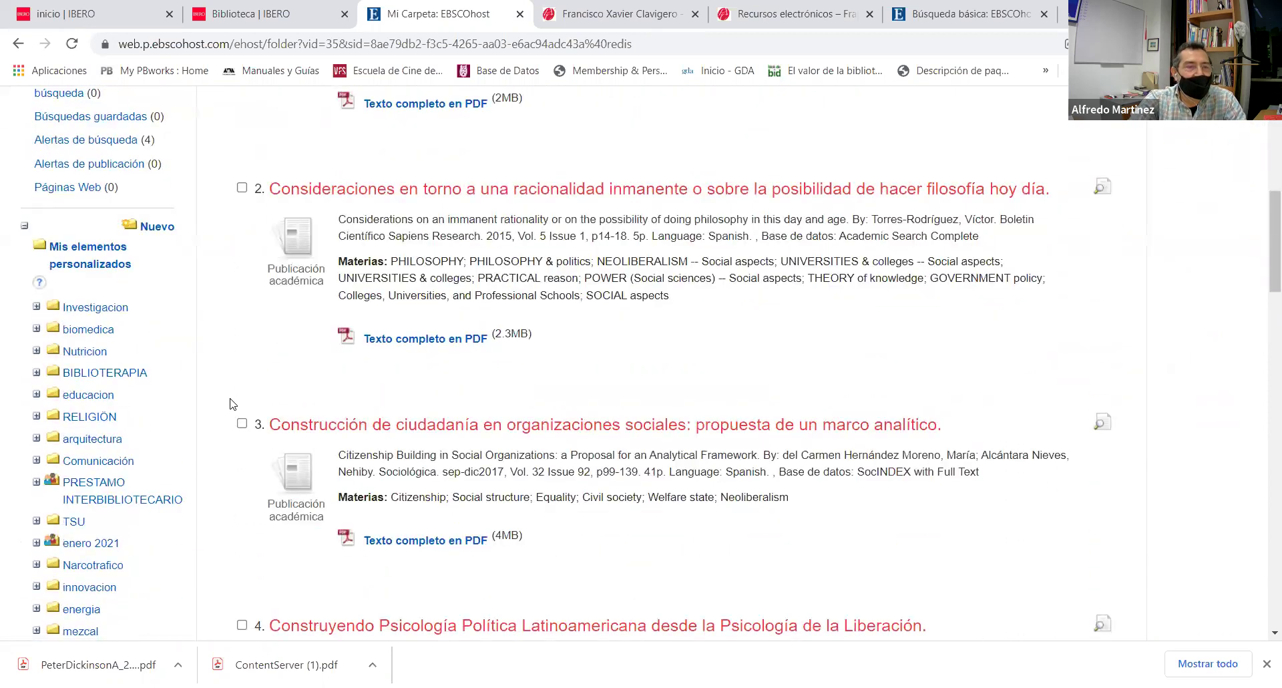
pyautogui.scroll(-1, 231, 404)
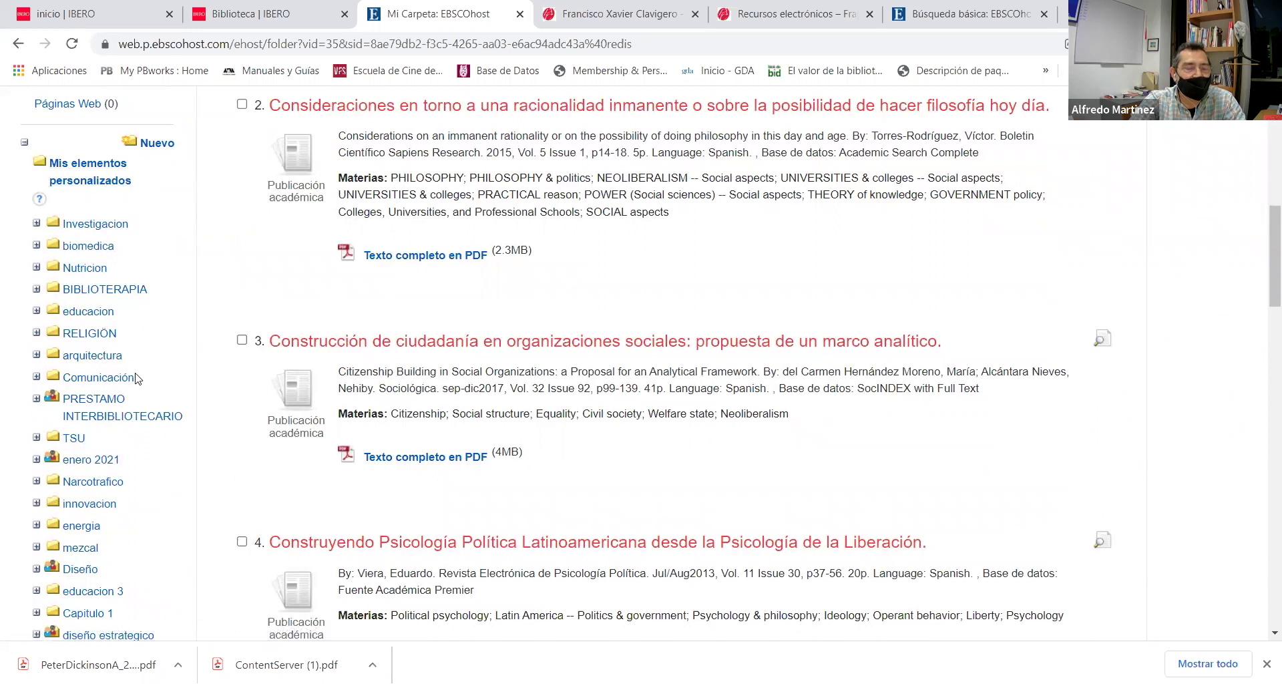
pyautogui.scroll(-5, 139, 461)
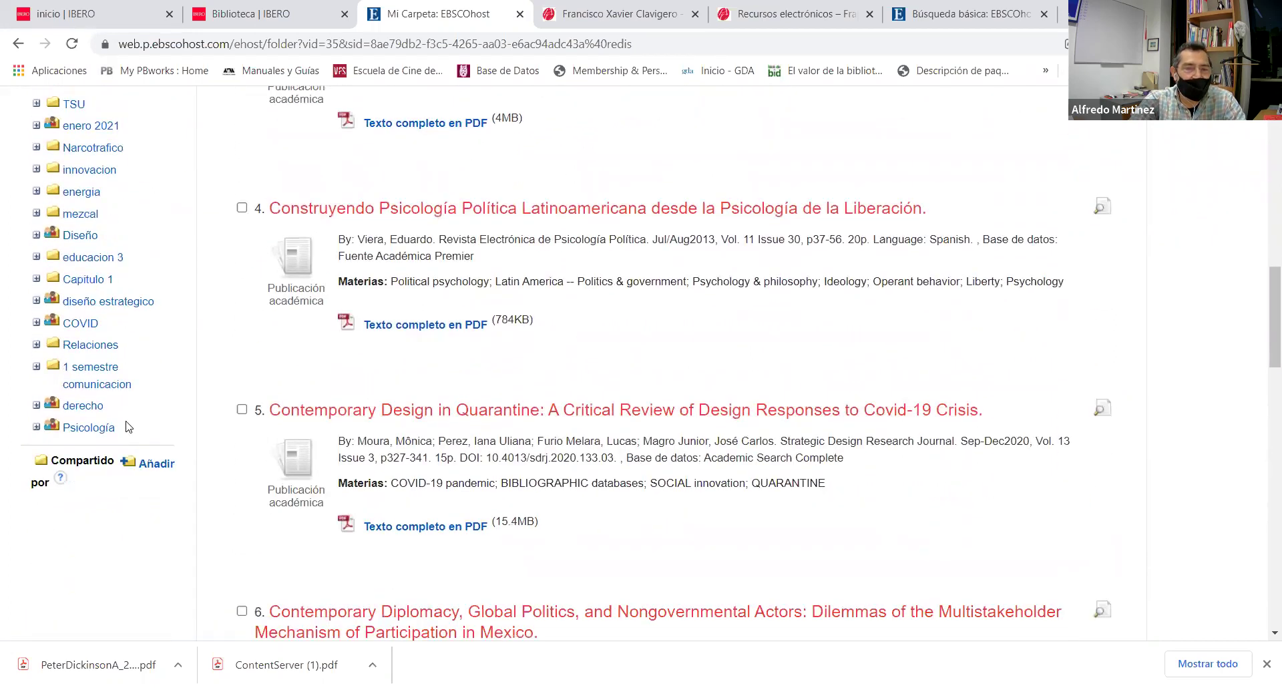
pyautogui.scroll(15, 128, 426)
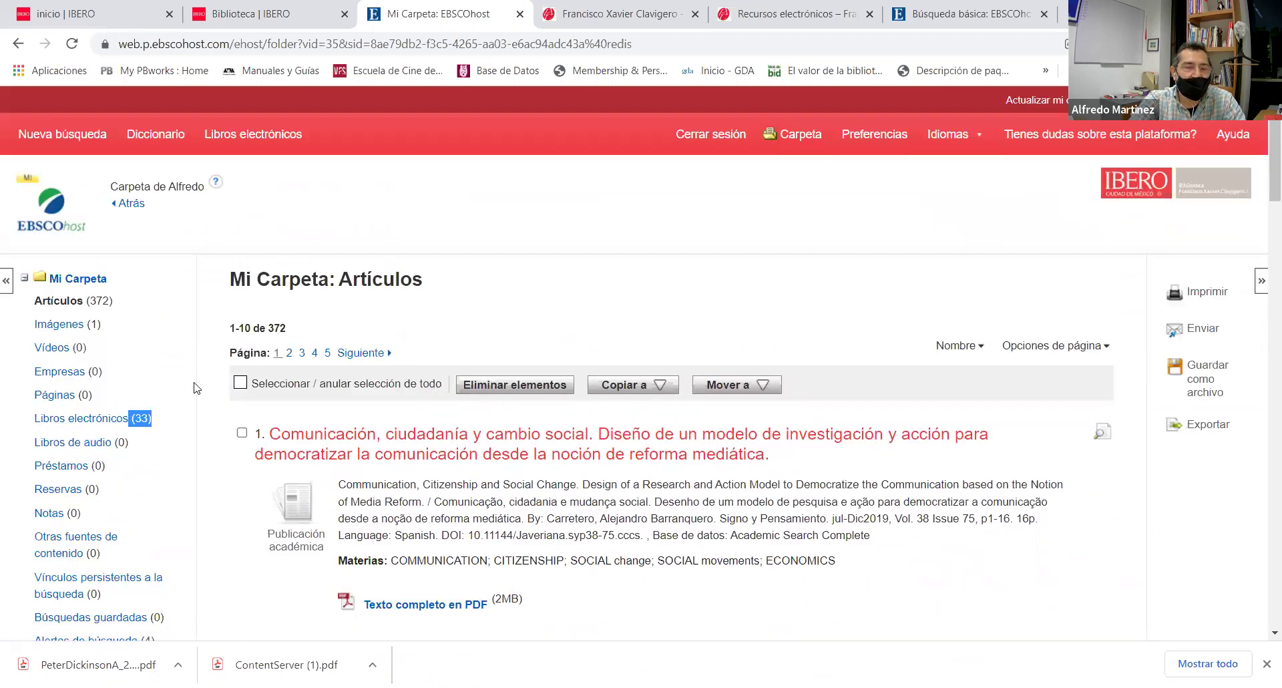
# Expand the Comunicación custom folder and display its saved articles
pyautogui.scroll(-11, 62, 122)
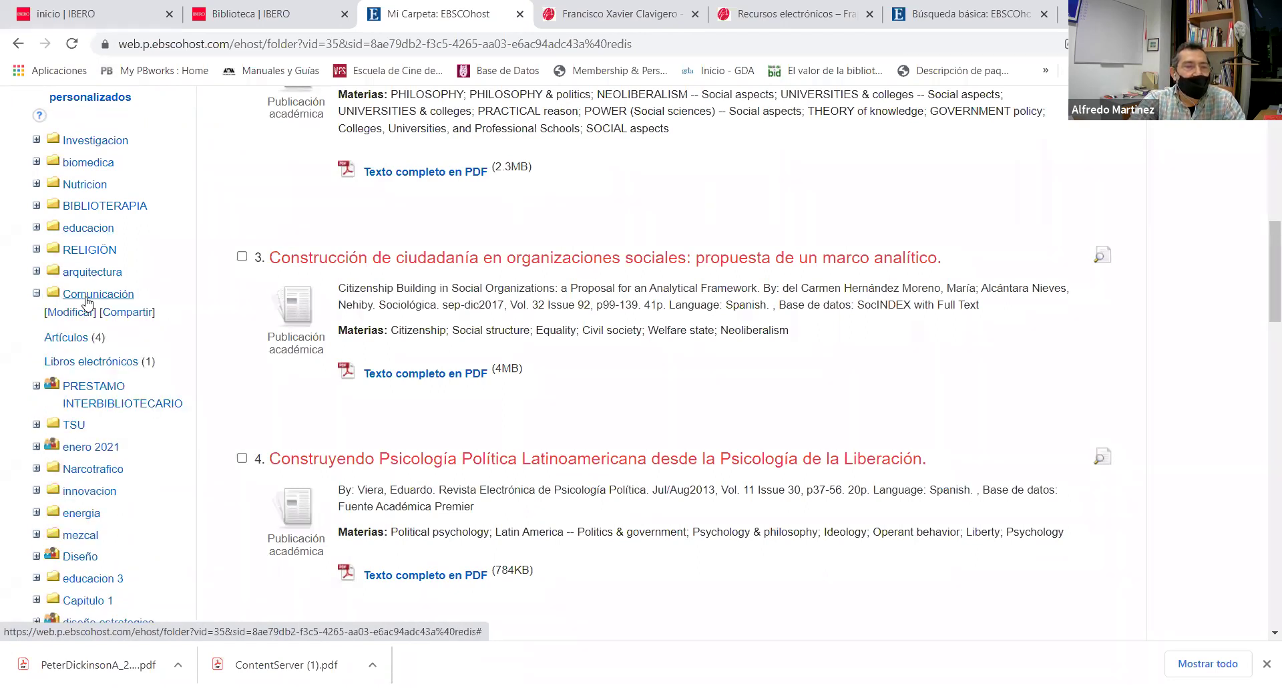
pyautogui.click(80, 338)
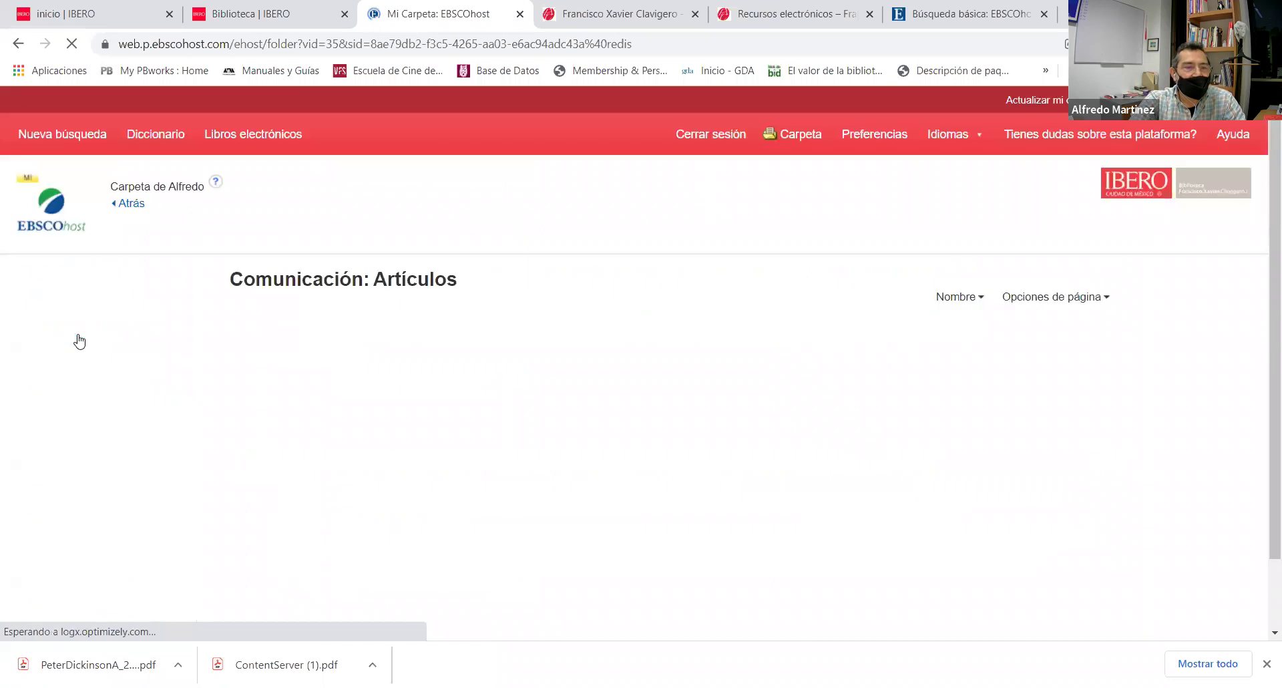
pyautogui.scroll(-2, 206, 325)
pyautogui.scroll(-6, 206, 326)
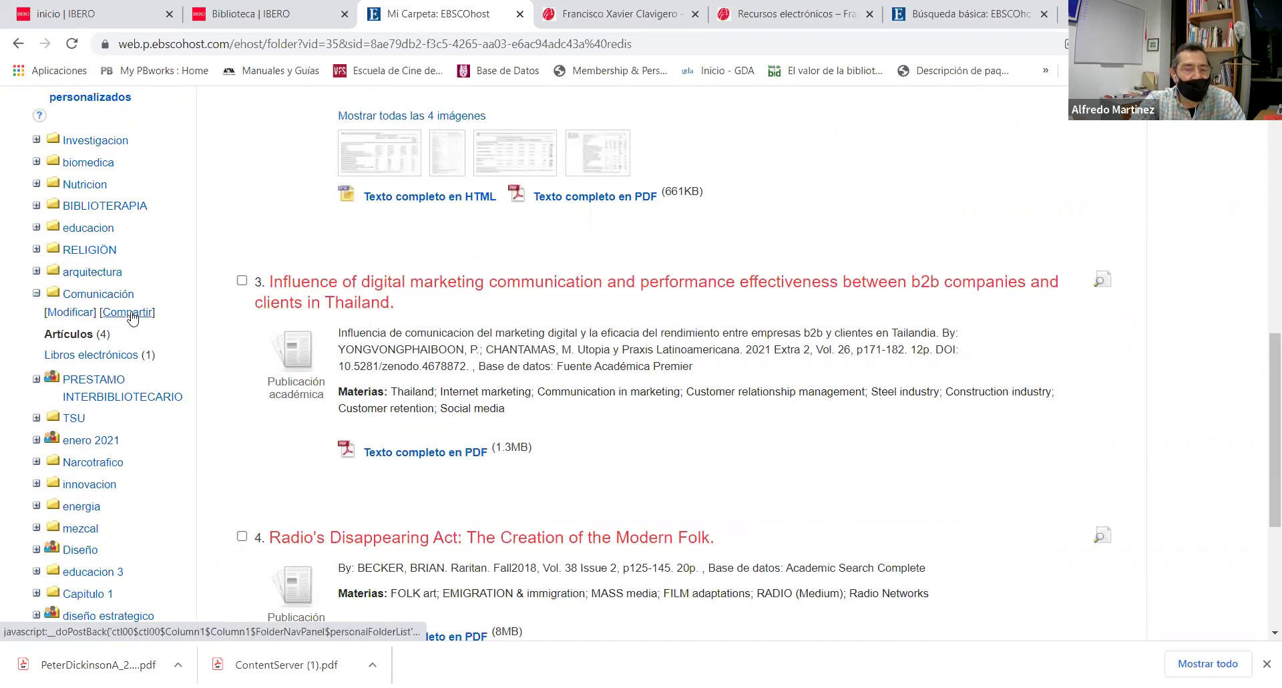
# Share the Comunicación folder by sending an invitation to the suggested e-mail address, leaving the message empty
pyautogui.click(132, 316)
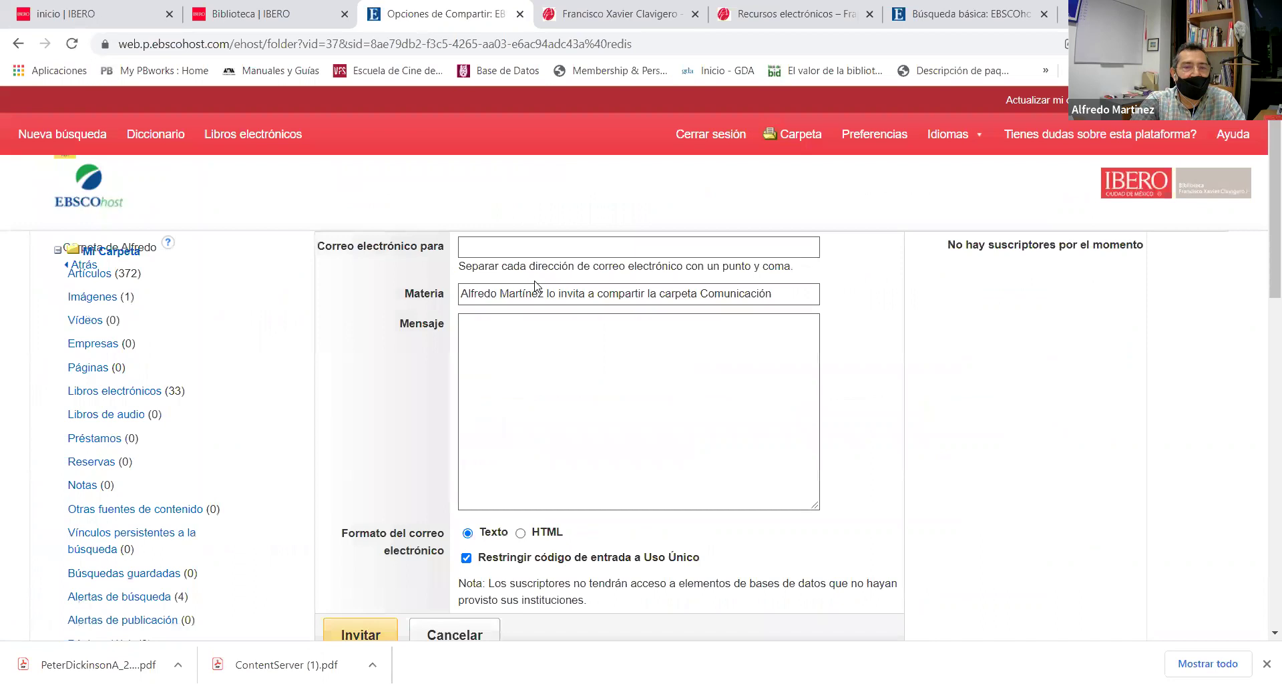
pyautogui.click(486, 244)
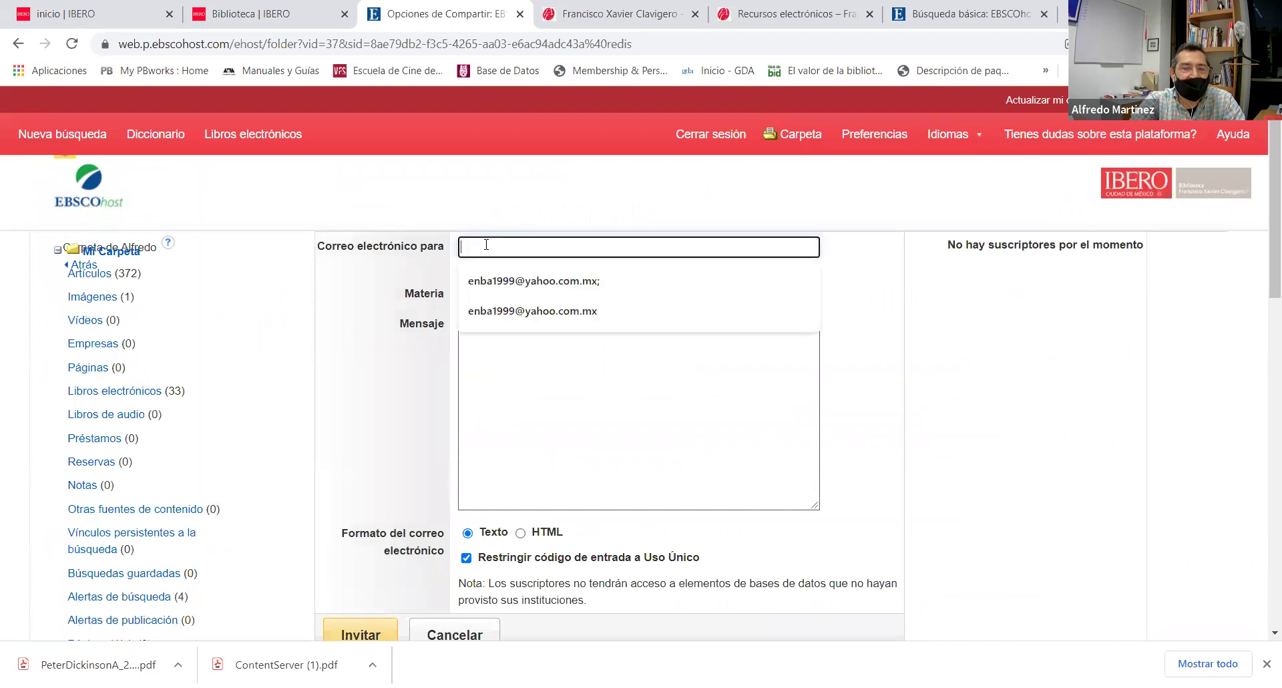
pyautogui.click(497, 283)
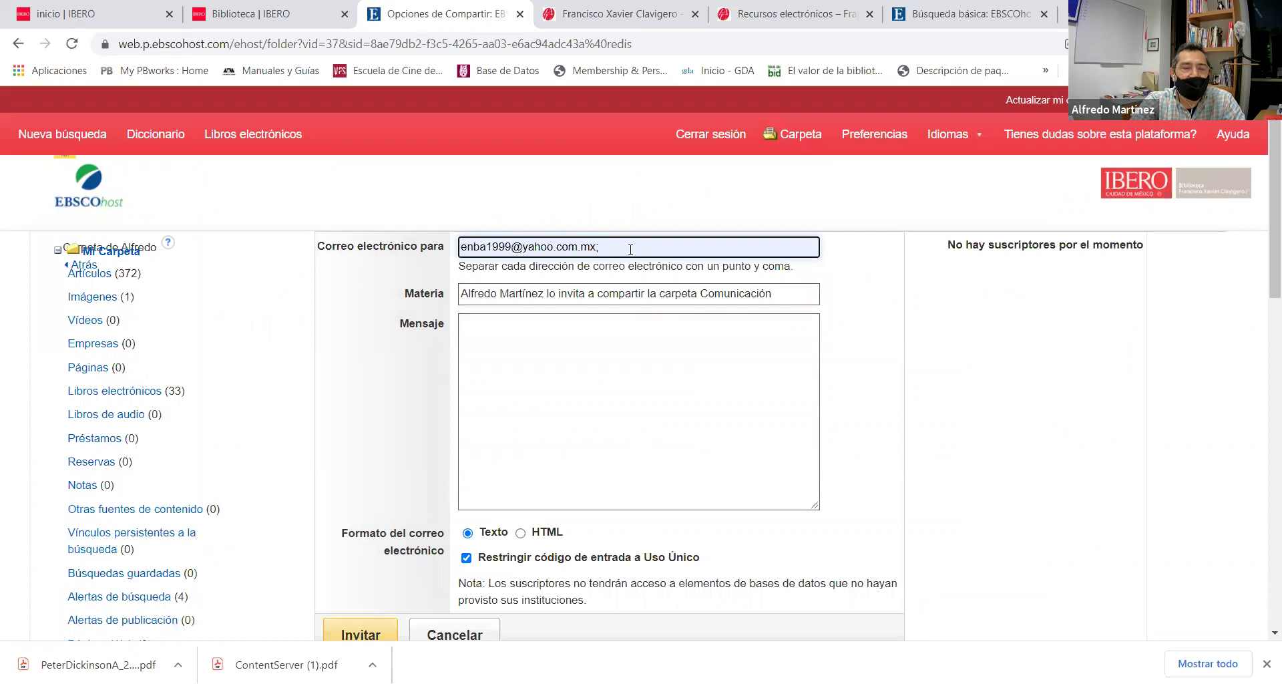
pyautogui.click(475, 338)
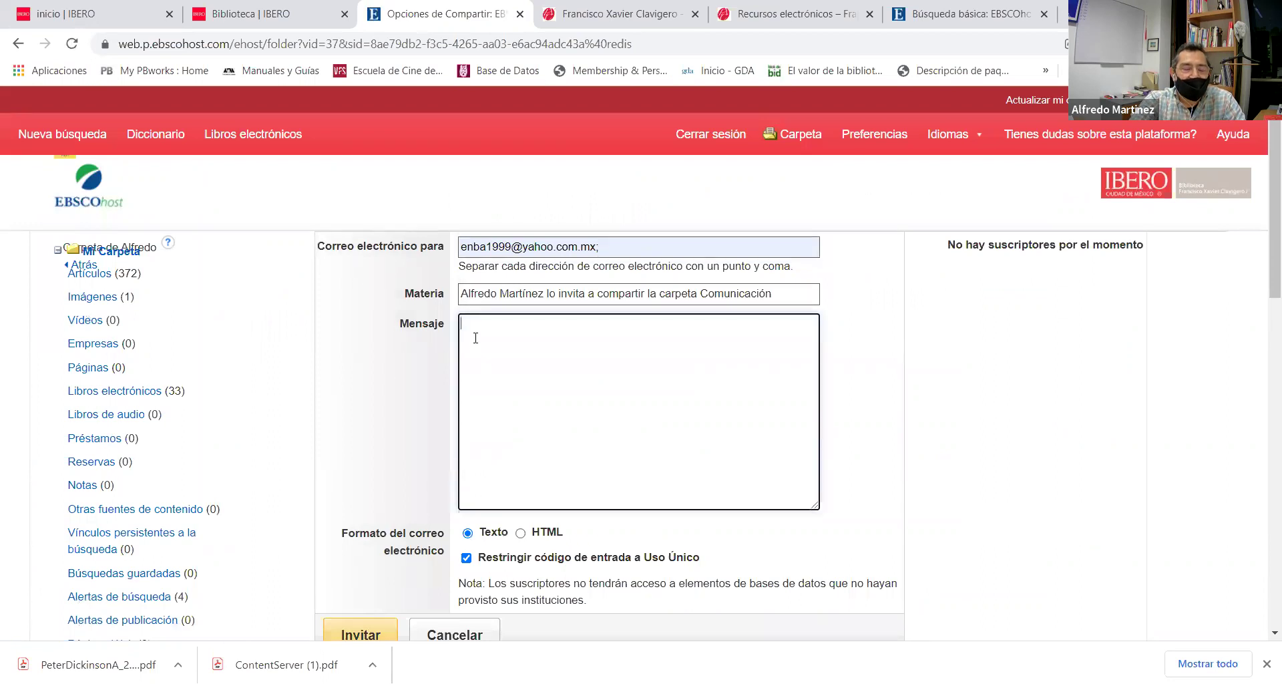
pyautogui.scroll(-3, 561, 344)
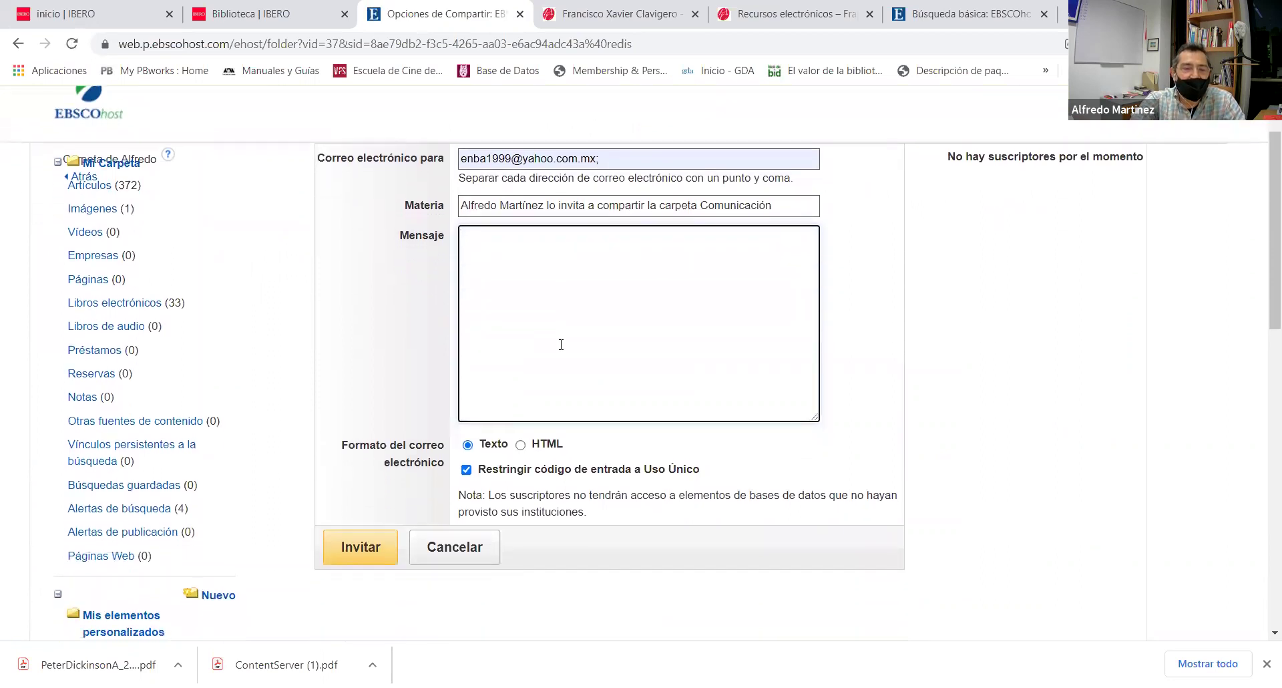
pyautogui.click(378, 478)
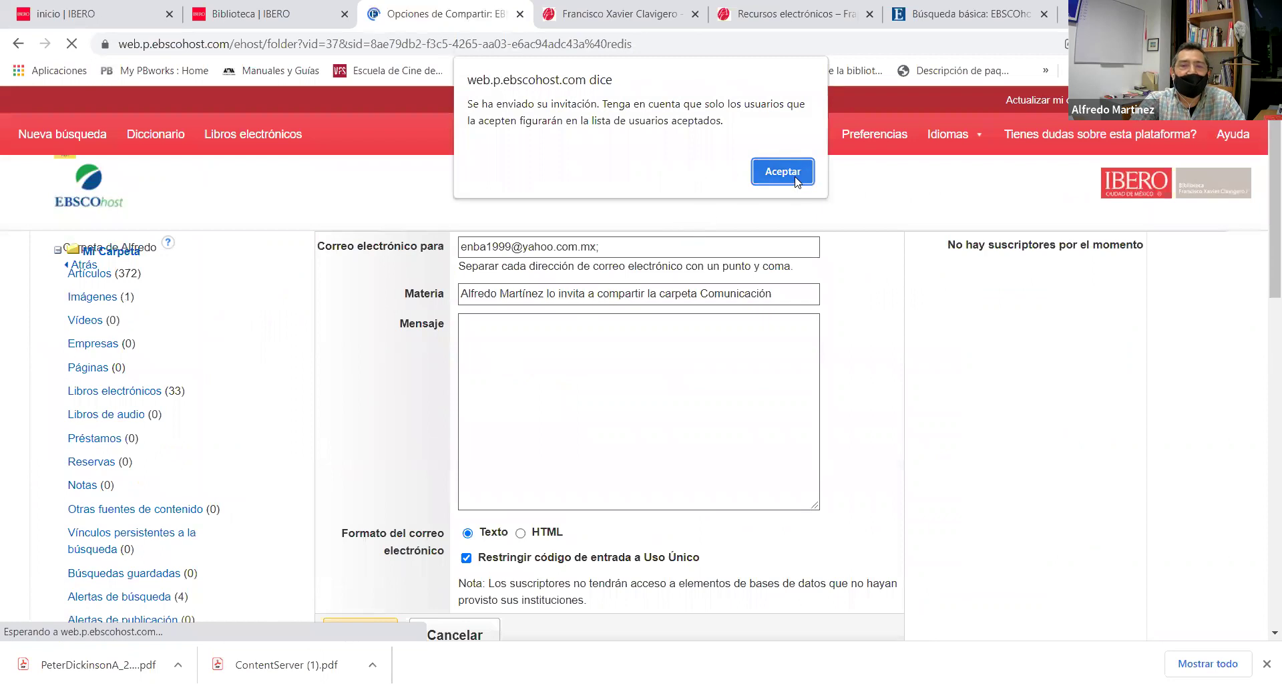
pyautogui.click(788, 175)
# Check the shared Comunicación folder and its articles, and return to the e-book viewer
pyautogui.scroll(-3, 337, 411)
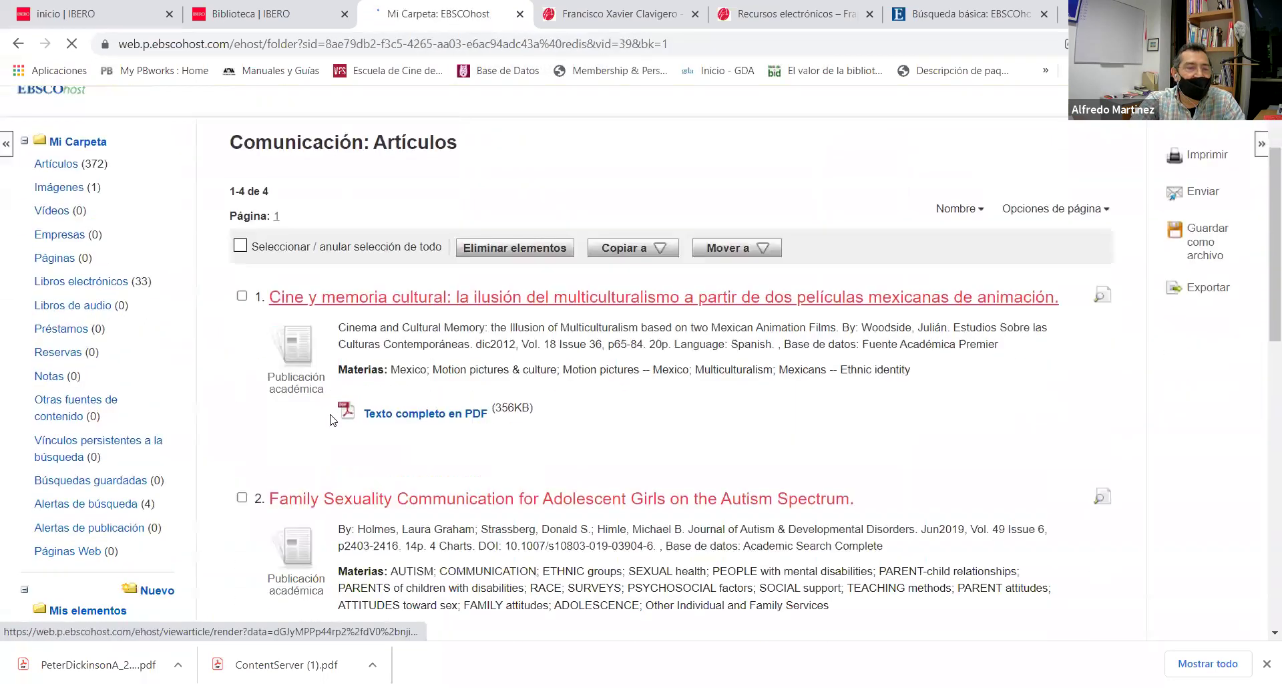
pyautogui.scroll(-7, 139, 387)
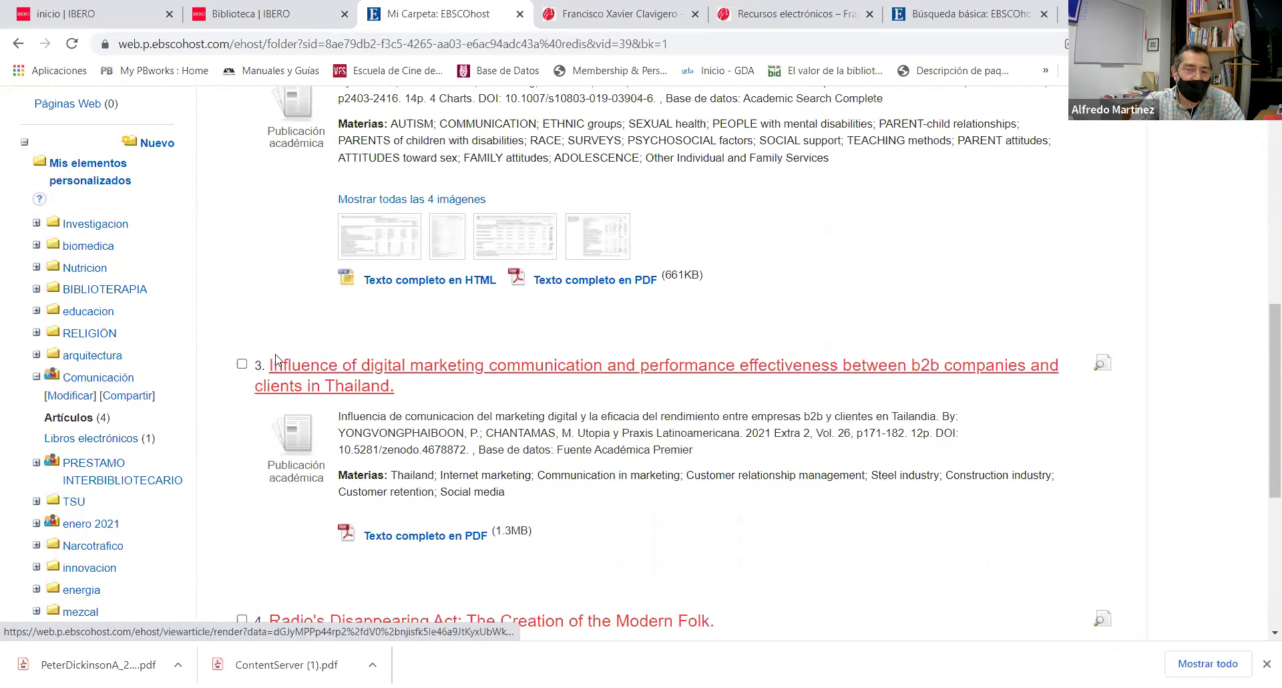
pyautogui.scroll(-1, 276, 359)
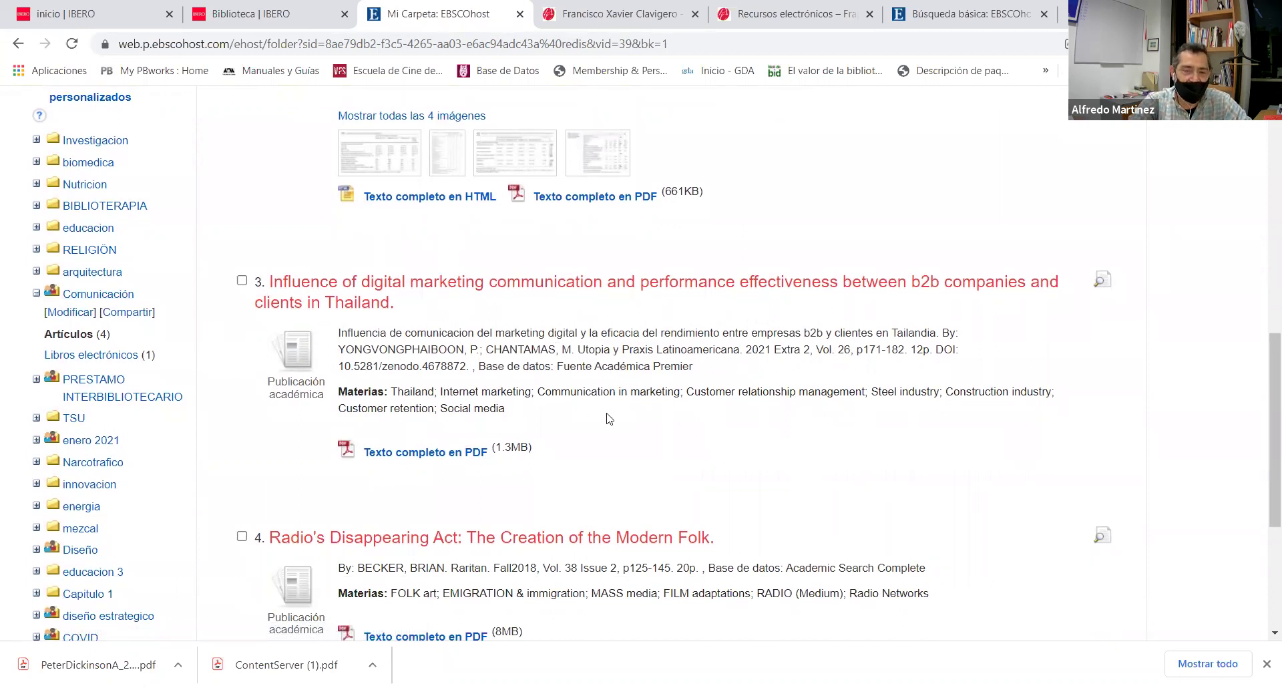
pyautogui.scroll(10, 589, 385)
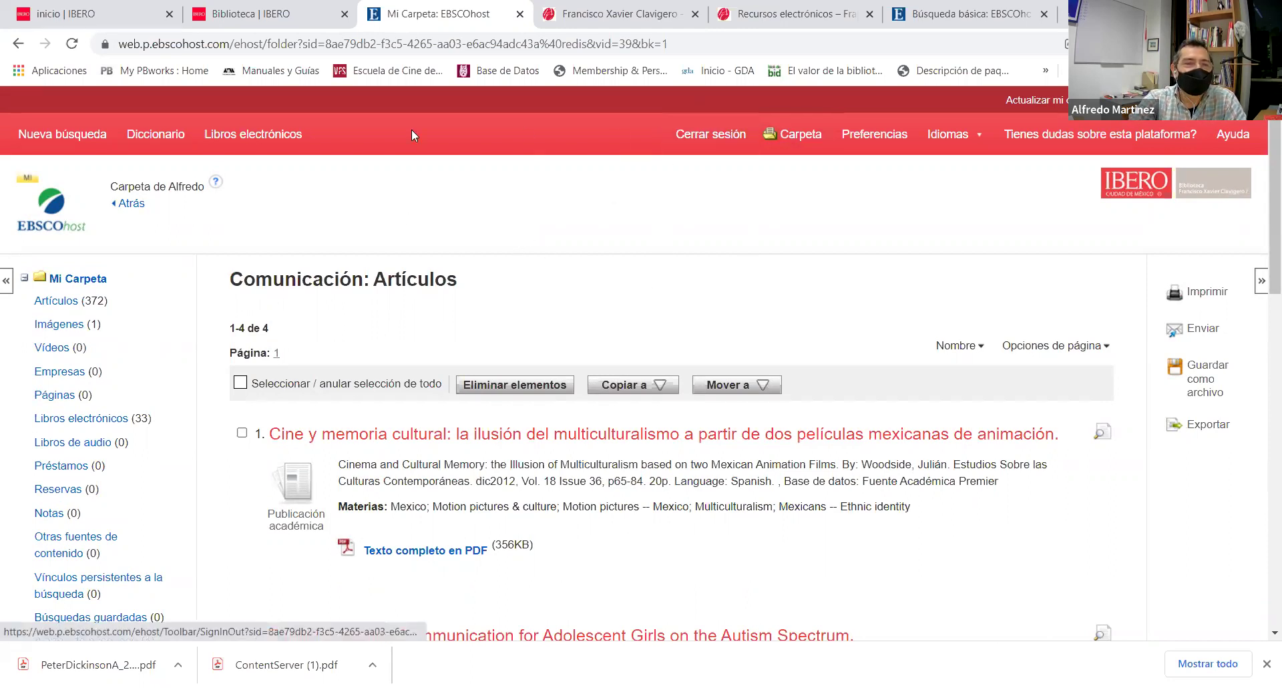
pyautogui.click(131, 203)
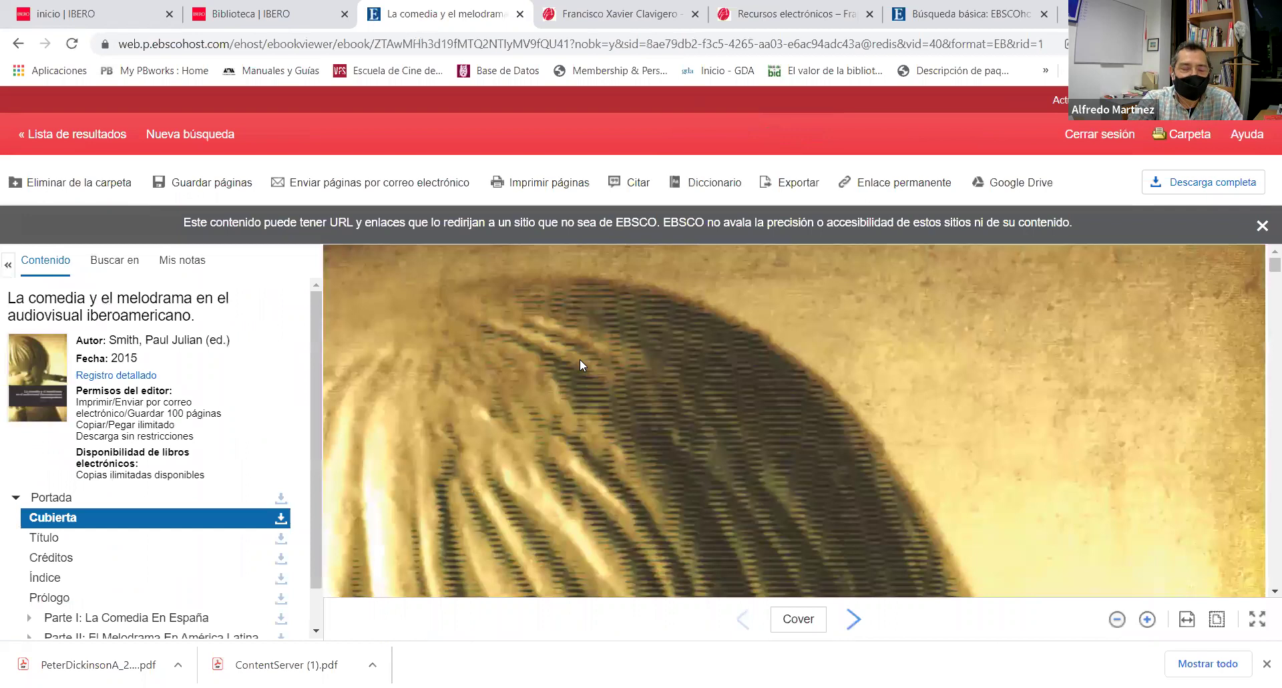
# Switch to the library's Recursos electrónicos page and open the alphabetical search of resources
pyautogui.click(783, 20)
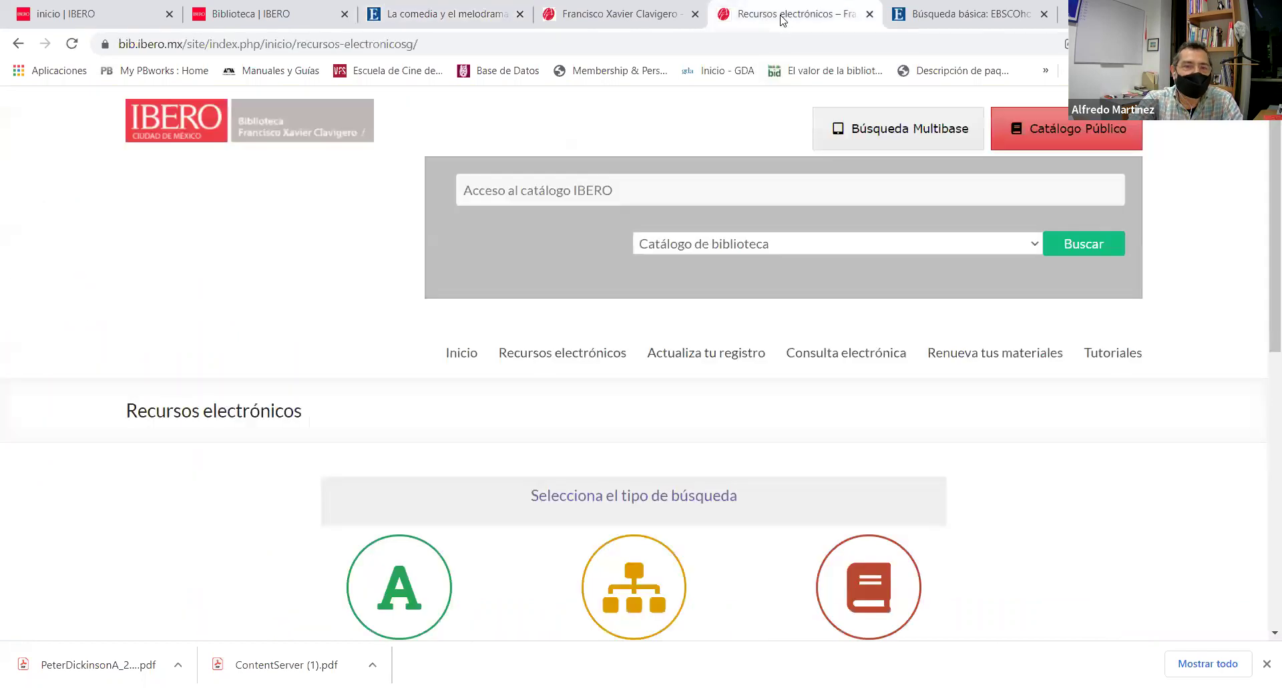
pyautogui.scroll(-2, 497, 455)
pyautogui.scroll(-1, 497, 455)
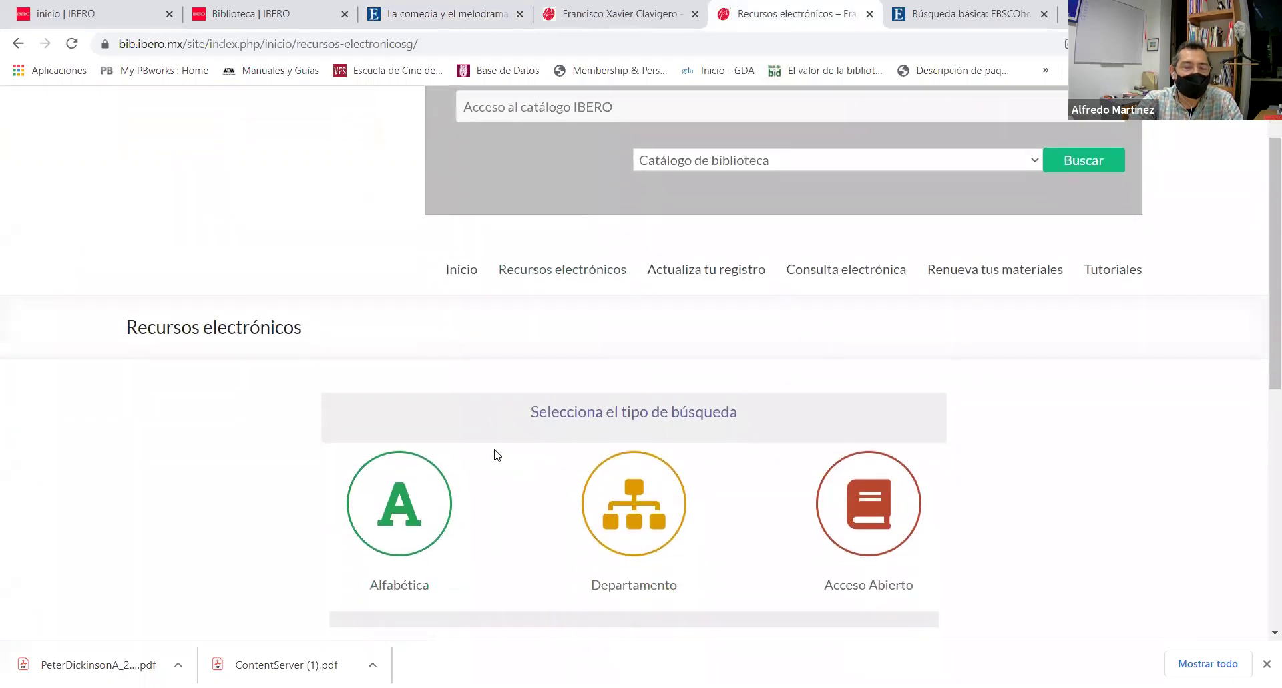
pyautogui.scroll(-2, 497, 454)
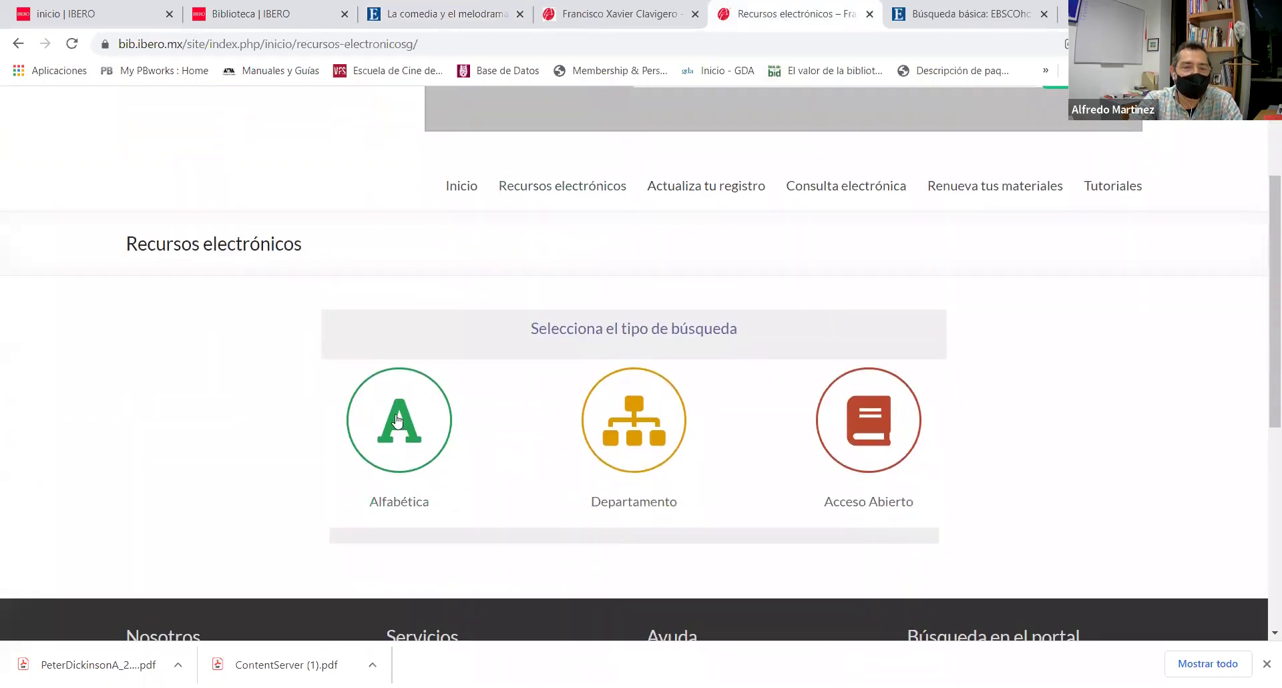
pyautogui.click(393, 429)
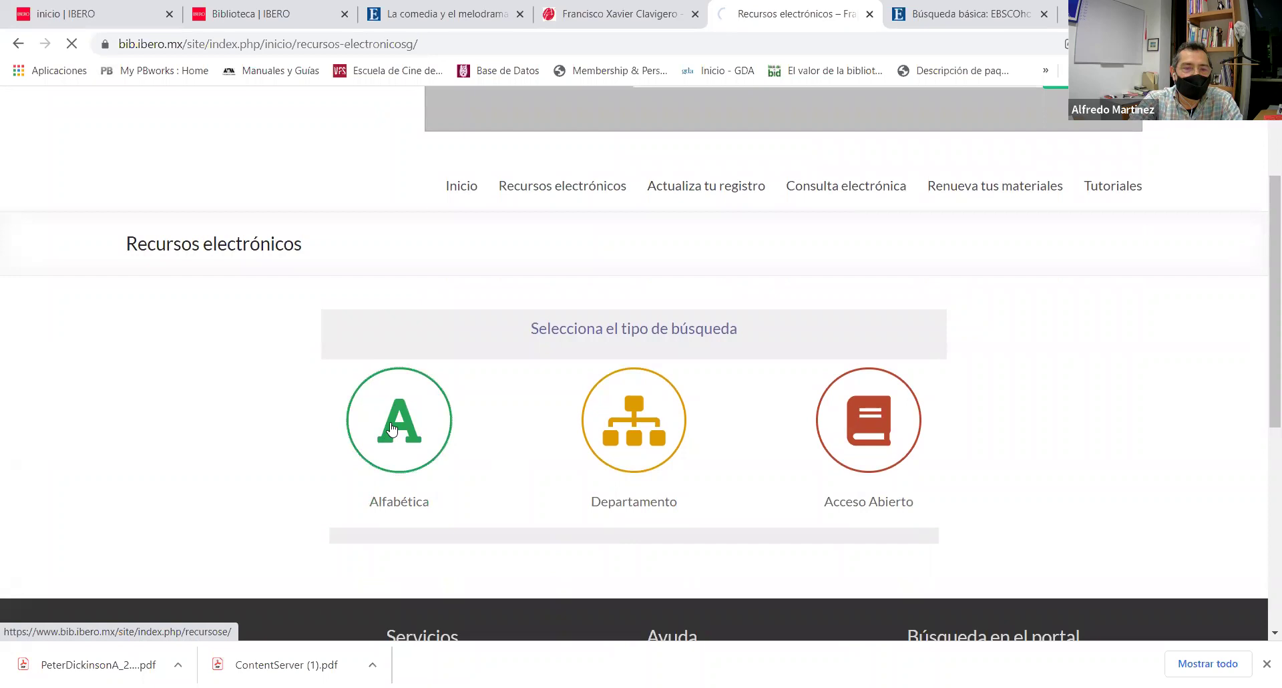
# List the electronic resources under the letter G and open Gale Virtual Reference Library
pyautogui.scroll(-2, 393, 429)
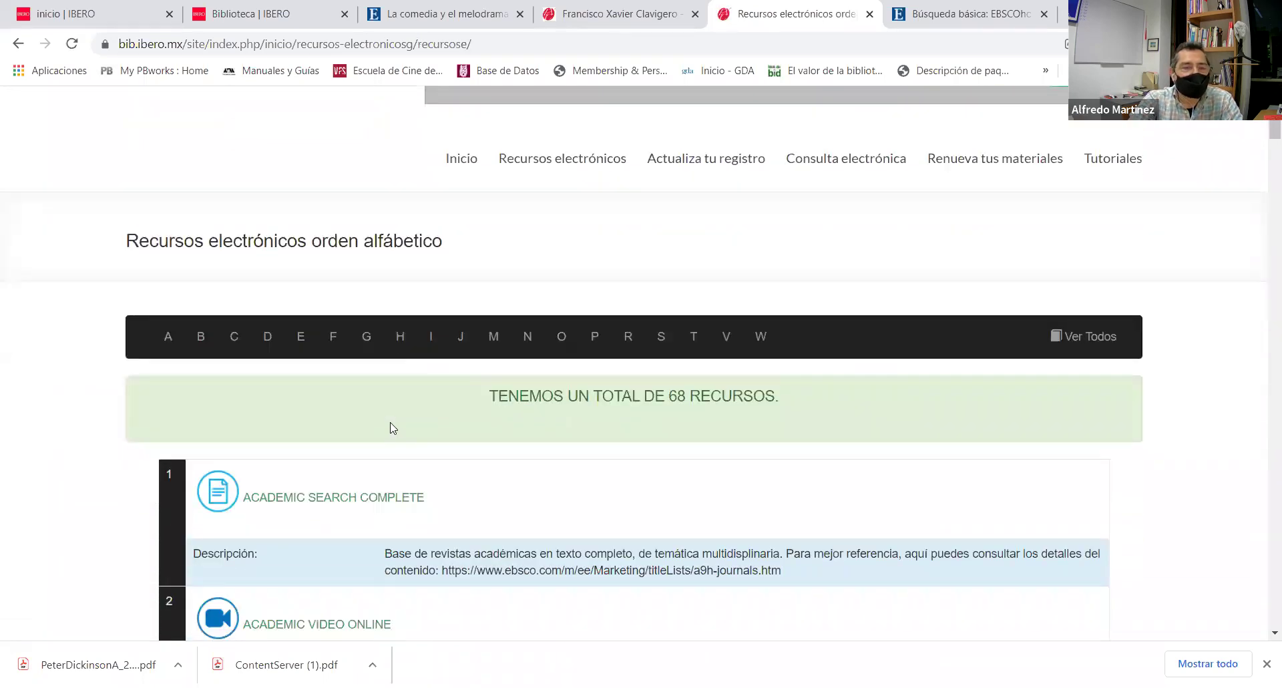
pyautogui.scroll(-2, 392, 429)
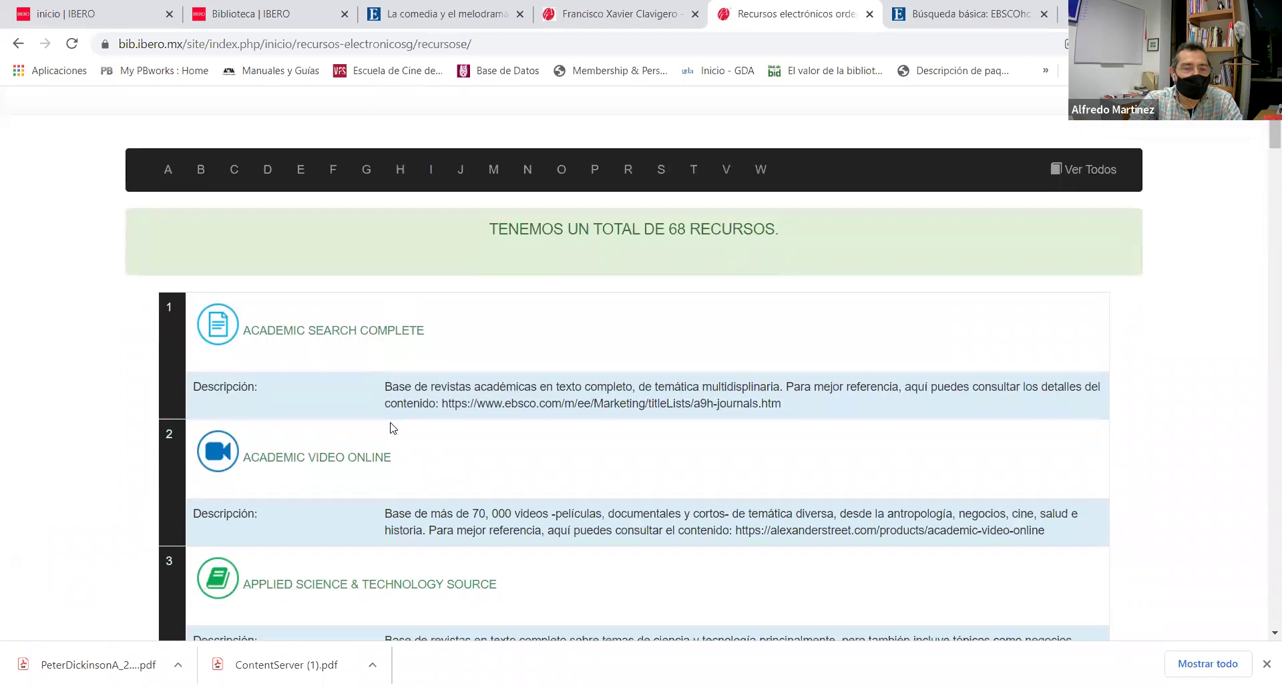
pyautogui.scroll(1, 525, 424)
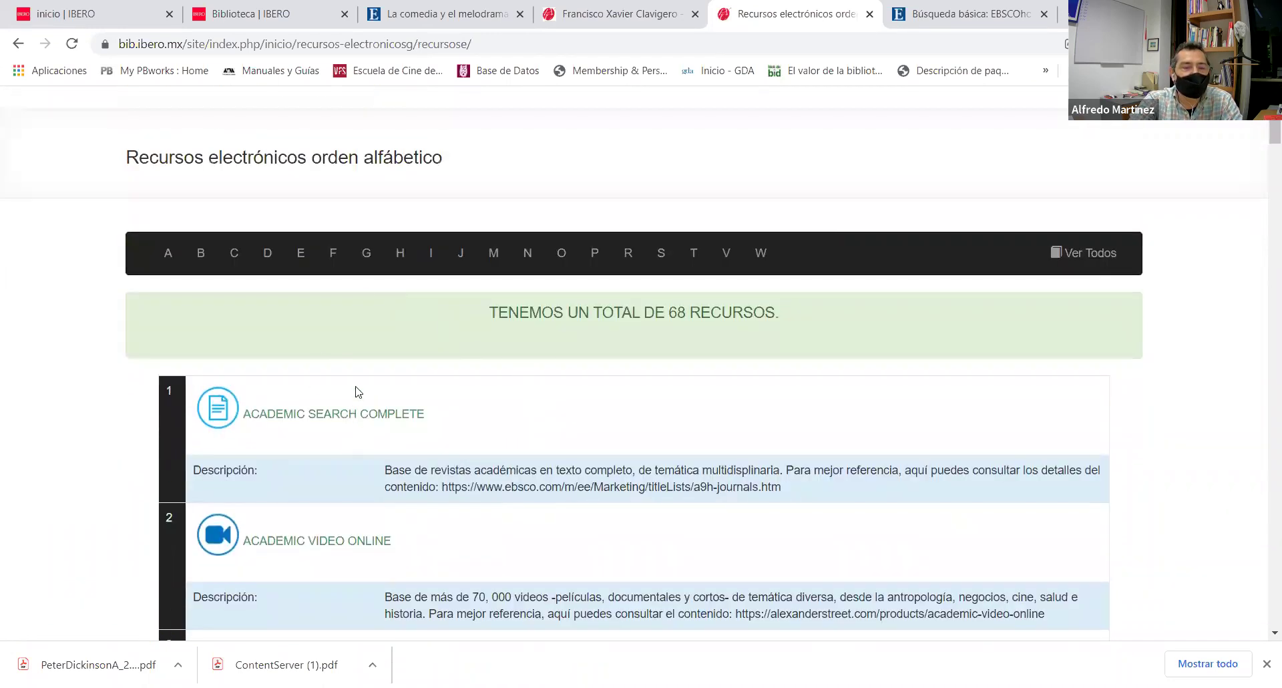
pyautogui.click(368, 257)
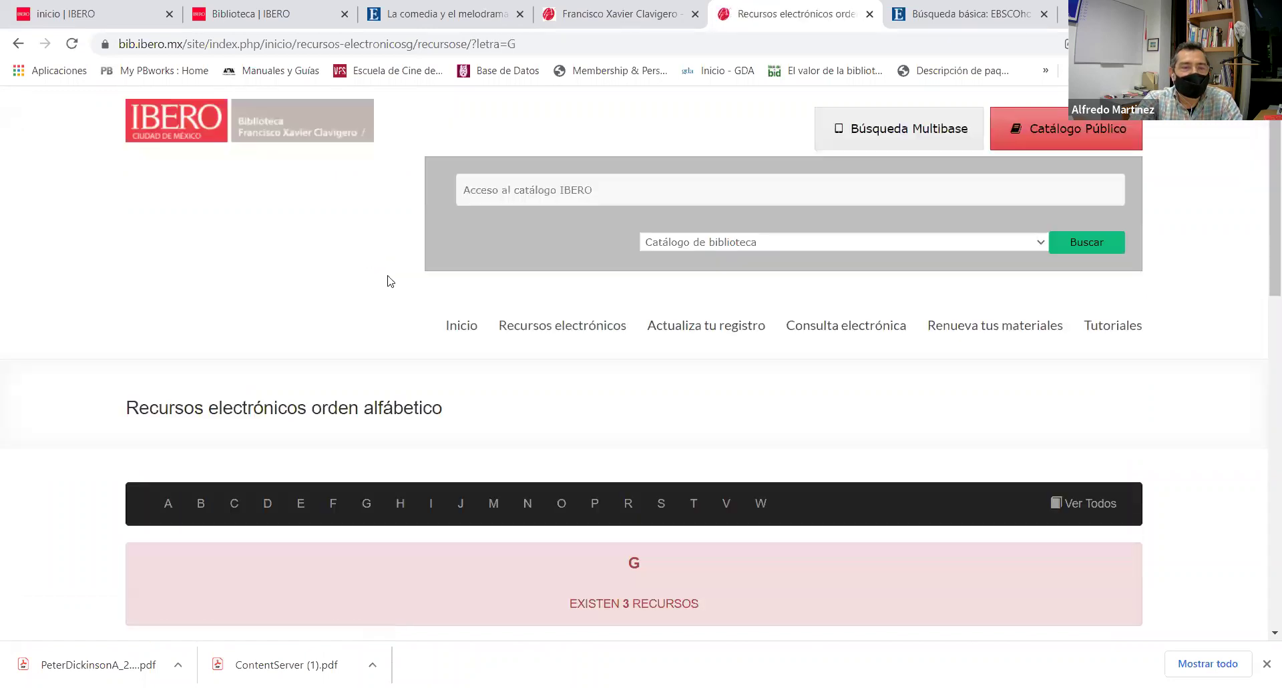
pyautogui.scroll(-1, 406, 364)
pyautogui.scroll(-4, 405, 364)
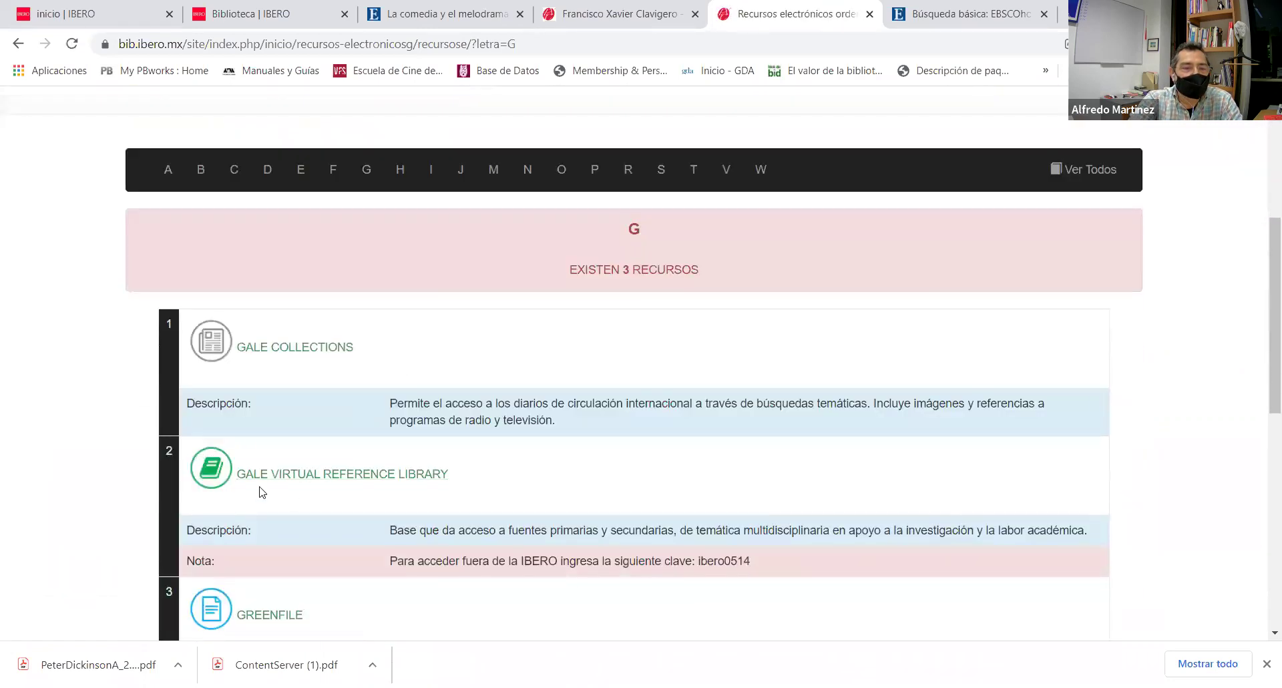
pyautogui.click(356, 475)
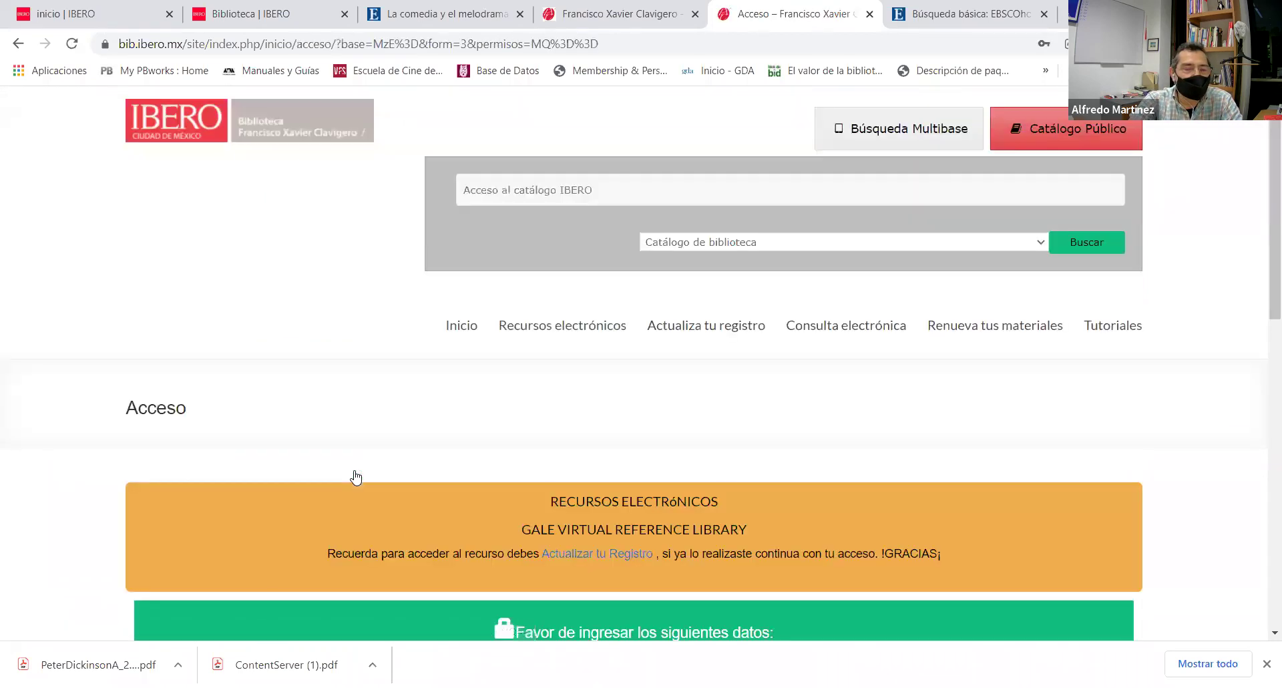
# Set the user type to Profesor/Empleado and submit the access form with the prefilled account number and password
pyautogui.scroll(-5, 356, 477)
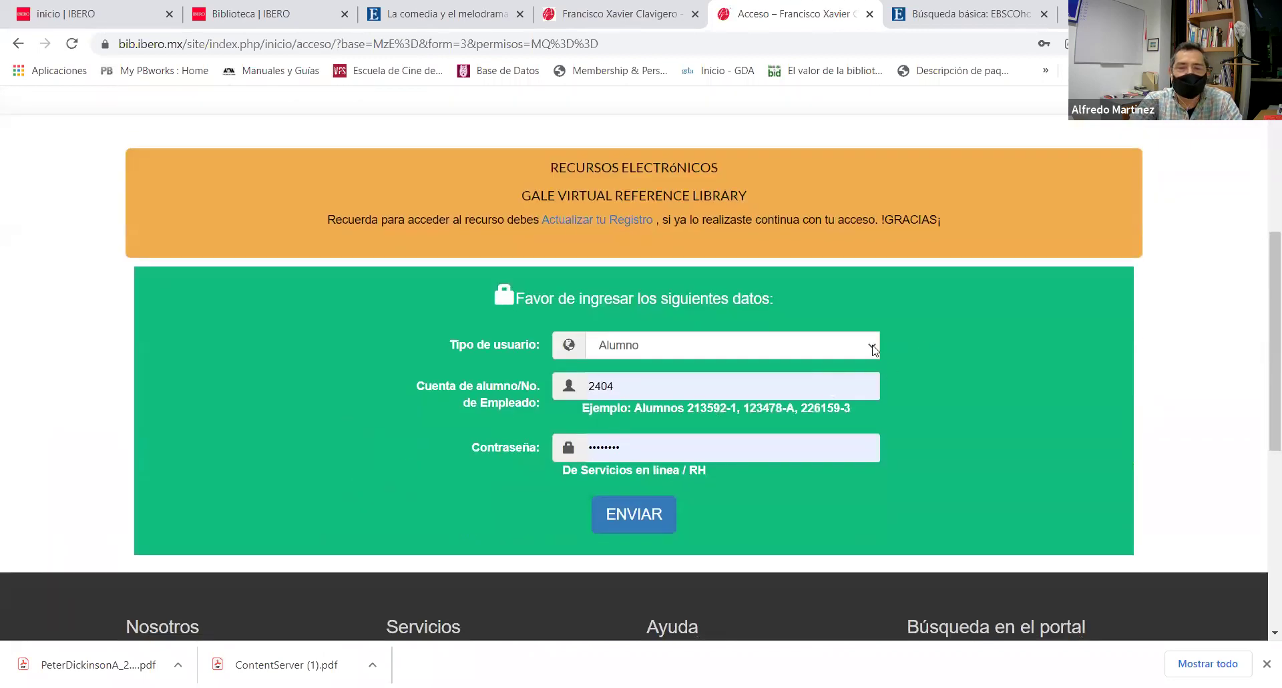
pyautogui.click(873, 350)
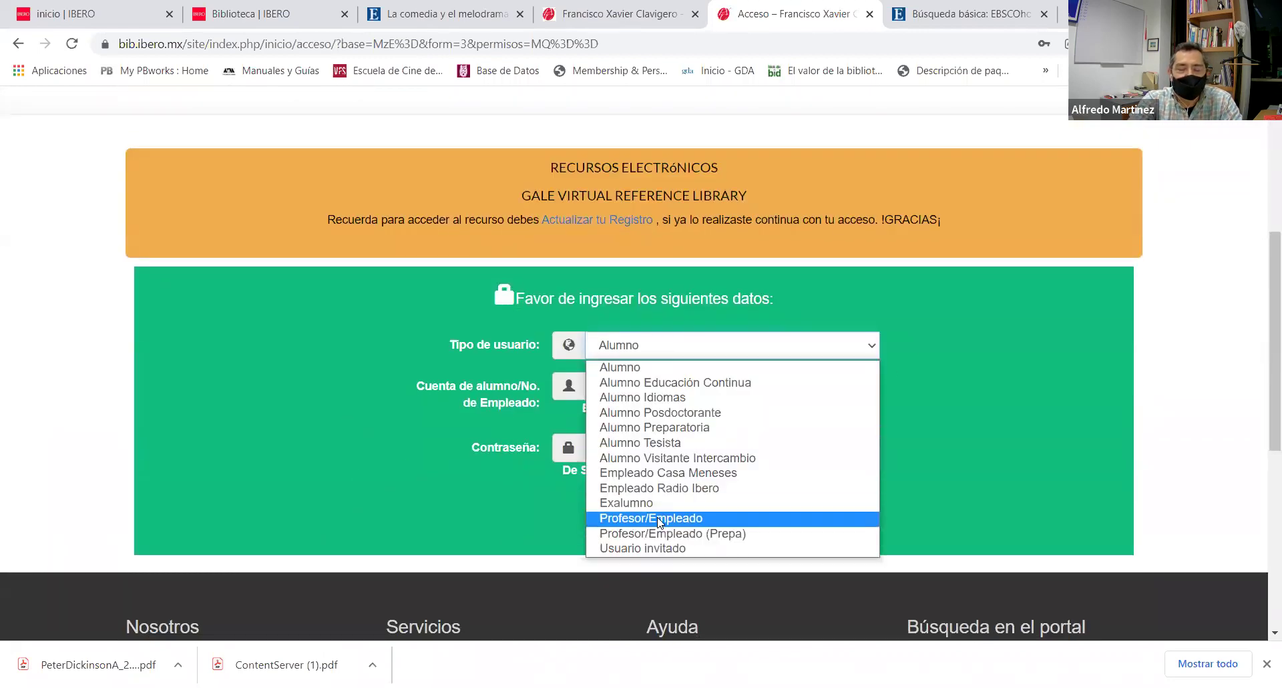
pyautogui.click(659, 519)
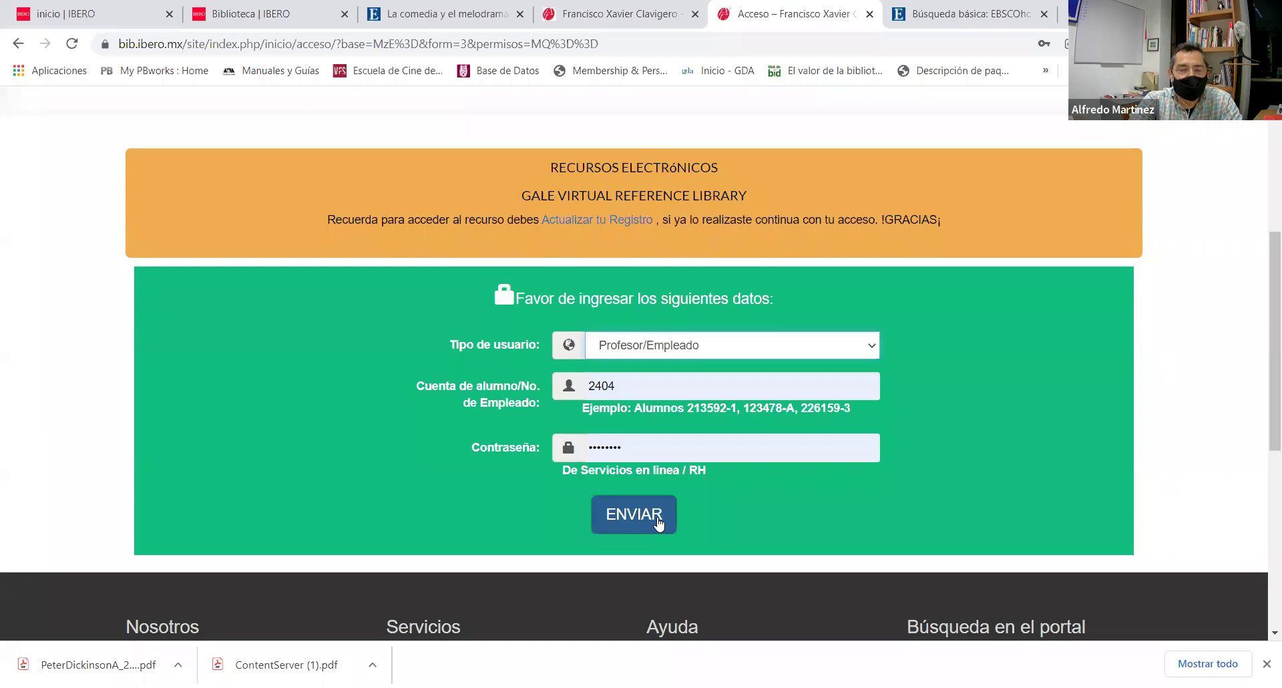
pyautogui.click(659, 521)
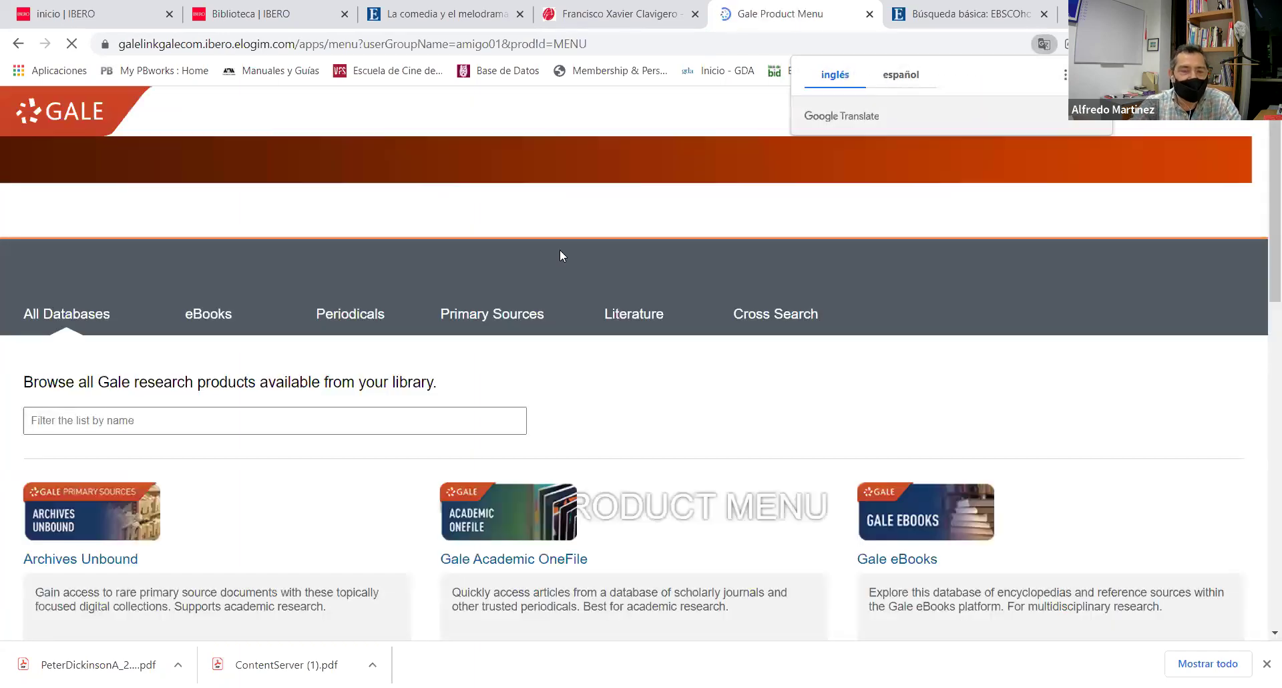
# Look through the Gale products available from the library and open Gale Academic OneFile
pyautogui.scroll(-5, 664, 361)
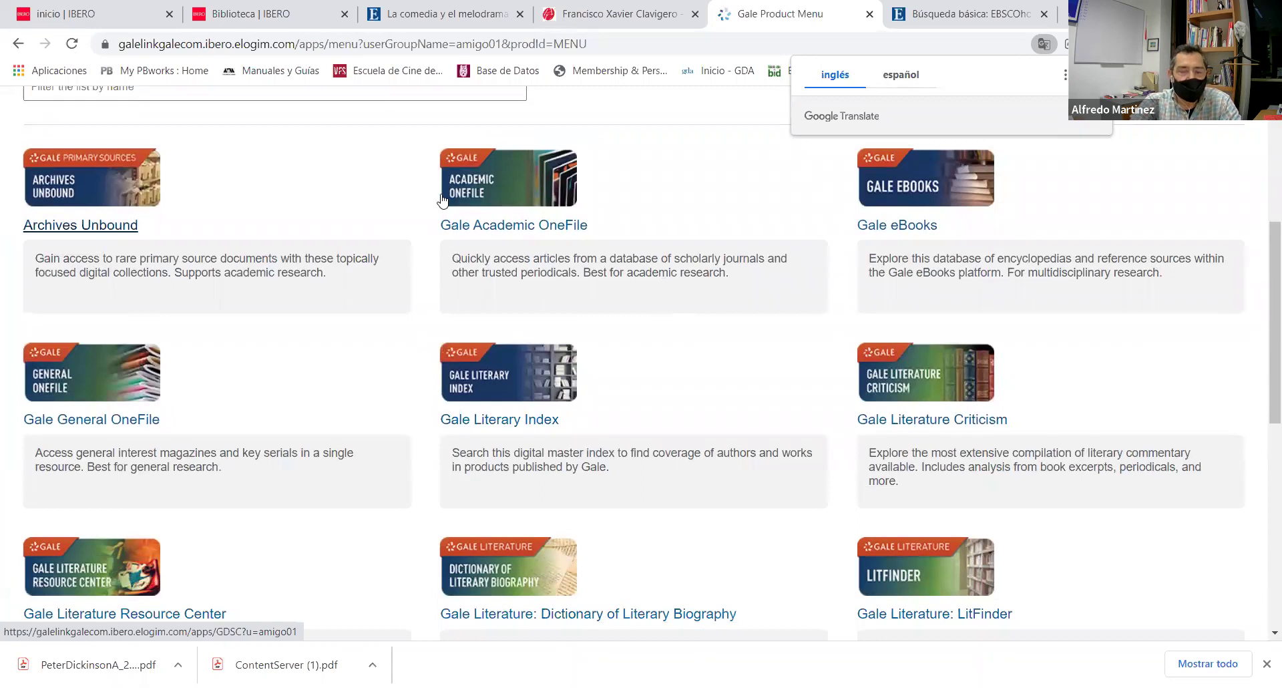
pyautogui.scroll(-3, 976, 414)
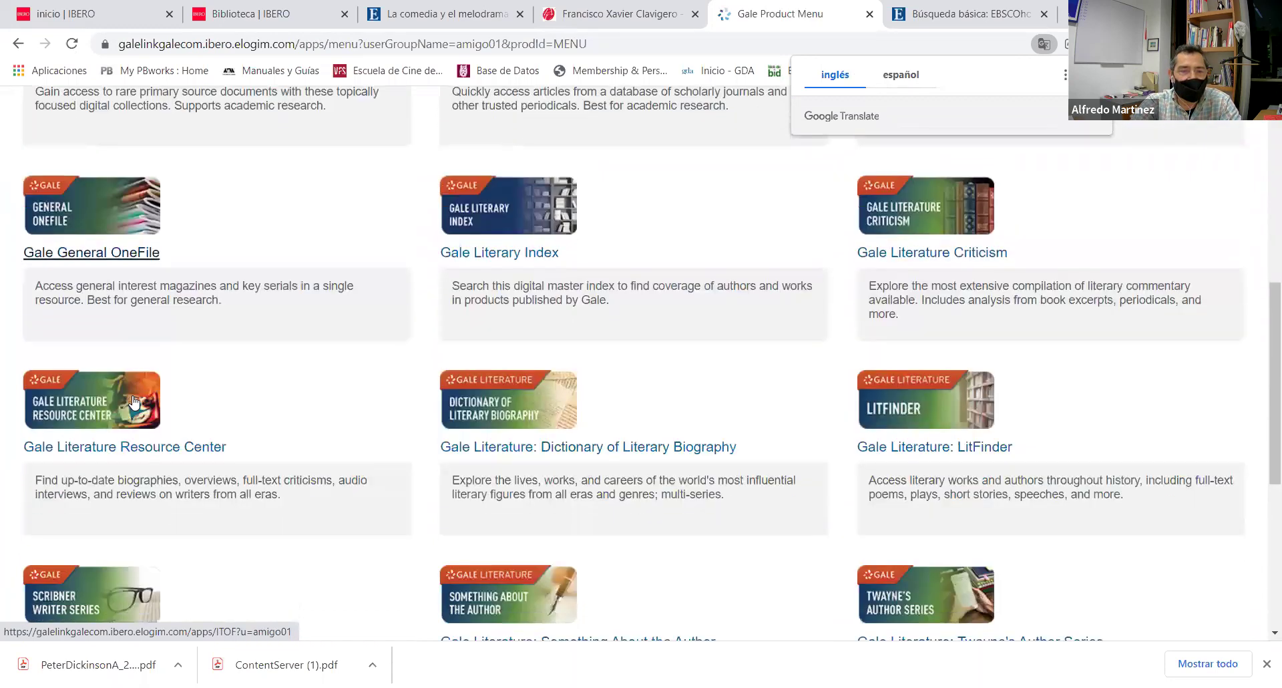
pyautogui.scroll(-3, 955, 487)
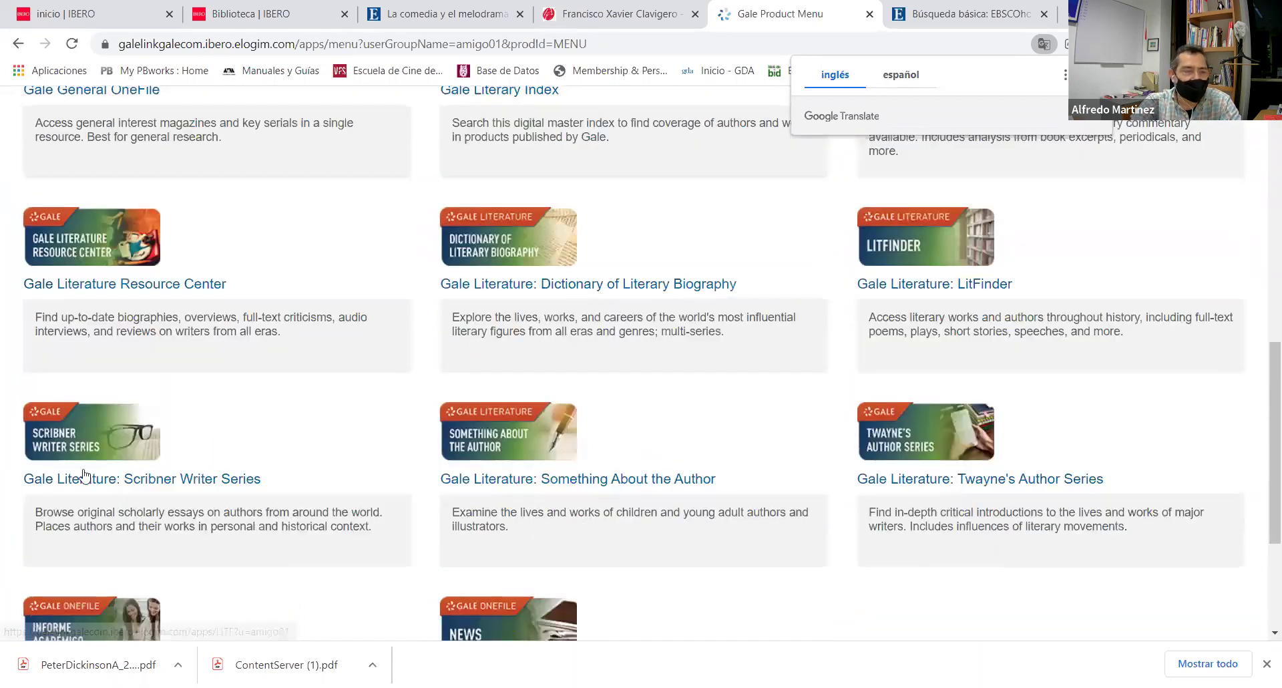
pyautogui.scroll(-3, 132, 468)
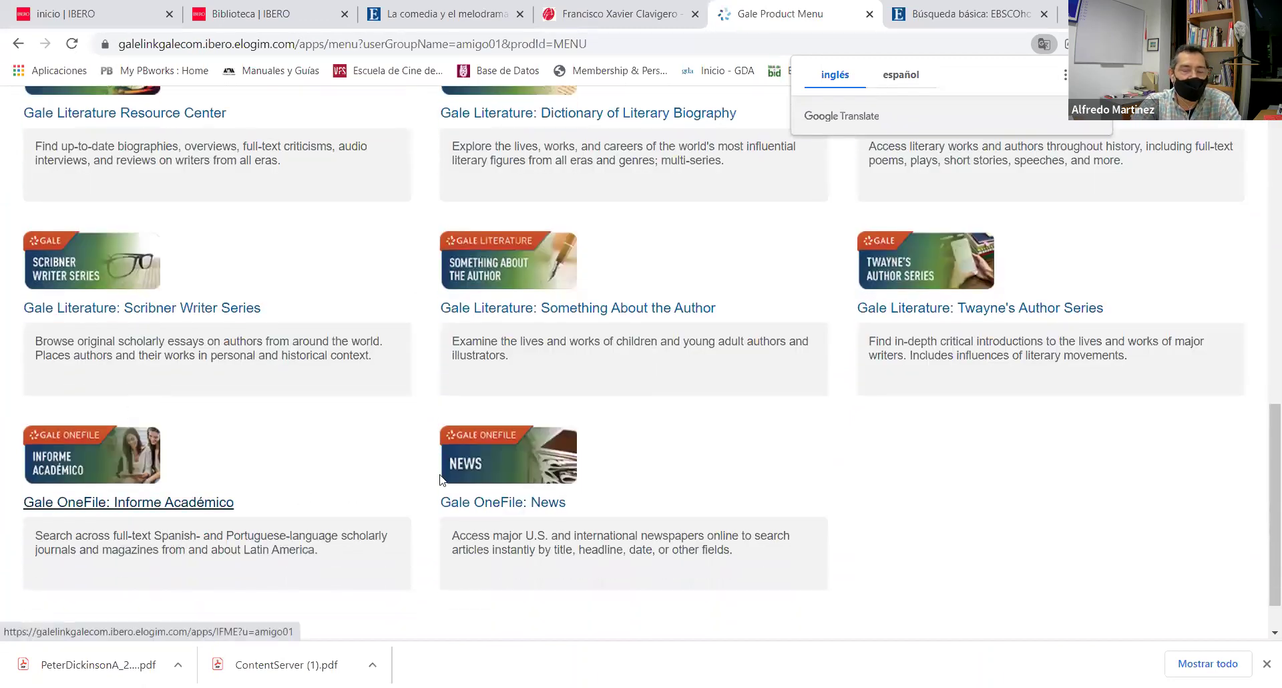
pyautogui.scroll(12, 441, 479)
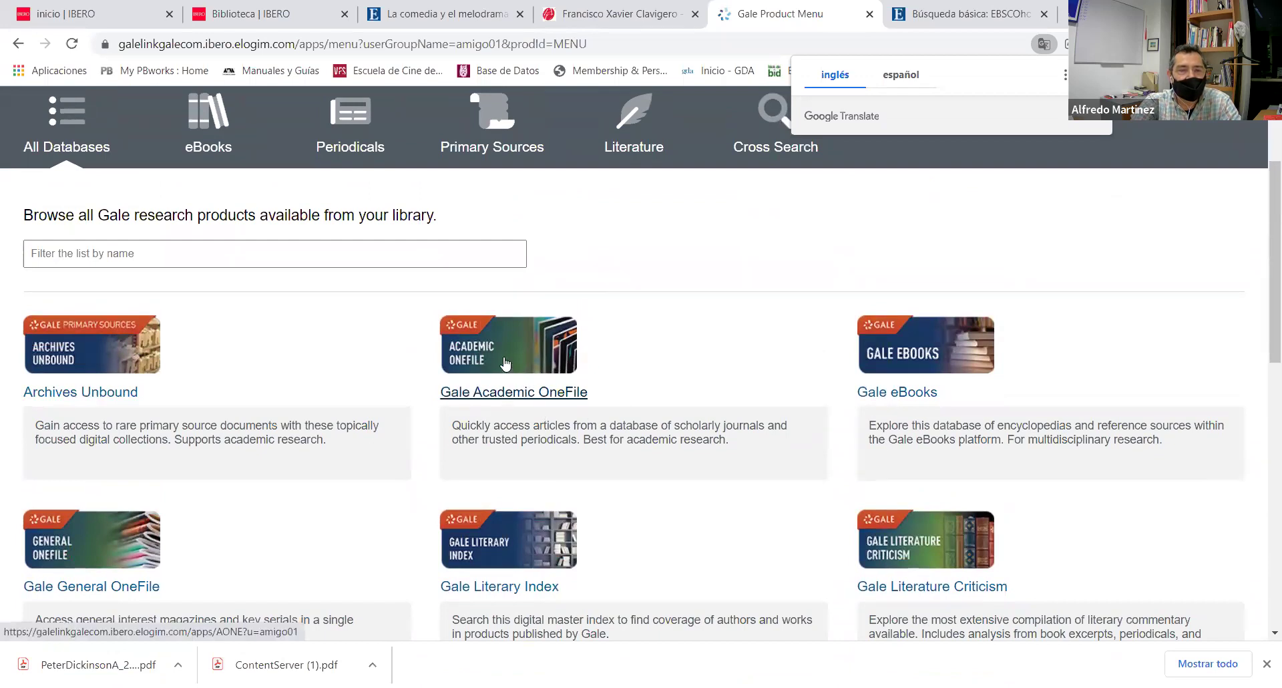
pyautogui.click(503, 362)
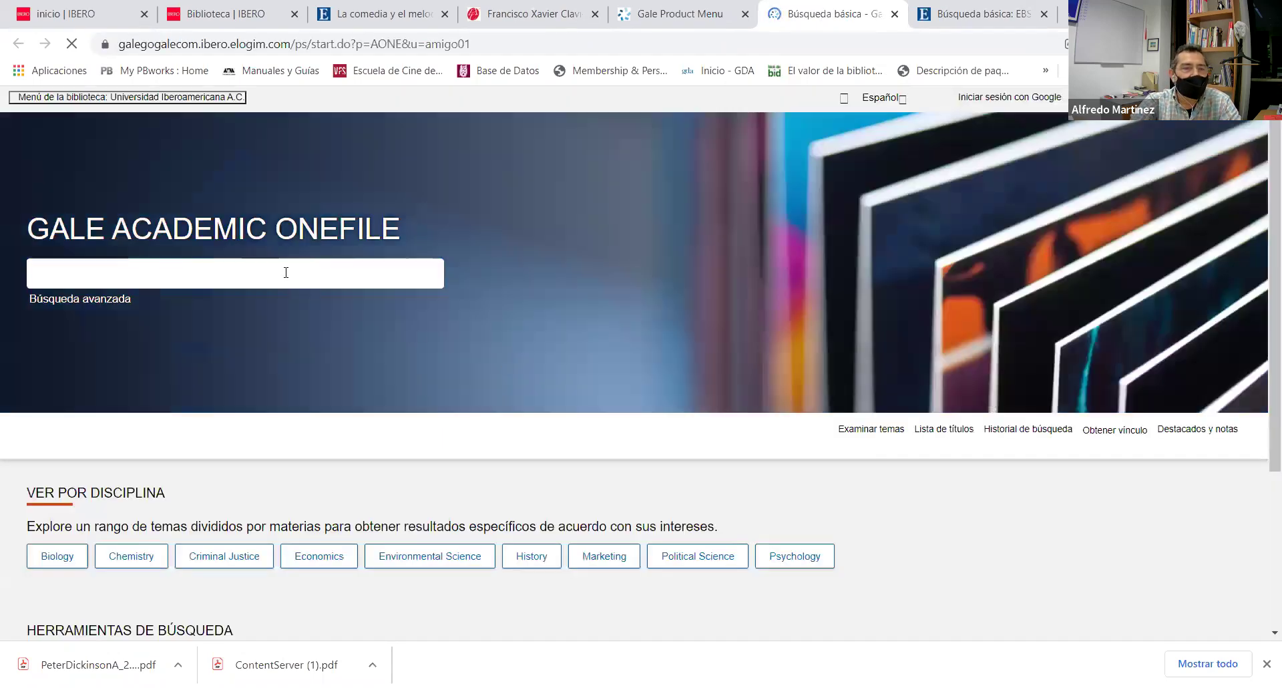
# Search Gale Academic OneFile for the suggested term "cine" and show the results under Publicaciones académicas
pyautogui.click(286, 272)
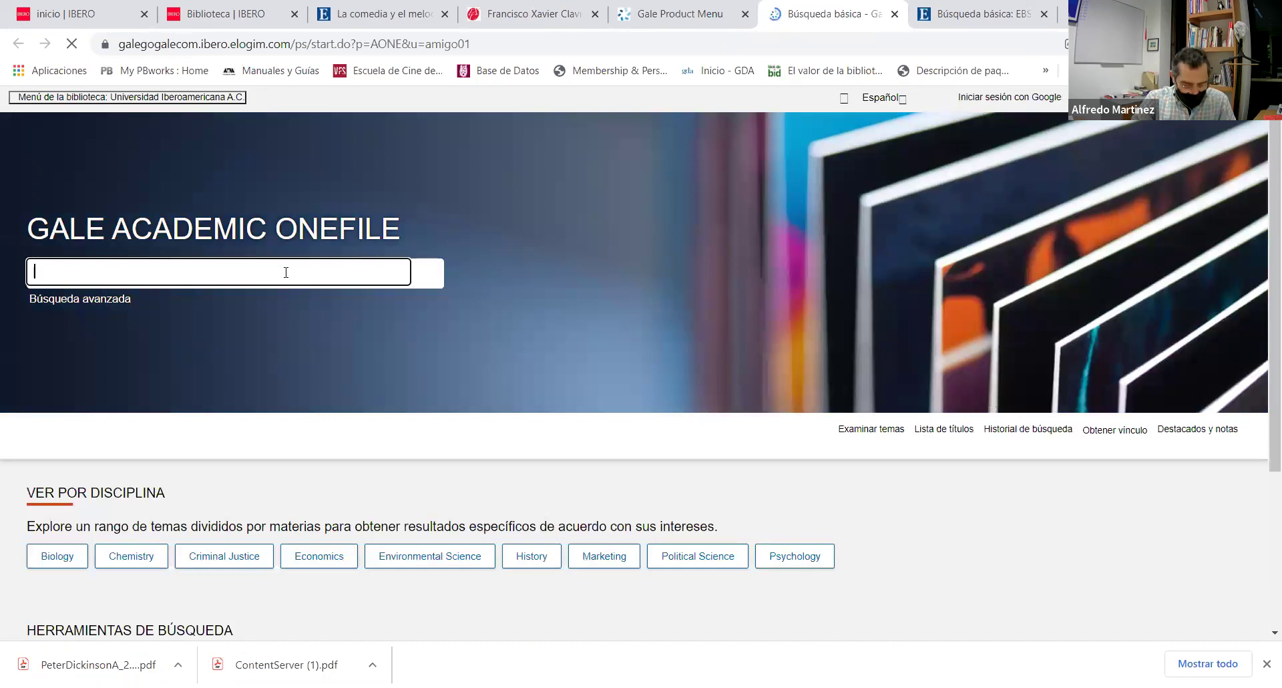
pyautogui.write('CINE')
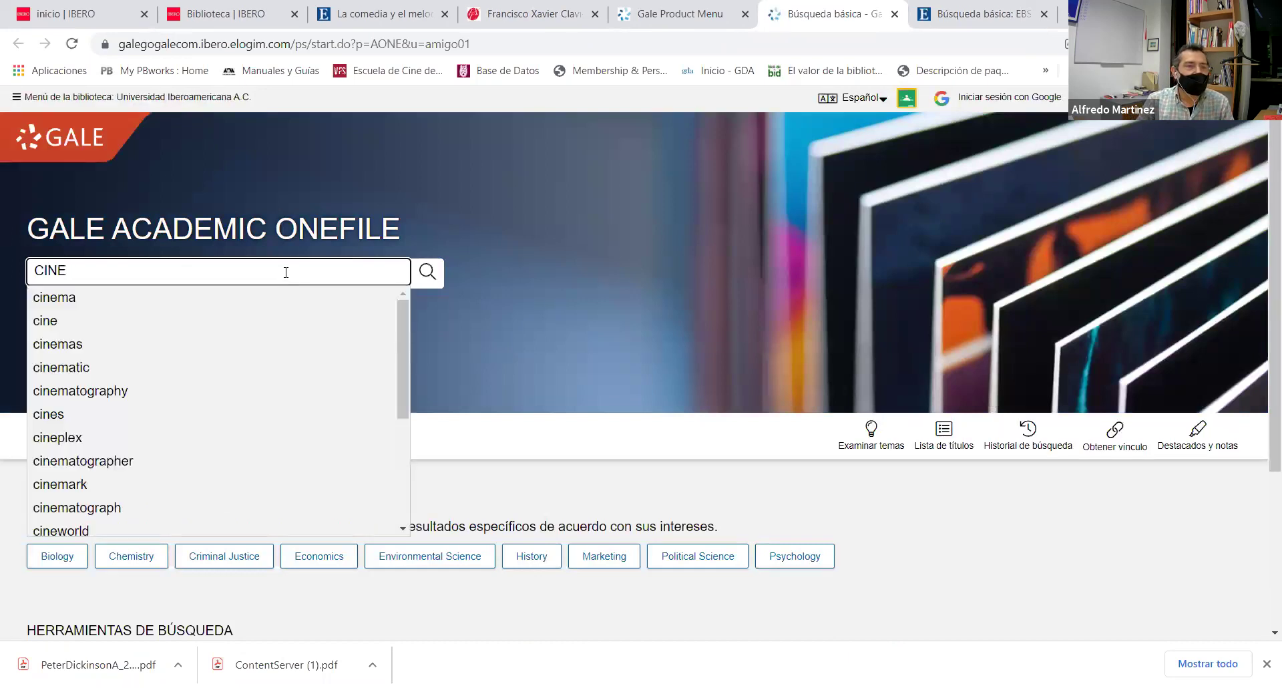
pyautogui.press('Down')
pyautogui.press('Down')
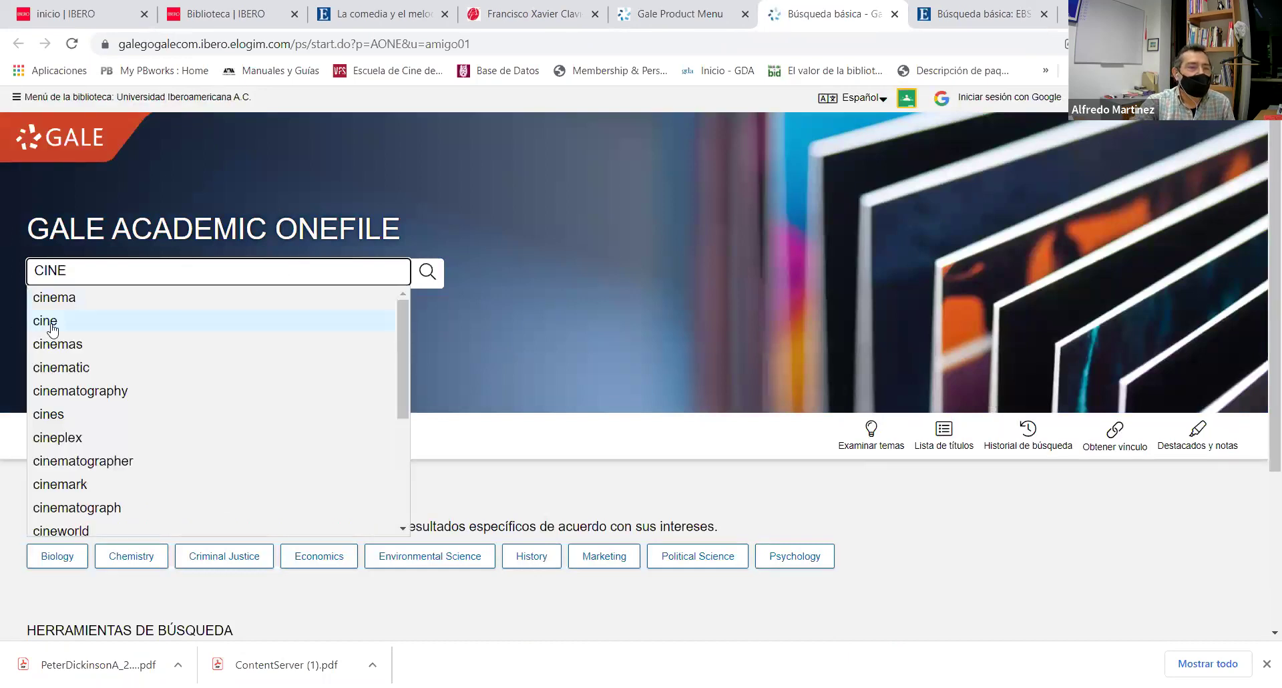
pyautogui.press('Return')
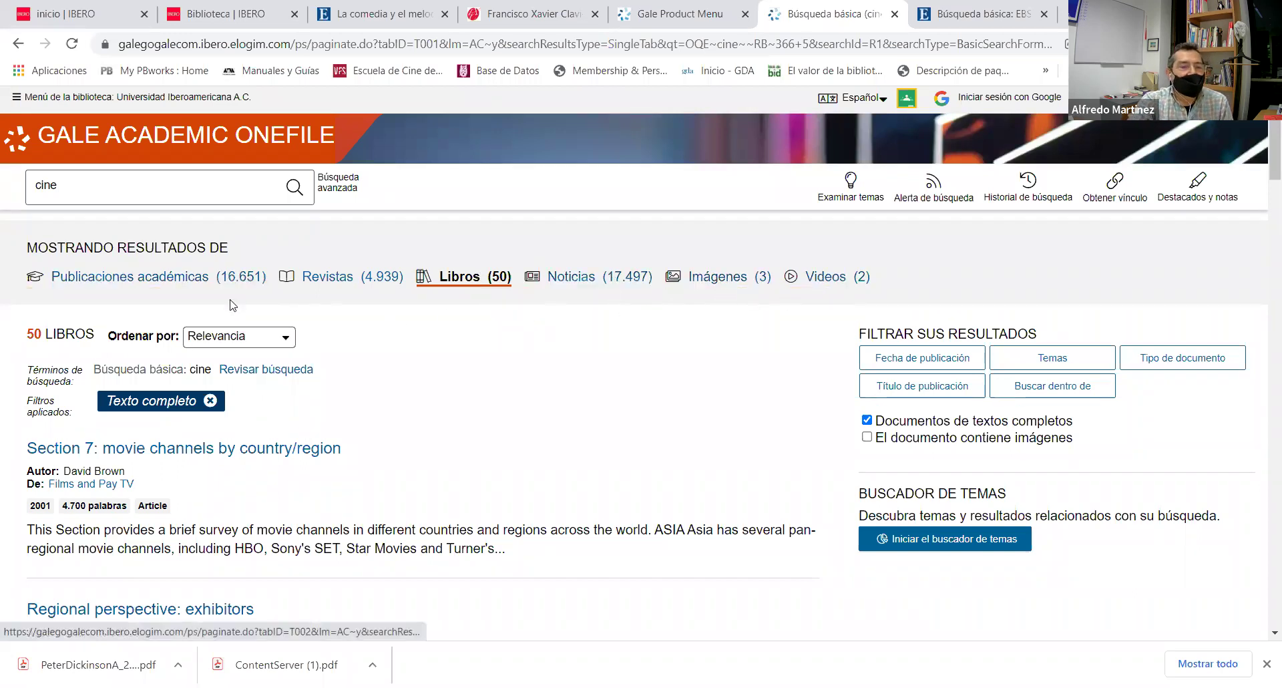
pyautogui.click(161, 286)
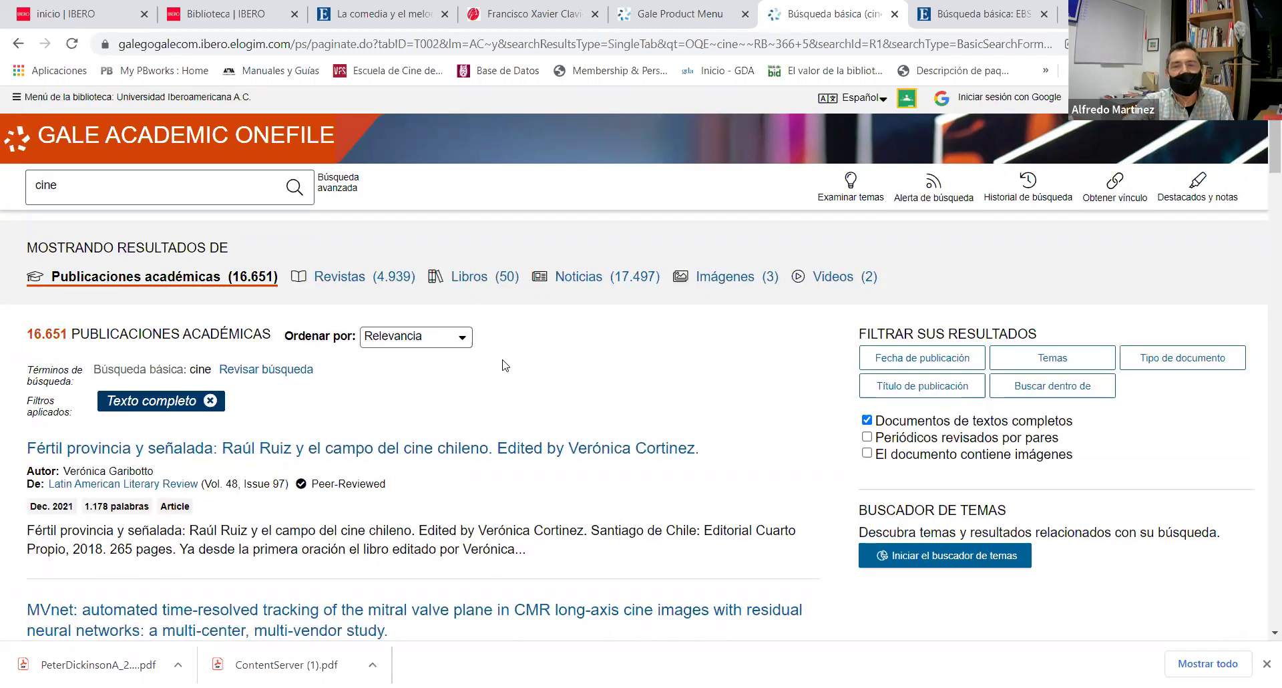
# Examine the publication date filter's custom range and its calendar year choices, and close it without applying a date
pyautogui.moveTo(1057, 332); pyautogui.dragTo(857, 338)
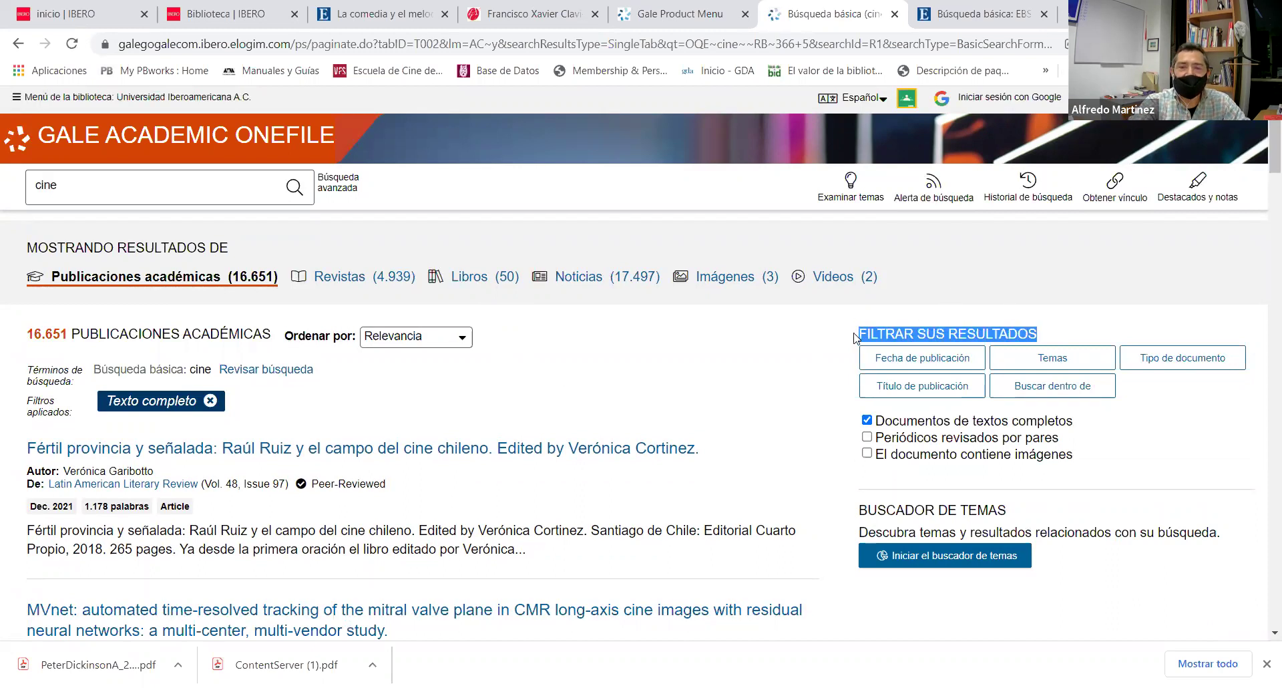
pyautogui.click(922, 362)
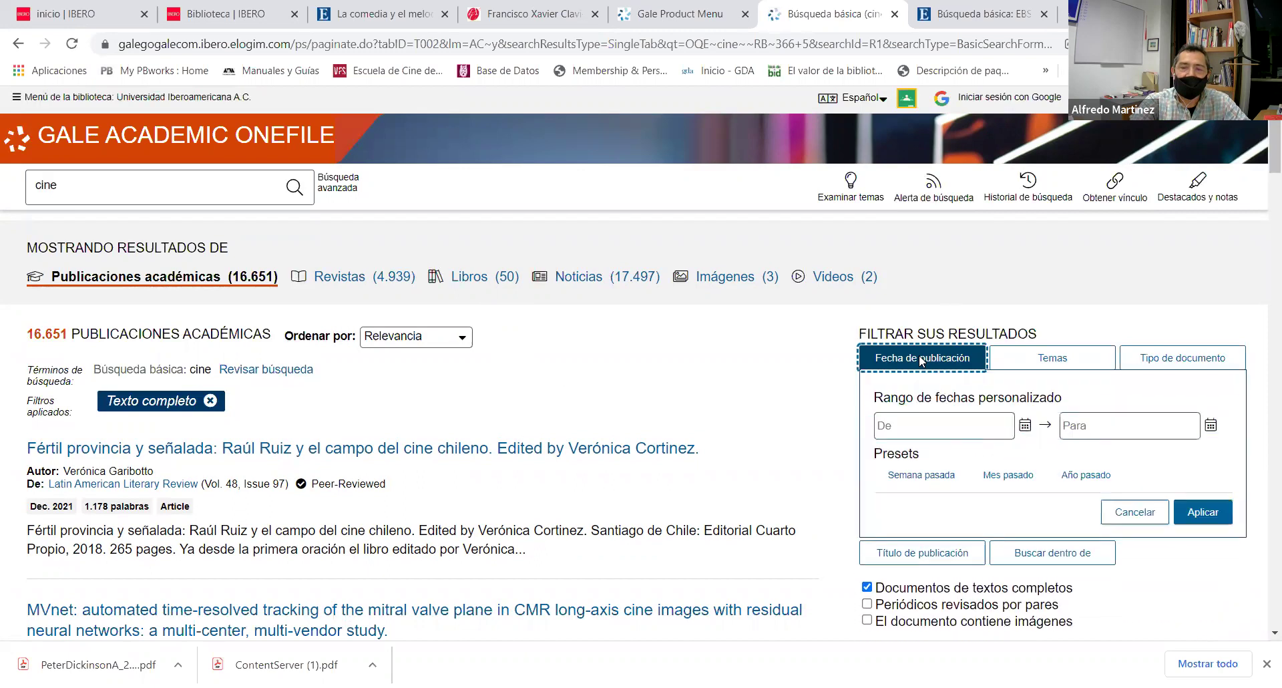
pyautogui.click(1025, 426)
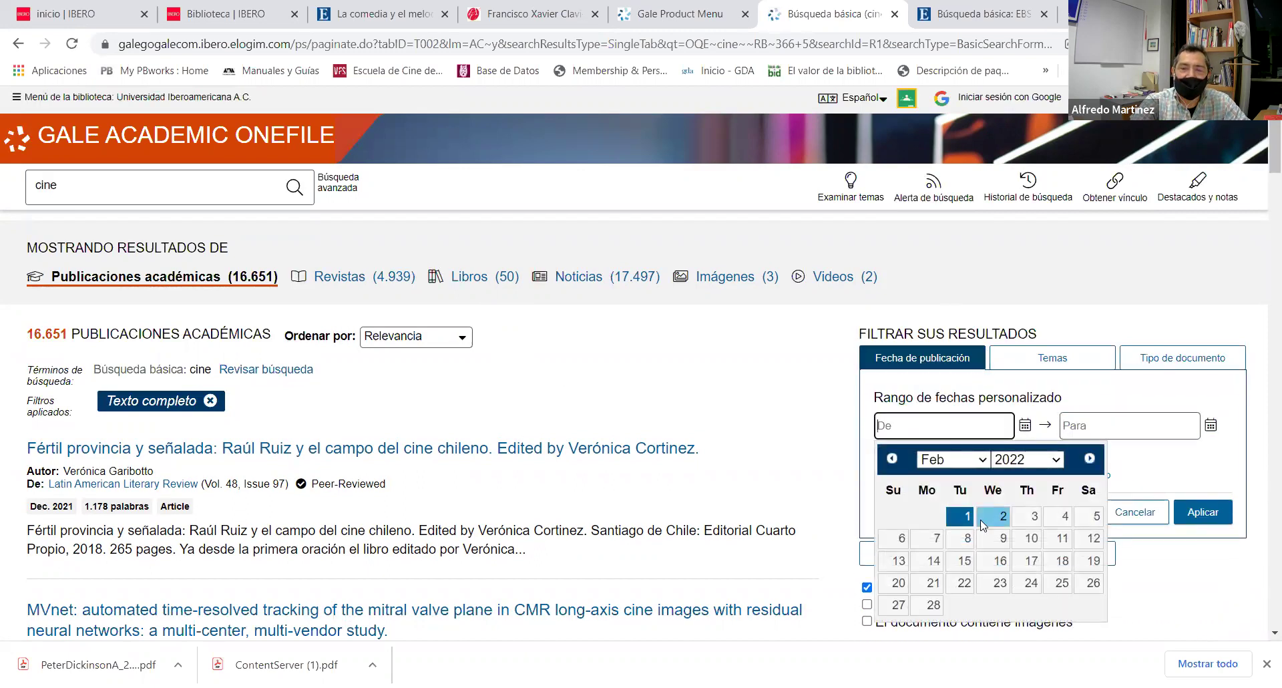
pyautogui.click(1058, 461)
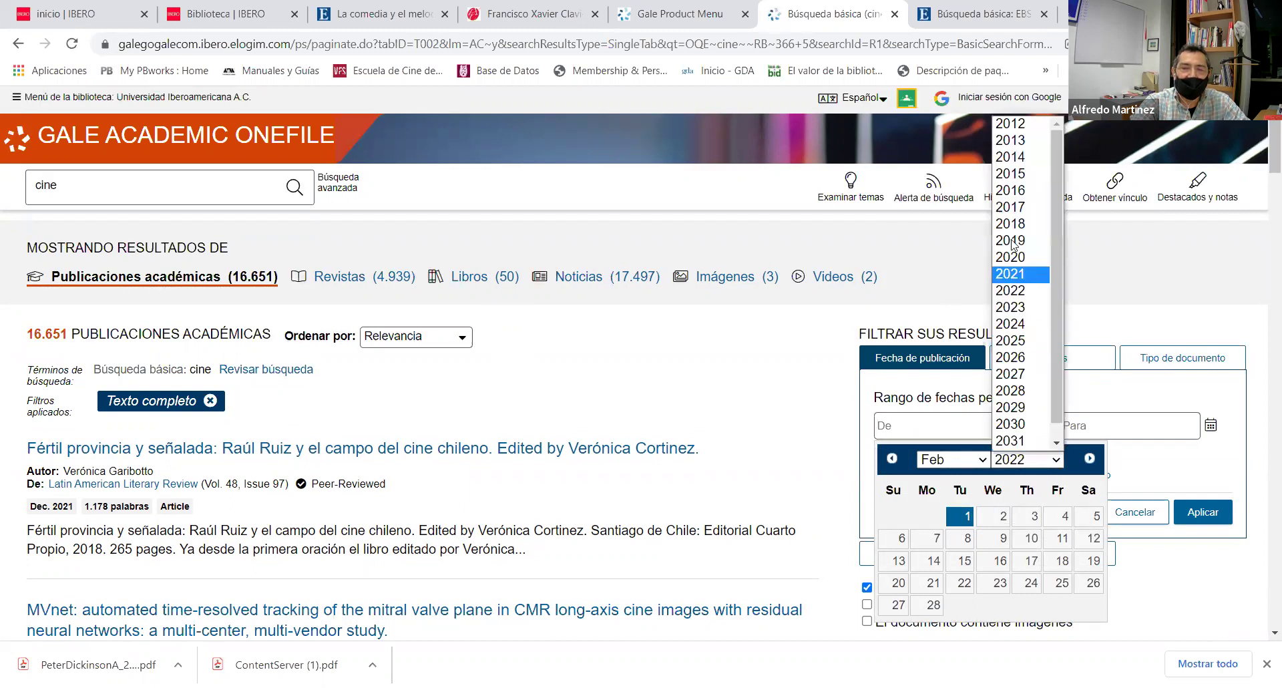
pyautogui.click(790, 419)
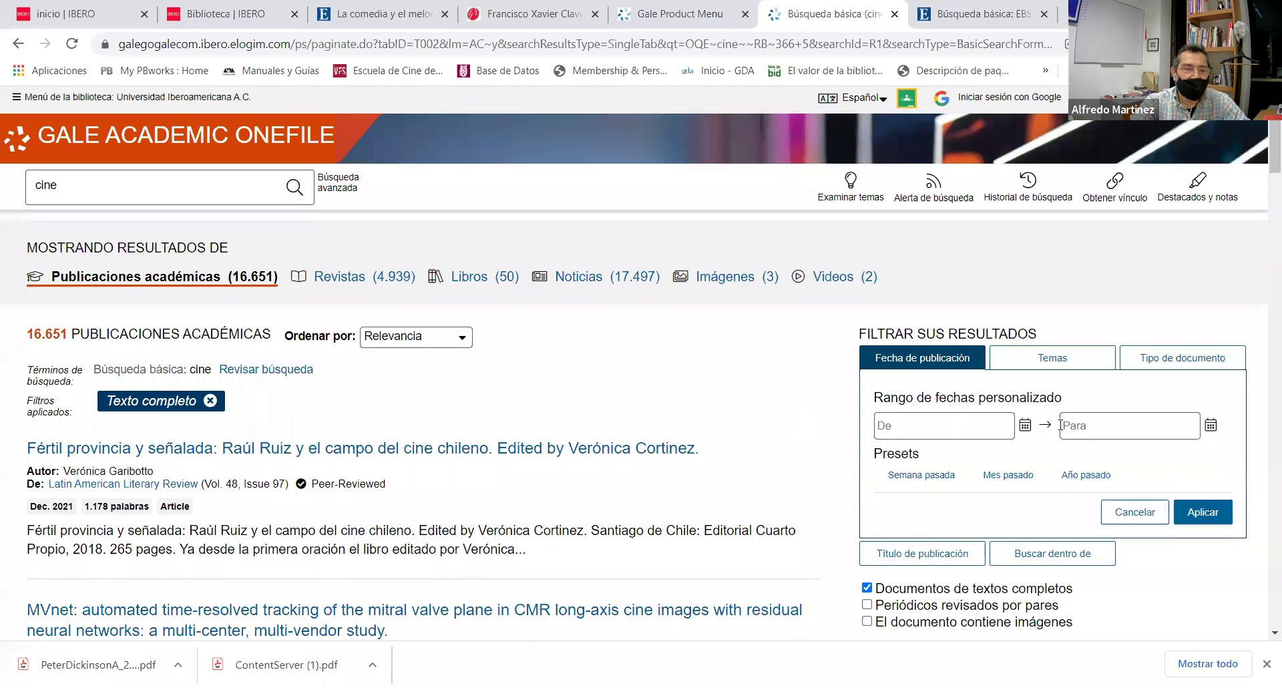
pyautogui.click(1136, 511)
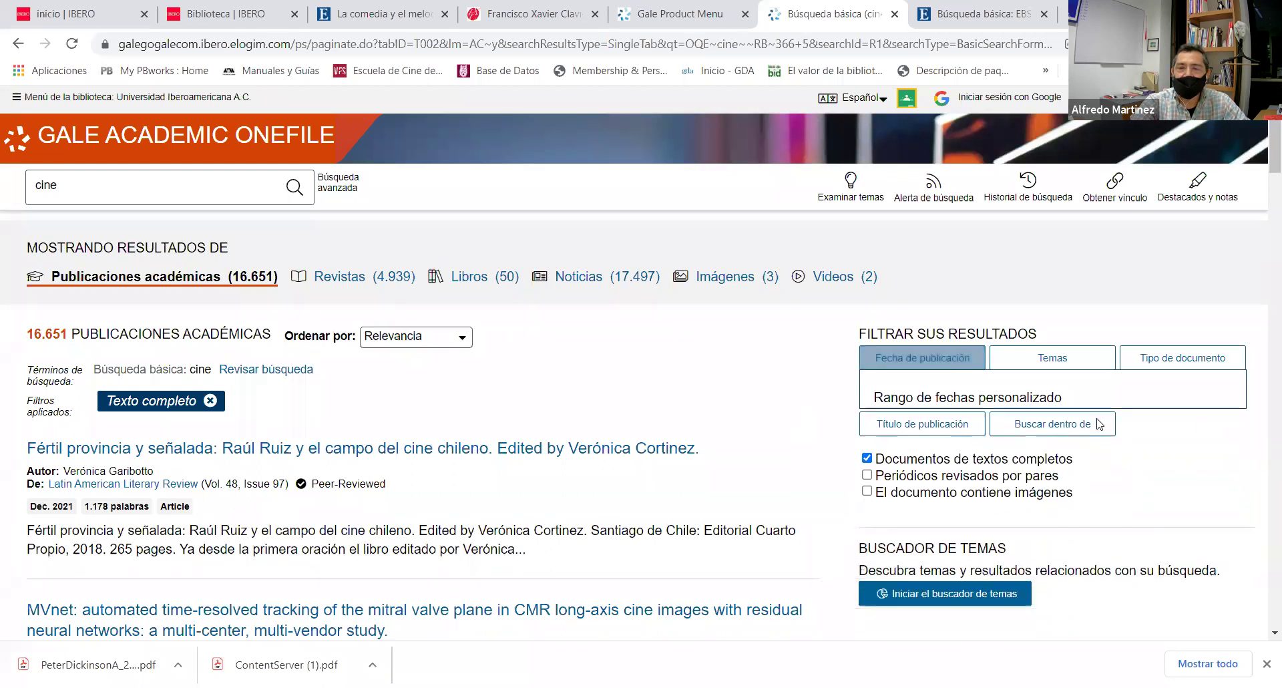
# Filter the academic publications by the topic "Movie directors"
pyautogui.click(1057, 363)
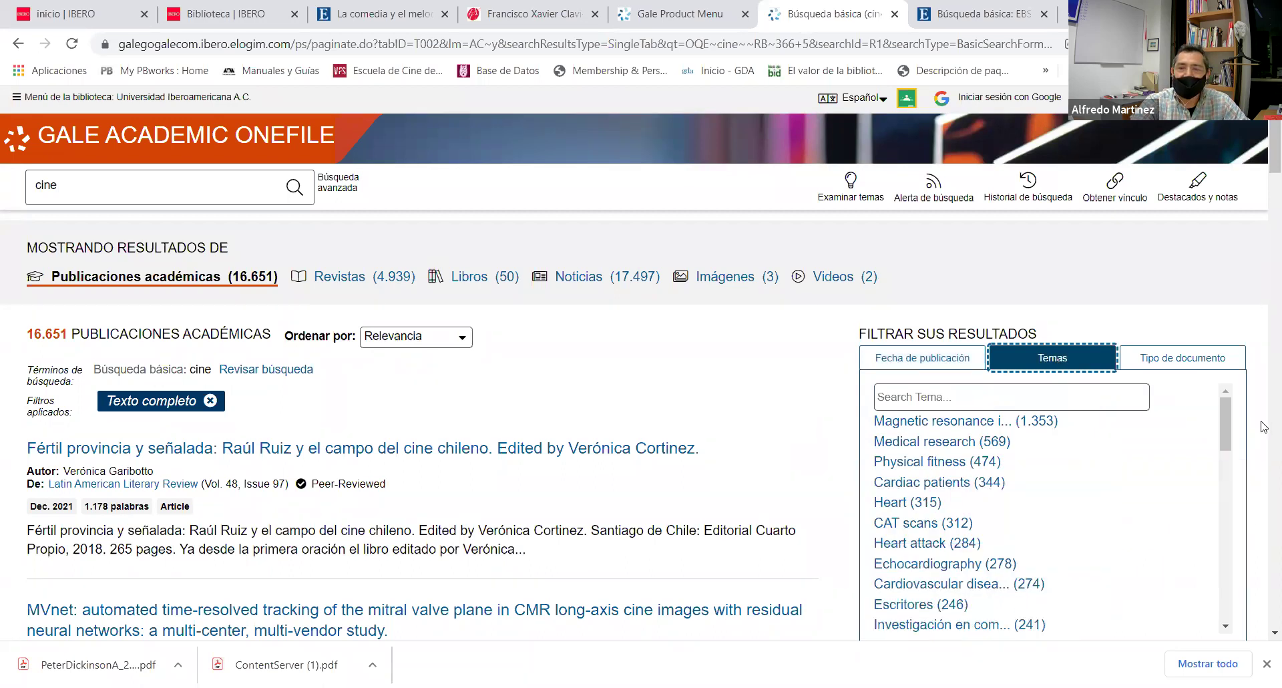
pyautogui.scroll(-2, 1265, 427)
pyautogui.scroll(-1, 1264, 426)
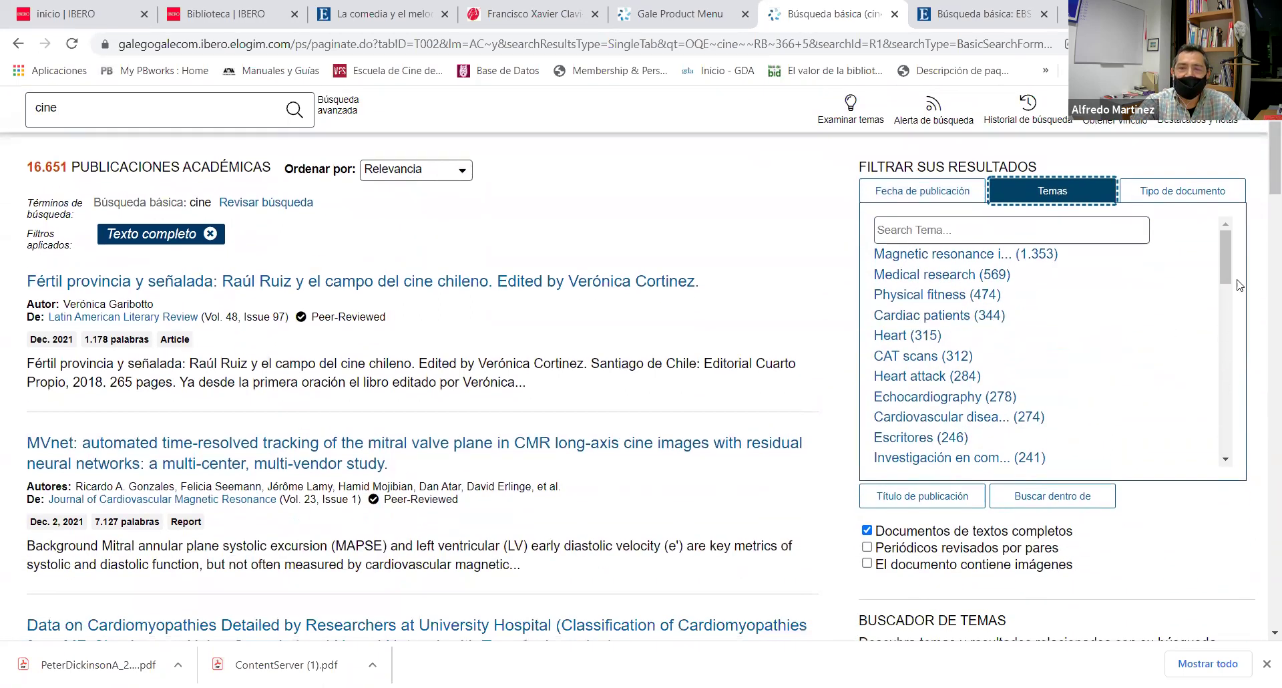
pyautogui.moveTo(1228, 269)
pyautogui.mouseDown()
pyautogui.moveTo(1231, 441)
pyautogui.moveTo(1219, 289)
pyautogui.mouseUp()
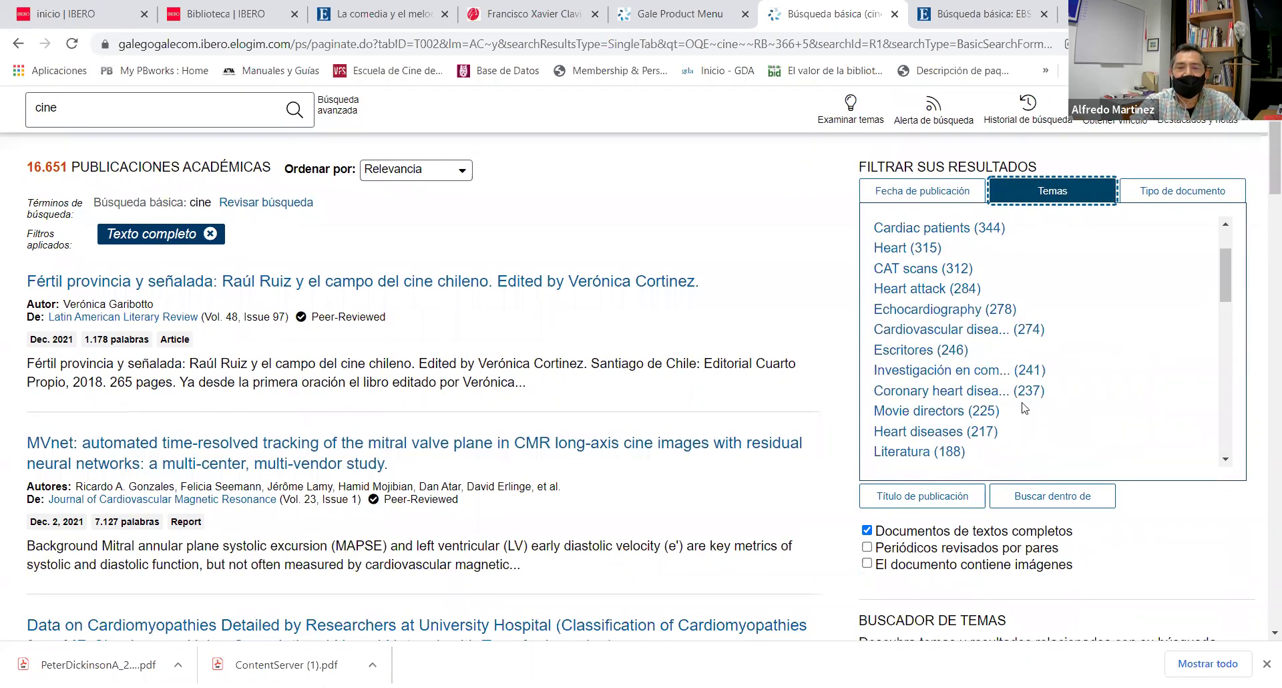
pyautogui.click(919, 419)
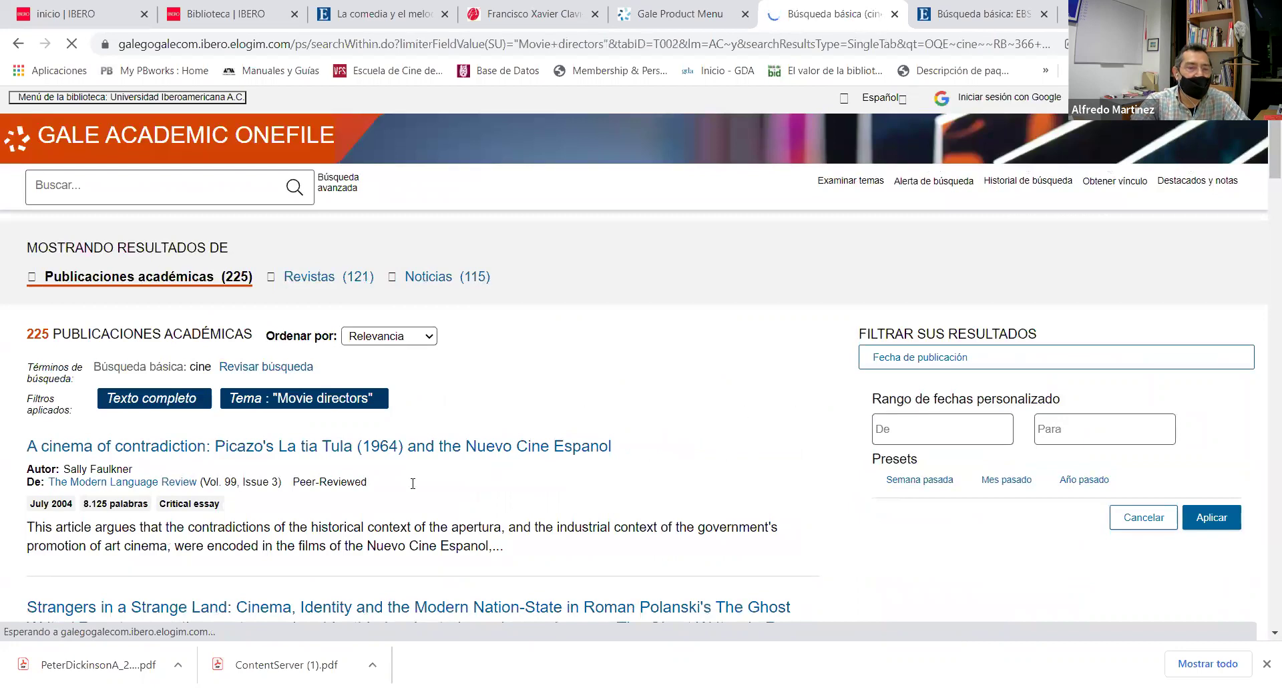
# Examine the document type filter's options for the academic publications, and close it without applying any
pyautogui.scroll(-1, 772, 506)
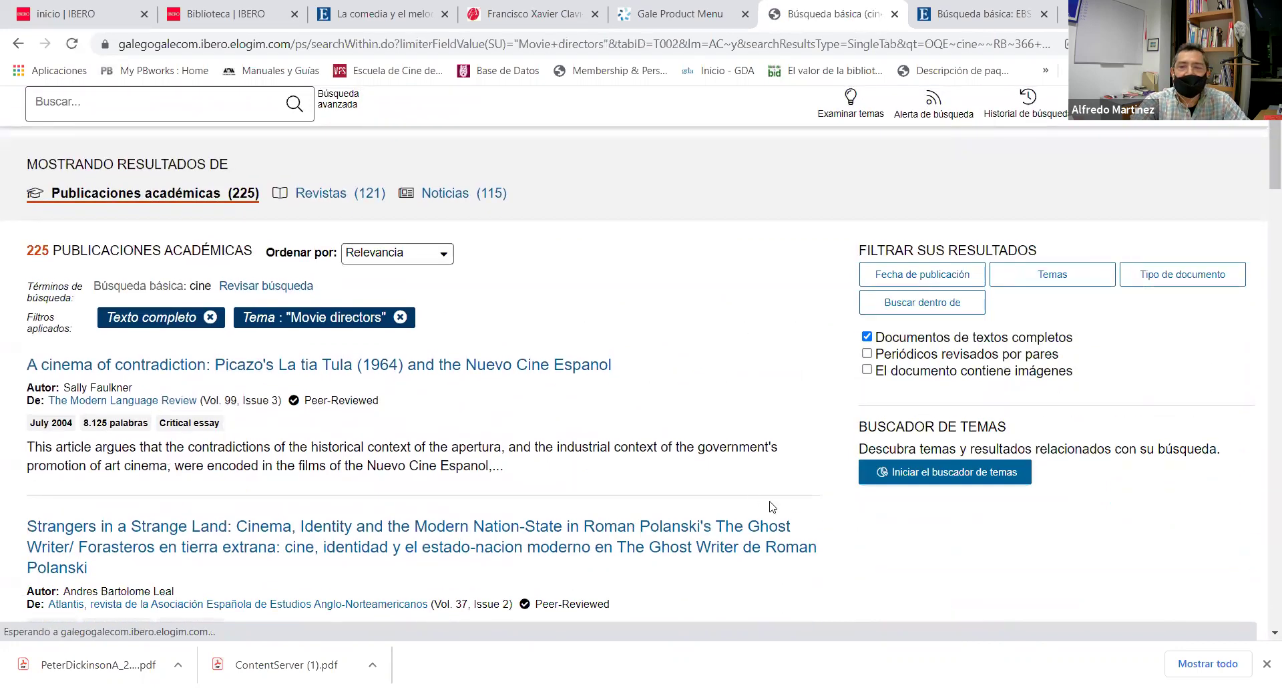
pyautogui.scroll(1, 771, 506)
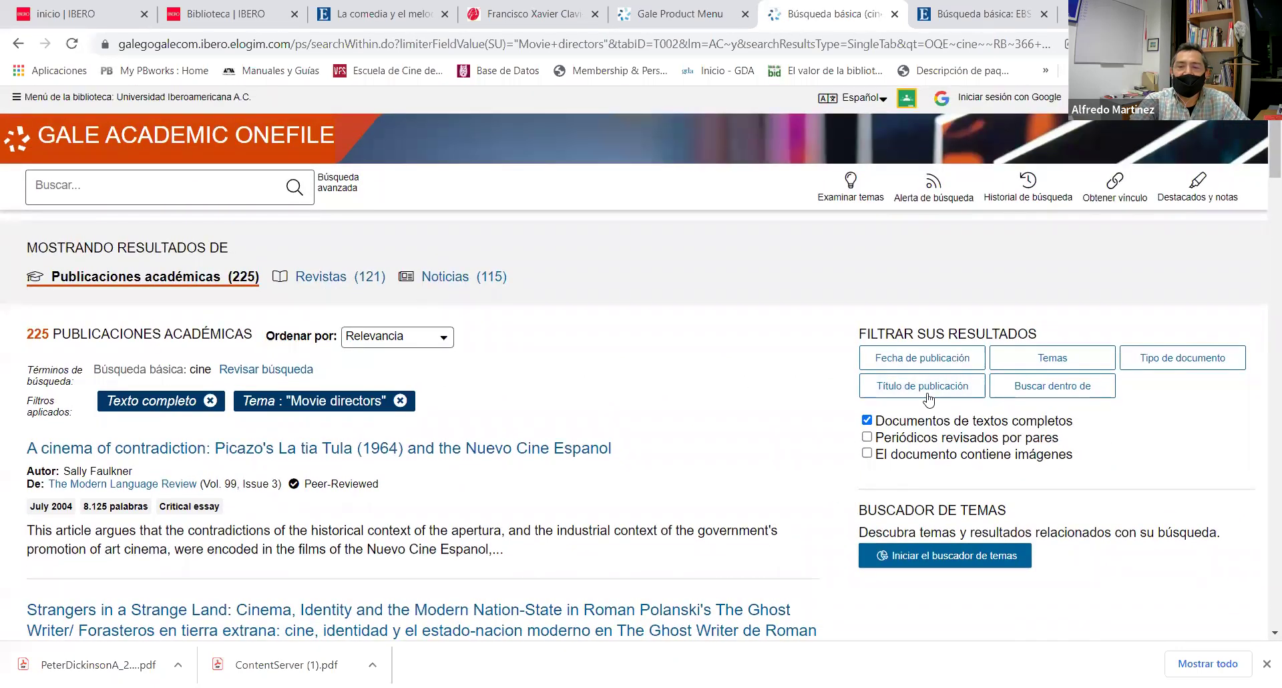
pyautogui.click(1187, 360)
pyautogui.scroll(-1, 1220, 437)
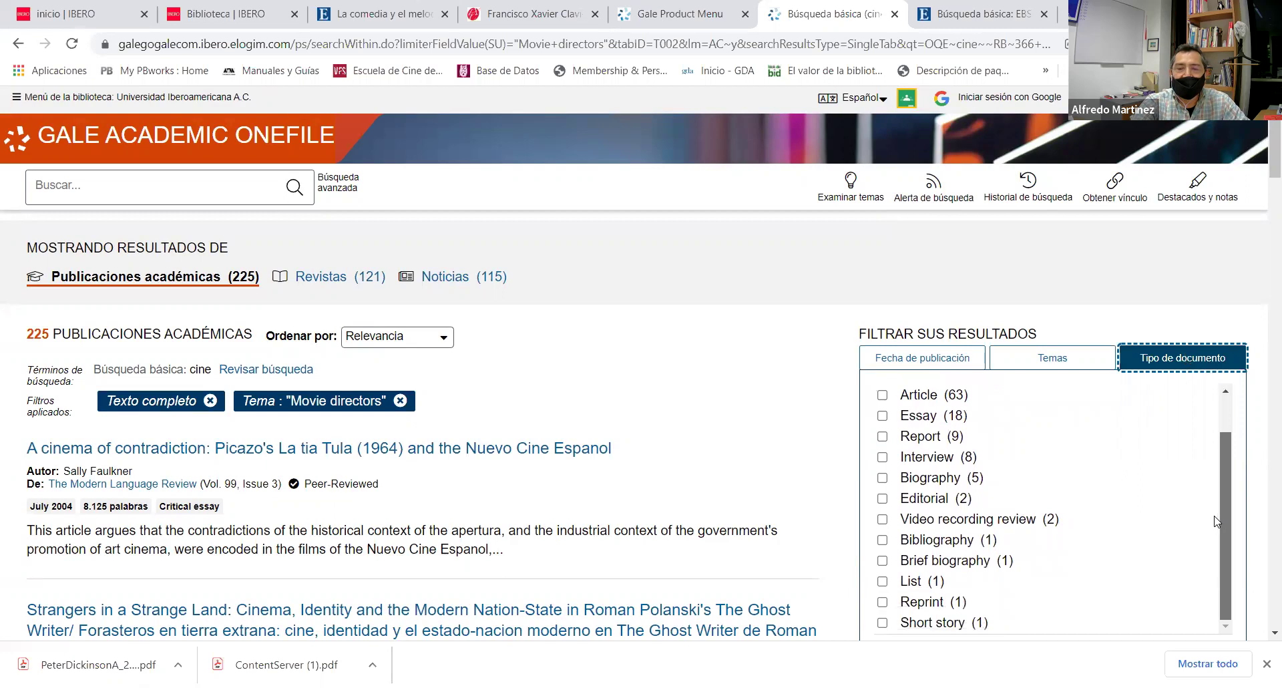
pyautogui.scroll(-2, 1189, 501)
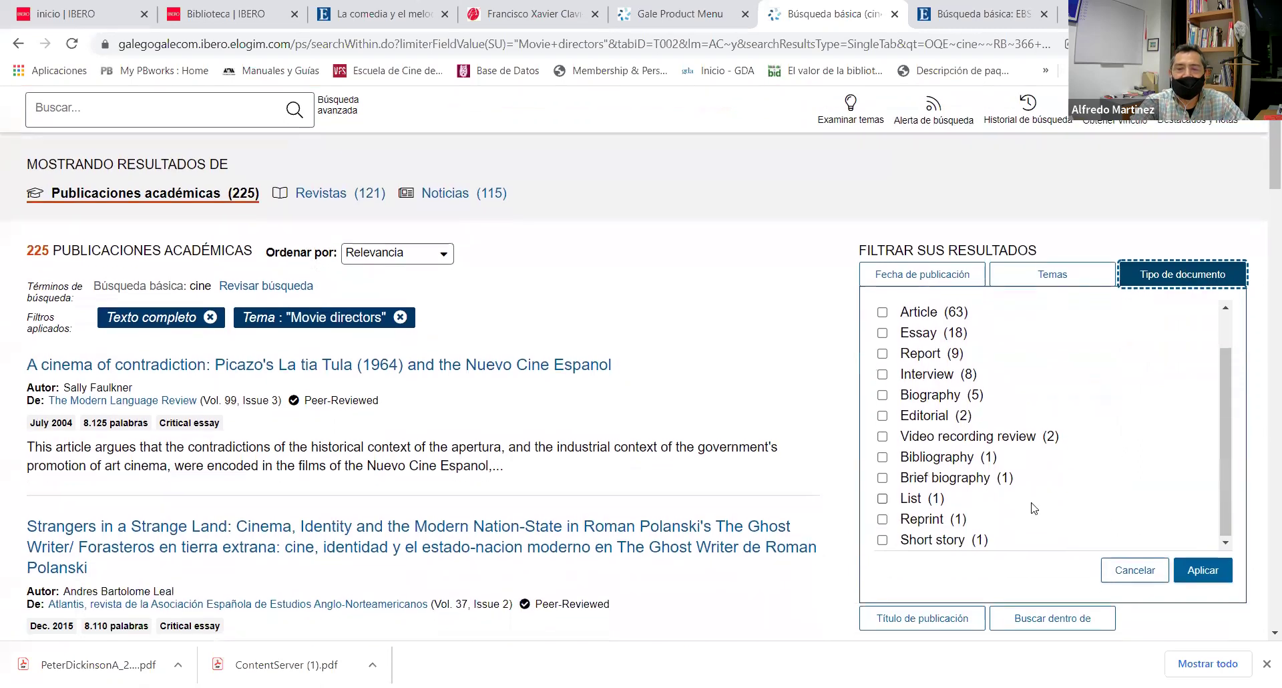
pyautogui.scroll(3, 1042, 488)
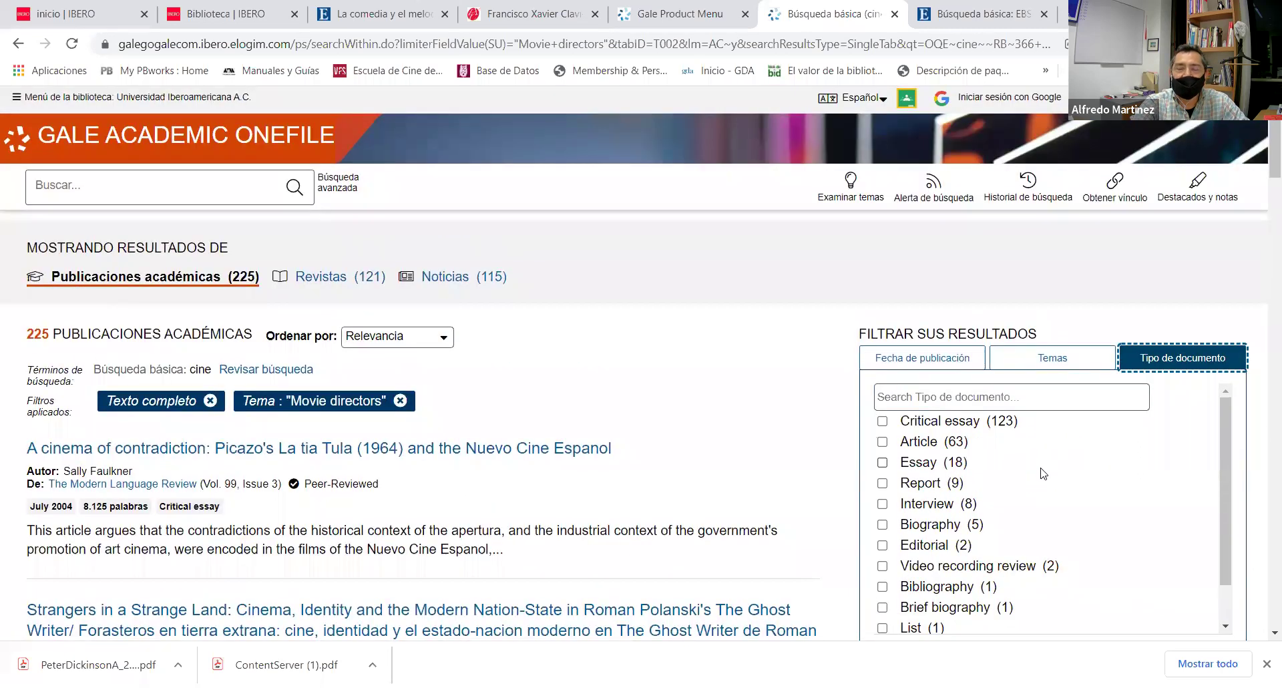
pyautogui.scroll(-1, 1044, 474)
pyautogui.scroll(-4, 1050, 473)
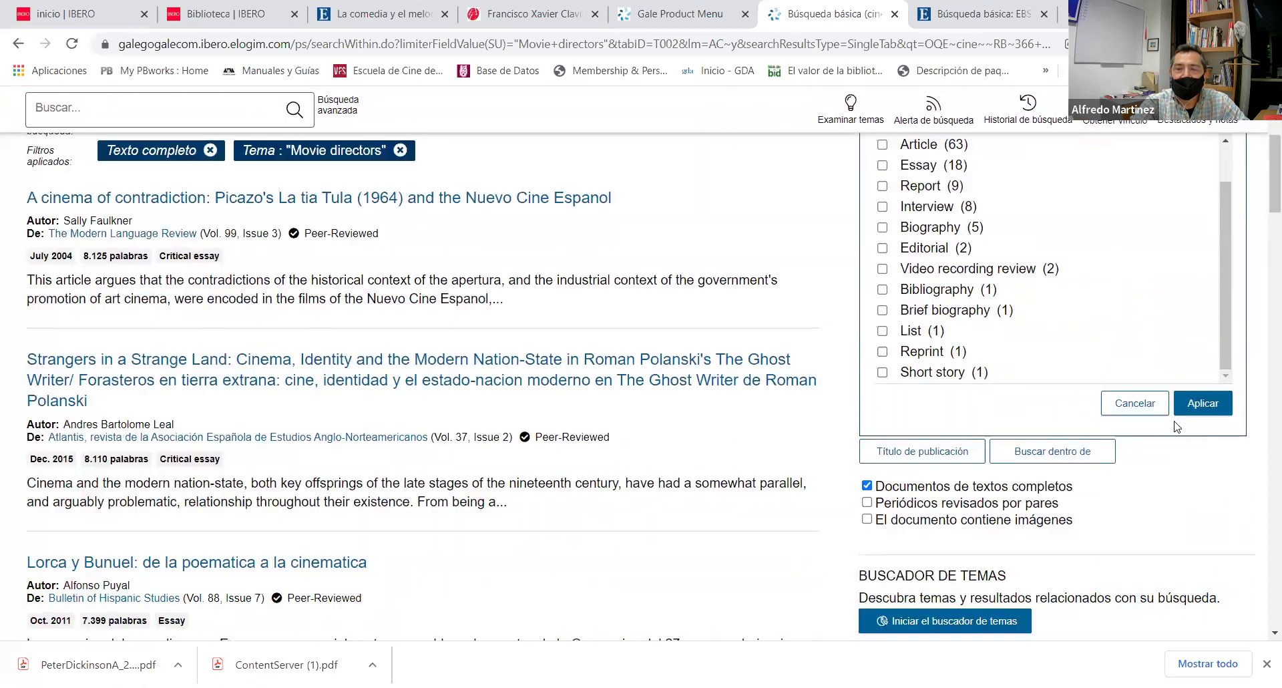
pyautogui.click(1131, 403)
pyautogui.scroll(4, 1148, 468)
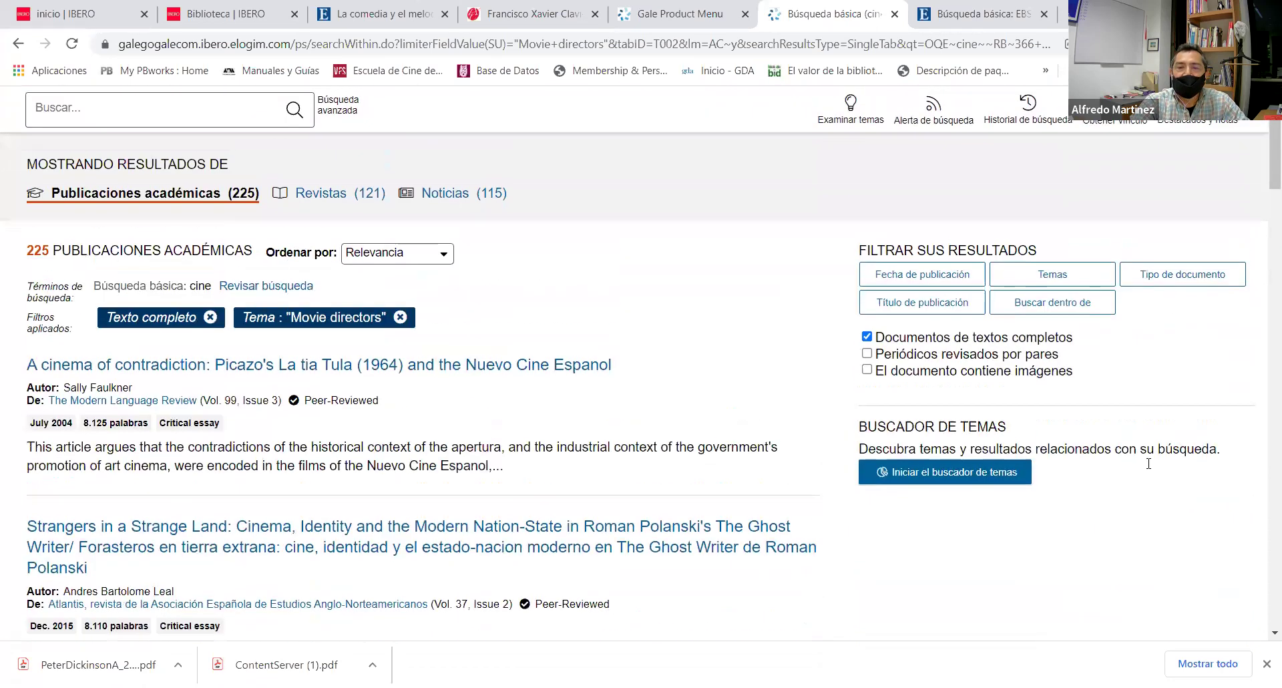
# Look over the publication title filter's journals and the "Buscar dentro de" search field for the filtered results
pyautogui.click(941, 396)
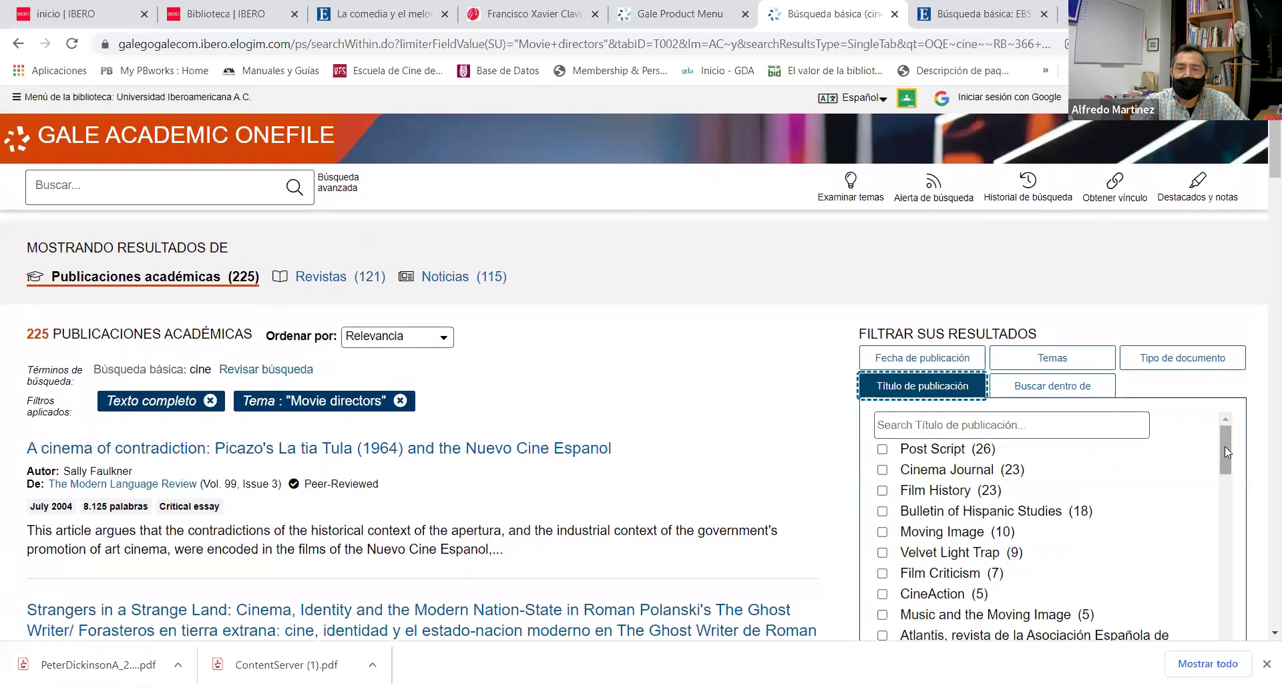
pyautogui.scroll(-1, 1264, 426)
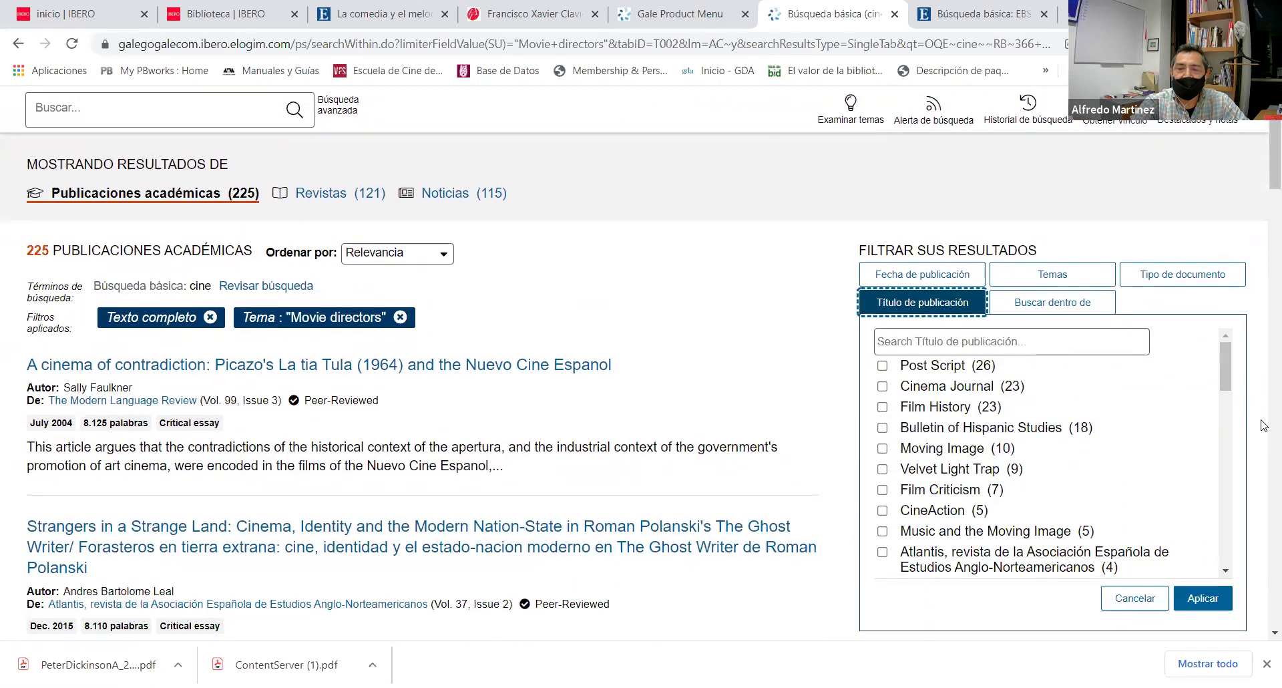
pyautogui.moveTo(1226, 368)
pyautogui.mouseDown()
pyautogui.moveTo(1240, 531)
pyautogui.moveTo(1244, 363)
pyautogui.mouseUp()
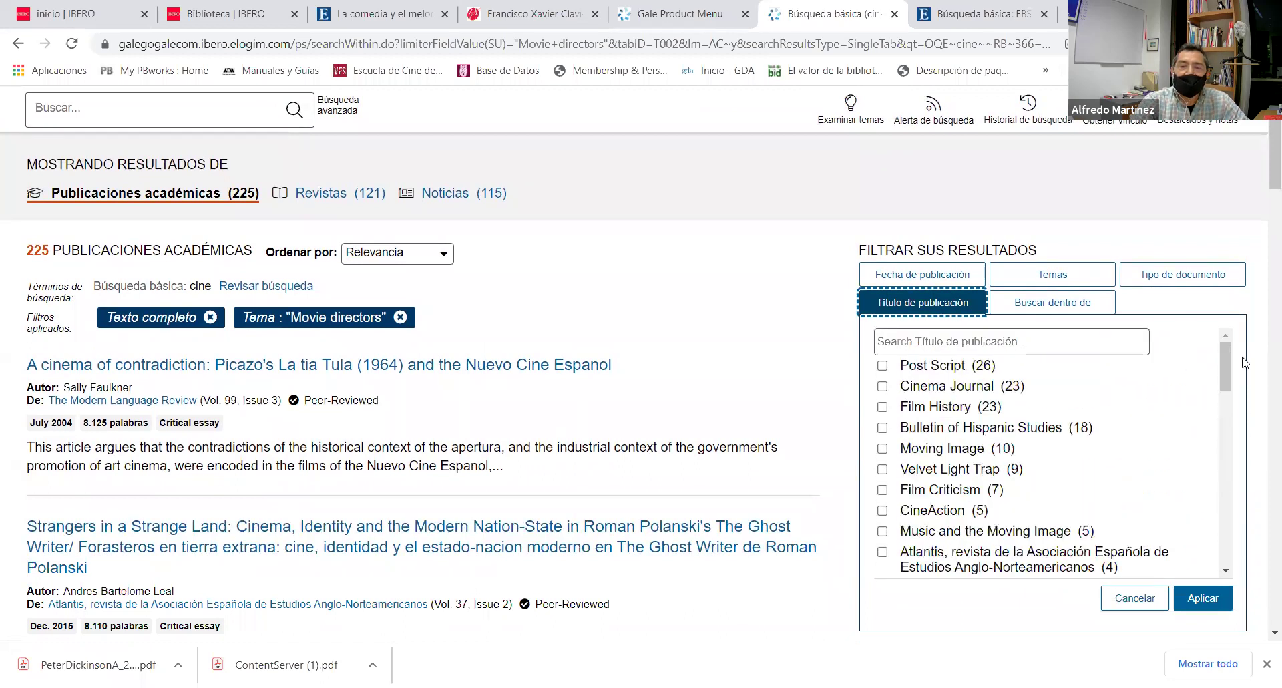
pyautogui.click(1069, 305)
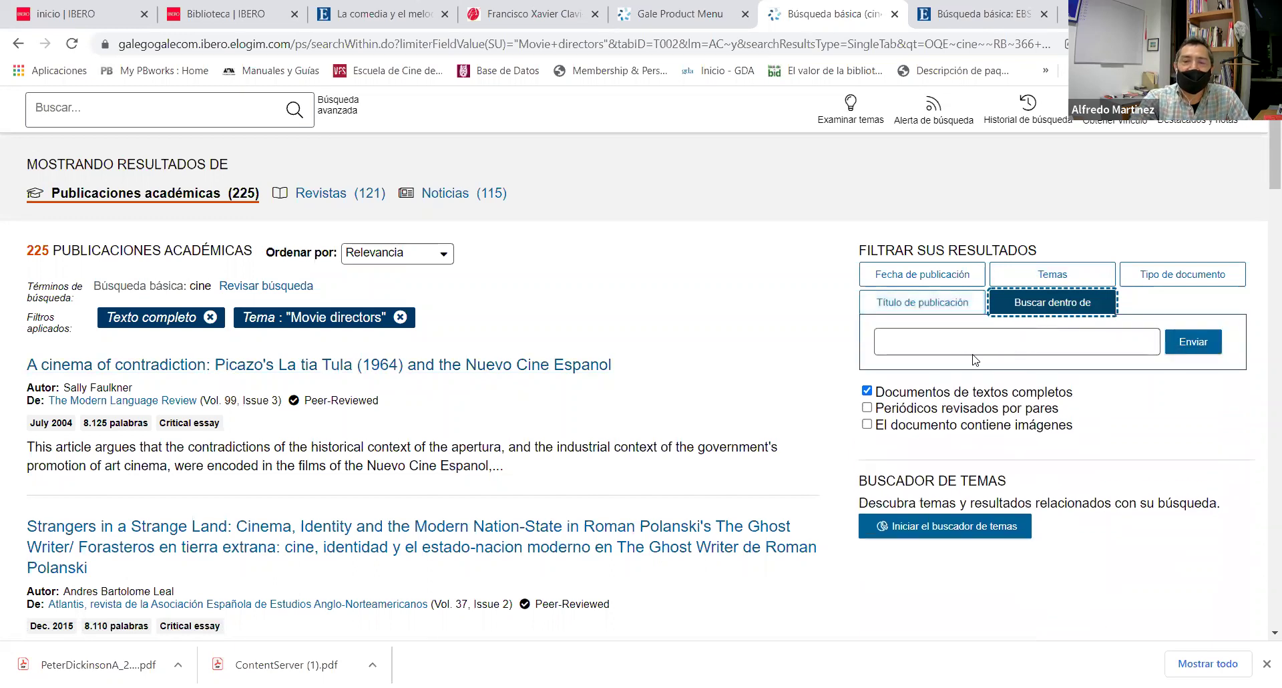
pyautogui.click(939, 338)
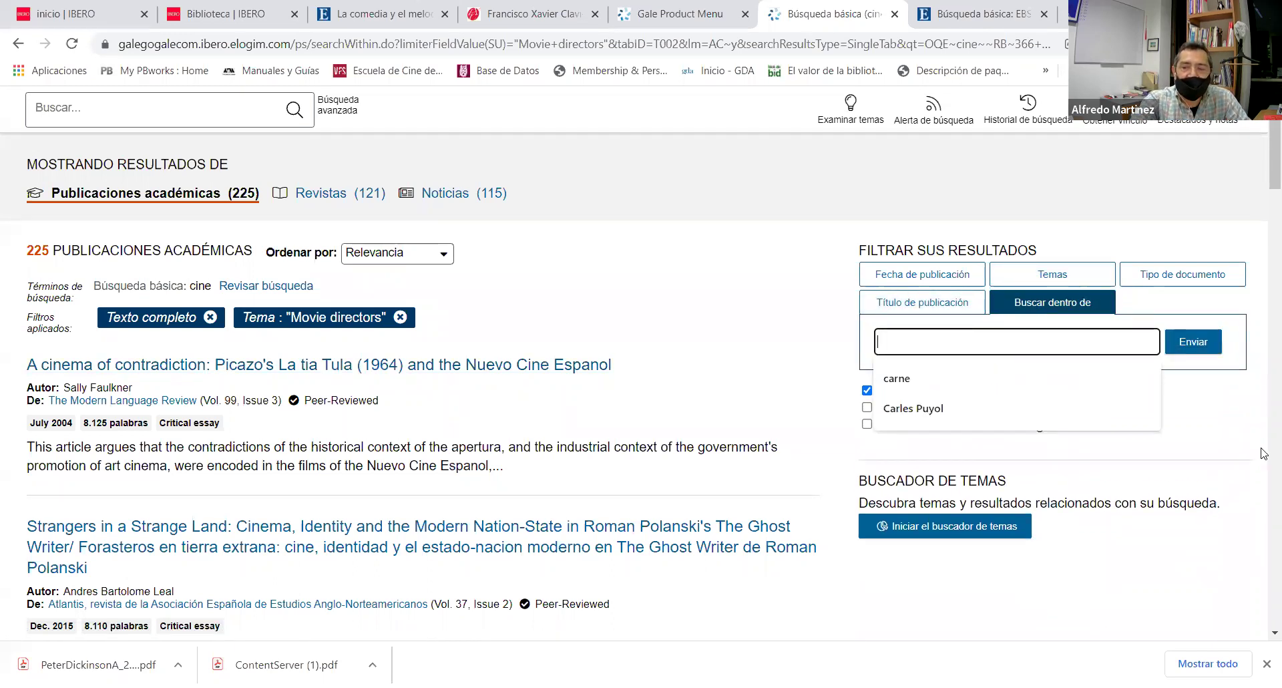
# Open the article "El acto colectivo de recordar: historia y fantasia en El espiritu de la colmena y El laberinto del fauno" from the results
pyautogui.scroll(-7, 978, 391)
pyautogui.scroll(8, 915, 394)
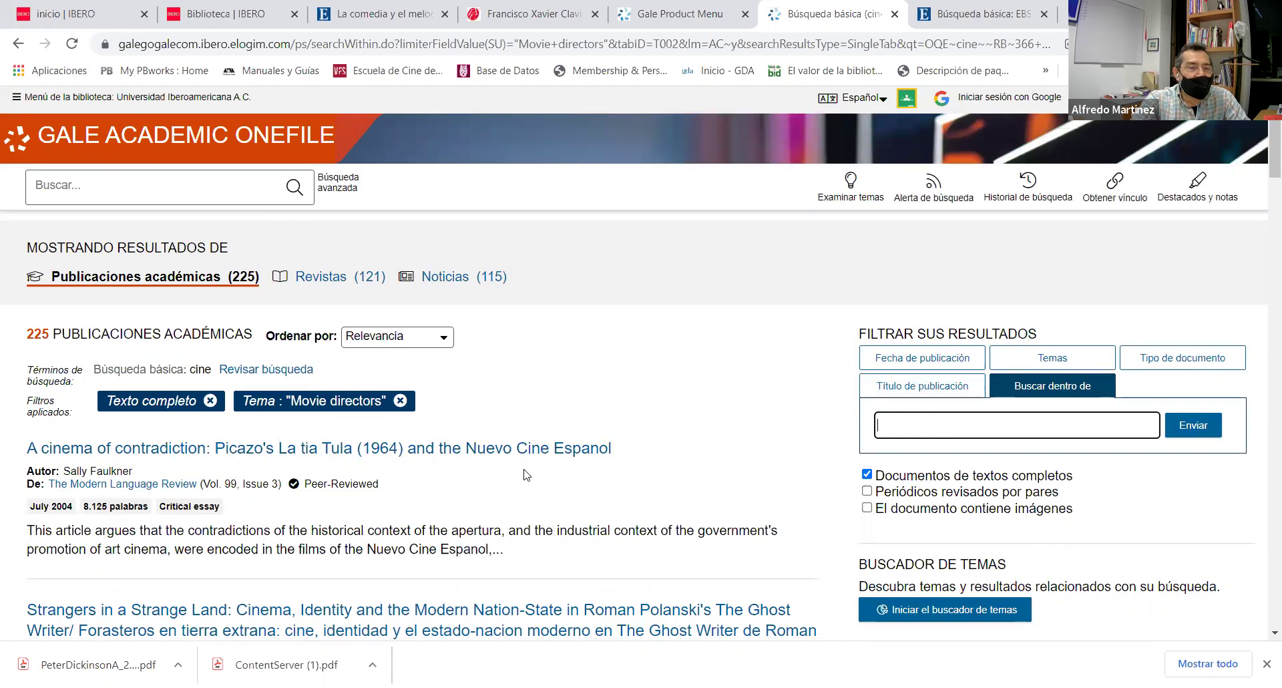
pyautogui.scroll(-9, 527, 474)
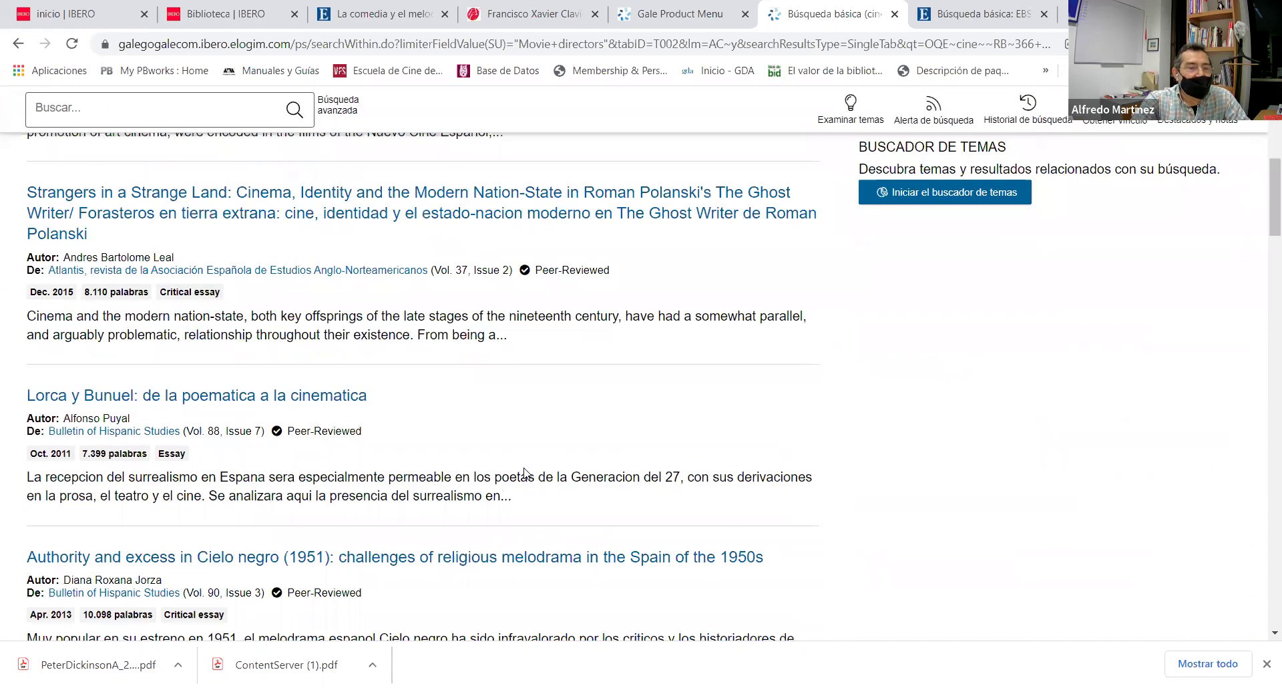
pyautogui.scroll(-3, 527, 474)
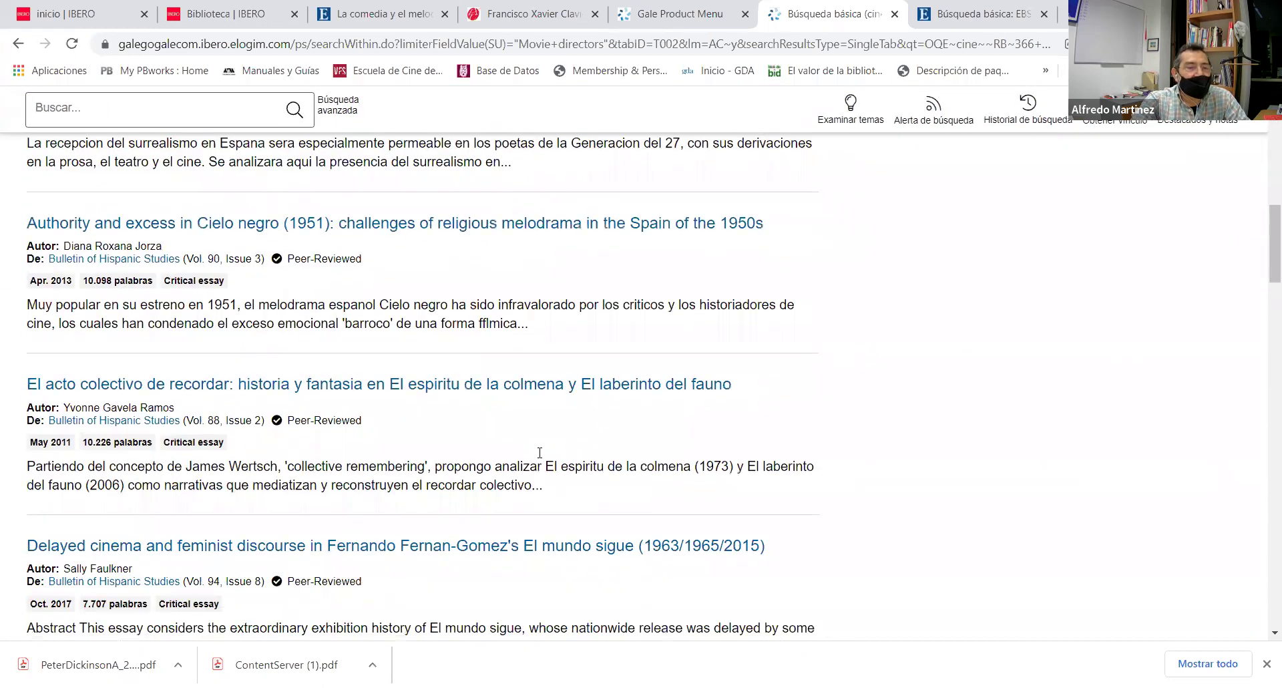
pyautogui.click(292, 393)
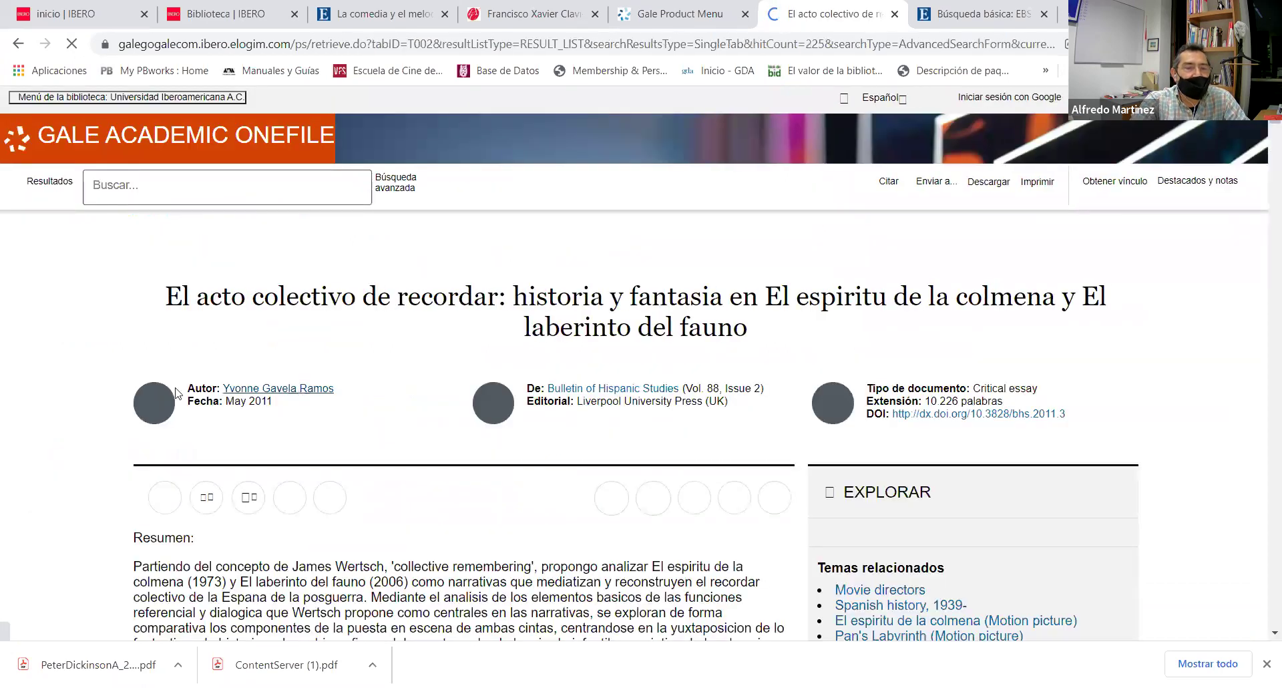
# Examine the article's author, date, publication, length, Spanish and English abstracts, and related topics
pyautogui.moveTo(349, 393); pyautogui.dragTo(222, 390)
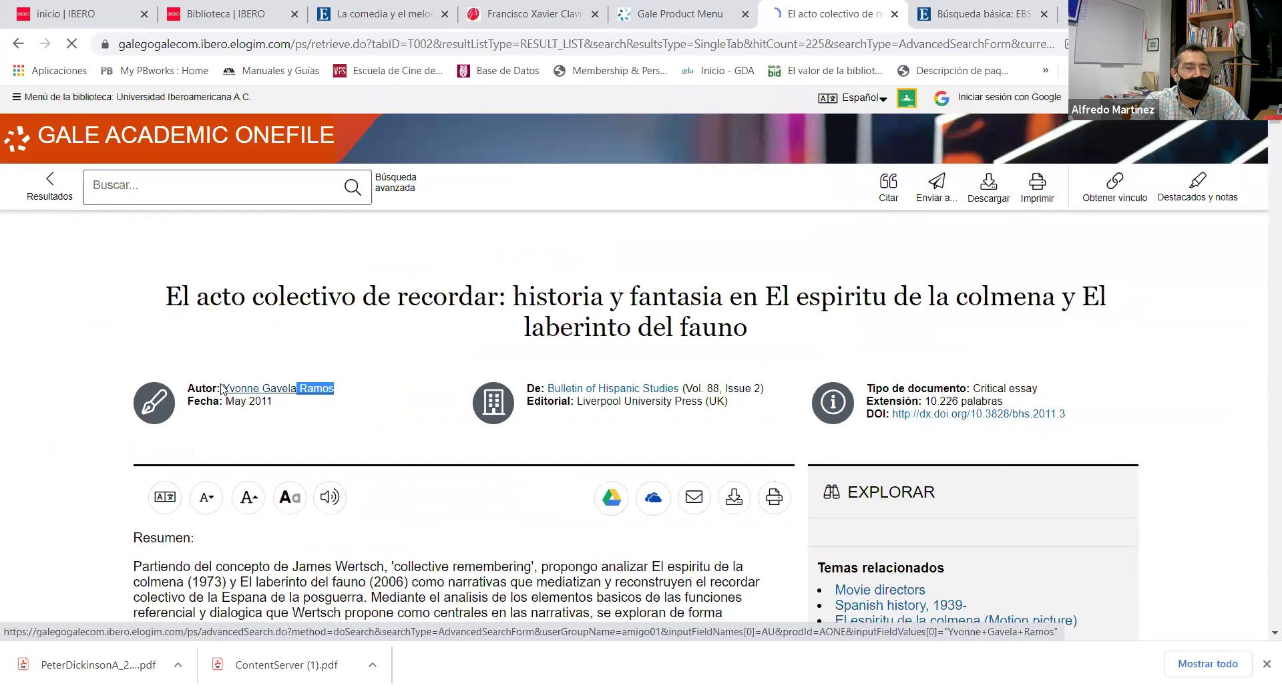
pyautogui.doubleClick(270, 403)
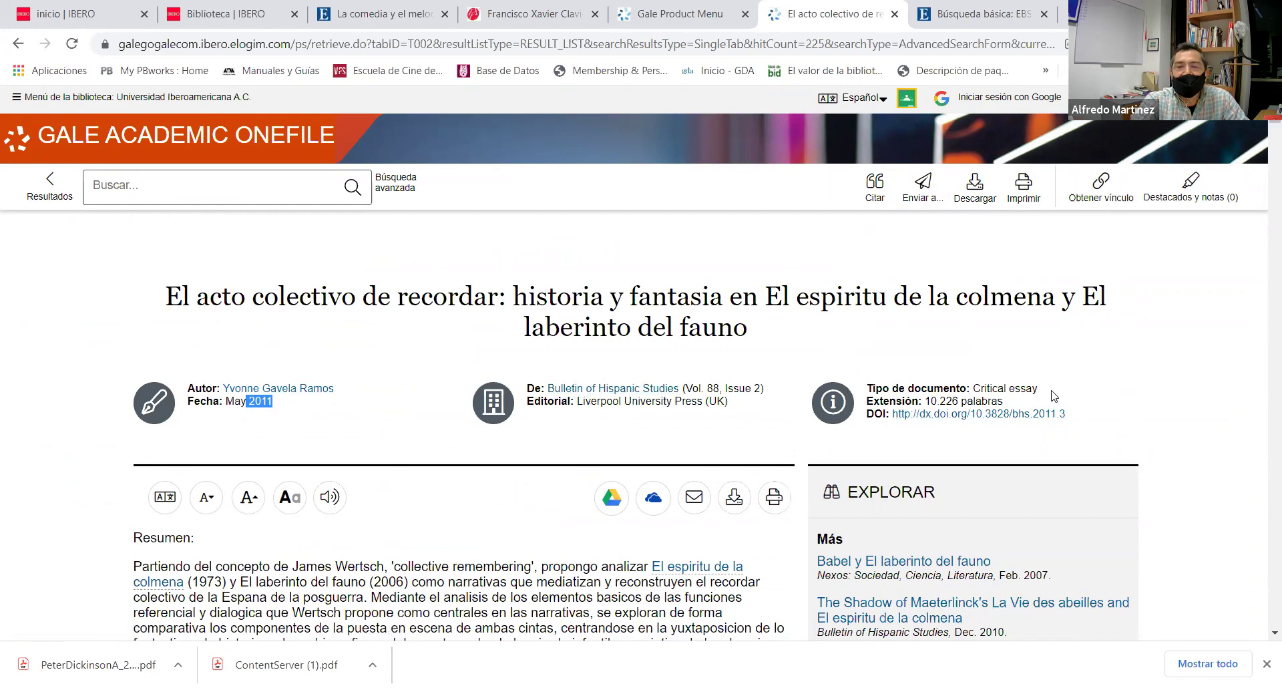
pyautogui.moveTo(1053, 396); pyautogui.dragTo(894, 403)
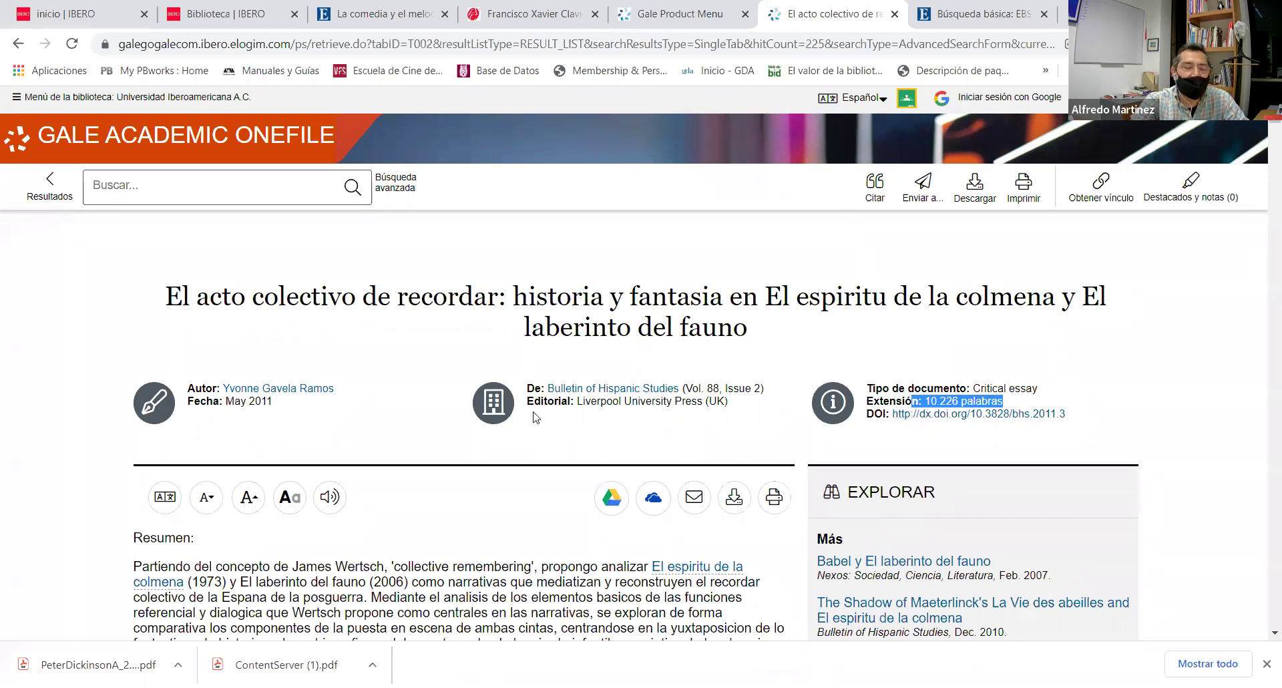
pyautogui.scroll(-1, 534, 418)
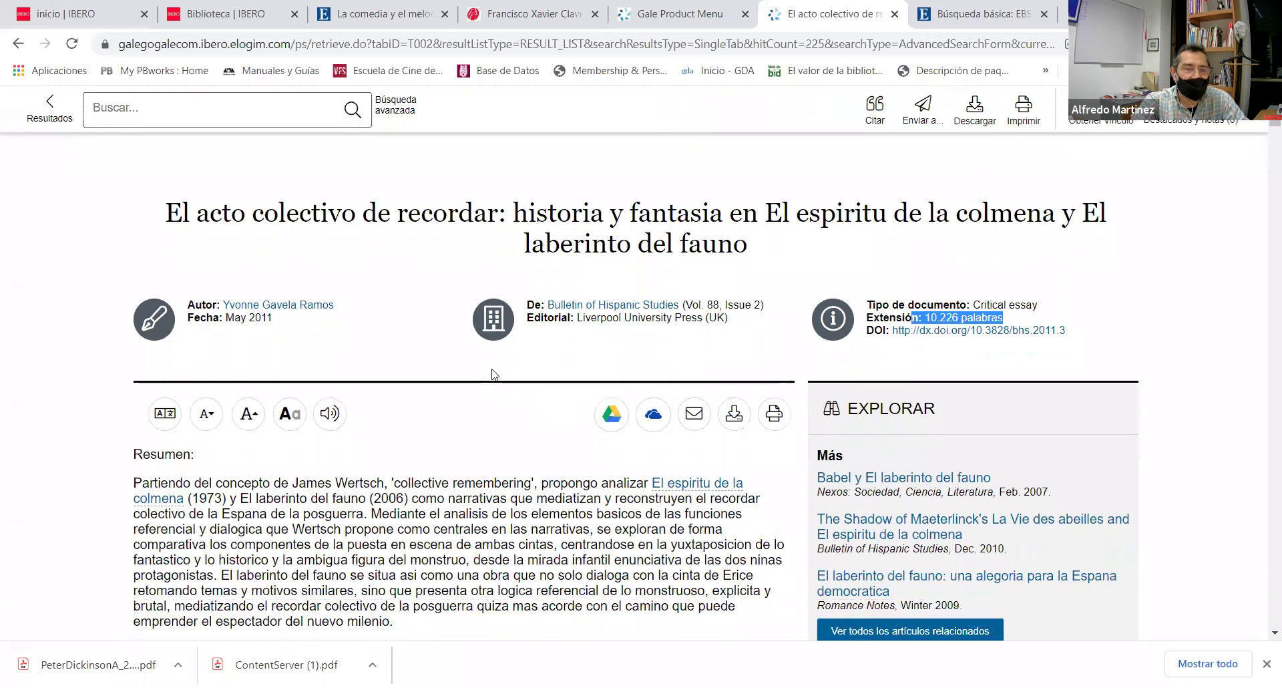
pyautogui.scroll(-2, 446, 395)
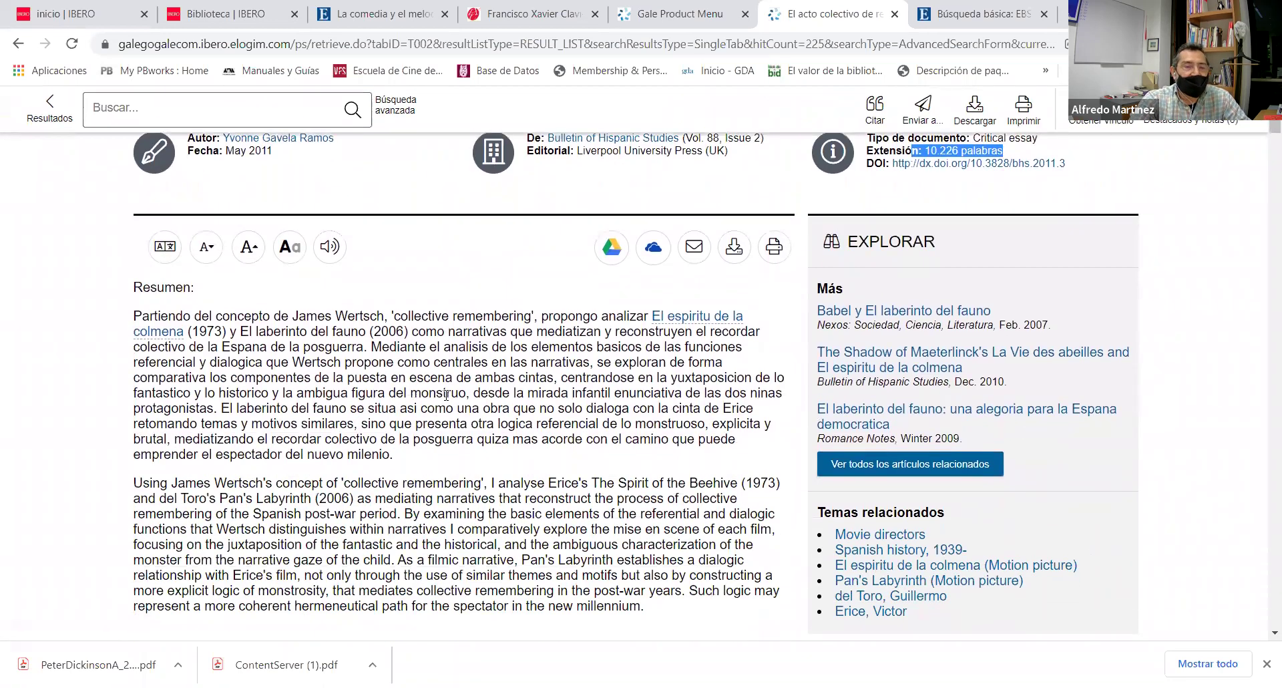
pyautogui.scroll(1, 446, 394)
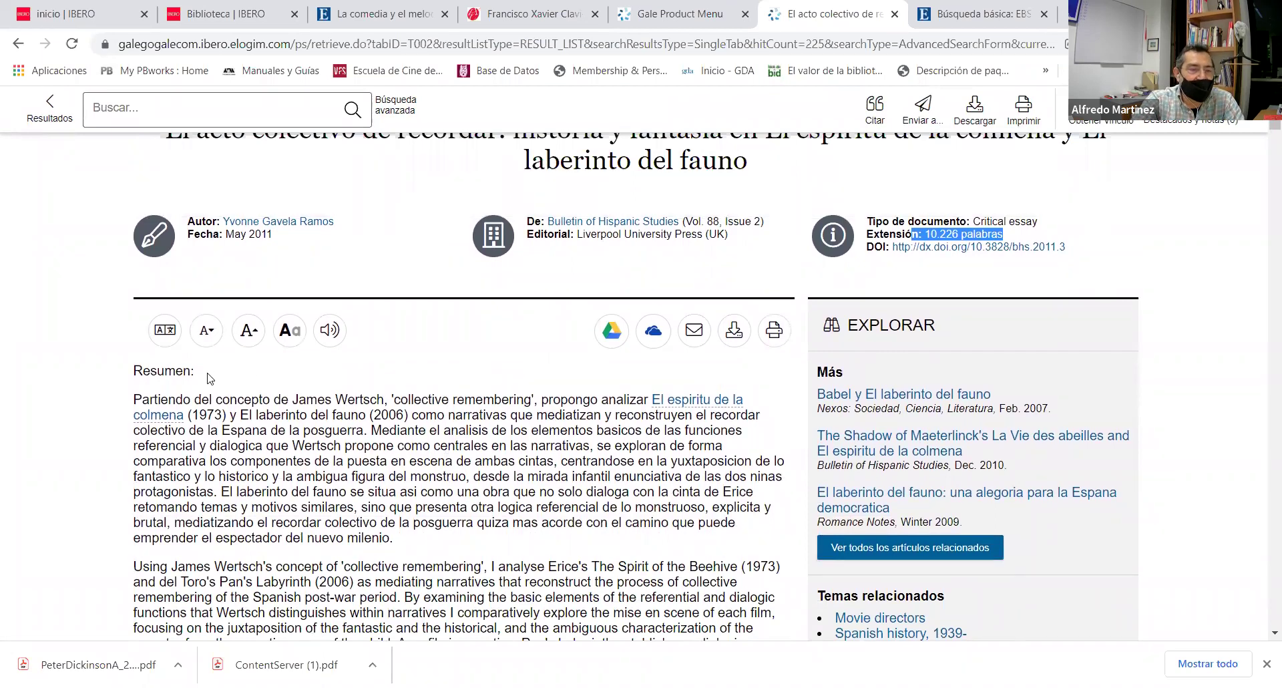
pyautogui.scroll(-6, 211, 378)
pyautogui.scroll(7, 211, 372)
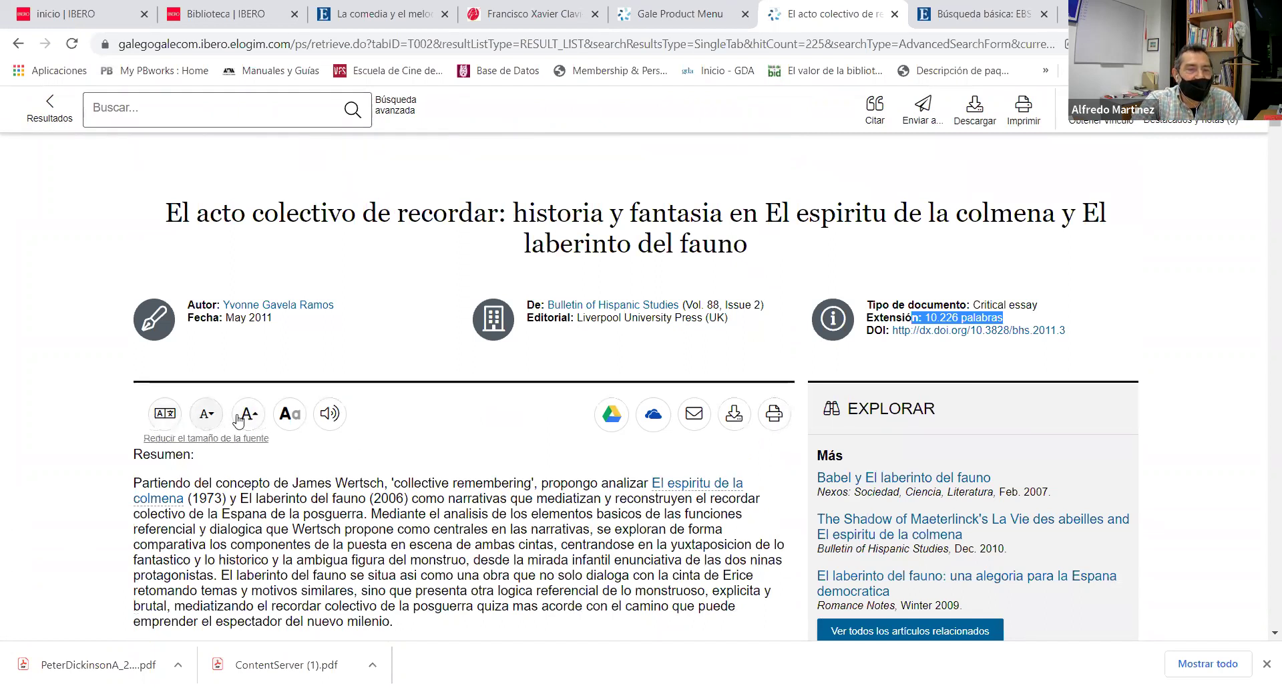
# Increase the article's font size by two levels, and reduce it by one level
pyautogui.click(244, 419)
pyautogui.click(245, 418)
pyautogui.click(207, 417)
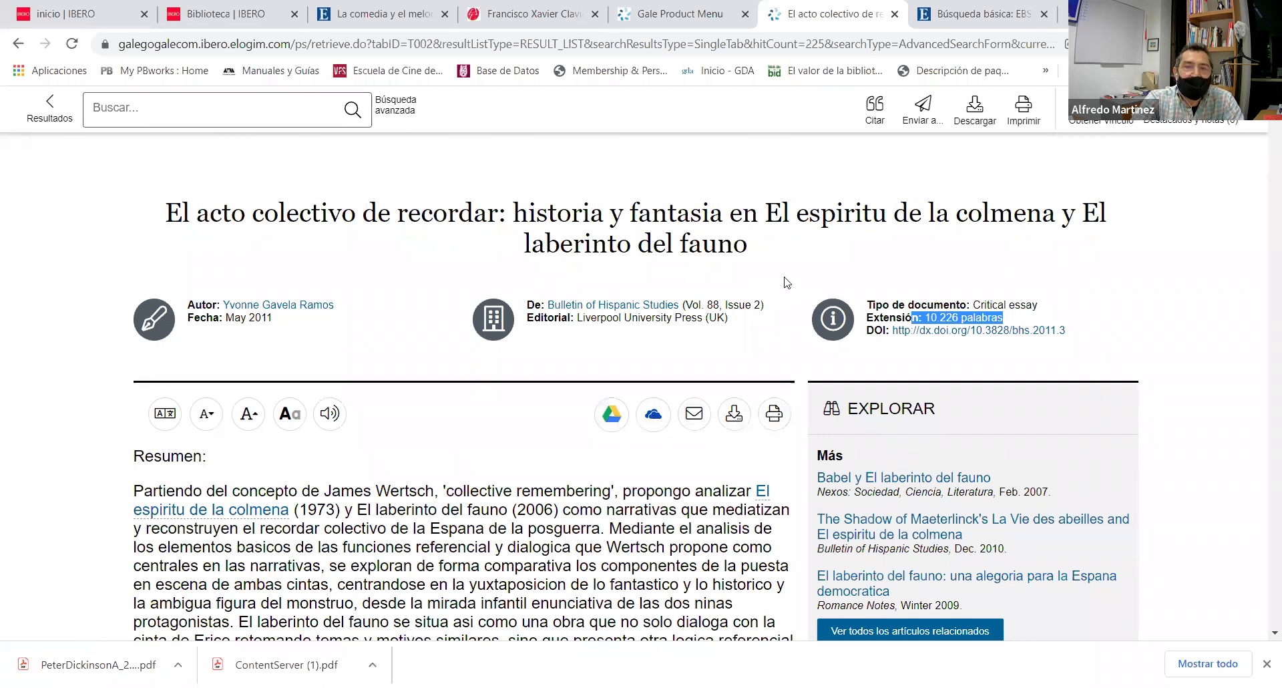
# View the article's citation formats and export options, and display and select its return link, closing both dialogs
pyautogui.click(879, 109)
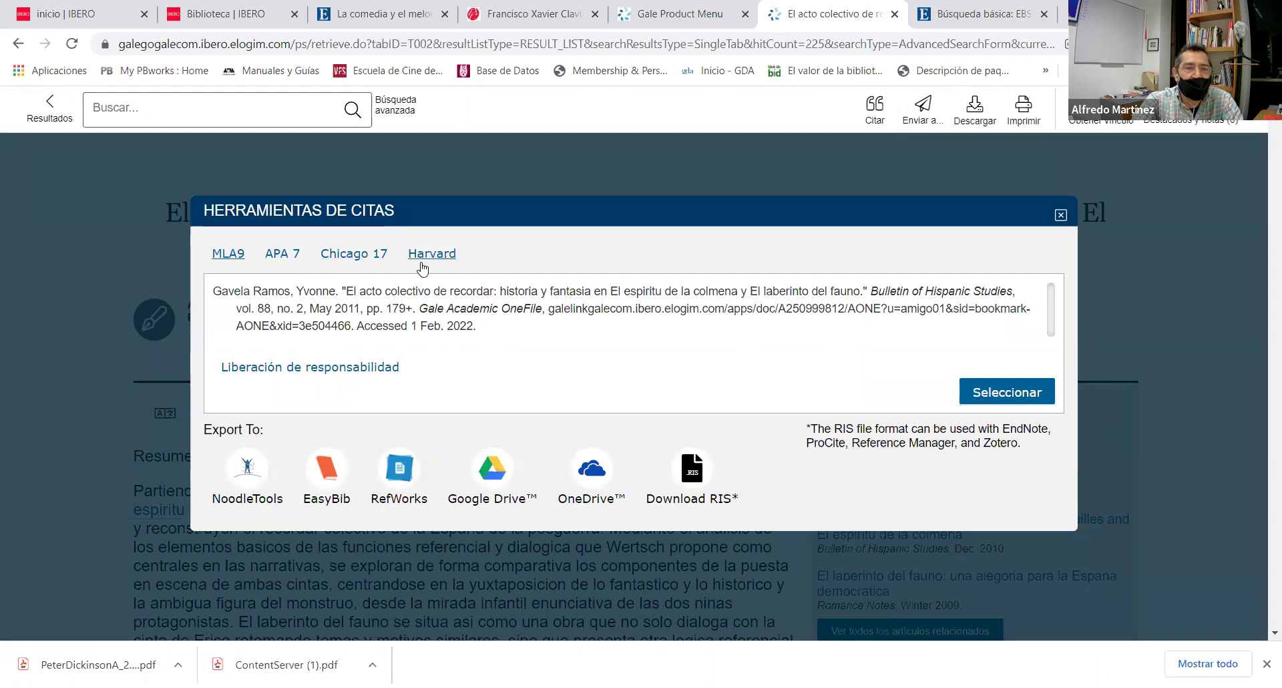
pyautogui.click(1062, 224)
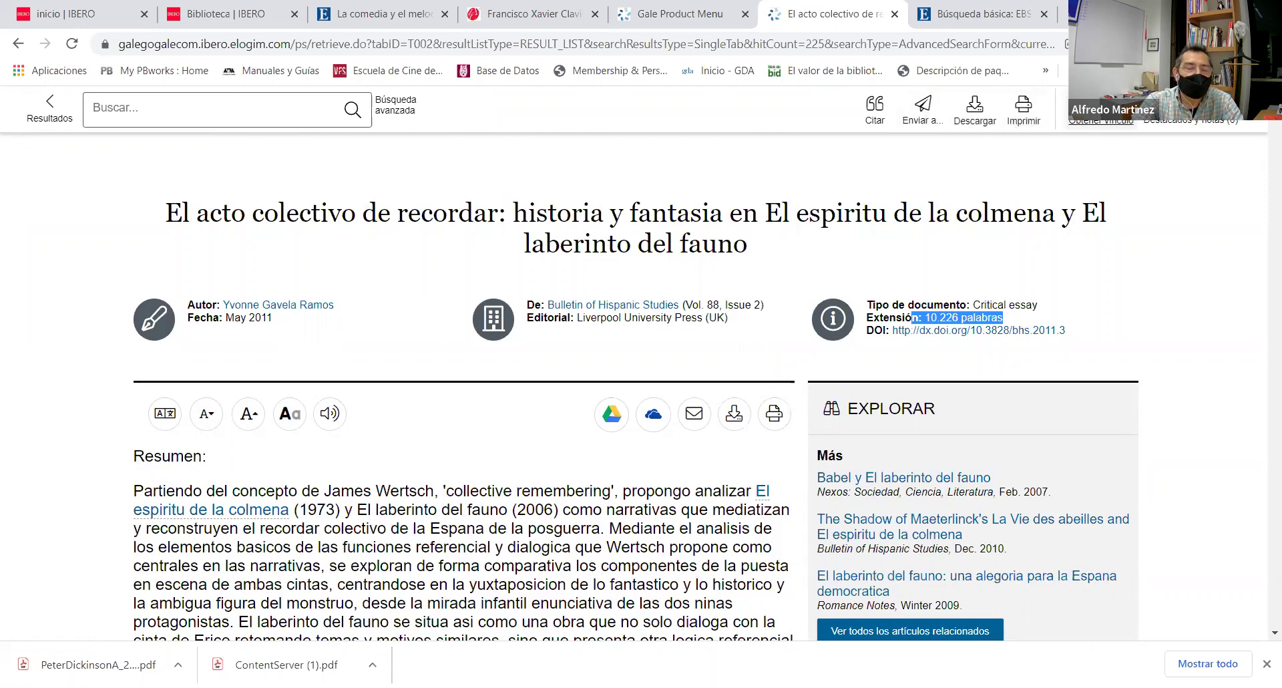
pyautogui.click(1102, 121)
pyautogui.moveTo(493, 386); pyautogui.dragTo(389, 364)
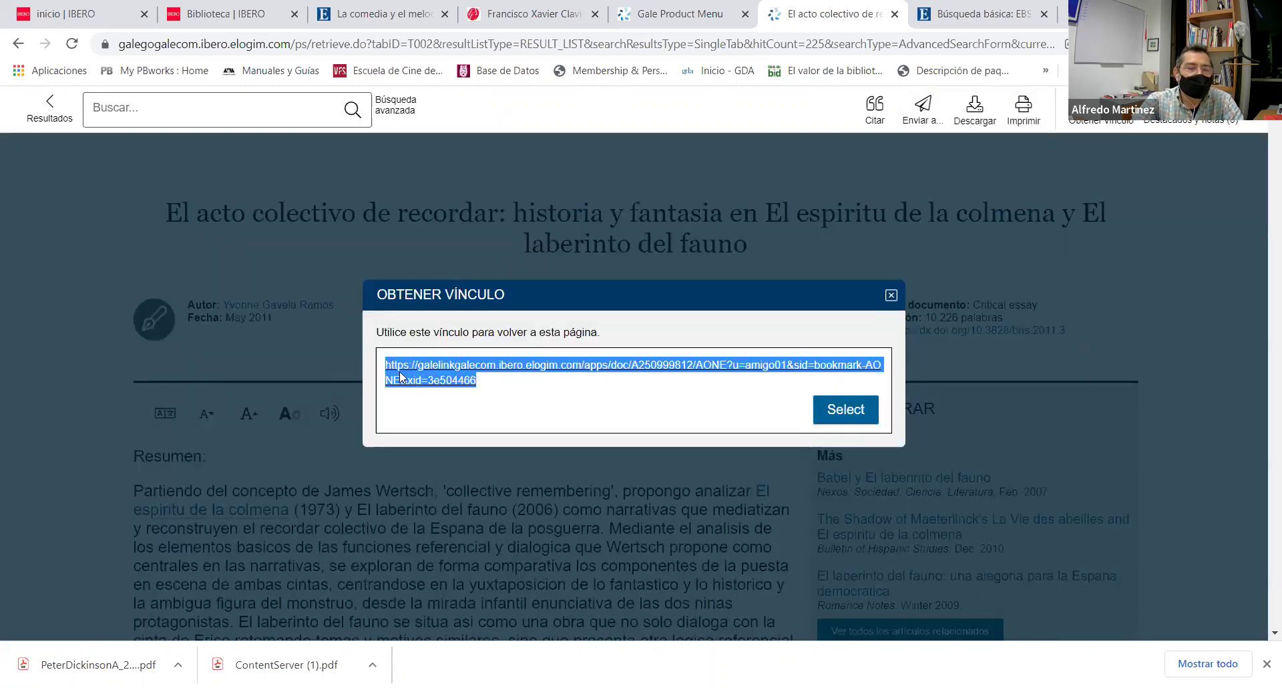
pyautogui.click(891, 294)
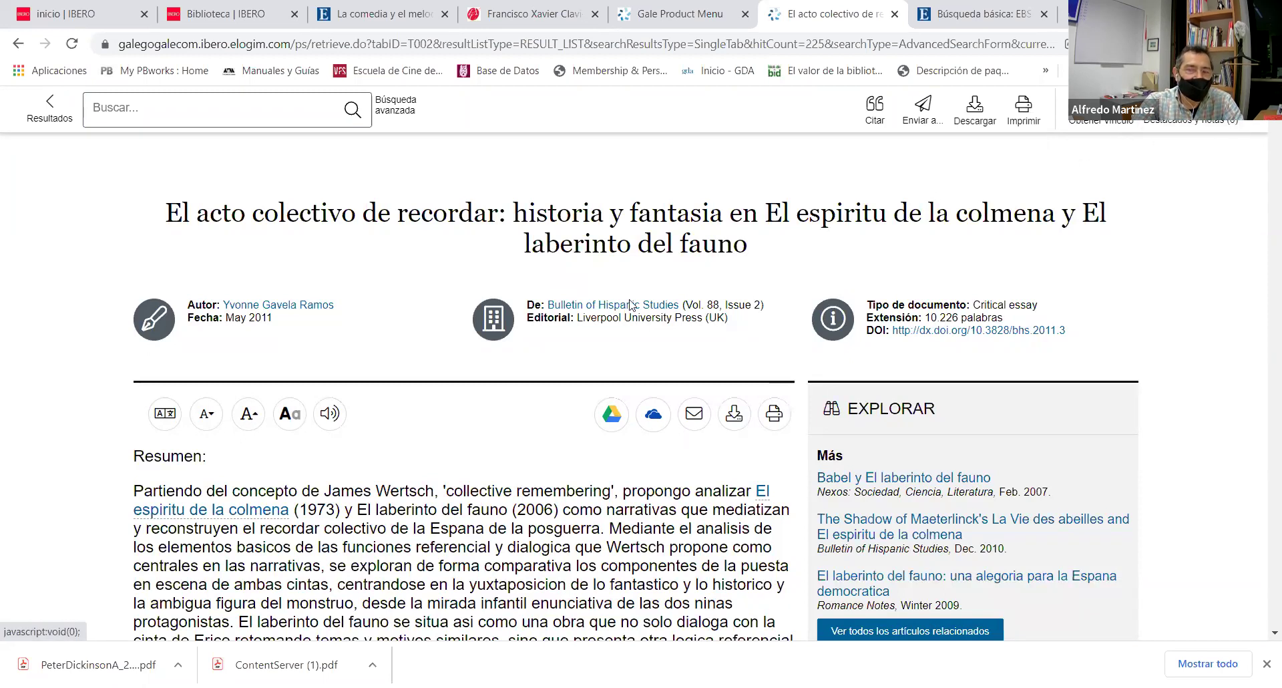
# Check the article's highlights and notes list, and highlight the passage starting "En 1973, el cineasta" in yellow with the note "ENSAYO"
pyautogui.click(1229, 123)
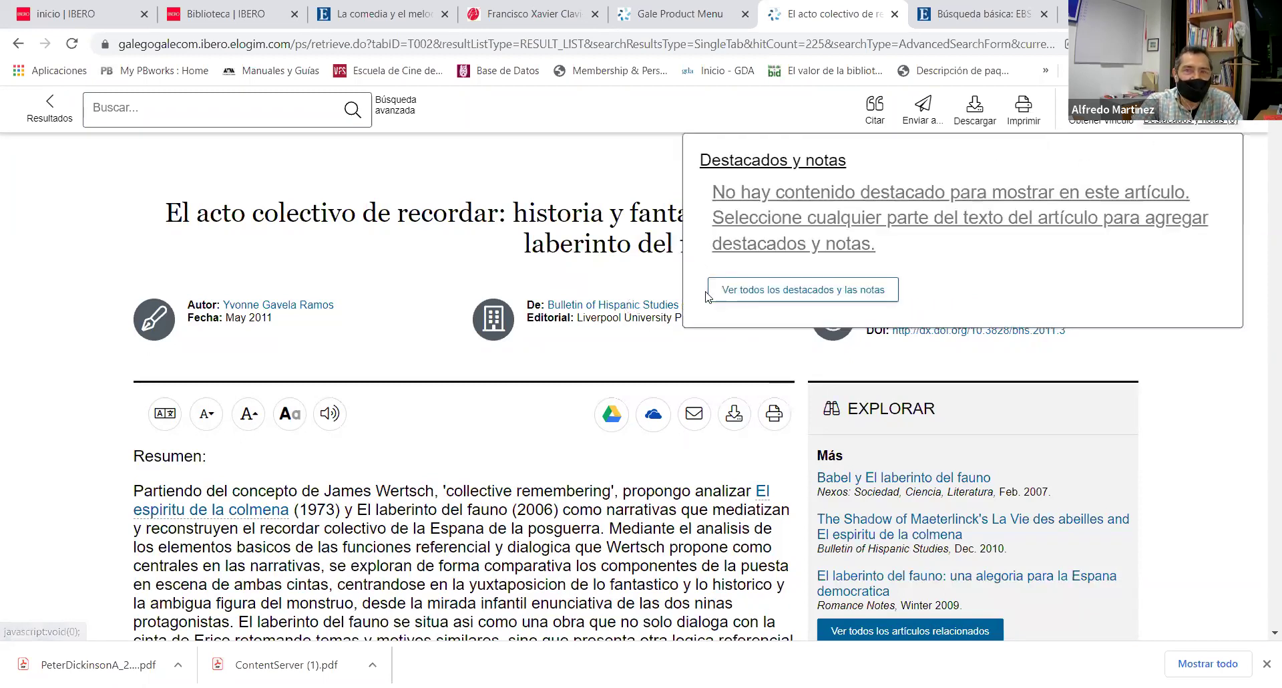
pyautogui.click(642, 186)
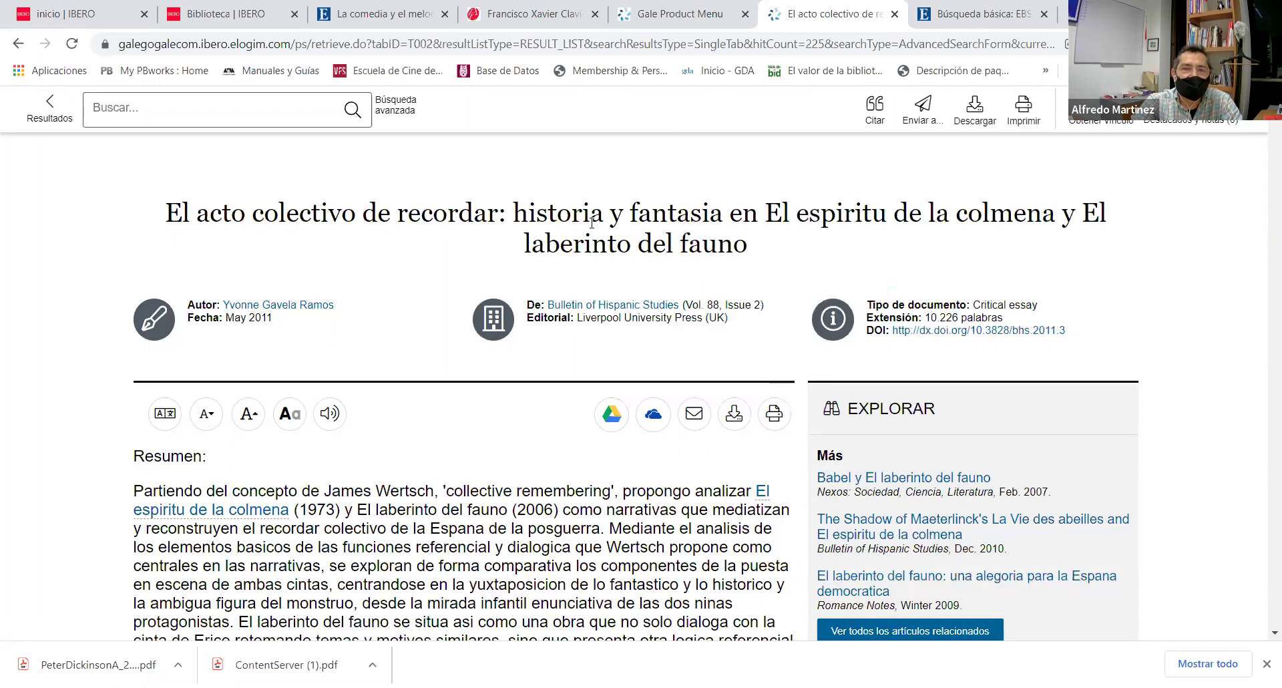
pyautogui.scroll(-2, 380, 369)
pyautogui.scroll(-7, 381, 369)
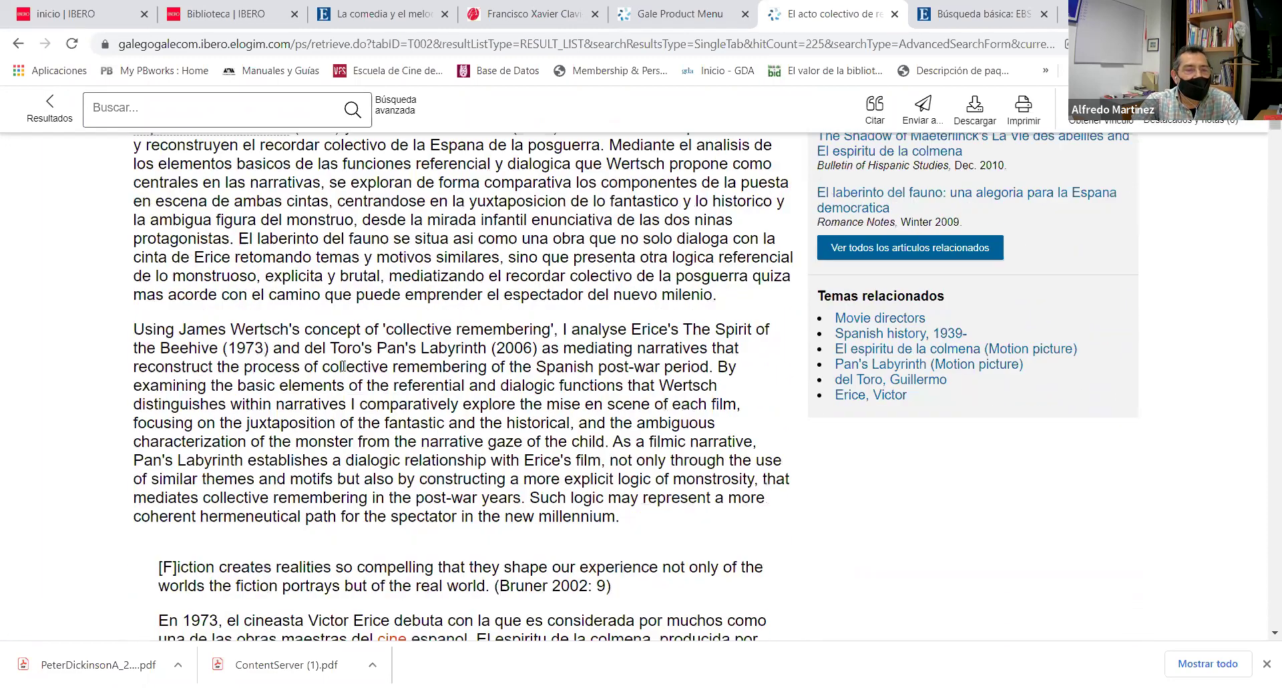
pyautogui.scroll(-2, 344, 366)
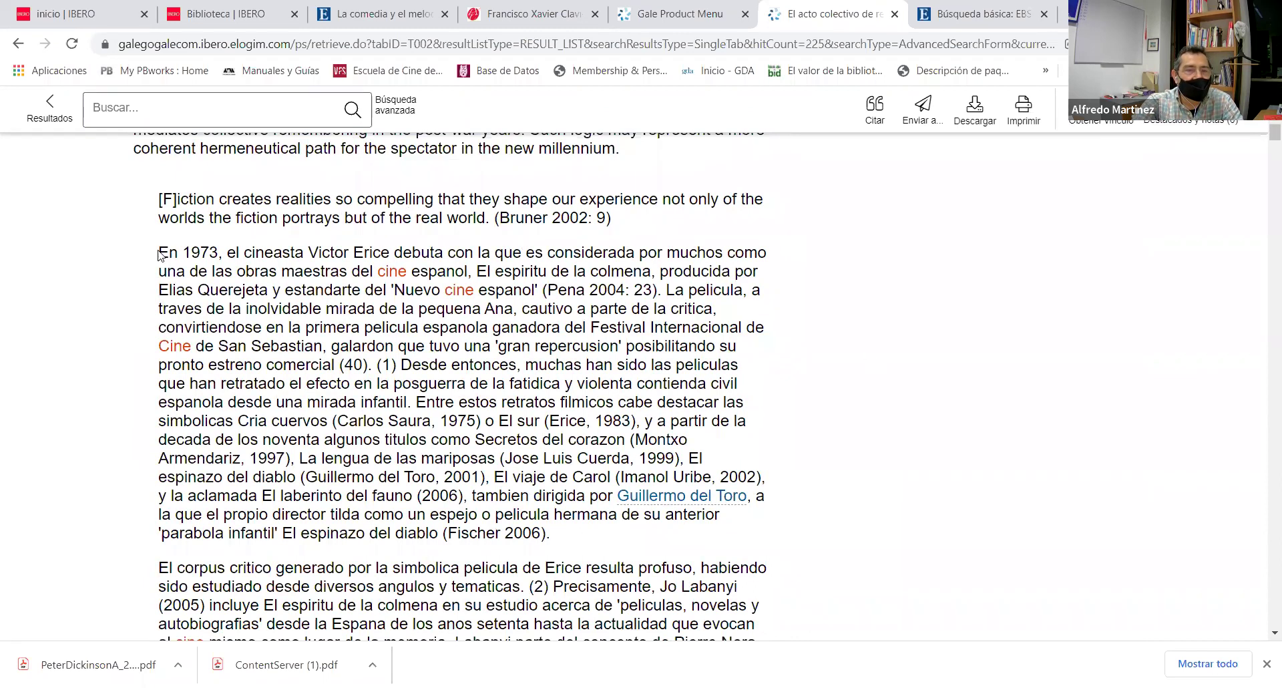
pyautogui.moveTo(166, 253); pyautogui.dragTo(338, 363)
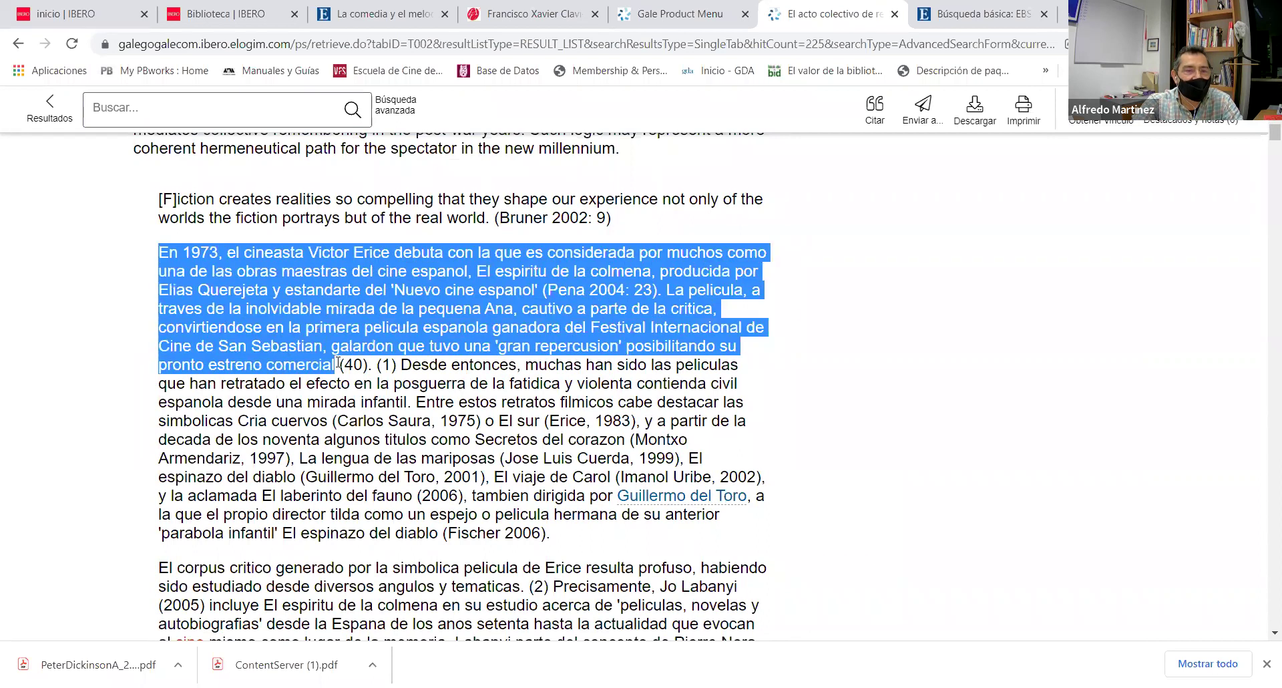
pyautogui.click(356, 384)
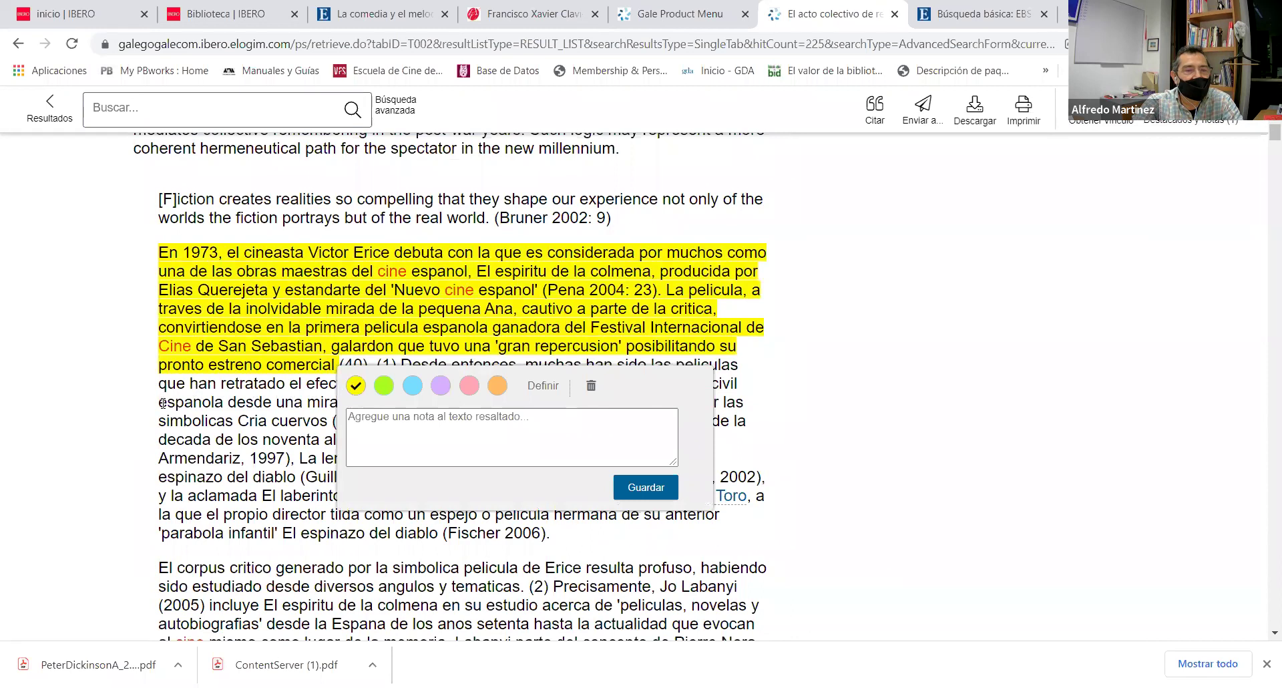
pyautogui.click(381, 438)
pyautogui.write('ENSAYO')
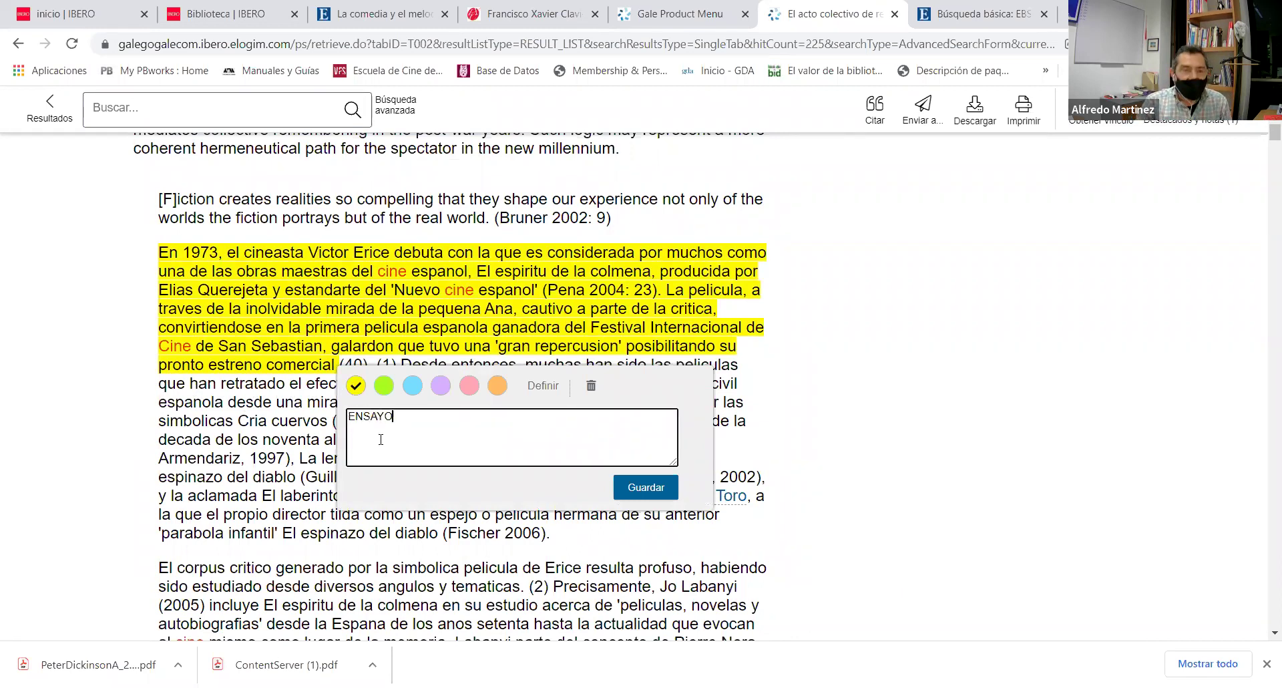
pyautogui.click(673, 490)
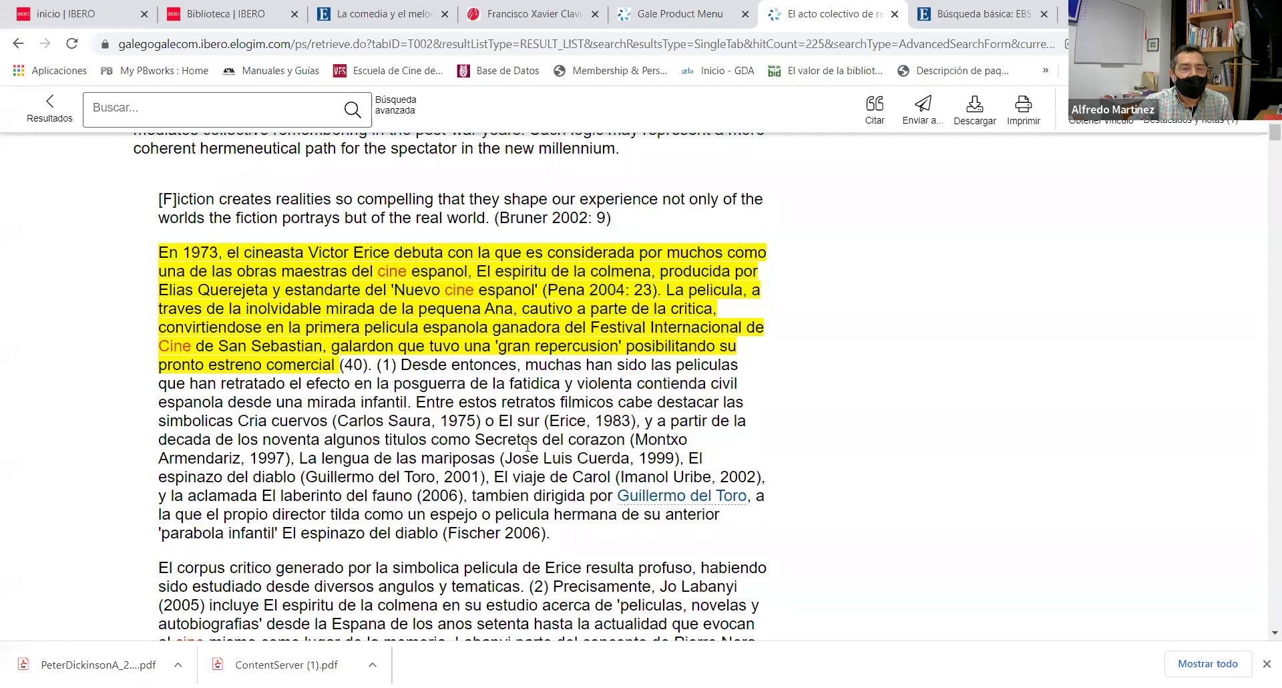
# Highlight the passage on "La lengua de las mariposas" in green and the start of the "El corpus critico" paragraph in pink, saving both
pyautogui.scroll(-1, 392, 382)
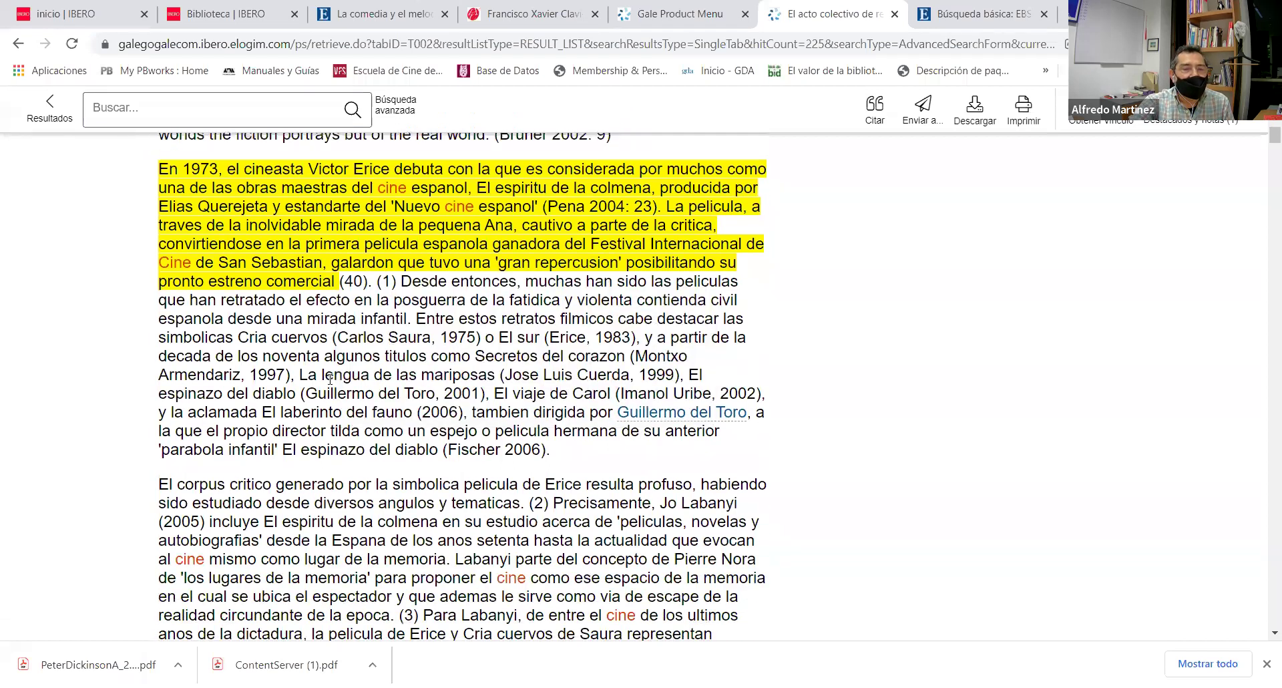
pyautogui.moveTo(308, 374); pyautogui.dragTo(564, 453)
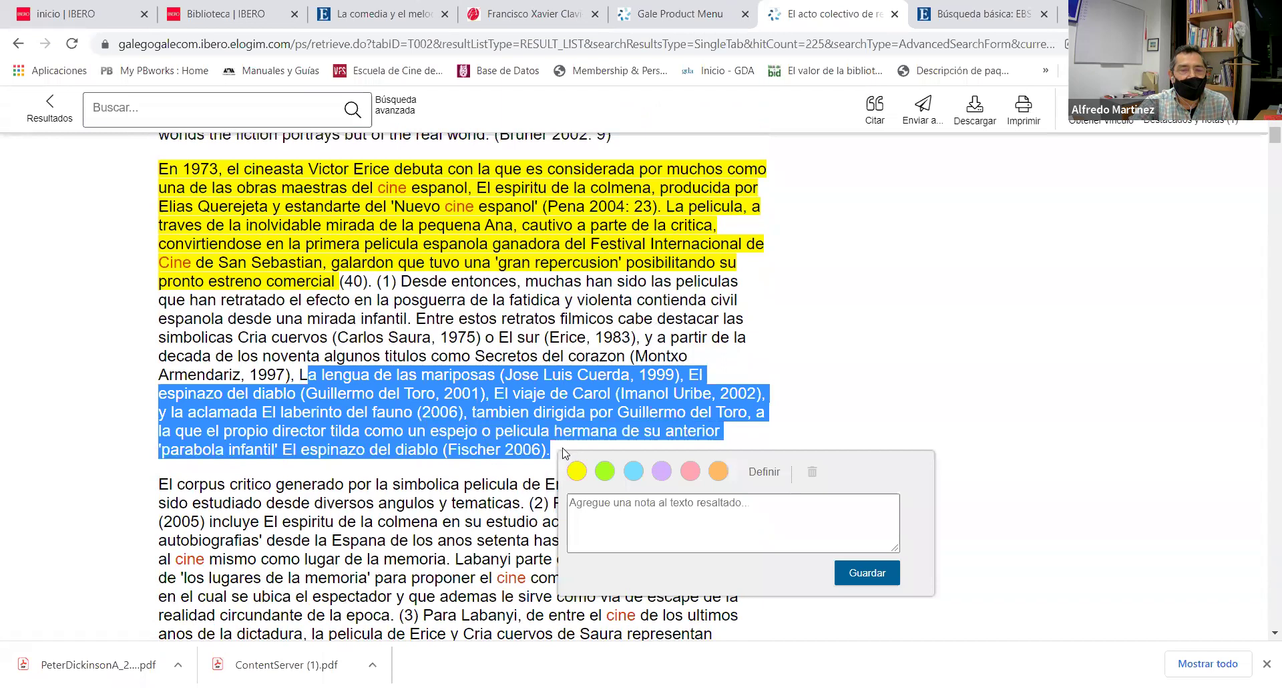
pyautogui.click(605, 472)
pyautogui.scroll(-2, 181, 309)
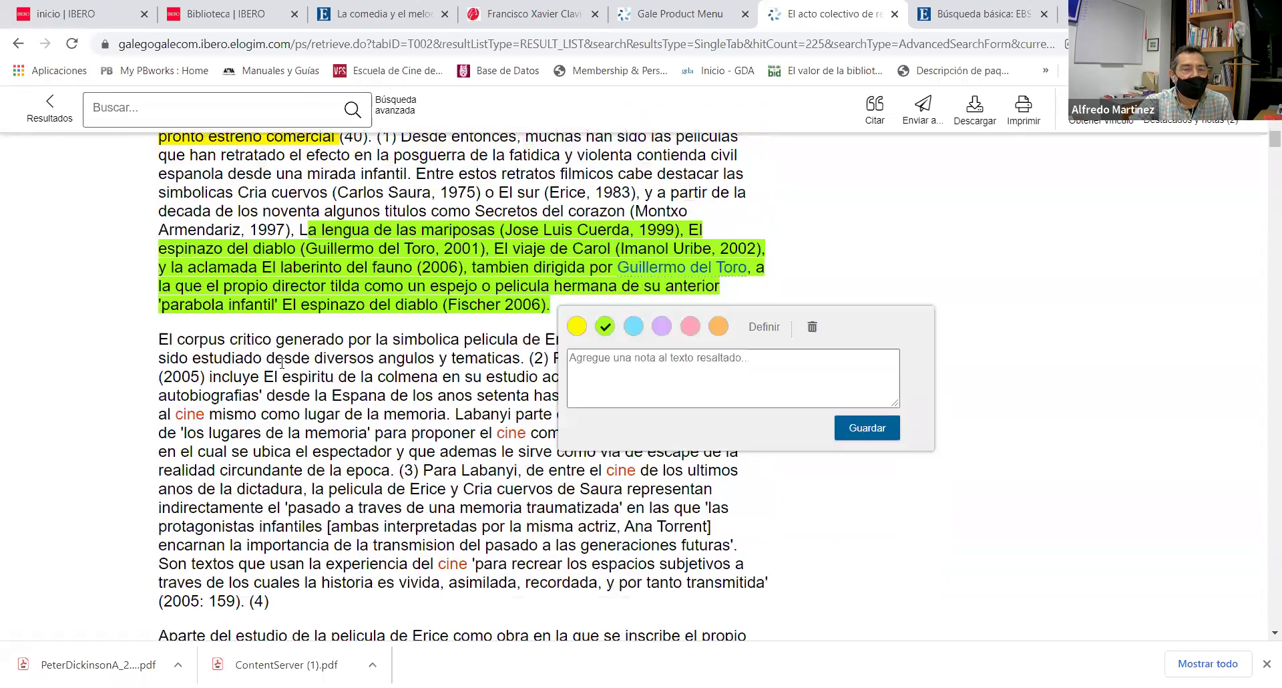
pyautogui.click(867, 406)
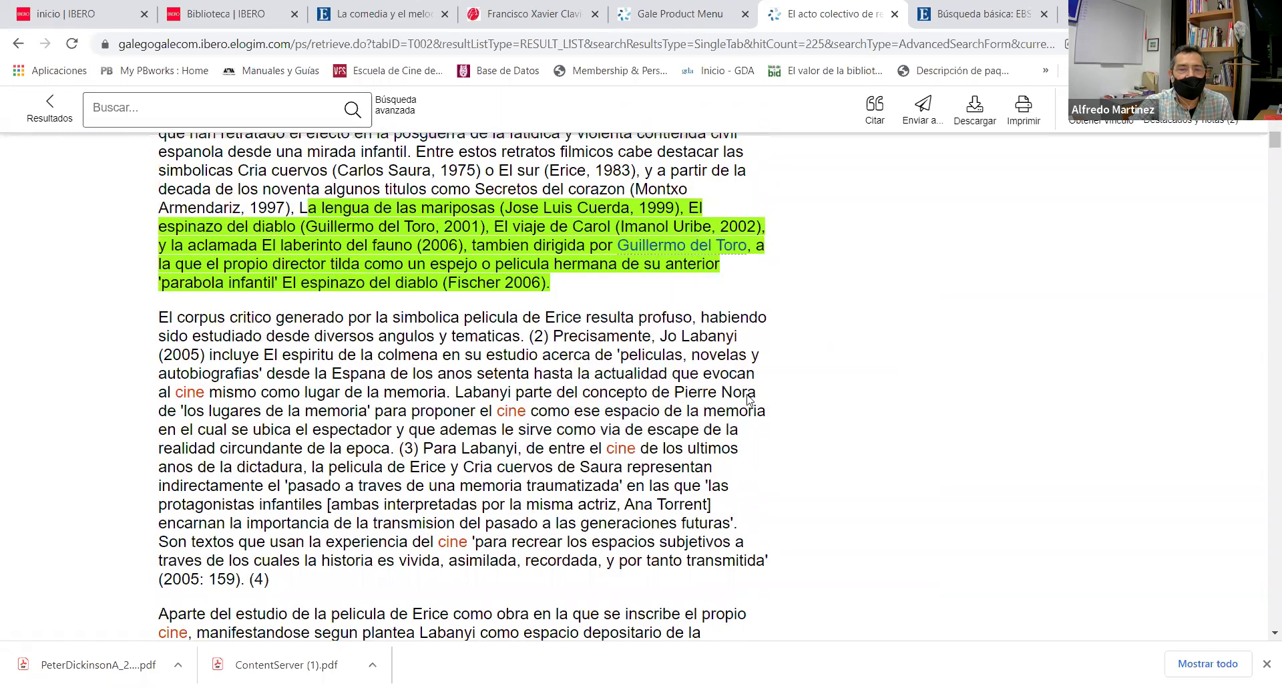
pyautogui.moveTo(162, 317); pyautogui.dragTo(344, 397)
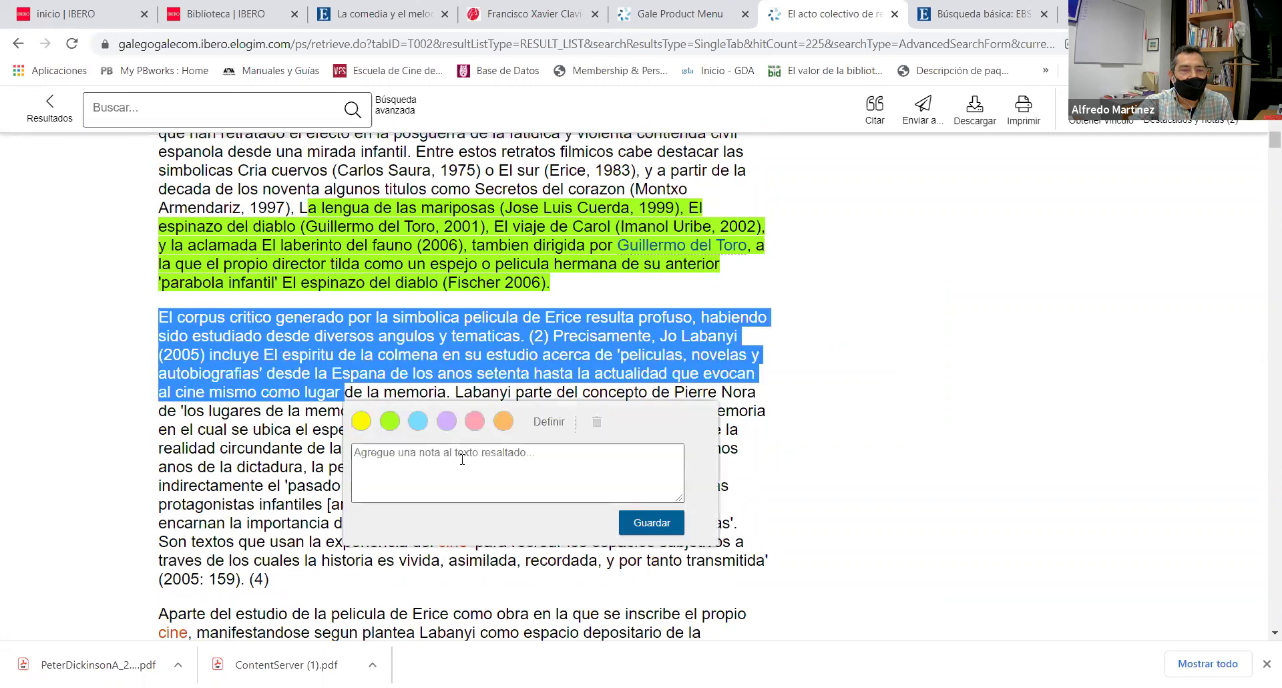
pyautogui.click(475, 421)
pyautogui.click(652, 523)
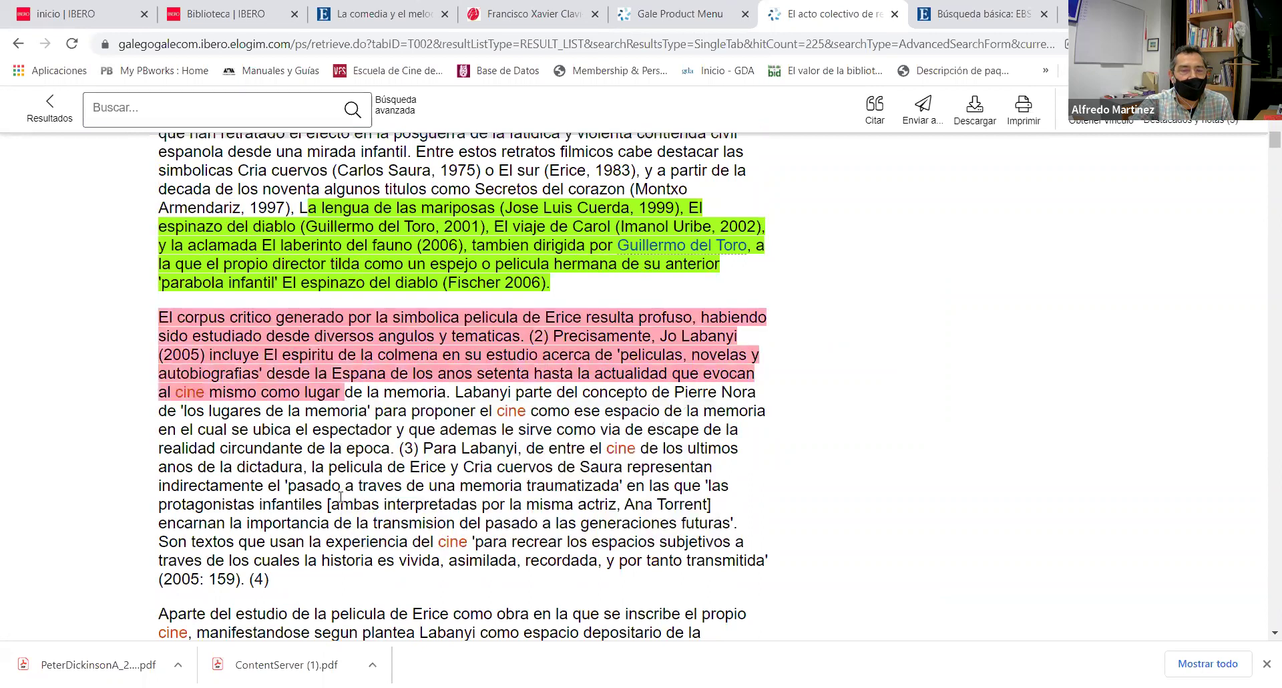
# Highlight the passage from "la dictadura" to "la historia es vivida" in blue, and the one from "sus narrativas" to "aun bajo" in pink
pyautogui.moveTo(207, 466); pyautogui.dragTo(493, 563)
pyautogui.click(503, 575)
pyautogui.scroll(-5, 490, 533)
pyautogui.moveTo(254, 430); pyautogui.dragTo(547, 542)
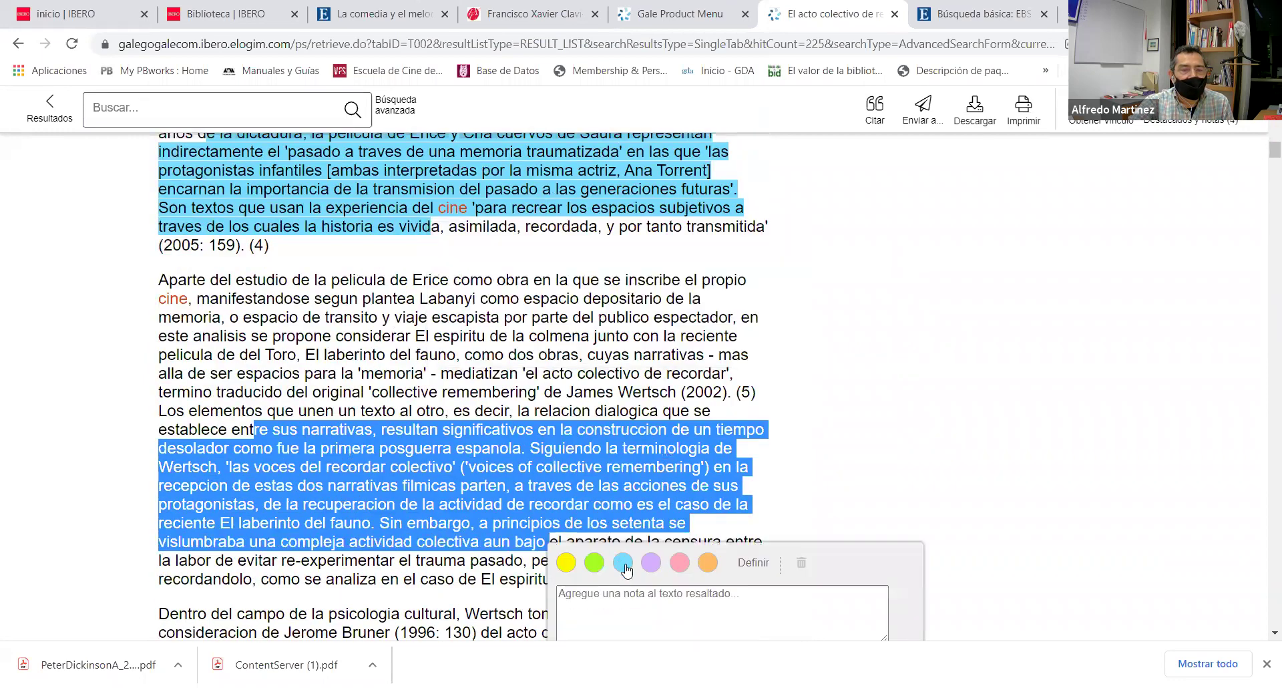
pyautogui.click(680, 564)
pyautogui.scroll(-4, 193, 435)
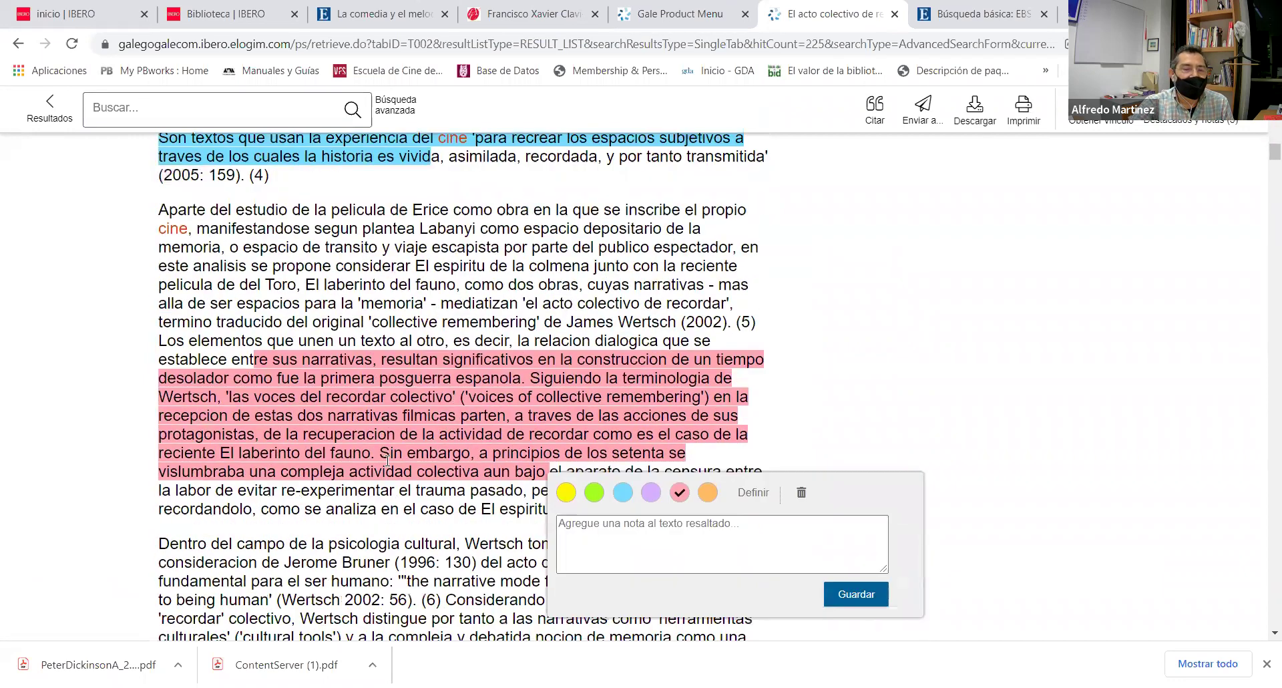
# Highlight the passage from "recordar' colectivo" to "acto de recordar" in blue and save it with the note "TAREA"
pyautogui.moveTo(163, 437); pyautogui.dragTo(416, 533)
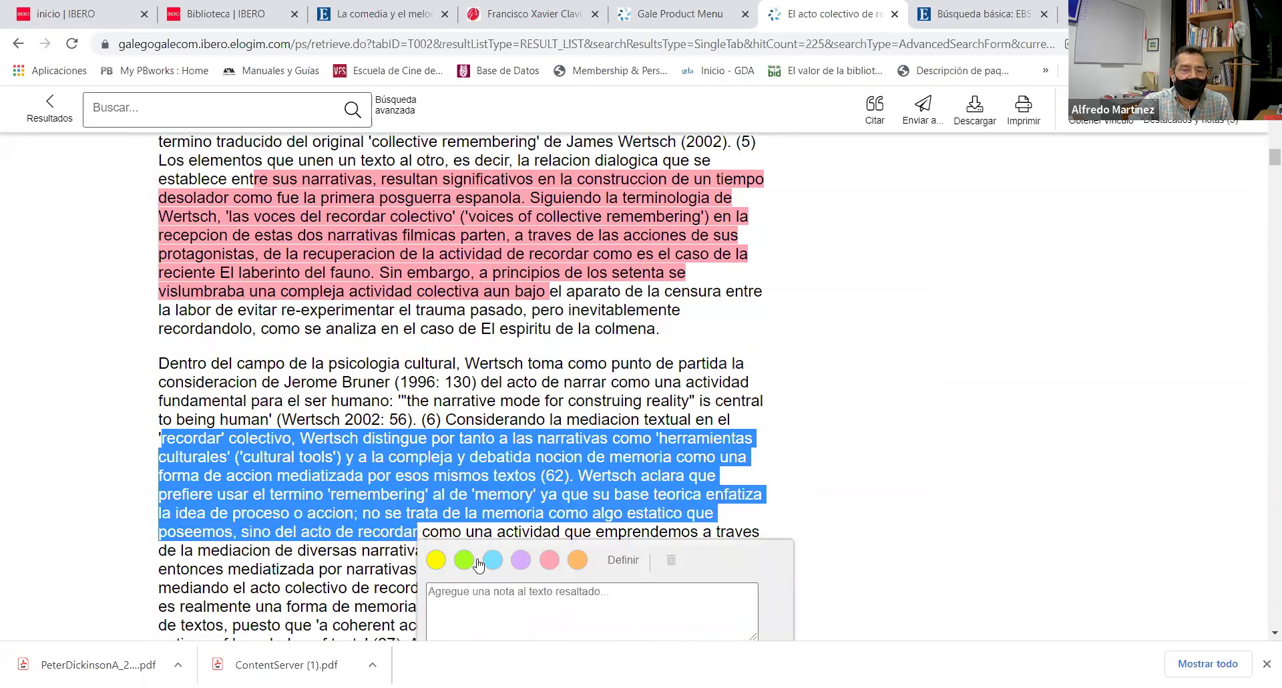
pyautogui.click(492, 560)
pyautogui.scroll(-3, 490, 521)
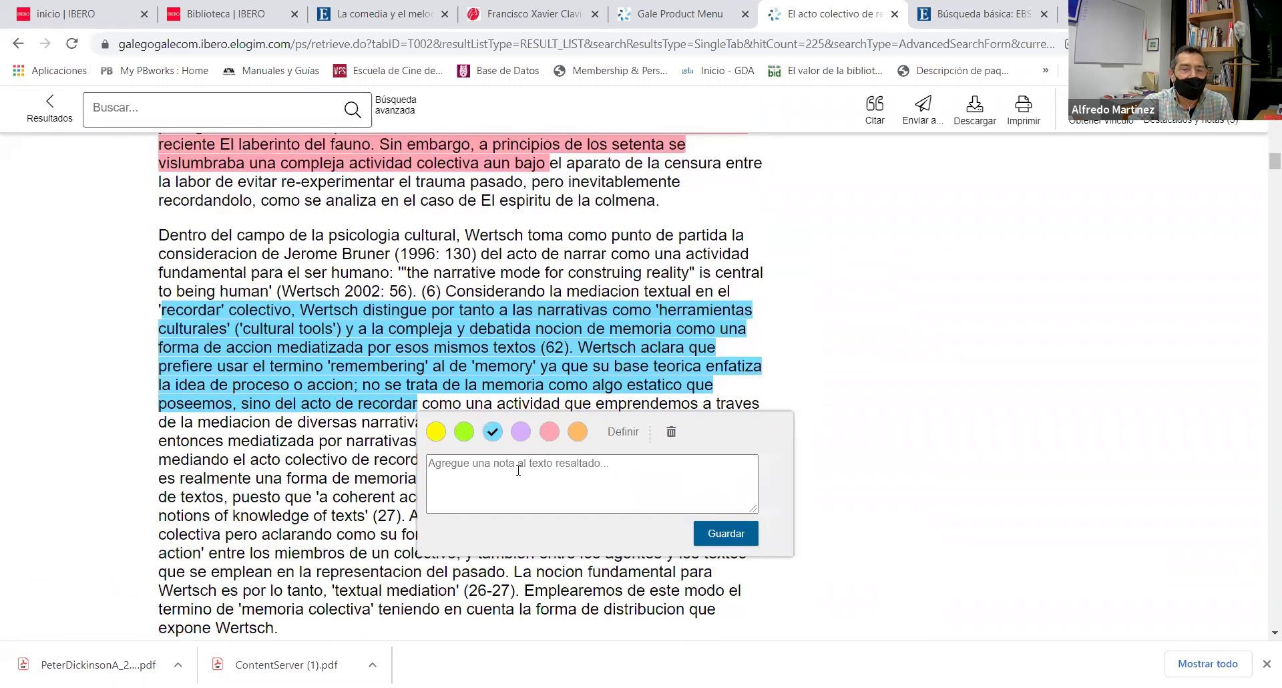
pyautogui.click(490, 443)
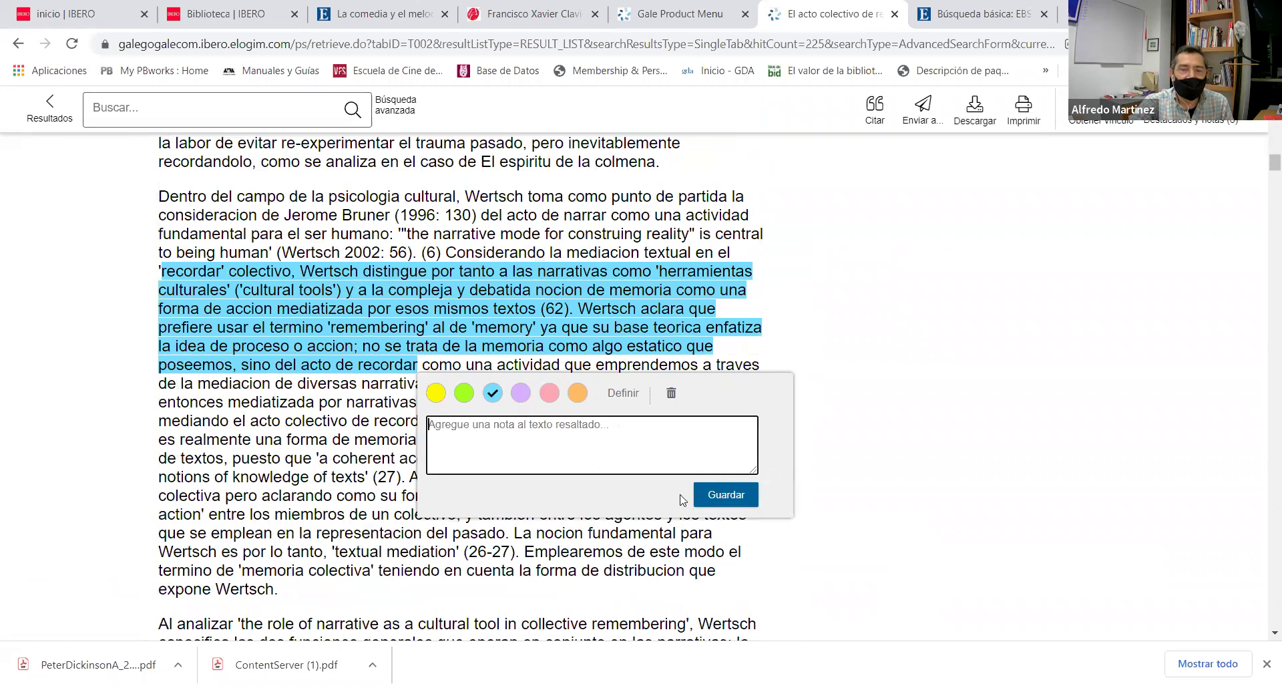
pyautogui.write('TAR')
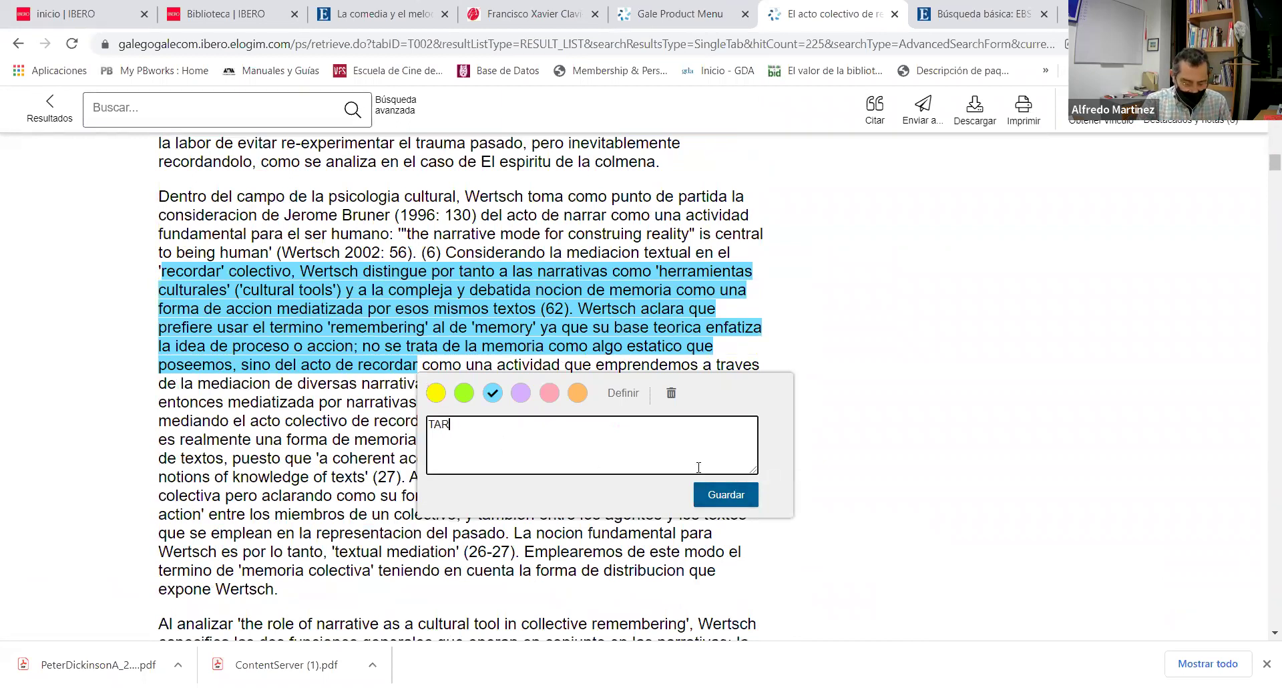
pyautogui.write('EA')
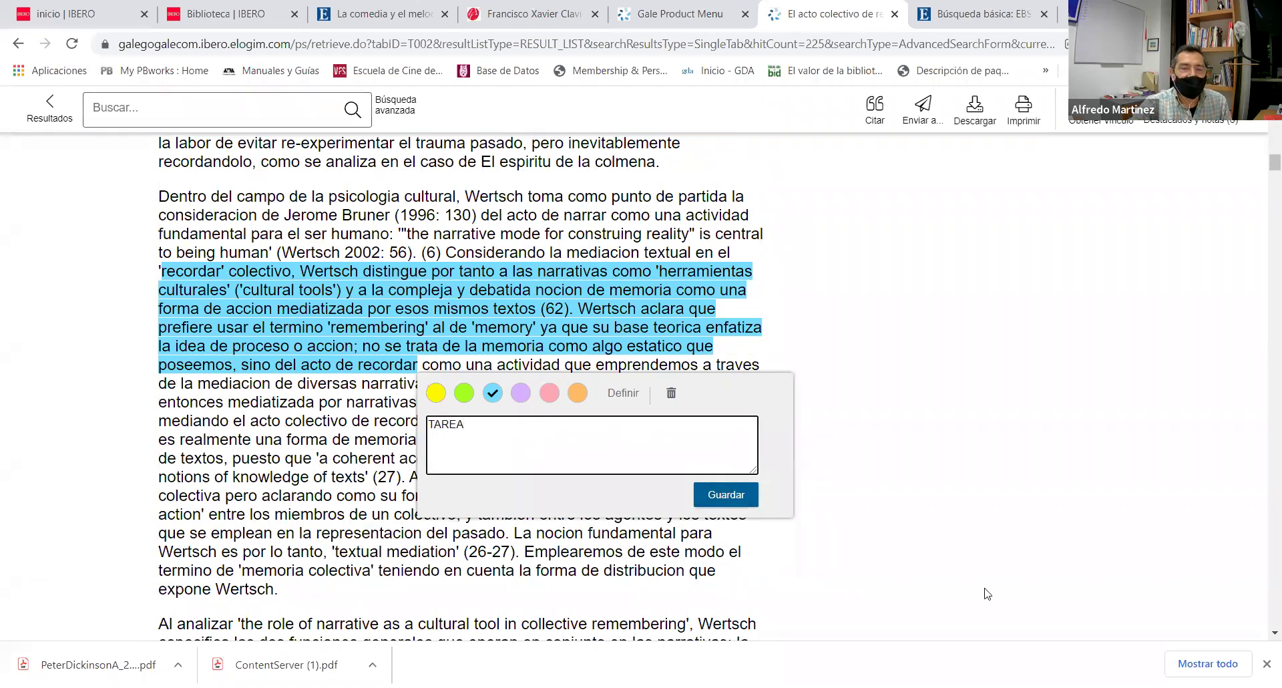
pyautogui.click(725, 497)
# Display the article's list of highlights and notes, and open the full page of all highlights and notes
pyautogui.scroll(10, 408, 411)
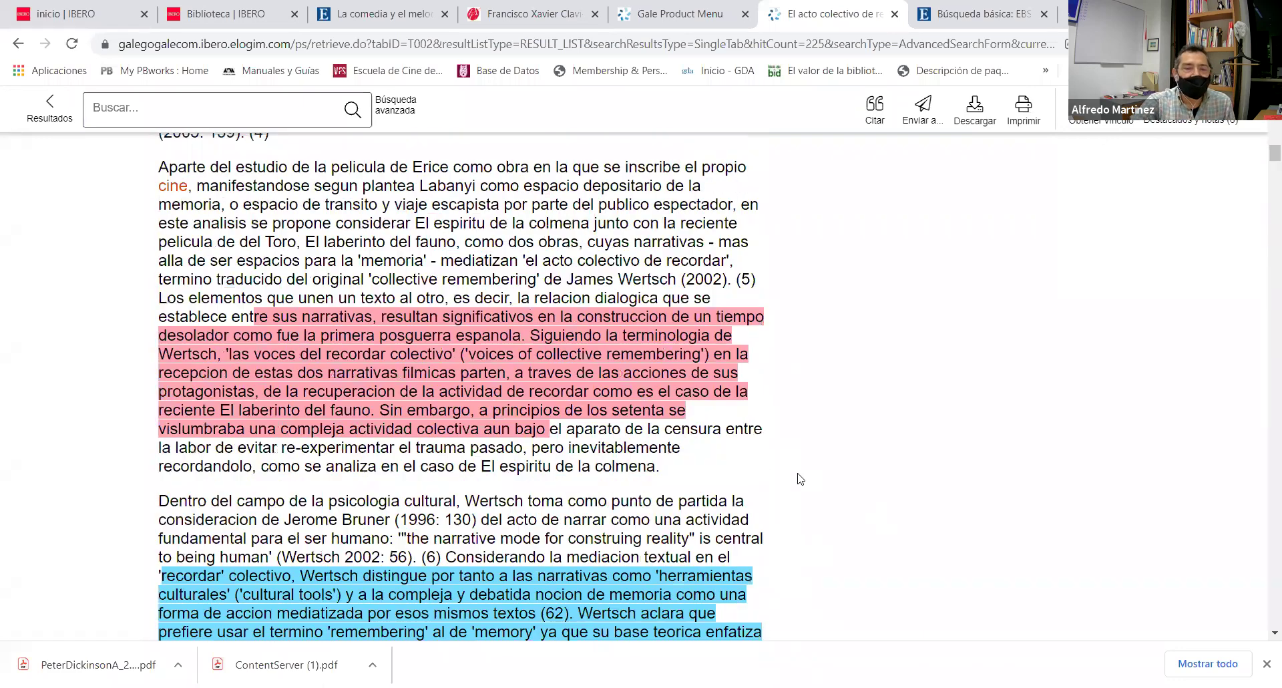
pyautogui.scroll(10, 409, 411)
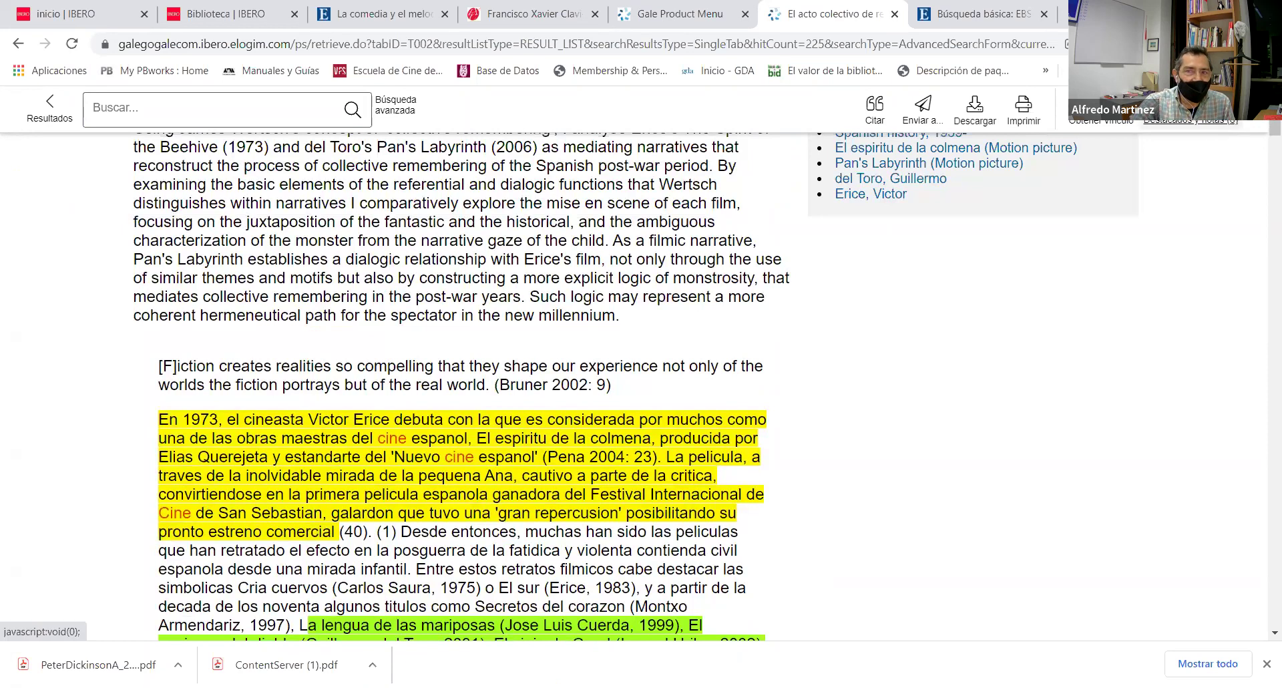
pyautogui.click(1191, 121)
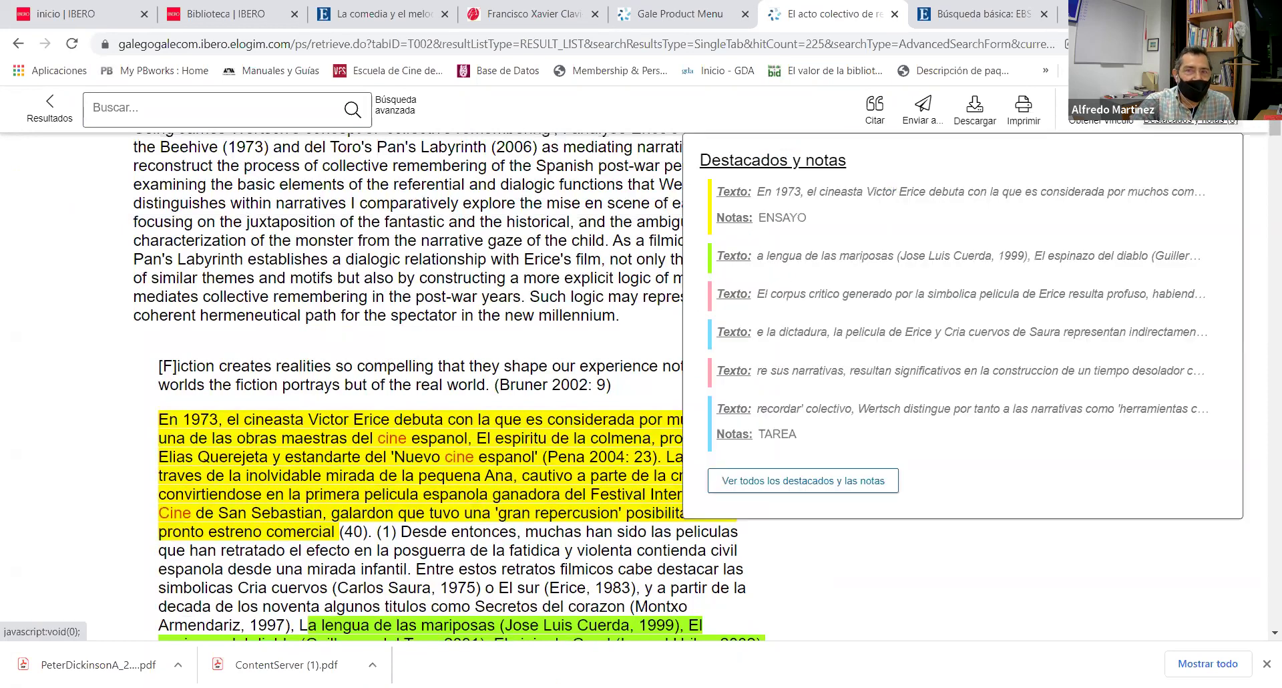
pyautogui.click(793, 491)
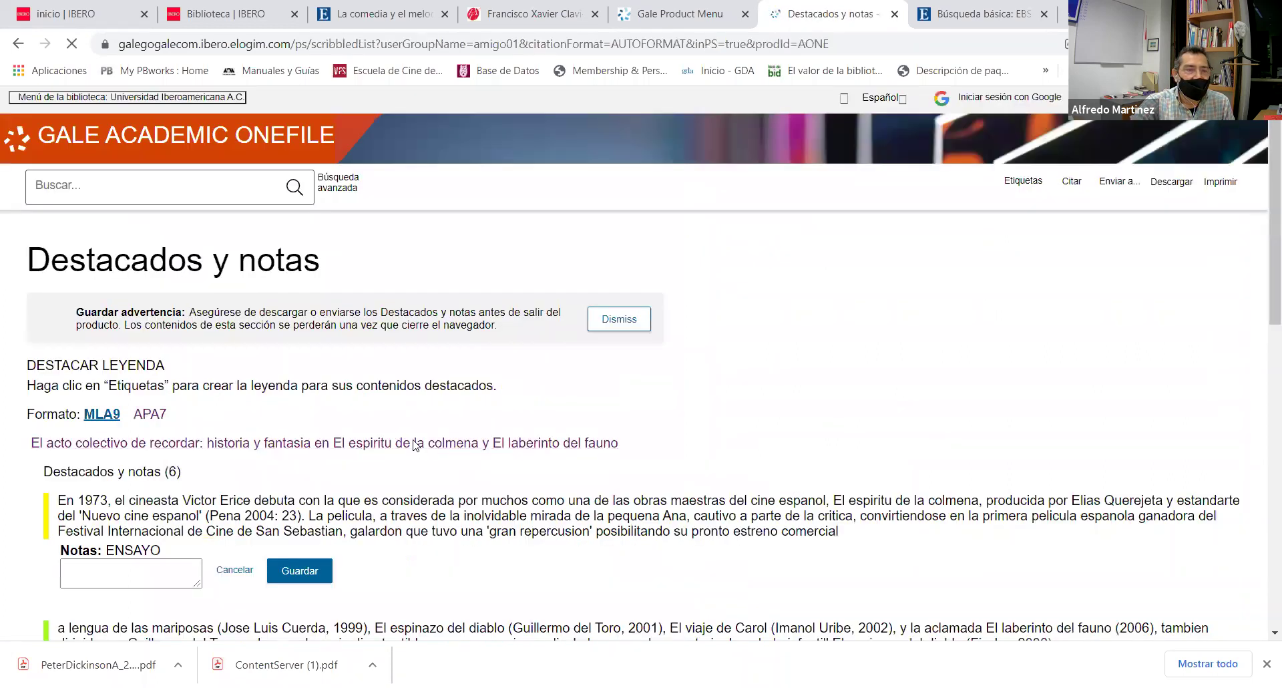
# Set the citation format of the highlights and notes to APA7, review the entries, and download them as a PDF
pyautogui.click(150, 416)
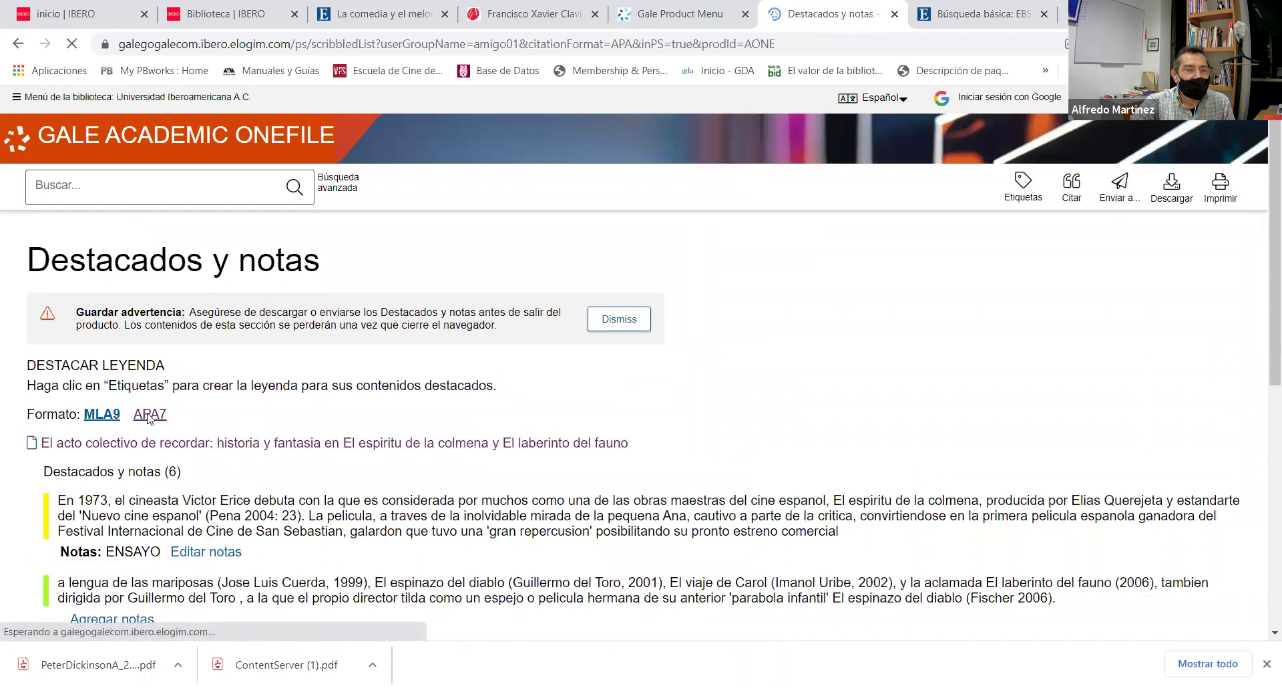
pyautogui.scroll(-3, 527, 404)
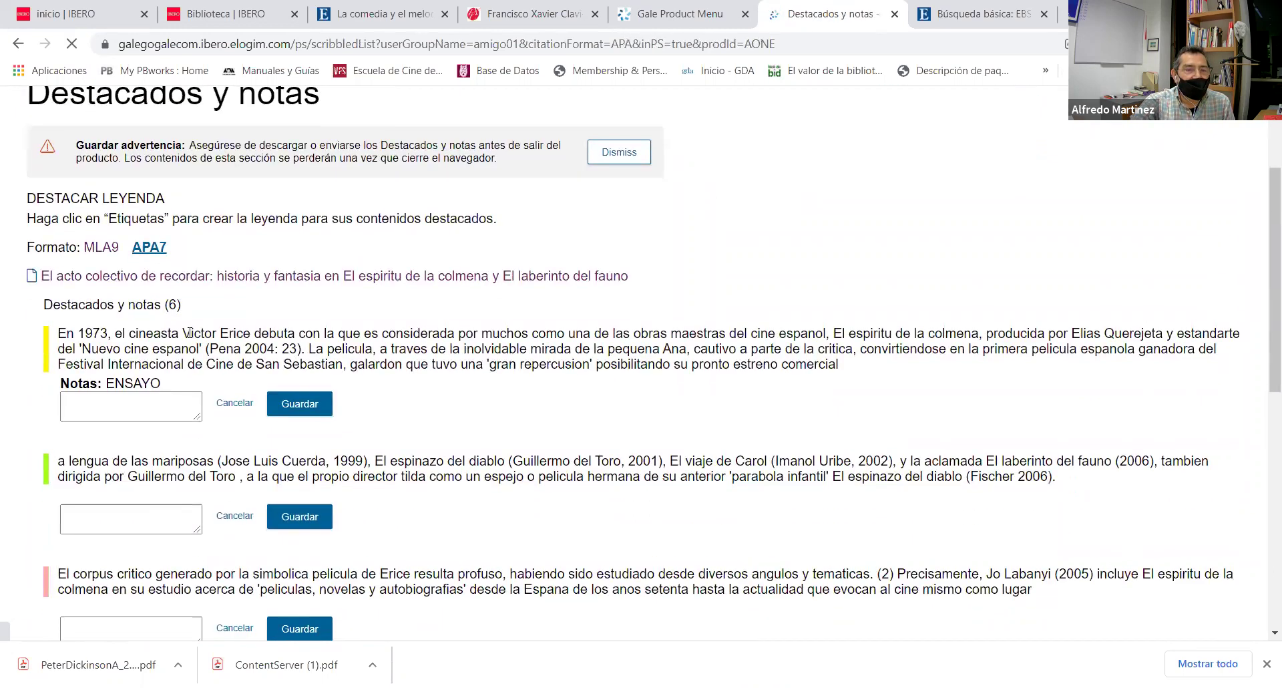
pyautogui.scroll(-4, 150, 300)
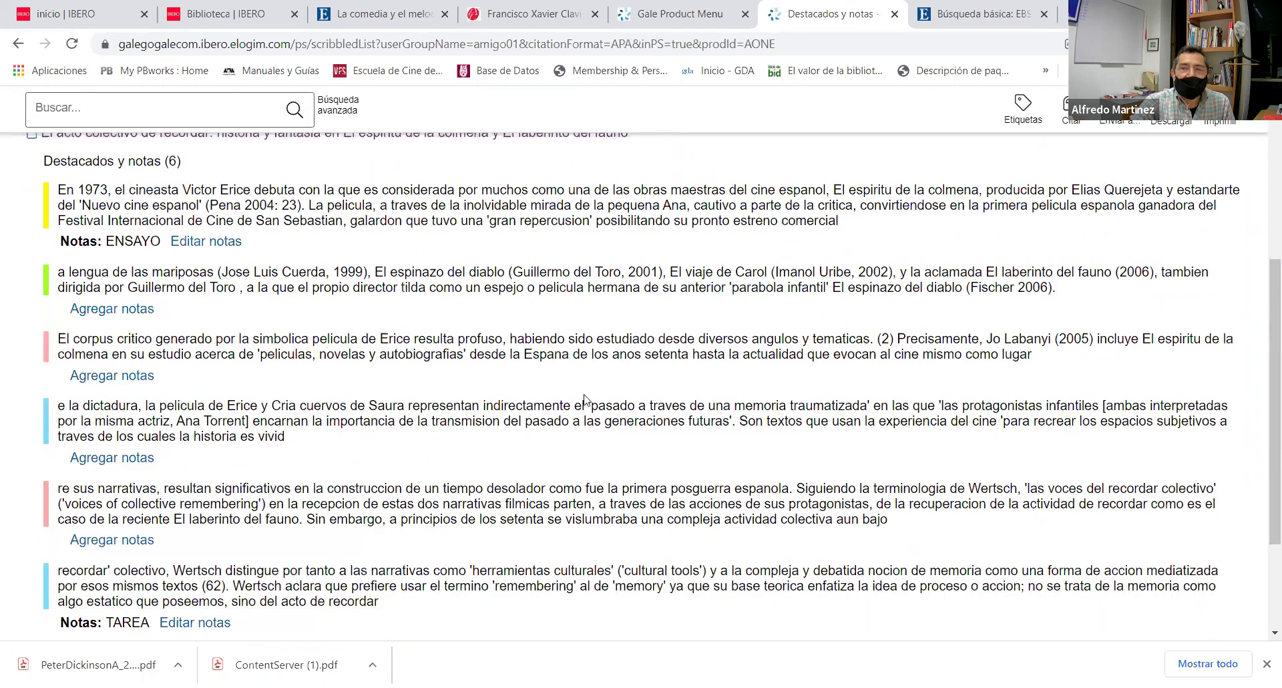
pyautogui.scroll(6, 993, 289)
pyautogui.scroll(-1, 1000, 318)
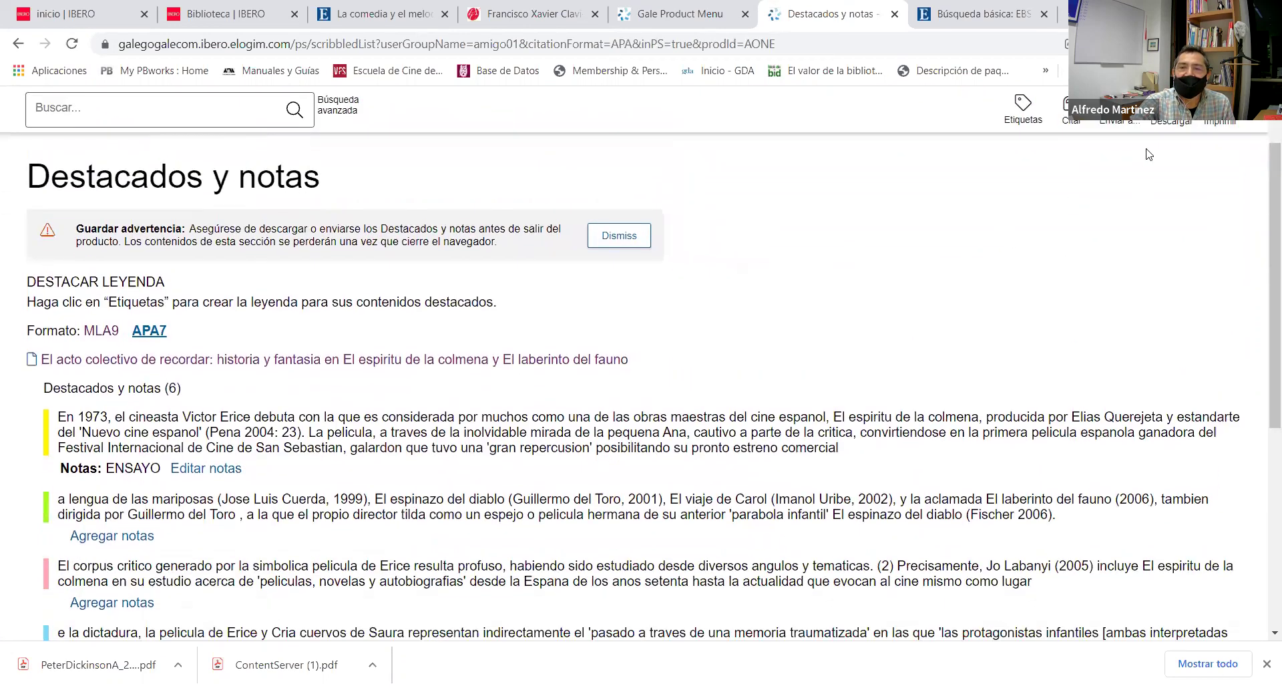
pyautogui.press('F5')
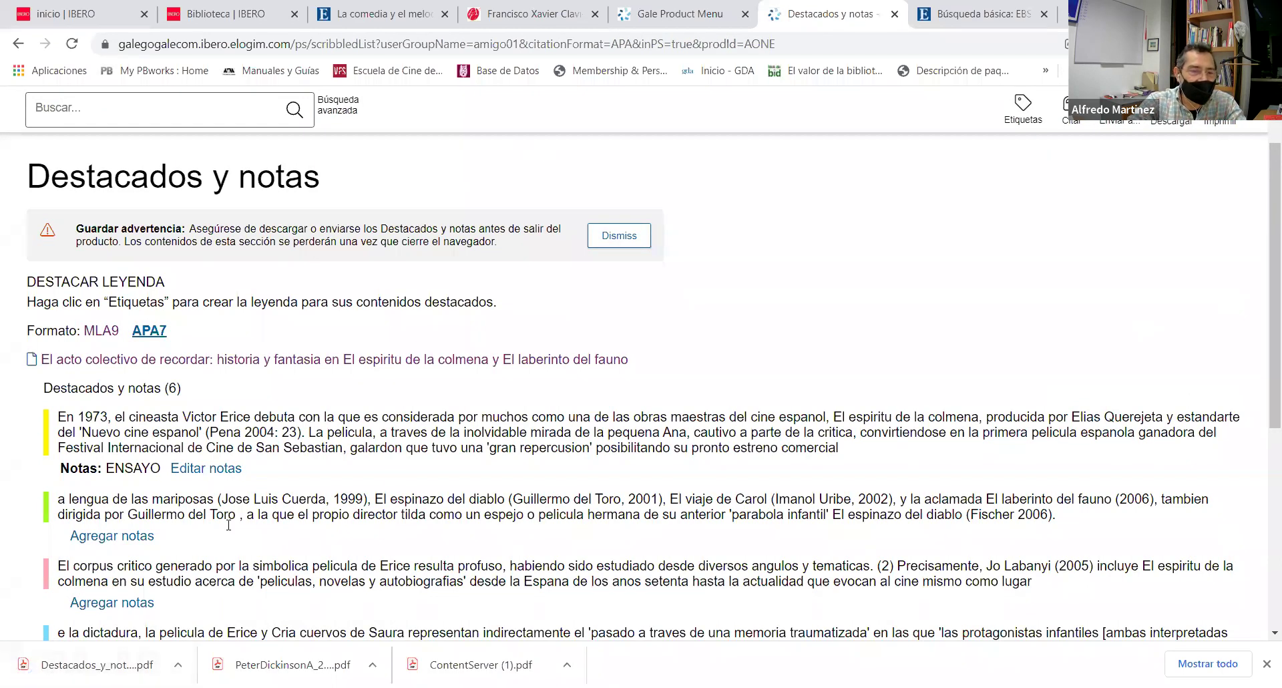
# Review the downloaded highlights and notes PDF through to its bibliography, and follow the article link in the reference
pyautogui.click(97, 664)
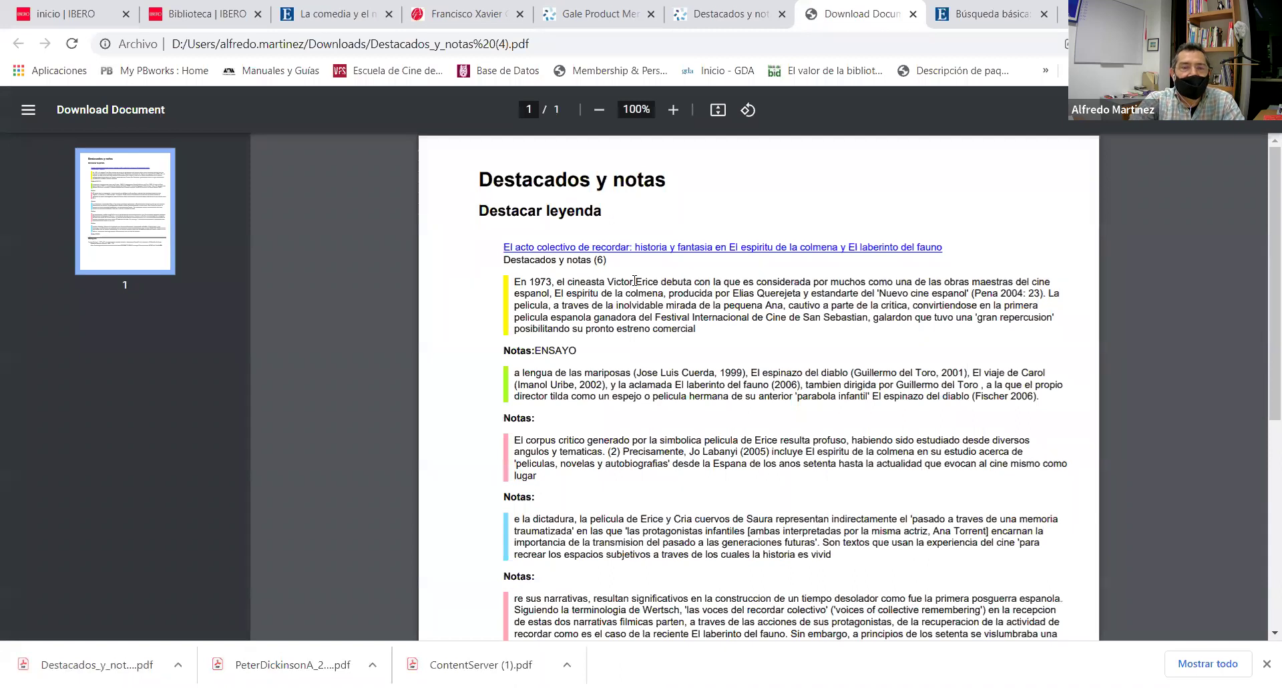
pyautogui.scroll(-5, 638, 307)
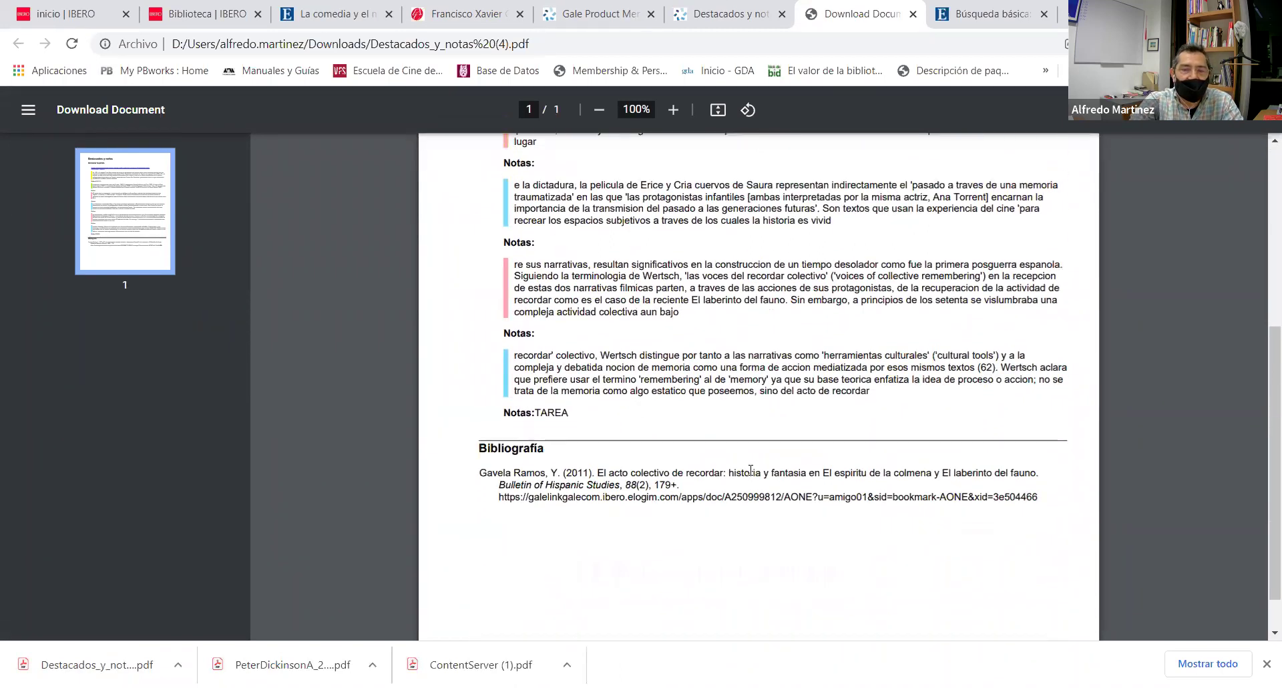
pyautogui.moveTo(679, 485); pyautogui.dragTo(480, 473)
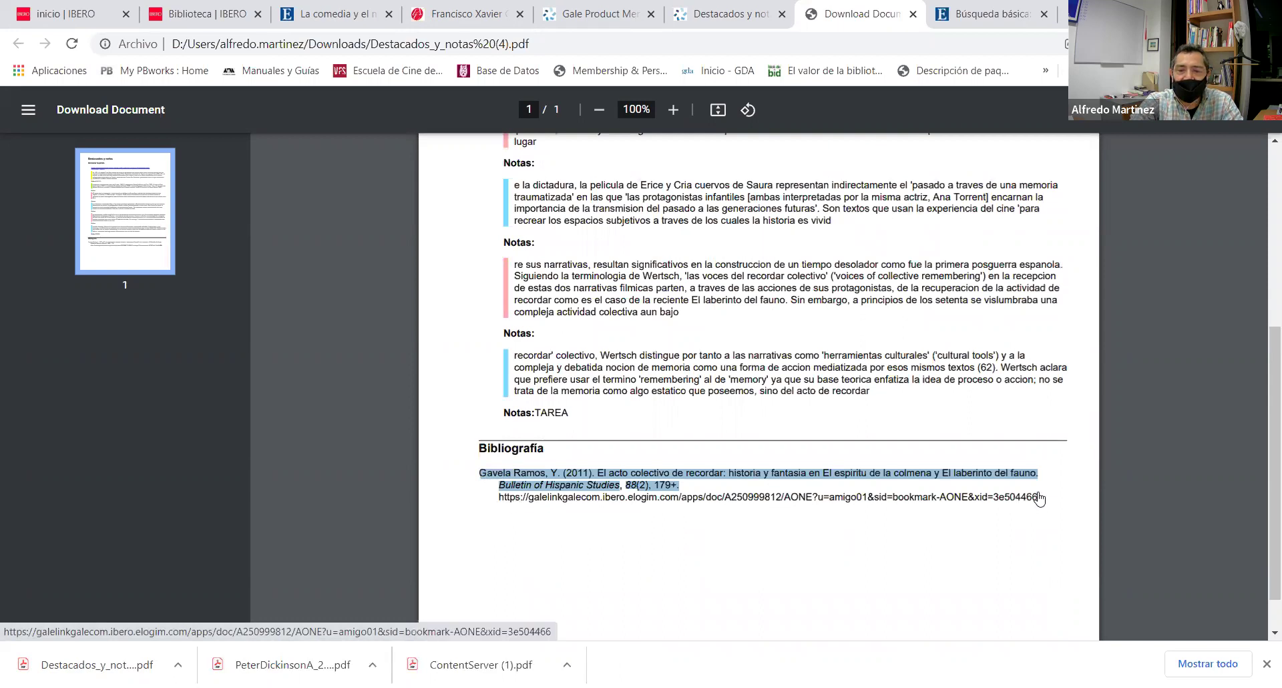
pyautogui.click(491, 504)
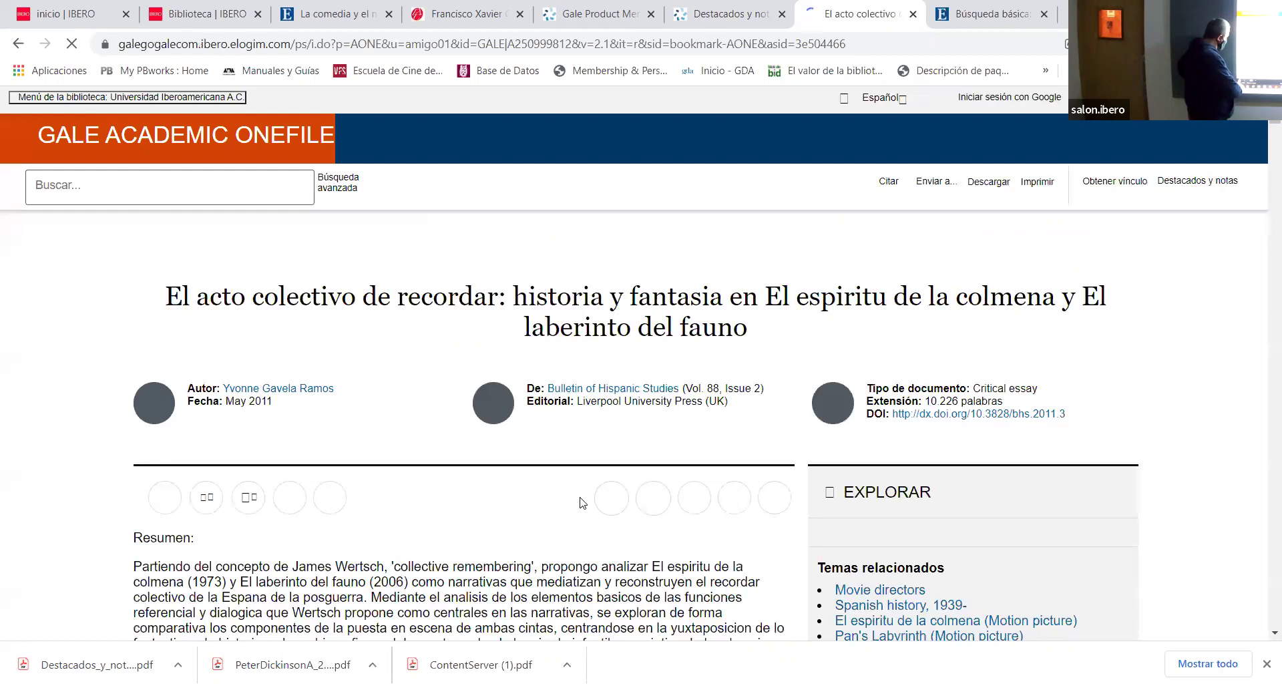
pyautogui.click(63, 664)
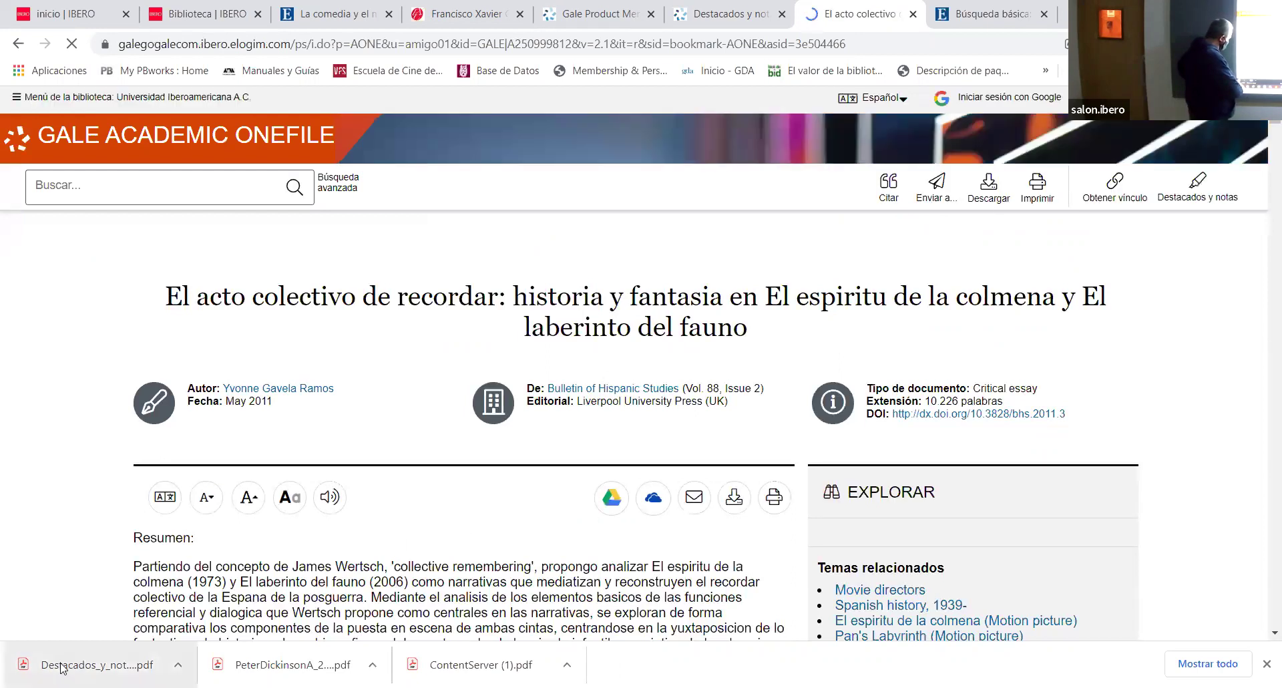
# Review the downloaded notes PDF, return to the cited article and run a search from its search box
pyautogui.scroll(-8, 877, 410)
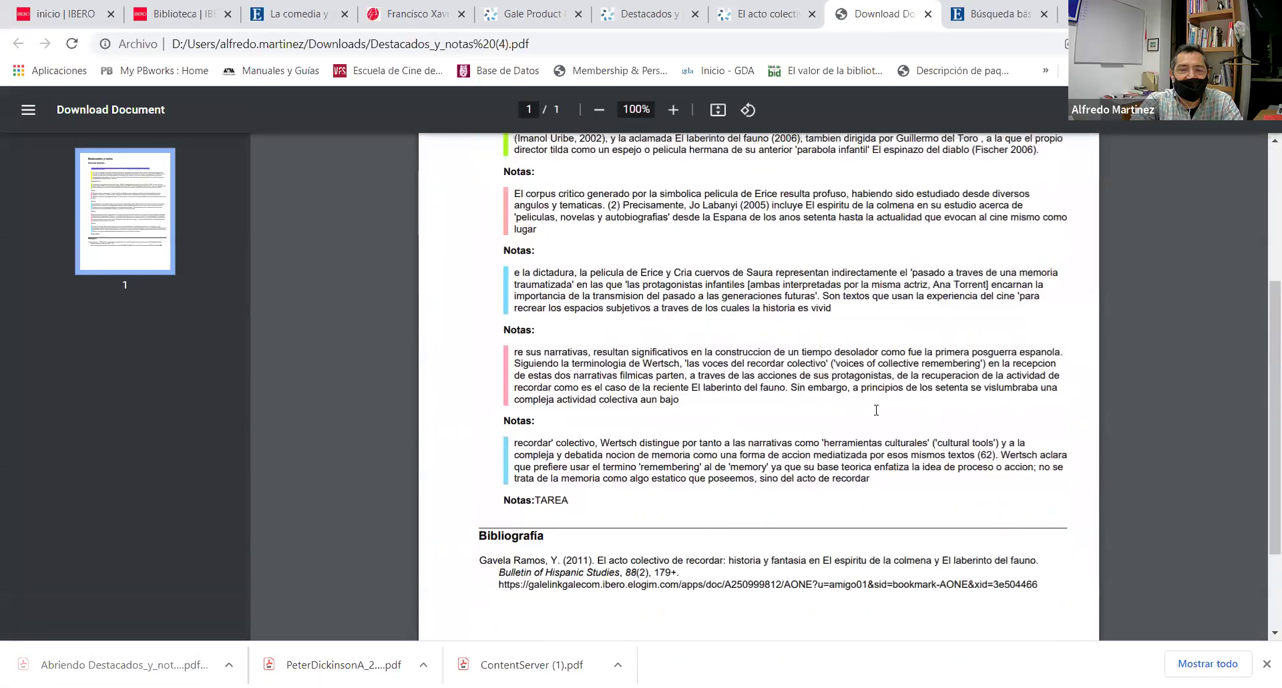
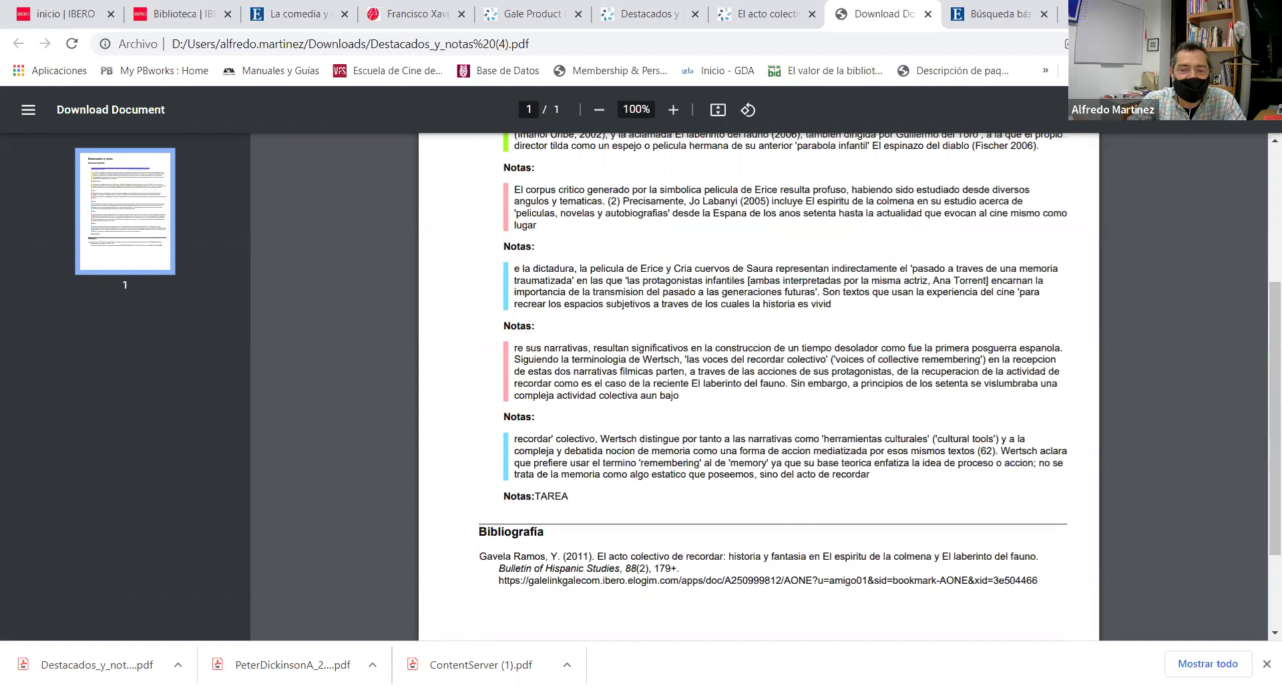
pyautogui.click(768, 14)
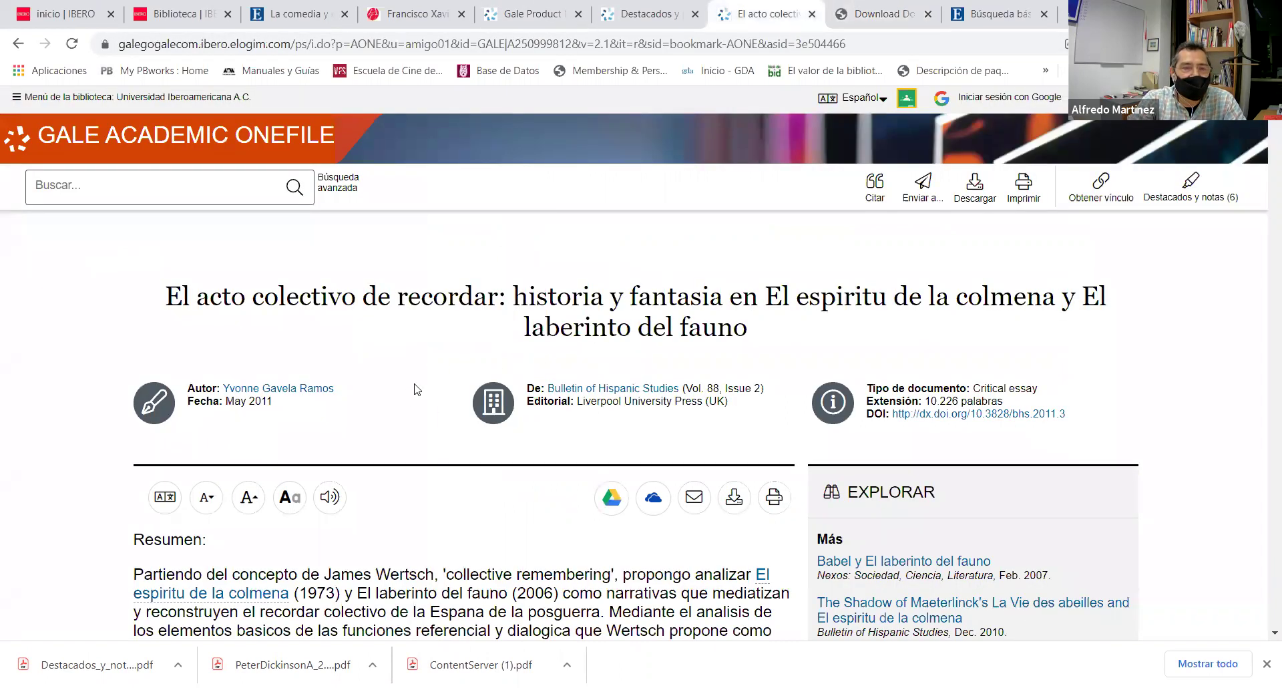
pyautogui.click(141, 183)
pyautogui.write('CINE')
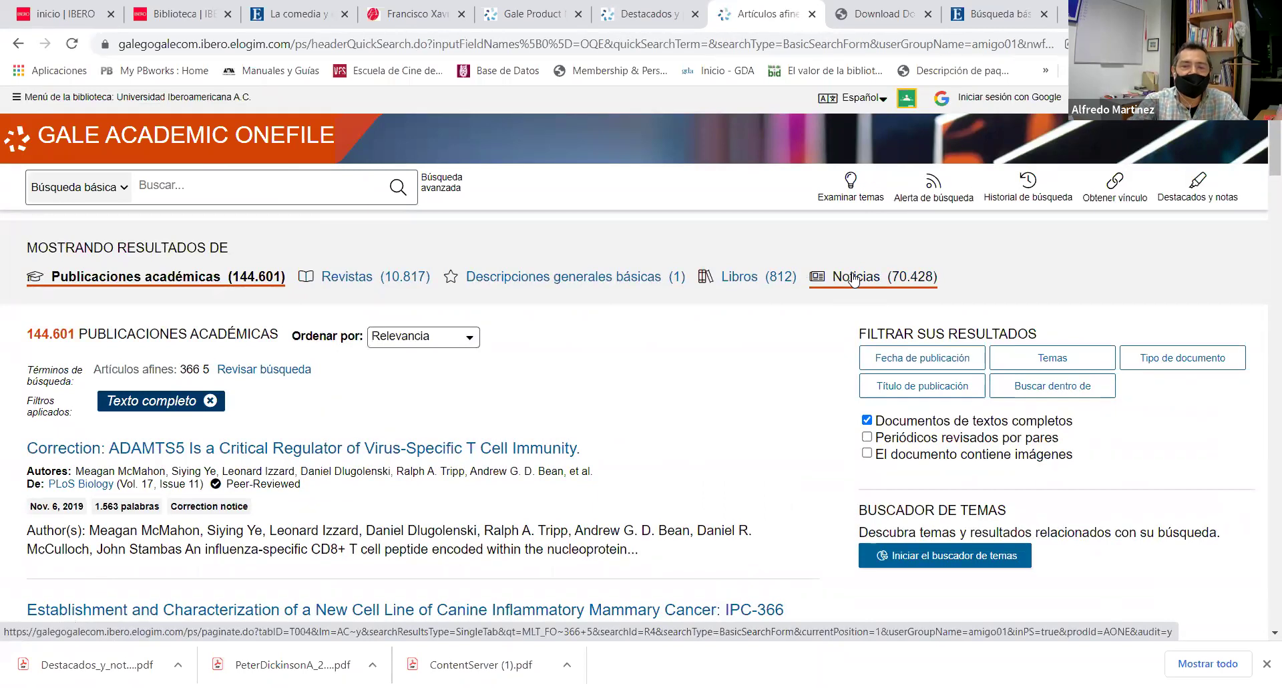
# Display the news results and browse the publication title filter through to the end of its list
pyautogui.click(855, 280)
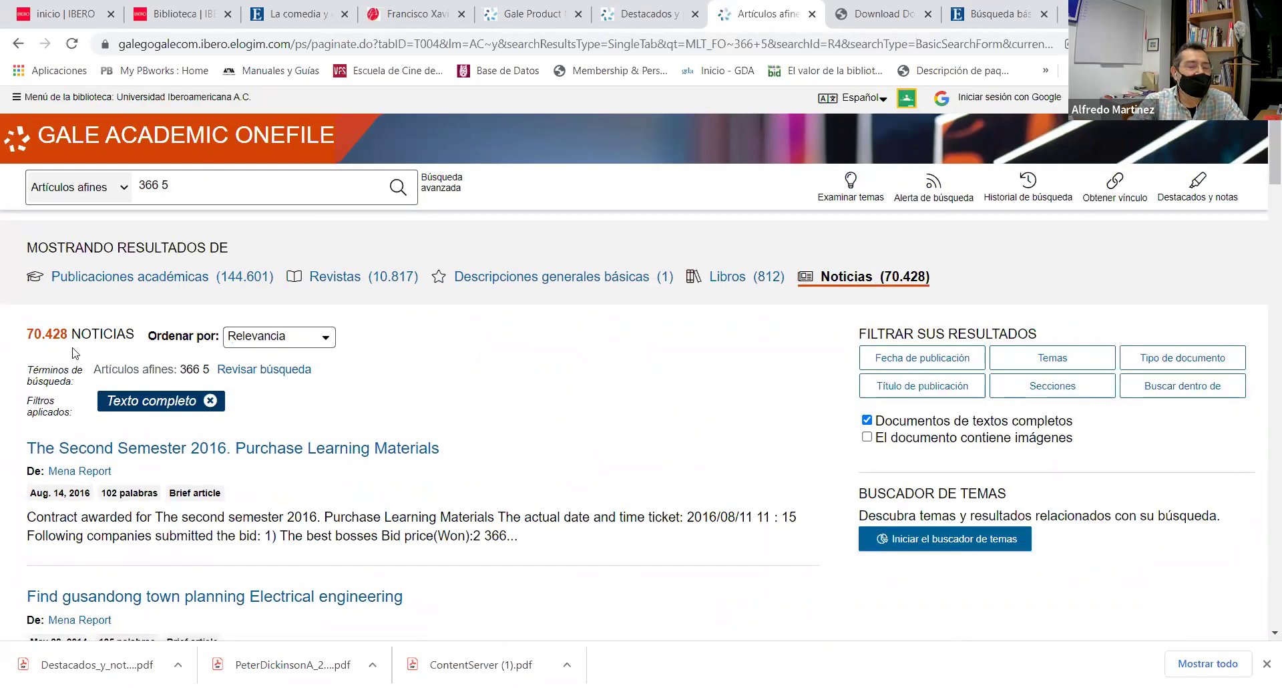
pyautogui.click(914, 395)
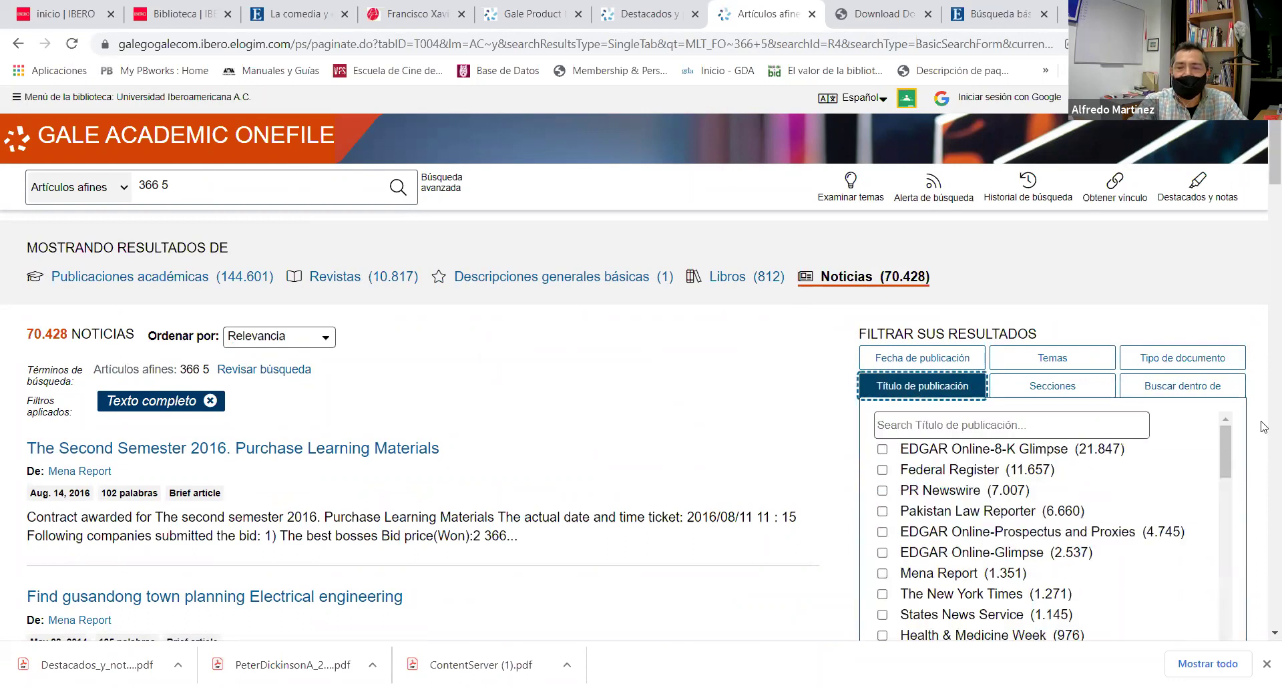
pyautogui.moveTo(1226, 444); pyautogui.dragTo(1219, 468)
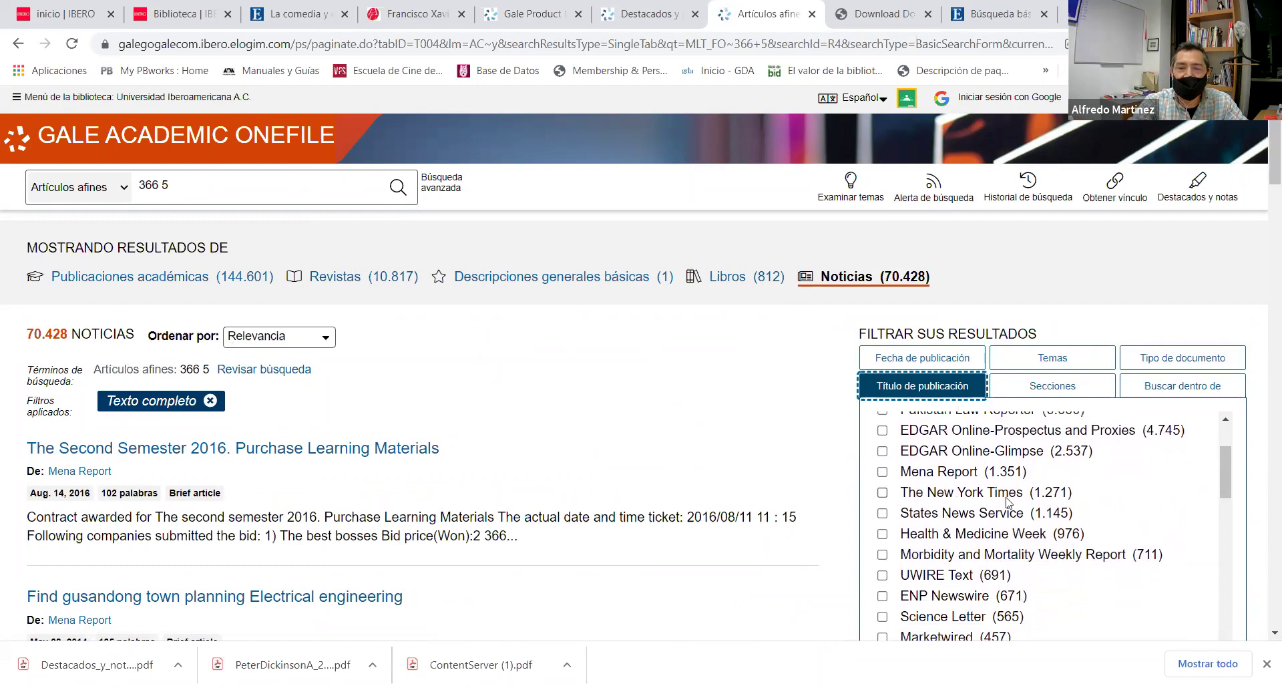
pyautogui.scroll(-3, 1223, 495)
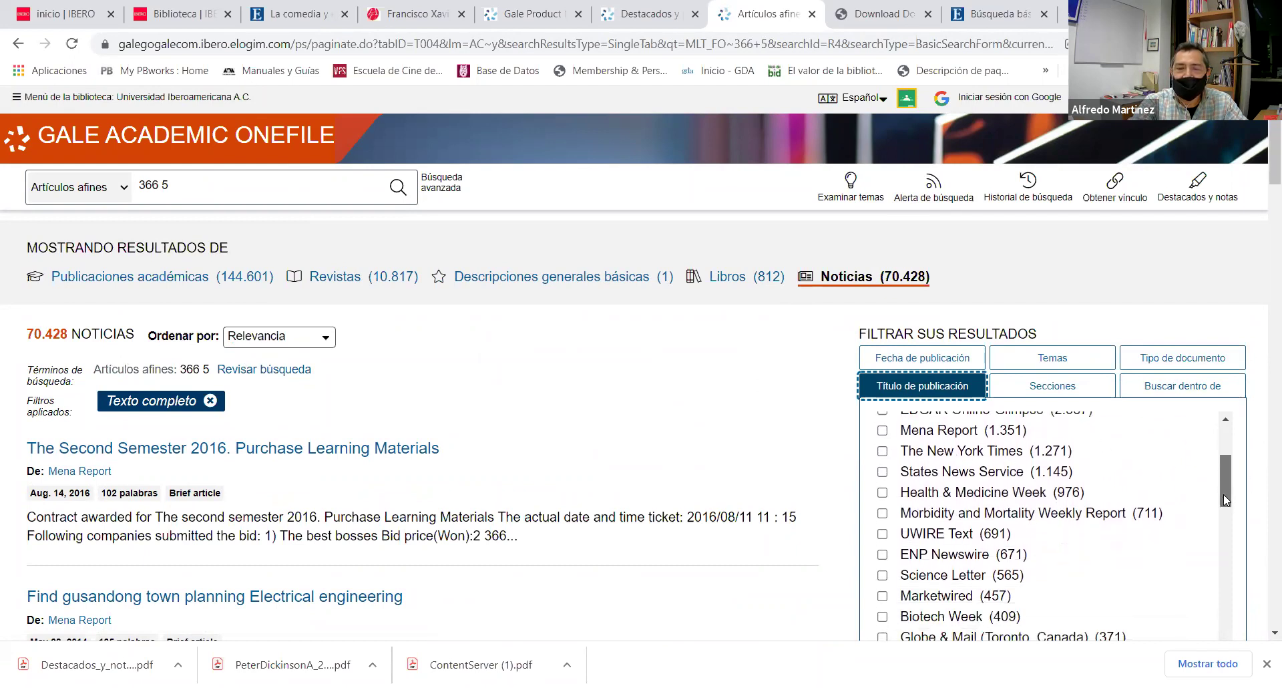
pyautogui.scroll(-1, 1236, 541)
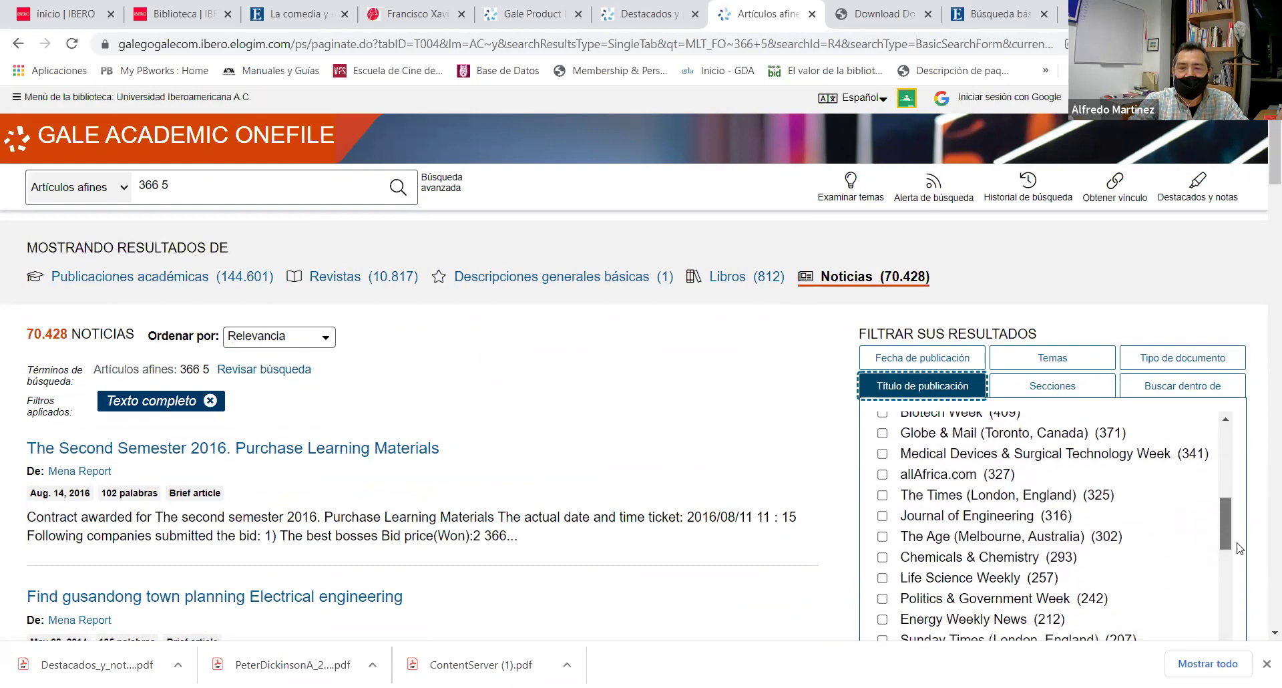
pyautogui.scroll(-3, 1241, 553)
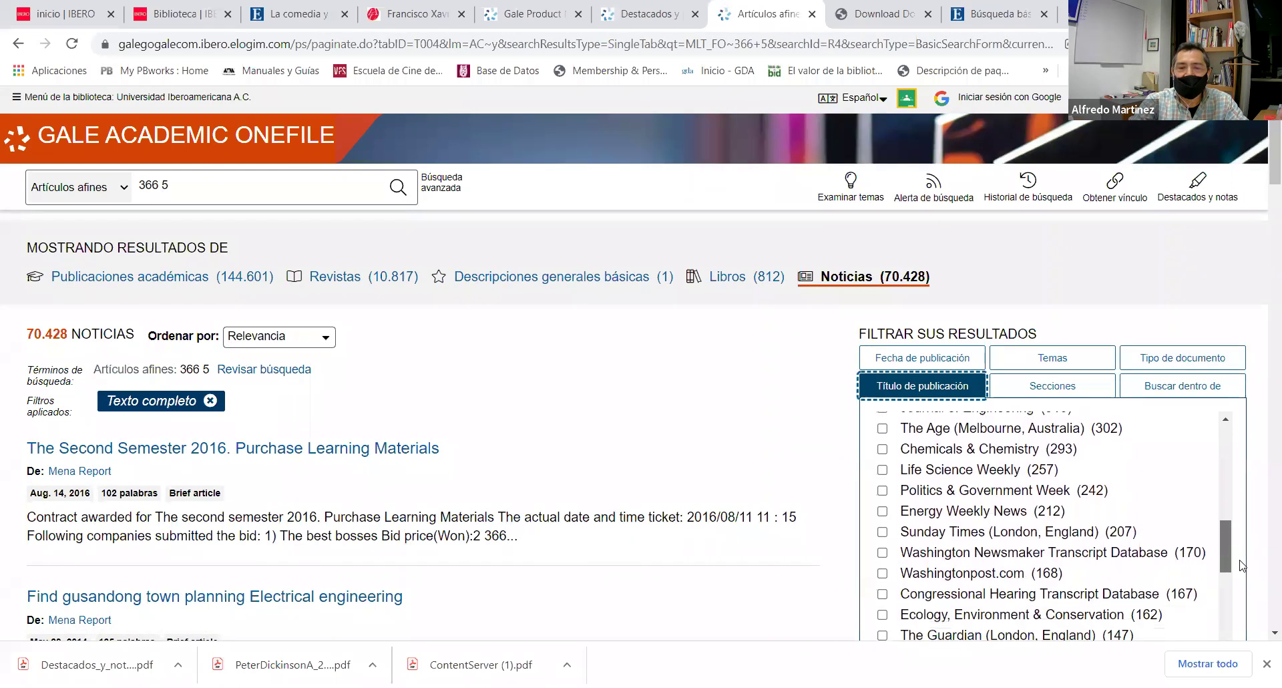
pyautogui.moveTo(1242, 577); pyautogui.dragTo(1245, 647)
pyautogui.click(655, 400)
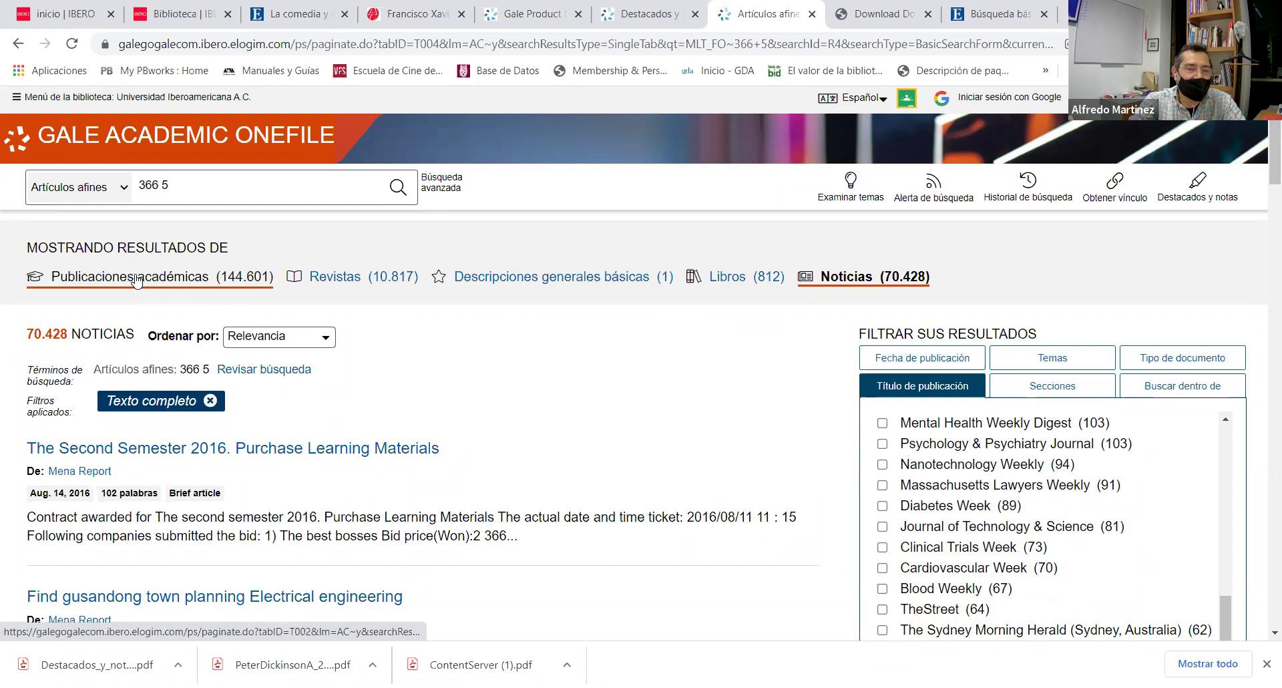
# Return to the academic publications results and launch the topic finder for the search
pyautogui.scroll(-2, 138, 280)
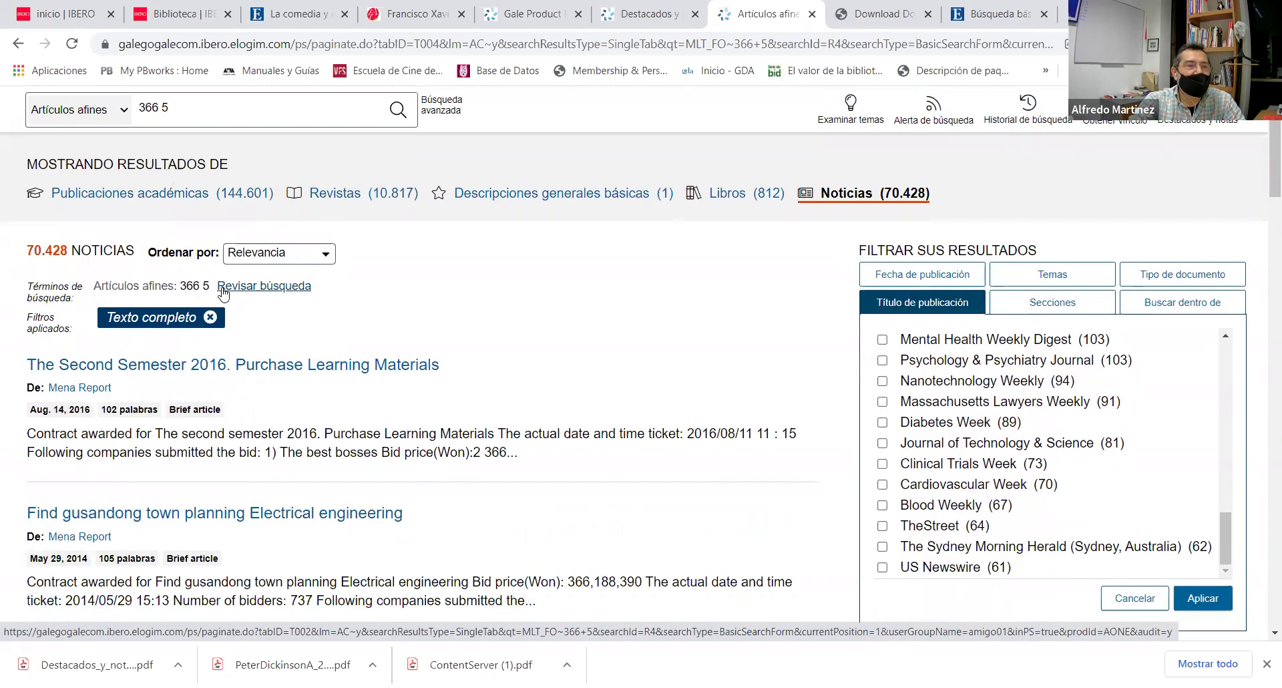
pyautogui.scroll(2, 201, 287)
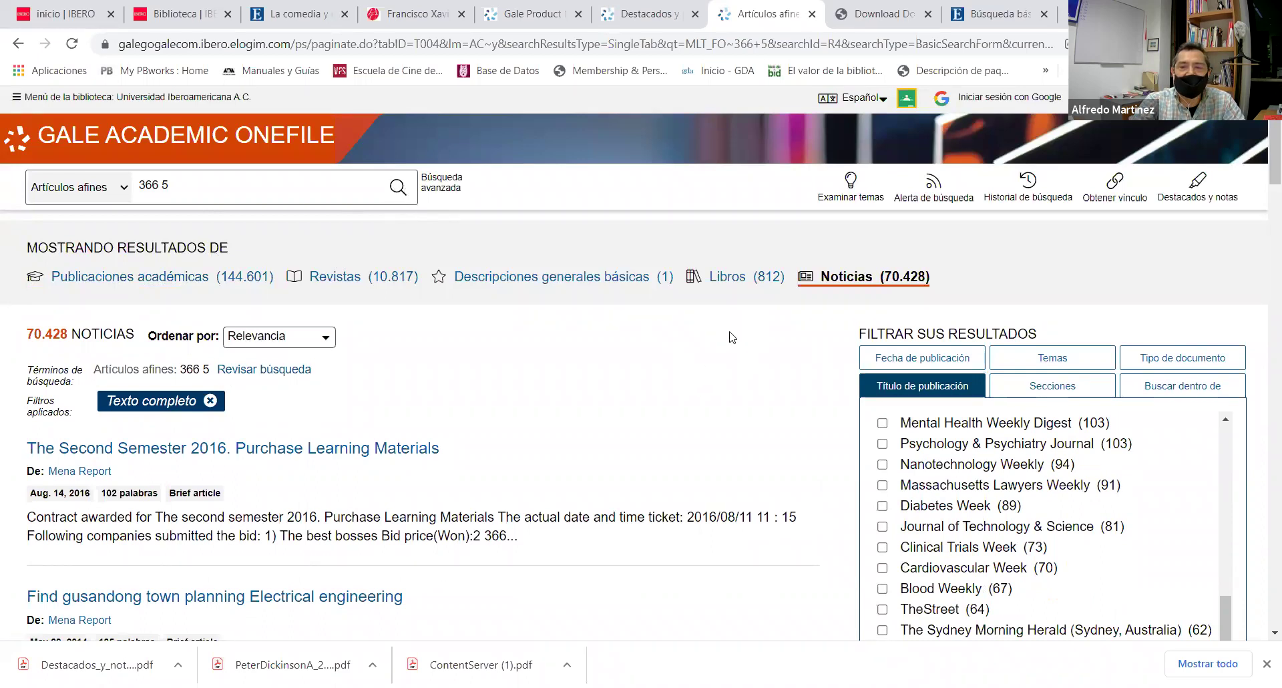
pyautogui.hotkey('alt', 'Left')
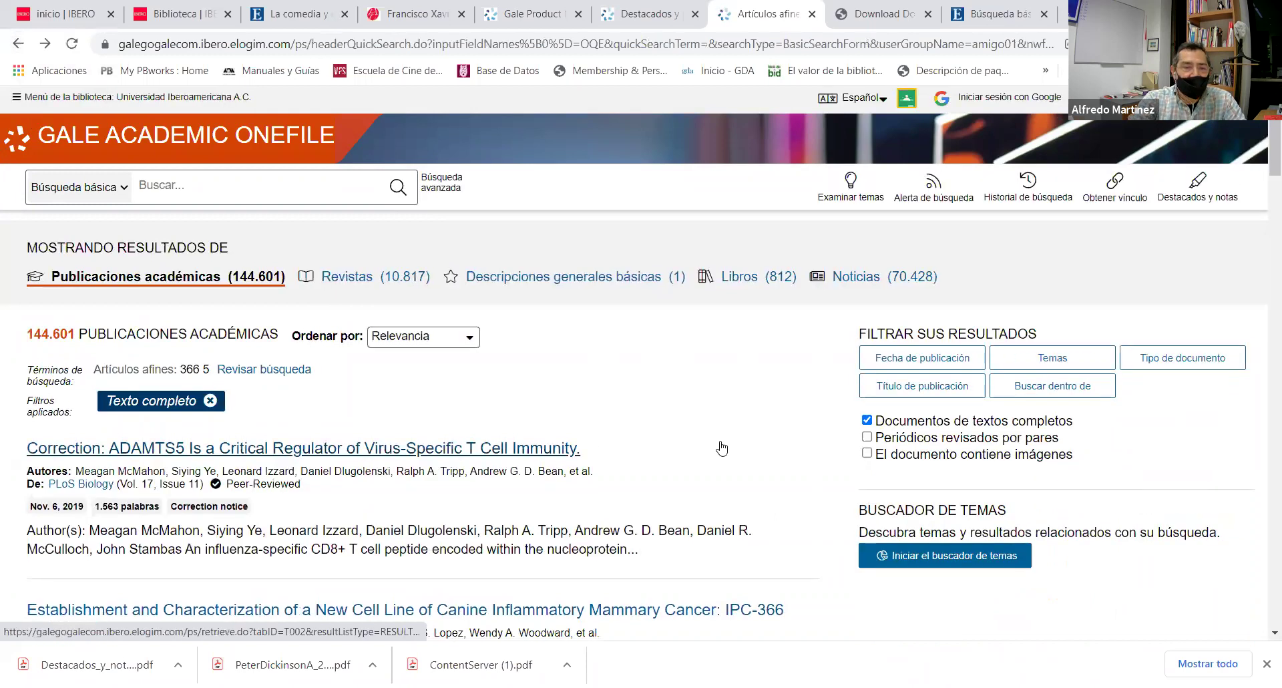
pyautogui.scroll(-2, 718, 446)
pyautogui.moveTo(861, 342); pyautogui.dragTo(1034, 327)
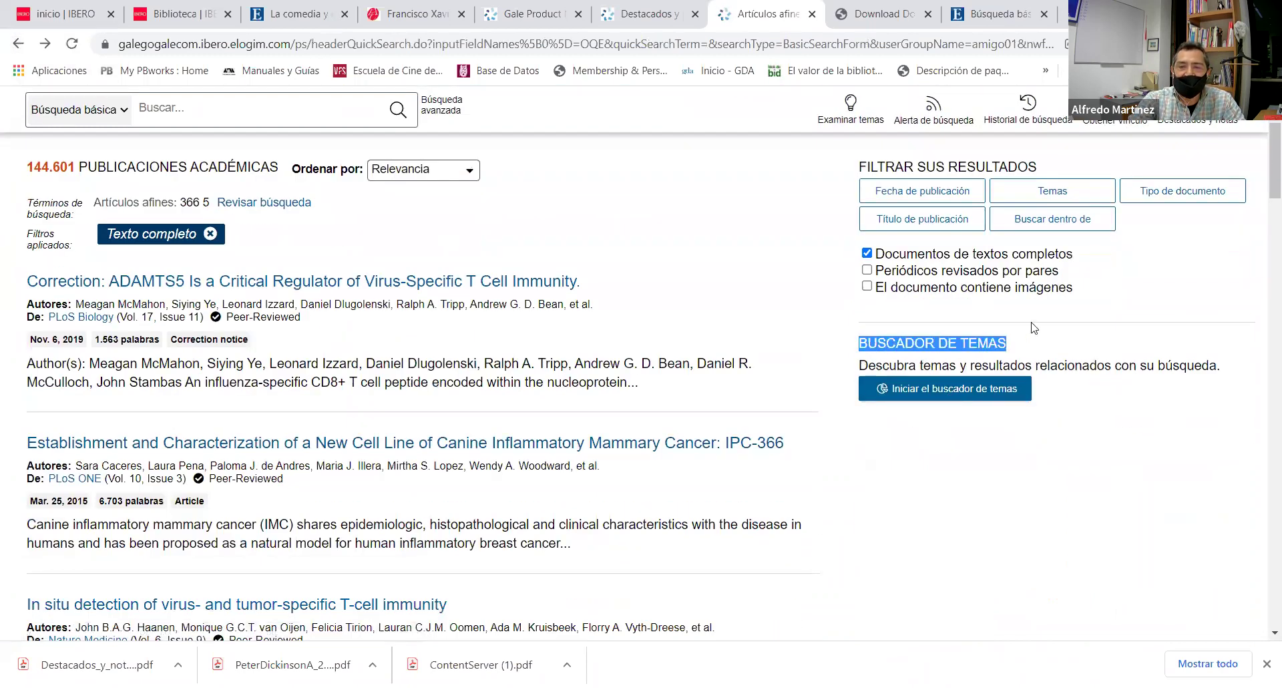
pyautogui.click(927, 397)
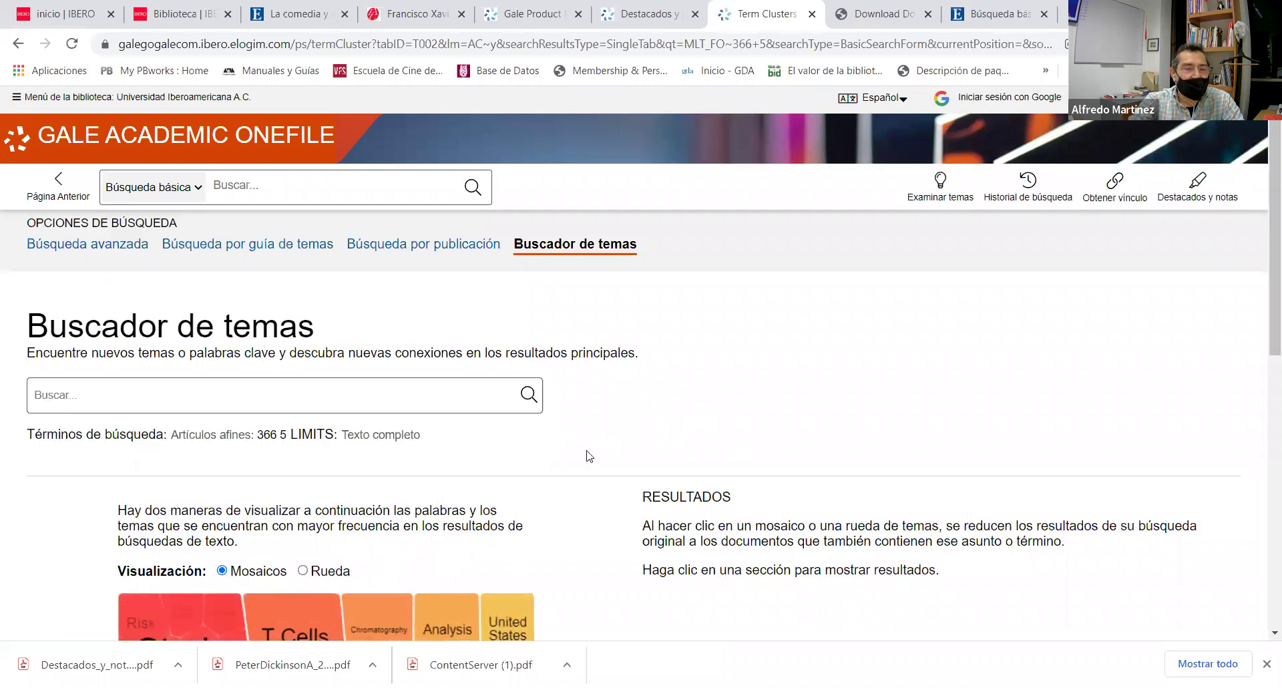
# Explore the topic tiles, displaying and reviewing the results for Research and its Medical Research subtopic
pyautogui.scroll(-5, 581, 451)
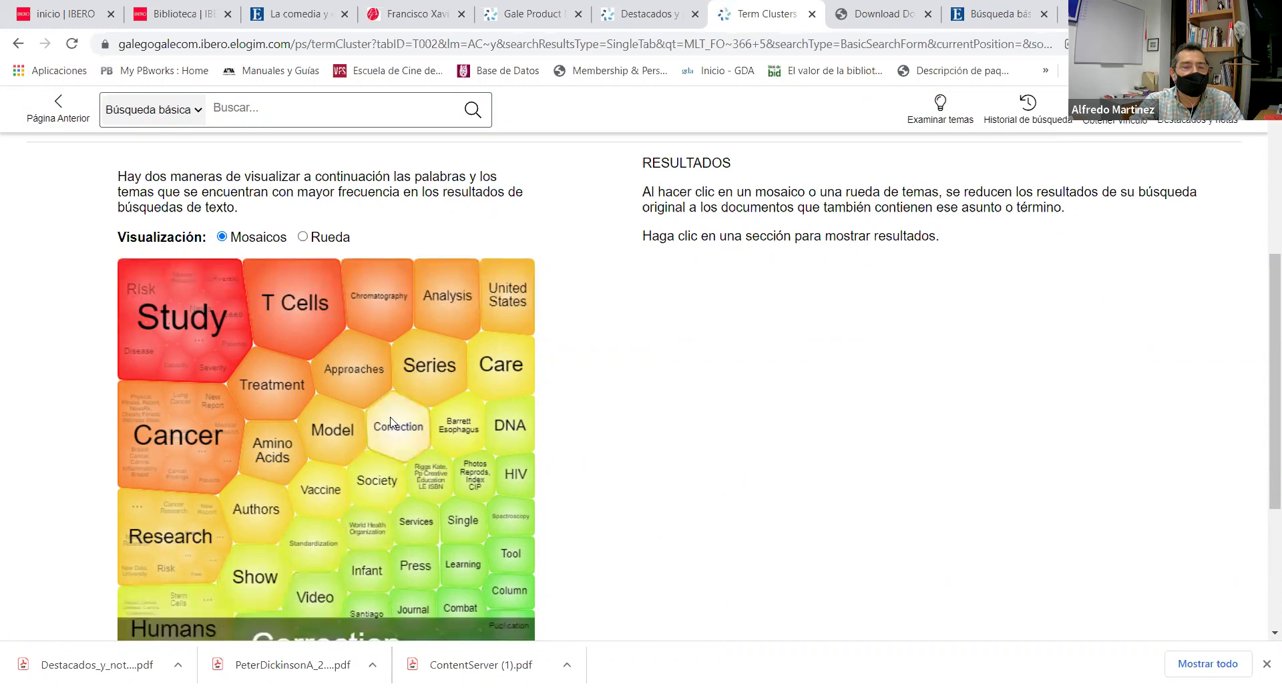
pyautogui.click(185, 540)
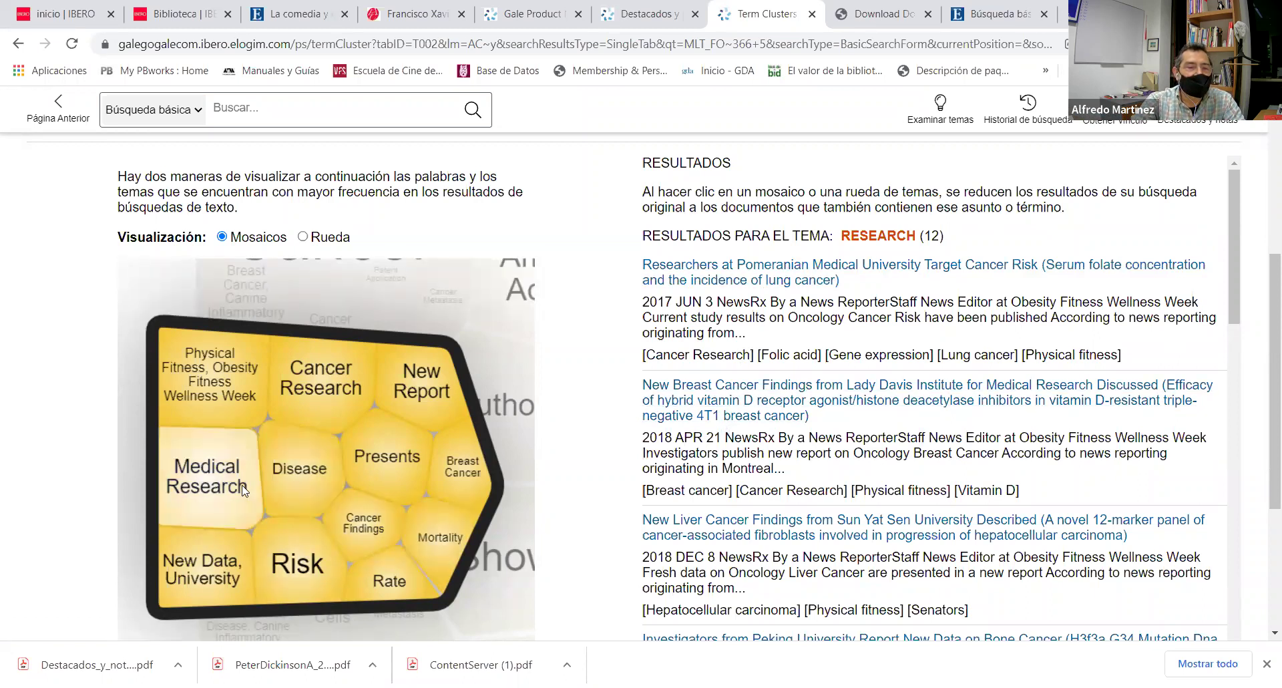
pyautogui.click(220, 490)
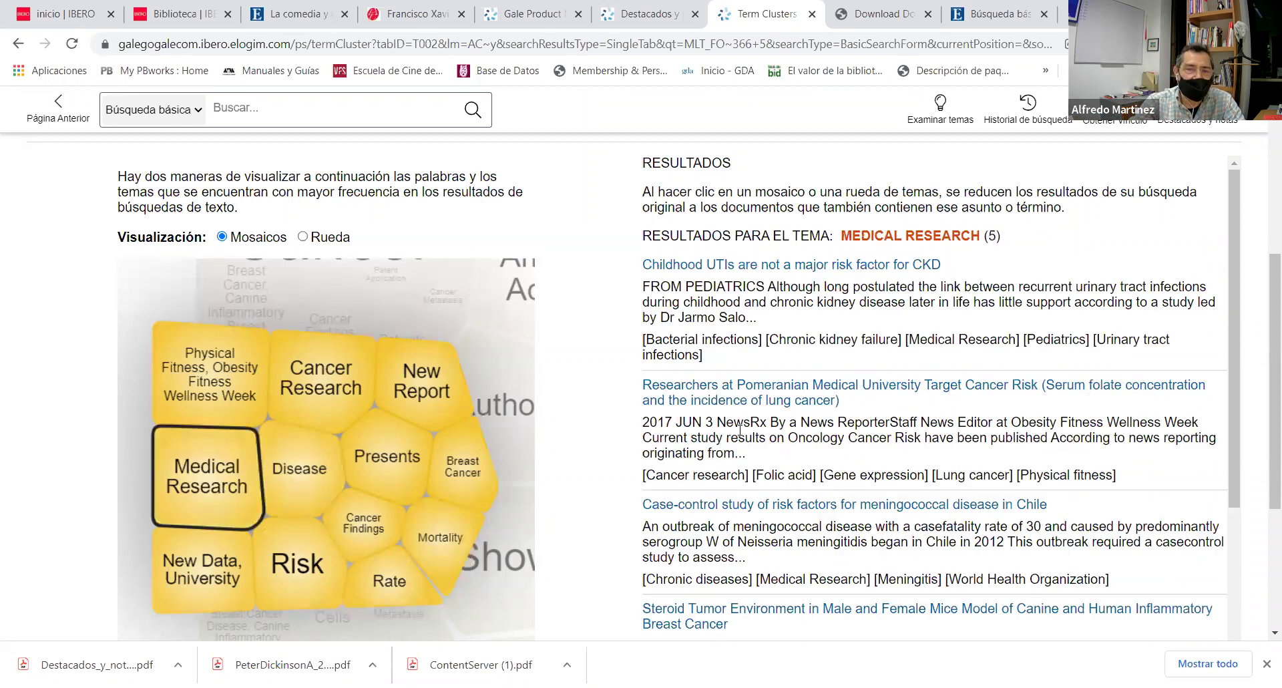
pyautogui.scroll(-3, 735, 444)
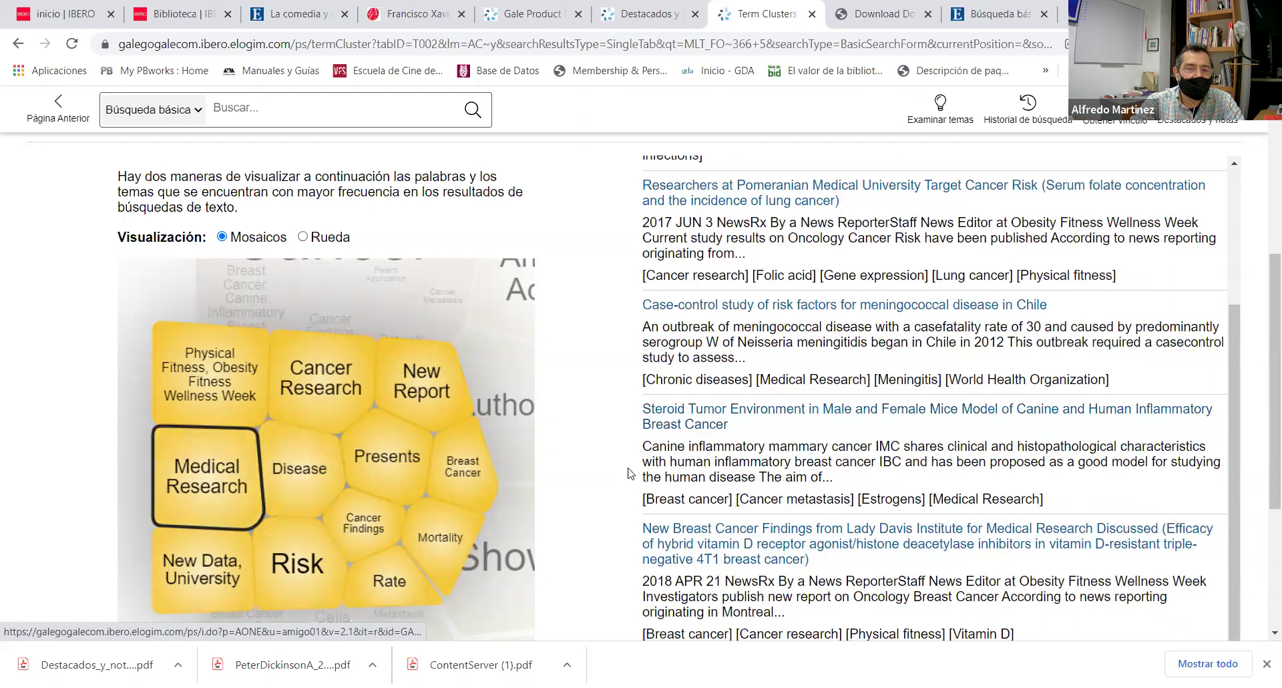
pyautogui.scroll(5, 581, 477)
pyautogui.scroll(-2, 577, 481)
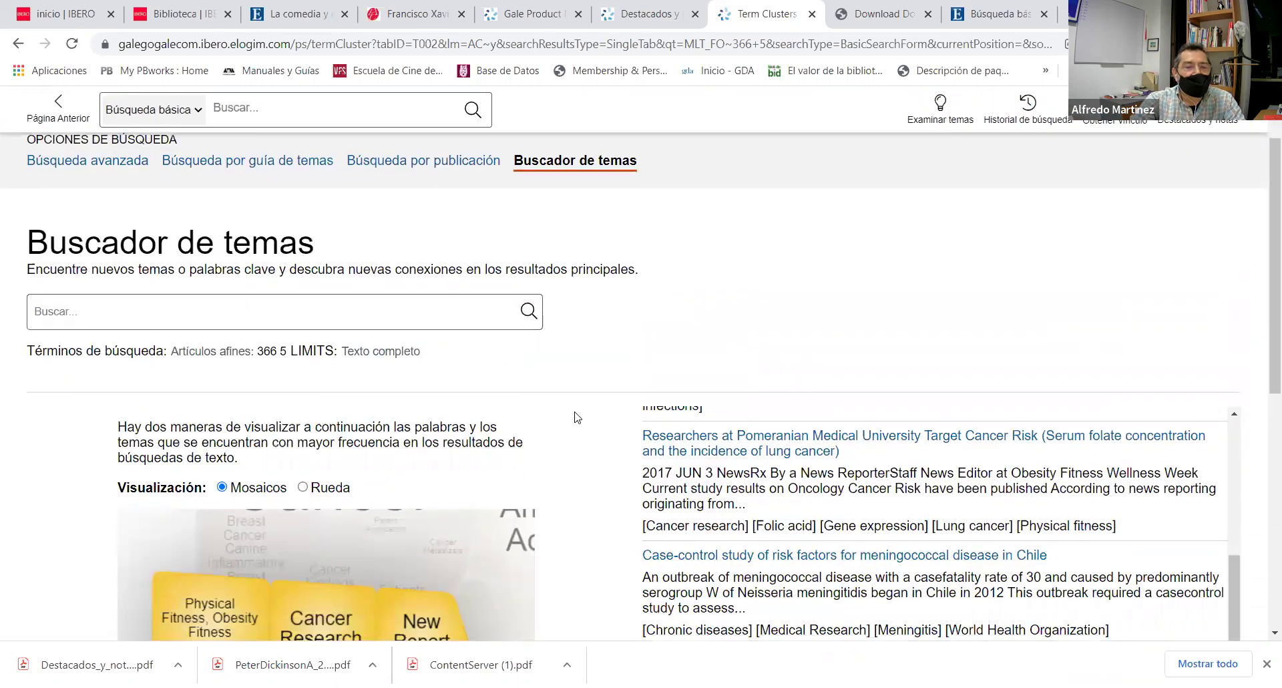
# Switch the topic visualization to the wheel and search the topic finder for MOVIE
pyautogui.click(303, 488)
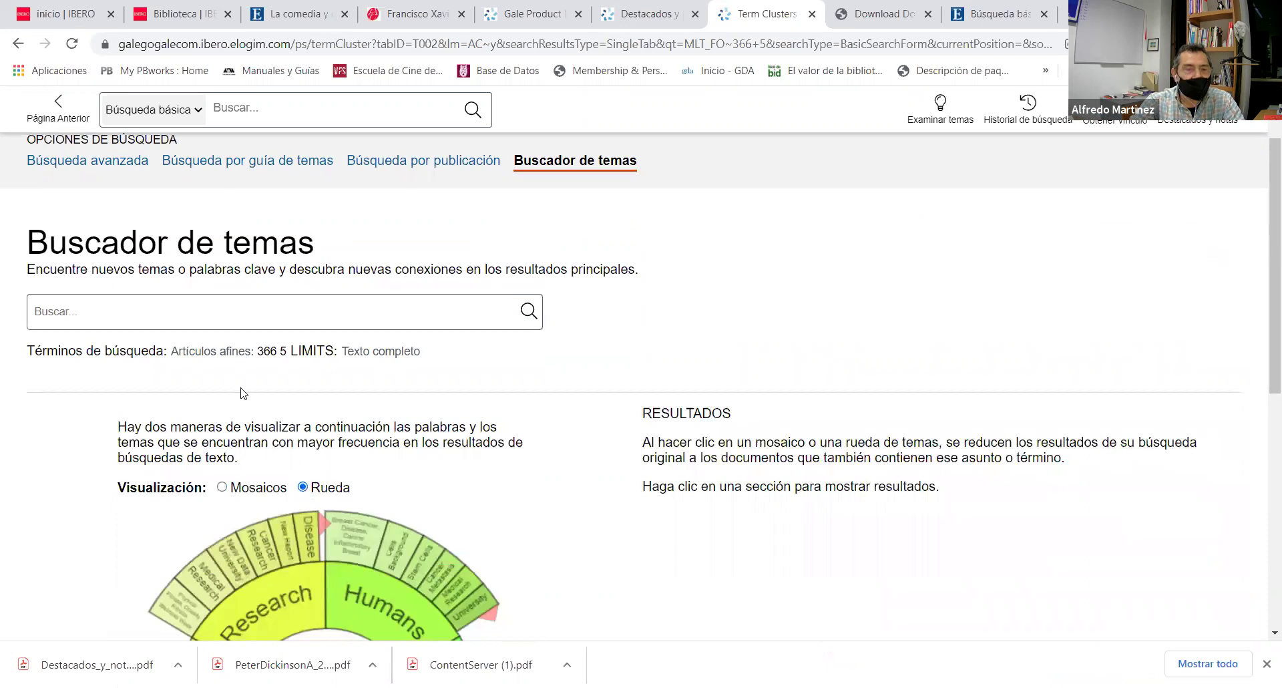
pyautogui.click(211, 320)
pyautogui.write('MOVIE')
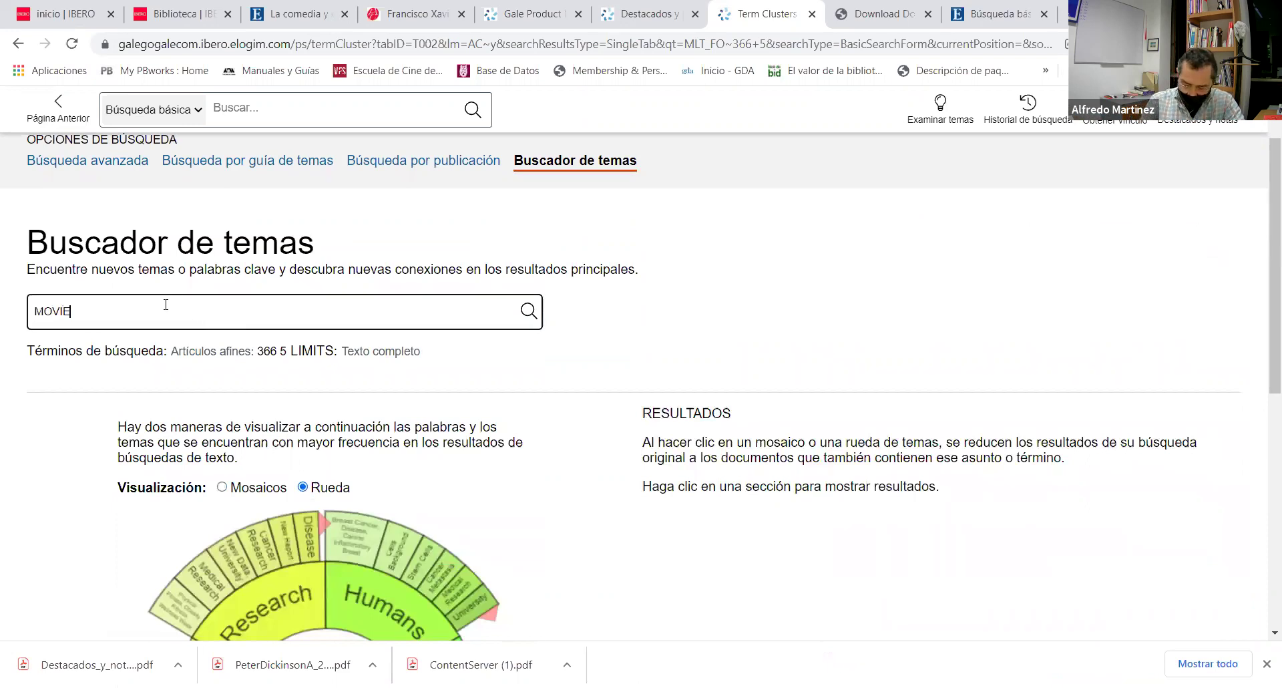
pyautogui.press('Return')
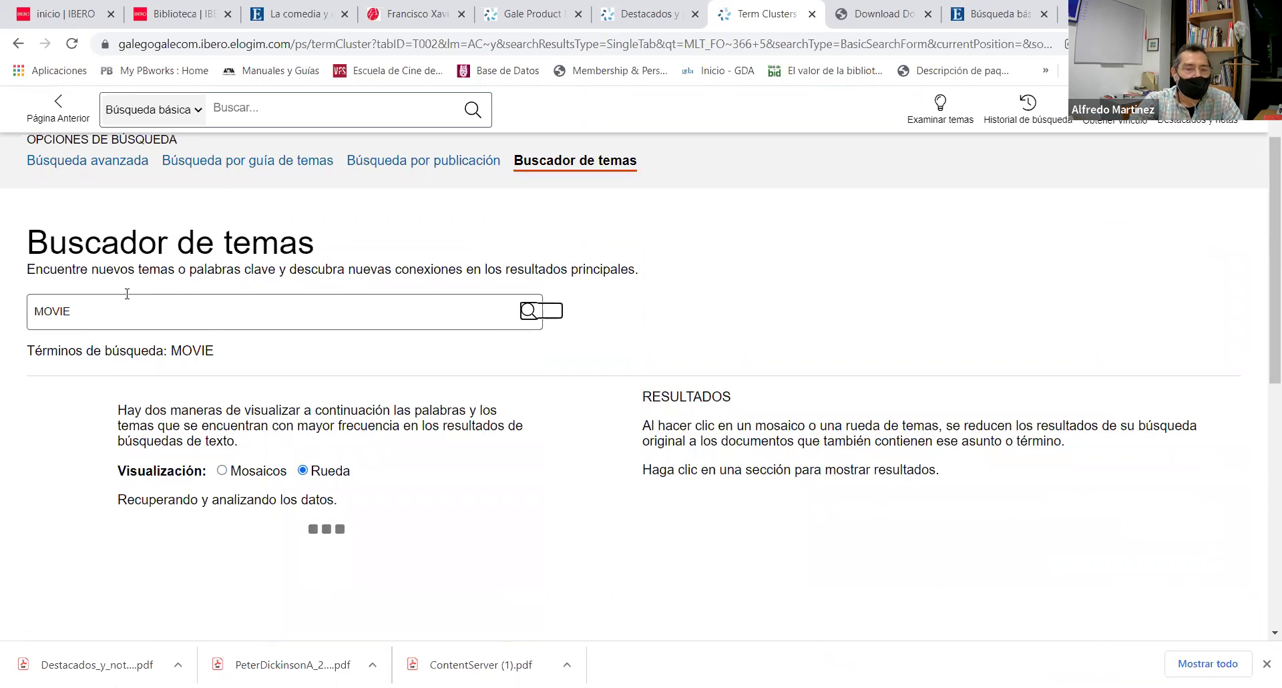
# Explore the movie topic wheel, expanding its hidden sections and displaying the results for Movie Market, University and TV Series
pyautogui.scroll(-4, 532, 405)
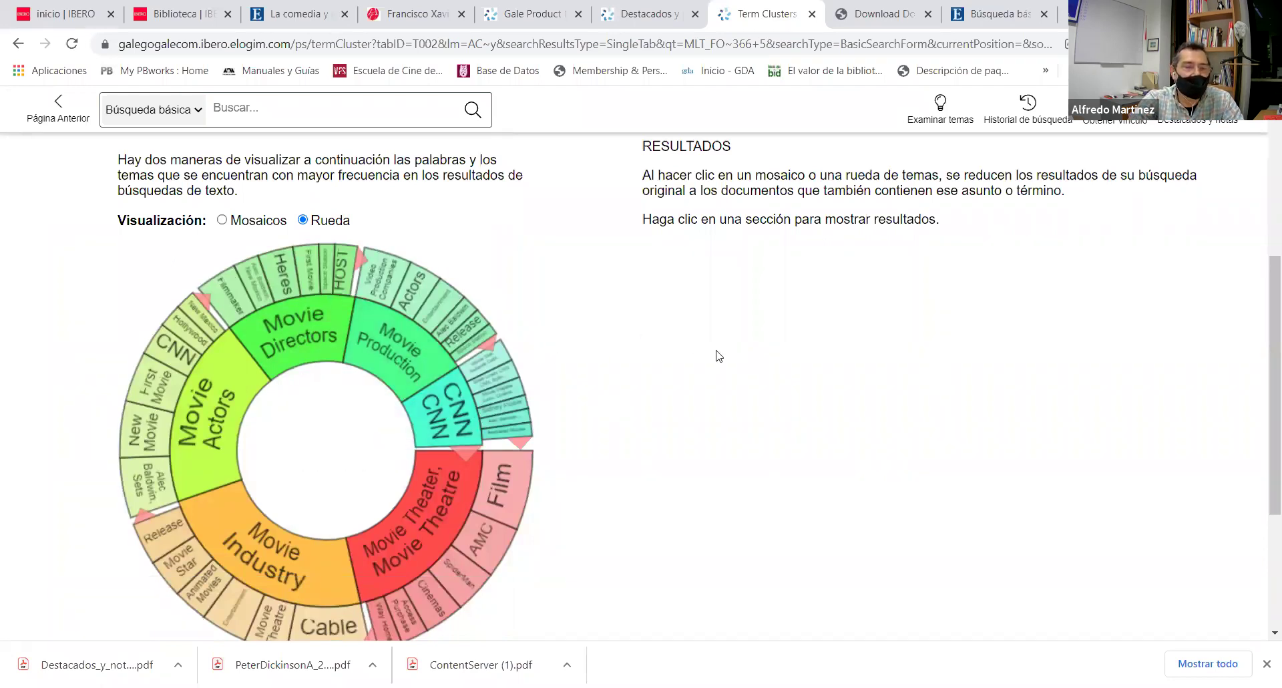
pyautogui.click(360, 257)
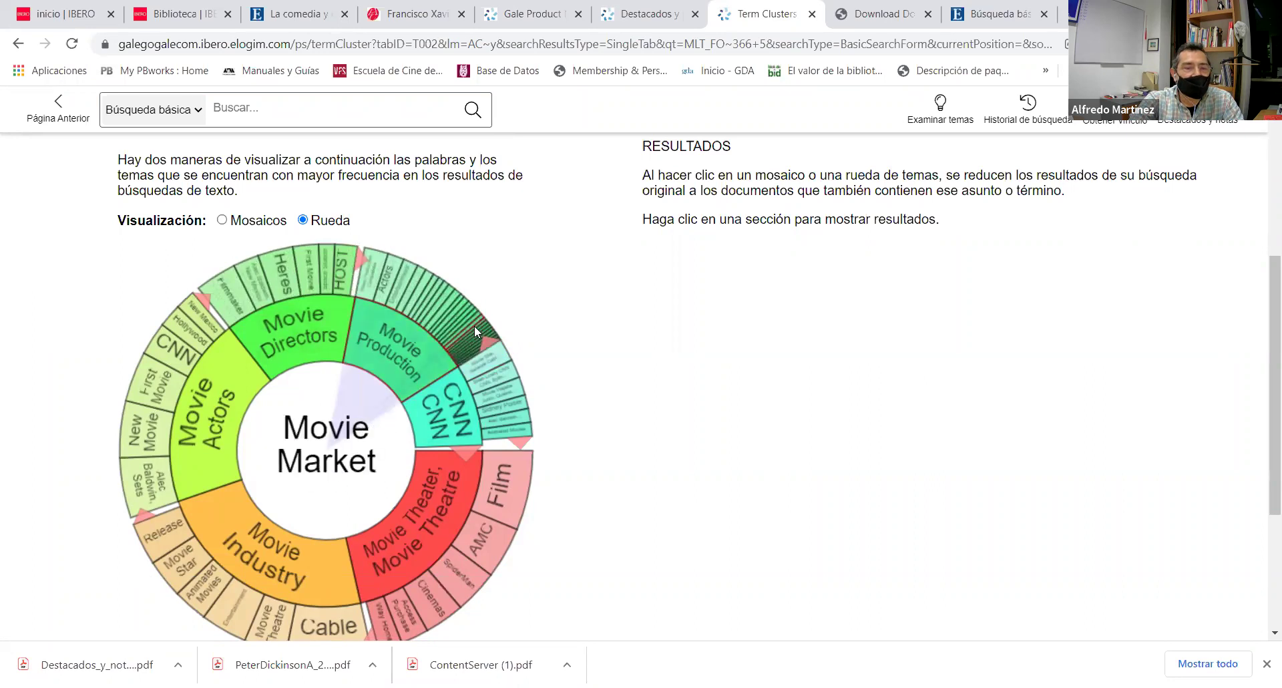
pyautogui.click(474, 326)
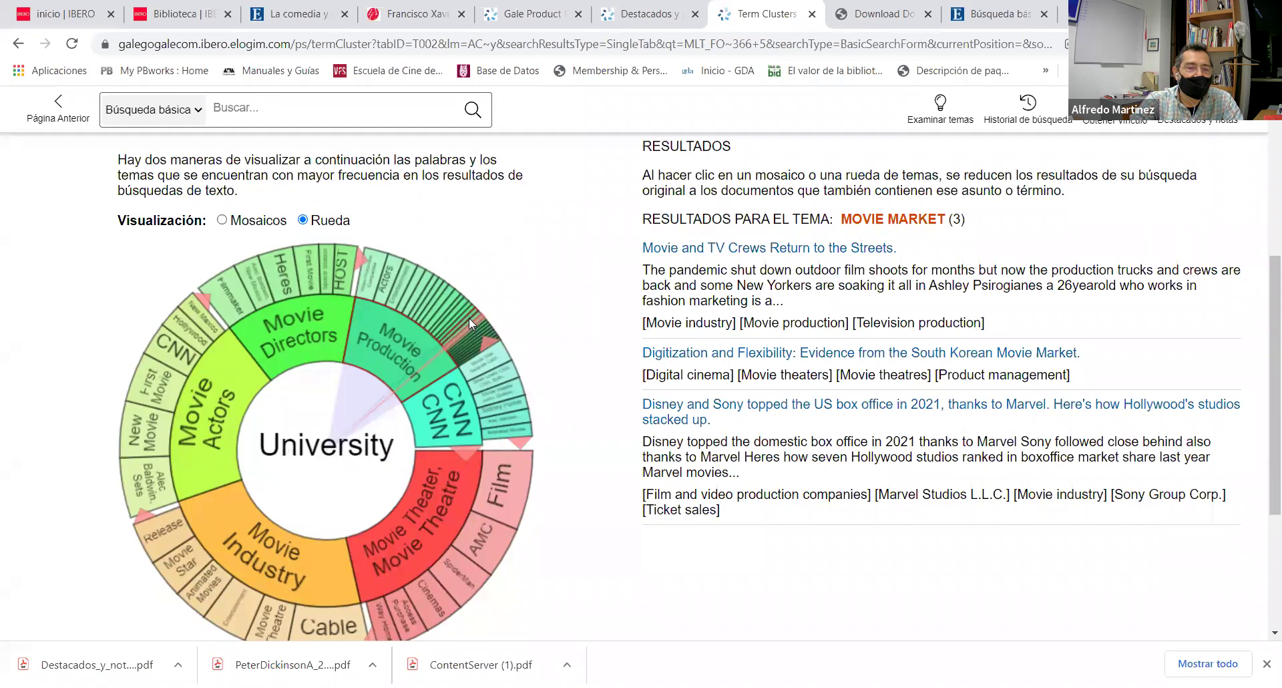
pyautogui.click(469, 318)
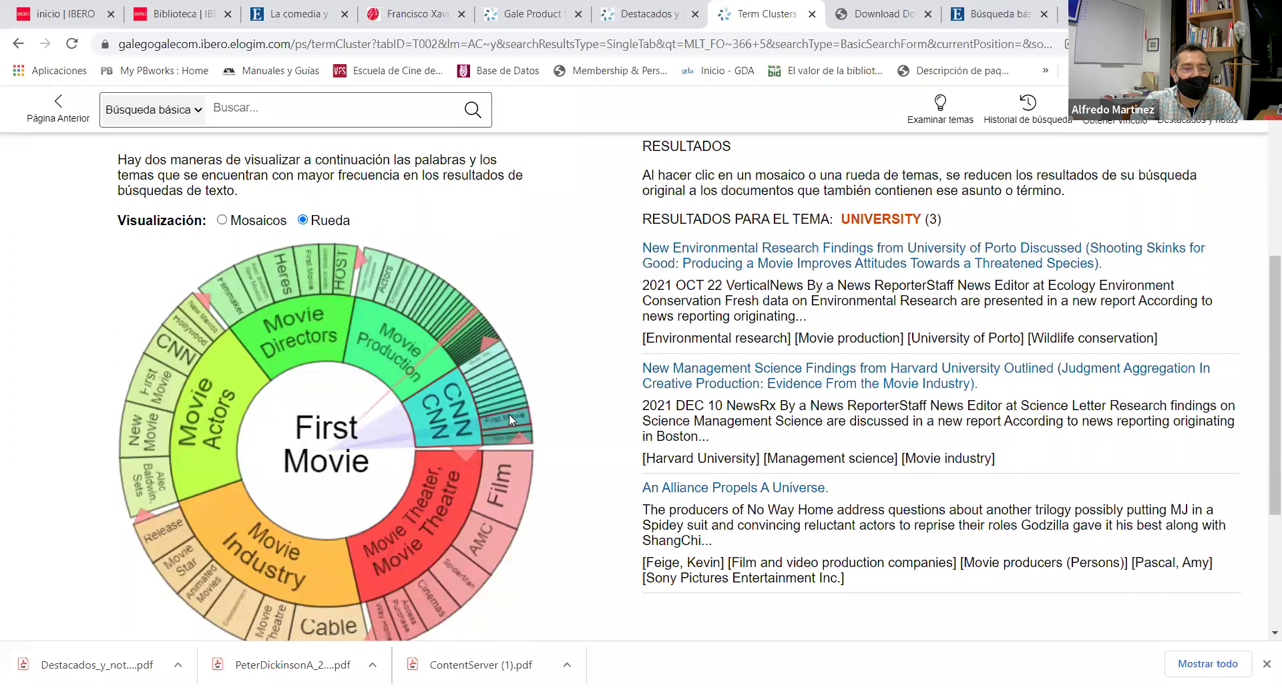
pyautogui.click(464, 451)
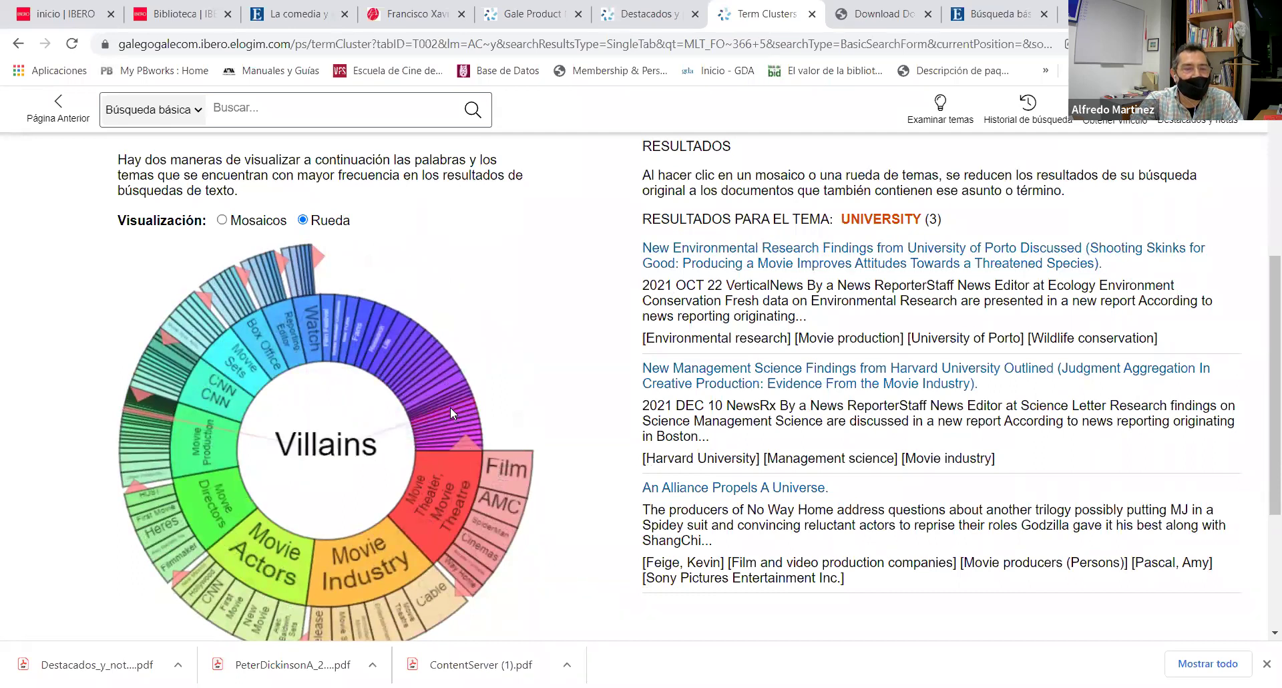
pyautogui.click(454, 411)
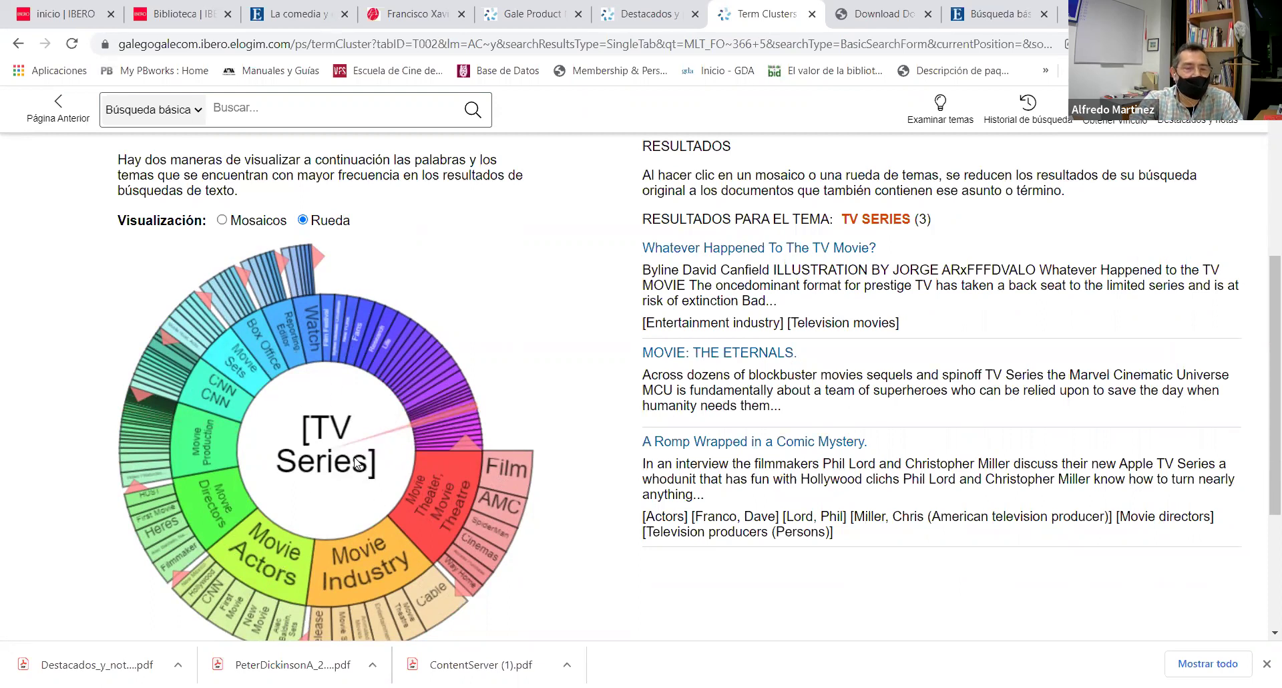
# Open the article "MOVIE: THE ETERNALS." from the TV Series results and review its text and source citation
pyautogui.click(739, 354)
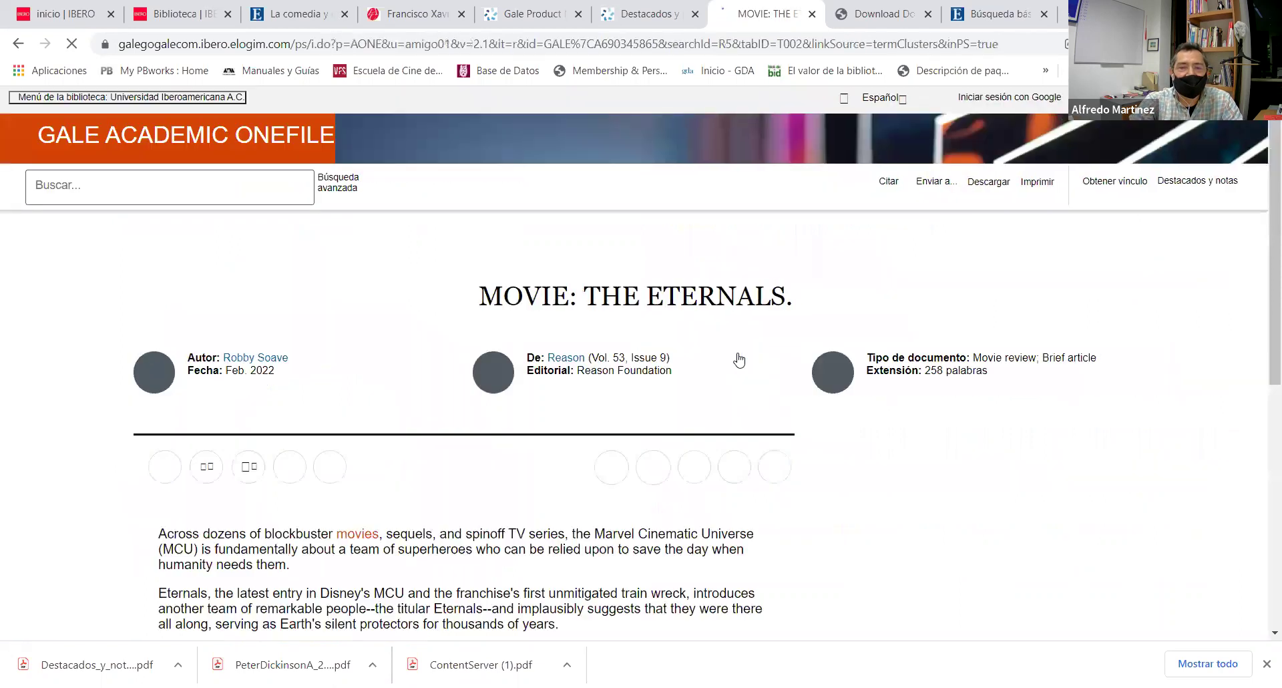
pyautogui.scroll(-10, 456, 427)
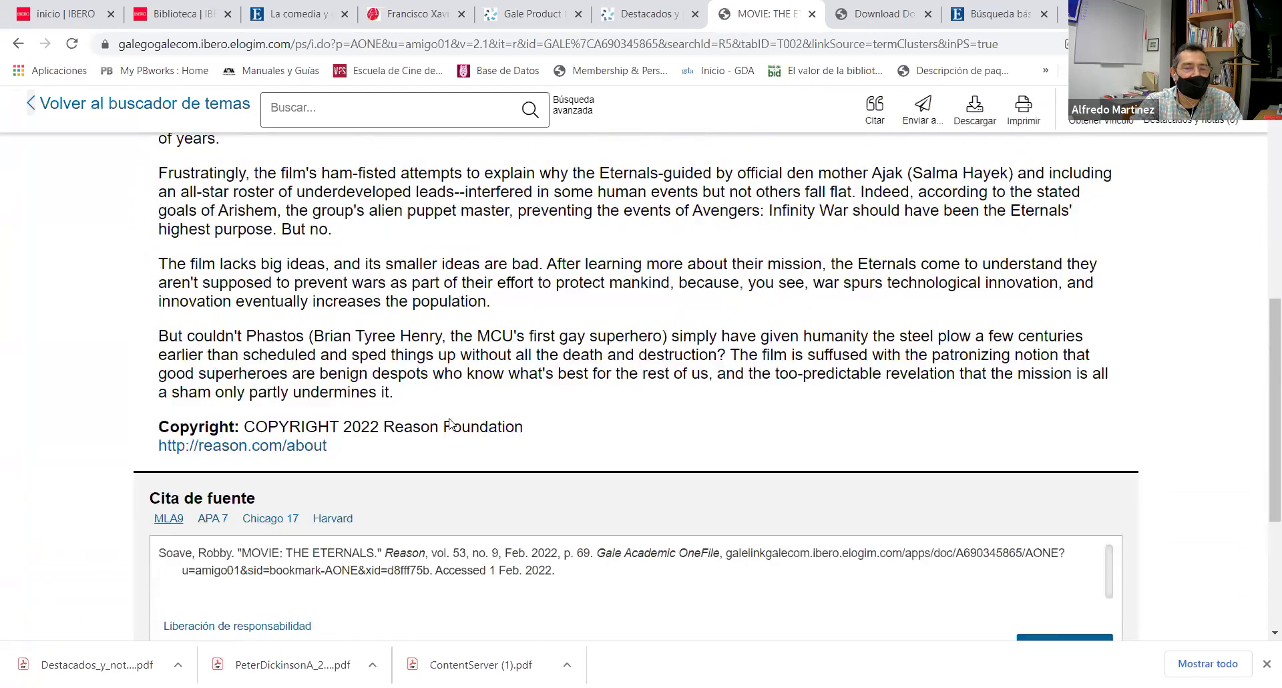
pyautogui.scroll(10, 450, 414)
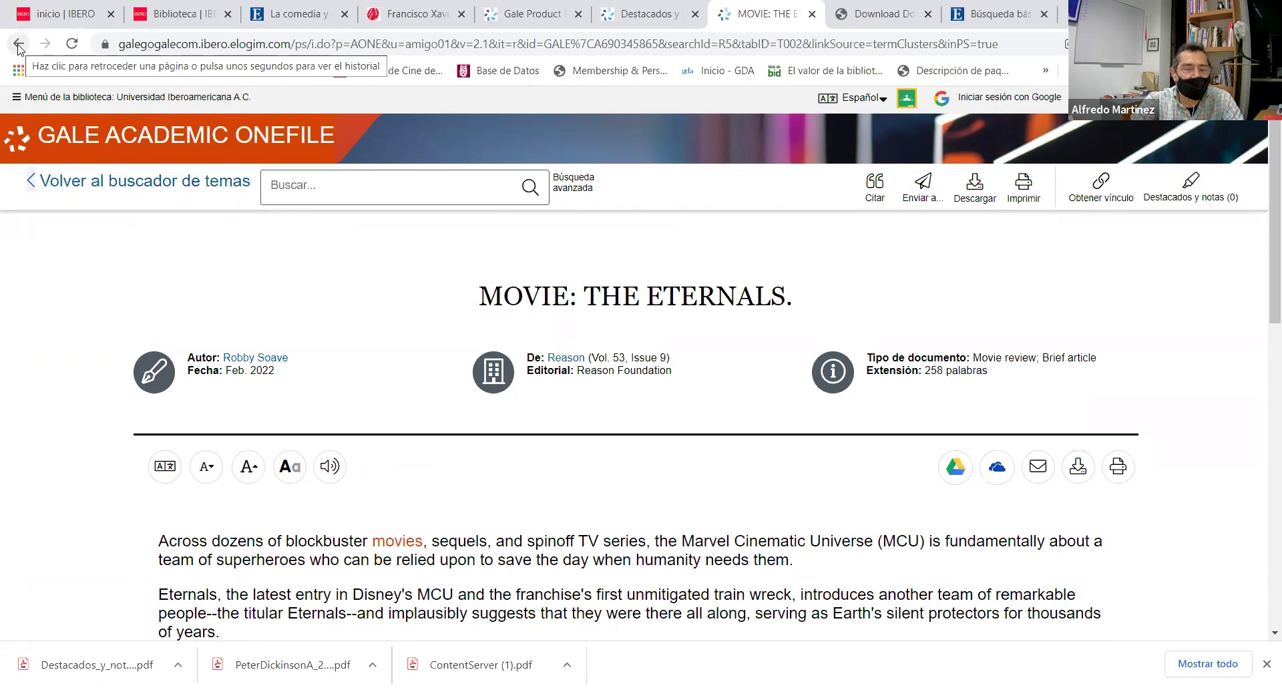
# Return to the topic finder from the article and switch the topic visualization to tiles
pyautogui.click(18, 44)
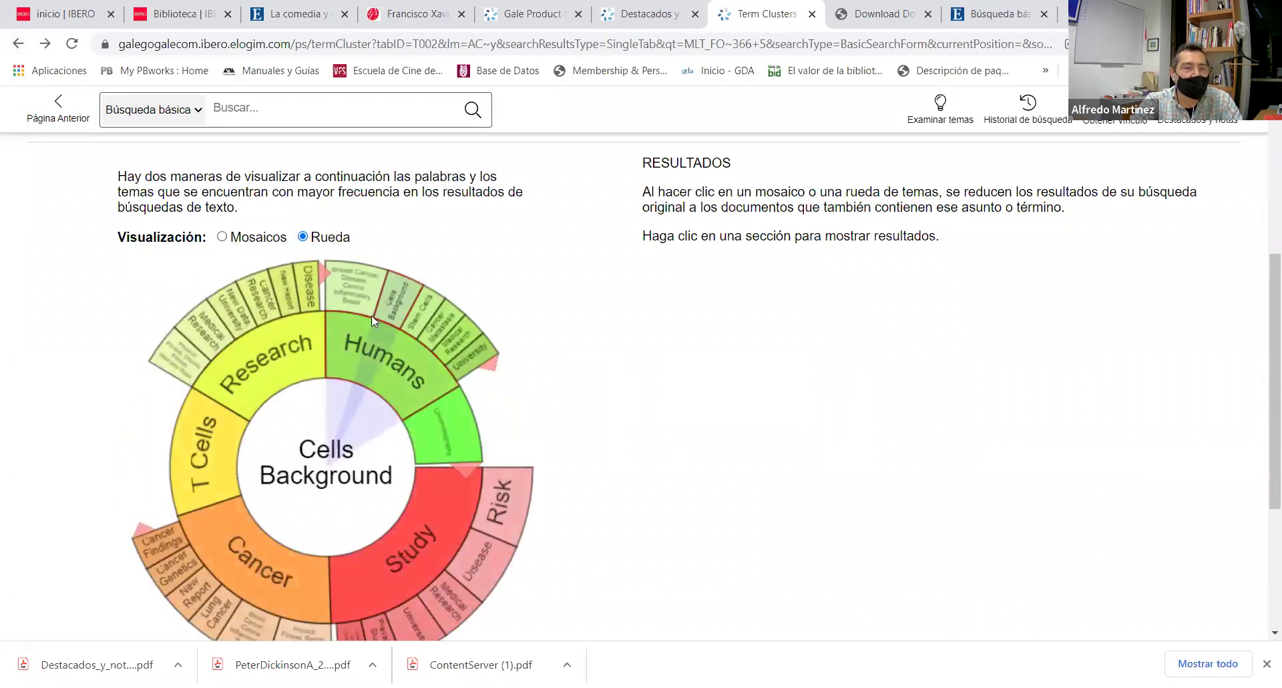
pyautogui.click(222, 238)
pyautogui.scroll(3, 774, 396)
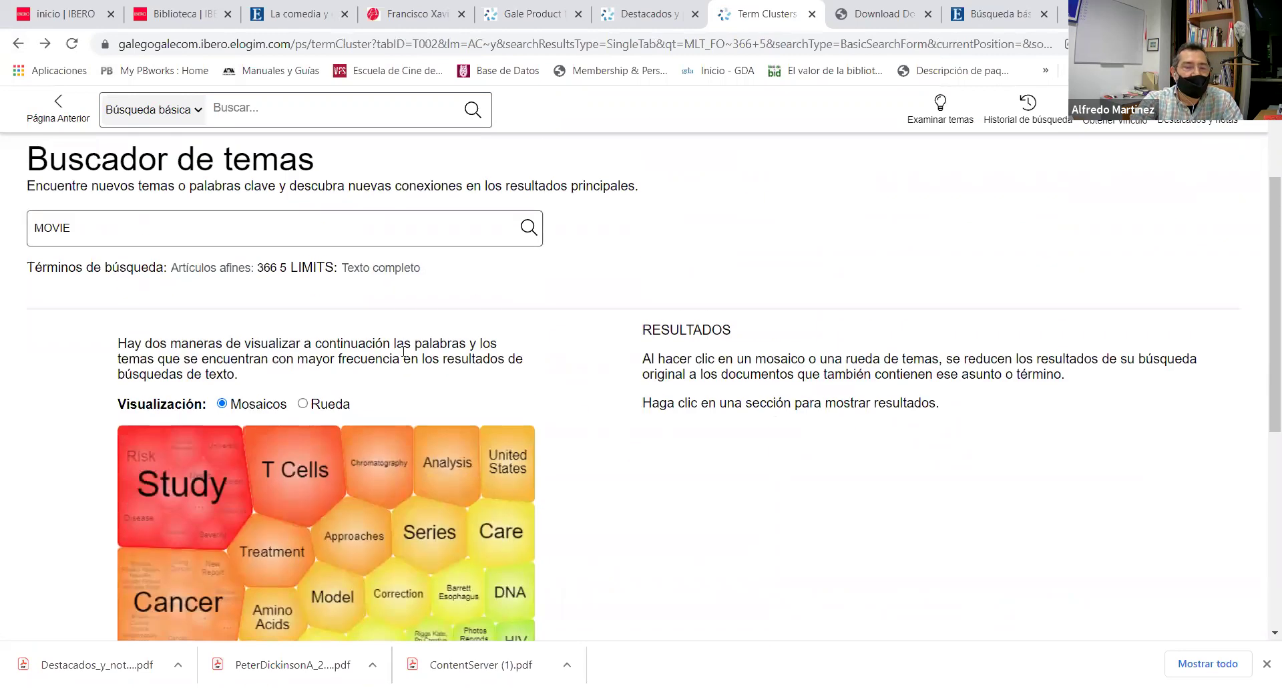
# Switch to the library website and display its electronic resources in alphabetical order
pyautogui.scroll(3, 441, 258)
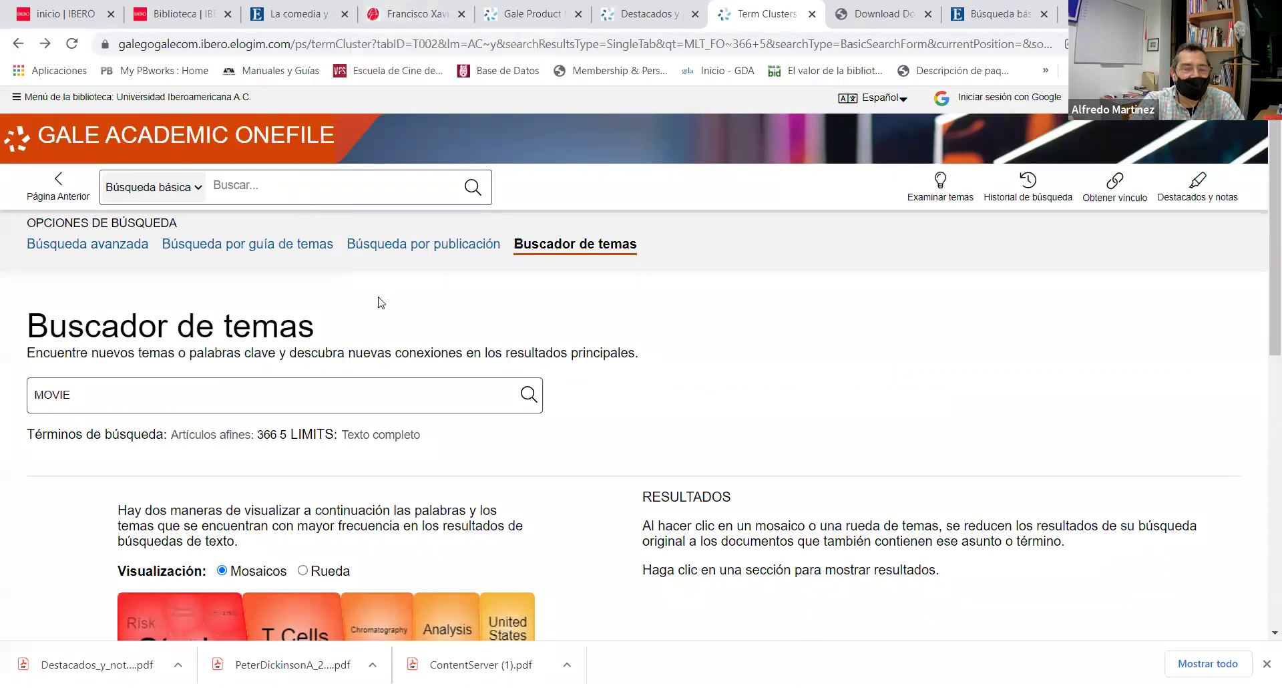
pyautogui.click(410, 20)
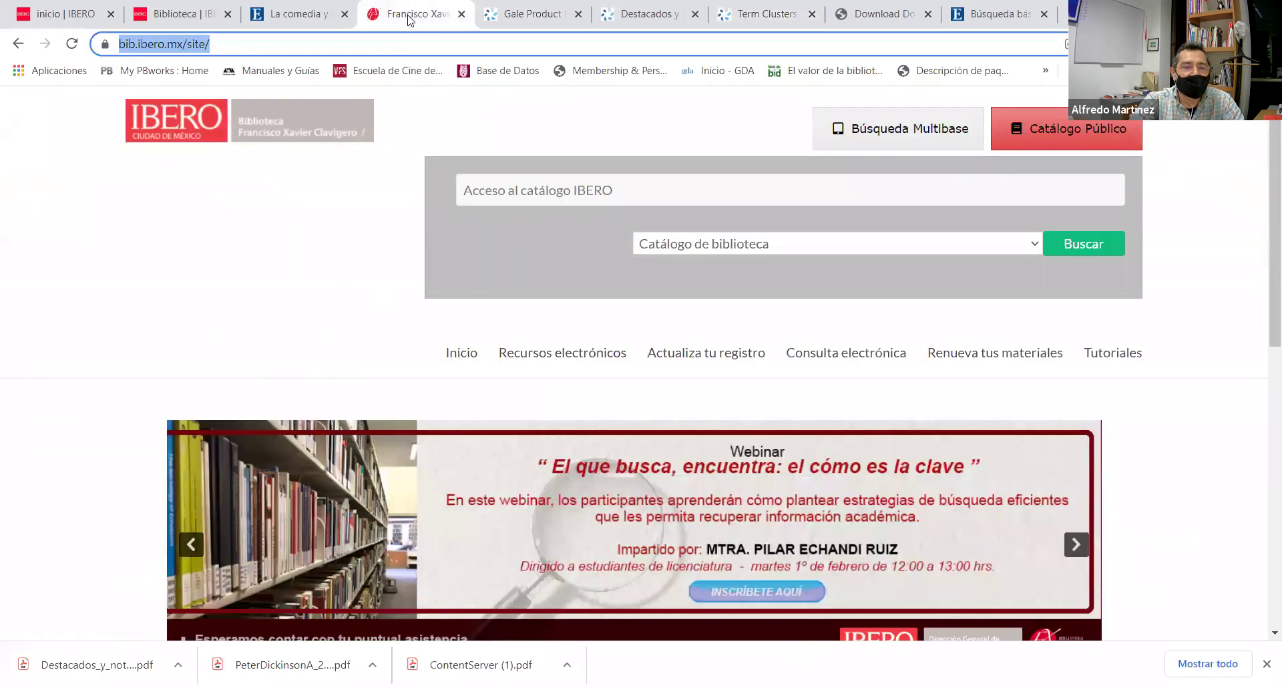
pyautogui.click(561, 359)
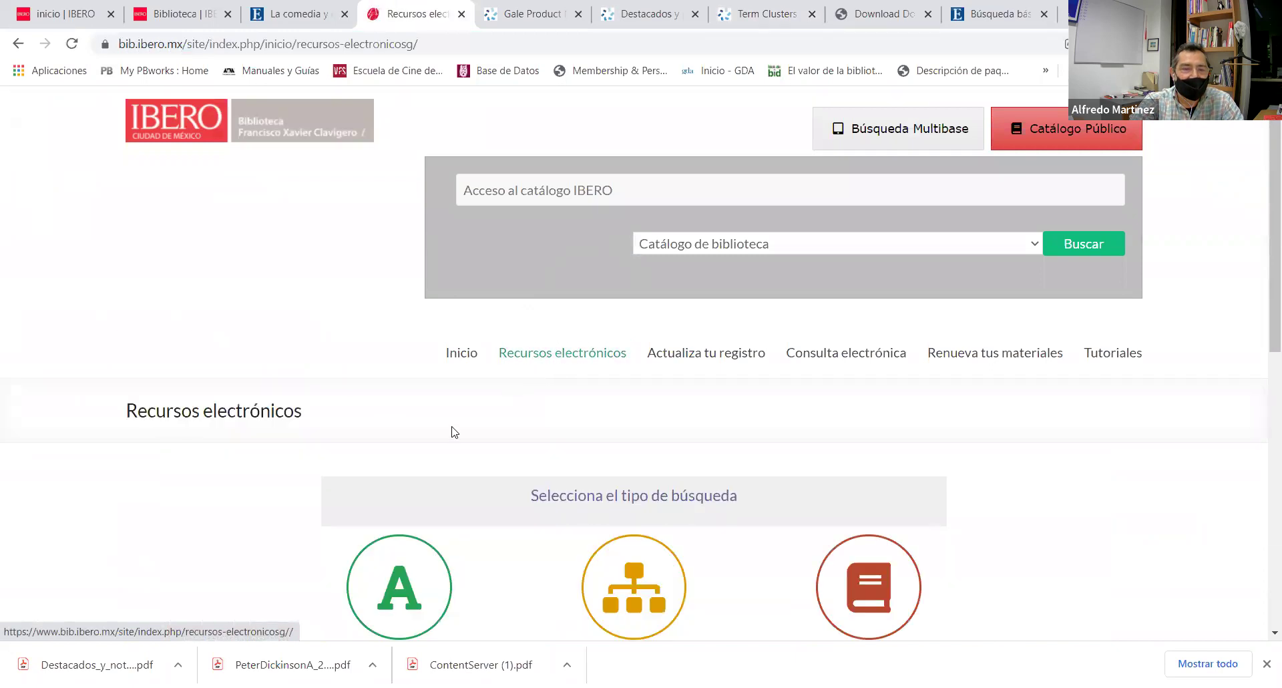
pyautogui.scroll(-1, 422, 487)
pyautogui.click(412, 499)
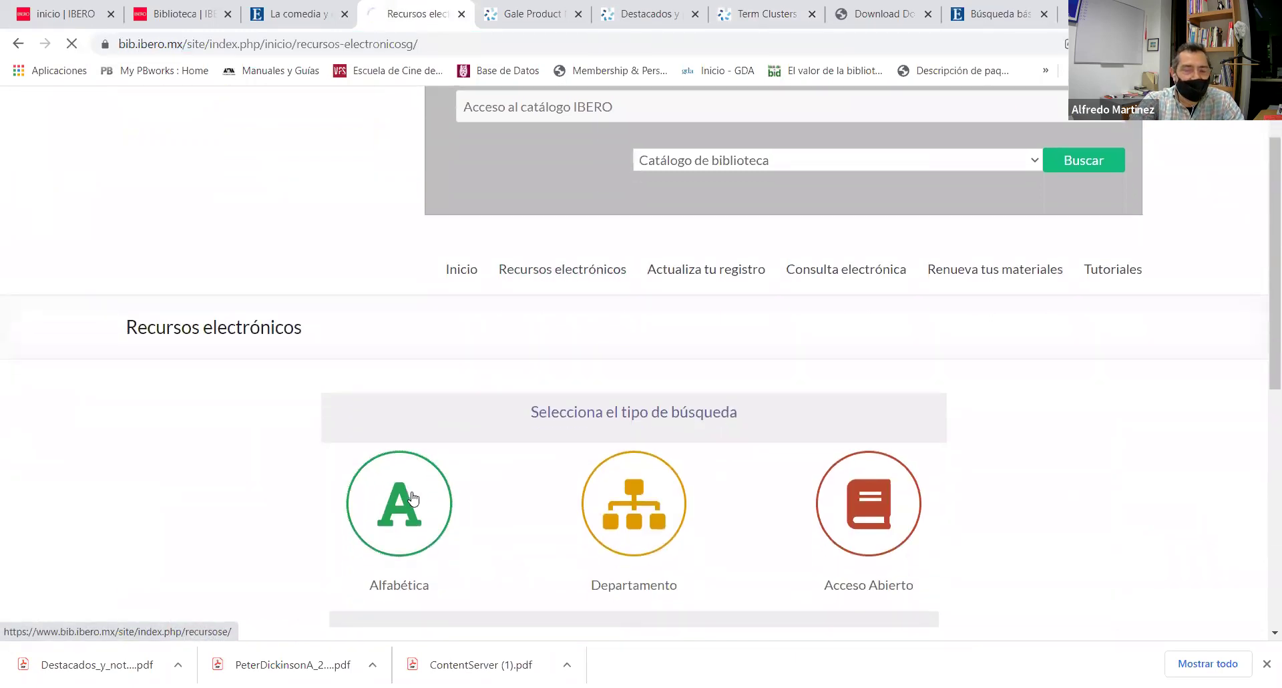
pyautogui.scroll(-5, 412, 497)
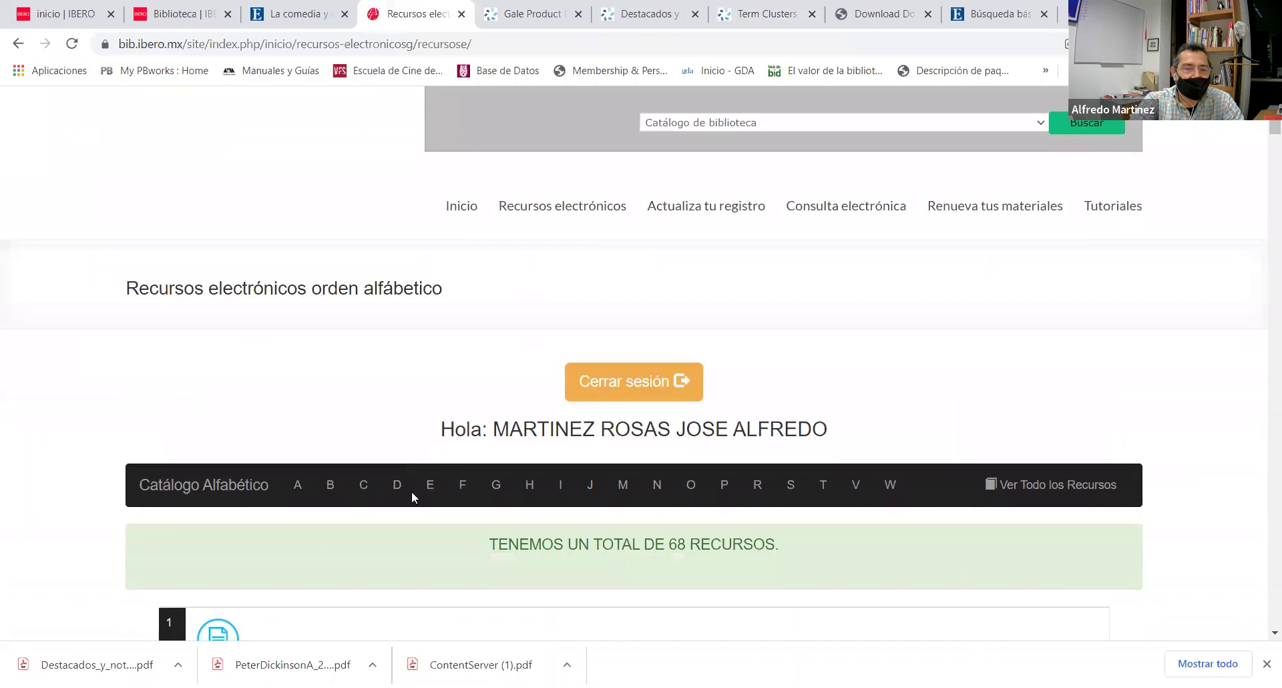
# Highlight the opening of the Academic Video Online description in the resource list and open that database
pyautogui.scroll(-2, 413, 498)
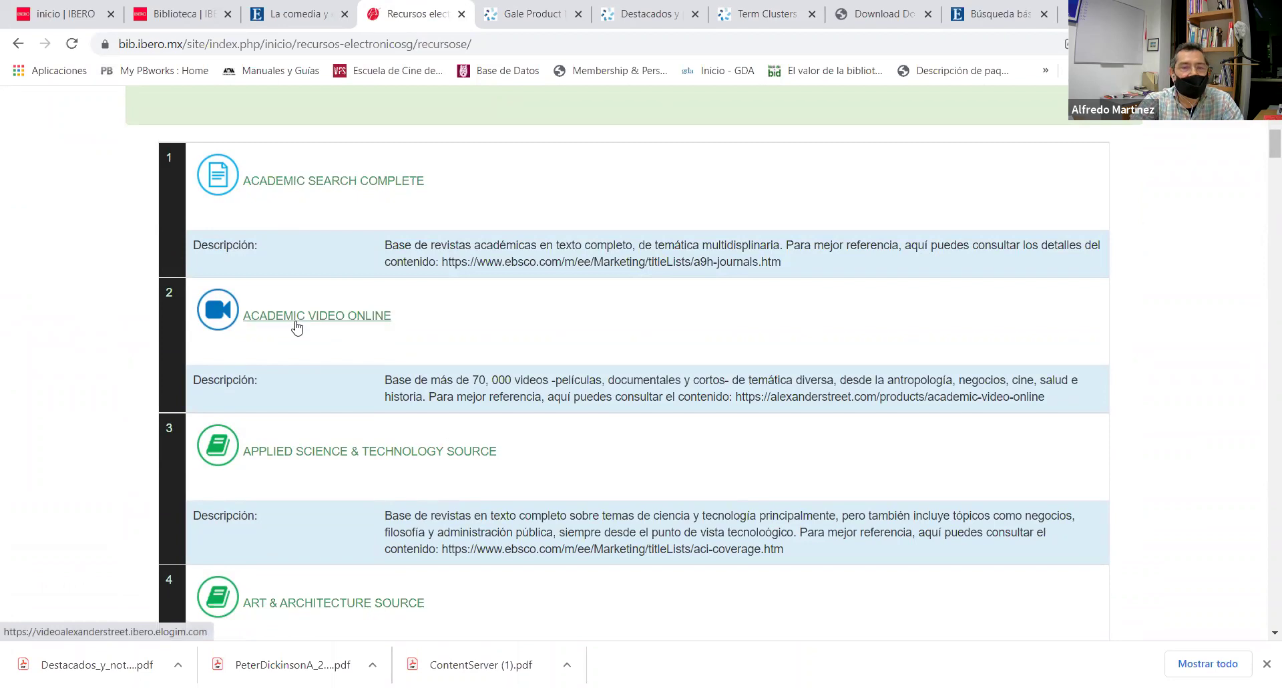
pyautogui.moveTo(383, 380); pyautogui.dragTo(549, 383)
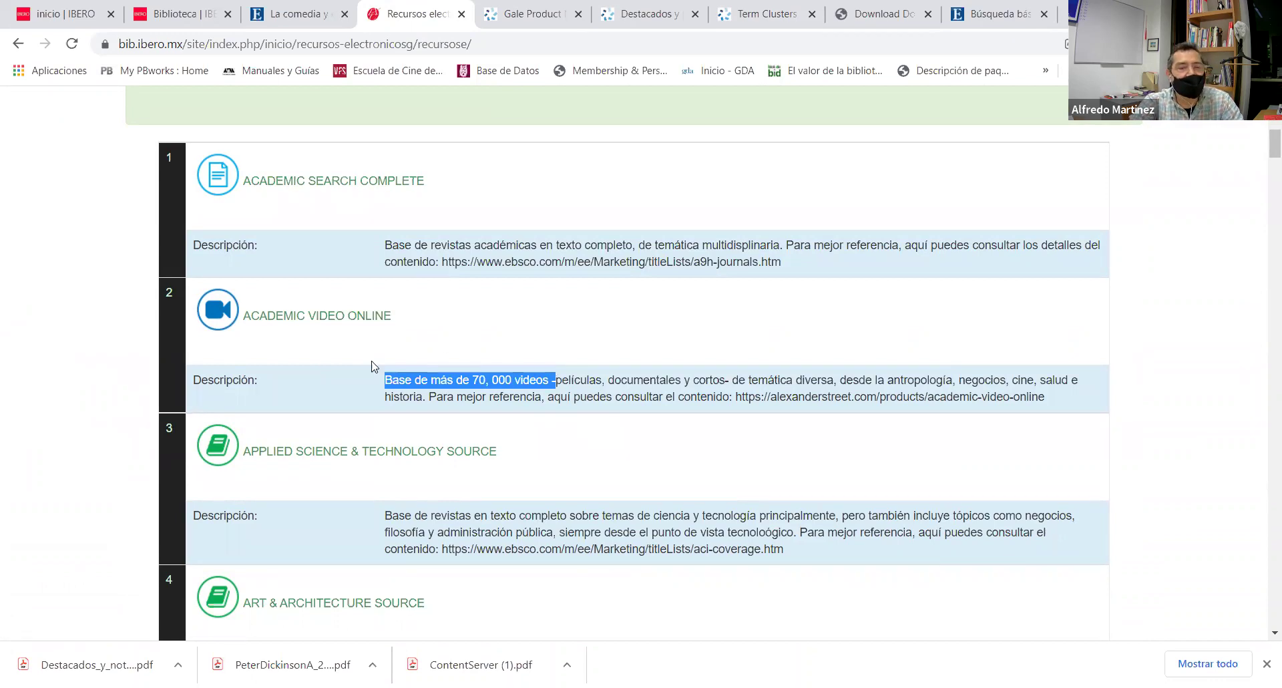
pyautogui.click(316, 315)
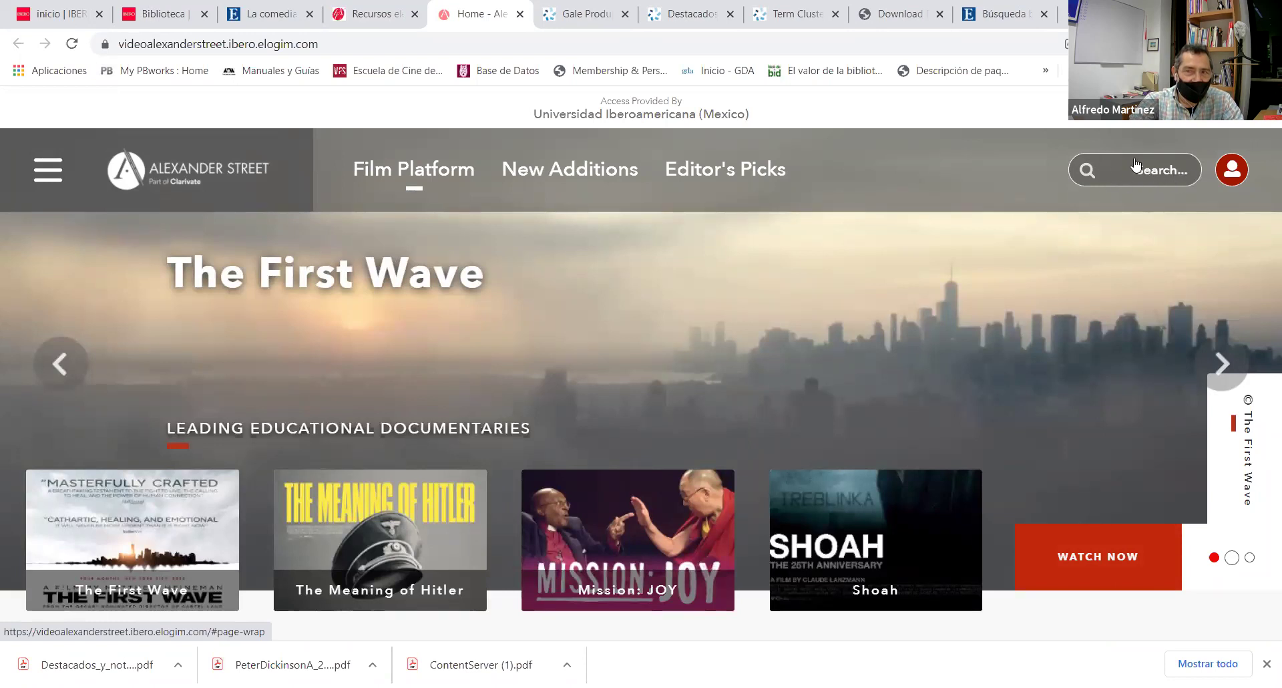
# Display the page listing all channels on the Alexander Street video platform
pyautogui.click(49, 173)
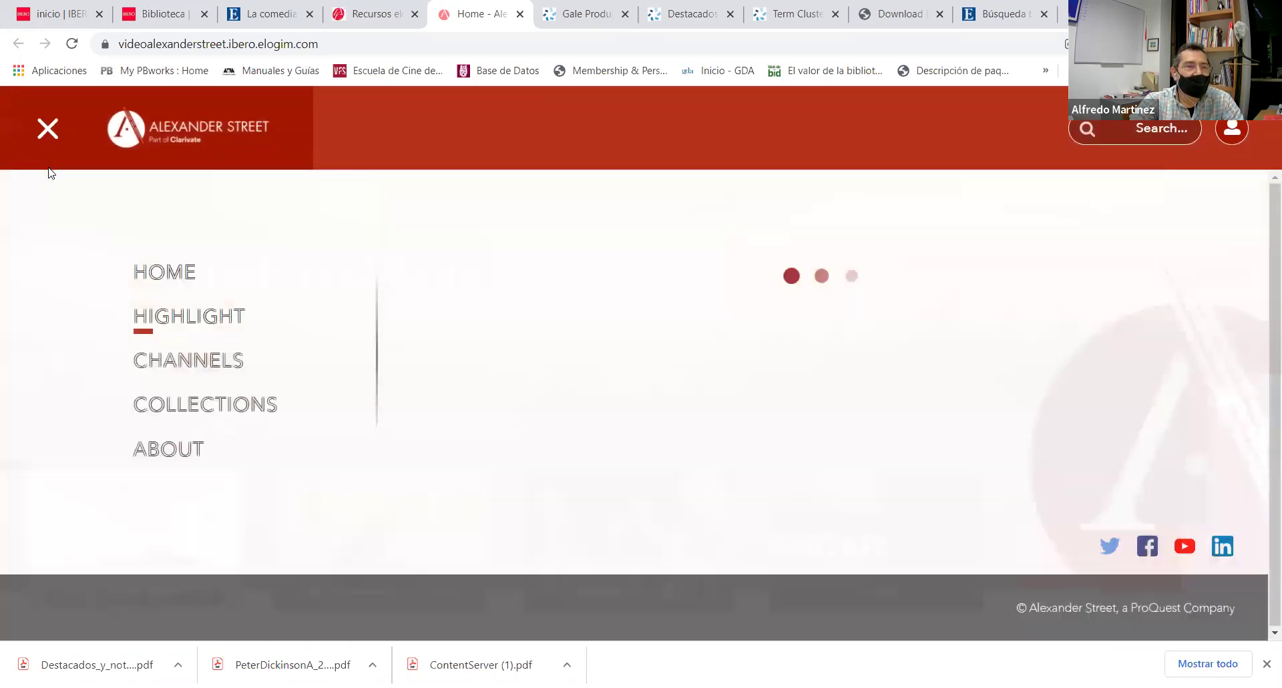
pyautogui.click(198, 363)
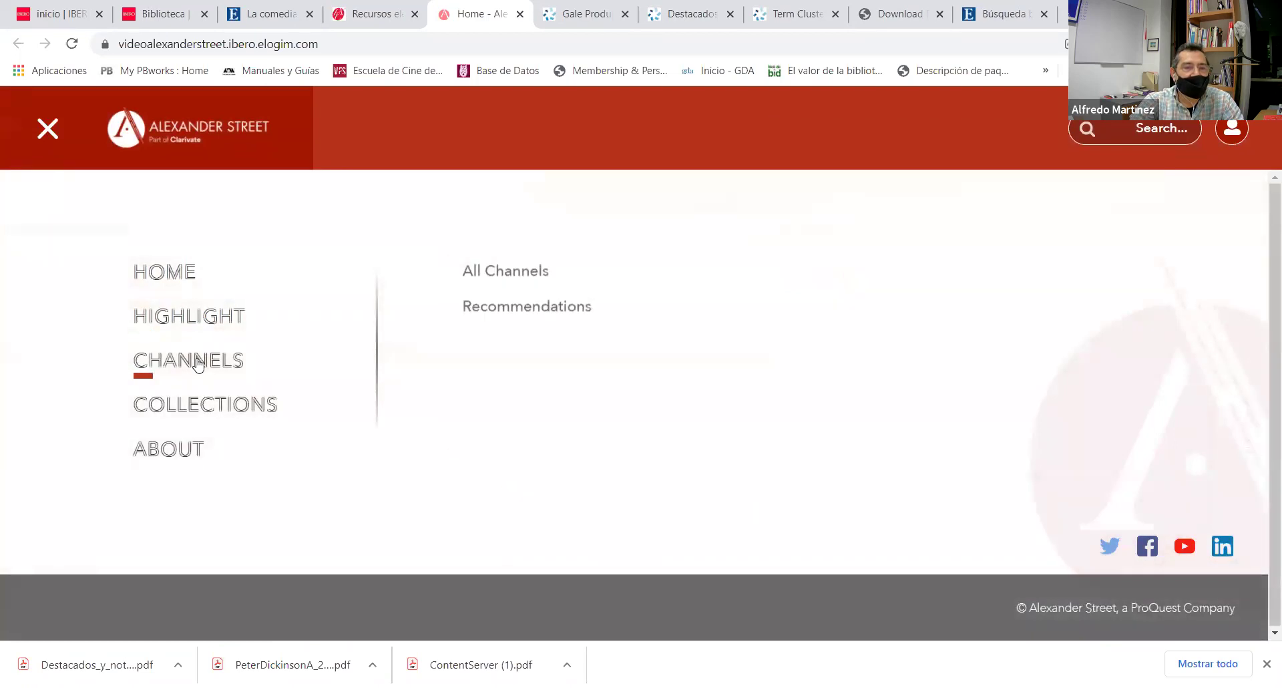
pyautogui.click(495, 273)
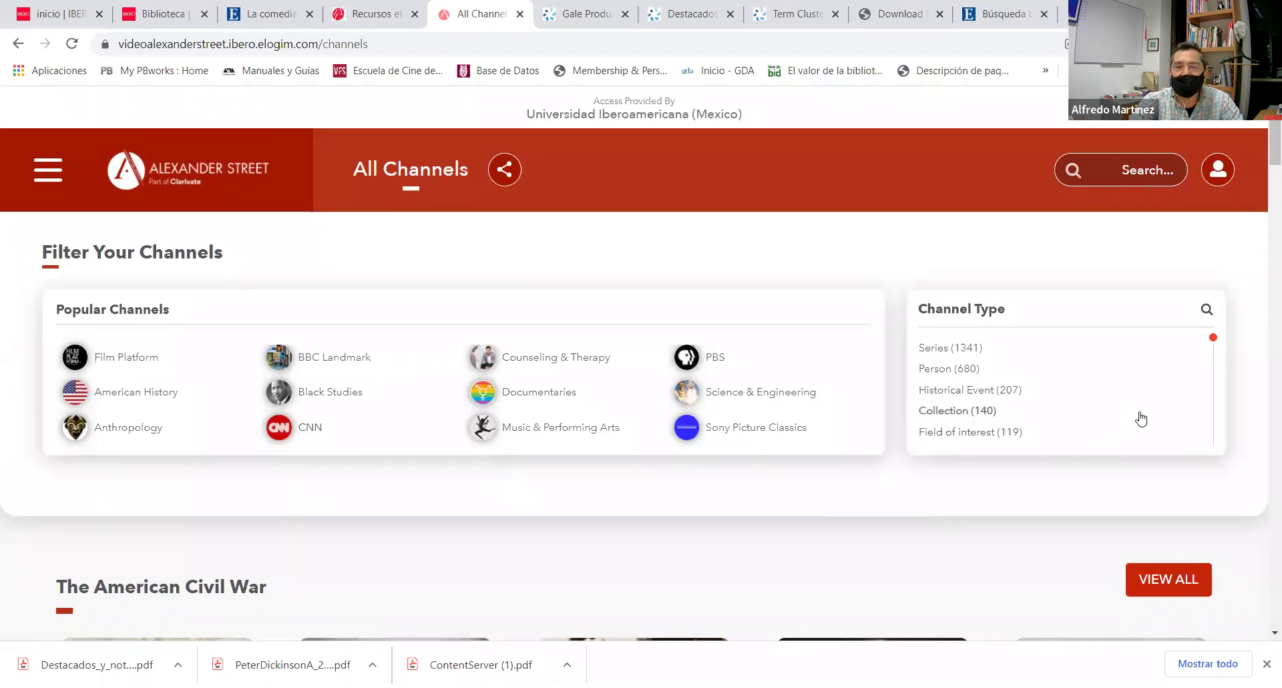
# Examine the available channel types and the channels grouped by subject, from The American Civil War to Classical Music
pyautogui.moveTo(1216, 342); pyautogui.dragTo(1219, 442)
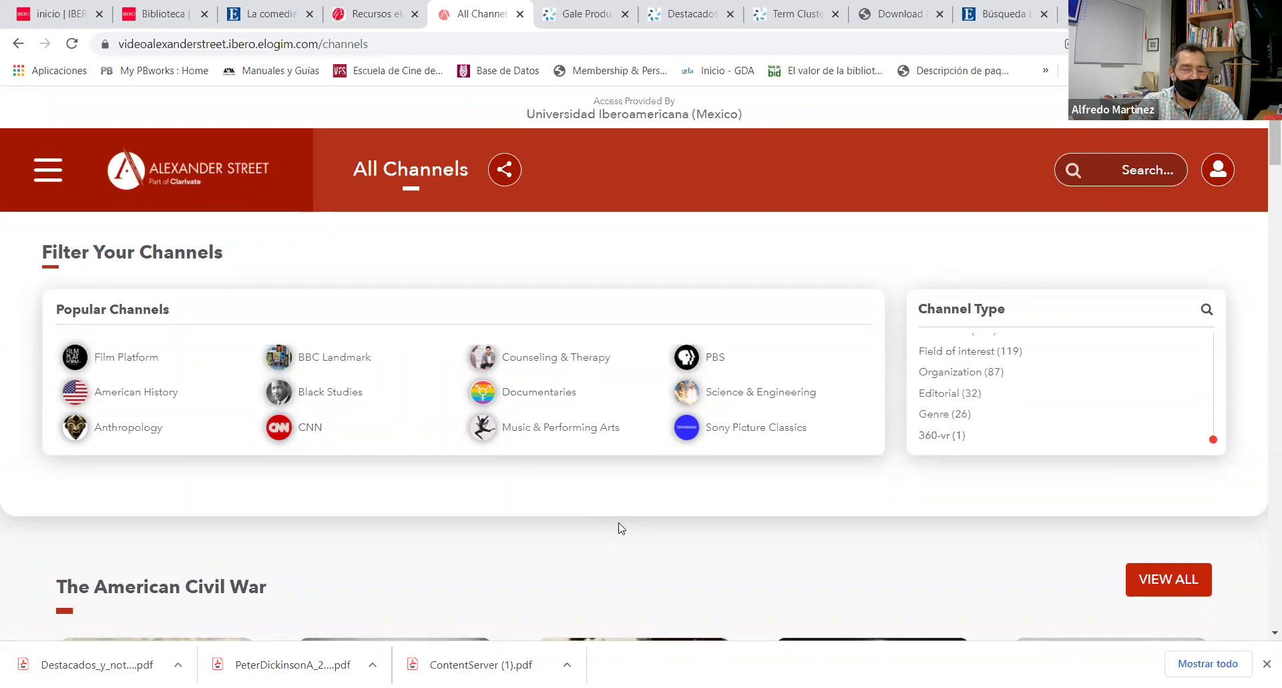
pyautogui.scroll(-1, 706, 512)
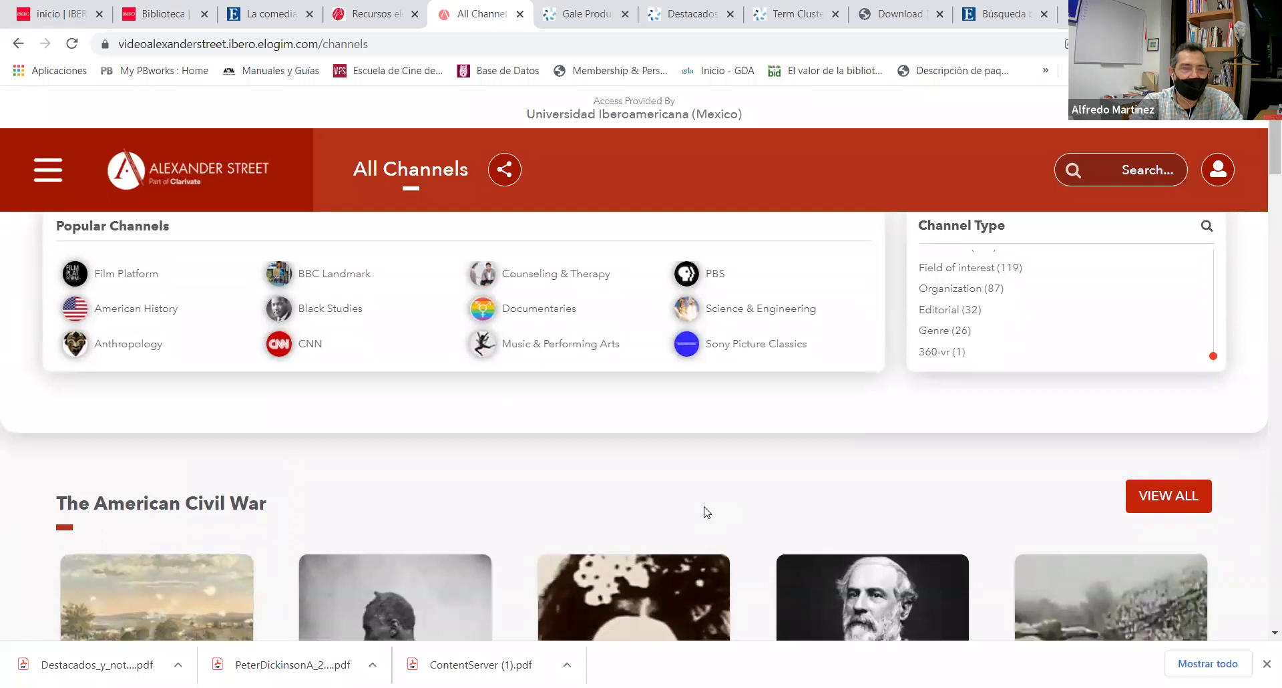
pyautogui.scroll(-3, 707, 511)
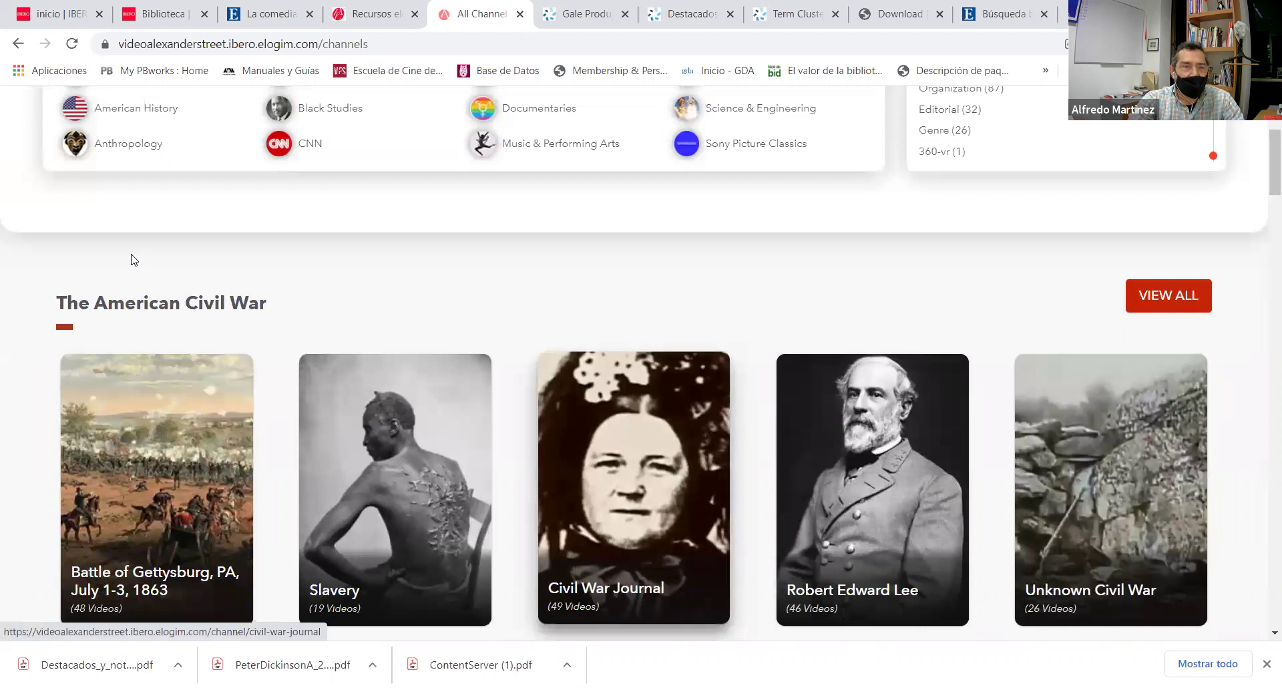
pyautogui.scroll(-8, 223, 458)
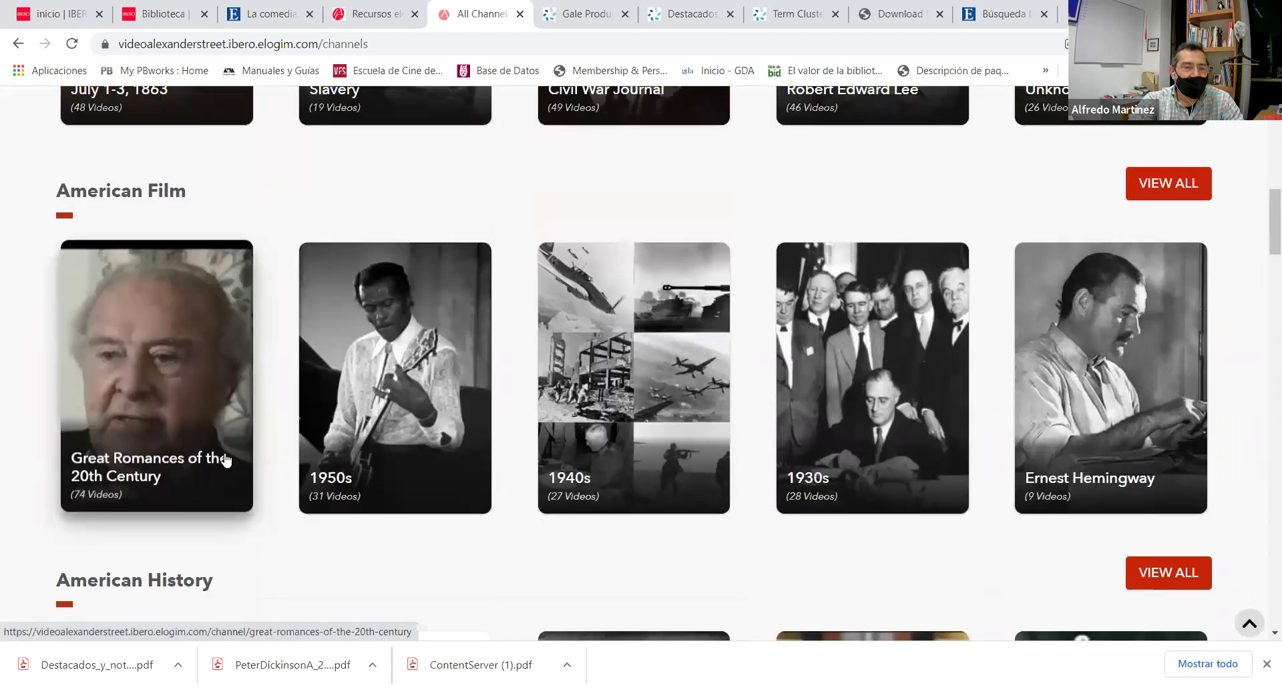
pyautogui.scroll(-1, 247, 438)
pyautogui.scroll(-10, 267, 416)
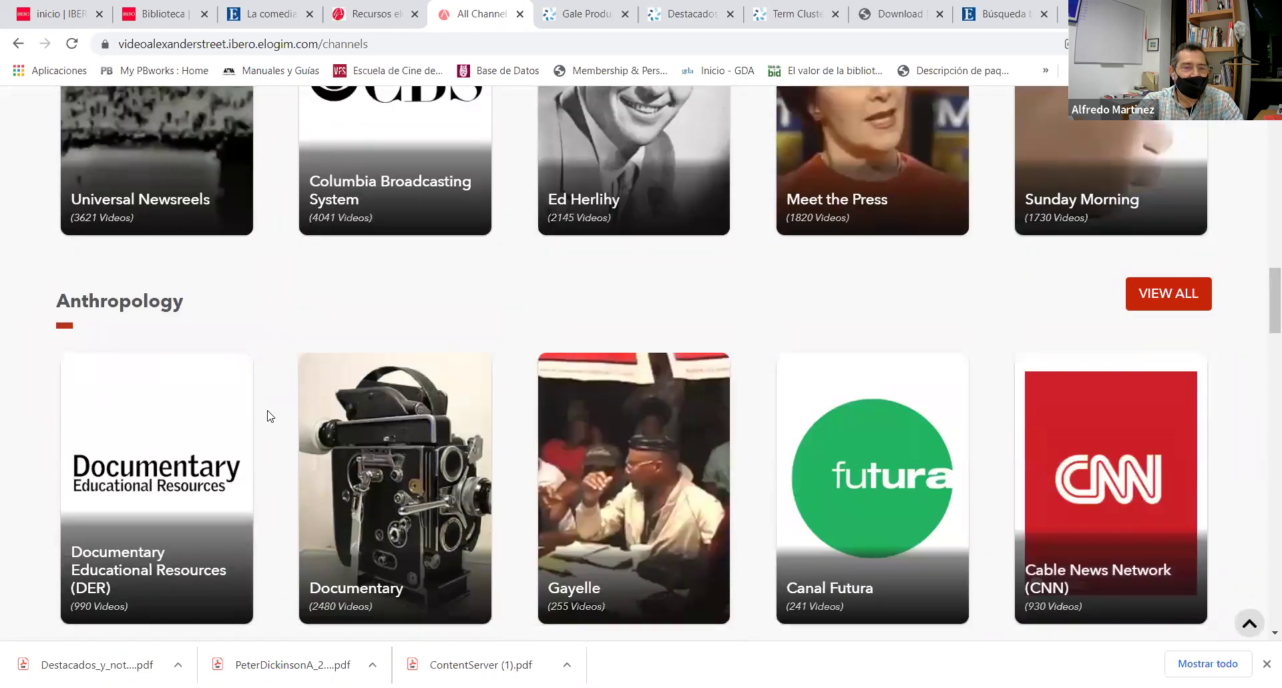
pyautogui.scroll(-10, 267, 416)
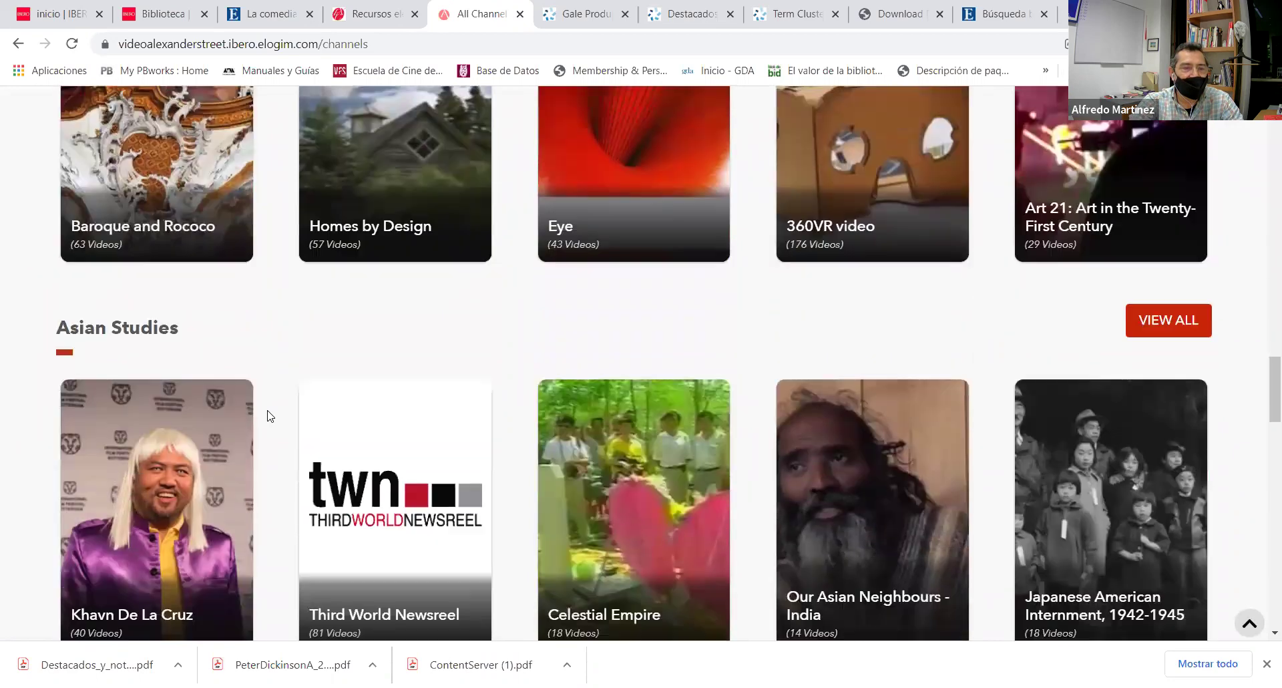
pyautogui.scroll(-15, 267, 416)
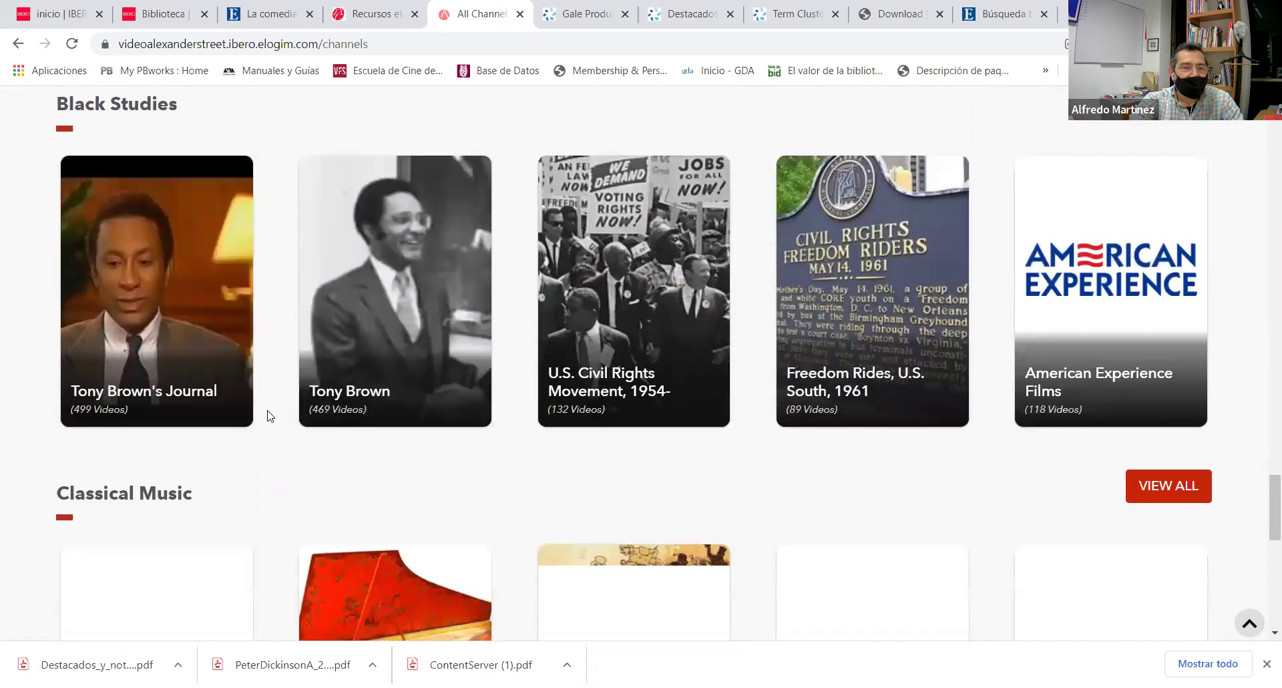
pyautogui.scroll(20, 267, 416)
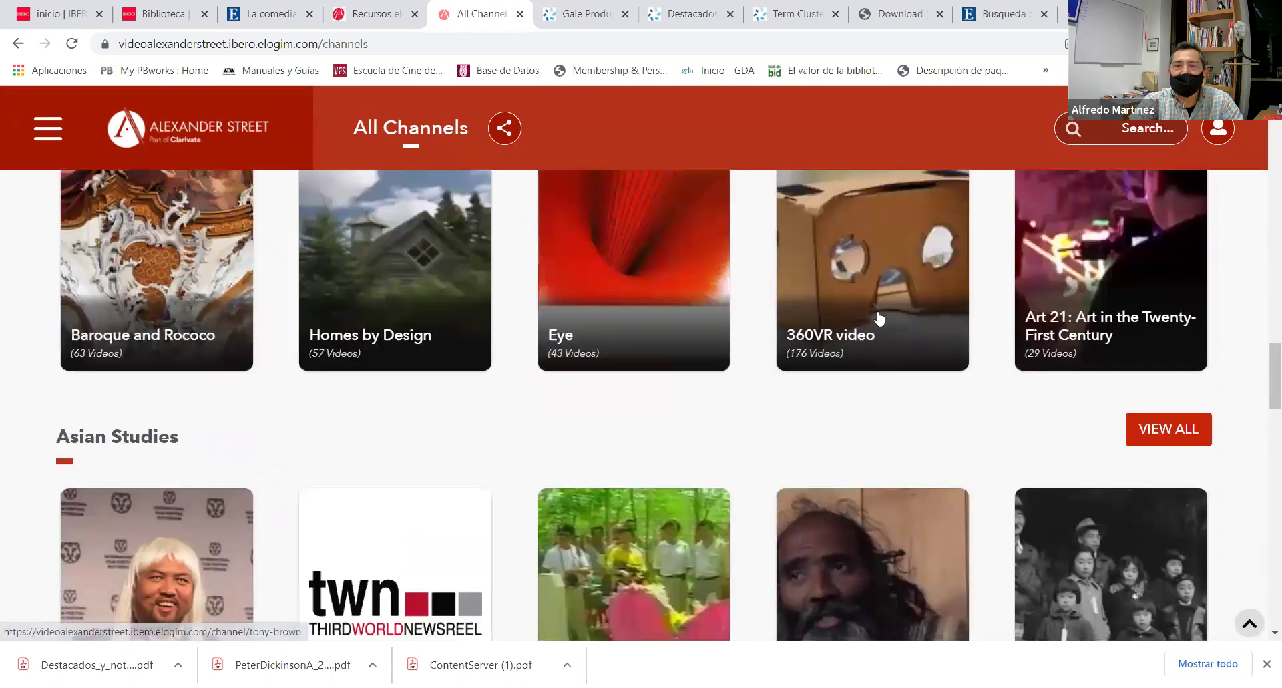
pyautogui.scroll(15, 936, 297)
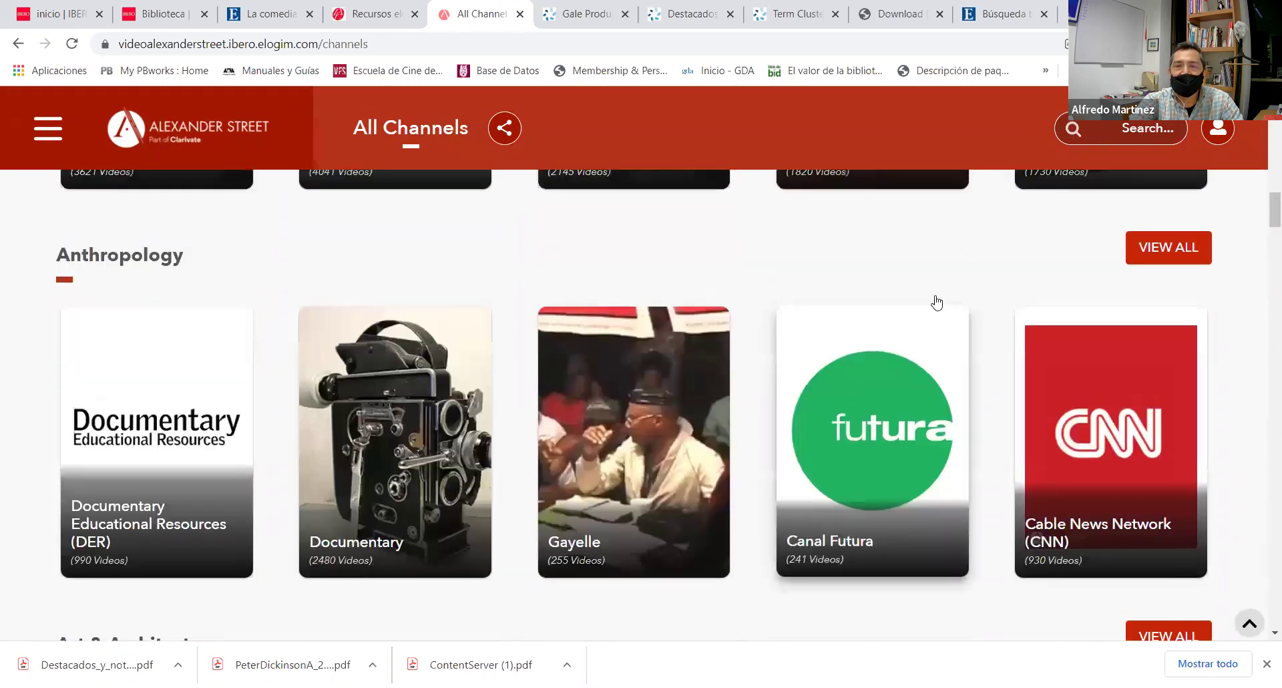
pyautogui.scroll(10, 964, 296)
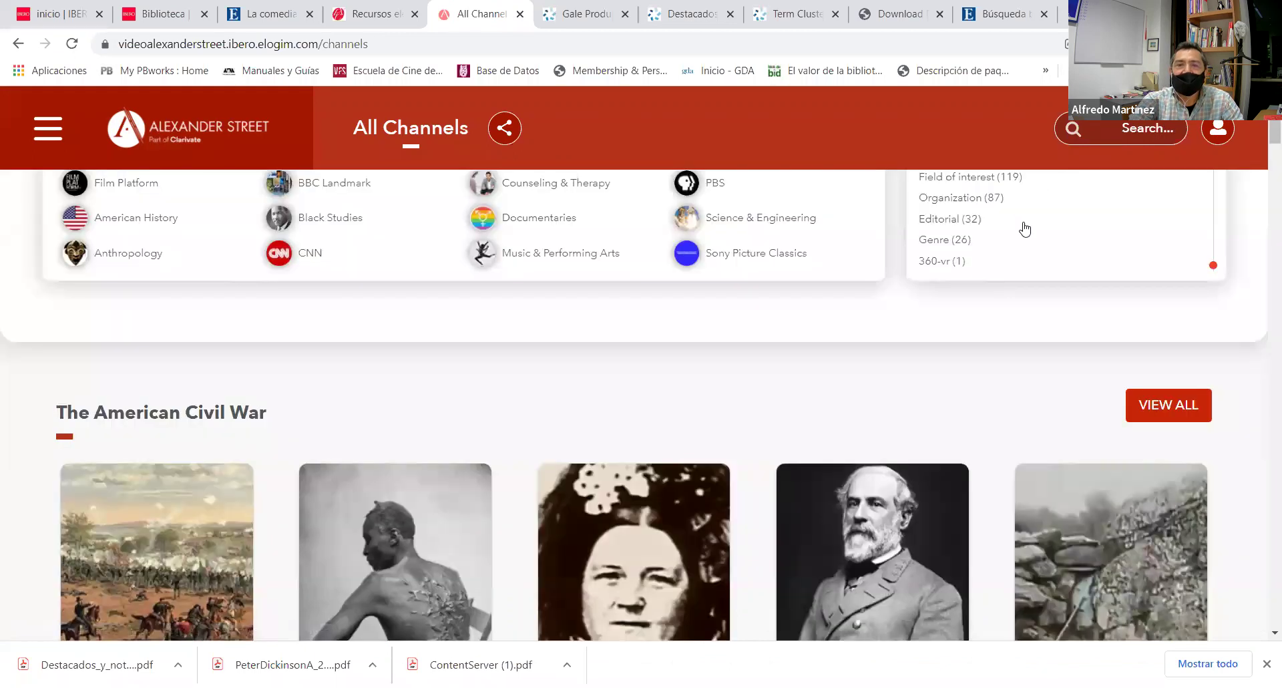
# Filter the channels by type Series and subject Theatre, and review the remaining subjects and matching channels
pyautogui.click(957, 319)
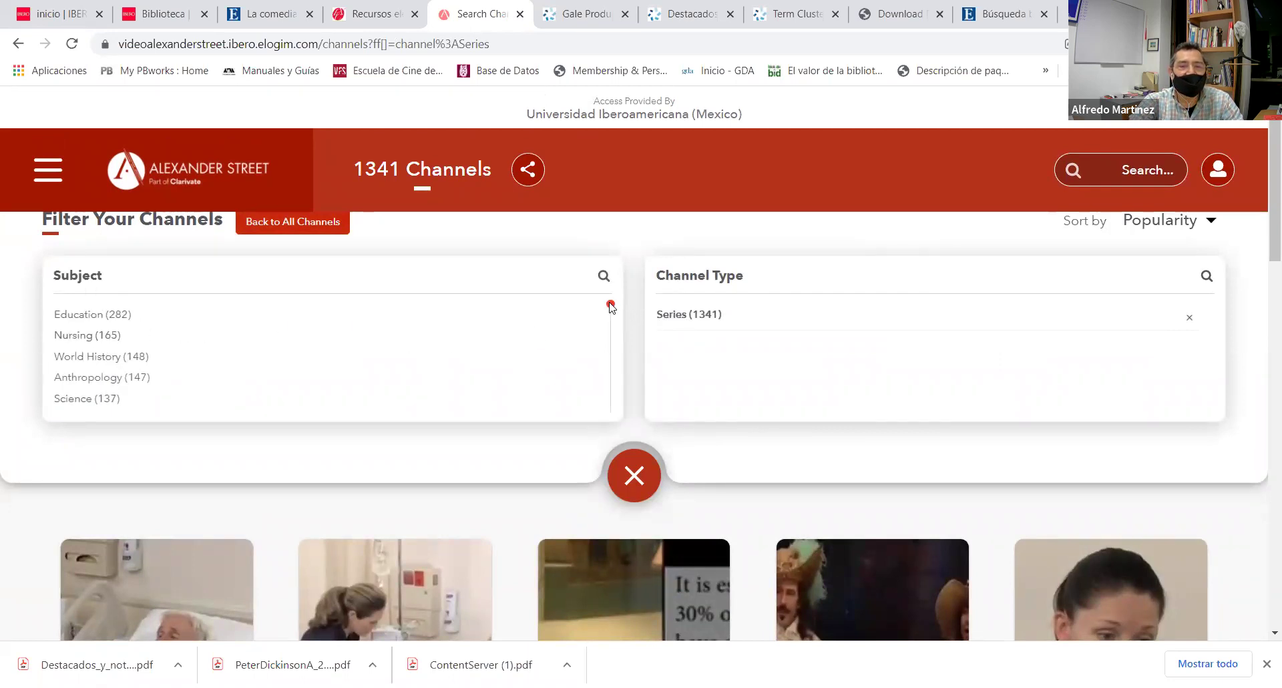
pyautogui.moveTo(610, 306); pyautogui.dragTo(610, 348)
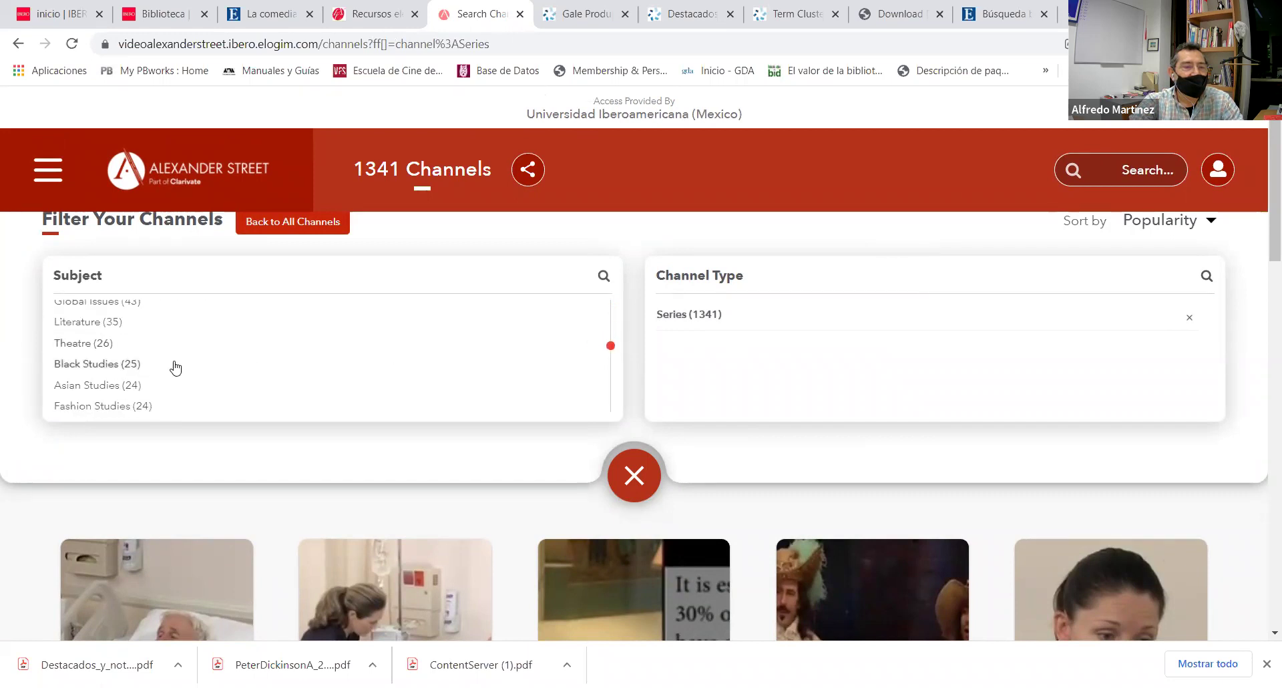
pyautogui.click(78, 344)
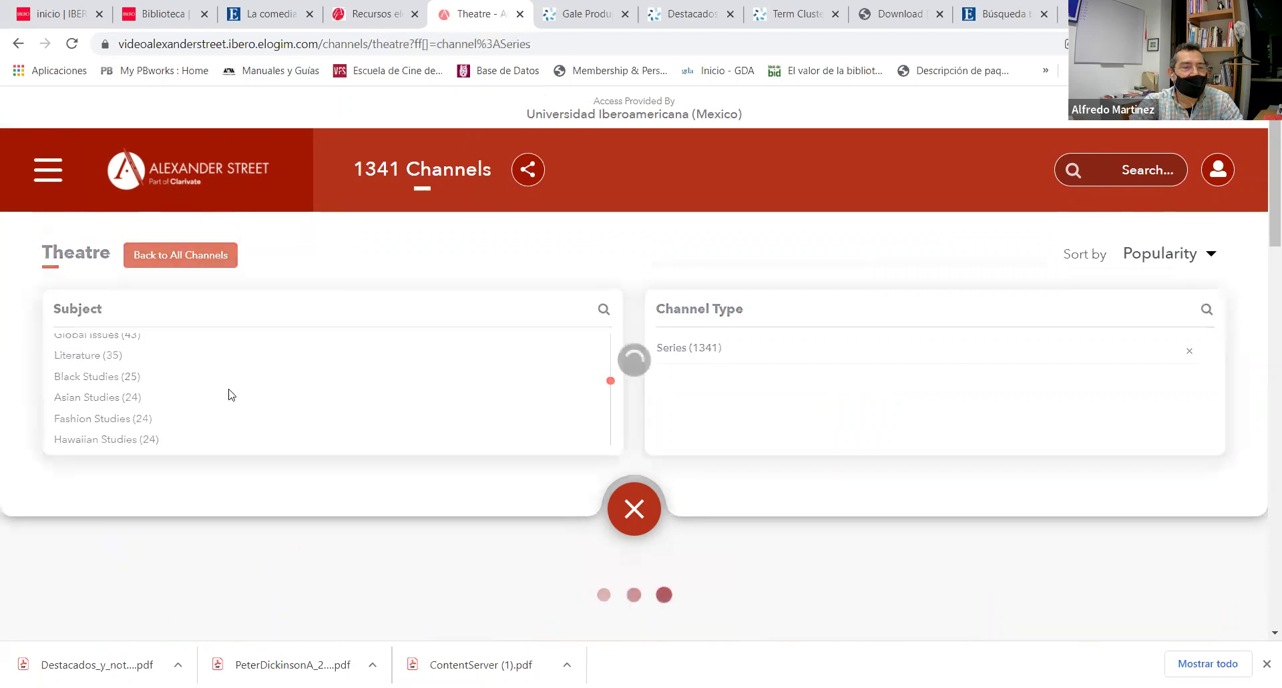
pyautogui.scroll(-10, 289, 403)
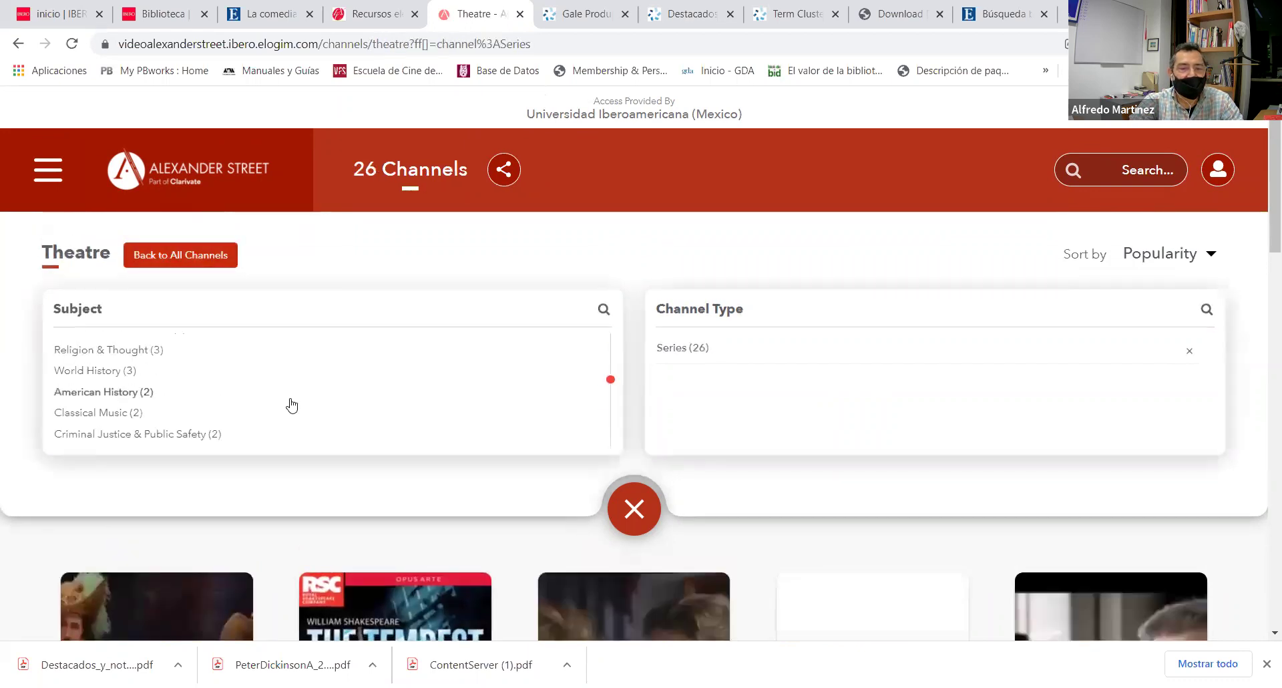
pyautogui.scroll(-4, 492, 519)
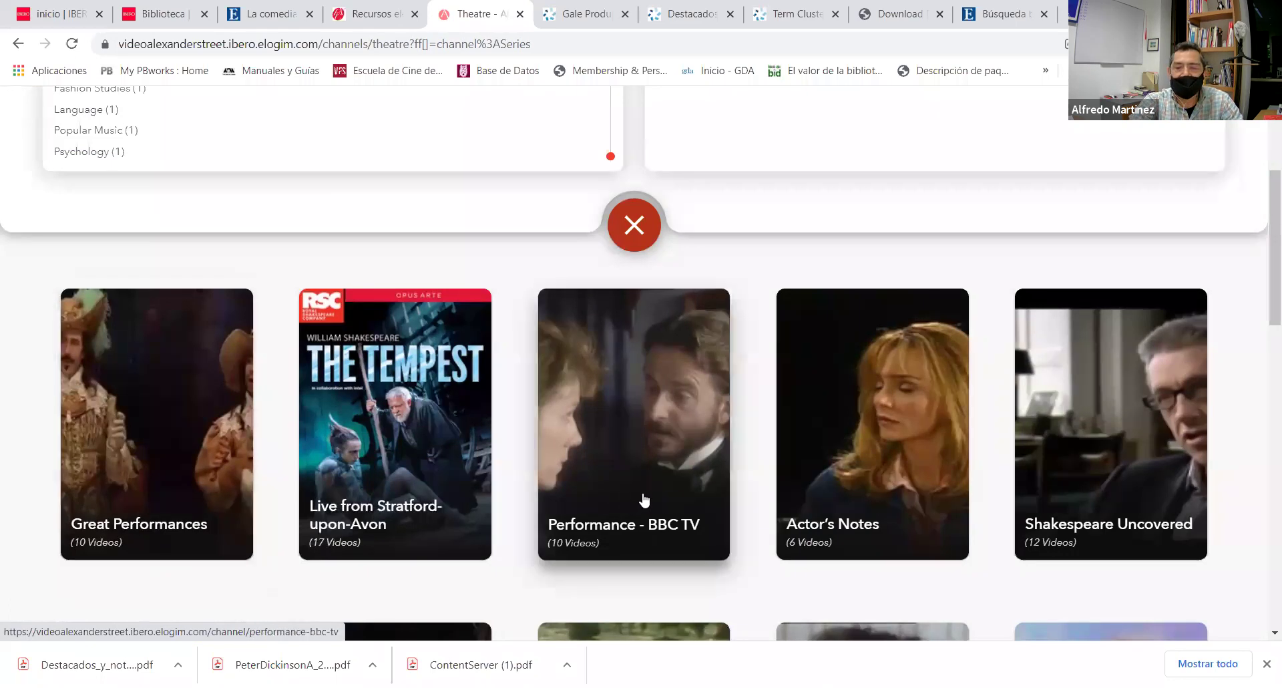
# Check the Shakespeare Uncovered channel, return to the Theatre channels and open Performance - BBC TV
pyautogui.click(1080, 470)
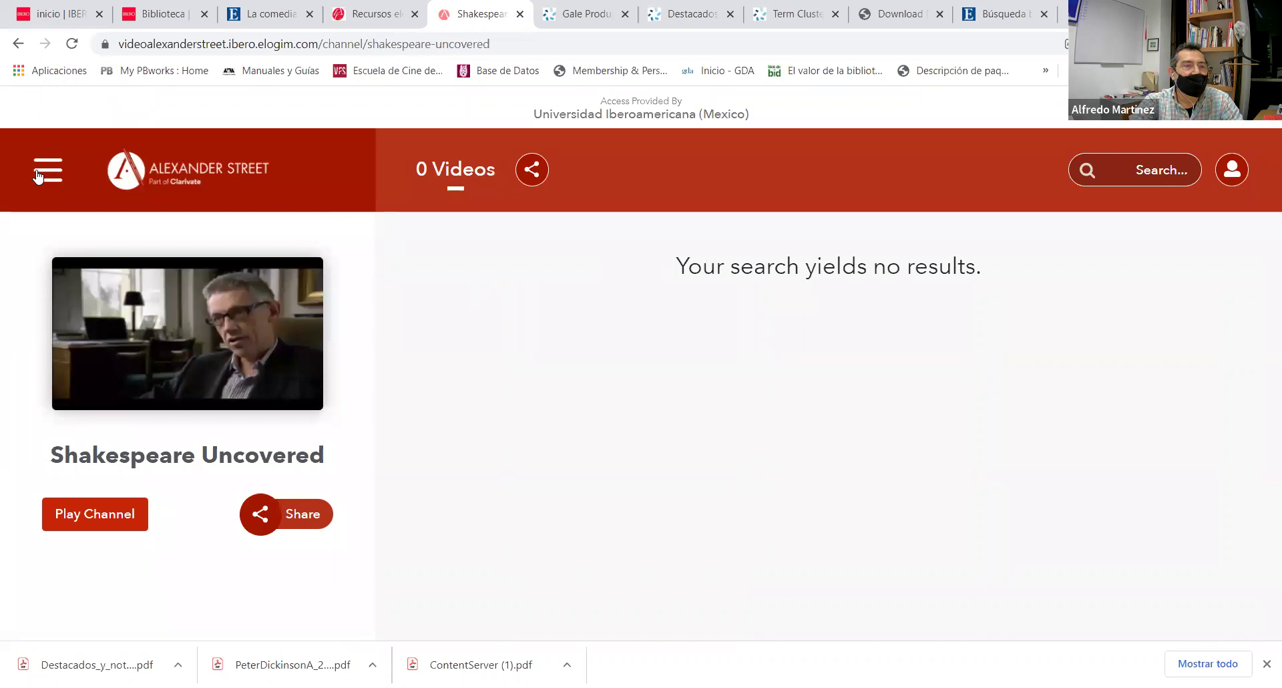
pyautogui.click(19, 44)
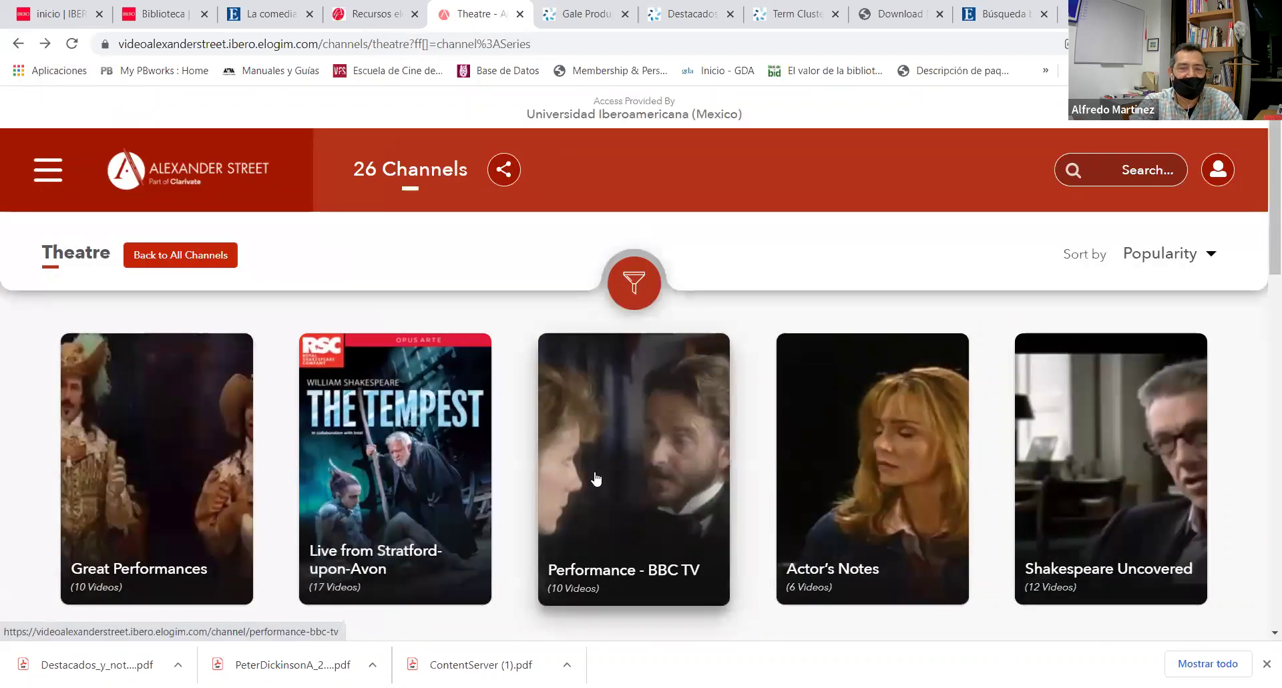
pyautogui.click(647, 488)
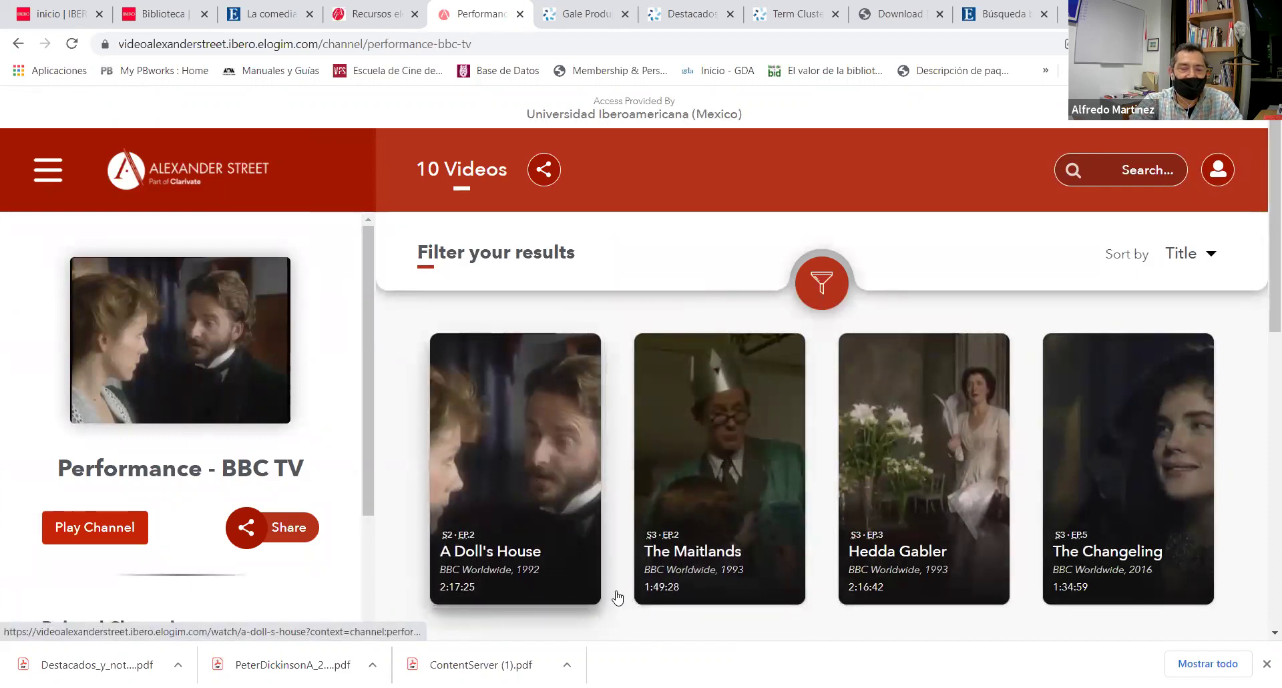
# Play the video The Maitlands and skip ahead to Summer Day's Dream in the same channel
pyautogui.click(728, 493)
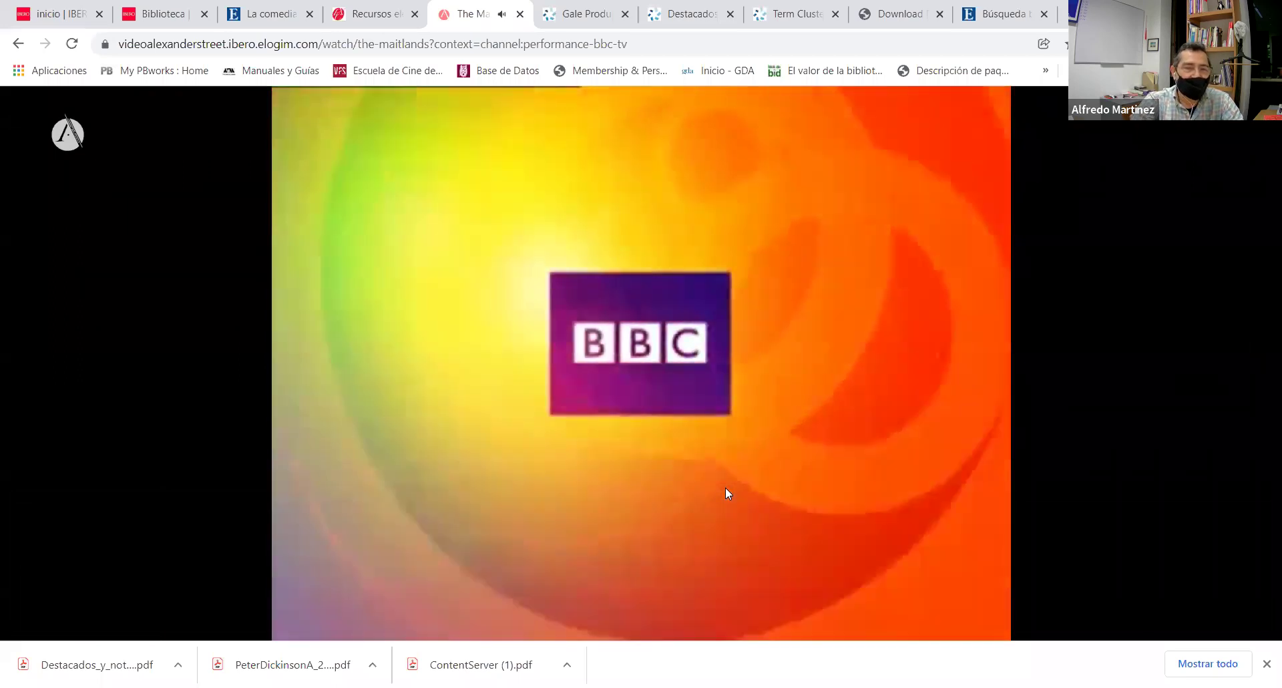
pyautogui.moveTo(764, 431)
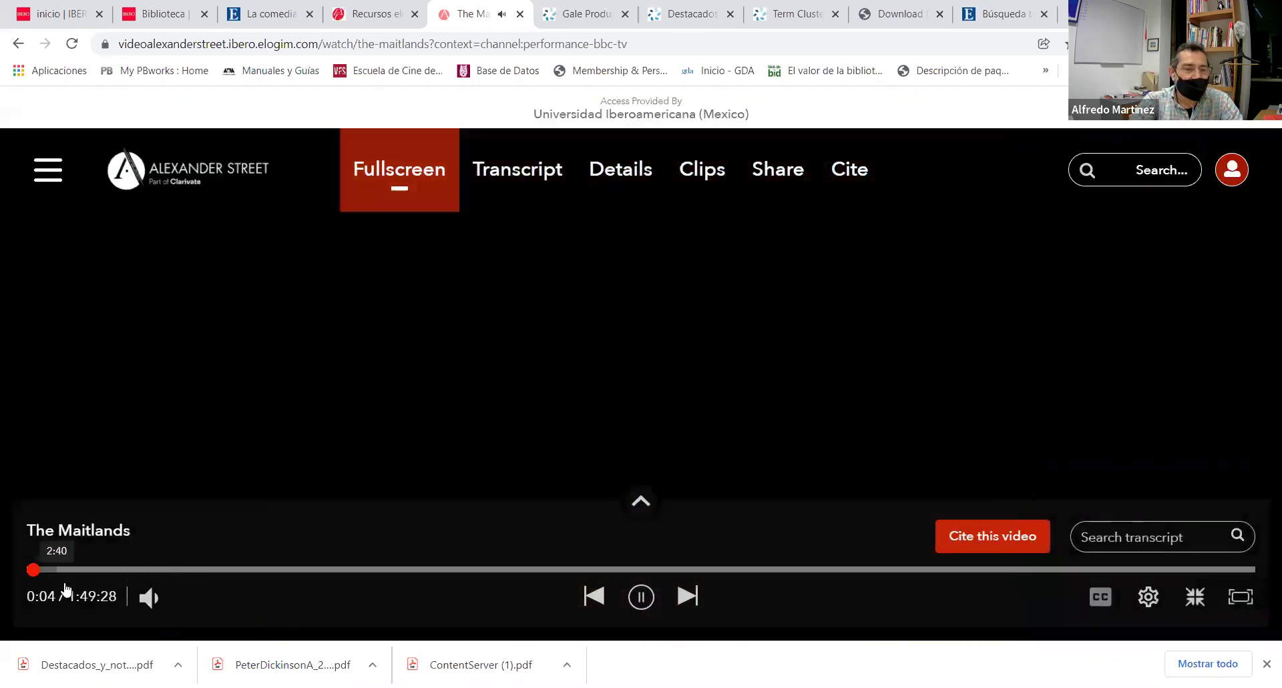
pyautogui.moveTo(153, 598)
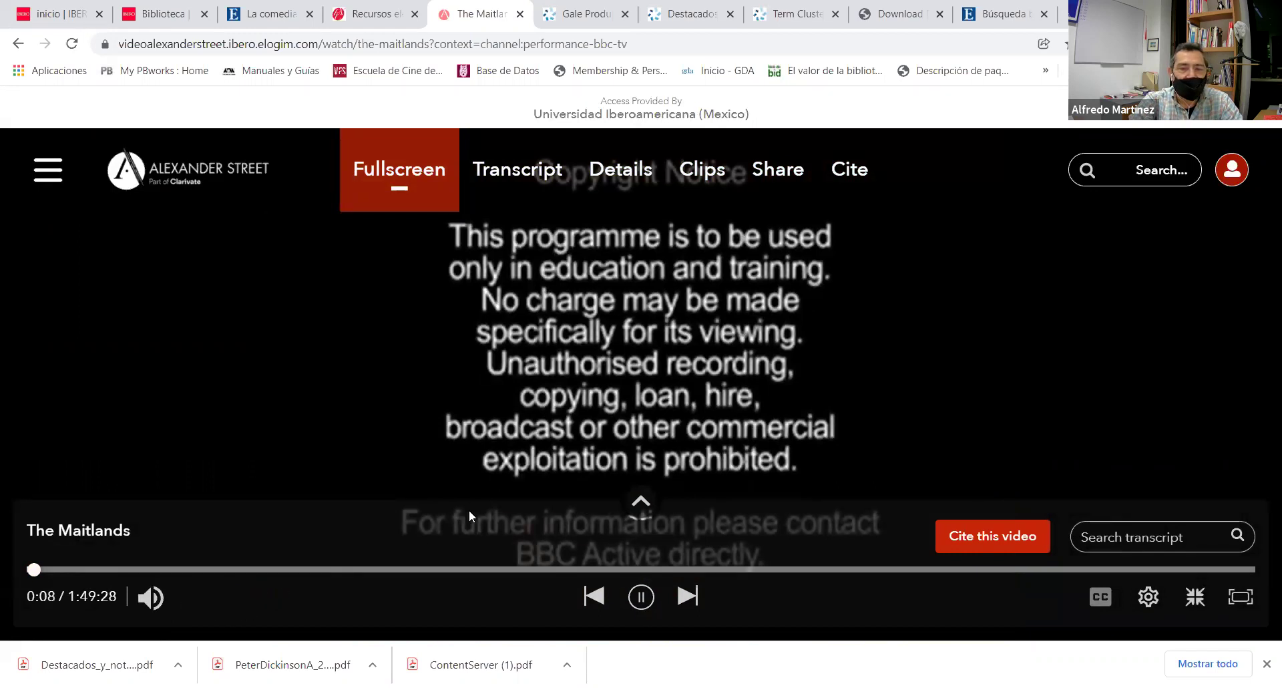
pyautogui.click(688, 596)
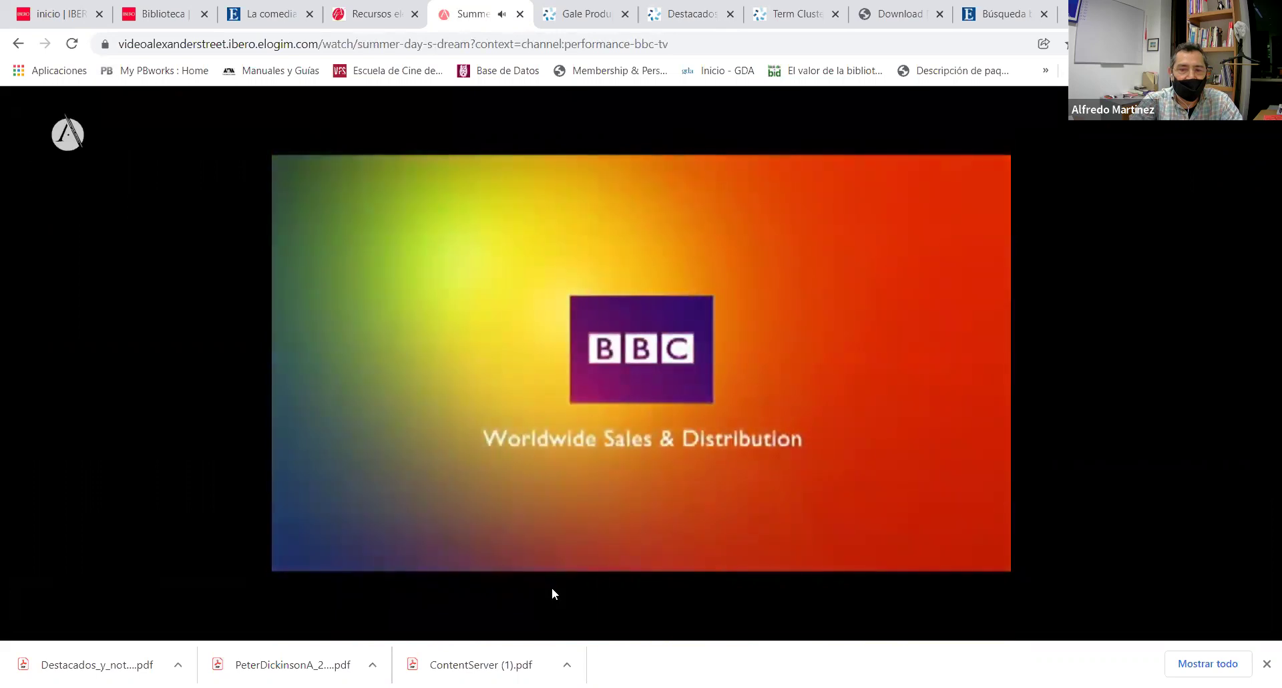
# Advance the playback of Summer Day's Dream to about 8:43 and pause the video
pyautogui.moveTo(489, 579)
pyautogui.moveTo(31, 575); pyautogui.dragTo(126, 569)
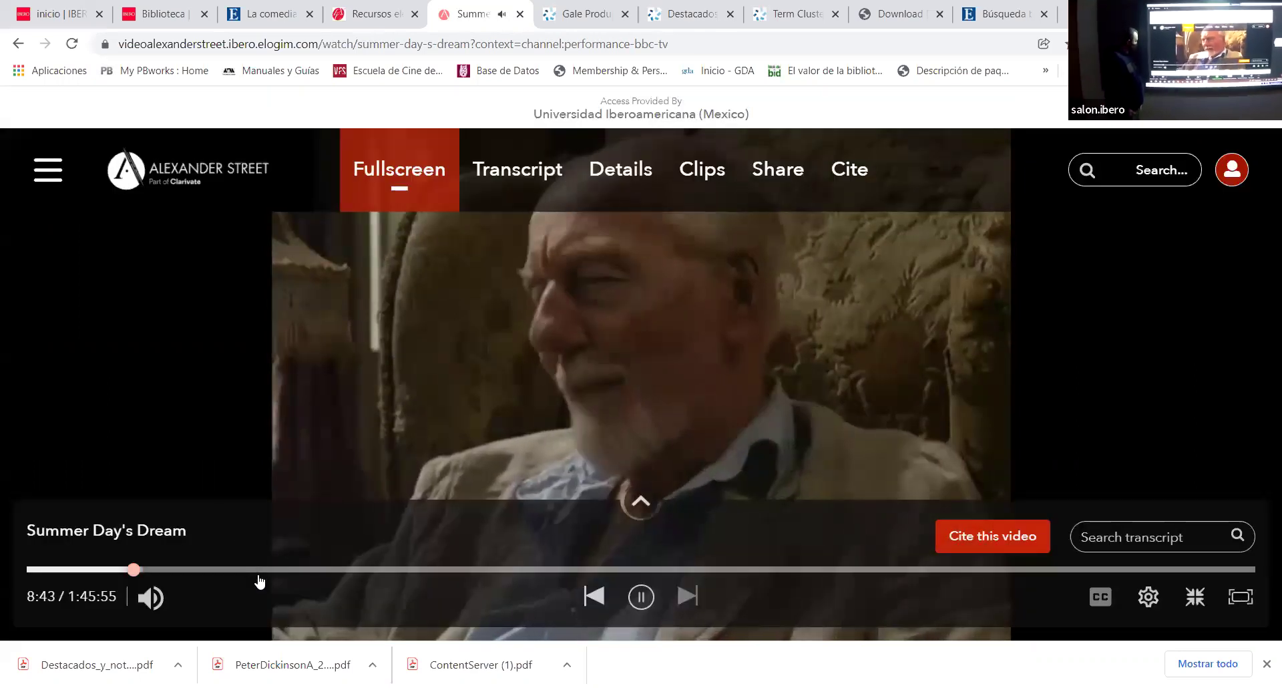
pyautogui.click(642, 602)
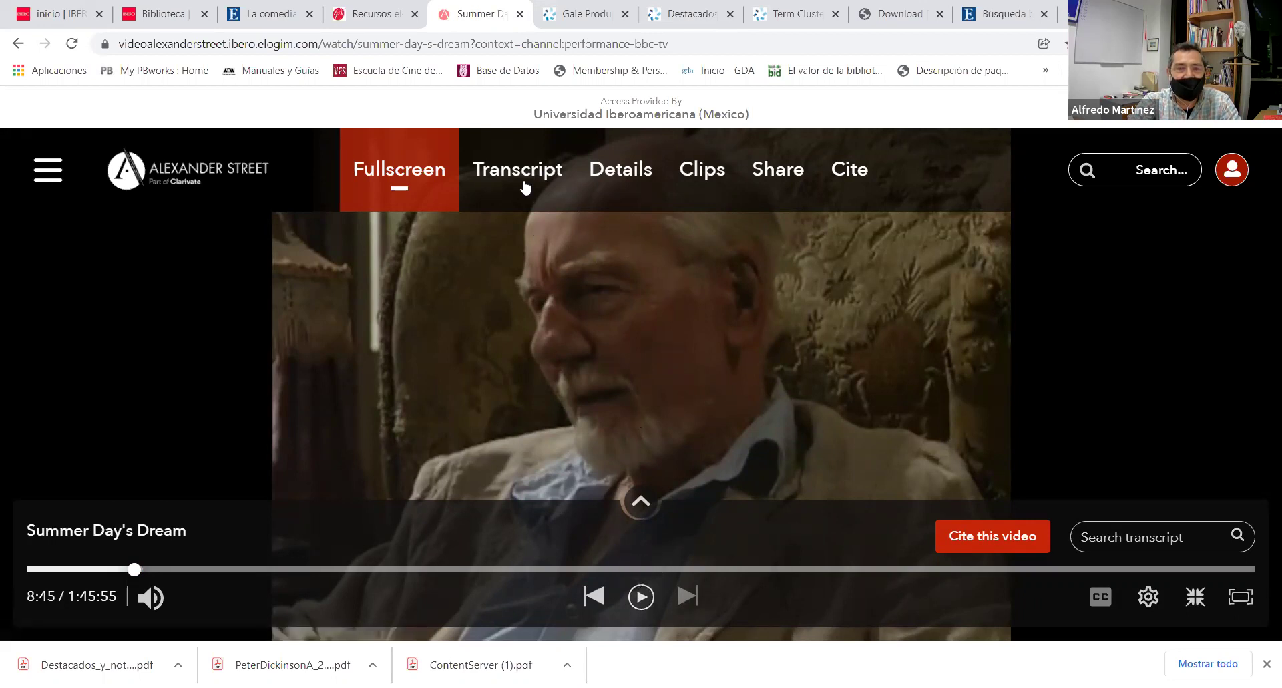
# Resume Summer Day's Dream, show its transcript, translate the transcript into Spanish and acknowledge the machine translation disclaimer
pyautogui.click(642, 597)
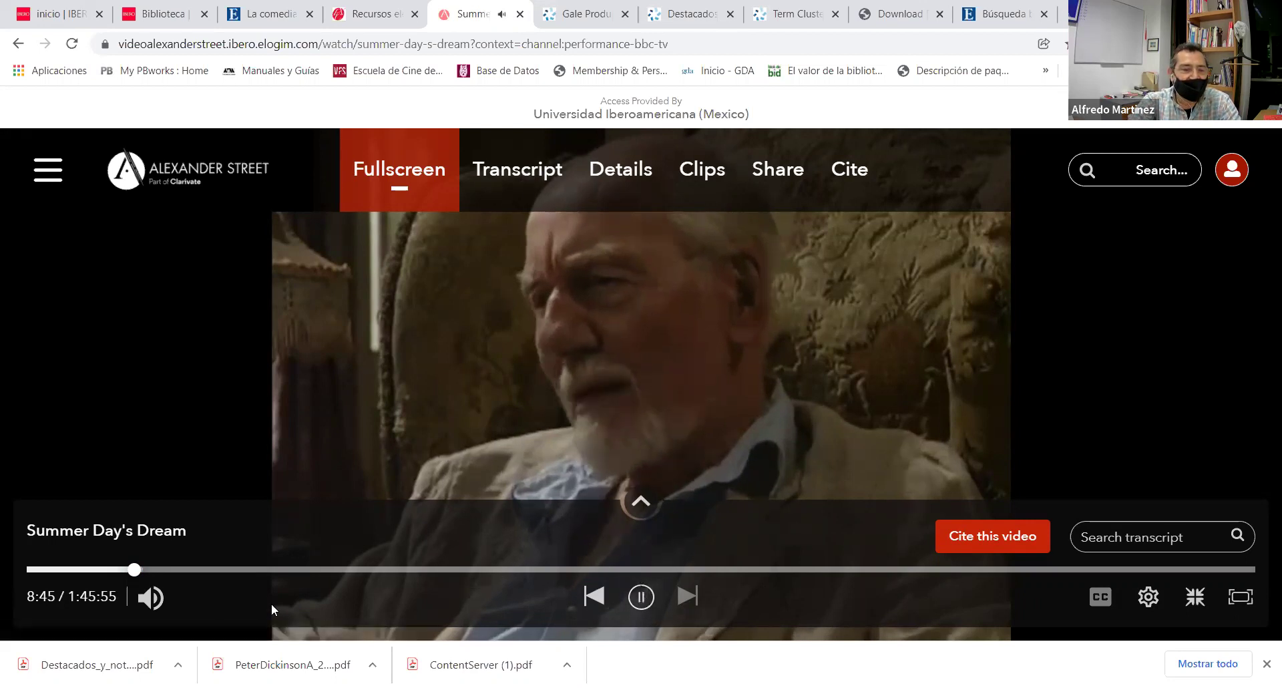
pyautogui.click(499, 172)
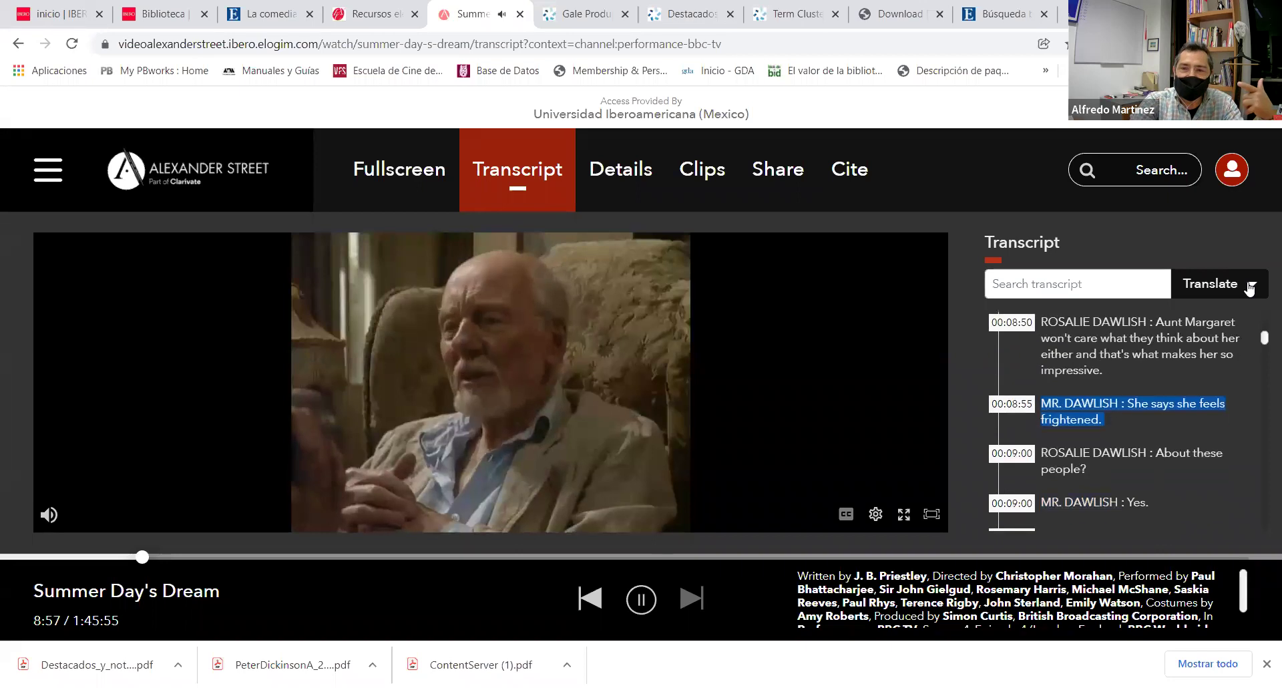
pyautogui.click(1250, 286)
pyautogui.click(1082, 340)
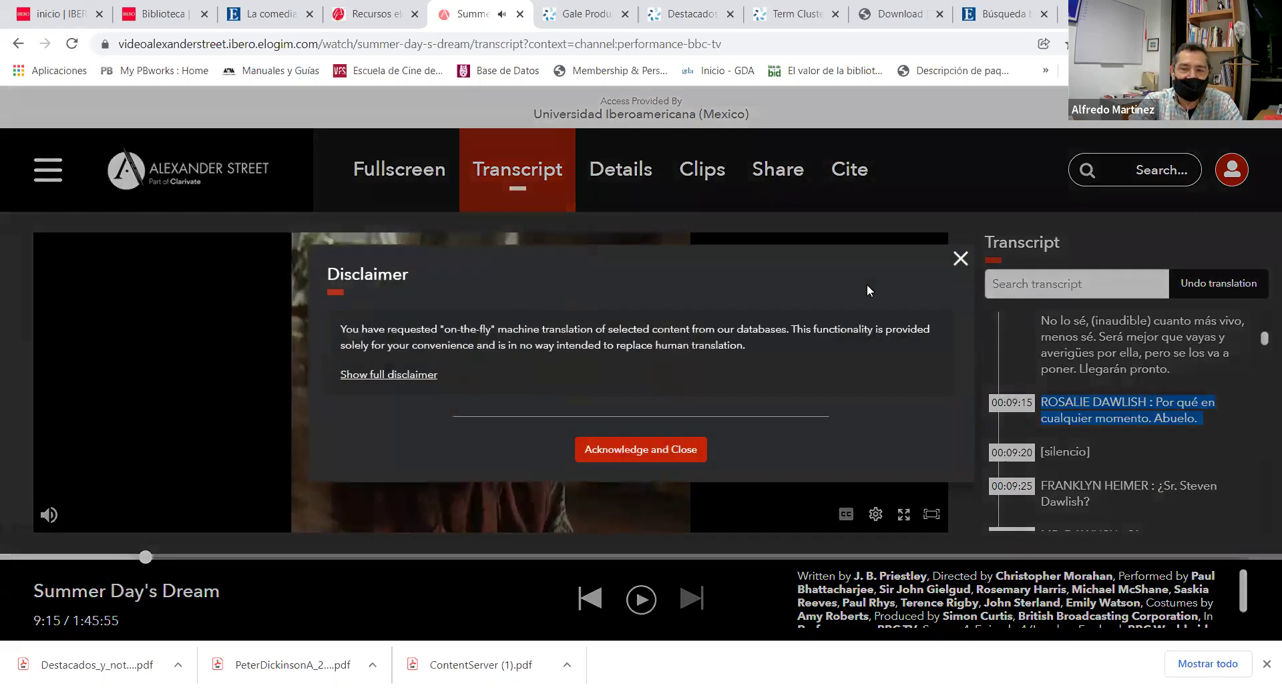
pyautogui.click(670, 453)
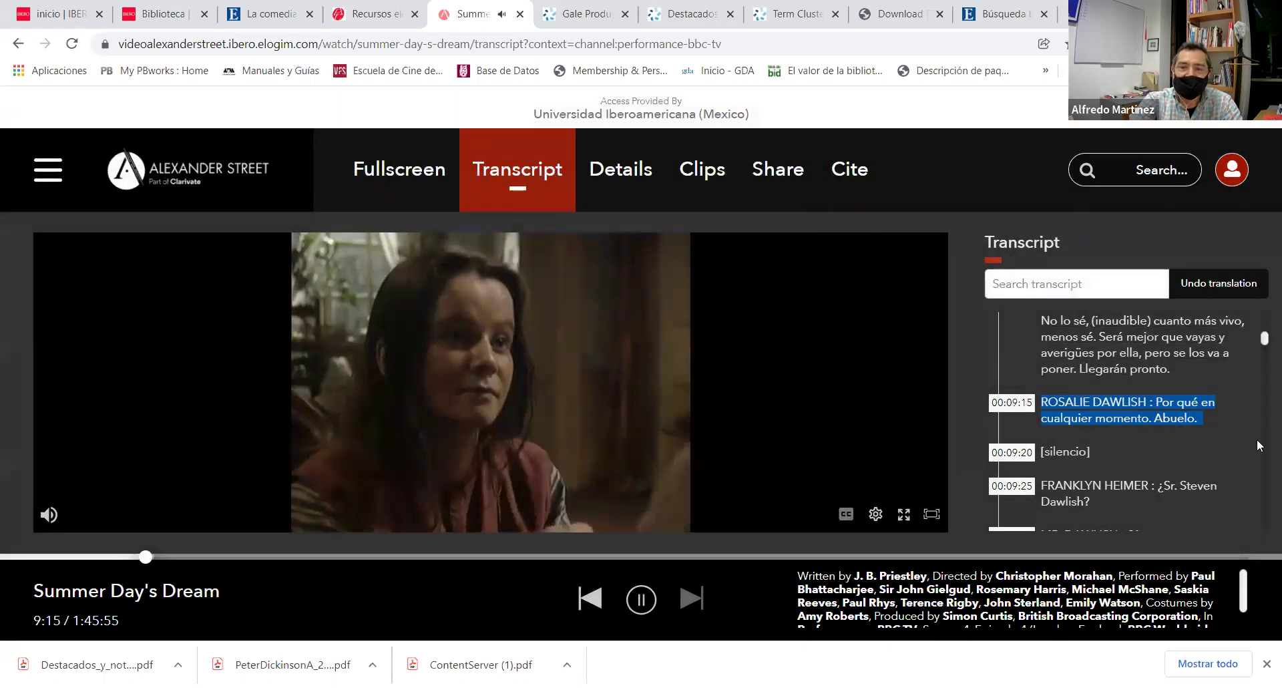
pyautogui.scroll(-3, 1162, 374)
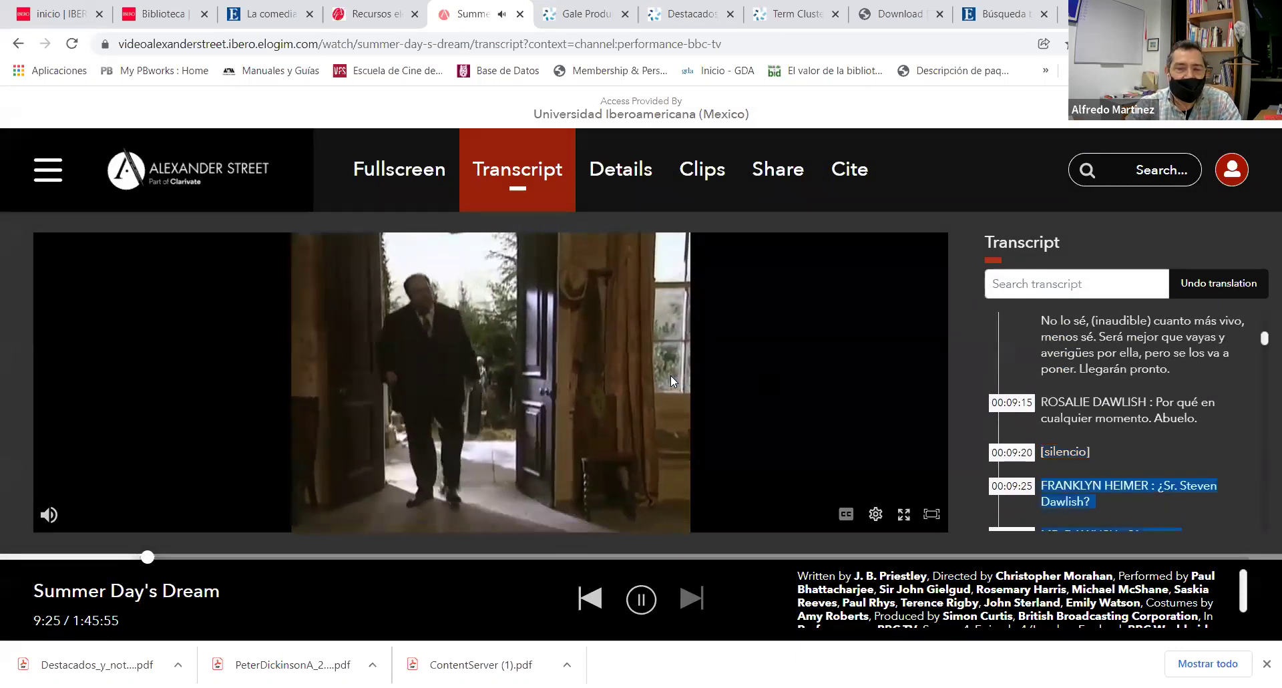
# Open the citation for Summer Day's Dream and review the available citation styles, keeping MLA8
pyautogui.click(840, 176)
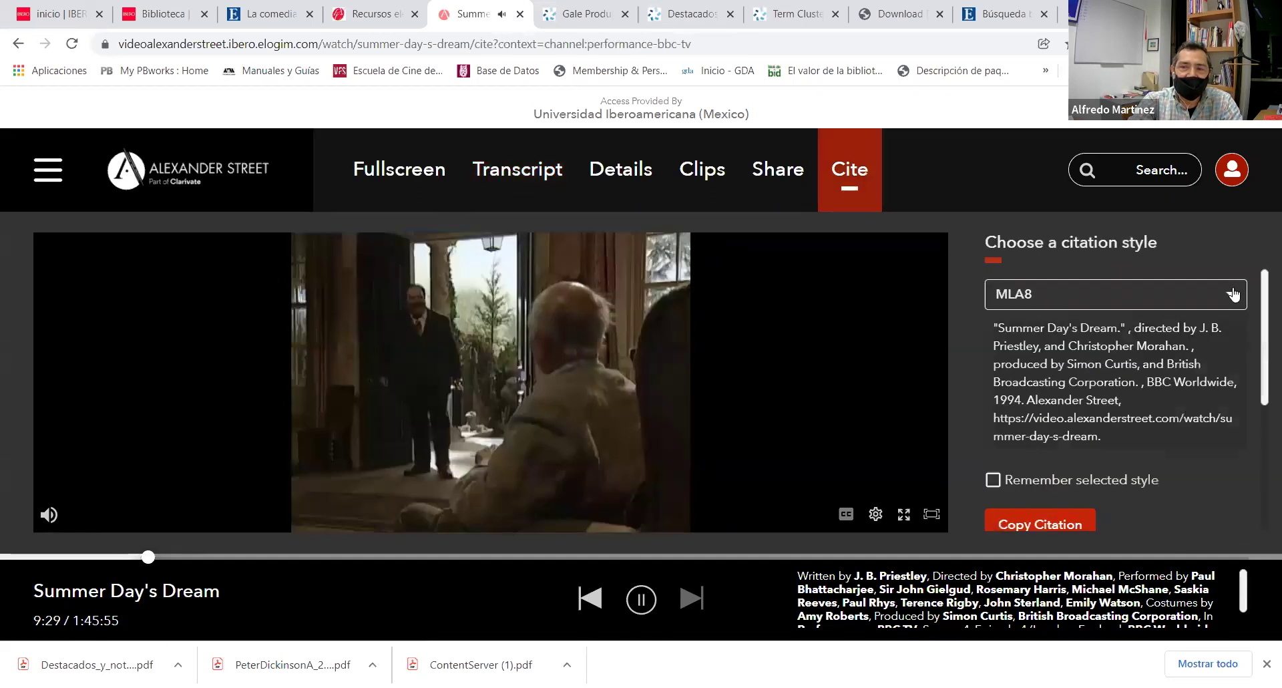
pyautogui.click(1233, 294)
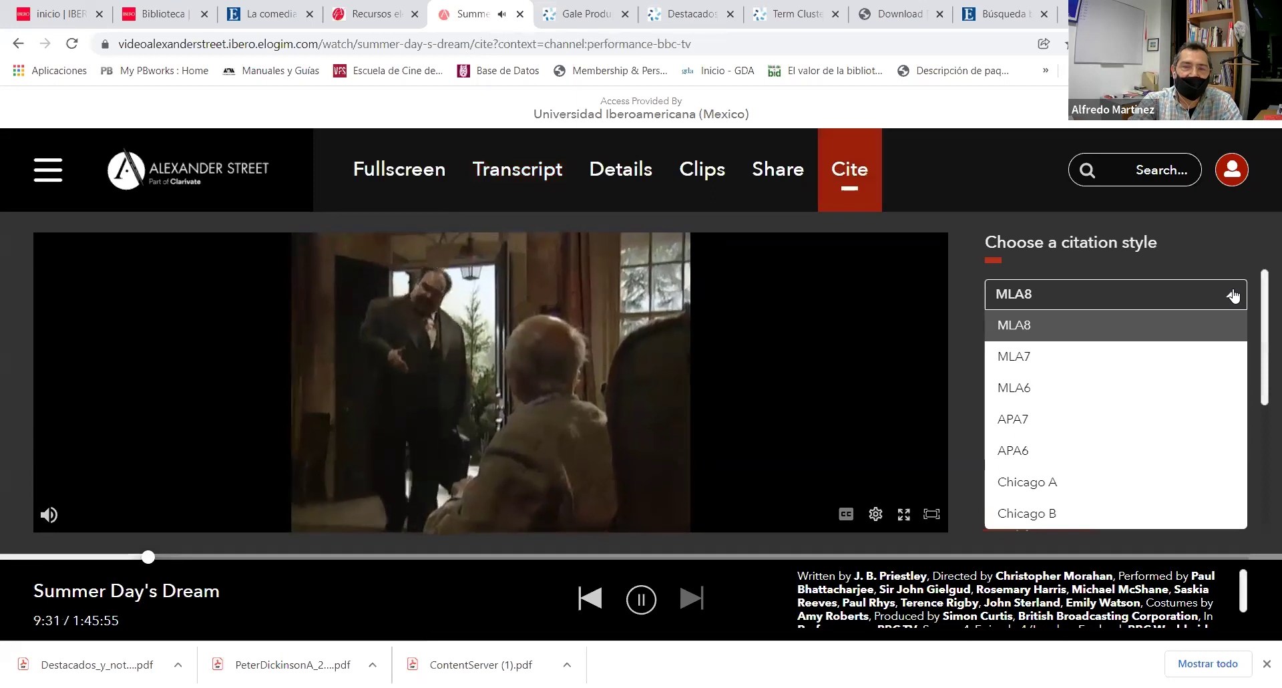
pyautogui.click(1232, 294)
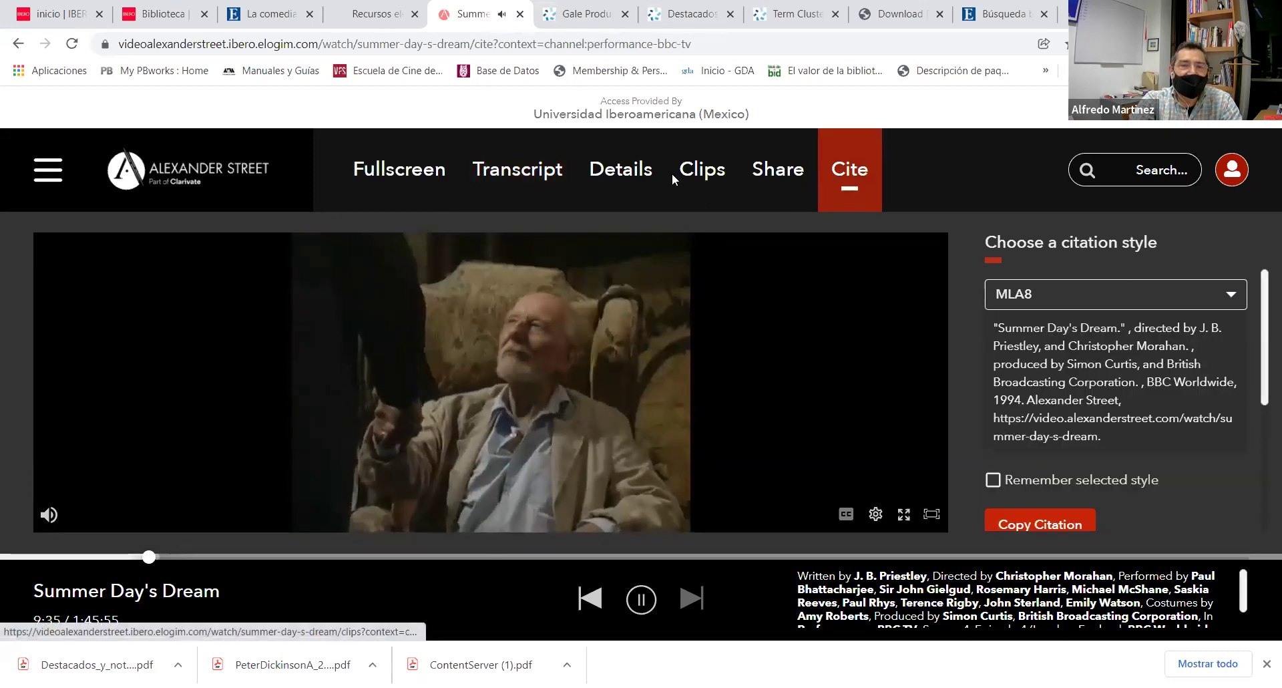
# Review the details, clips and sharing options of Summer Day's Dream, including its permalink and embed code
pyautogui.click(620, 171)
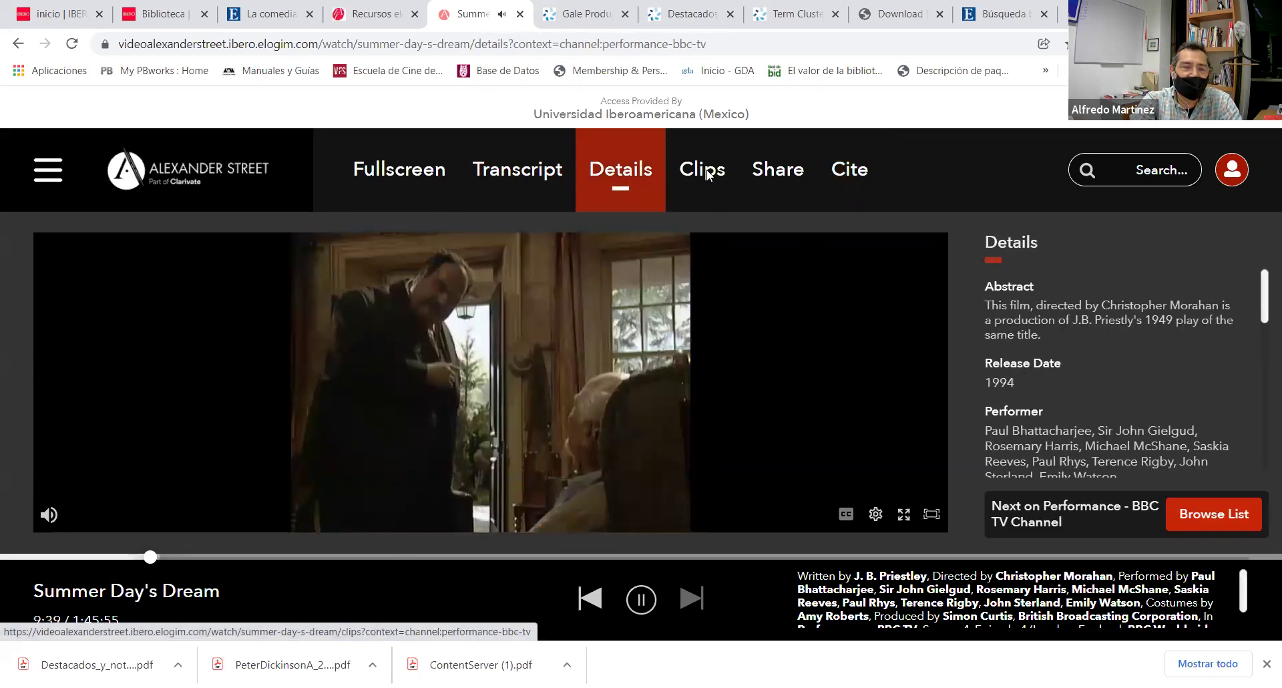
pyautogui.click(708, 175)
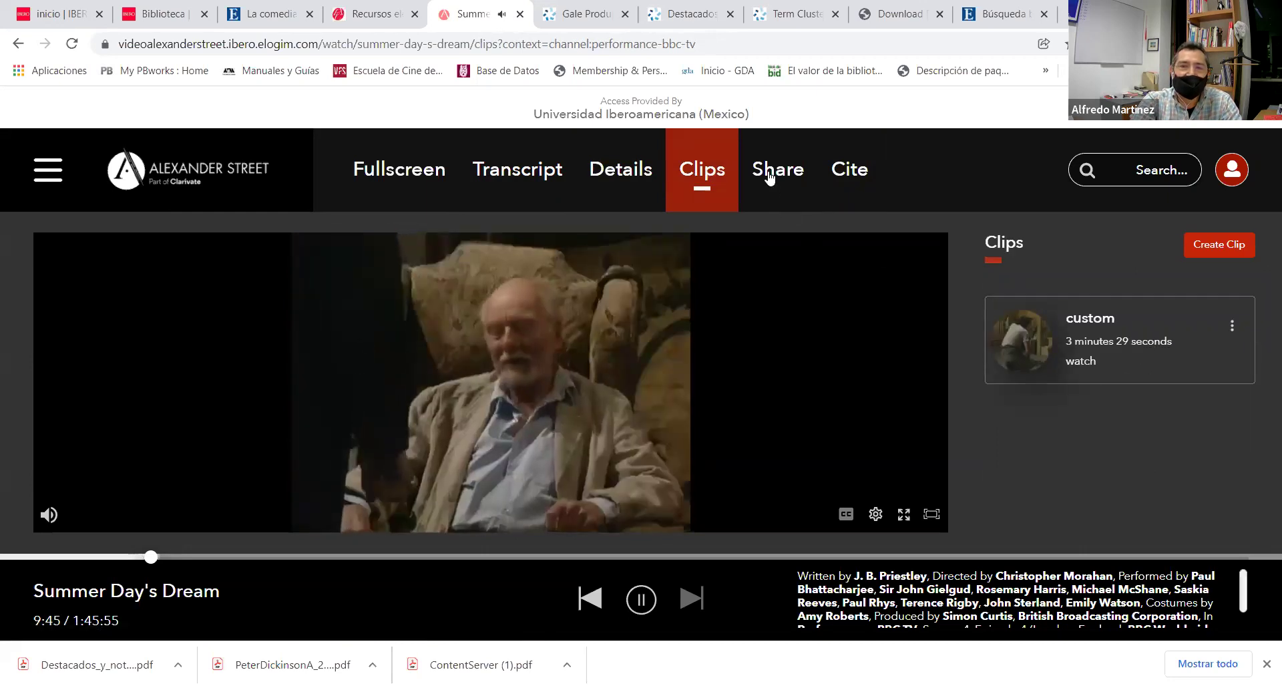
pyautogui.click(770, 175)
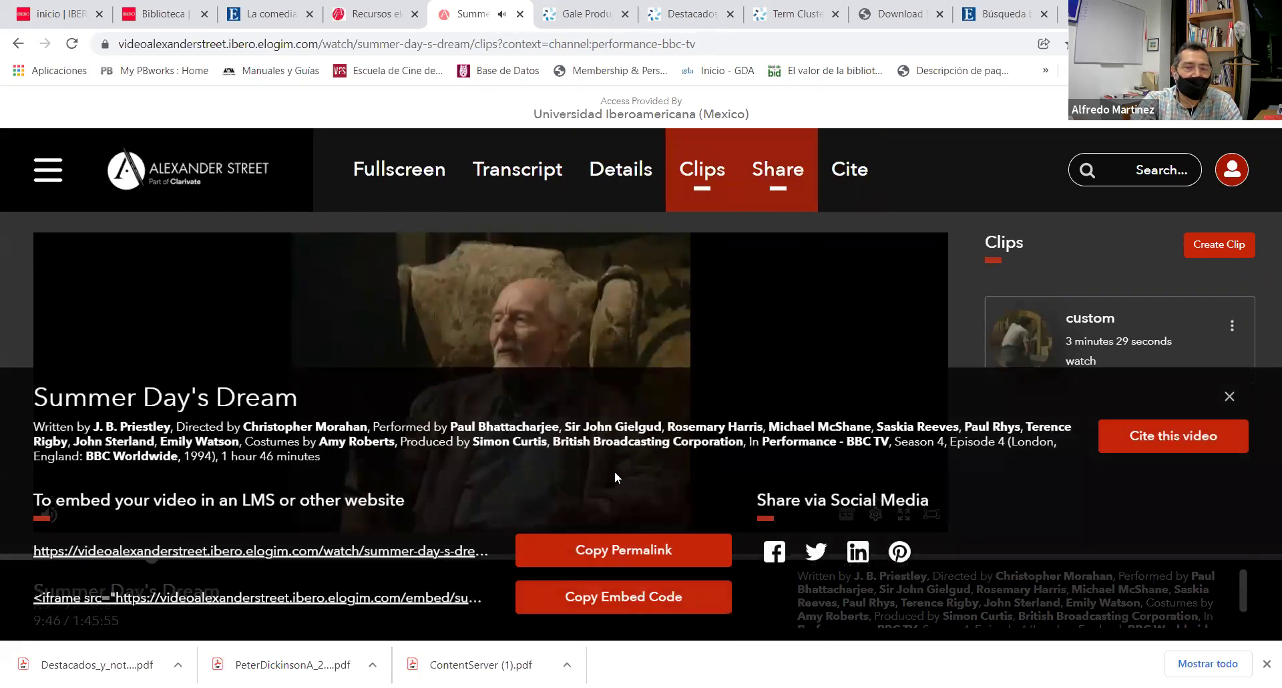
pyautogui.moveTo(25, 557); pyautogui.dragTo(496, 548)
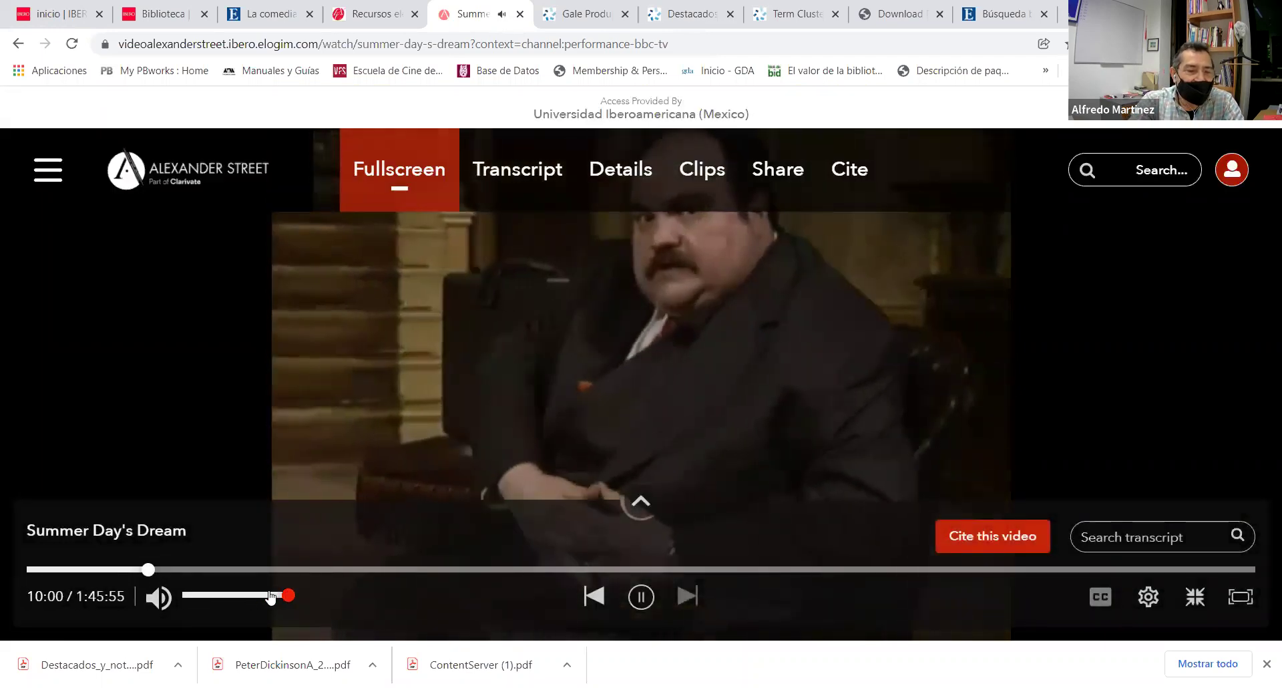
# Lower the playback volume of Summer Day's Dream to less than half
pyautogui.click(229, 596)
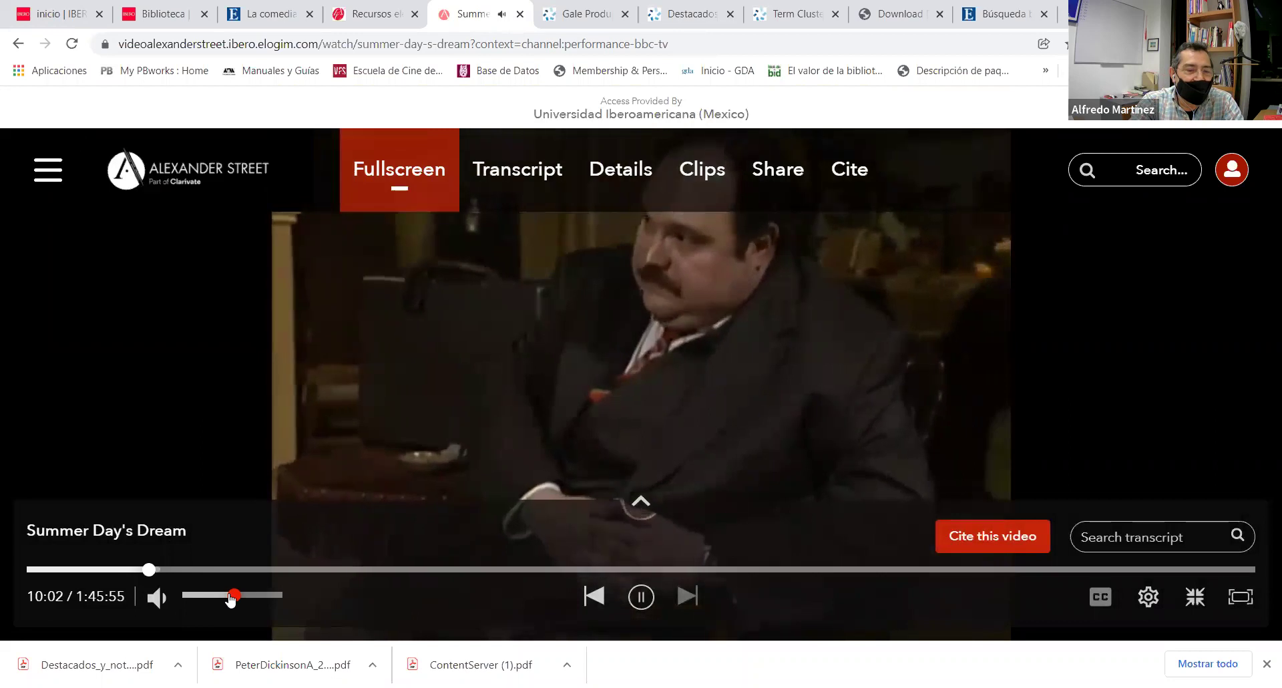
pyautogui.moveTo(233, 597); pyautogui.dragTo(212, 597)
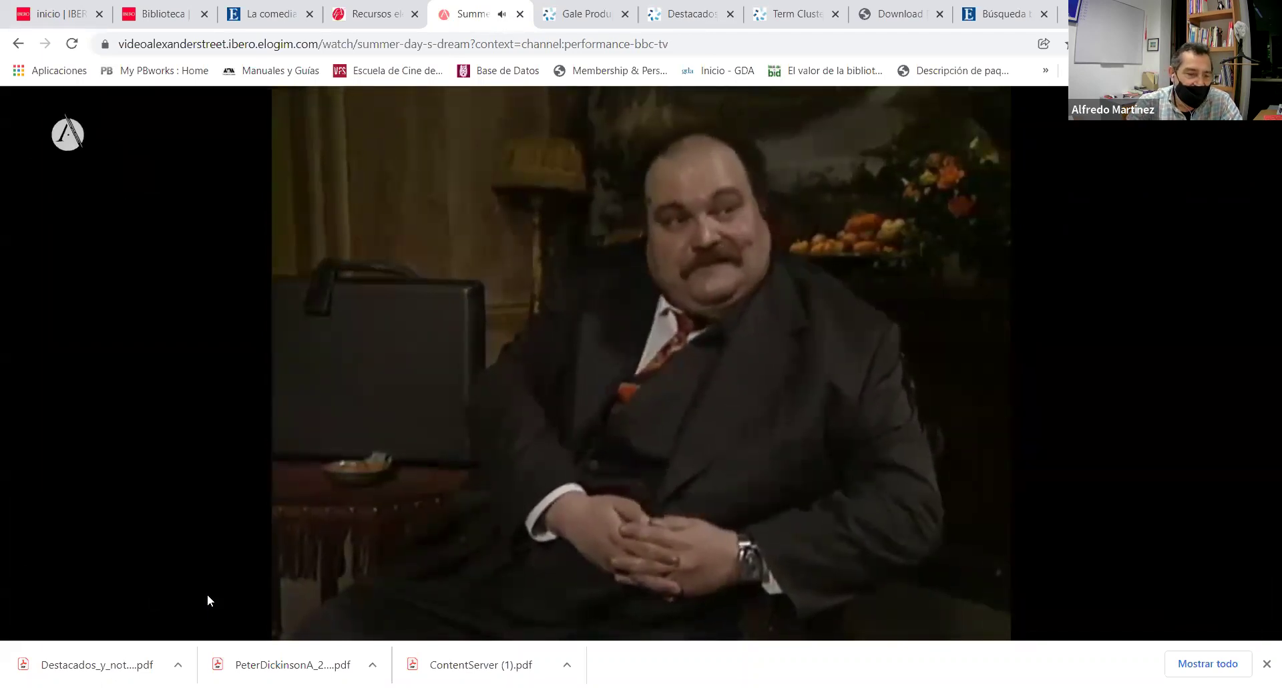
pyautogui.moveTo(207, 594)
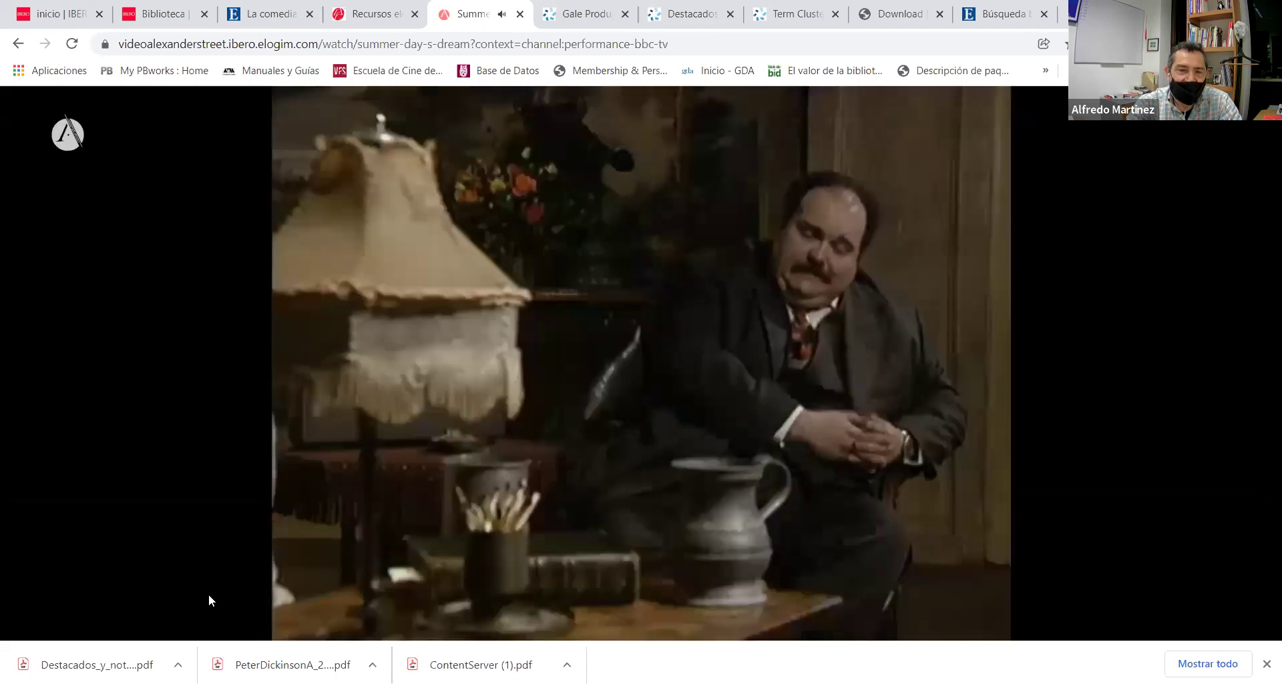
pyautogui.moveTo(412, 423)
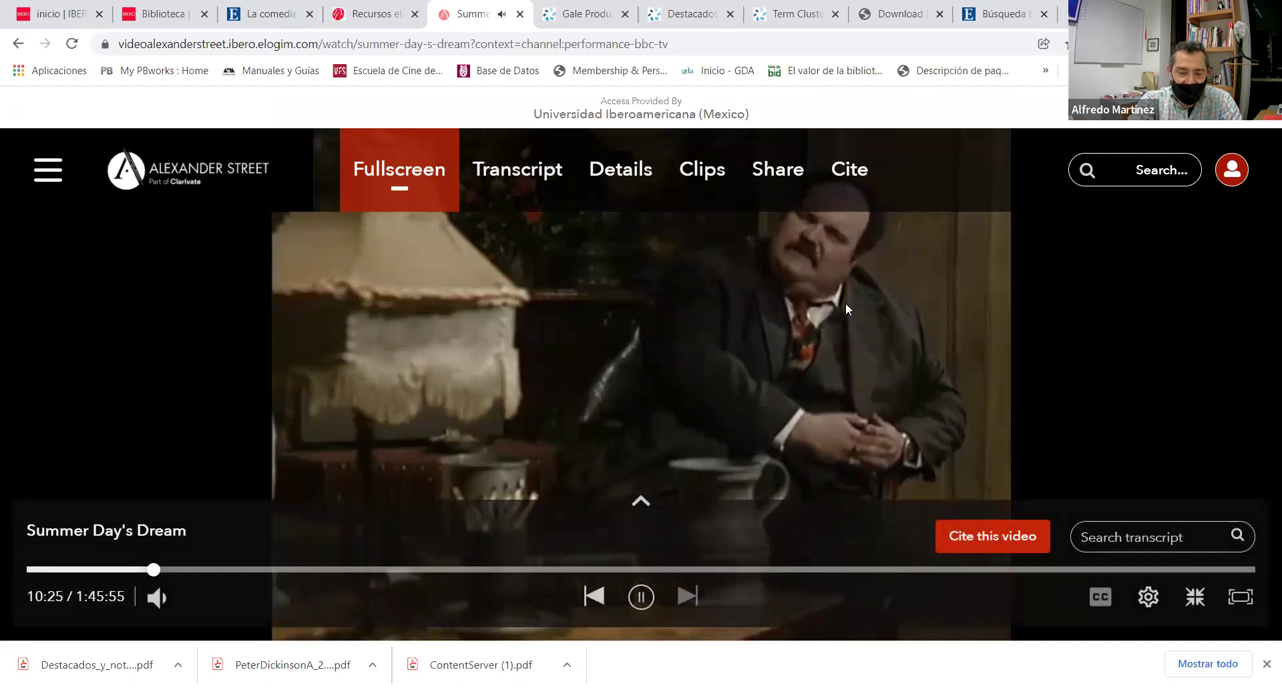
# Search for "ACTOR" within the current channel, Performance - BBC TV
pyautogui.click(1104, 171)
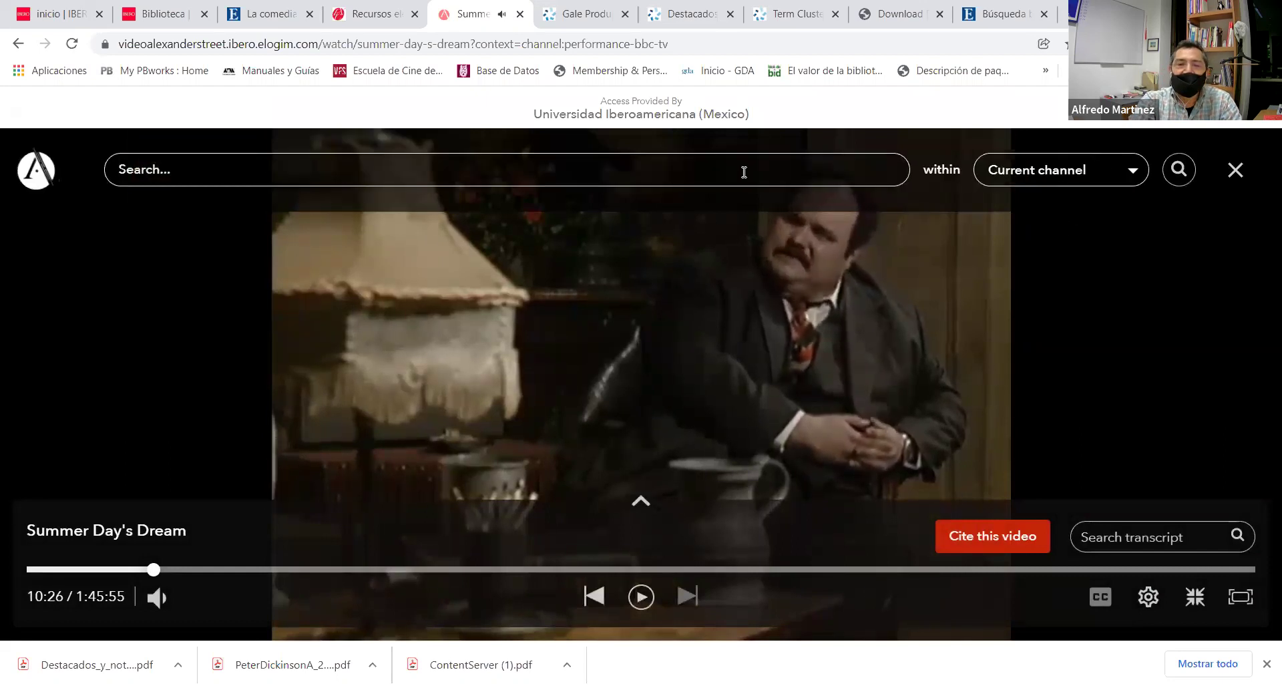
pyautogui.write('ACTOR')
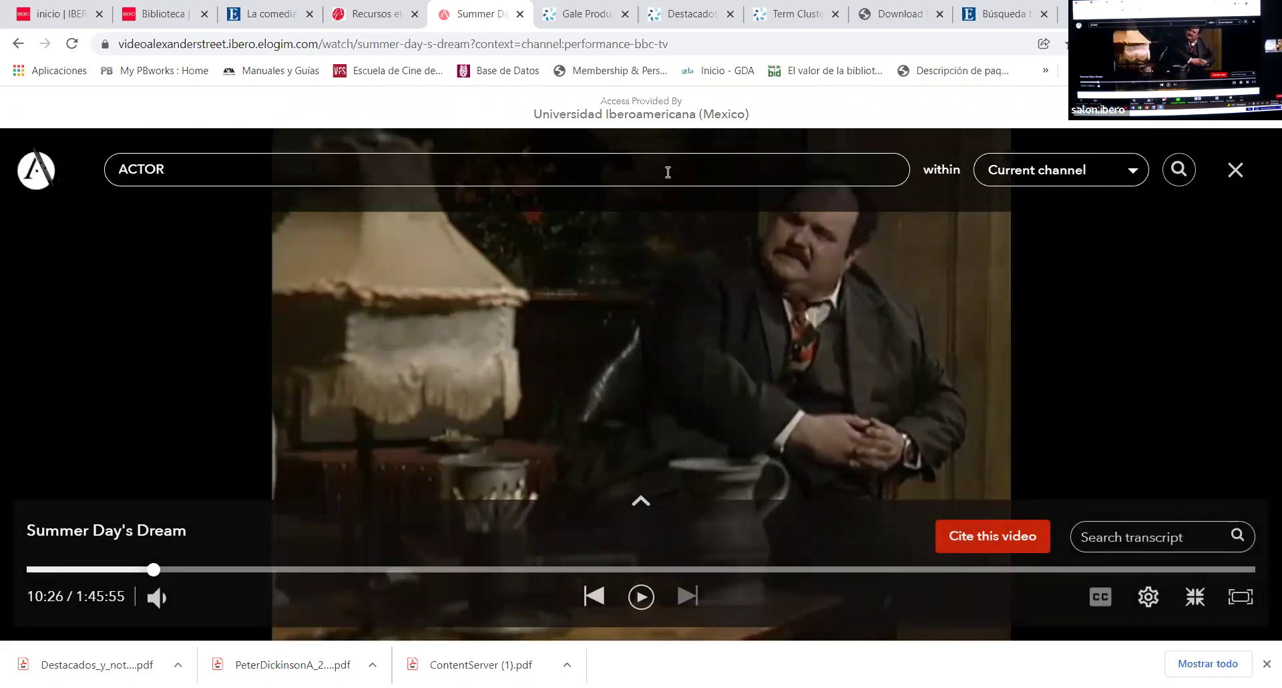
pyautogui.press('Return')
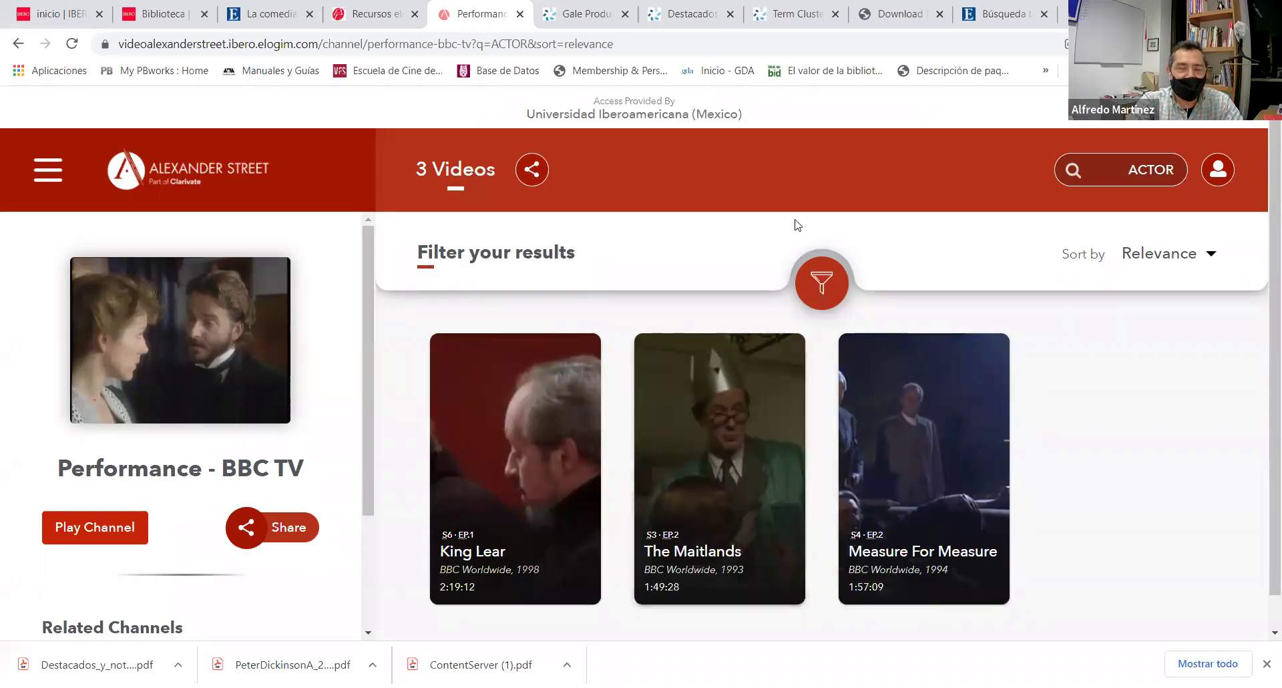
pyautogui.moveTo(728, 380)
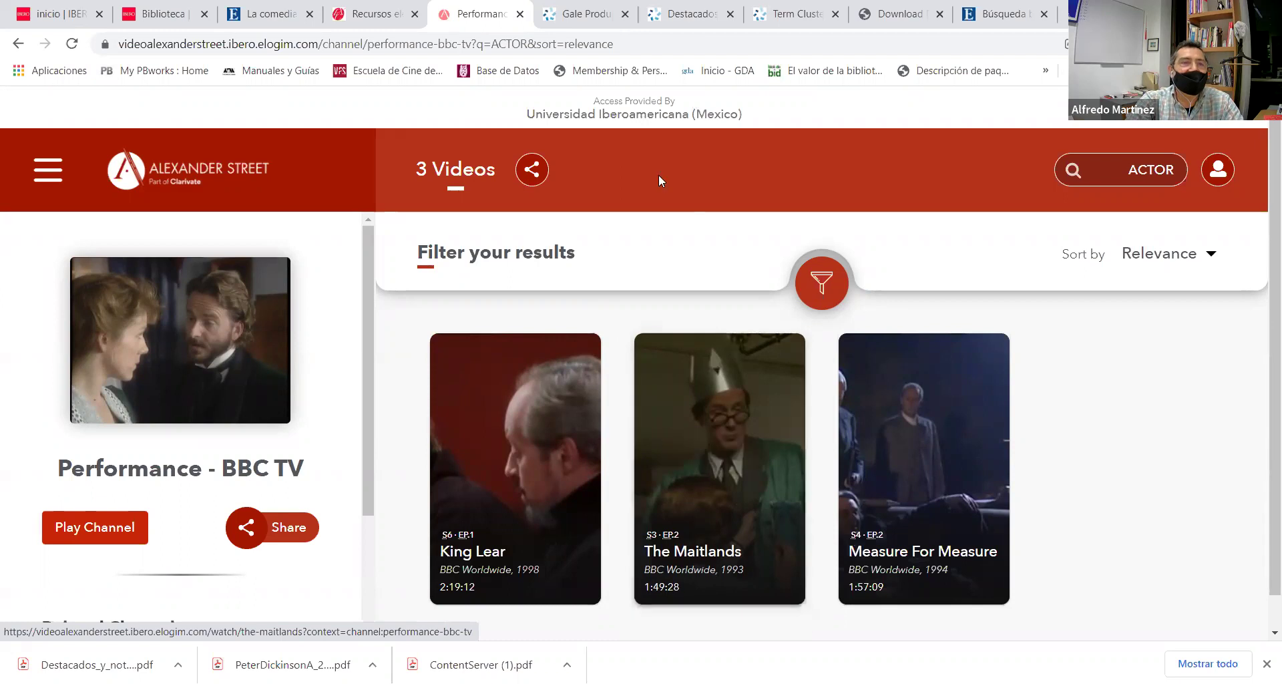
# Return to the library's alphabetical list of electronic resources and open the ARTSTOR entry
pyautogui.click(373, 14)
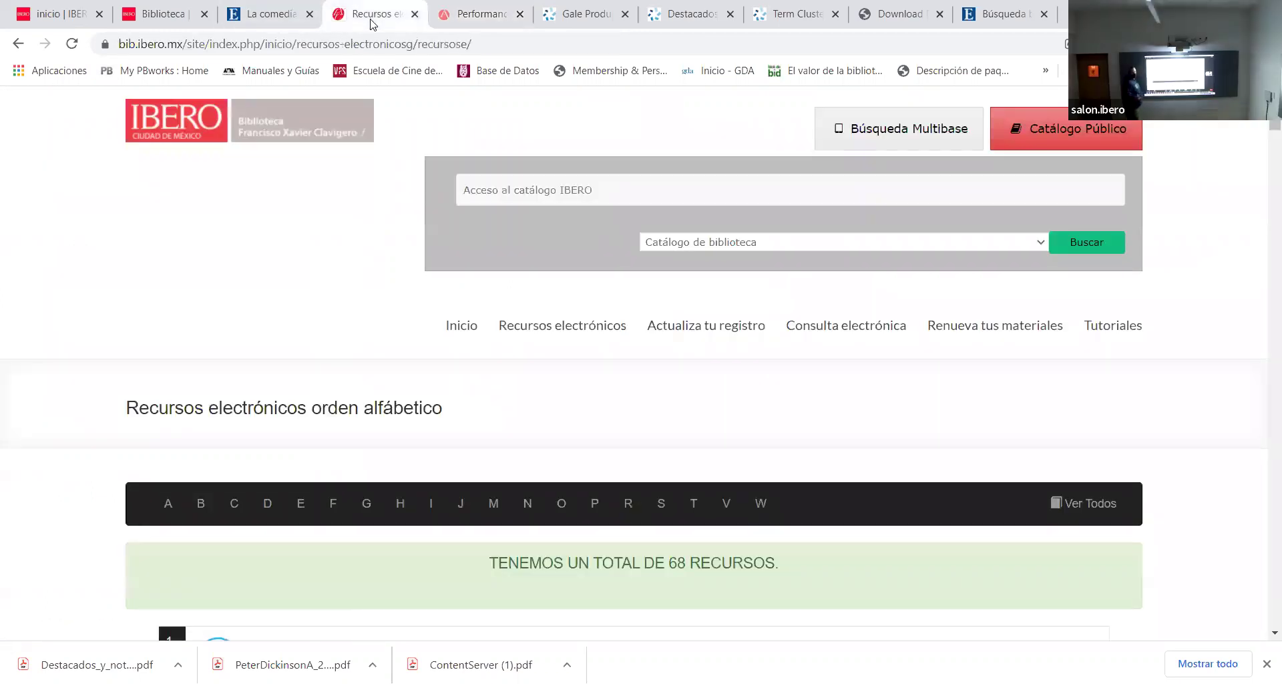
pyautogui.scroll(-2, 578, 345)
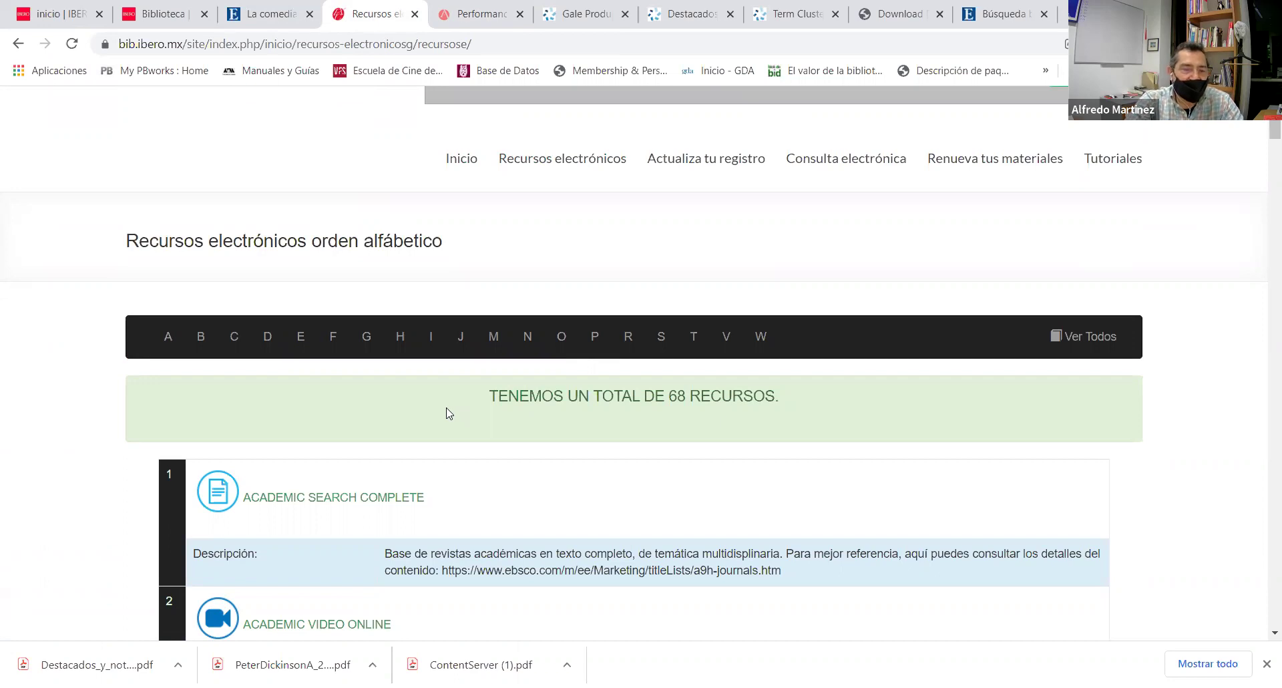
pyautogui.scroll(-2, 391, 423)
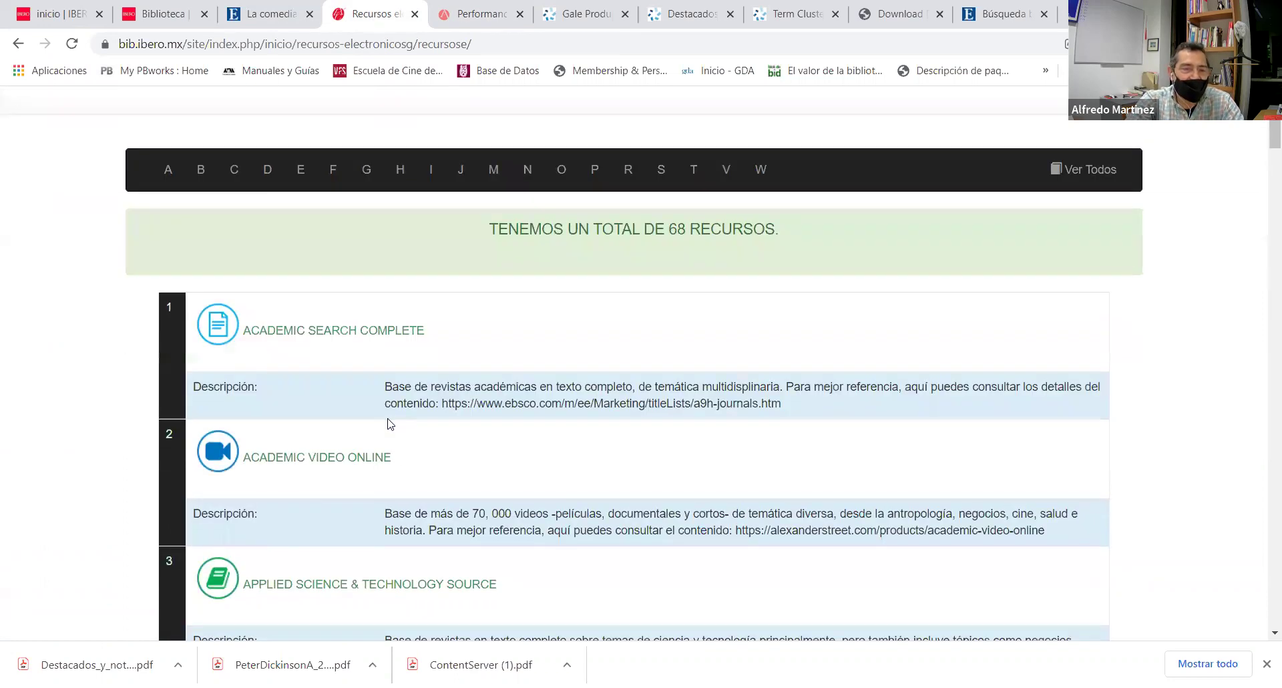
pyautogui.scroll(-2, 389, 423)
pyautogui.scroll(-2, 386, 427)
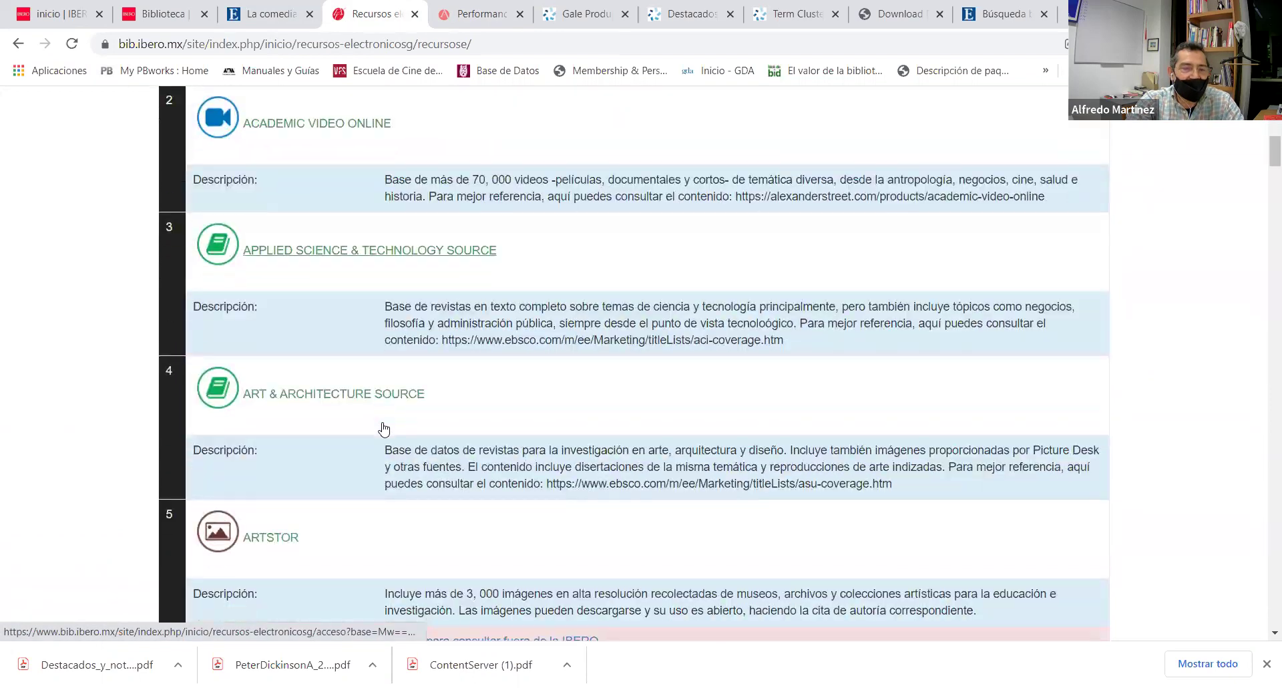
pyautogui.scroll(-1, 363, 524)
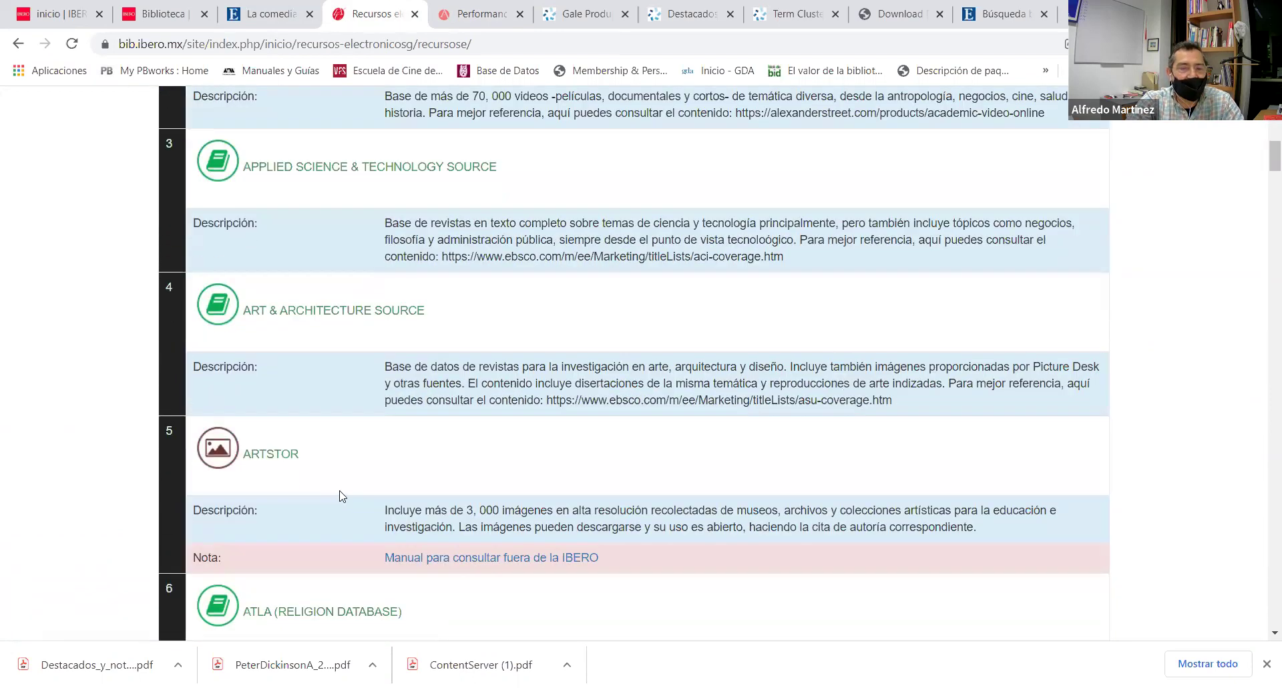
pyautogui.click(285, 459)
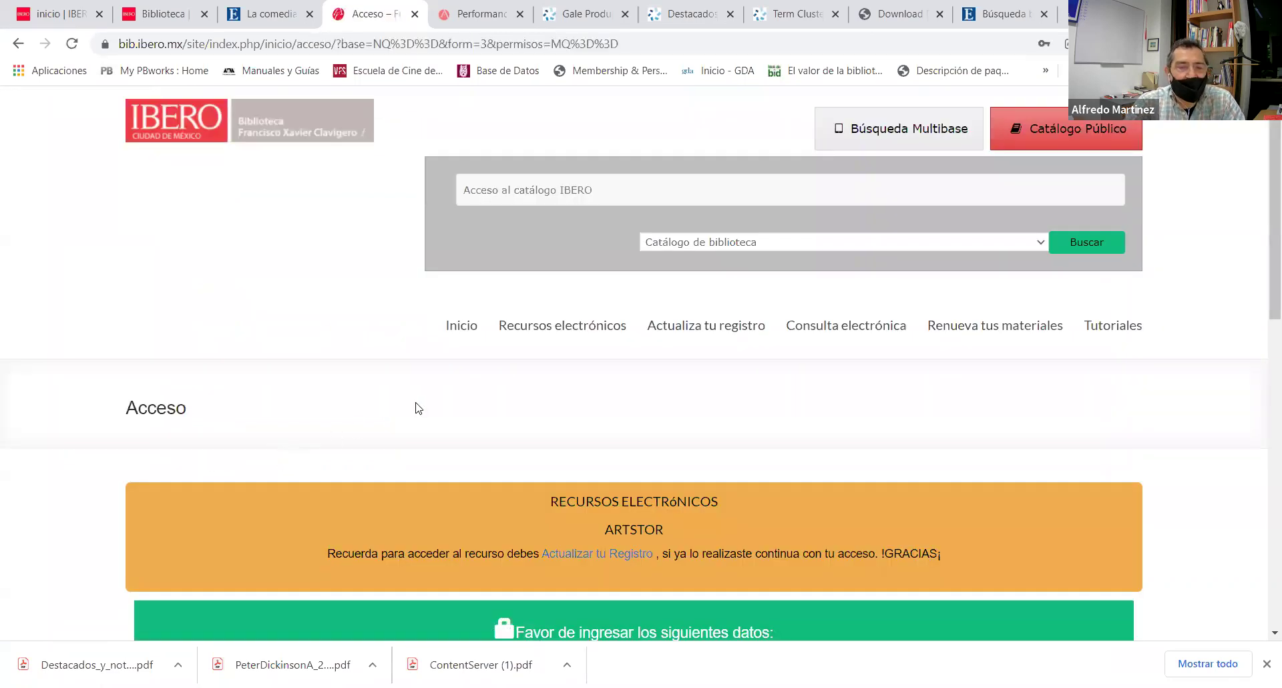
# Set the user type to Profesor/Empleado and submit the prefilled access form for ARTSTOR
pyautogui.scroll(-5, 418, 407)
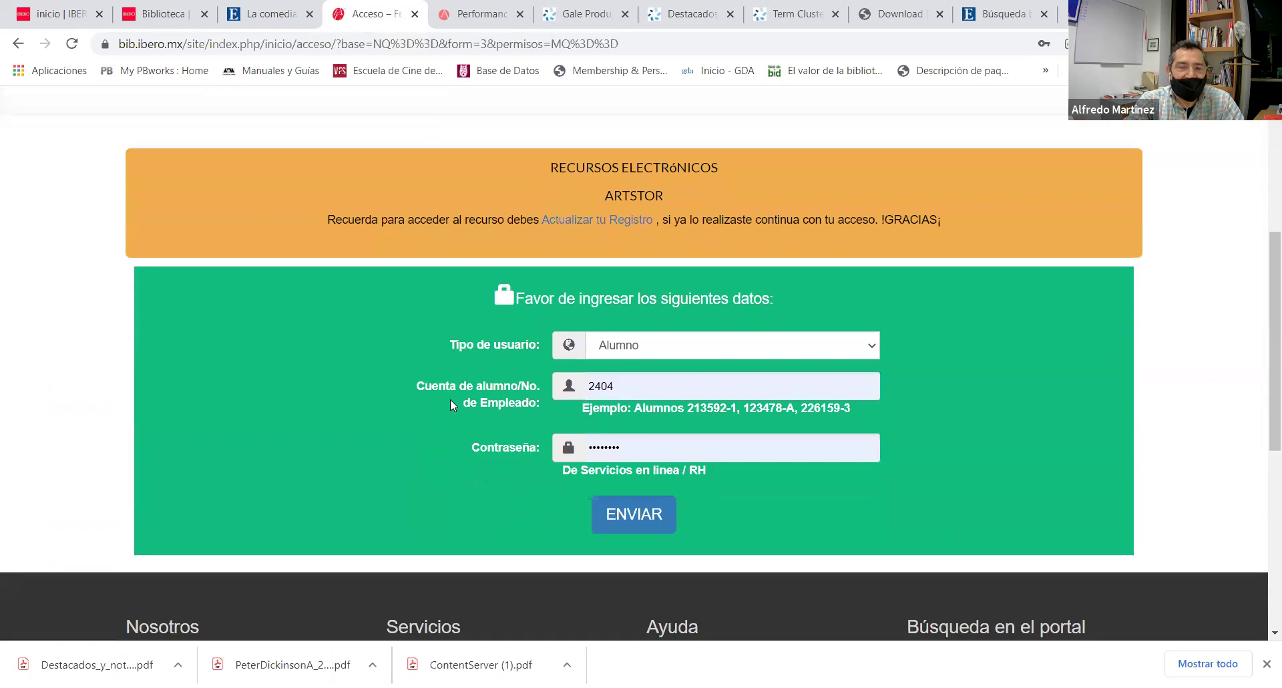
pyautogui.click(872, 346)
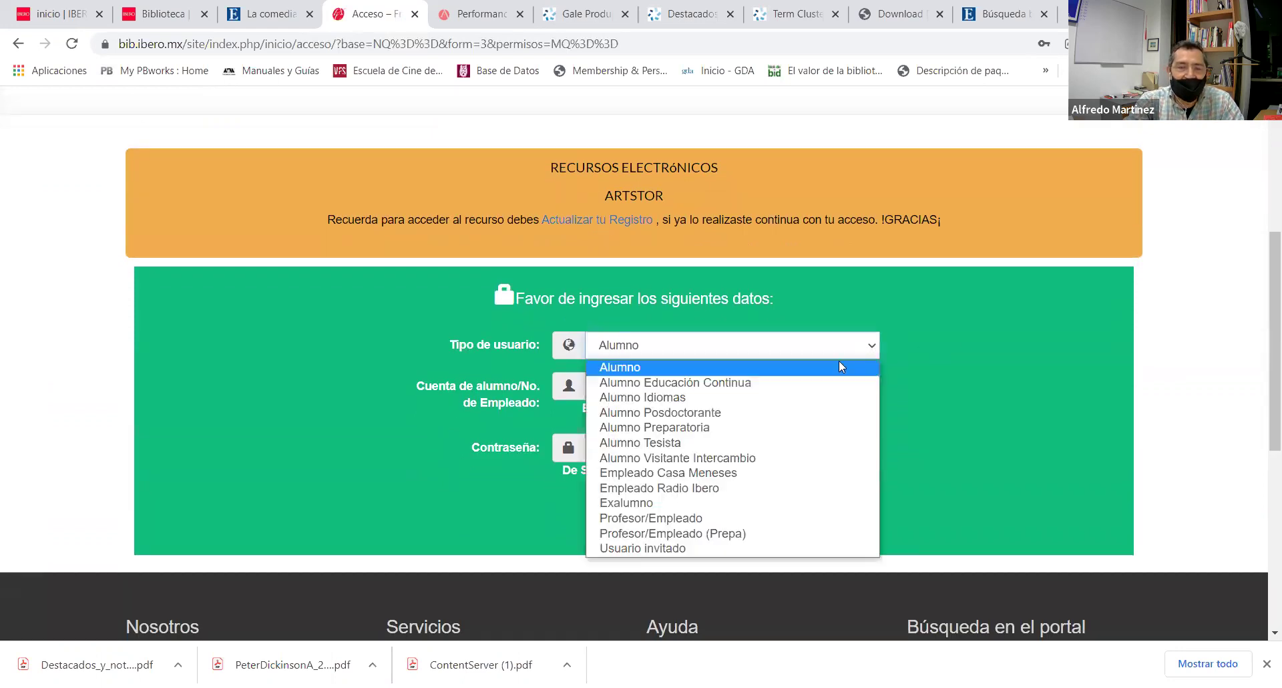
pyautogui.click(695, 518)
pyautogui.click(645, 514)
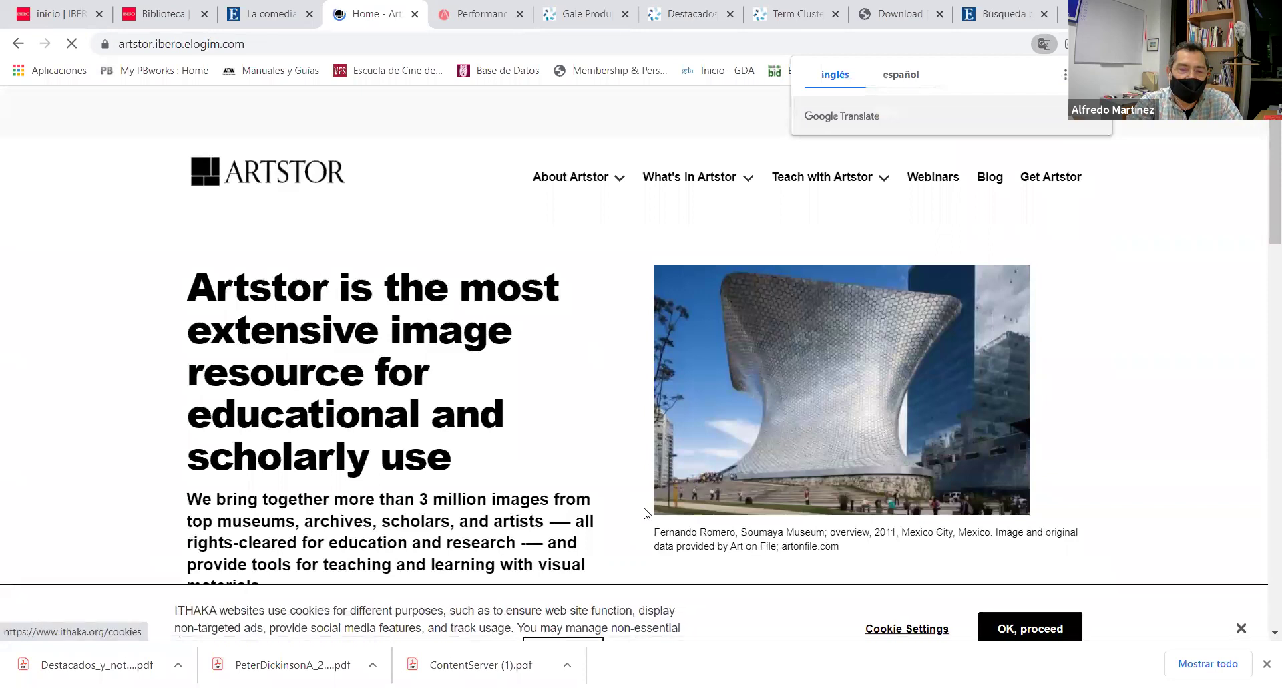
# Accept the cookie notices, go to the Artstor Digital Library and open its new account registration form
pyautogui.click(1002, 596)
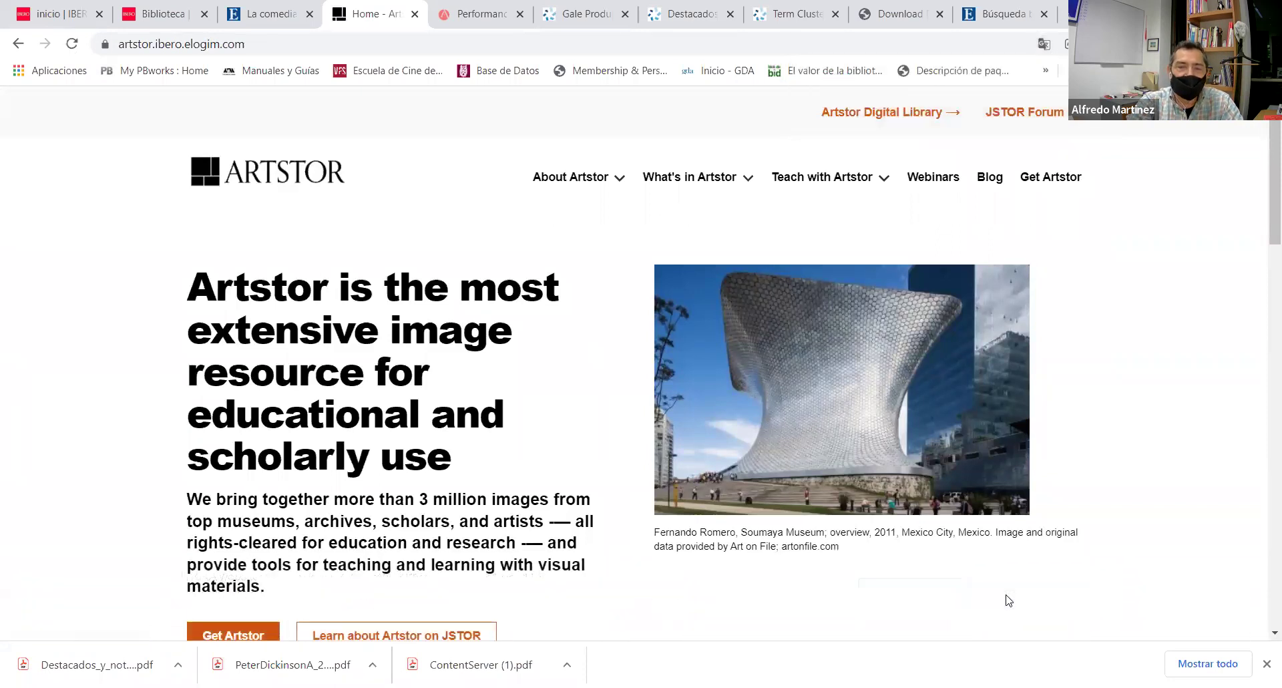
pyautogui.moveTo(793, 120); pyautogui.dragTo(842, 130)
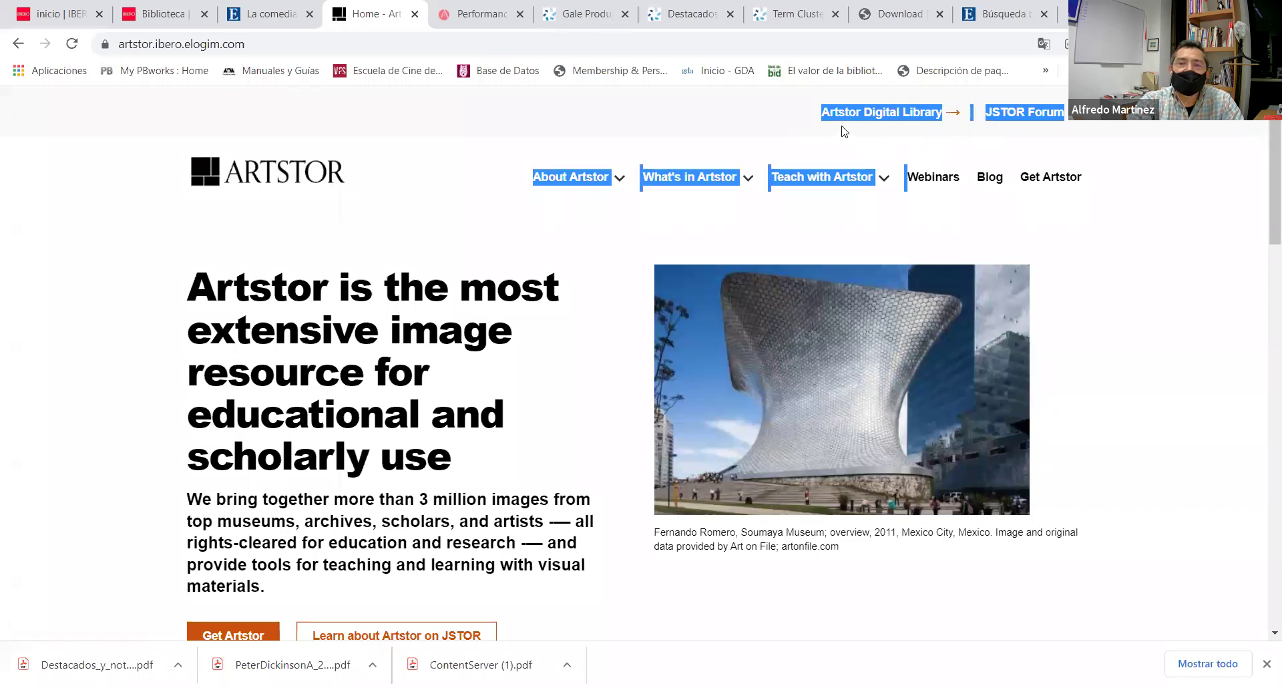
pyautogui.click(847, 132)
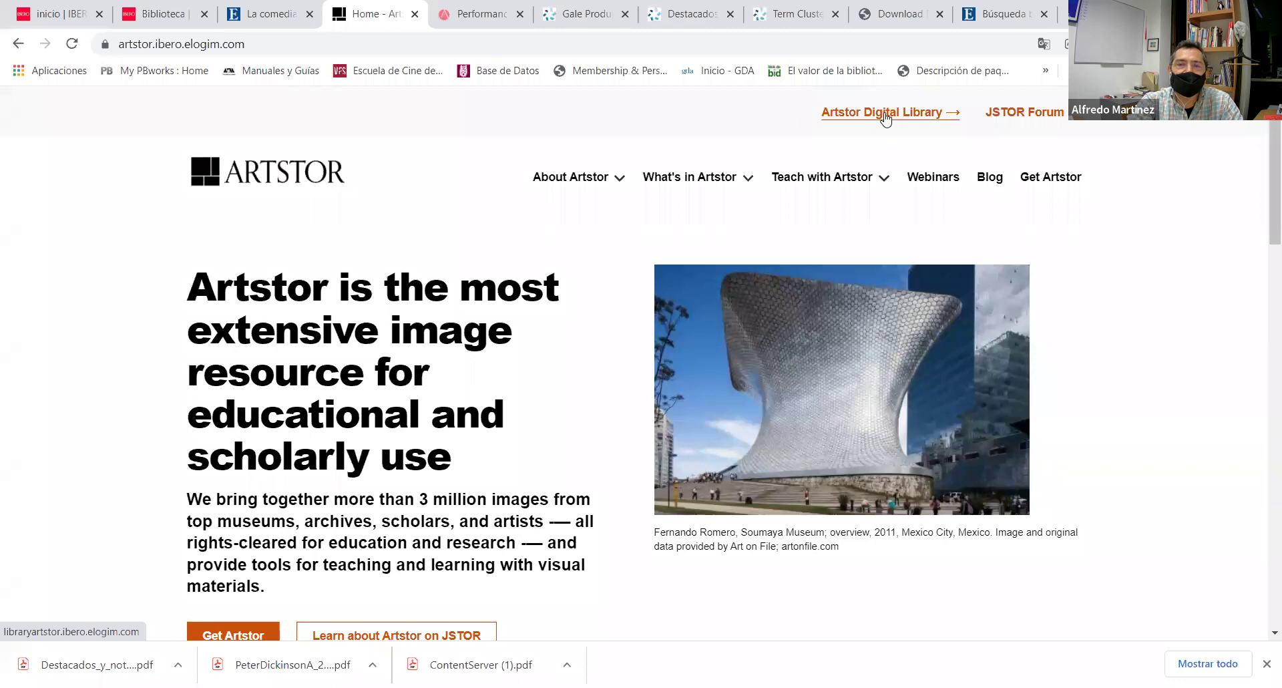
pyautogui.click(886, 114)
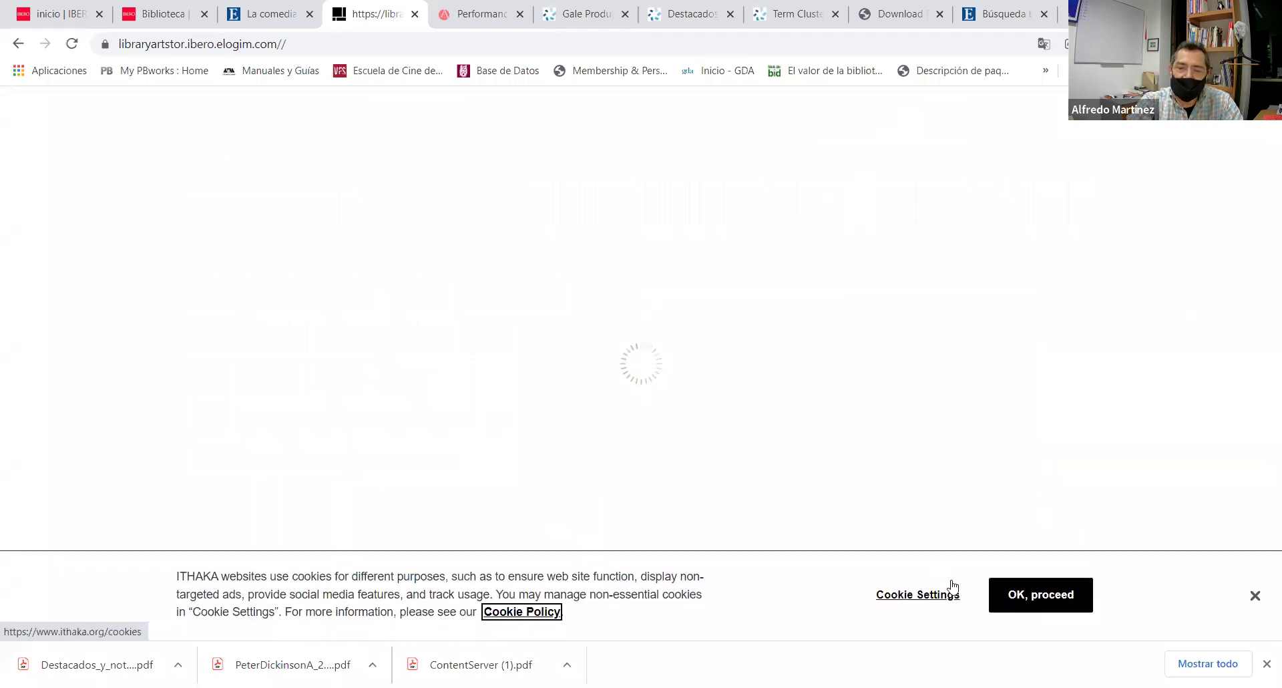
pyautogui.click(1028, 607)
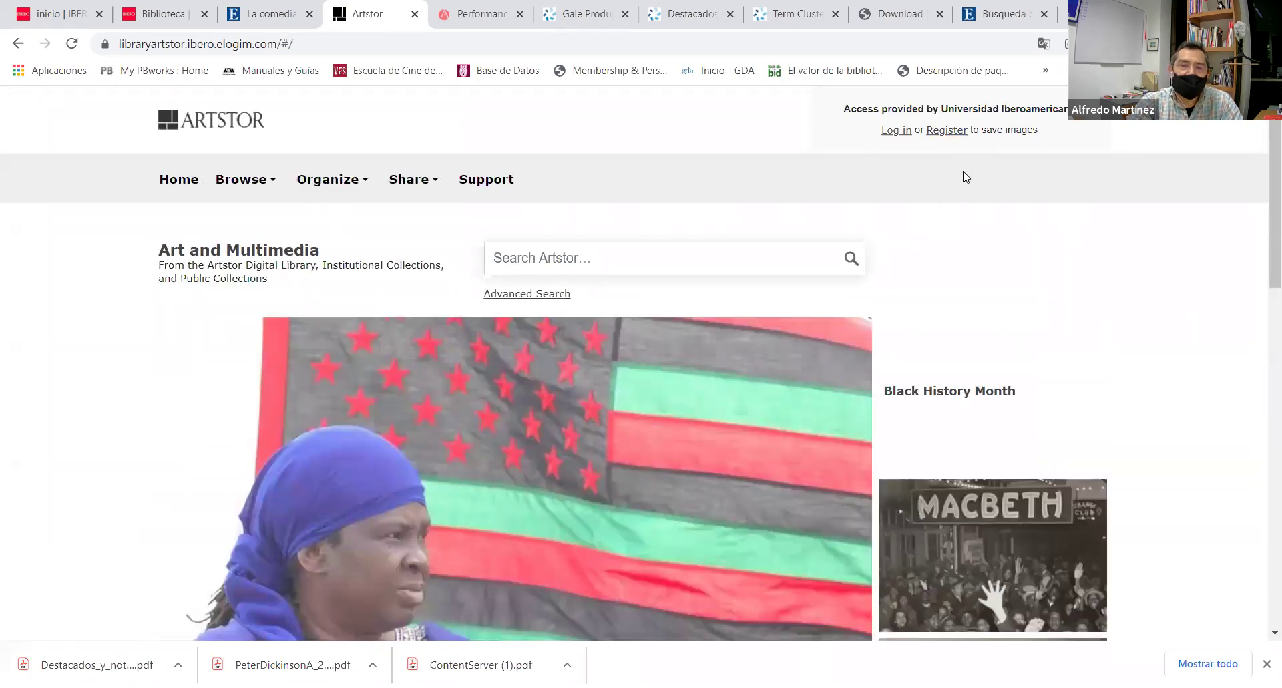
pyautogui.click(949, 131)
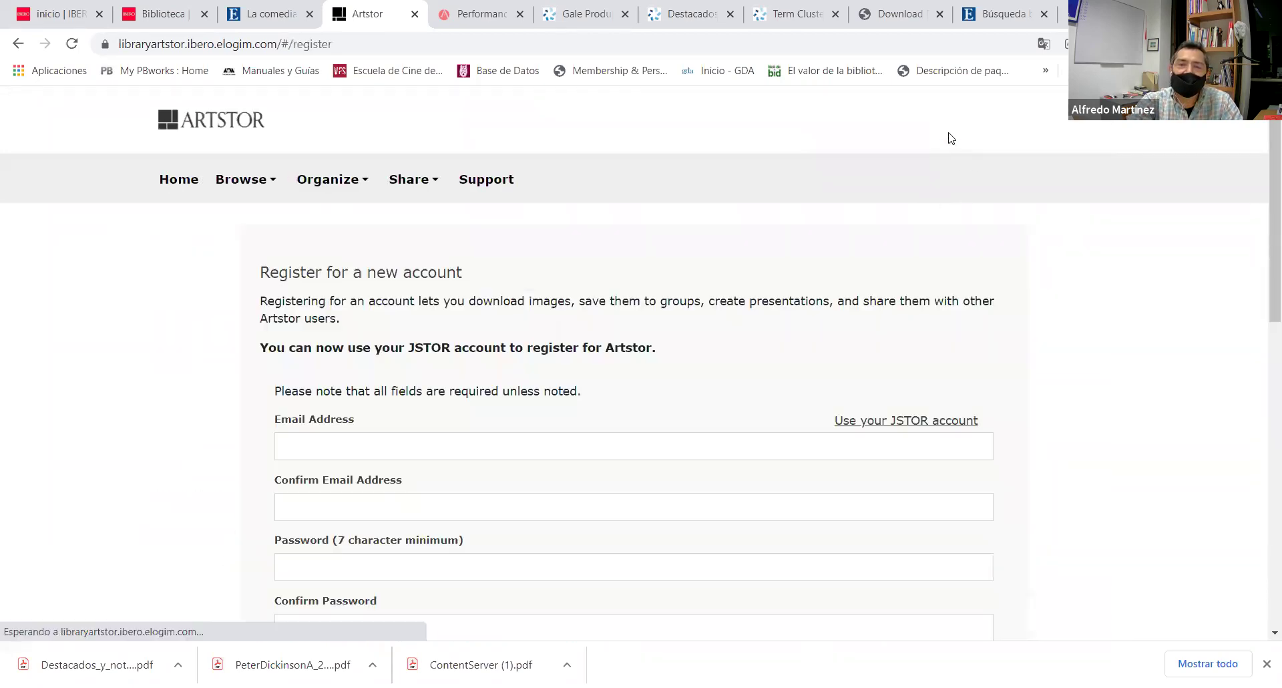
# Review the fields of the Artstor registration form, go back to the home page and open the account login page
pyautogui.scroll(-4, 364, 216)
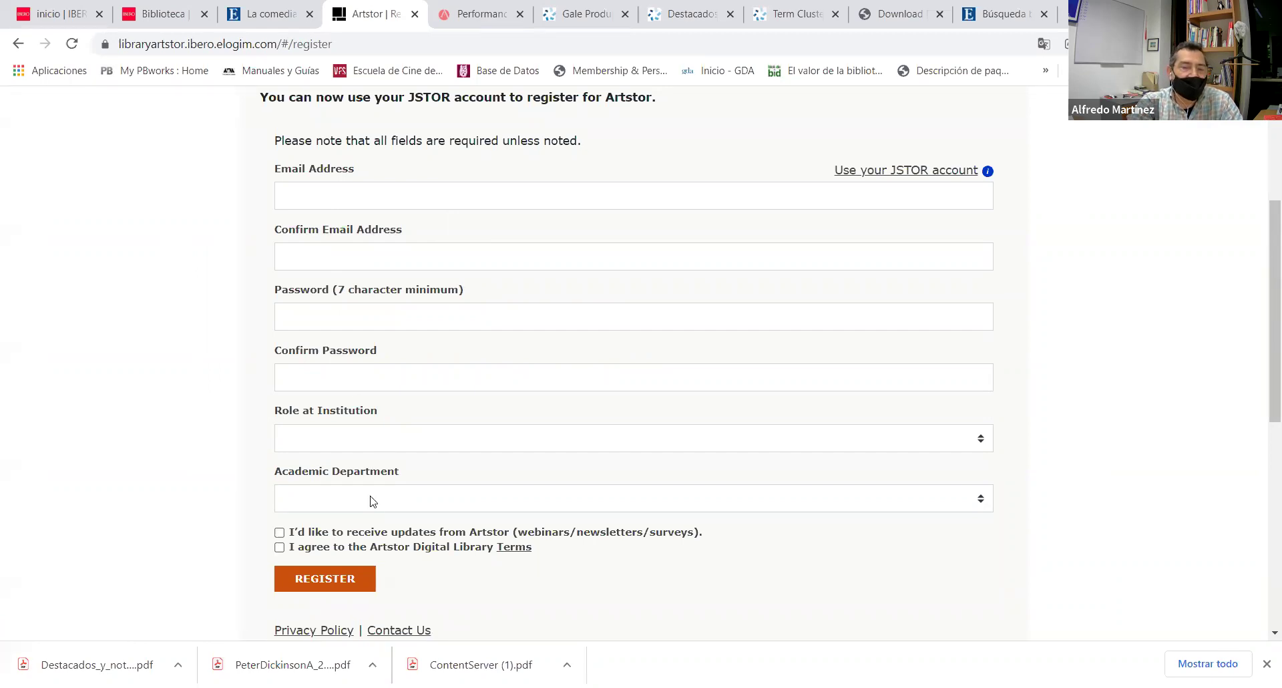
pyautogui.scroll(4, 427, 494)
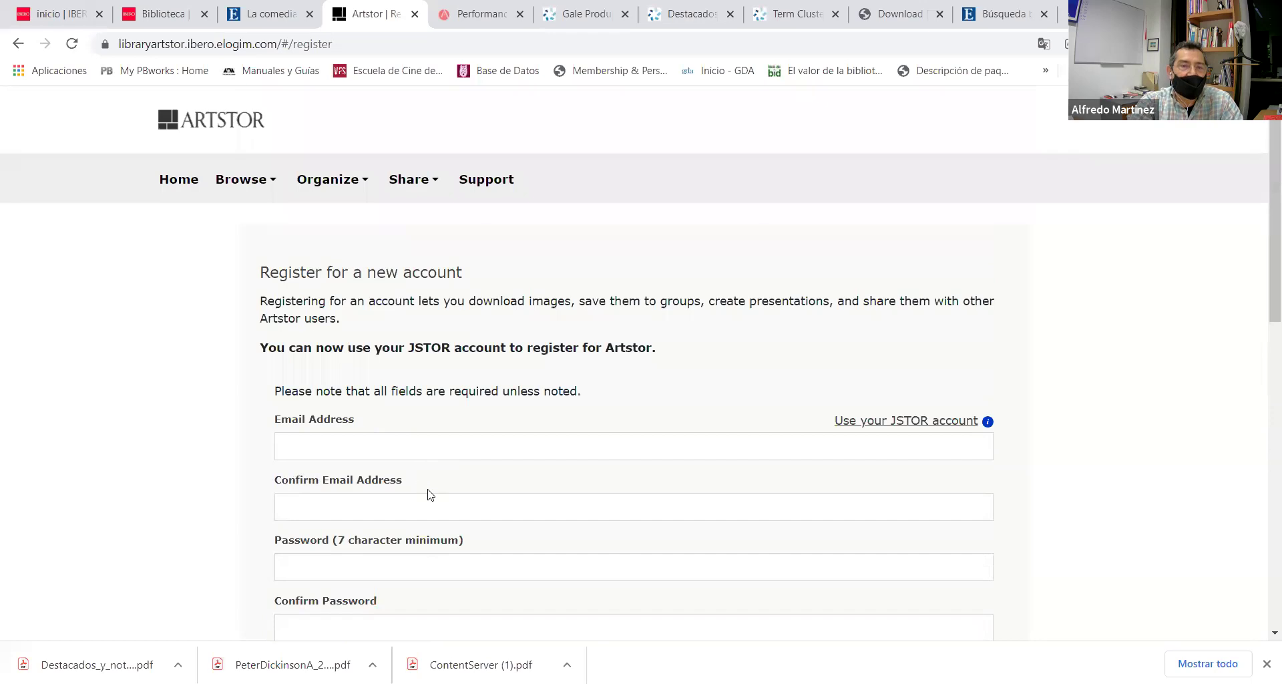
pyautogui.click(18, 44)
pyautogui.click(890, 131)
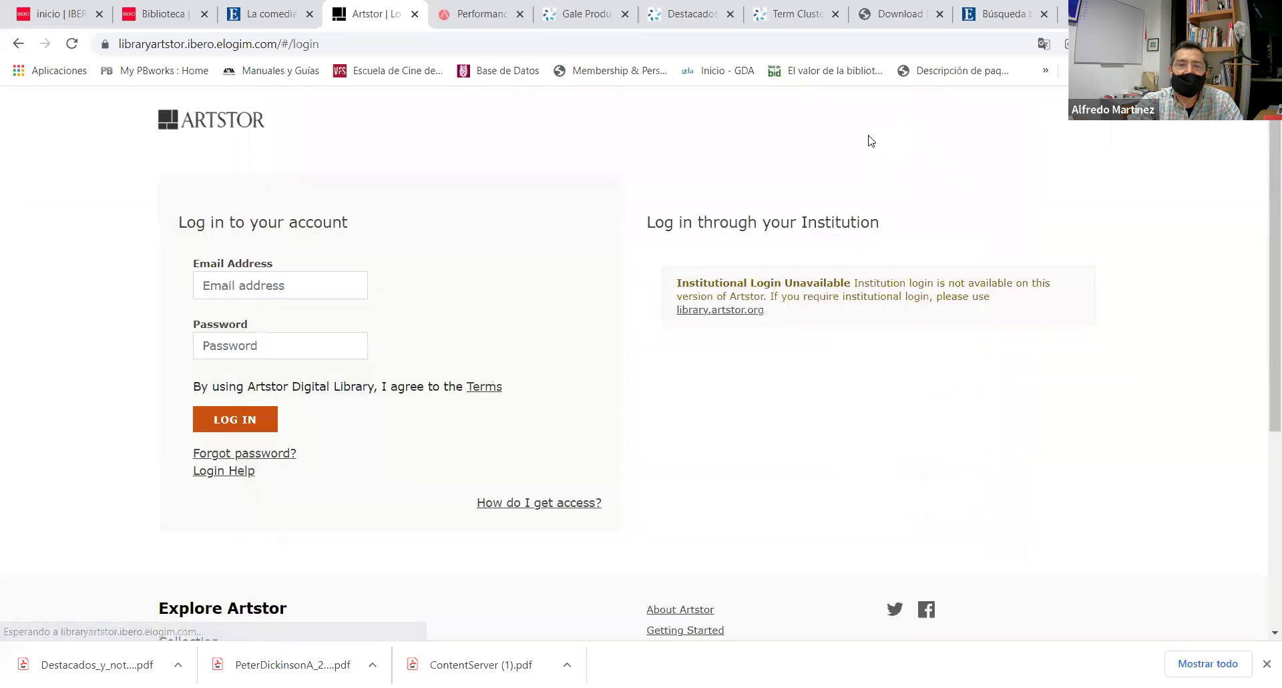
# Fill the login form with the browser's saved e-mail address and password
pyautogui.click(323, 283)
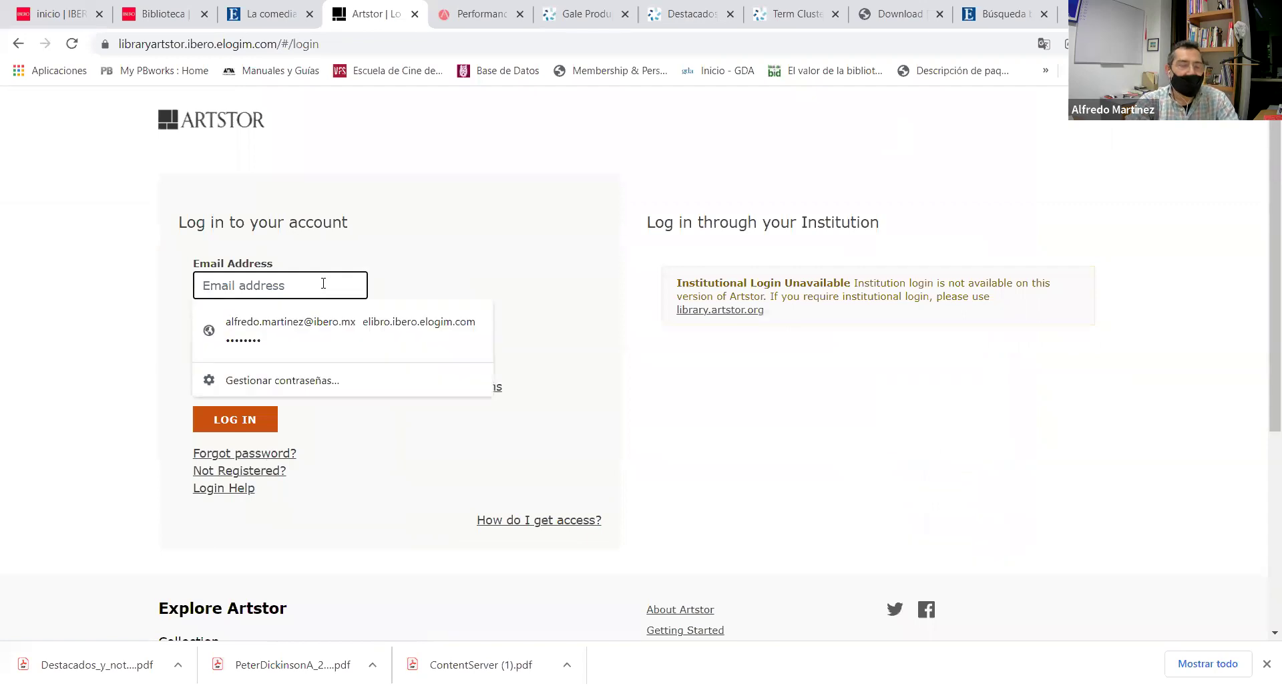
pyautogui.press('Down')
pyautogui.press('Return')
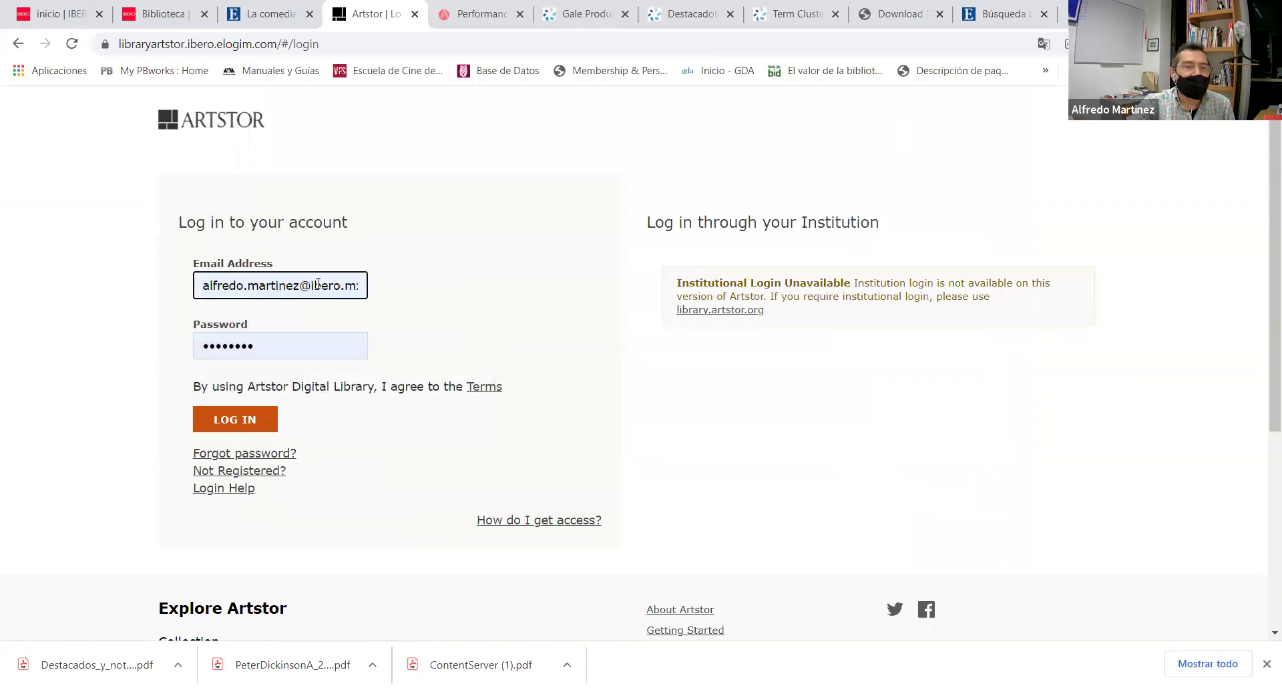
# Change the domain of the login e-mail address to uia.mx, keeping the rest of the address
pyautogui.click(314, 287)
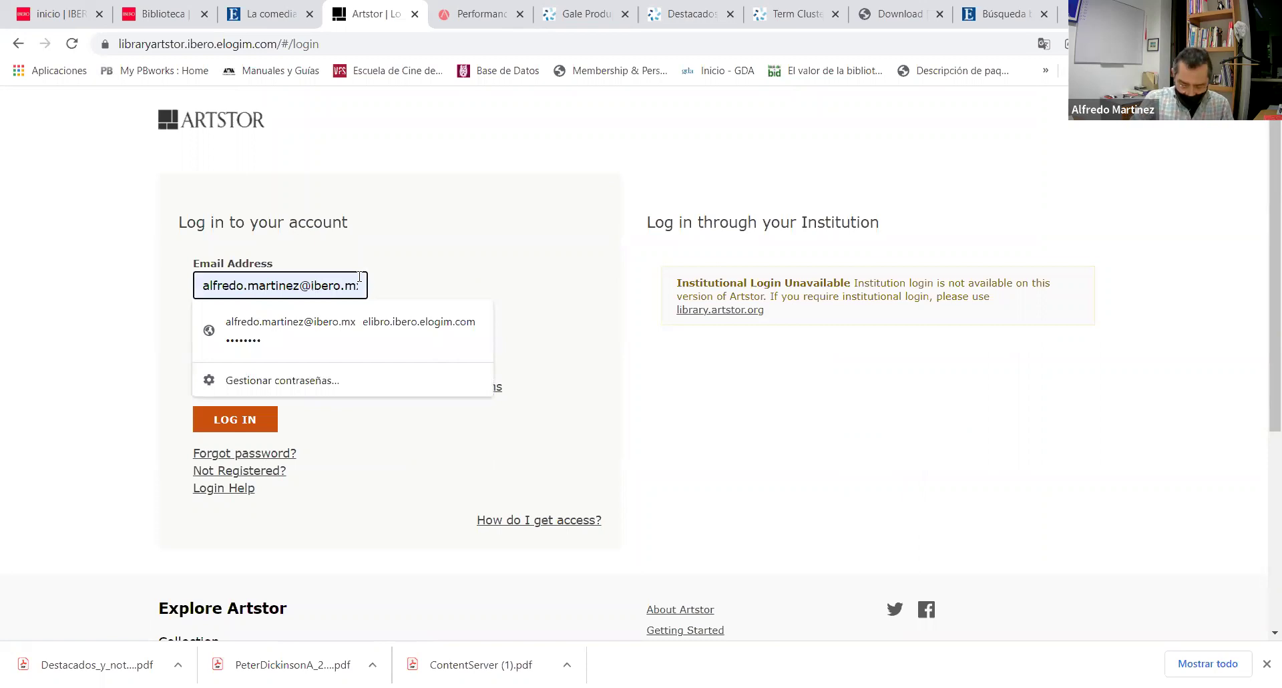
pyautogui.write('UIA')
pyautogui.press('Delete')
pyautogui.press('Delete')
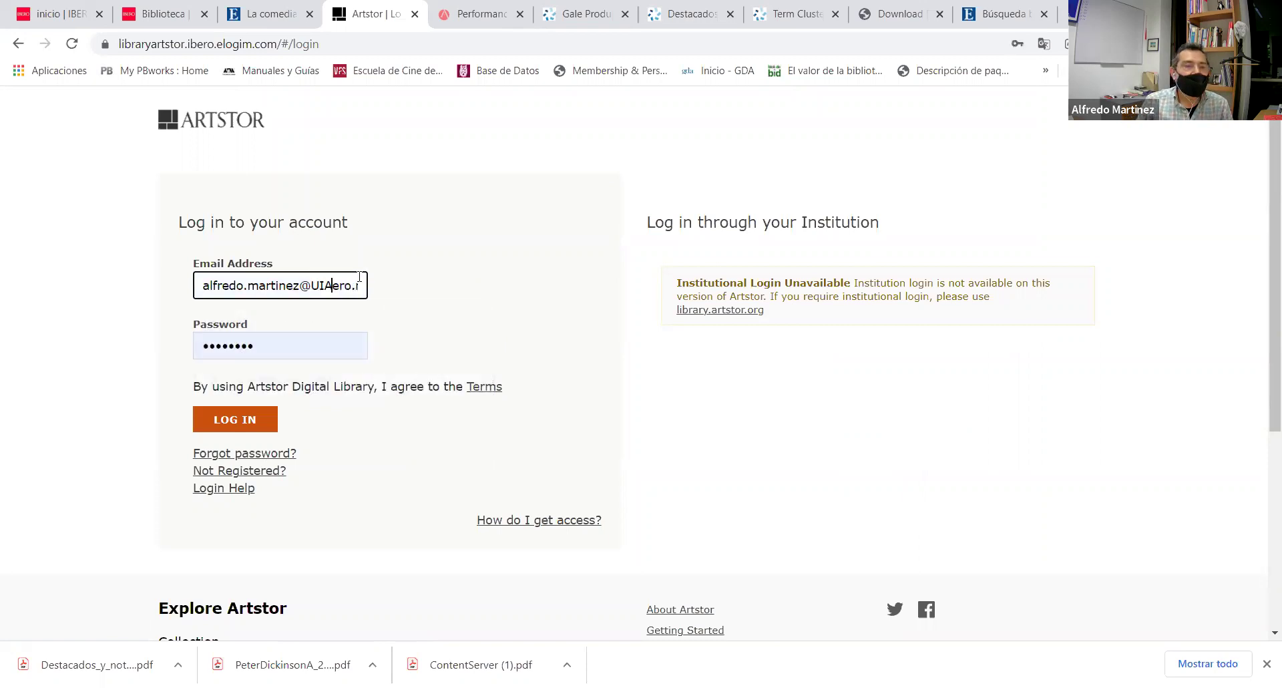
pyautogui.press('BackSpace')
pyautogui.press('BackSpace')
pyautogui.press('BackSpace')
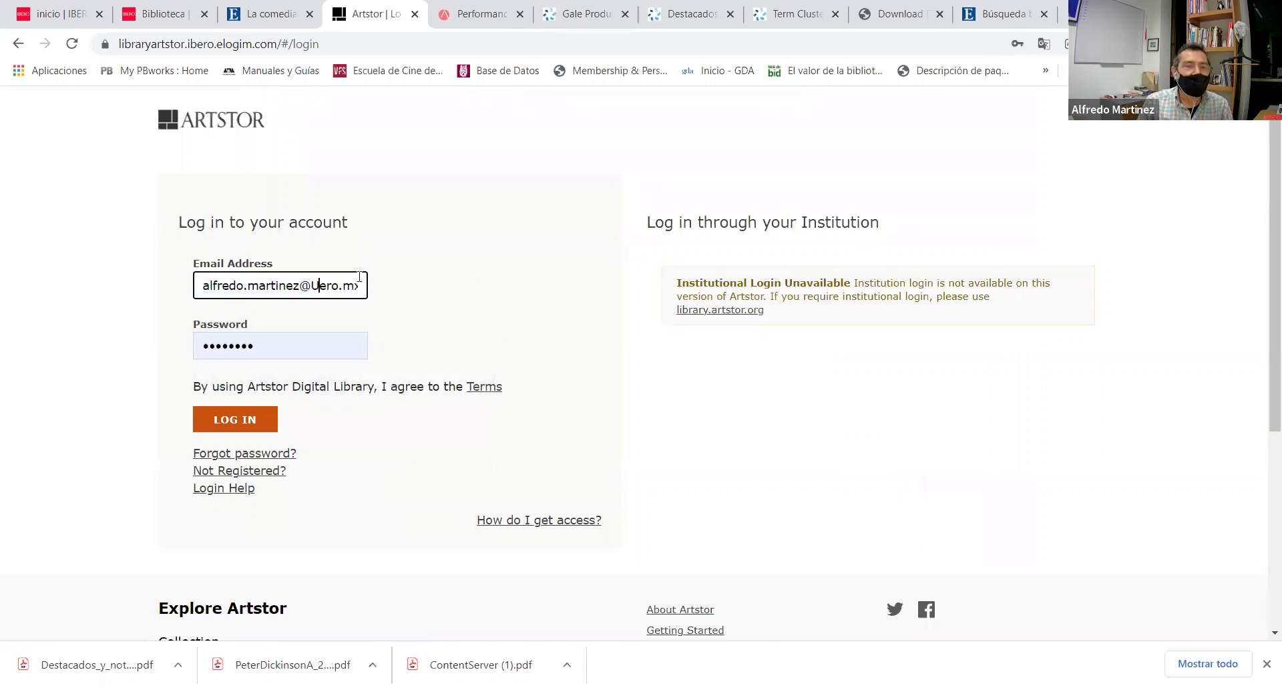
pyautogui.write('uia')
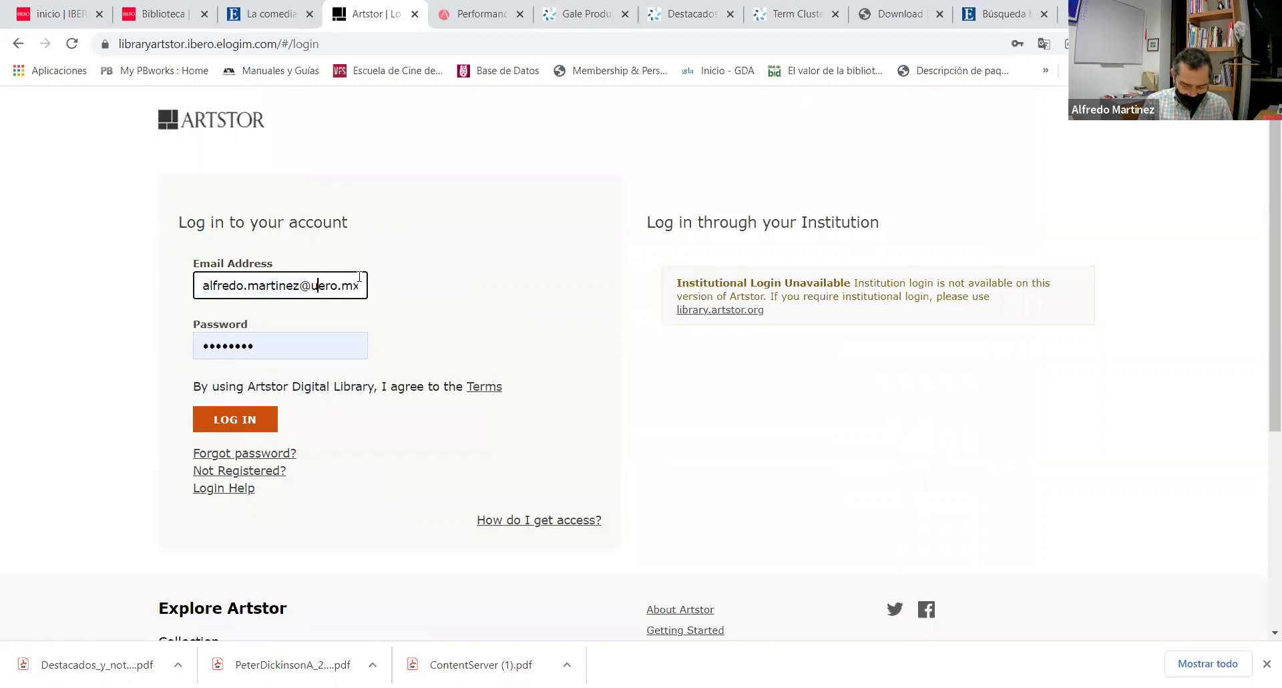
pyautogui.press('Delete')
pyautogui.press('Delete')
pyautogui.press('Delete')
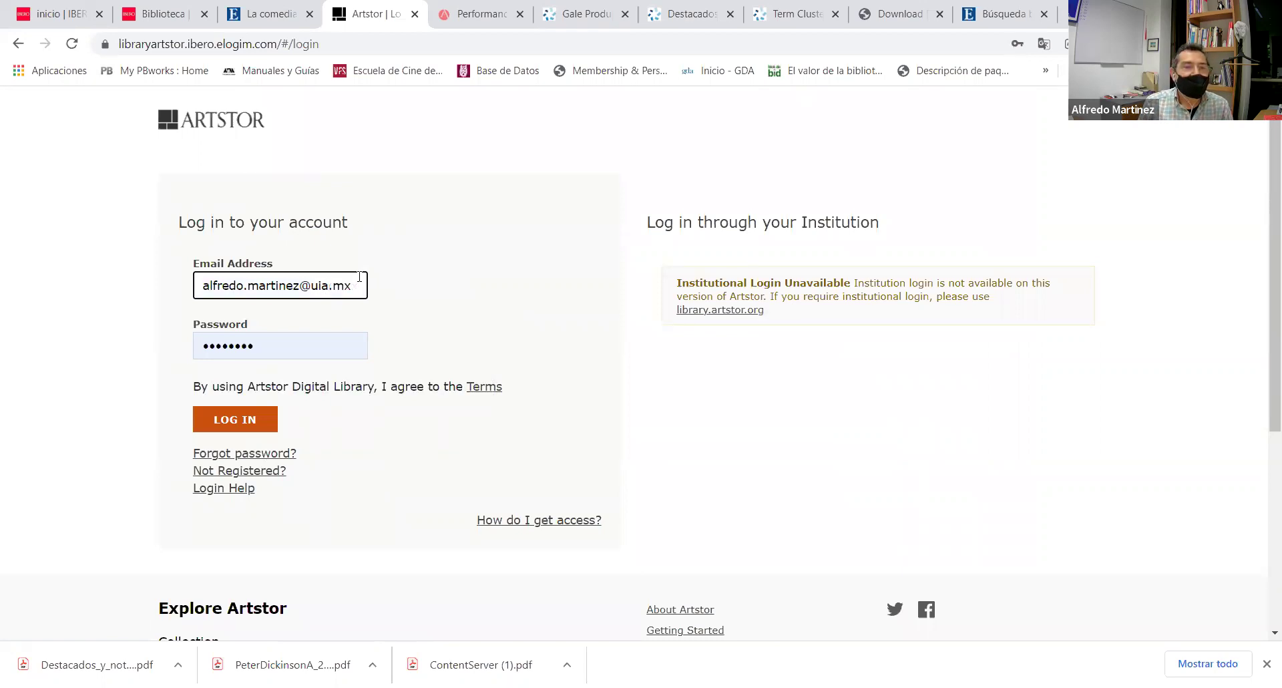
# Enter the account password, retrying it once, log in to Artstor and highlight the account's welcome line
pyautogui.press('Tab')
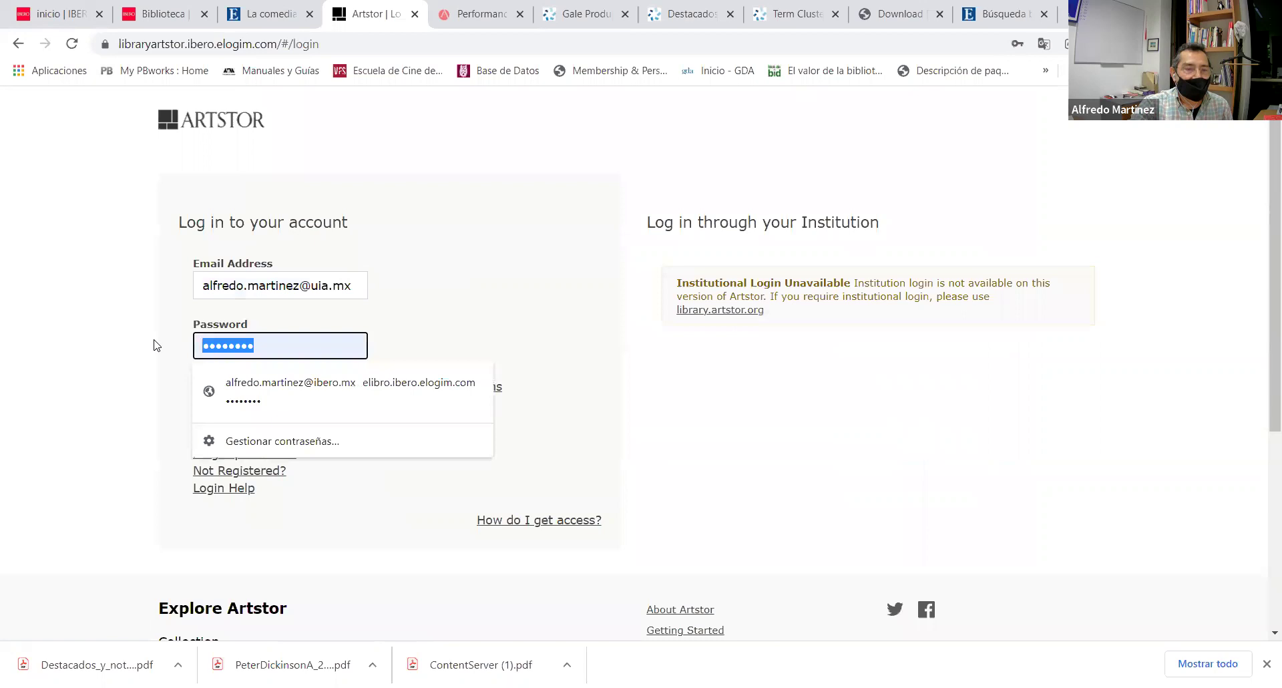
pyautogui.write('•')
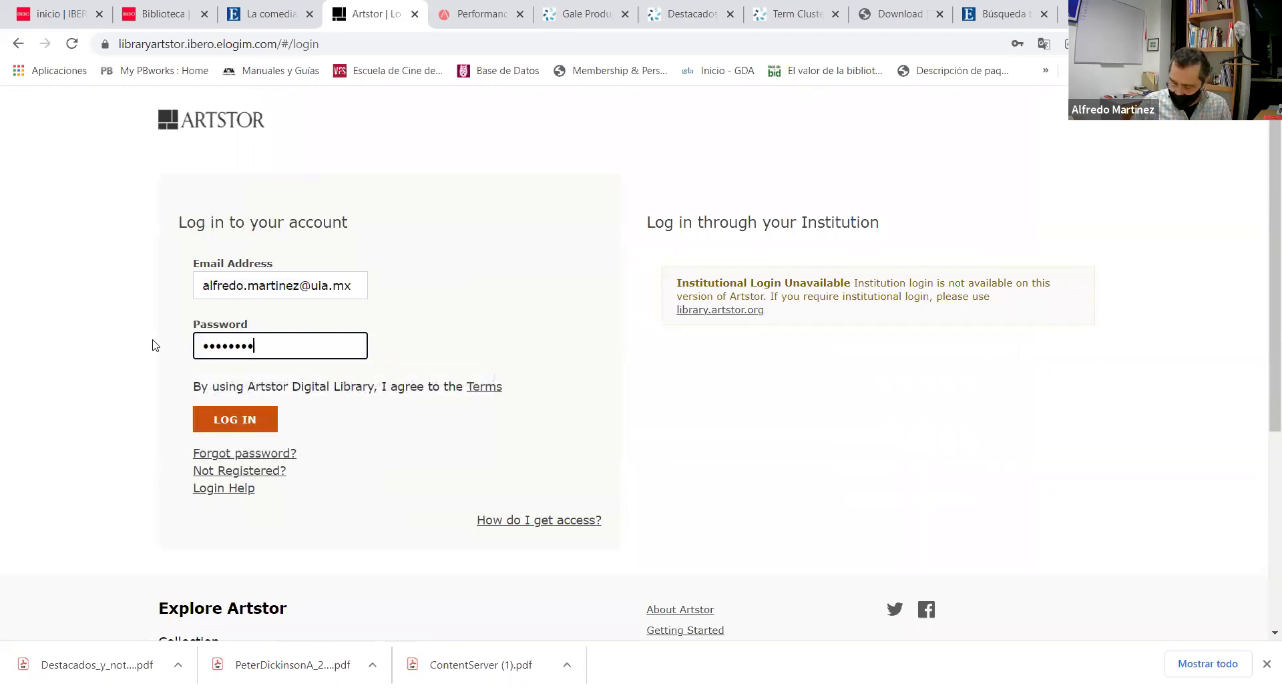
pyautogui.click(211, 415)
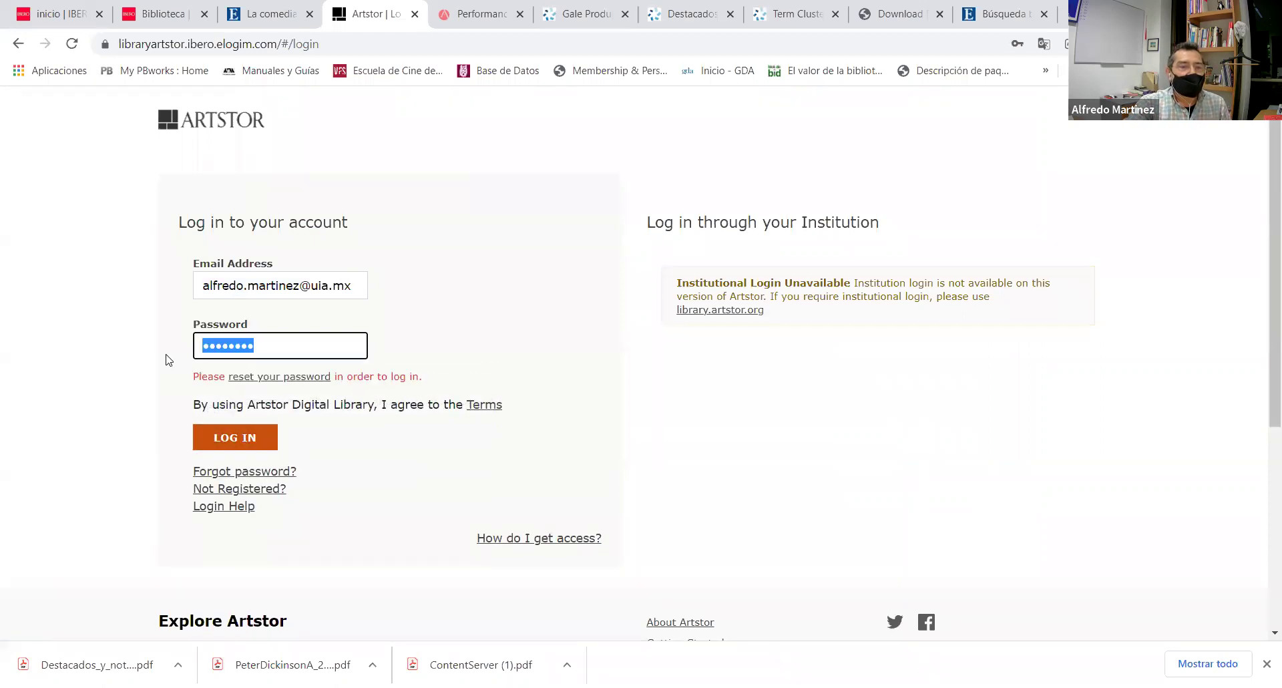
pyautogui.write('•')
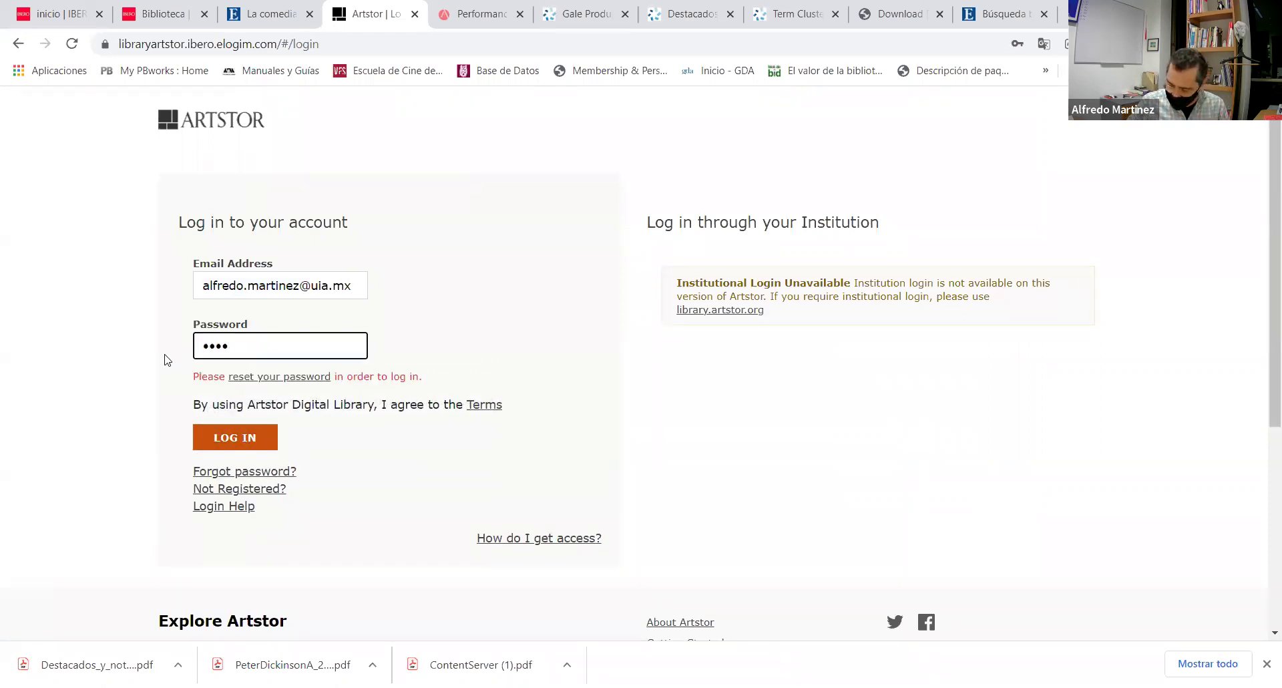
pyautogui.write('•••••••')
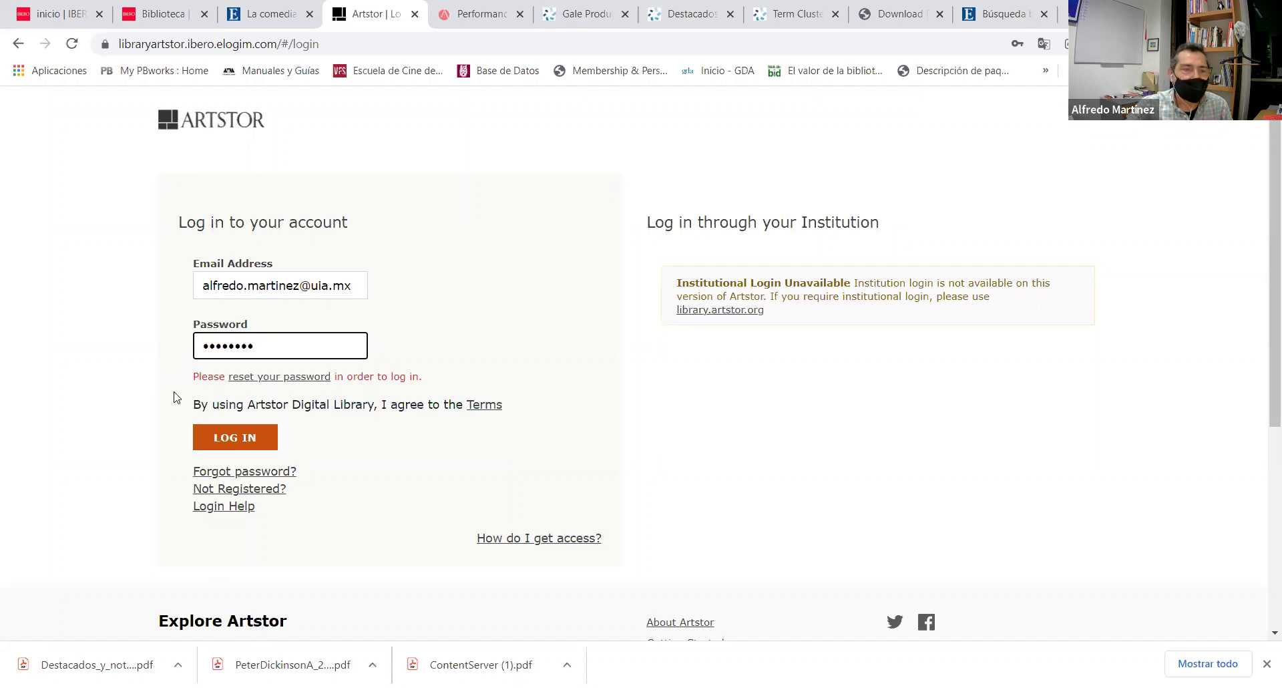
pyautogui.click(218, 438)
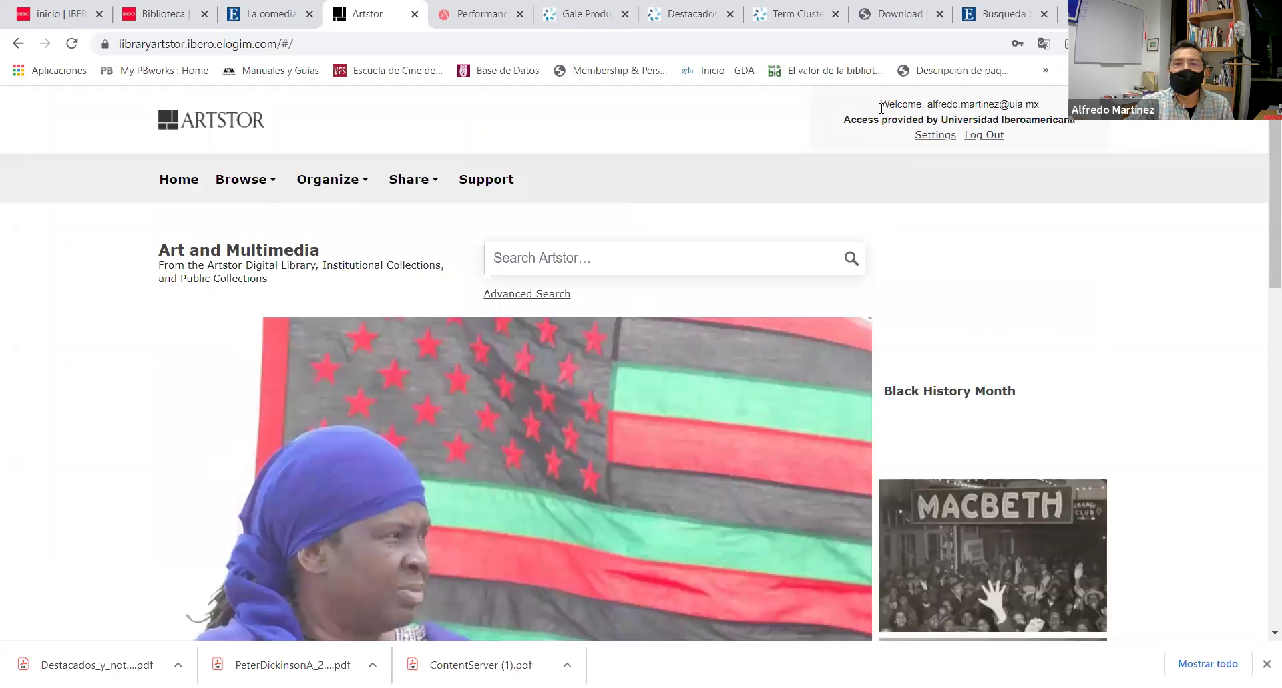
pyautogui.moveTo(1046, 110); pyautogui.dragTo(842, 111)
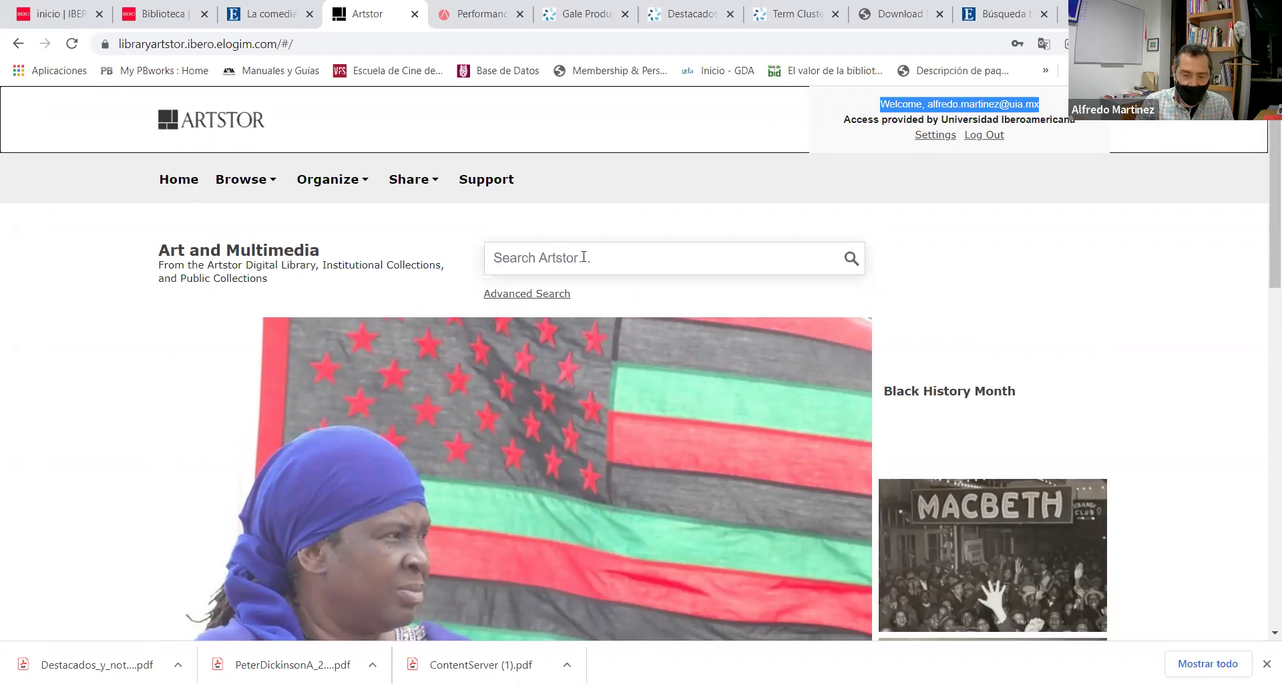
# Search Artstor for "hollywood" and dismiss the feedback invitation
pyautogui.click(583, 257)
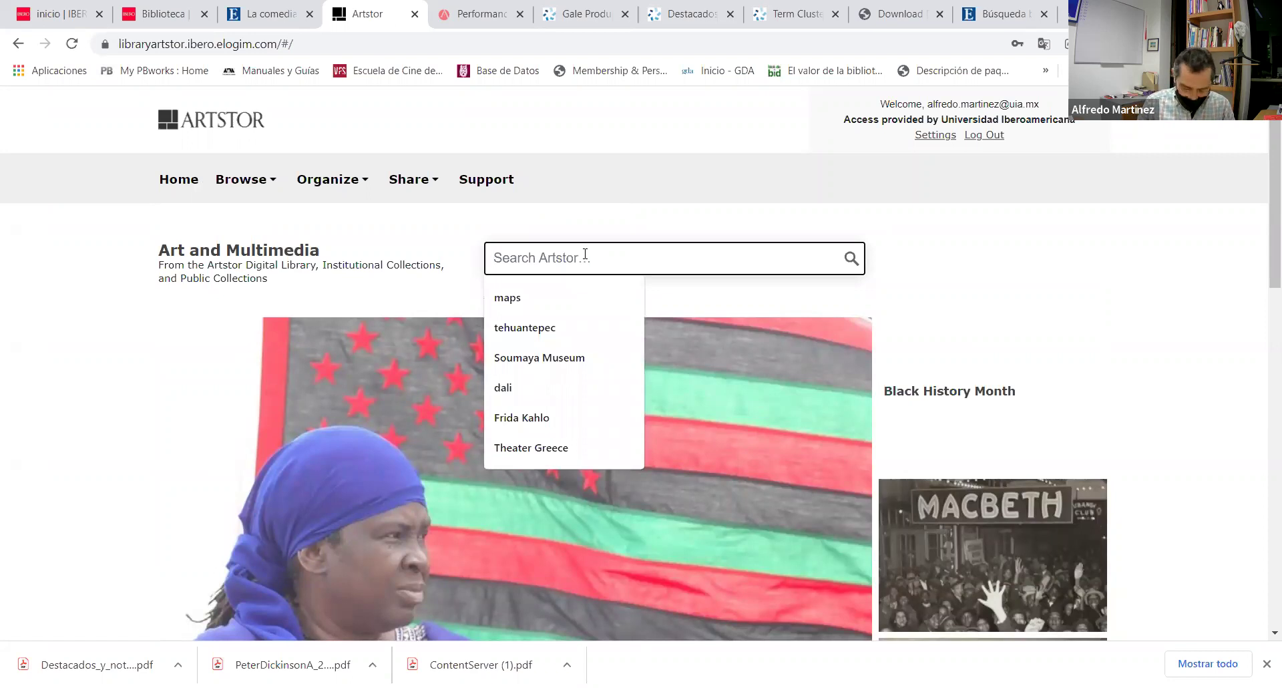
pyautogui.write('hp')
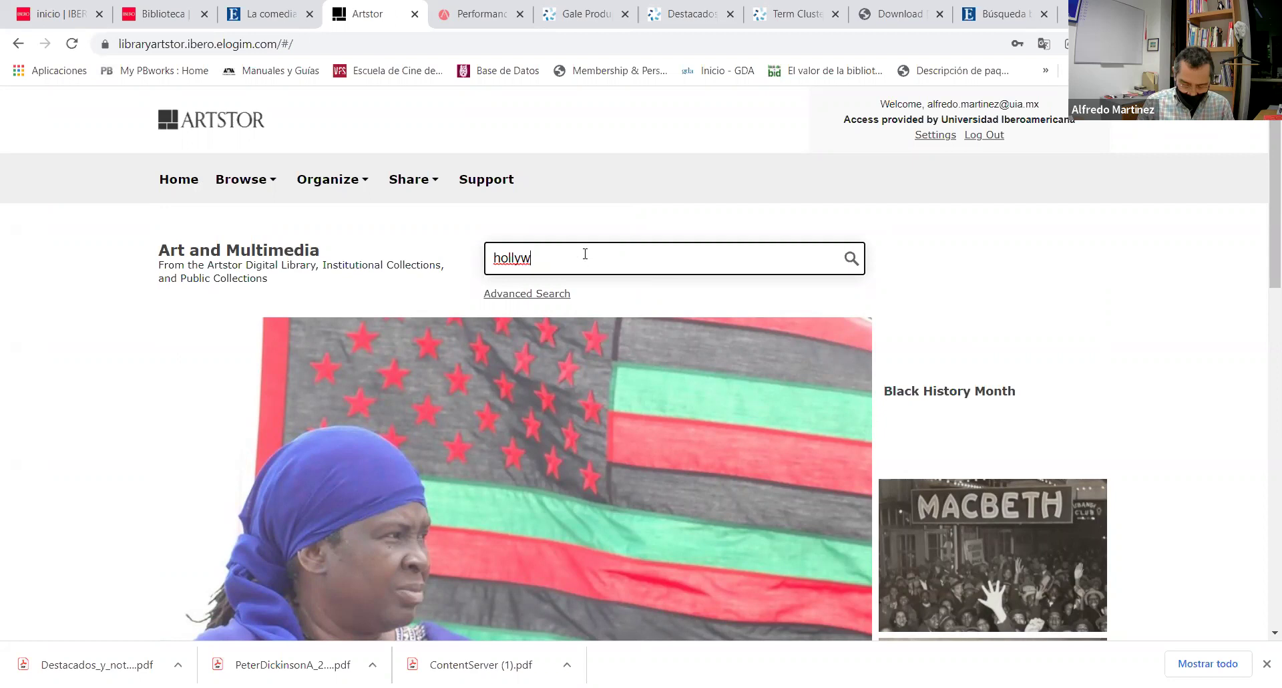
pyautogui.press('Return')
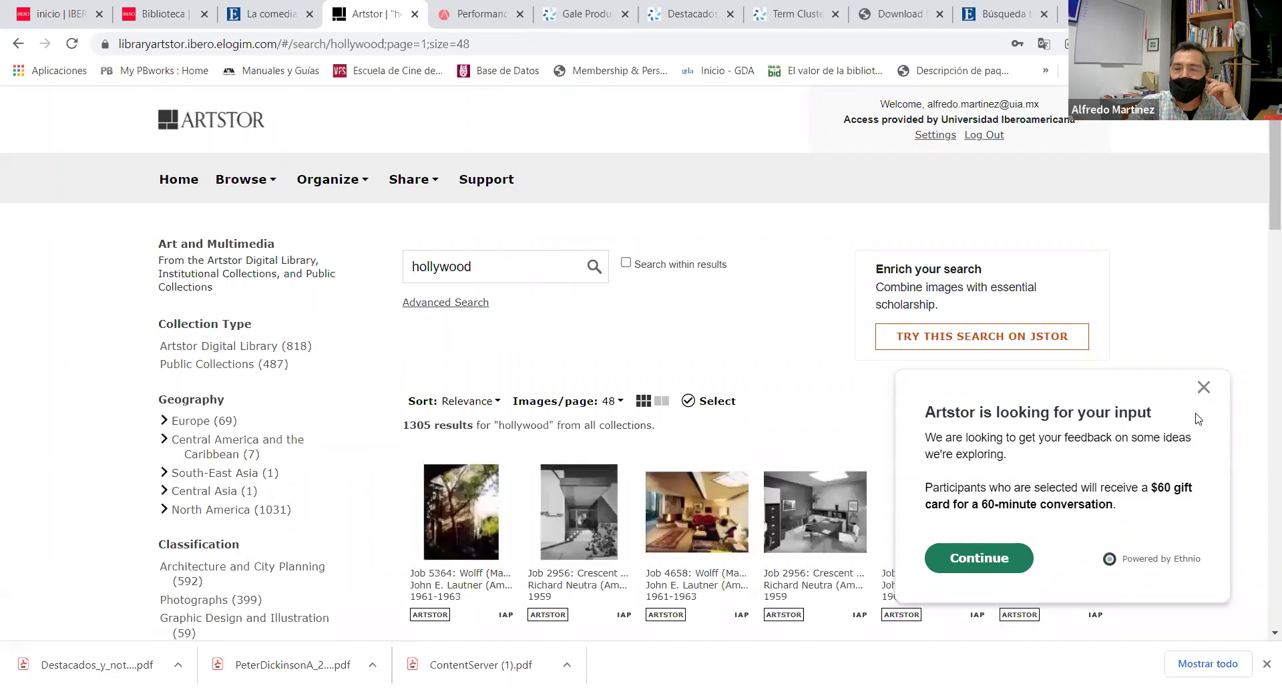
pyautogui.click(1204, 387)
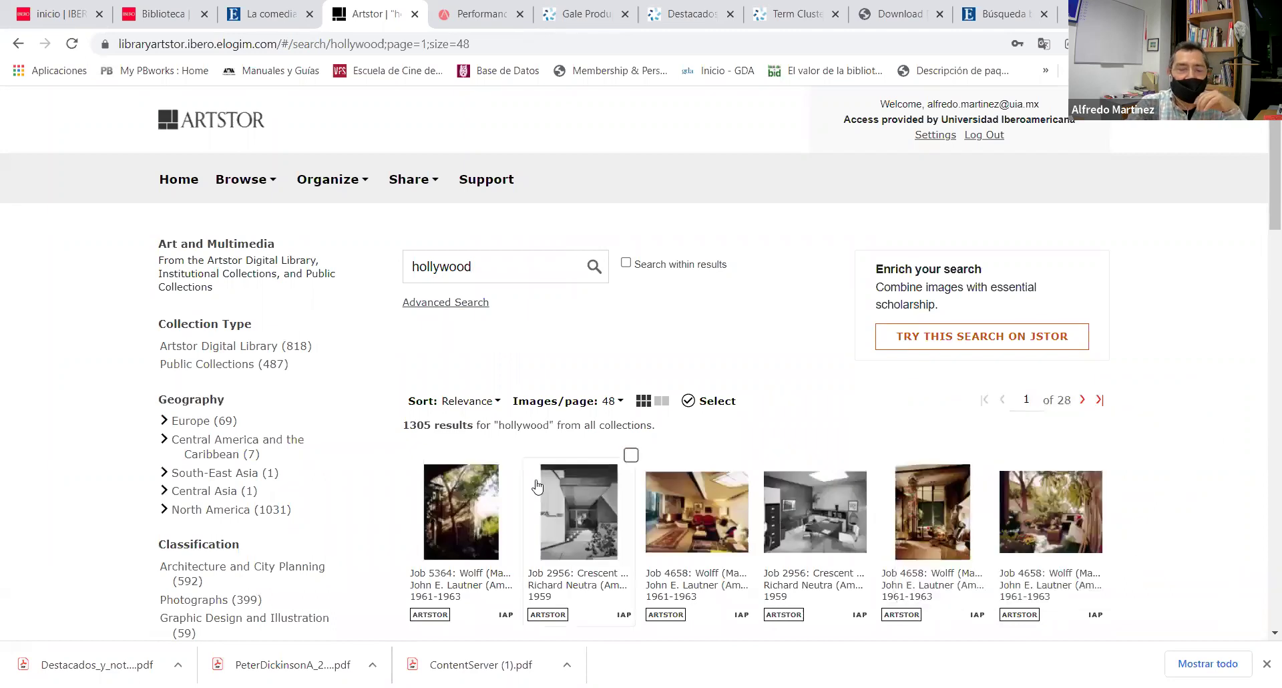
# Examine the image results and the Collection Type, Geography, Classification and Contributor filters for the "hollywood" search
pyautogui.scroll(-3, 545, 478)
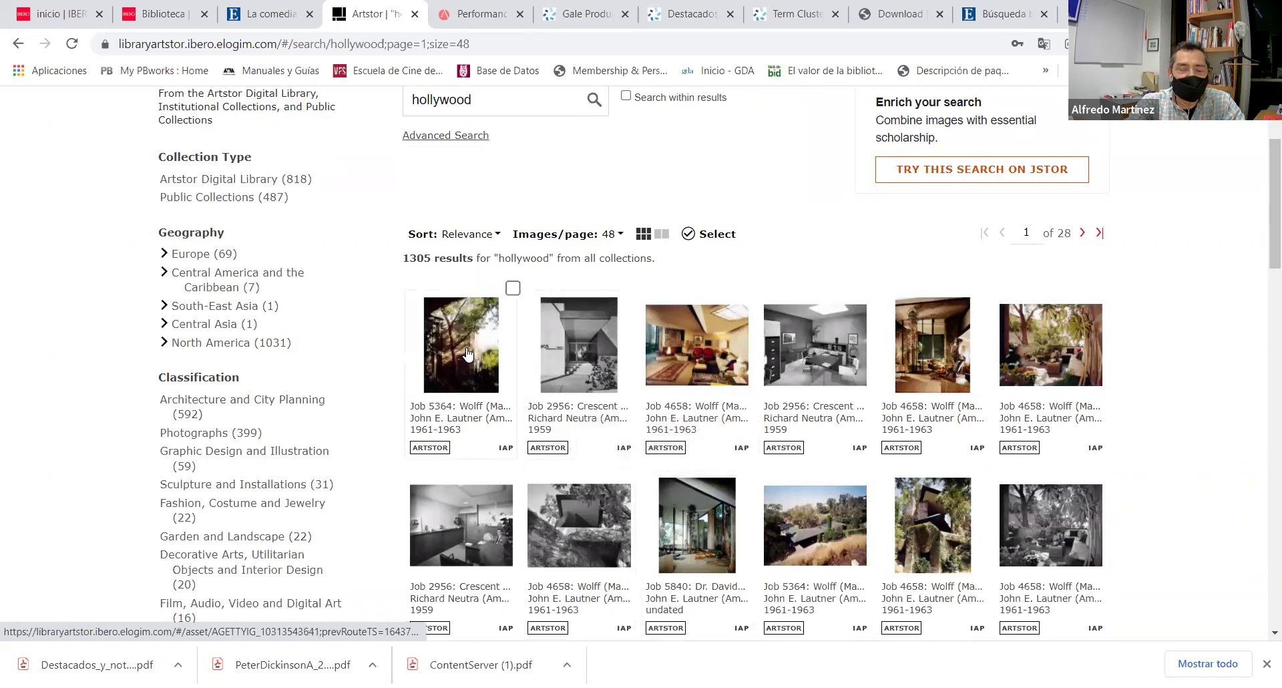
pyautogui.scroll(-1, 469, 376)
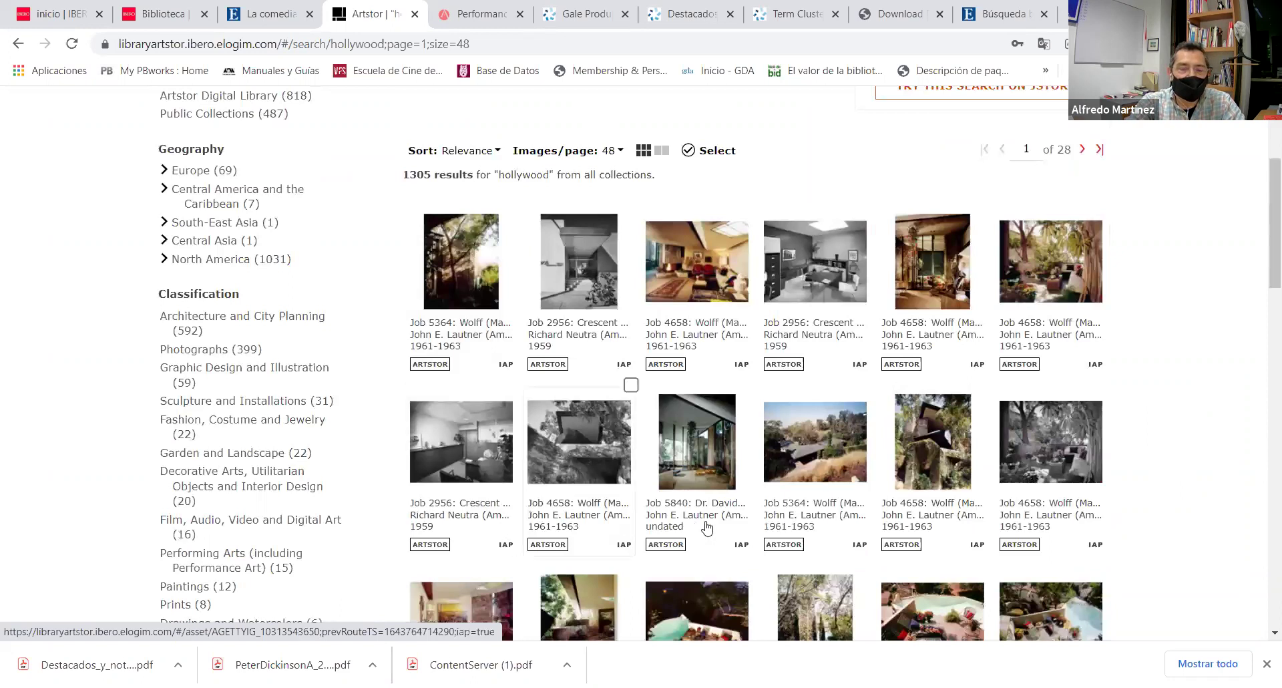
pyautogui.scroll(2, 433, 417)
pyautogui.scroll(1, 433, 417)
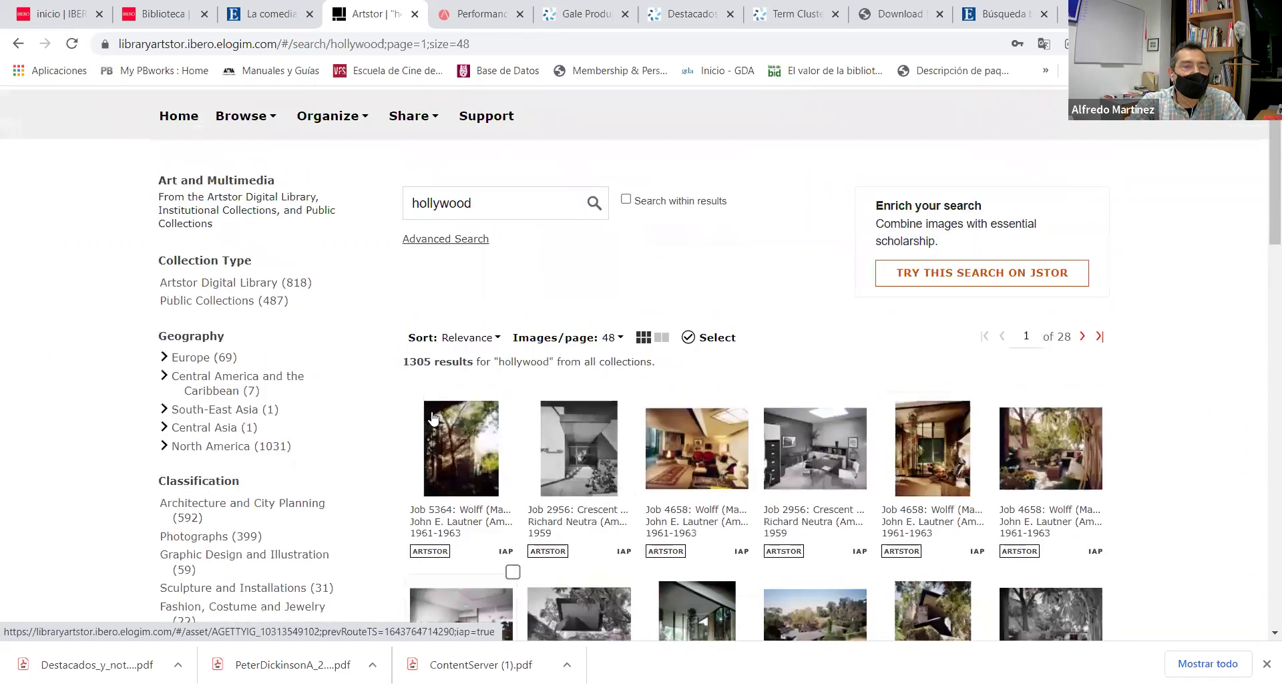
pyautogui.click(260, 181)
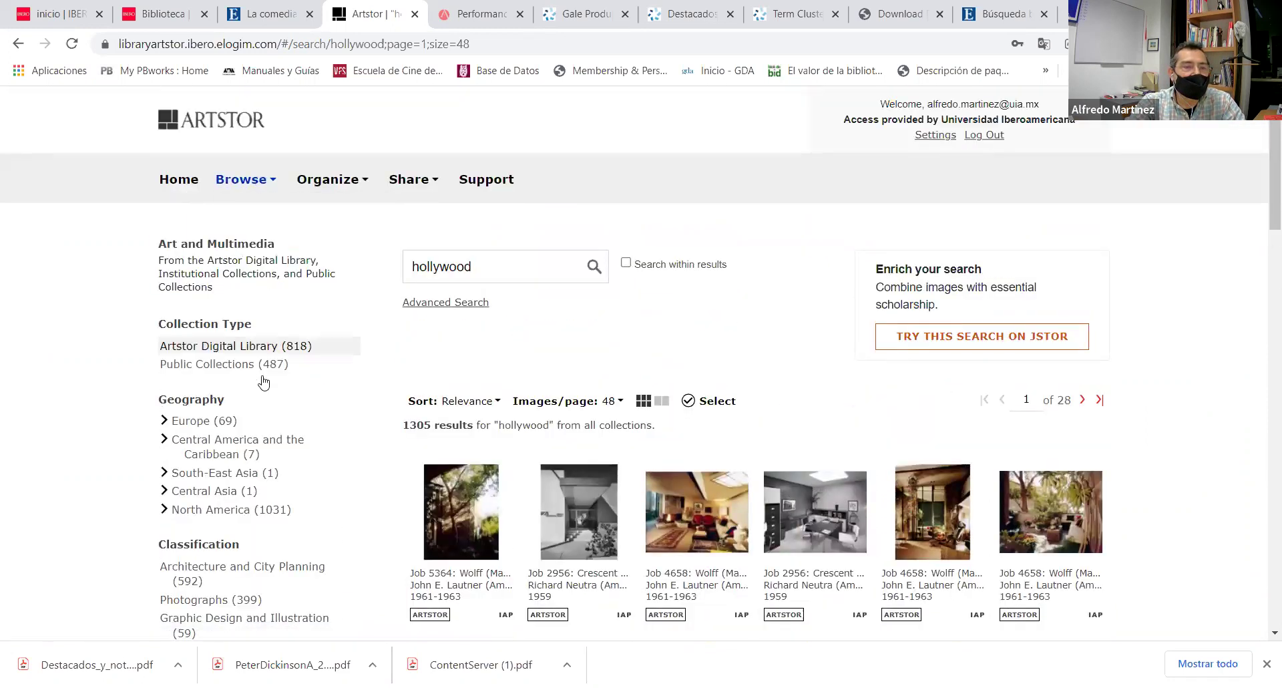
pyautogui.scroll(-1, 227, 386)
pyautogui.scroll(-1, 227, 386)
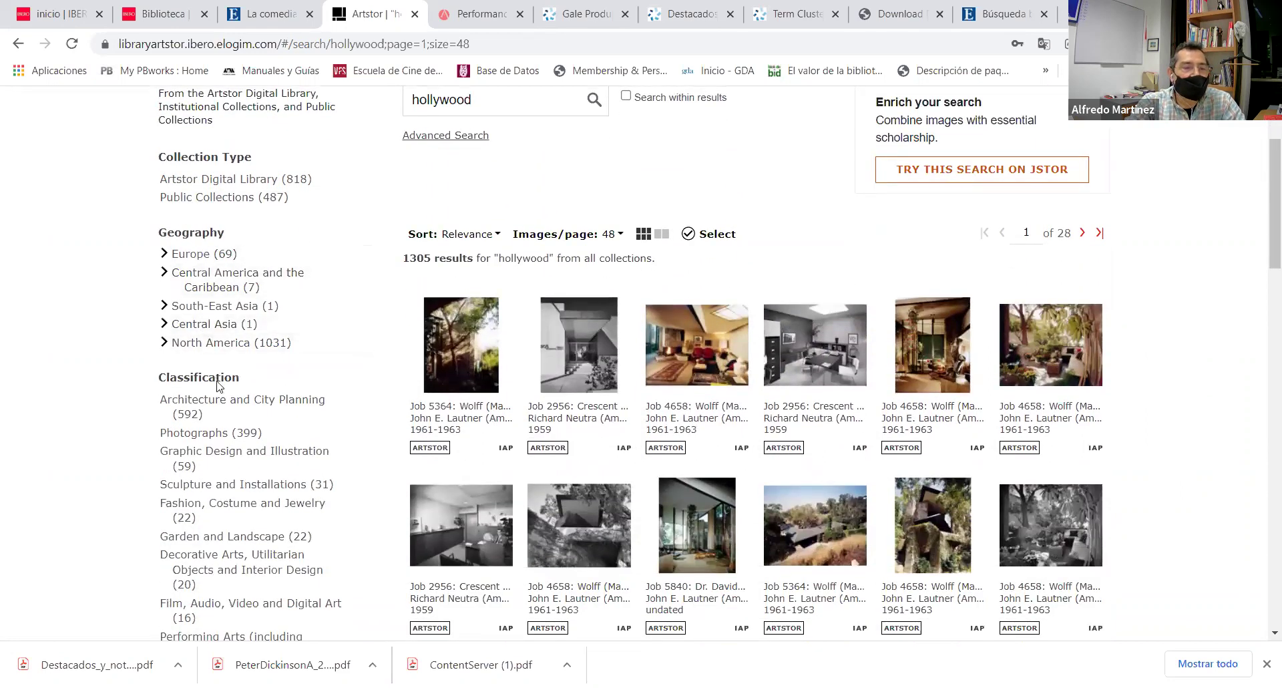
pyautogui.scroll(-2, 219, 400)
pyautogui.scroll(-4, 220, 404)
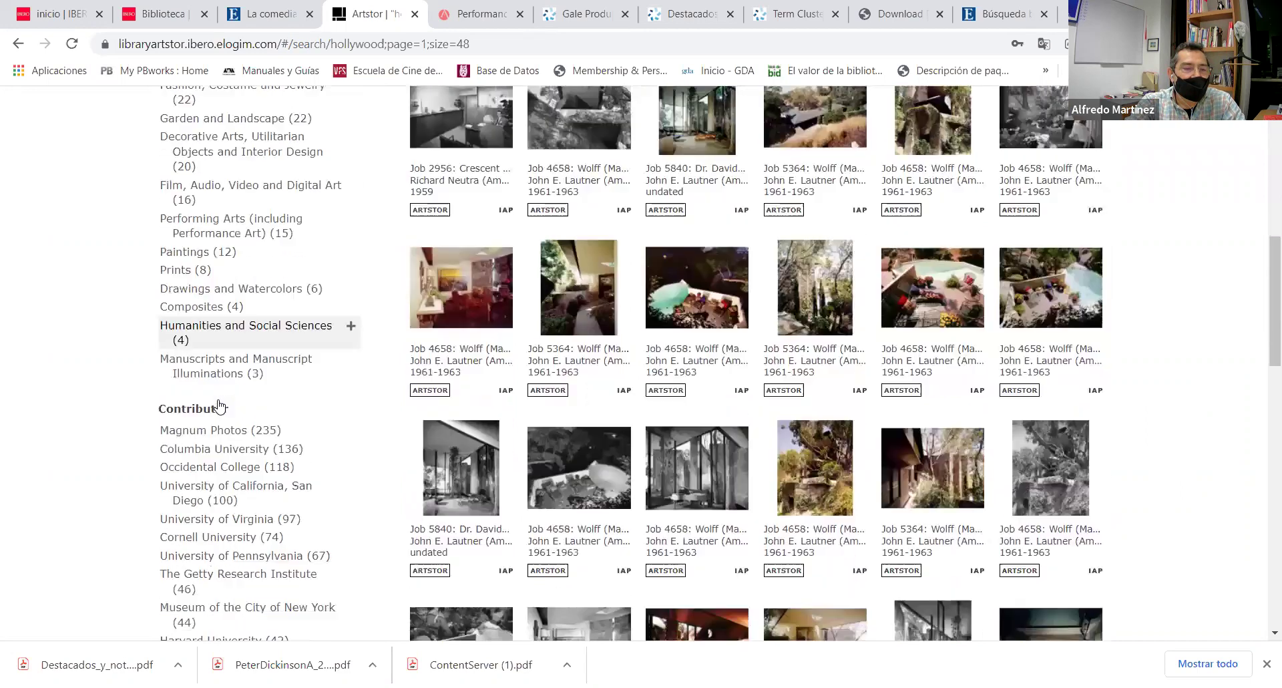
pyautogui.scroll(-5, 205, 344)
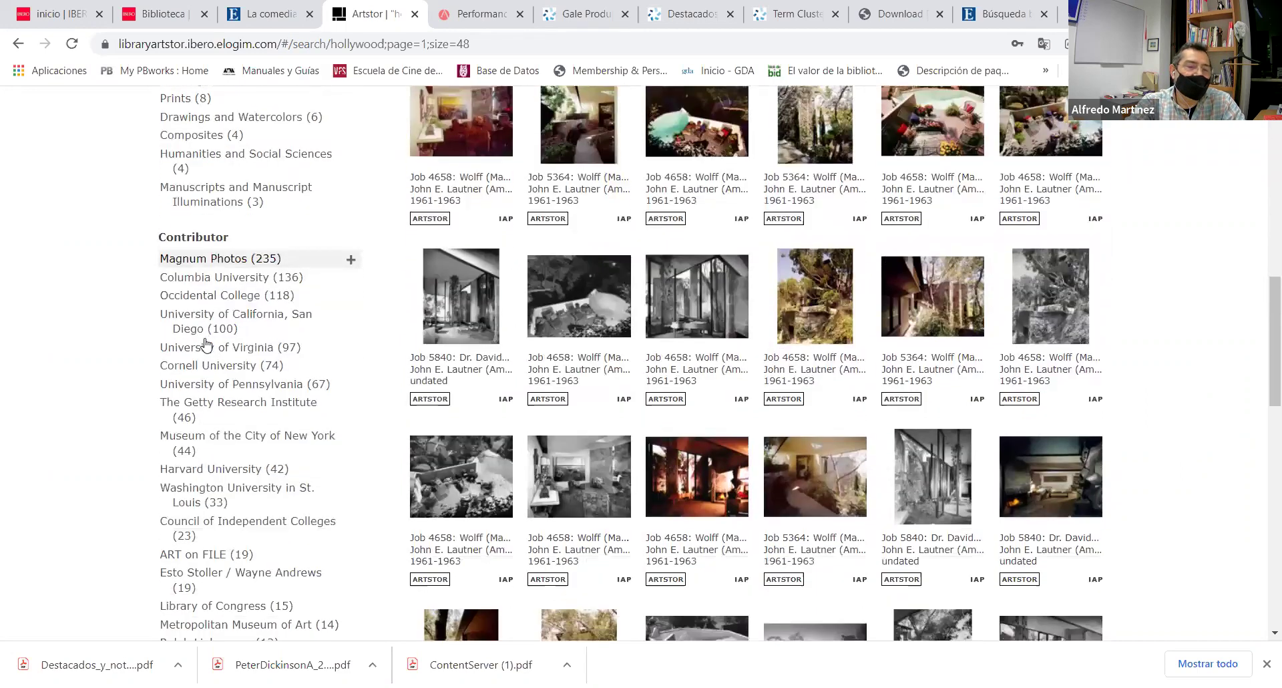